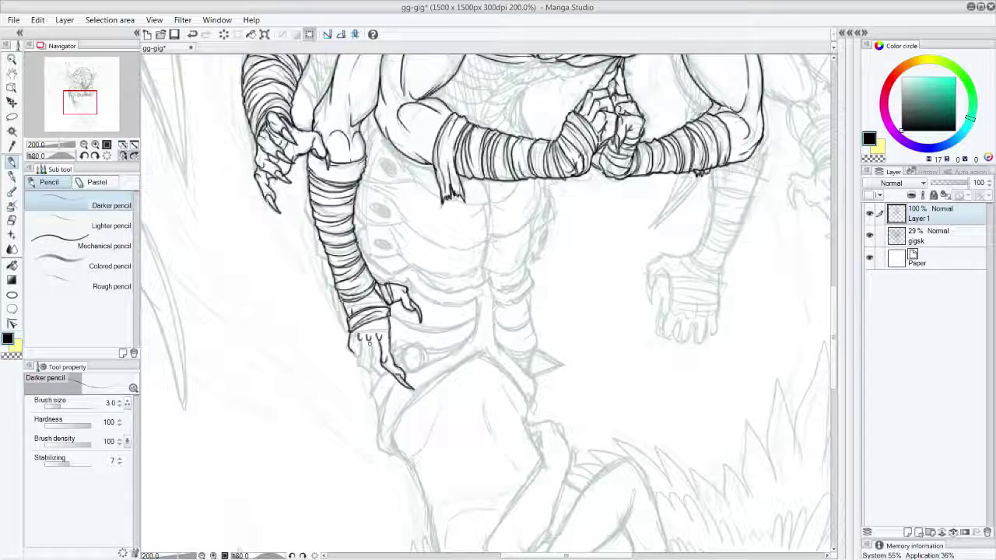
Draw the fingers and claws of the bandaged hand on the lower left arm over the sketch.
mouse_move(370, 341)
mouse_down()
mouse_move(374, 363)
mouse_move(362, 365)
mouse_up()
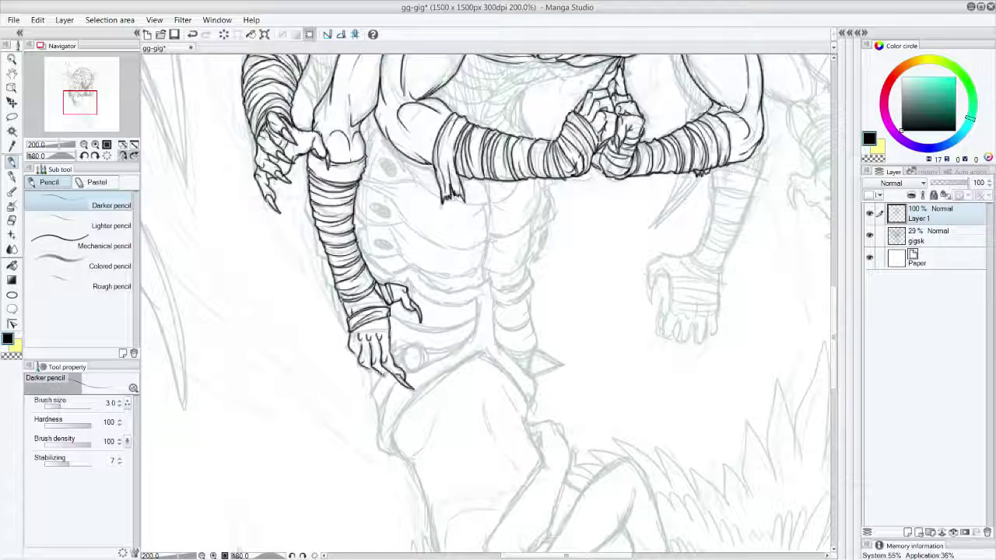
mouse_move(399, 367)
mouse_down()
mouse_move(402, 348)
mouse_move(395, 363)
mouse_move(373, 363)
mouse_move(350, 341)
mouse_up()
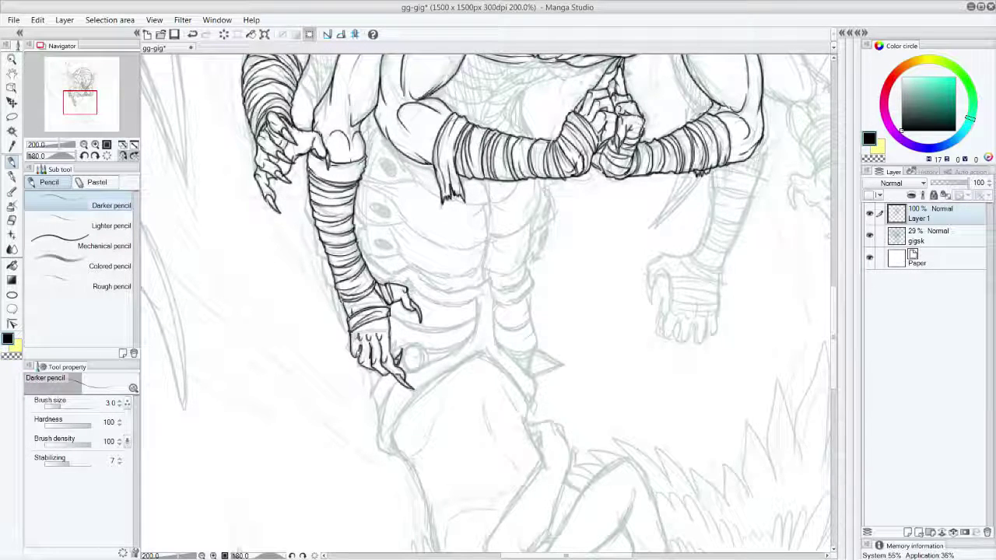
drag(392, 360, 395, 347)
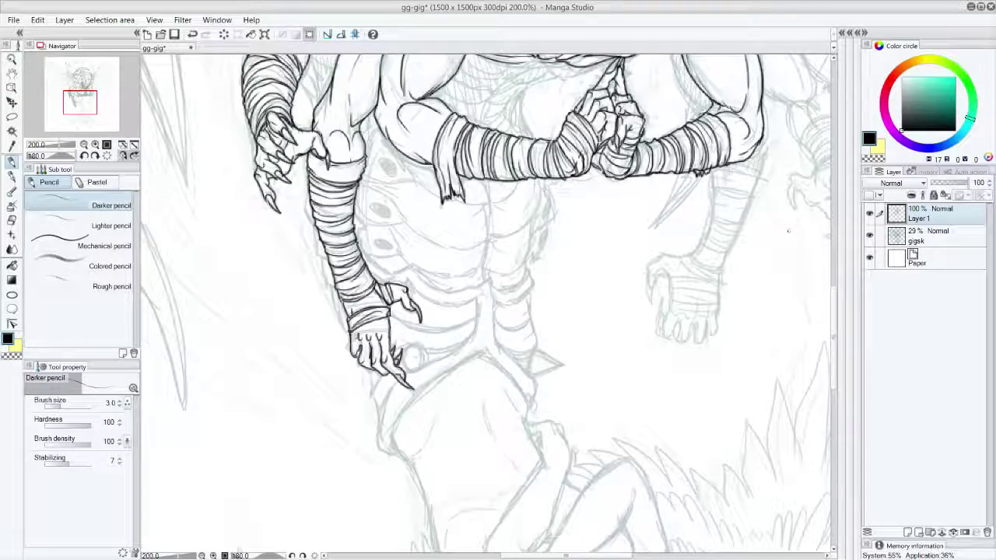
scroll(835, 331, up, 3)
scroll(835, 325, up, 2)
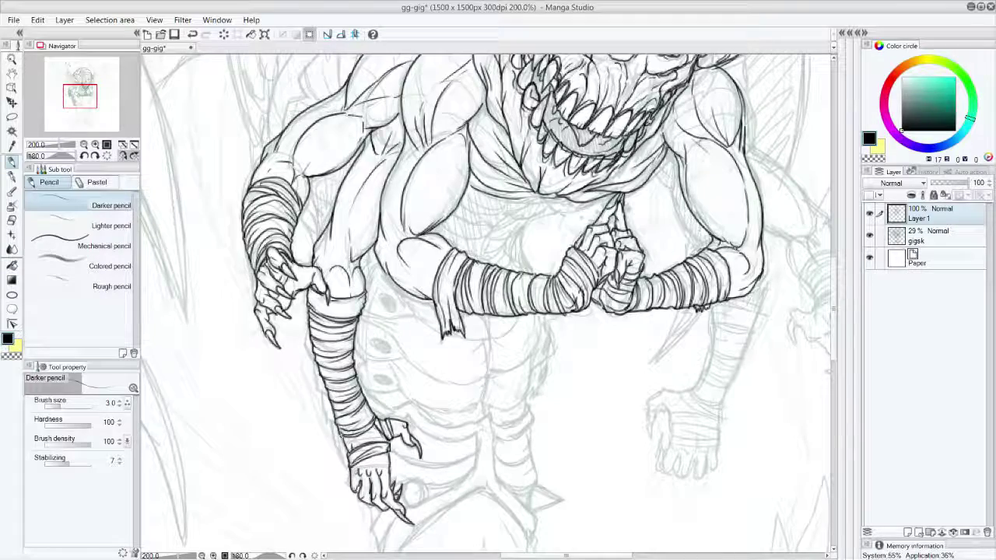
mouse_move(297, 317)
mouse_down()
mouse_move(322, 425)
mouse_move(336, 441)
mouse_up()
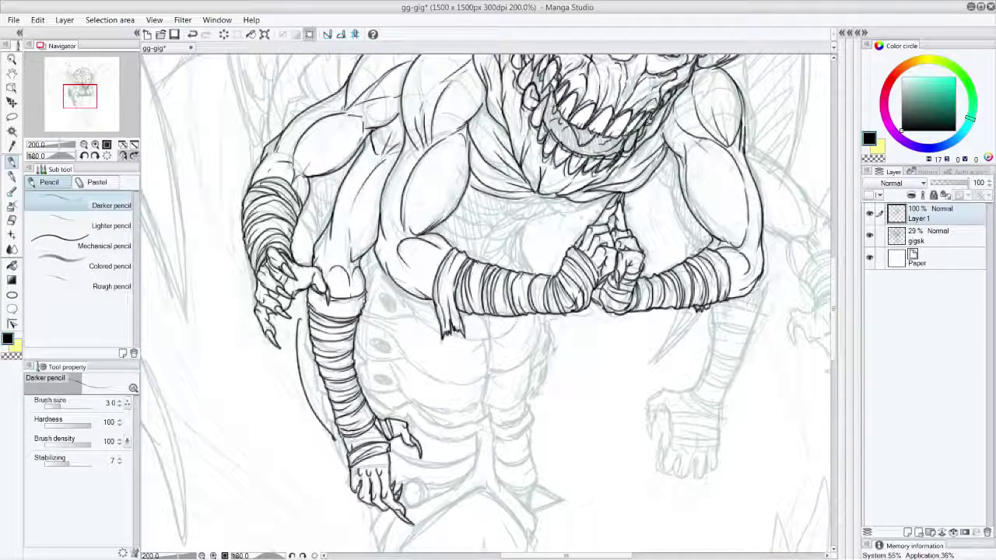
key(ctrl+z)
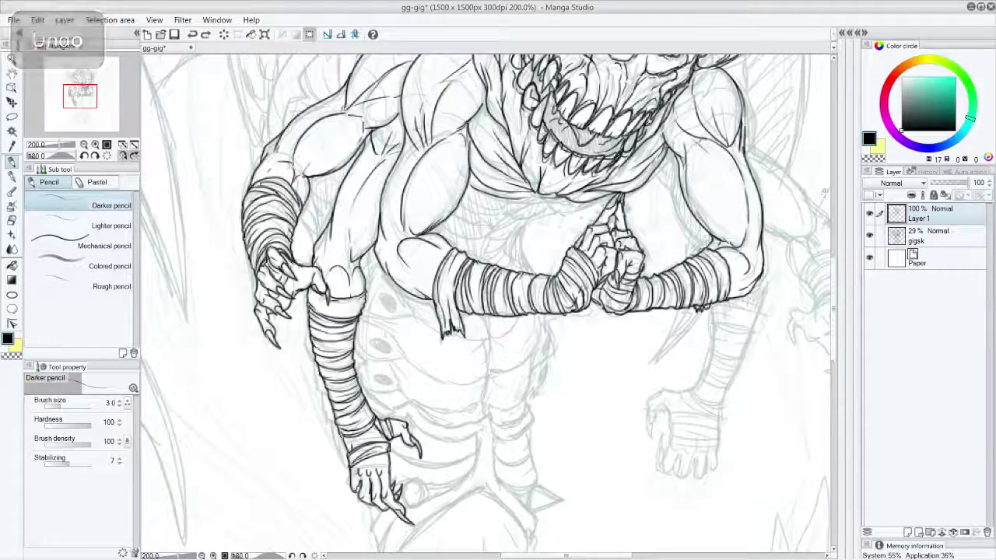
Draw the lower fold line of the collar beneath the creature's chin, just above the clasped hands.
mouse_move(836, 324)
mouse_down()
mouse_move(837, 341)
mouse_move(841, 307)
mouse_up()
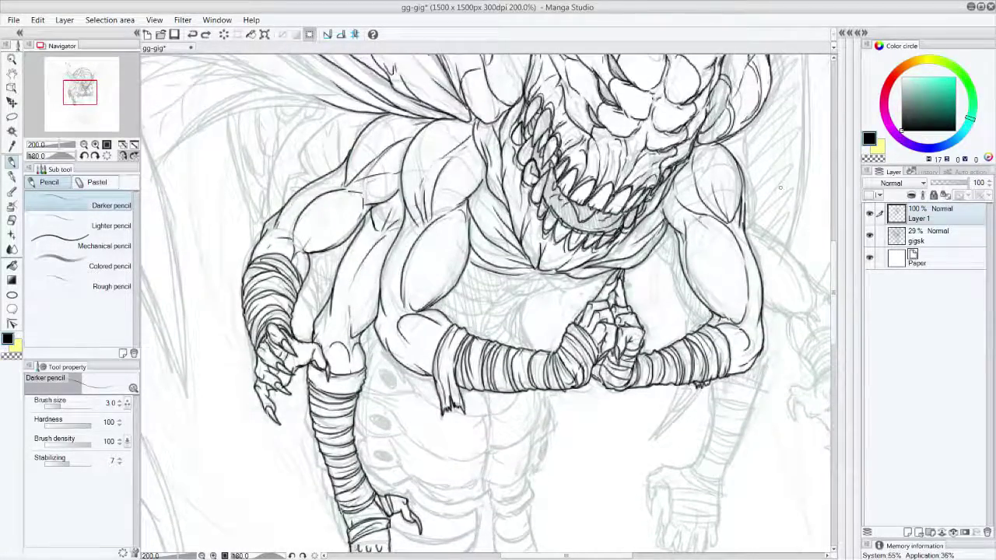
drag(613, 273, 574, 291)
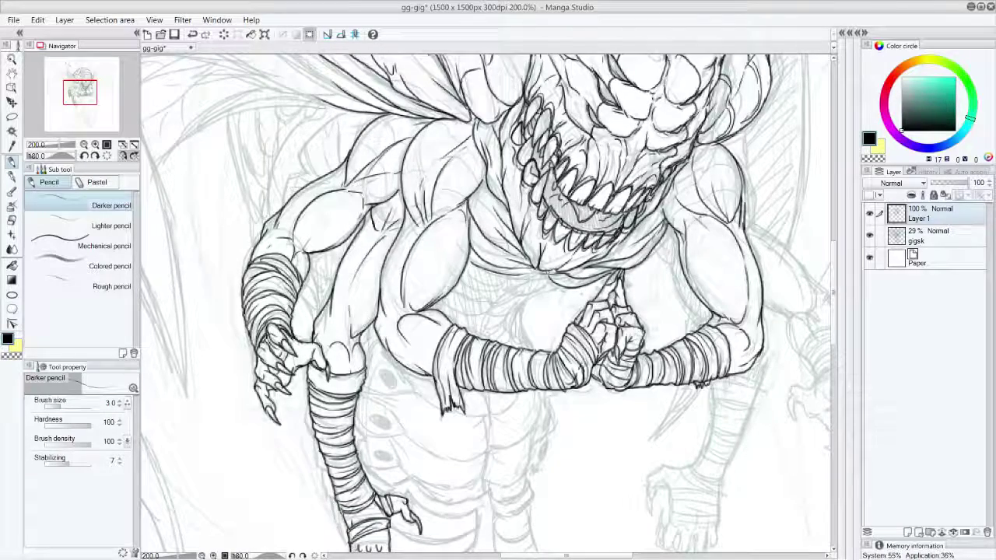
key(ctrl+z)
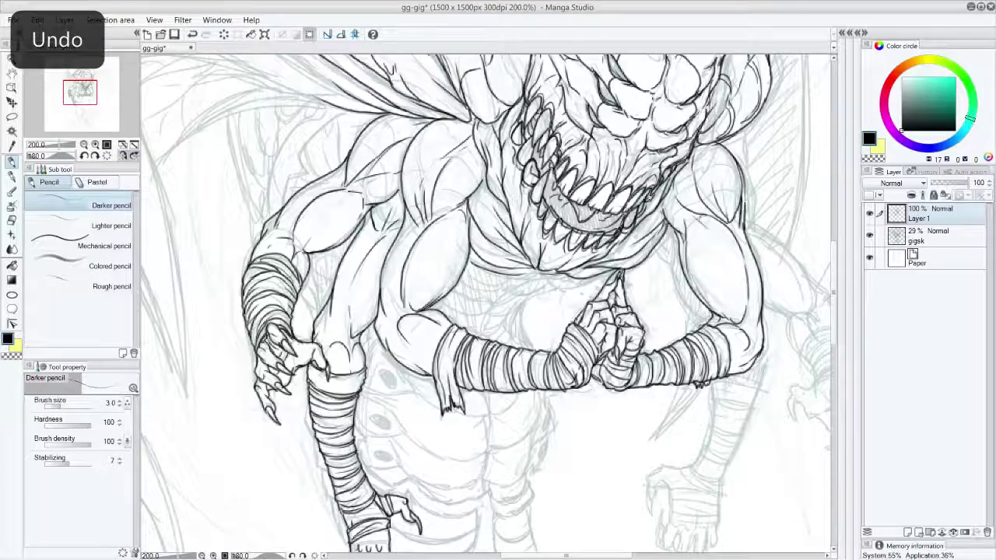
drag(608, 278, 538, 287)
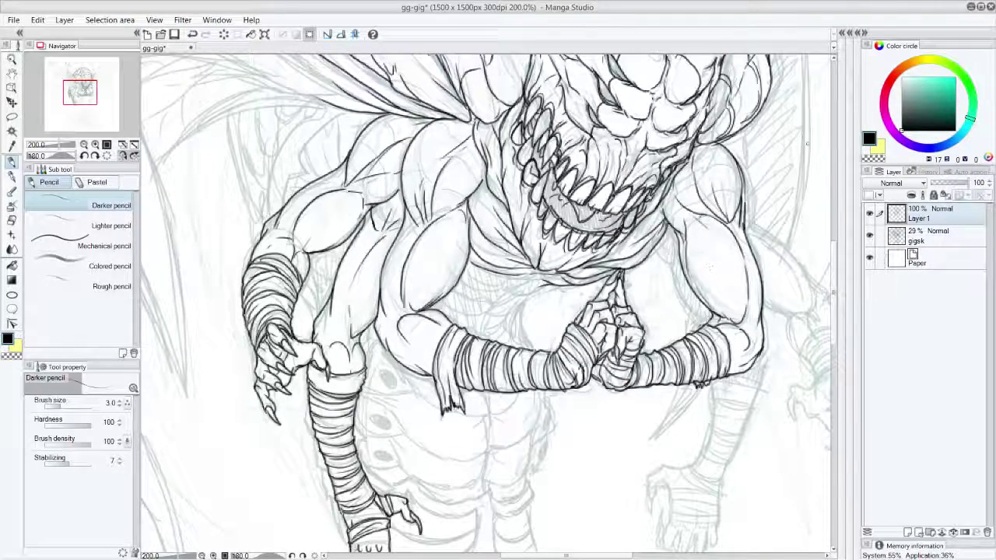
Outline the rear right arm from behind the shoulder down the upper arm and around the outer elbow.
drag(761, 318, 632, 253)
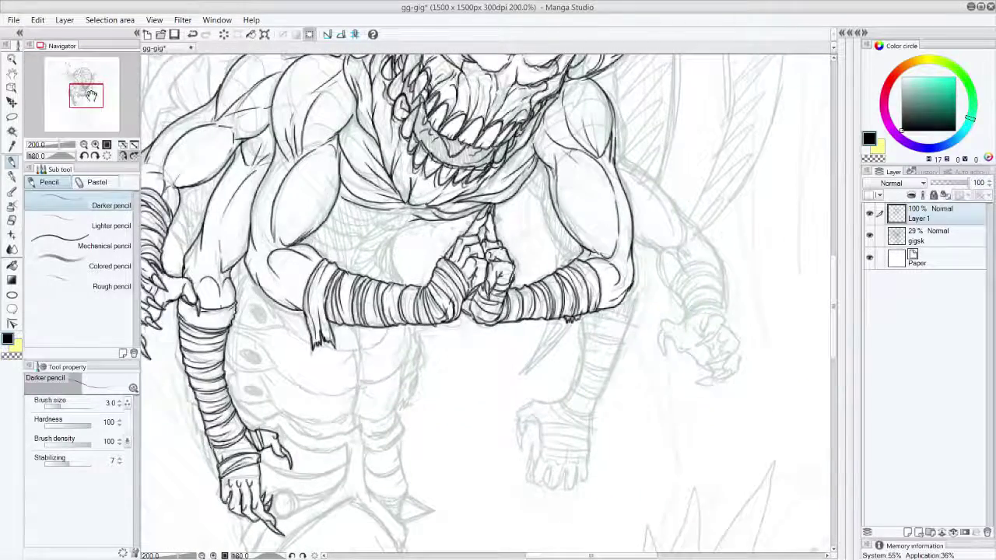
mouse_move(612, 110)
mouse_down()
mouse_move(622, 161)
mouse_move(658, 184)
mouse_move(681, 224)
mouse_up()
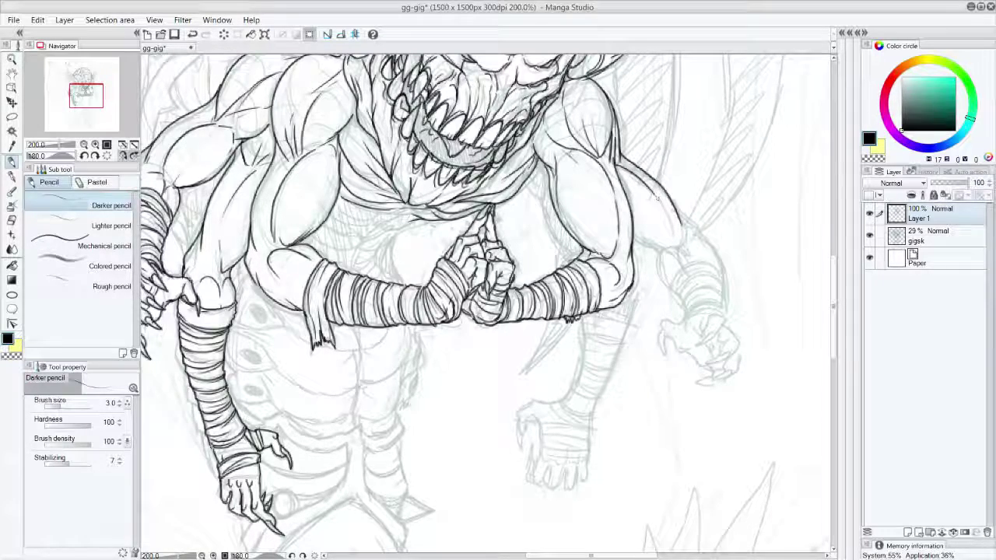
key(ctrl+z)
drag(614, 160, 642, 182)
drag(634, 237, 664, 250)
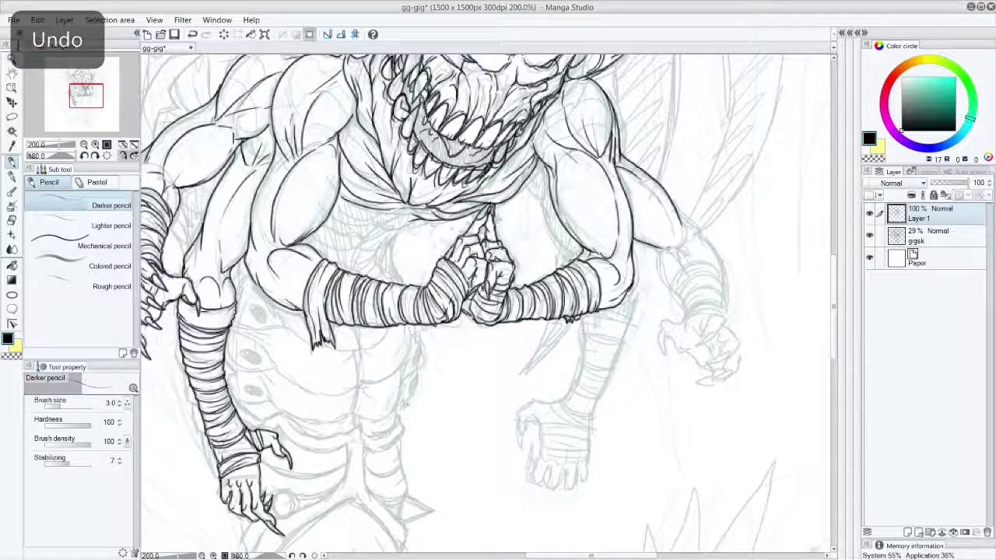
drag(661, 191, 677, 246)
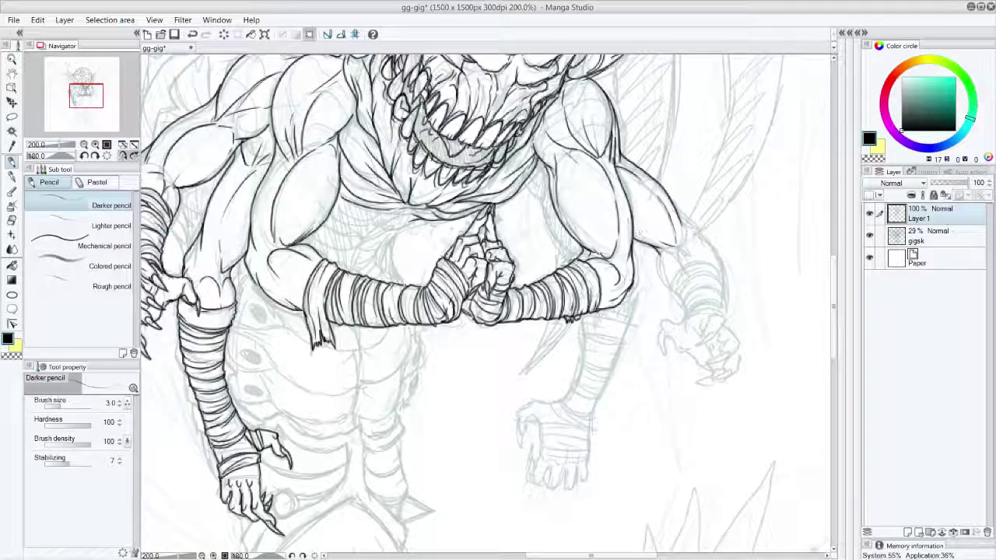
mouse_move(673, 207)
mouse_down()
mouse_move(714, 251)
mouse_move(727, 279)
mouse_up()
drag(708, 244, 725, 280)
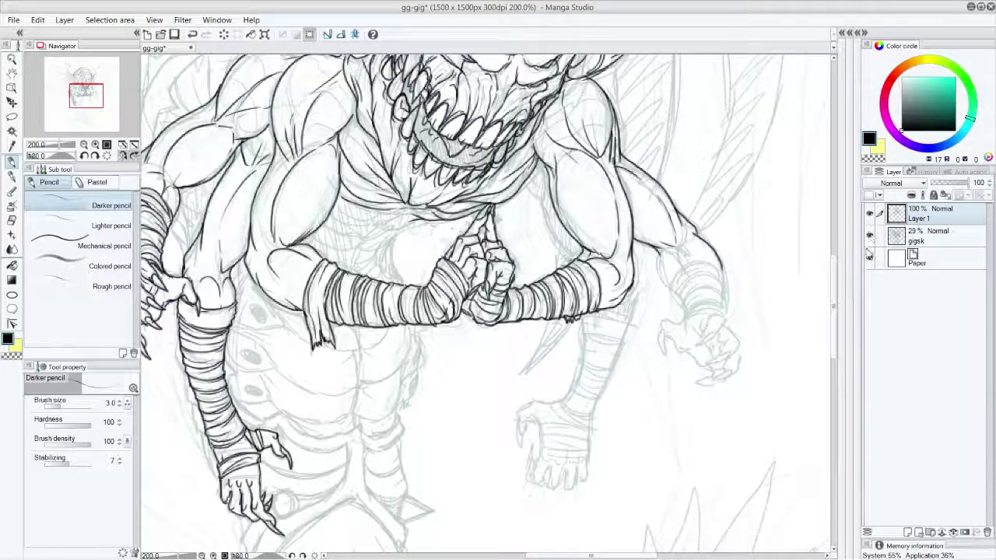
Draw the rear right arm's hand with its thumb, curled fingers, claws and palm lines.
drag(833, 291, 833, 305)
mouse_move(663, 268)
mouse_down()
mouse_move(667, 291)
mouse_move(666, 252)
mouse_move(691, 287)
mouse_move(689, 257)
mouse_move(717, 265)
mouse_move(731, 305)
mouse_move(716, 257)
mouse_move(723, 252)
mouse_up()
mouse_move(736, 300)
mouse_down()
mouse_move(724, 282)
mouse_move(719, 289)
mouse_move(733, 274)
mouse_move(741, 281)
mouse_move(730, 268)
mouse_up()
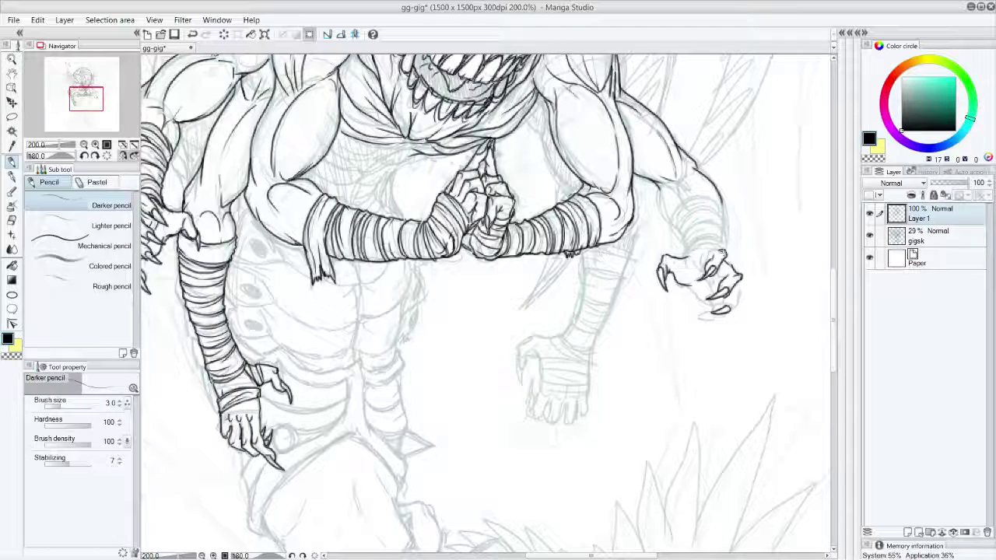
drag(730, 312, 737, 297)
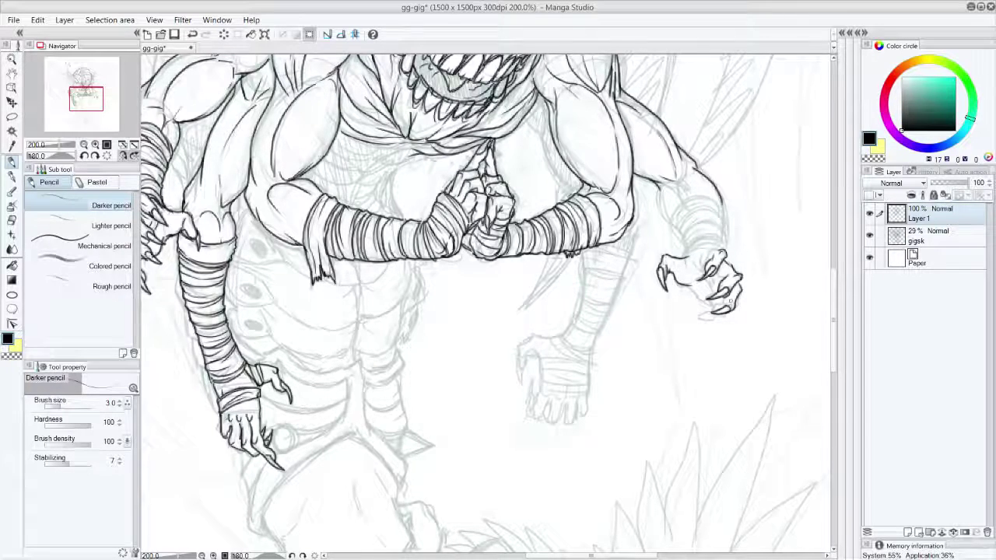
mouse_move(711, 314)
mouse_down()
mouse_move(698, 316)
mouse_move(716, 315)
mouse_up()
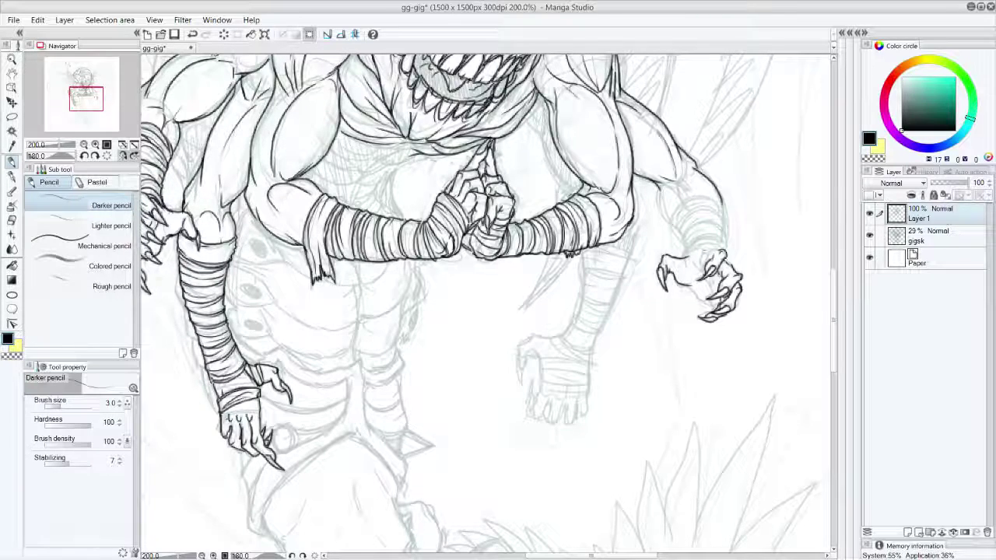
drag(705, 253, 707, 300)
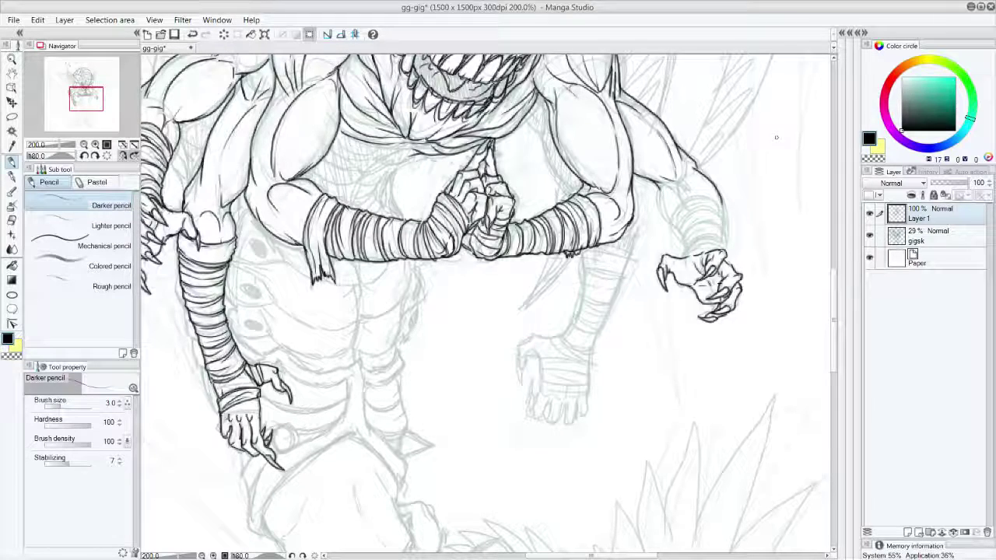
Draw the bandage's end edges on the rear right forearm and the inner elbow contours above them.
mouse_move(686, 254)
mouse_down()
mouse_move(722, 246)
mouse_move(669, 214)
mouse_move(690, 196)
mouse_move(722, 211)
mouse_up()
mouse_move(672, 185)
mouse_down()
mouse_move(682, 200)
mouse_move(682, 191)
mouse_up()
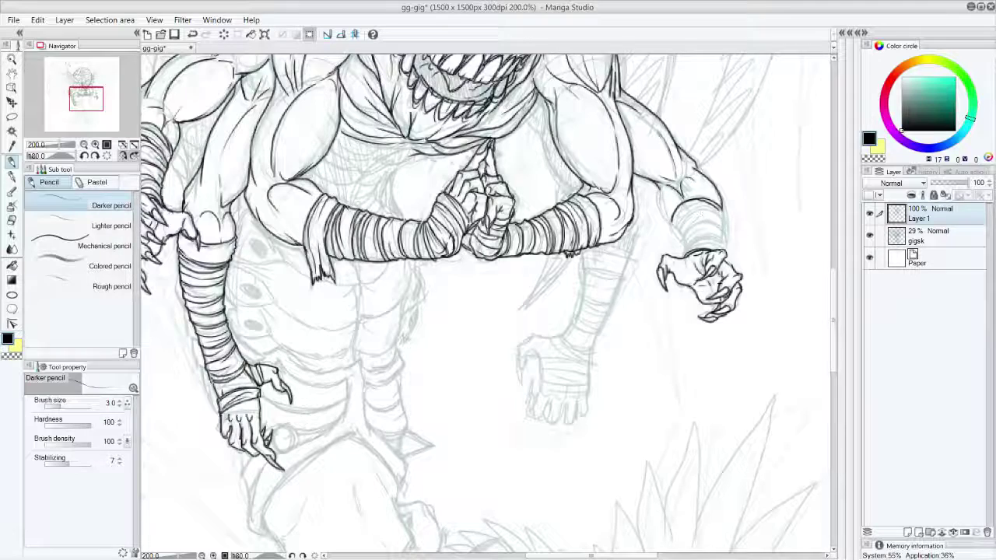
key(ctrl+z)
drag(691, 178, 679, 197)
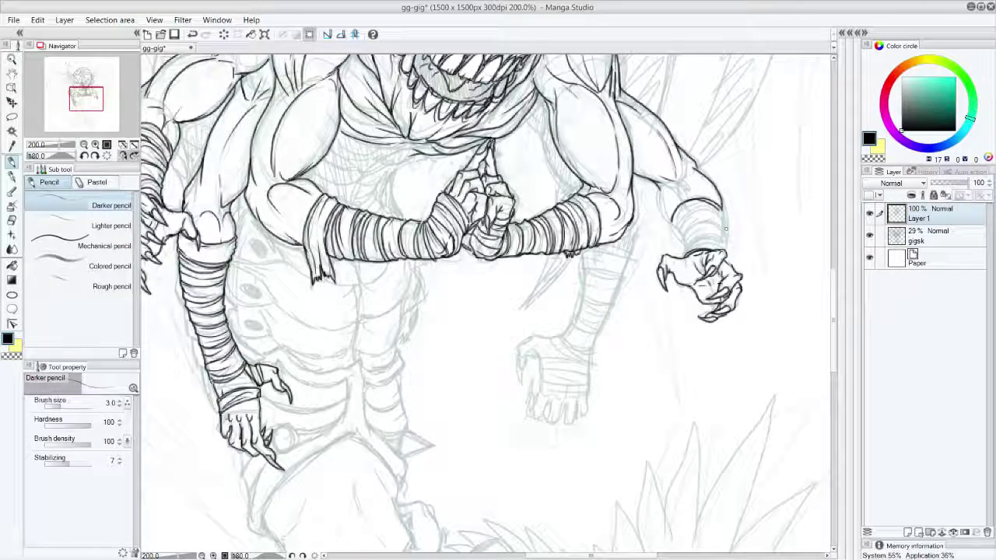
drag(659, 184, 673, 221)
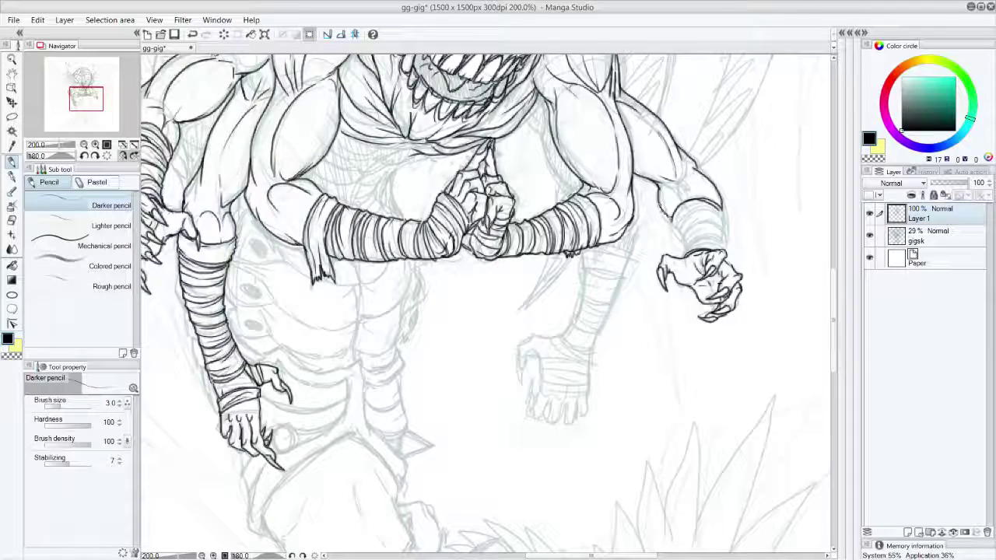
mouse_move(663, 184)
mouse_down()
mouse_move(700, 182)
mouse_move(681, 201)
mouse_up()
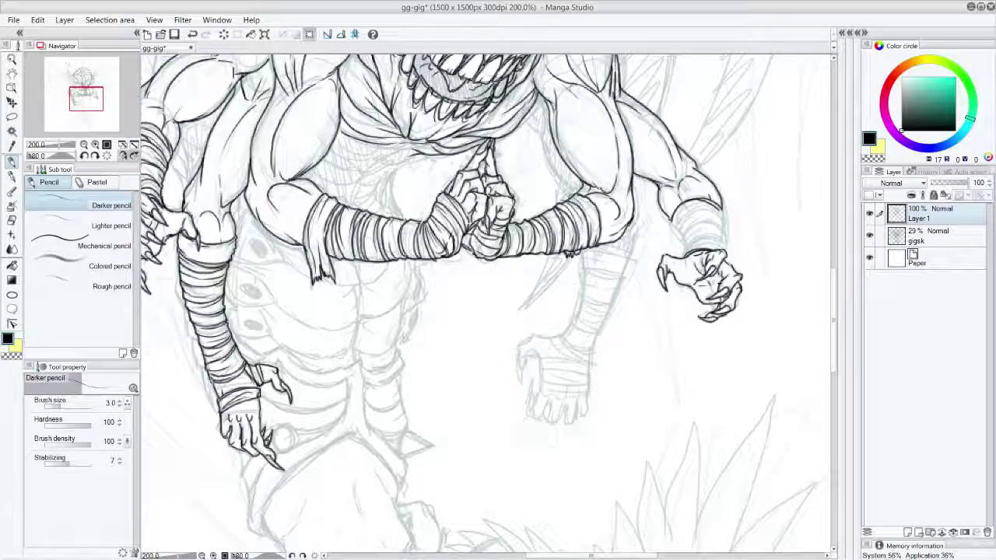
Fill the rear right forearm with curved bandage wraps and add a loose strip hanging below the hand.
mouse_move(676, 227)
mouse_down()
mouse_move(685, 251)
mouse_move(727, 265)
mouse_up()
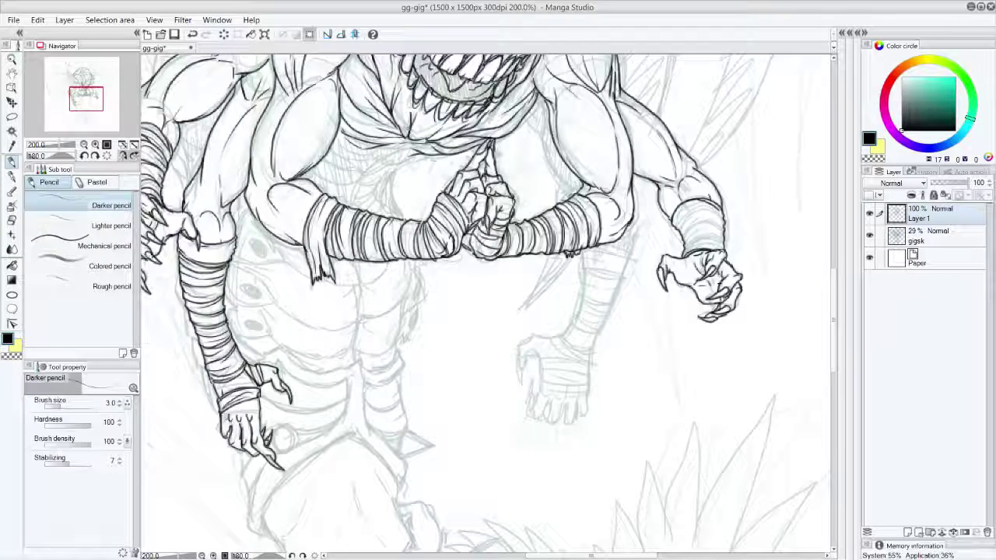
mouse_move(684, 248)
mouse_down()
mouse_move(724, 244)
mouse_move(726, 221)
mouse_move(711, 226)
mouse_move(724, 210)
mouse_move(708, 203)
mouse_move(725, 200)
mouse_up()
drag(672, 224, 715, 202)
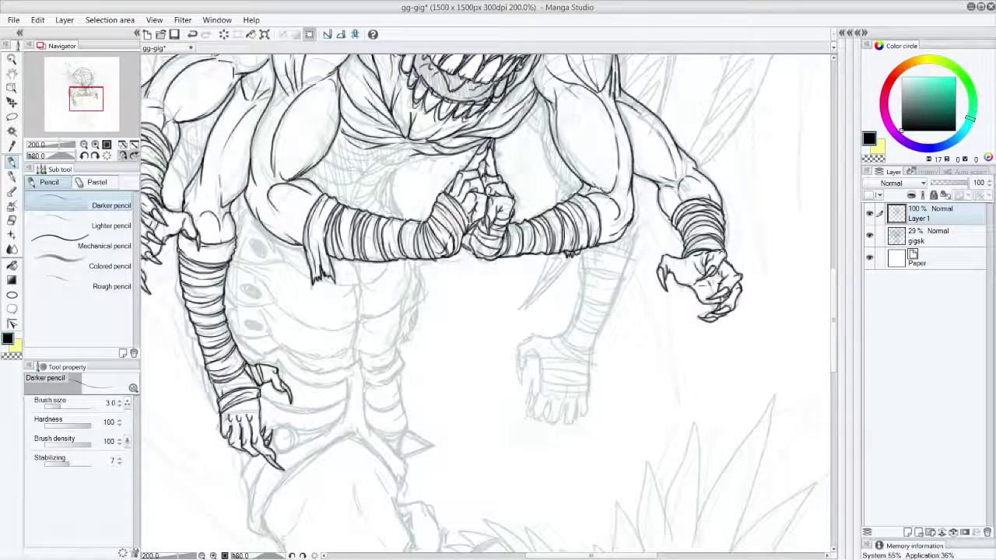
key(ctrl+z)
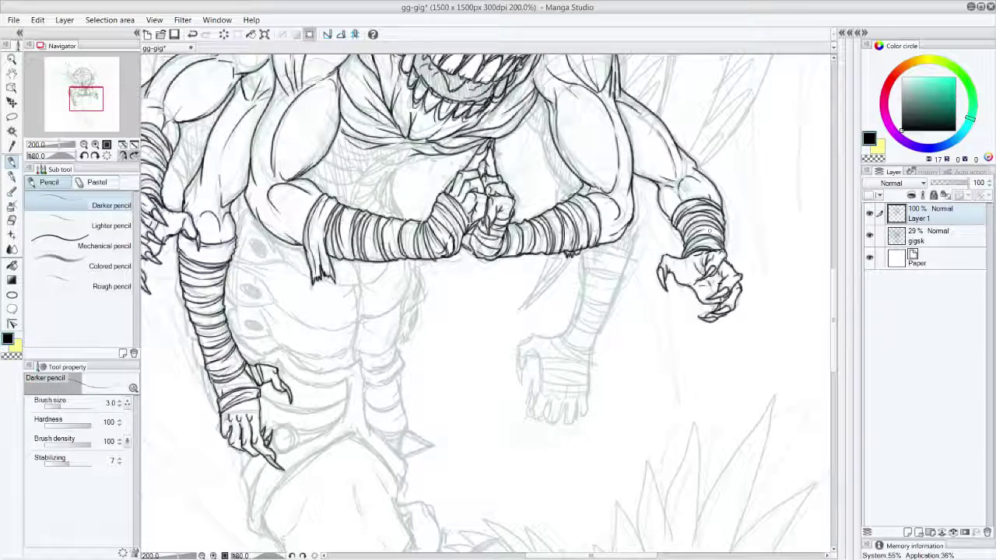
drag(681, 285, 683, 297)
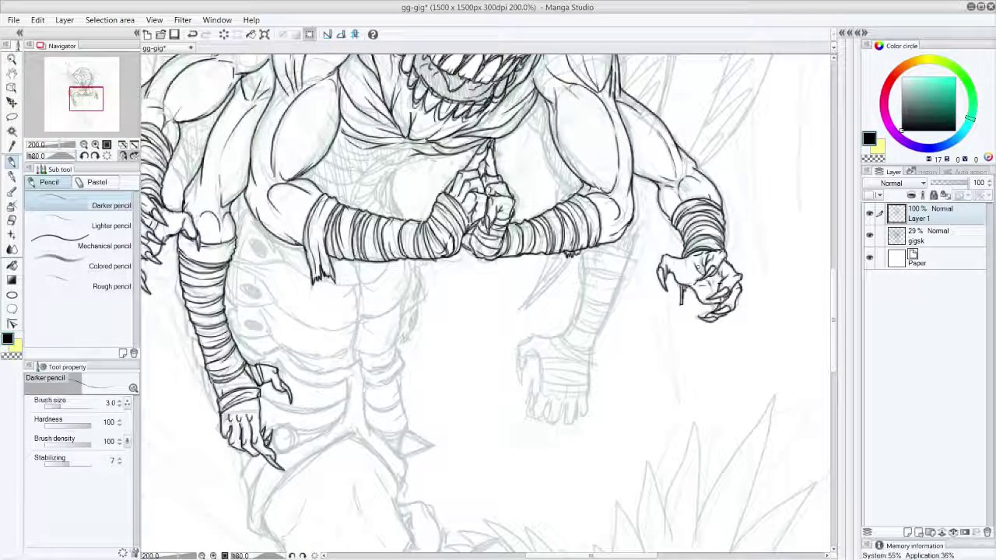
drag(180, 239, 232, 248)
Turn off the horizontal reversal of the canvas view.
drag(99, 97, 92, 98)
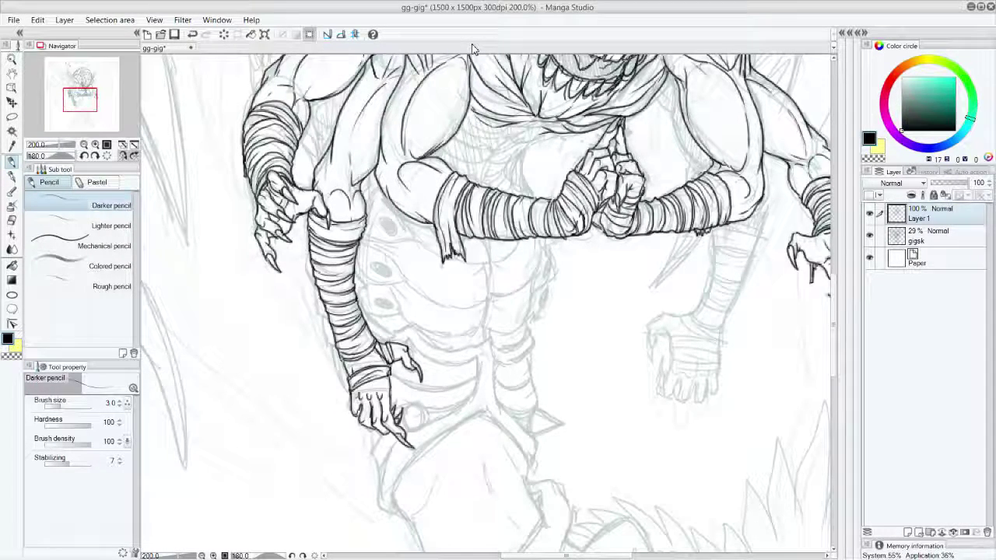
drag(837, 298, 837, 246)
key(ctrl+minus)
key(ctrl+minus)
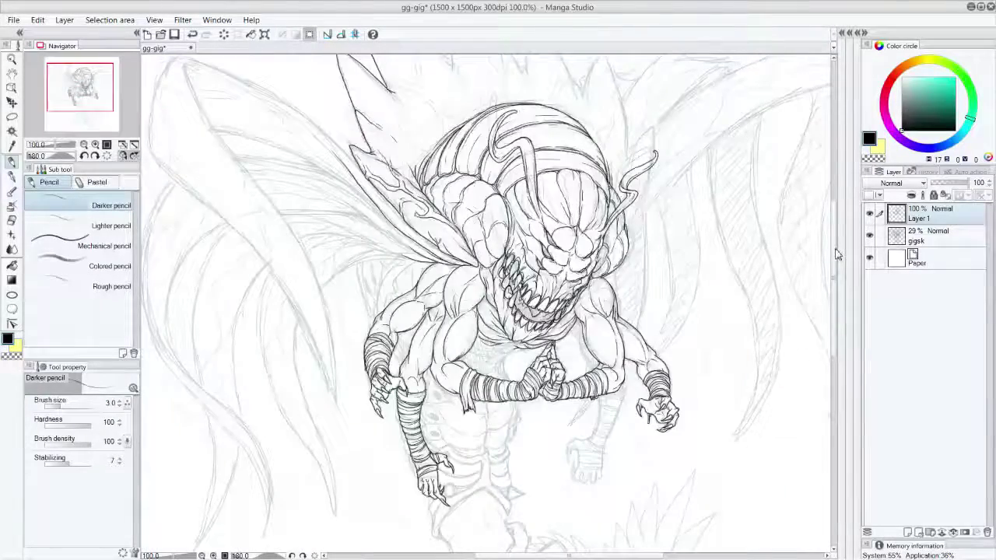
drag(833, 352, 836, 374)
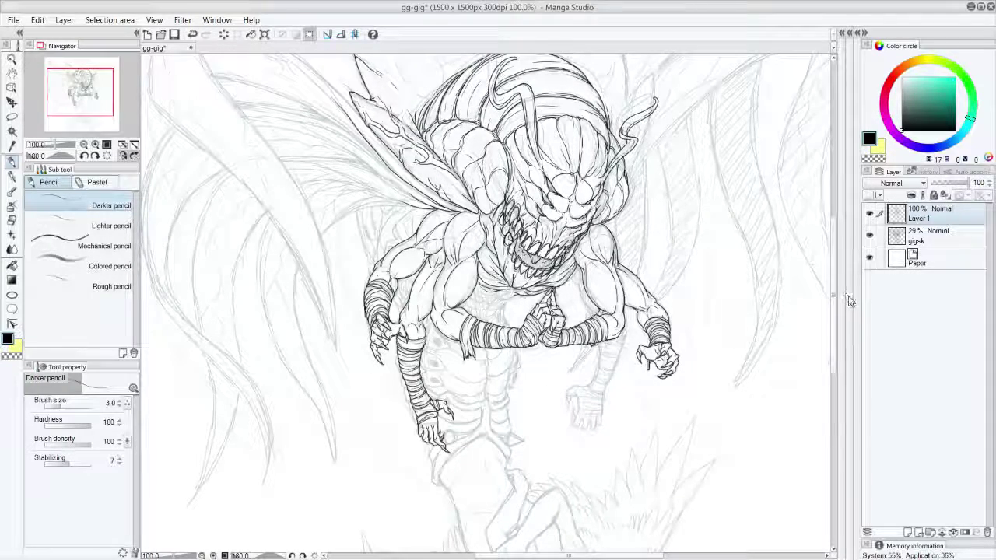
key(ctrl+minus)
scroll(839, 319, up, 1)
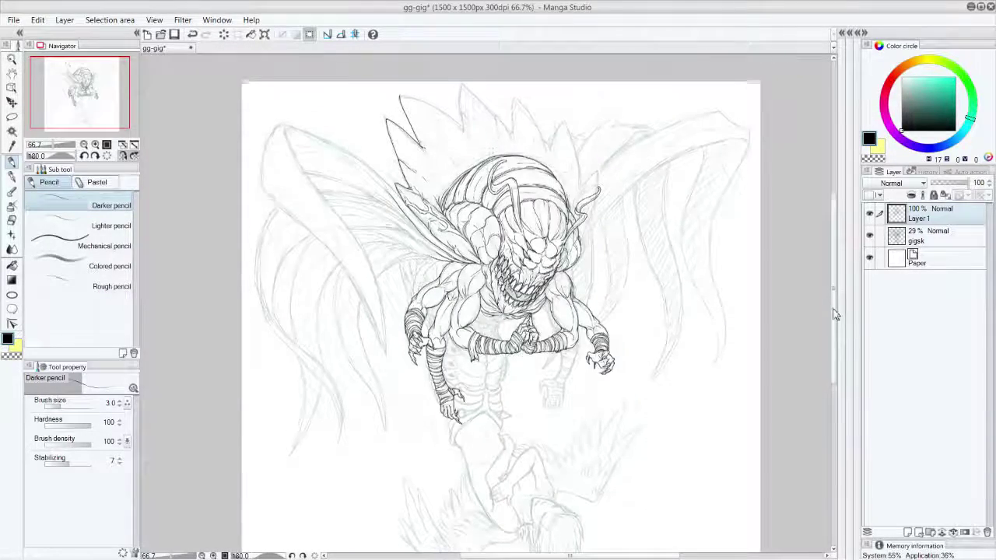
click(223, 23)
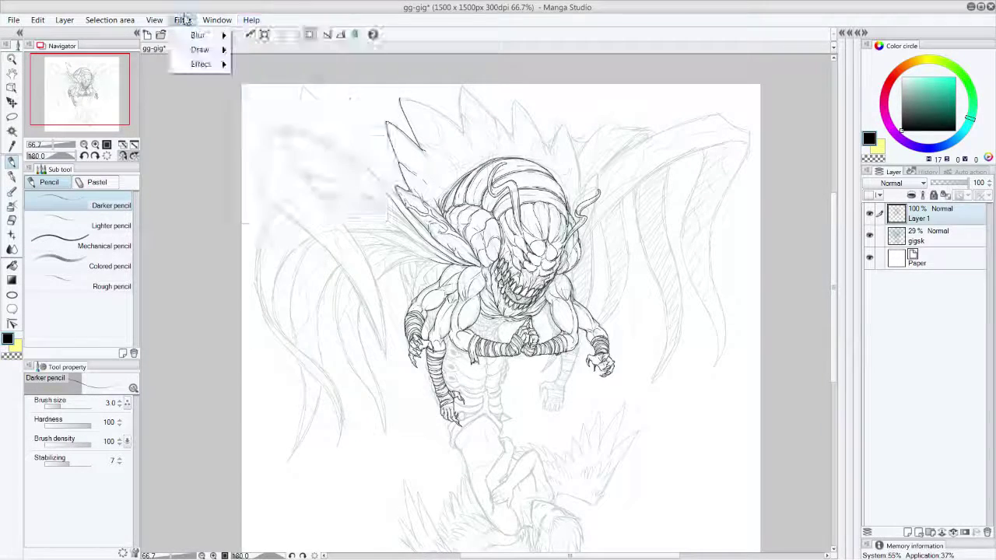
mouse_move(154, 19)
mouse_move(194, 35)
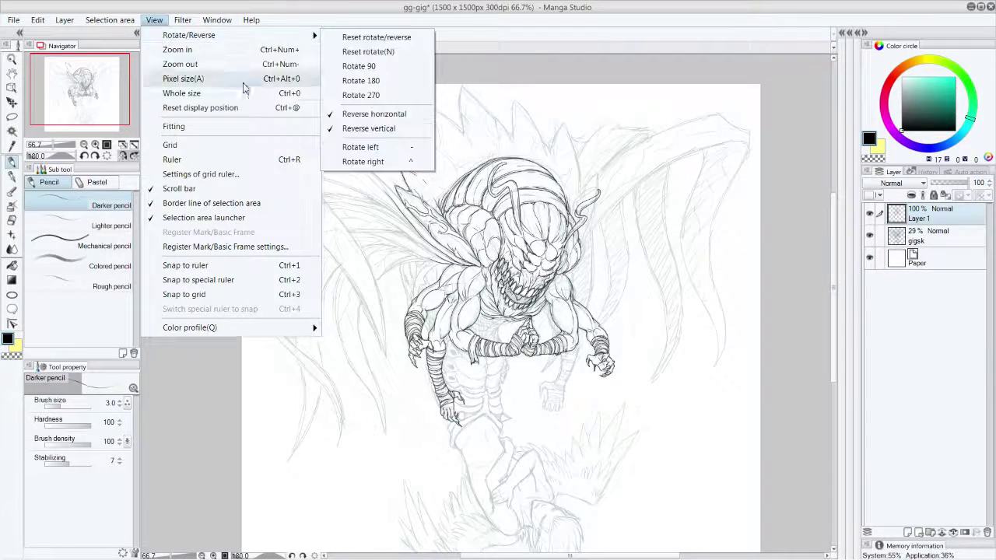
click(408, 117)
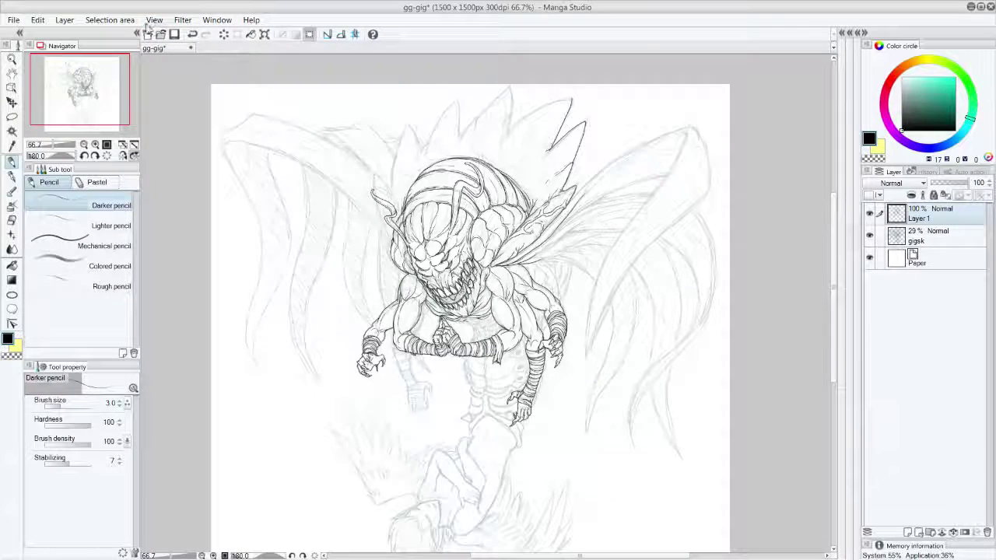
Turn off the vertical reversal of the canvas view.
click(130, 20)
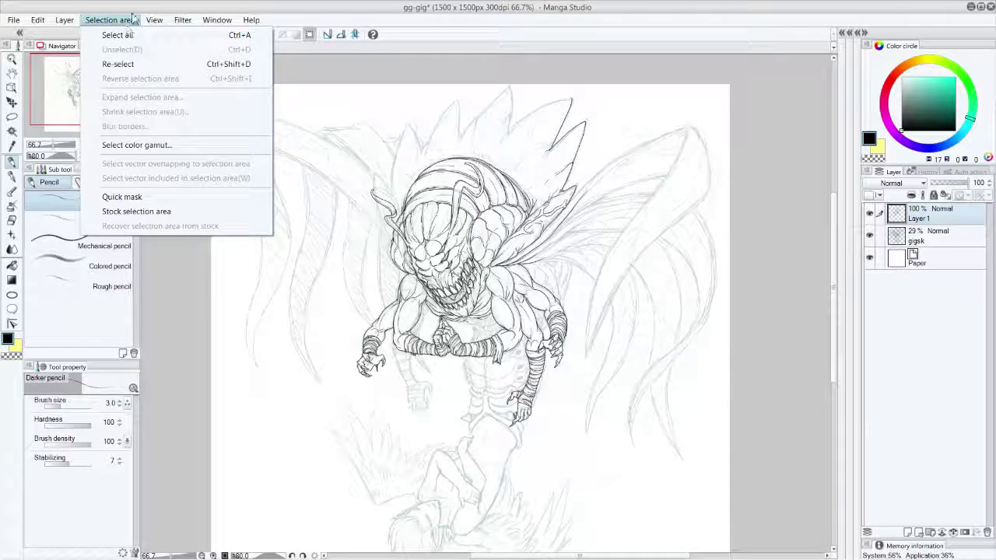
mouse_move(183, 20)
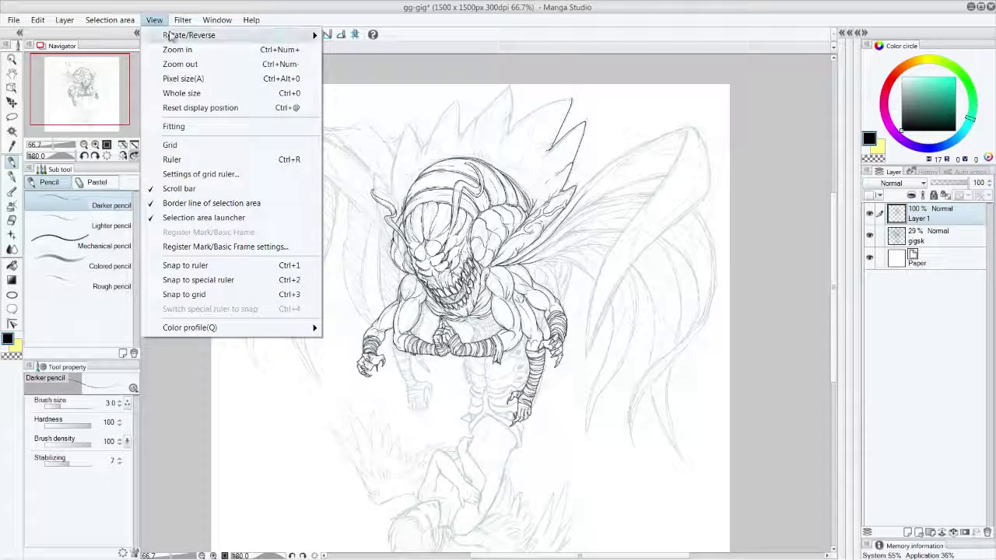
click(378, 129)
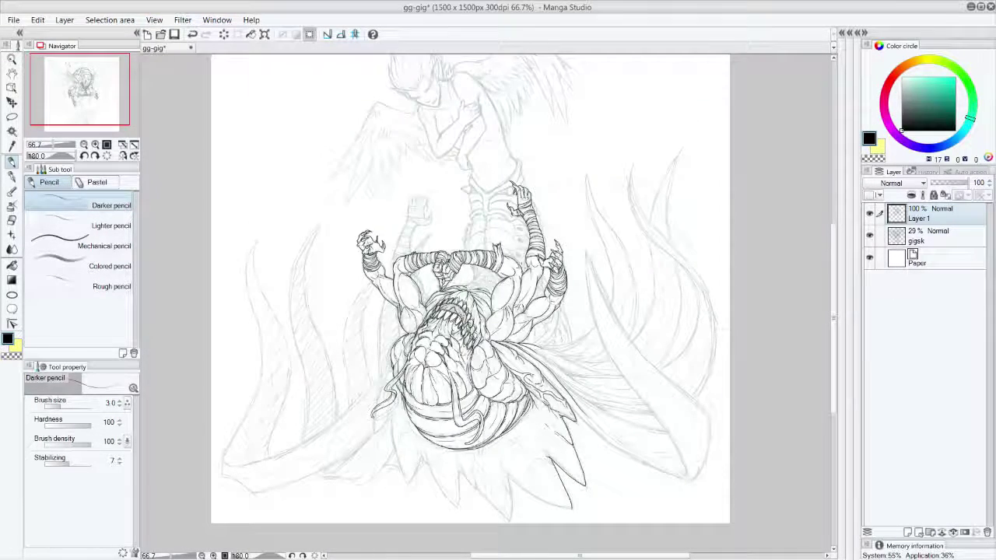
drag(837, 309, 834, 296)
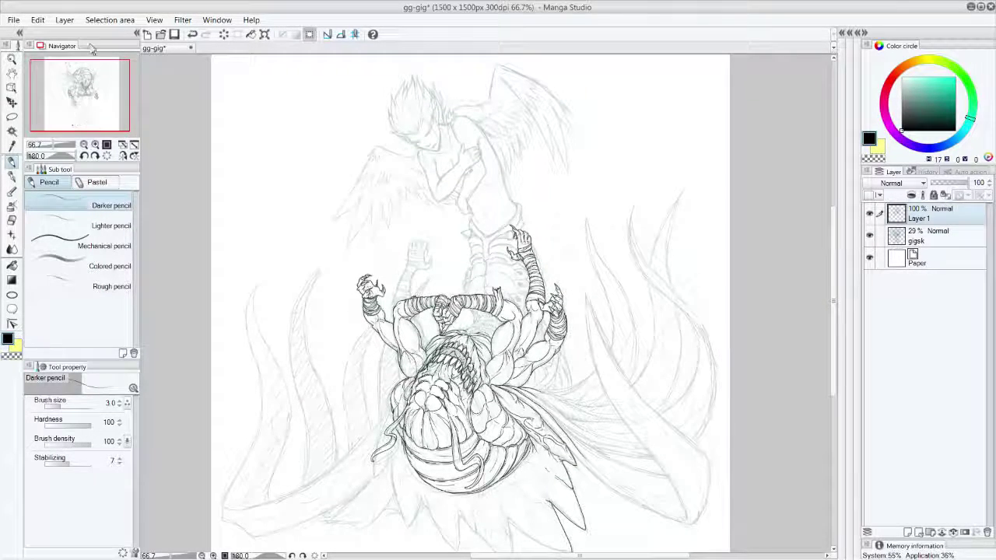
Reset the canvas view's rotation so the creature stands upright.
click(158, 19)
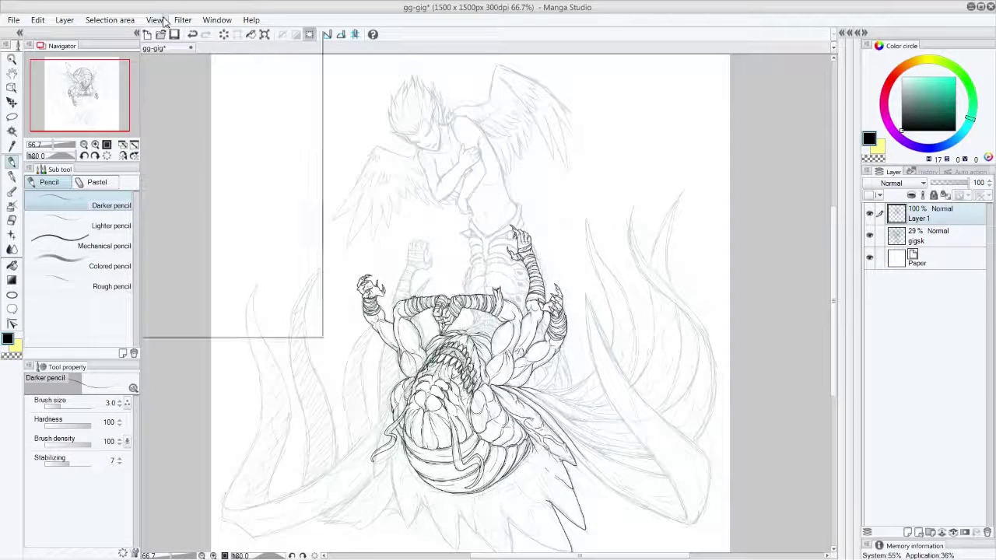
mouse_move(165, 39)
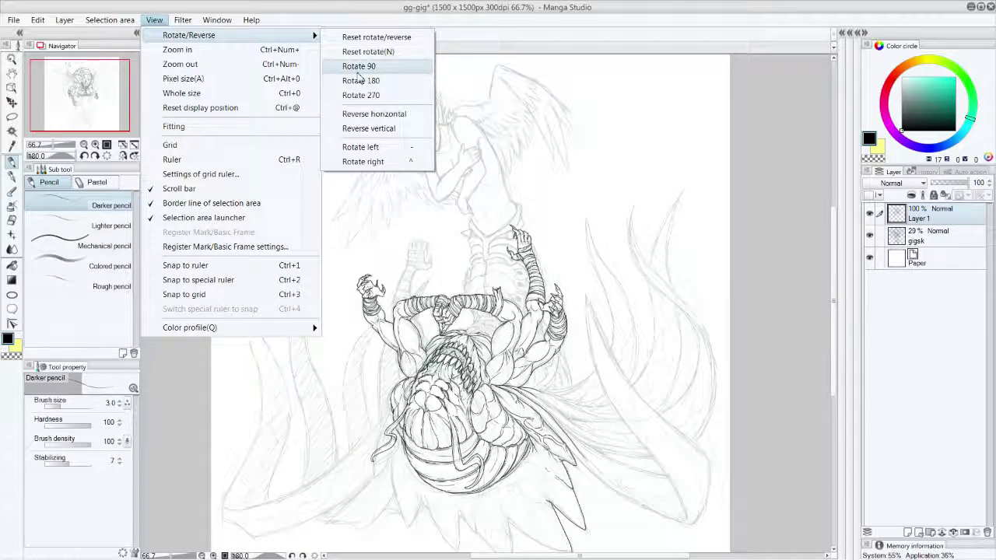
click(398, 82)
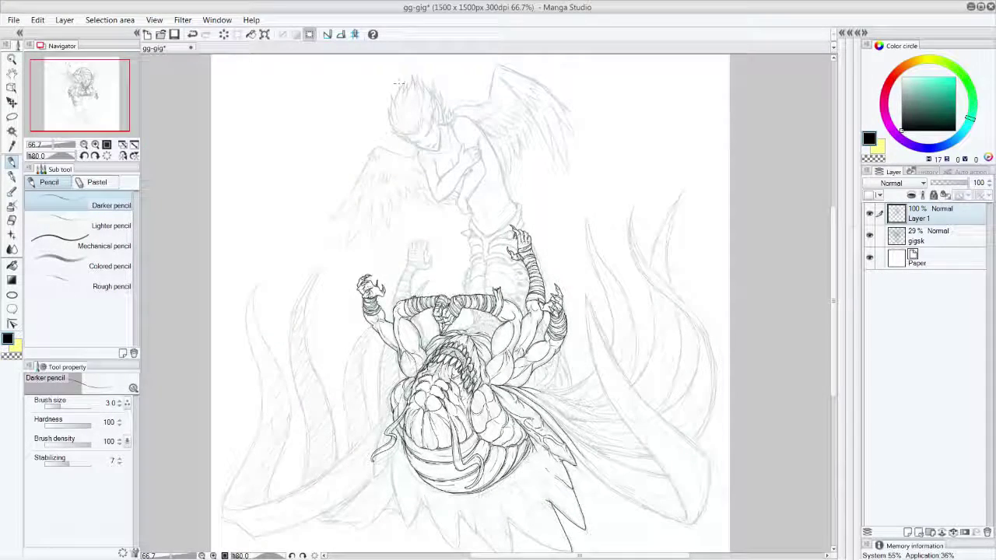
click(183, 19)
mouse_move(198, 37)
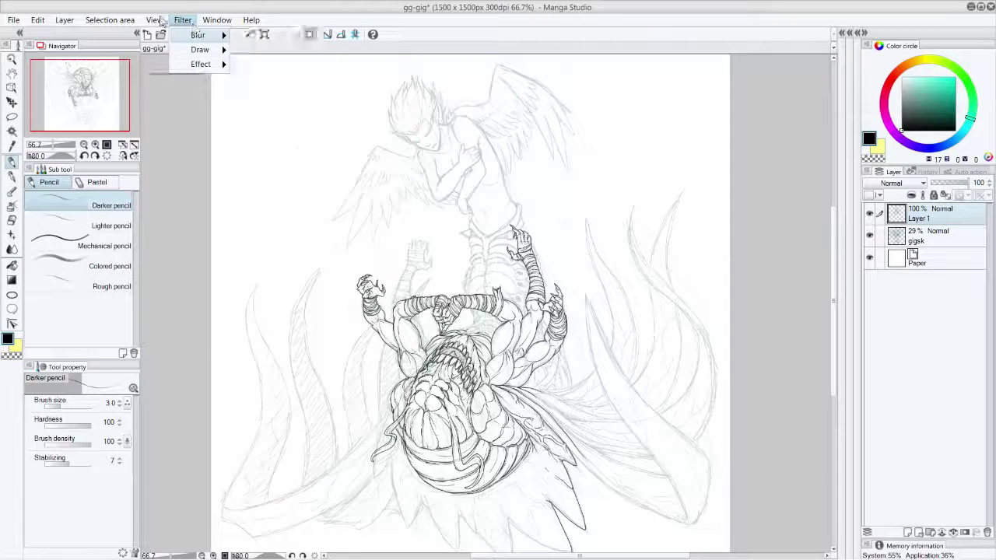
mouse_move(154, 19)
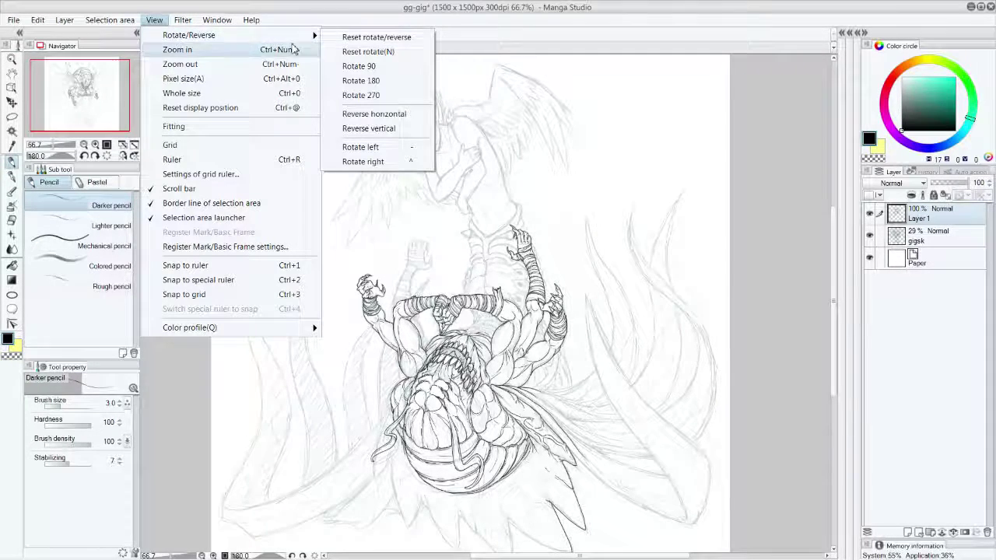
click(368, 53)
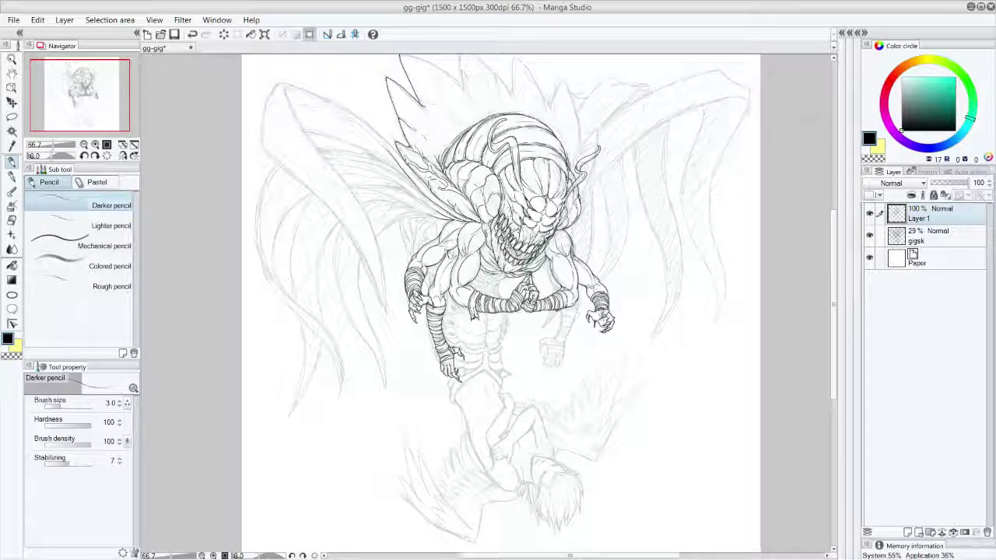
drag(833, 345, 842, 284)
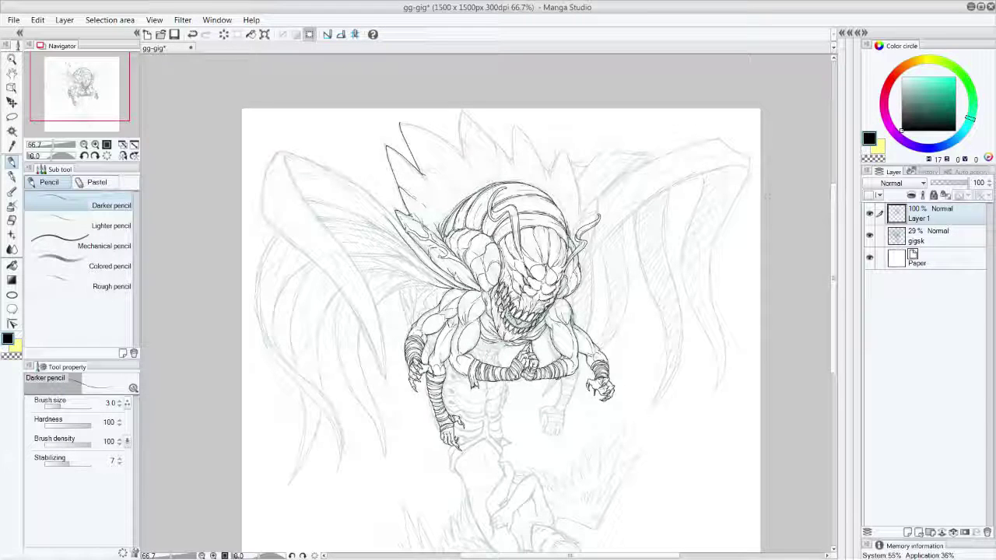
mouse_move(426, 167)
mouse_down()
mouse_move(509, 131)
mouse_move(552, 137)
mouse_up()
key(ctrl+z)
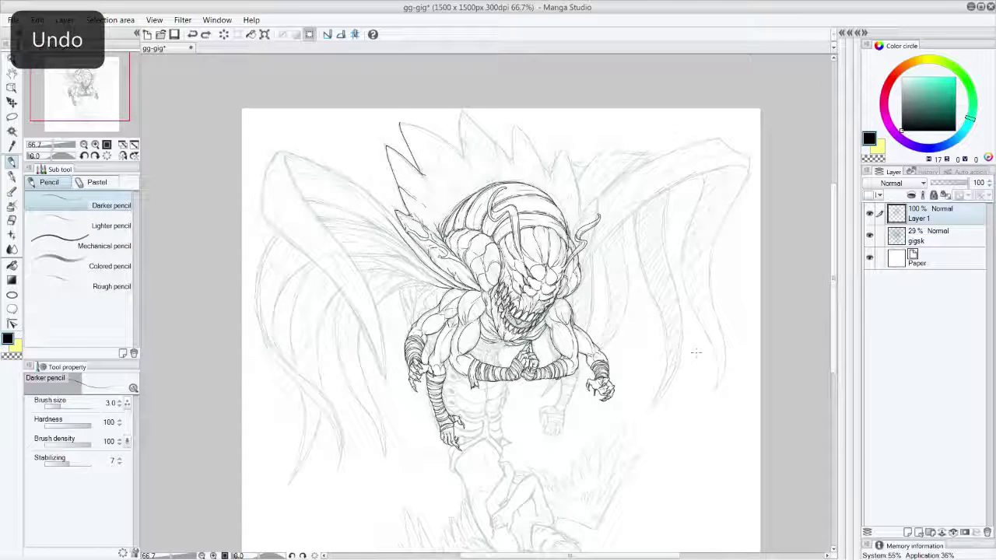
drag(484, 282, 480, 277)
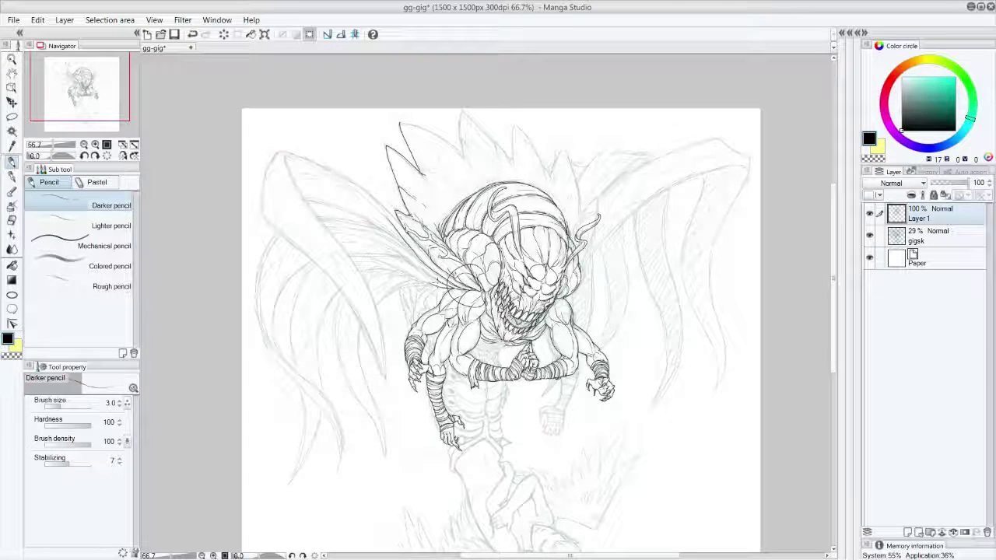
key(ctrl+z)
key(ctrl+z)
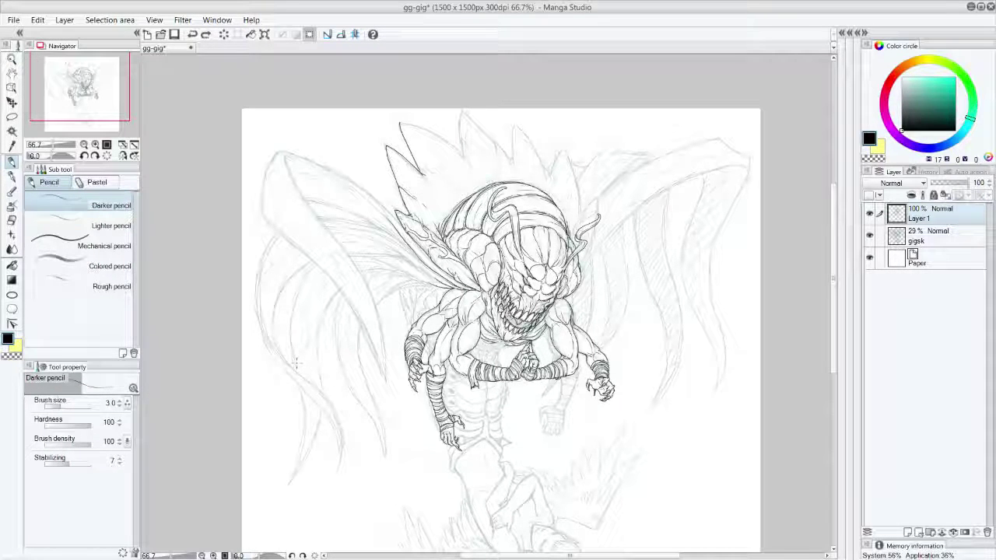
Outline the small pointed spike behind the right antenna, running its outer edge down to the side of the head.
scroll(296, 361, up, 3)
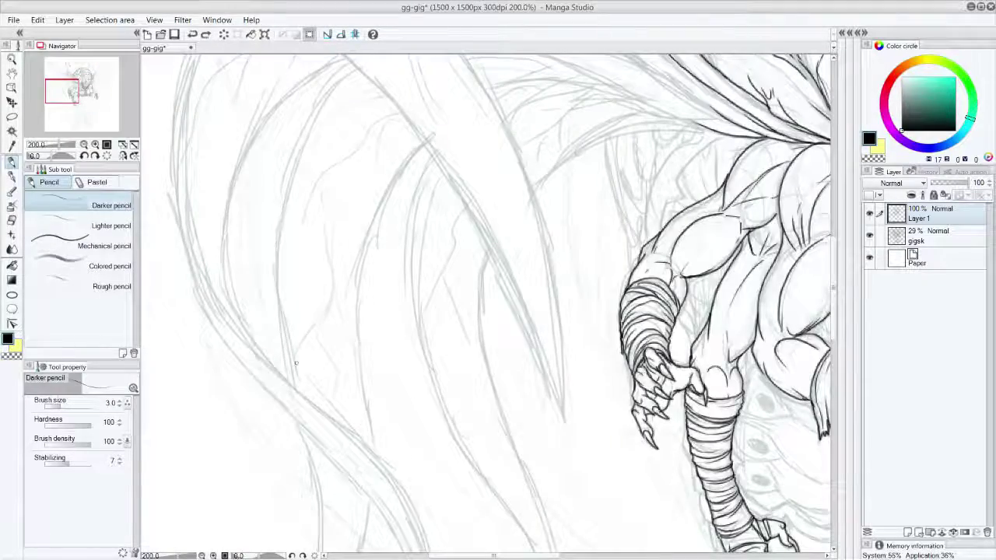
drag(77, 86, 86, 84)
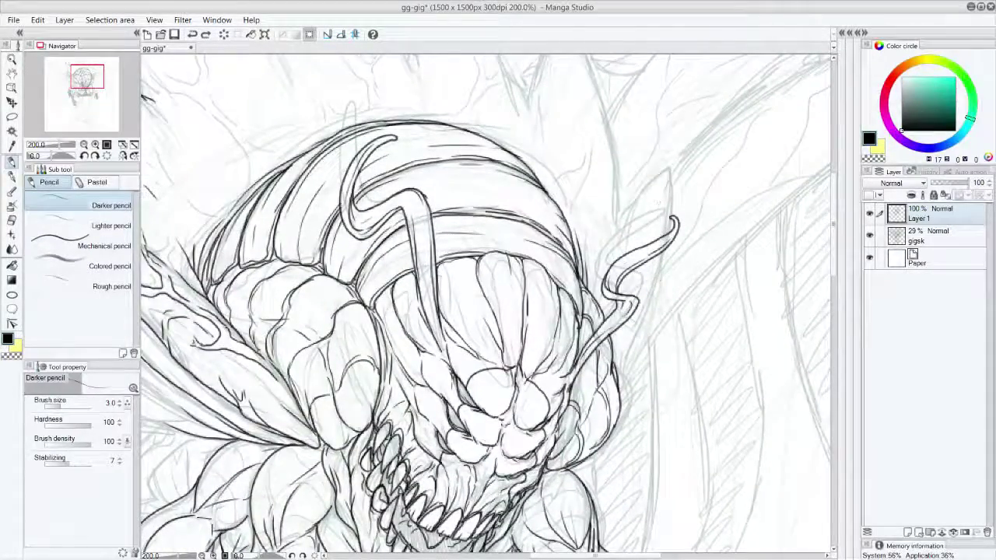
mouse_move(617, 222)
mouse_down()
mouse_move(663, 175)
mouse_move(667, 235)
mouse_up()
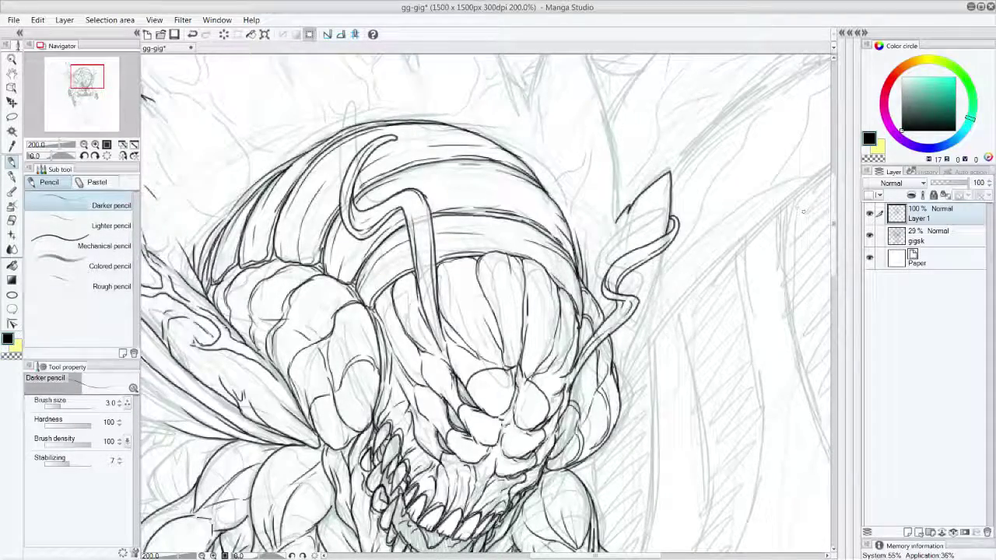
scroll(841, 289, down, 10)
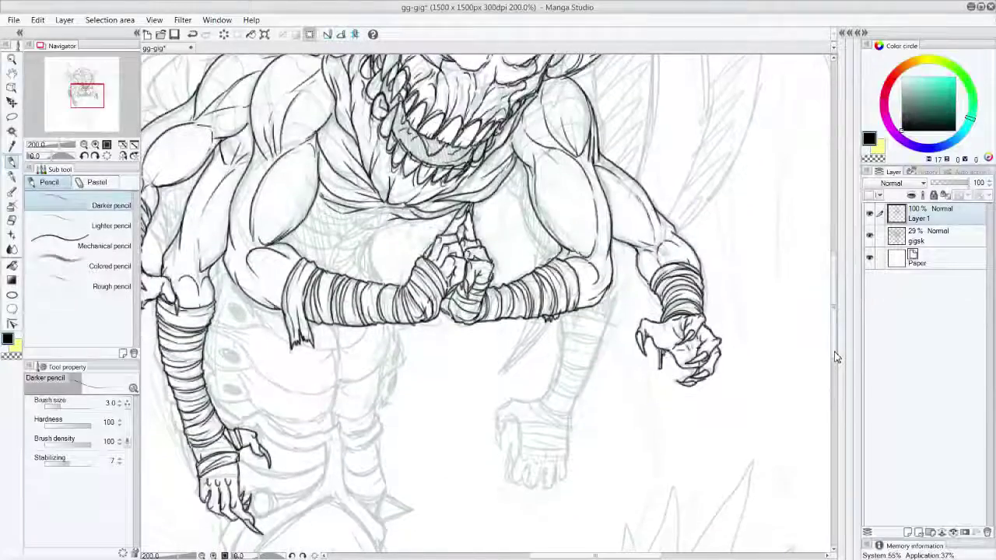
scroll(836, 350, up, 10)
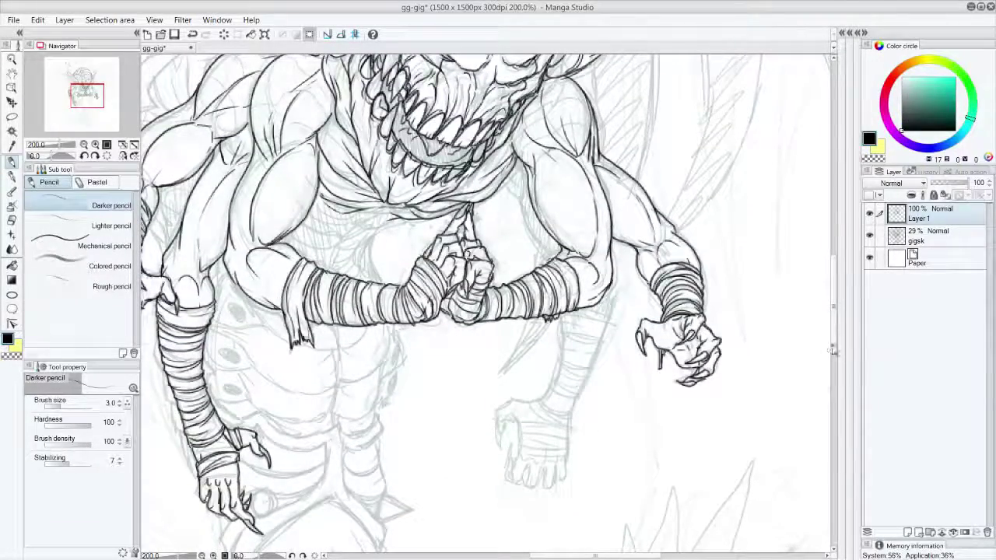
scroll(837, 293, up, 3)
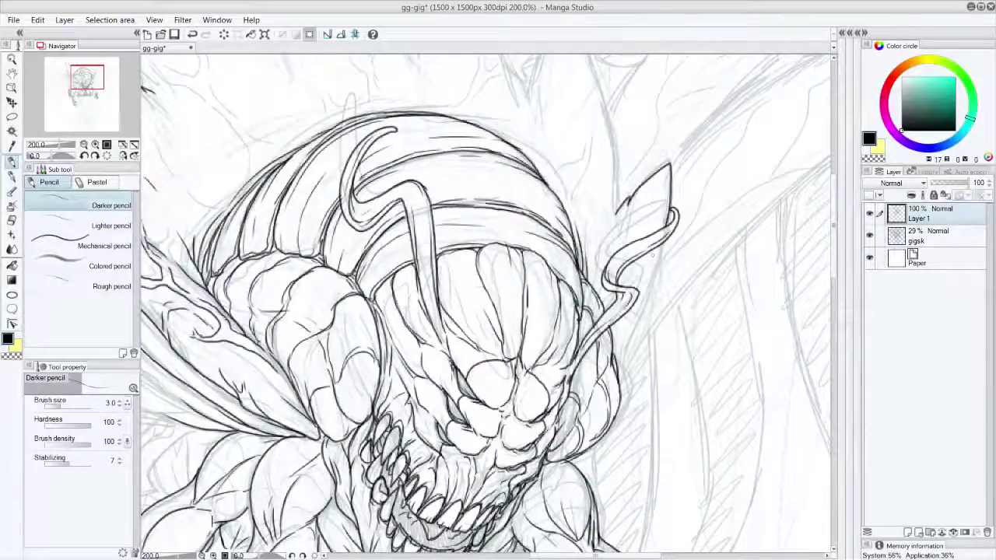
drag(655, 273, 620, 370)
drag(612, 321, 617, 339)
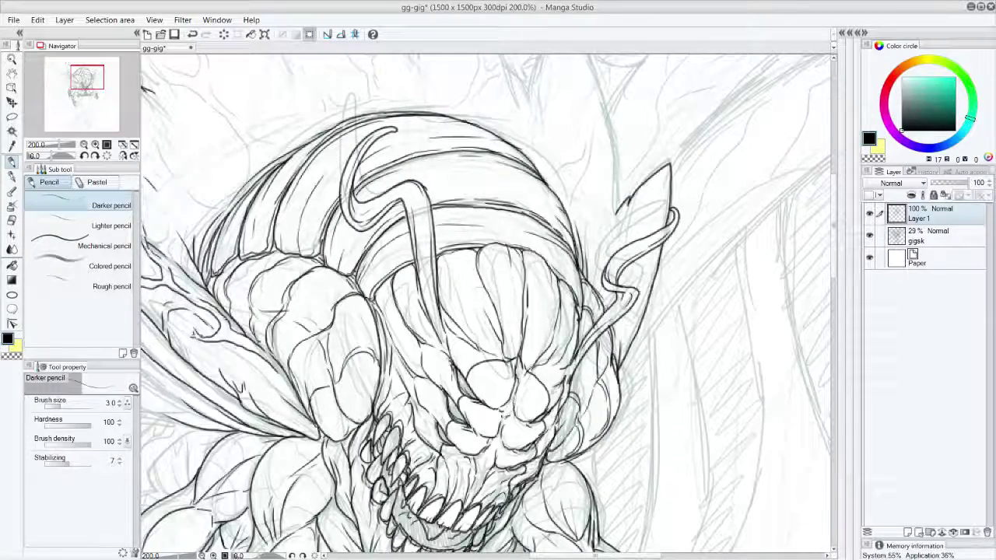
Outline the two large crest spikes above the right side of the head and the notched edge beyond them.
scroll(796, 220, up, 5)
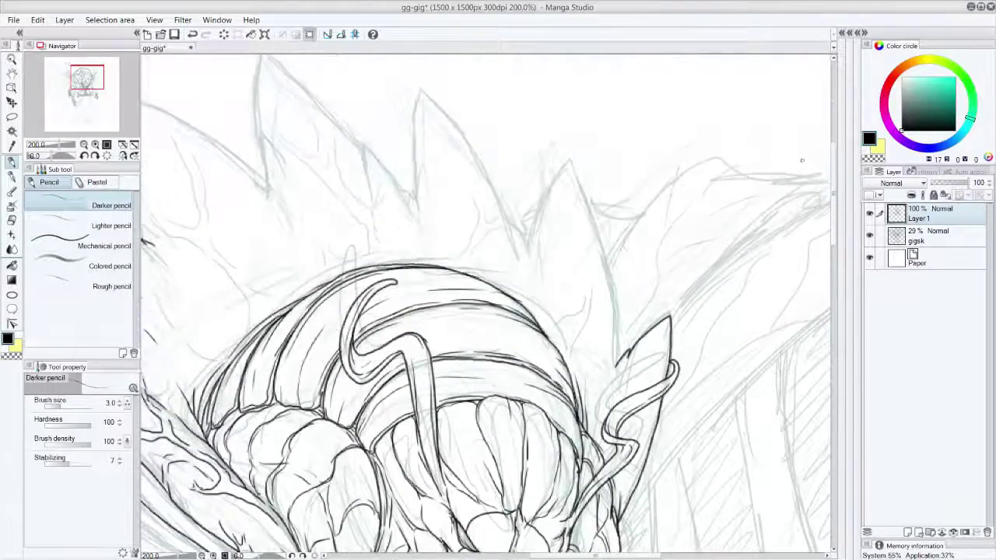
mouse_move(503, 217)
mouse_down()
mouse_move(530, 231)
mouse_move(571, 162)
mouse_move(609, 268)
mouse_move(613, 367)
mouse_up()
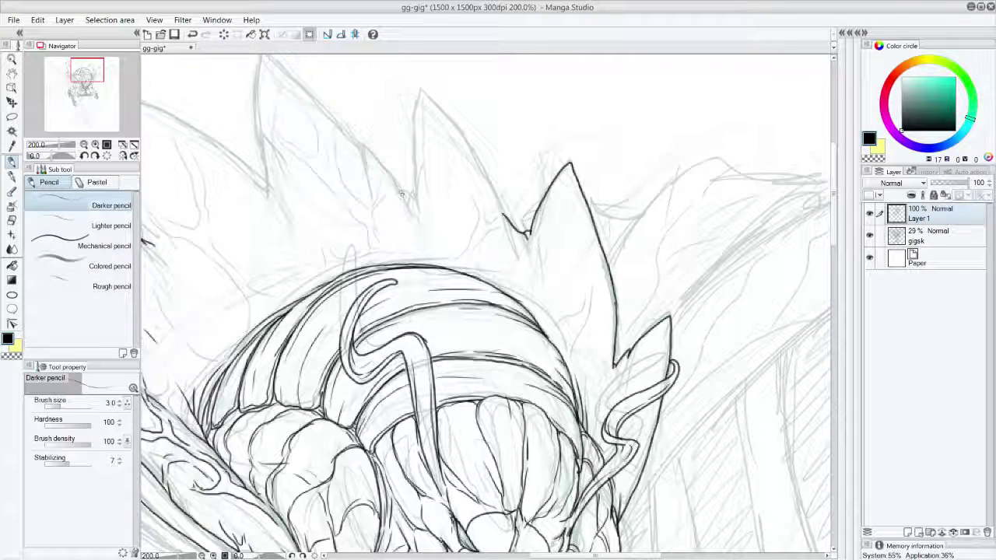
mouse_move(415, 194)
mouse_down()
mouse_move(421, 92)
mouse_move(510, 224)
mouse_up()
mouse_move(414, 183)
mouse_down()
mouse_move(413, 204)
mouse_move(361, 144)
mouse_move(373, 174)
mouse_up()
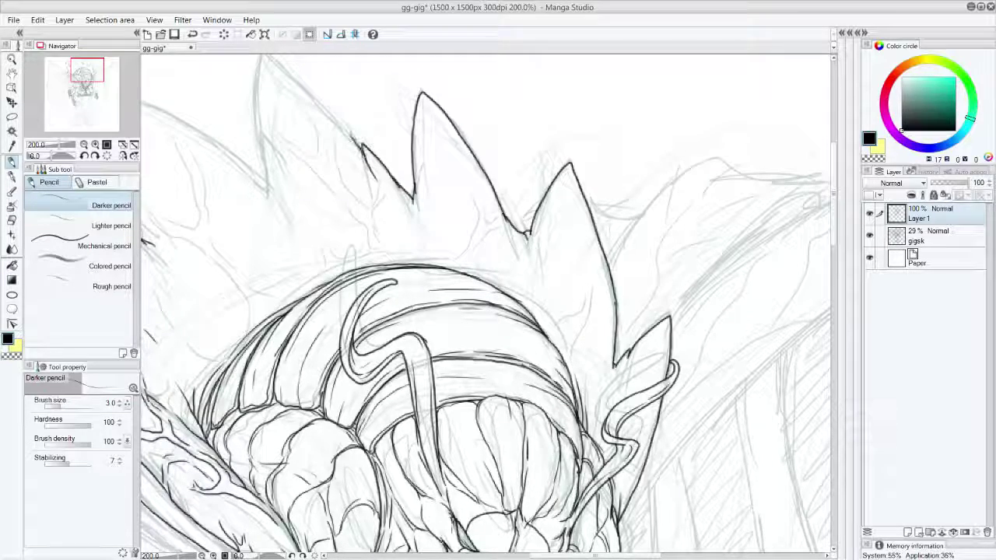
Outline the tallest central crest spike with its small side notch, and draw the long upper edge of the spike left of it.
drag(91, 68, 83, 60)
drag(410, 334, 399, 273)
mouse_move(399, 272)
mouse_down()
mouse_move(414, 289)
mouse_move(432, 319)
mouse_move(413, 253)
mouse_move(420, 294)
mouse_move(398, 260)
mouse_move(407, 165)
mouse_move(405, 193)
mouse_move(502, 290)
mouse_up()
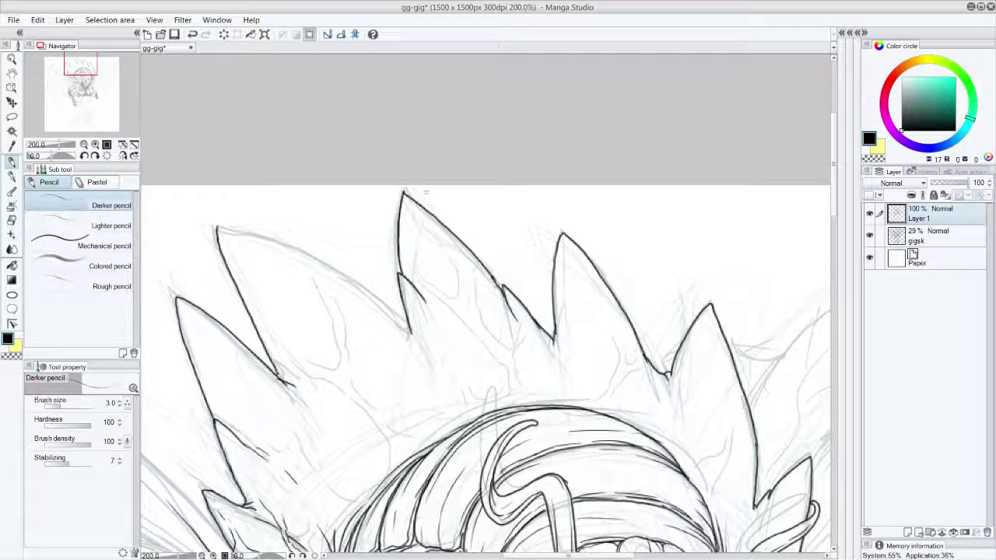
key(ctrl+z)
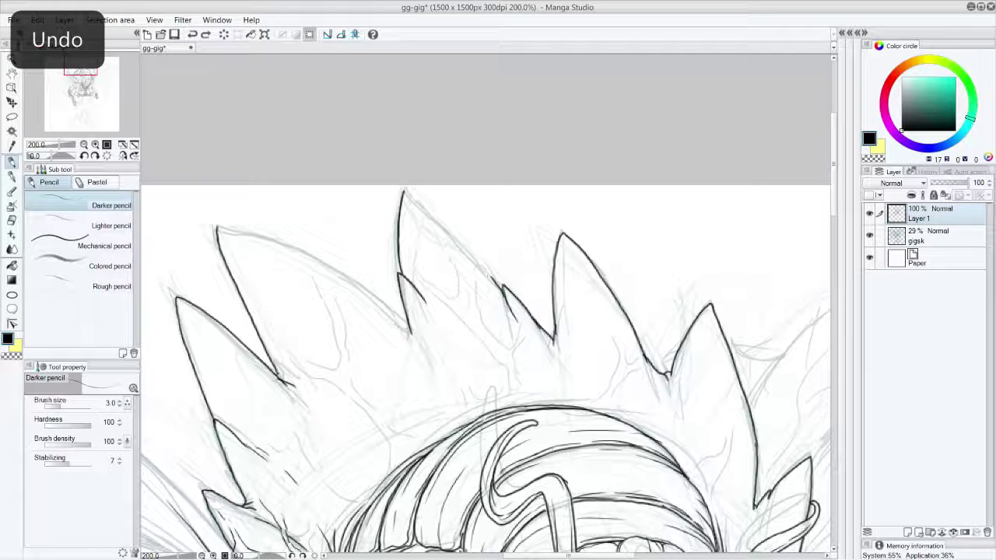
drag(479, 263, 404, 190)
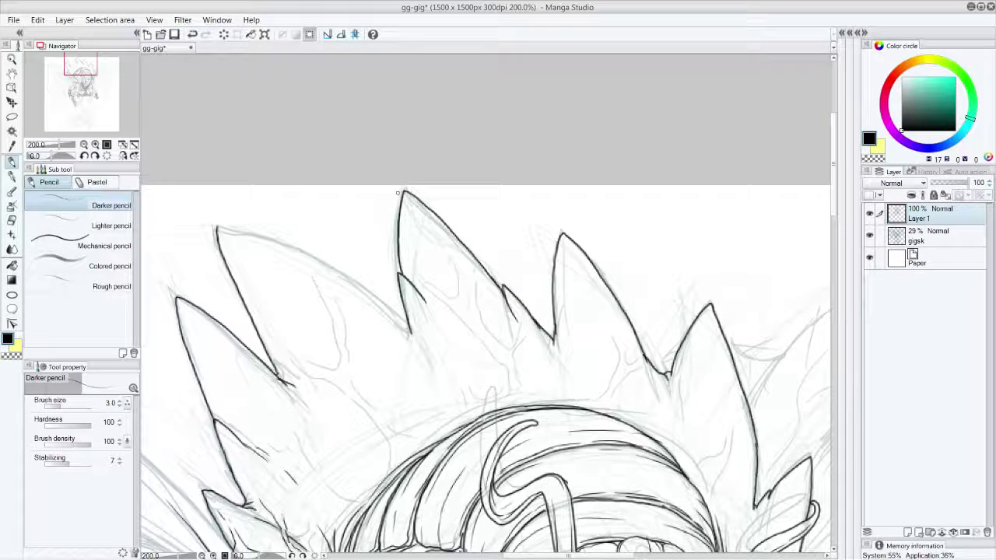
mouse_move(217, 227)
mouse_down()
mouse_move(329, 267)
mouse_move(421, 348)
mouse_up()
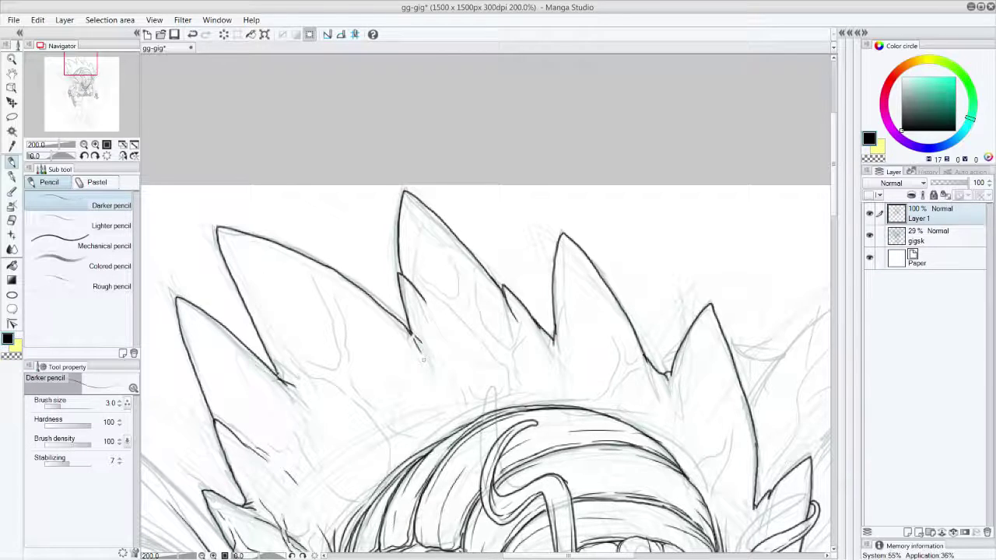
Extend short crease lines down from the notches between the crest spikes and add a short stroke beside the right antenna.
drag(554, 342, 557, 360)
drag(671, 386, 674, 407)
drag(303, 393, 338, 424)
drag(835, 214, 832, 266)
drag(746, 300, 727, 337)
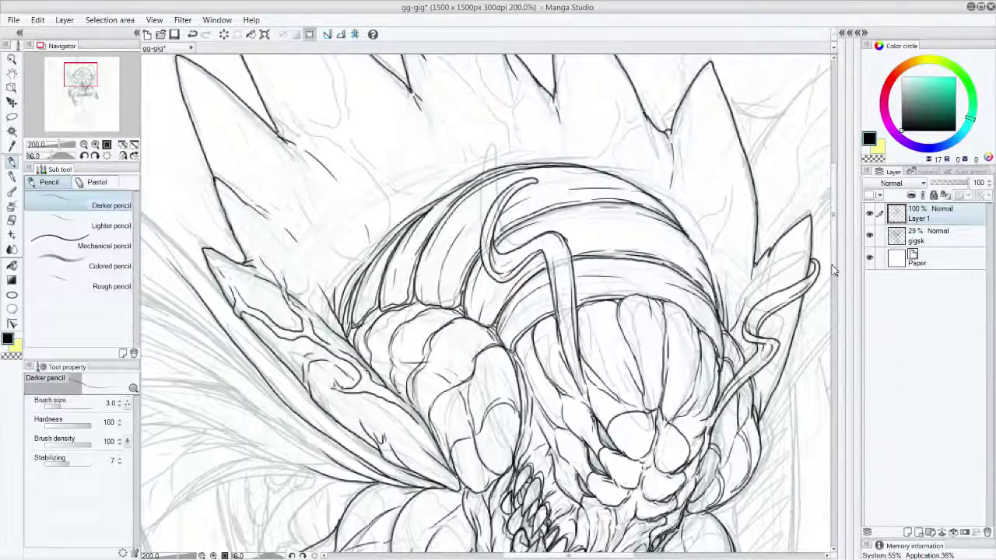
Draw branching vein contours inside the leftmost crest spike and begin the long vein on the large spike beside it.
drag(834, 266, 834, 252)
mouse_move(364, 326)
mouse_down()
mouse_move(318, 300)
mouse_move(278, 233)
mouse_move(285, 265)
mouse_move(220, 202)
mouse_move(207, 205)
mouse_move(347, 339)
mouse_up()
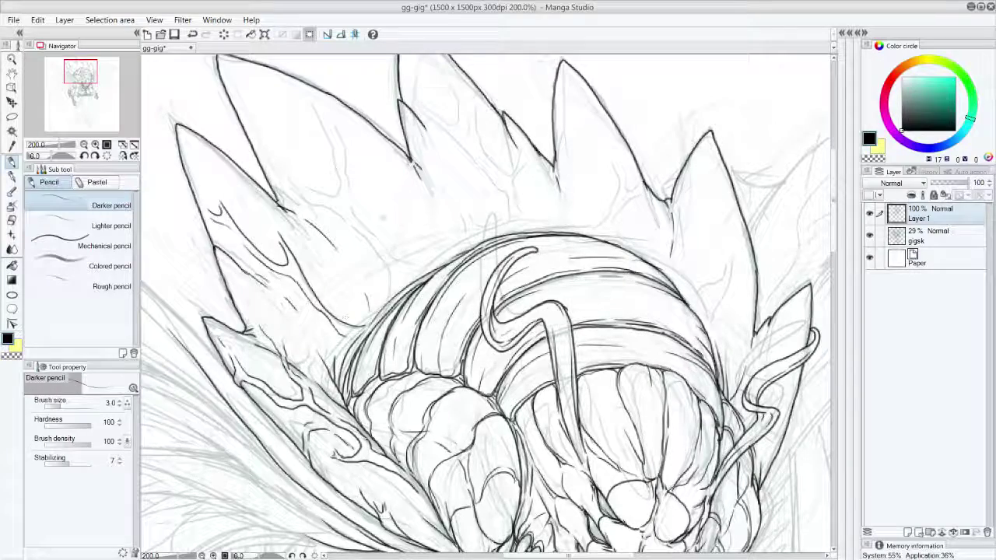
mouse_move(379, 299)
mouse_down()
mouse_move(382, 265)
mouse_move(338, 208)
mouse_move(354, 227)
mouse_move(285, 204)
mouse_move(283, 189)
mouse_move(332, 198)
mouse_move(336, 123)
mouse_up()
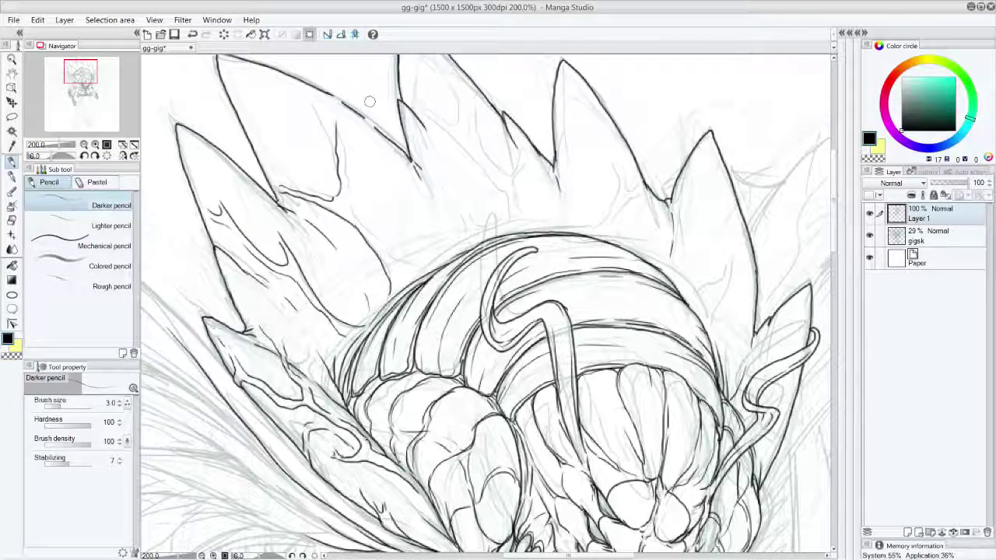
Complete the forked vein across the large spike left of the tallest one and add a small branching vein near the head.
mouse_move(336, 123)
mouse_down()
mouse_move(336, 94)
mouse_move(349, 138)
mouse_move(361, 122)
mouse_move(374, 124)
mouse_move(362, 125)
mouse_move(349, 159)
mouse_up()
drag(356, 214, 347, 188)
drag(346, 152, 353, 174)
mouse_move(355, 212)
mouse_down()
mouse_move(401, 276)
mouse_move(428, 263)
mouse_move(425, 237)
mouse_move(445, 252)
mouse_up()
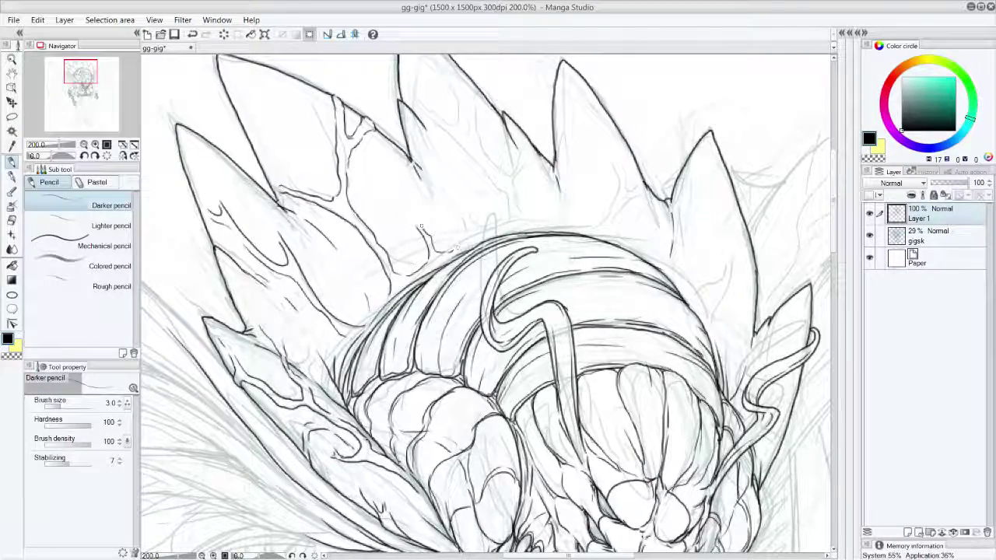
drag(403, 220, 408, 211)
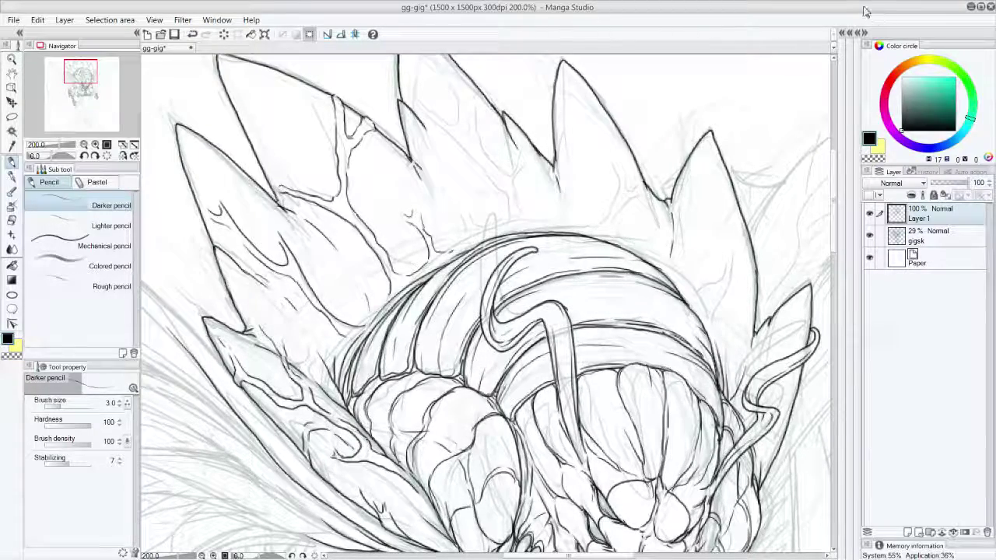
Draw the forked vein down the tallest central crest spike, with its branches reaching the spike's edges and the head.
scroll(837, 203, up, 3)
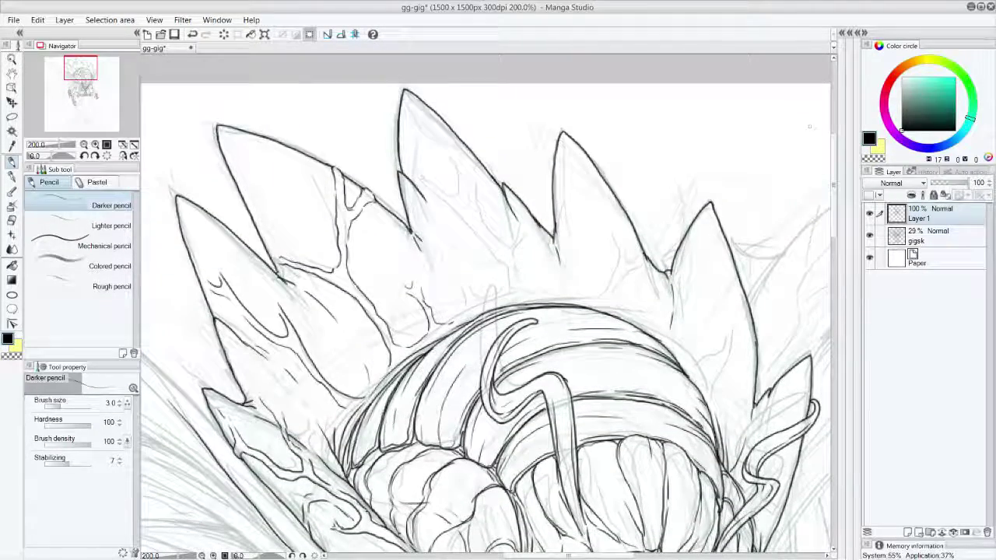
mouse_move(405, 167)
mouse_down()
mouse_move(426, 185)
mouse_move(460, 184)
mouse_move(459, 214)
mouse_move(504, 262)
mouse_move(505, 301)
mouse_move(522, 288)
mouse_up()
drag(527, 219, 517, 255)
mouse_move(521, 219)
mouse_down()
mouse_move(509, 248)
mouse_move(493, 241)
mouse_move(464, 209)
mouse_move(476, 165)
mouse_move(465, 165)
mouse_move(518, 220)
mouse_up()
drag(401, 165, 413, 172)
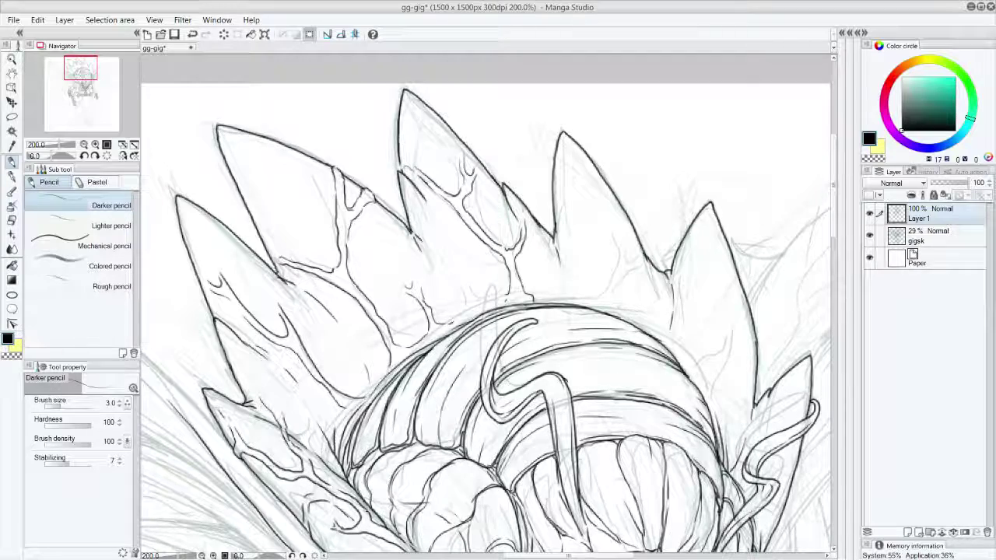
drag(401, 162, 412, 164)
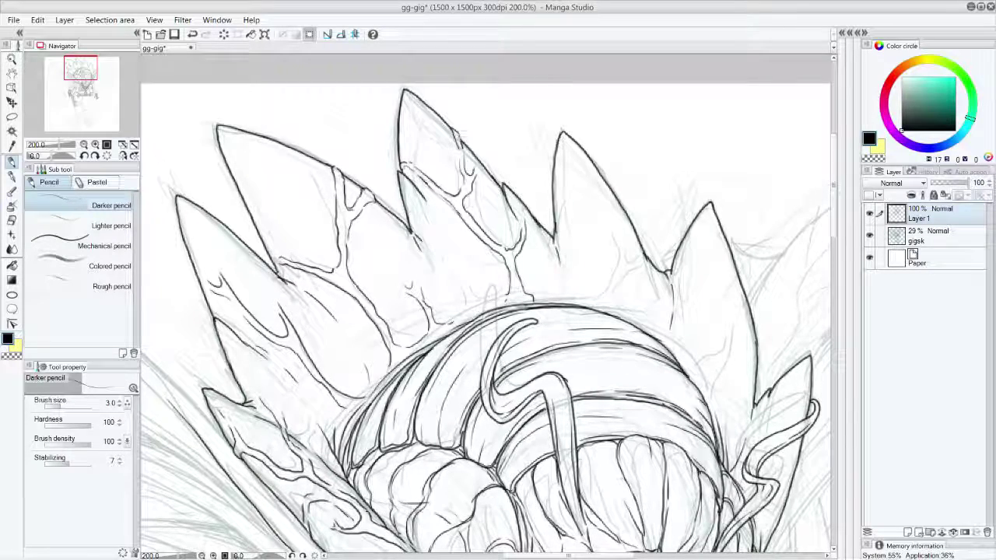
Draw branching veins inside the spike right of the tallest one and add small edge marks near the tips of neighbouring spikes.
mouse_move(622, 305)
mouse_down()
mouse_move(629, 244)
mouse_move(619, 271)
mouse_move(589, 243)
mouse_move(626, 278)
mouse_move(612, 311)
mouse_up()
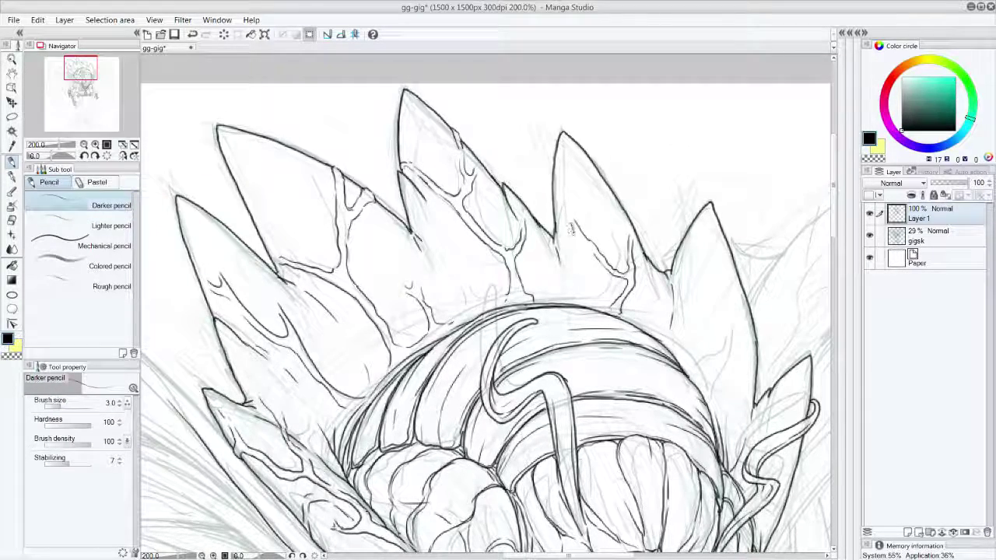
drag(584, 158, 597, 199)
drag(586, 158, 598, 172)
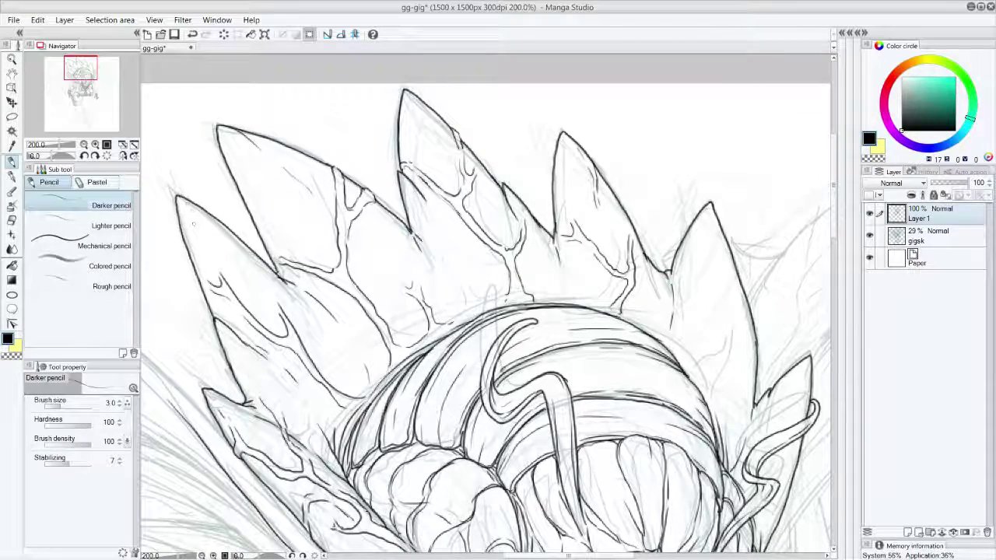
drag(181, 231, 198, 261)
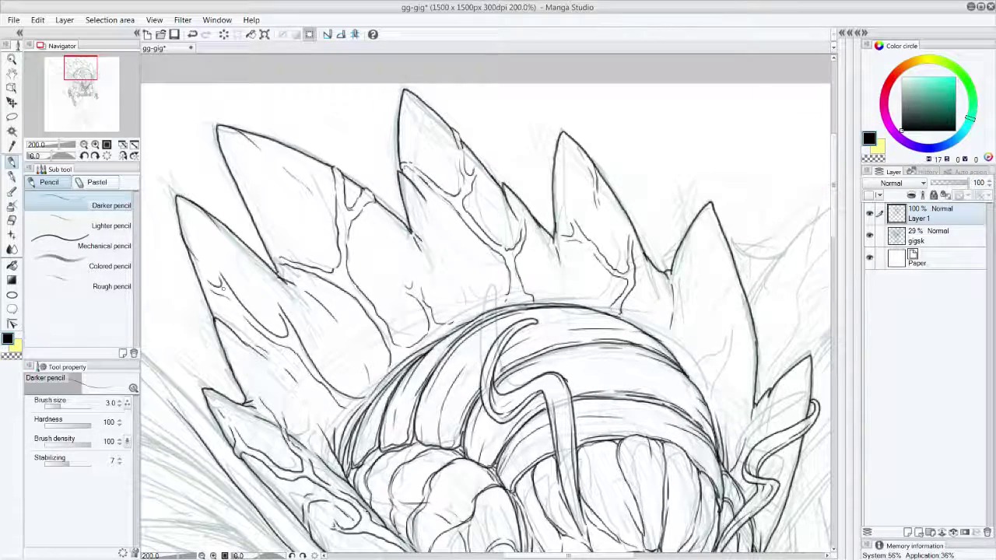
drag(562, 133, 577, 154)
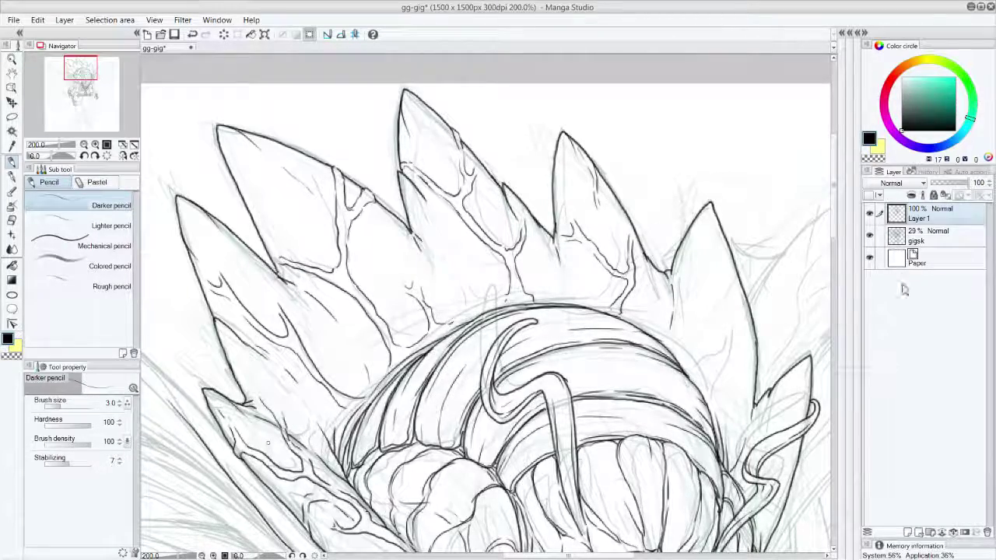
Undo the last small strokes at the crest's lower left base and save the drawing.
scroll(835, 257, down, 3)
scroll(836, 262, down, 2)
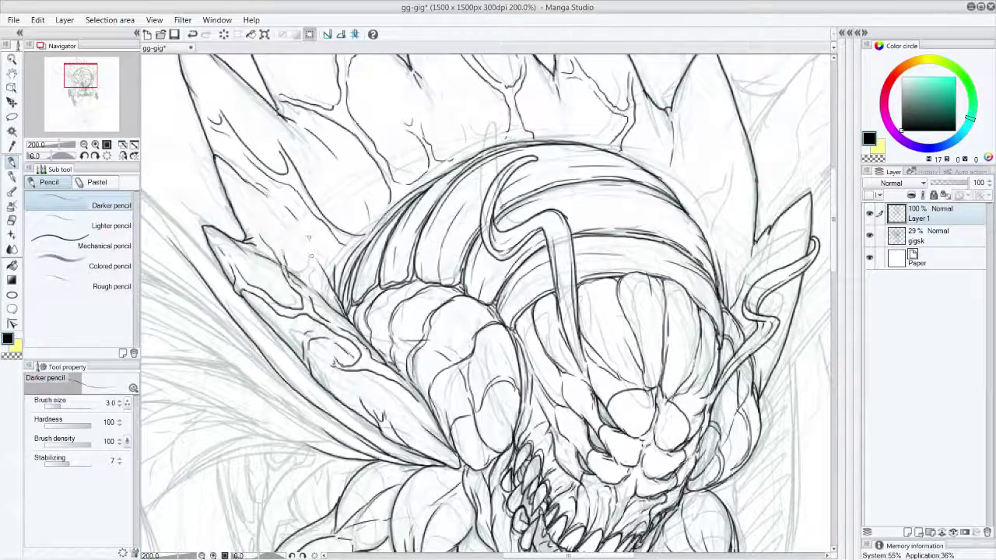
key(ctrl+z)
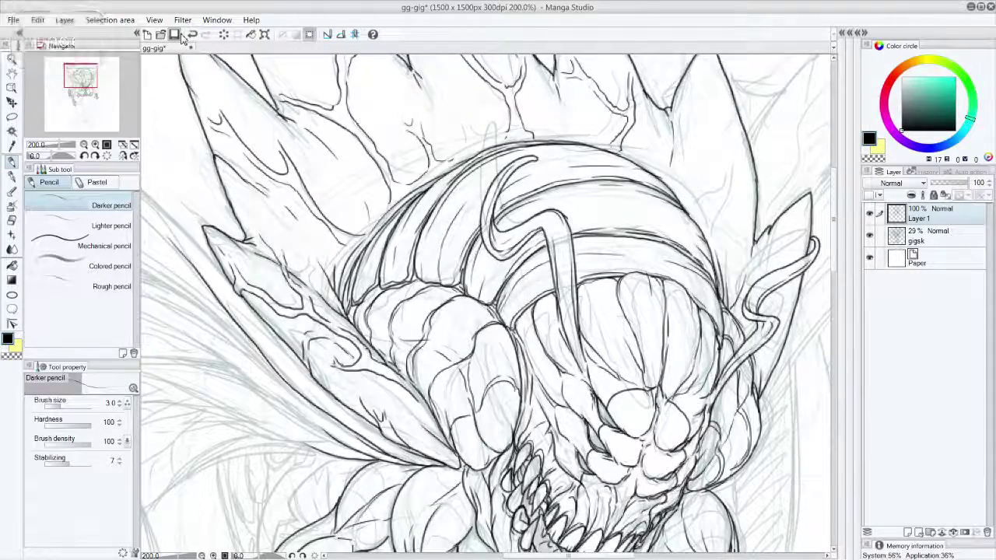
click(176, 35)
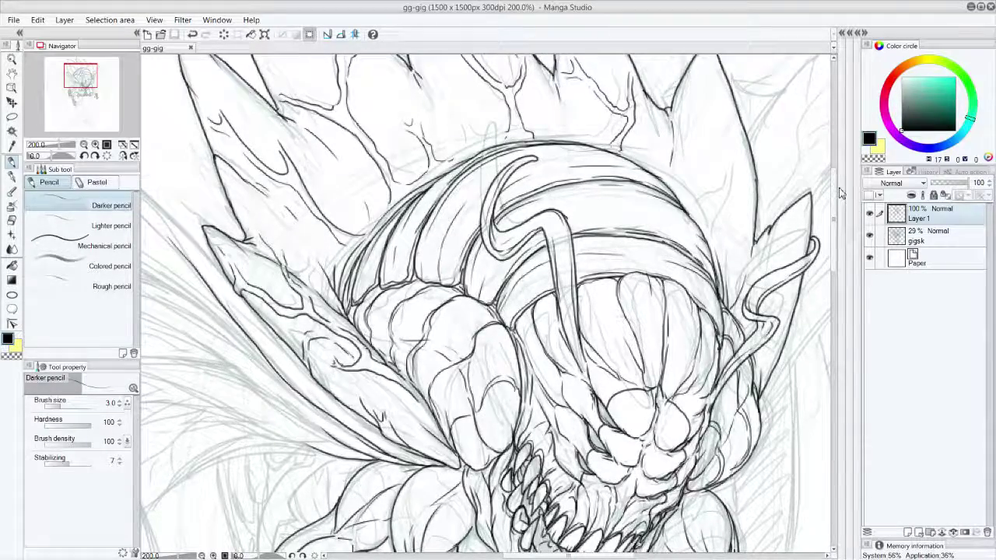
Draw the long branching vein down the large crest spike at the right side of the head.
scroll(836, 269, up, 3)
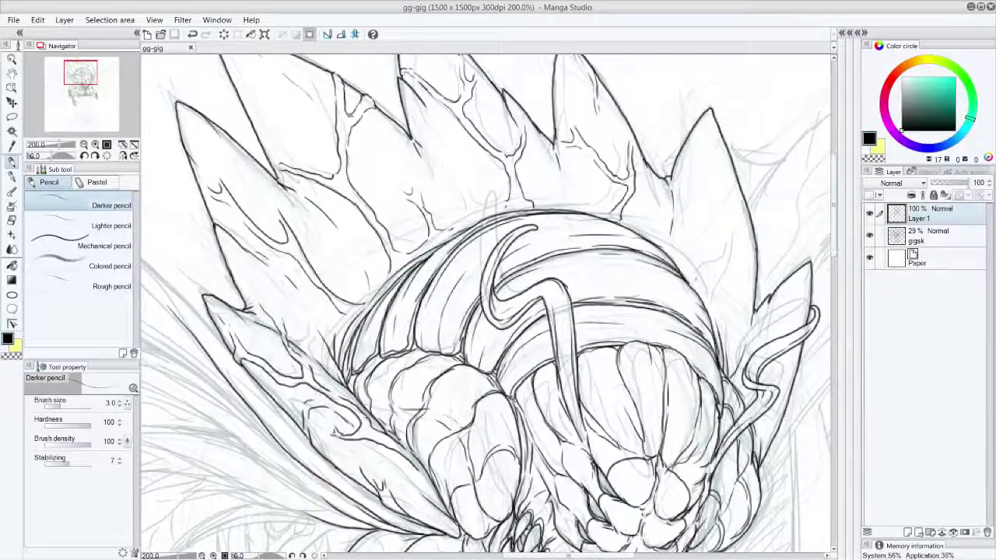
drag(684, 251, 689, 274)
mouse_move(694, 232)
mouse_down()
mouse_move(692, 275)
mouse_move(730, 275)
mouse_move(708, 279)
mouse_move(720, 293)
mouse_move(740, 203)
mouse_move(735, 268)
mouse_up()
mouse_move(695, 234)
mouse_down()
mouse_move(702, 161)
mouse_move(686, 164)
mouse_move(703, 185)
mouse_move(673, 261)
mouse_up()
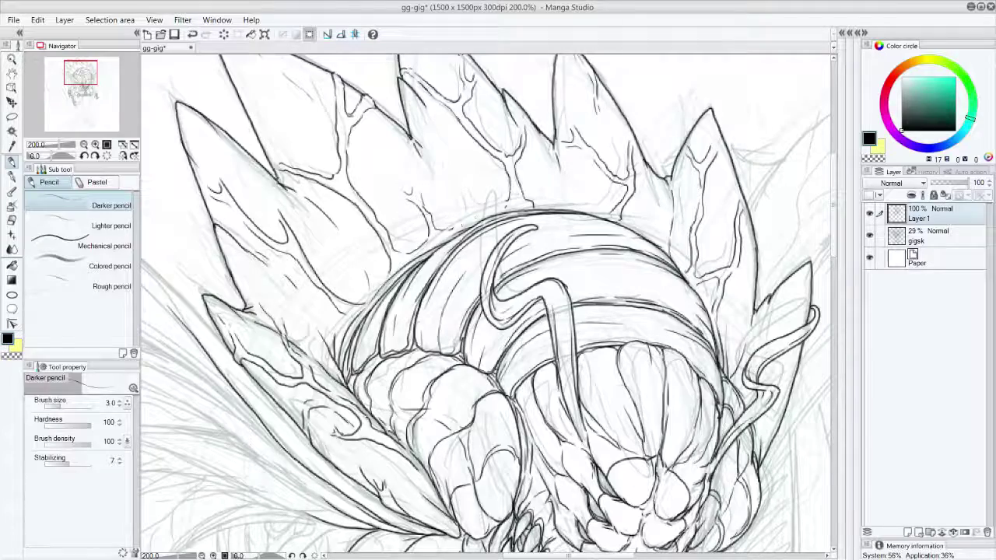
Add short contour strokes along the crest's base, following the upper edge of the head from left to right.
drag(453, 230, 497, 203)
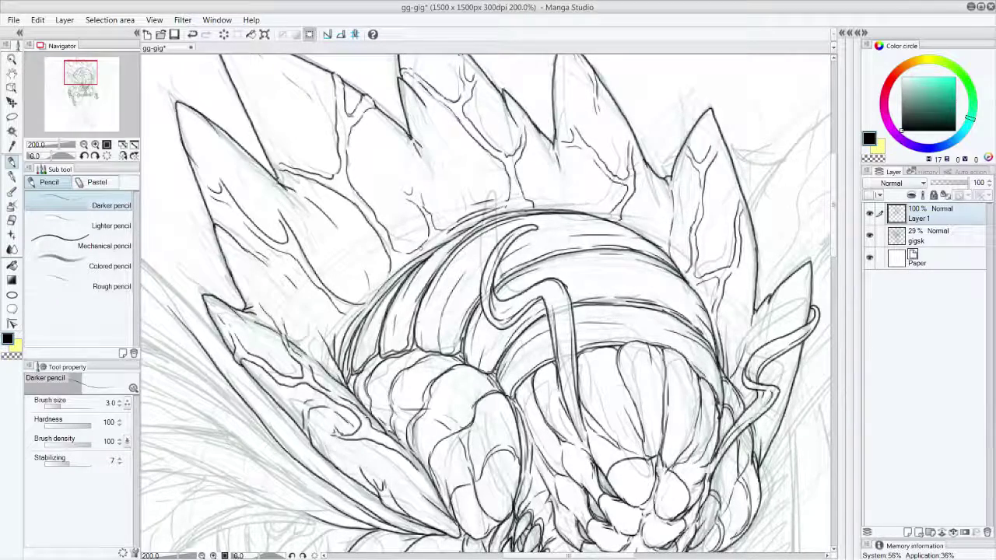
drag(421, 249, 376, 289)
mouse_move(567, 208)
mouse_down()
mouse_move(625, 226)
mouse_move(595, 211)
mouse_move(673, 255)
mouse_move(656, 245)
mouse_up()
drag(697, 274, 691, 302)
drag(676, 258, 714, 319)
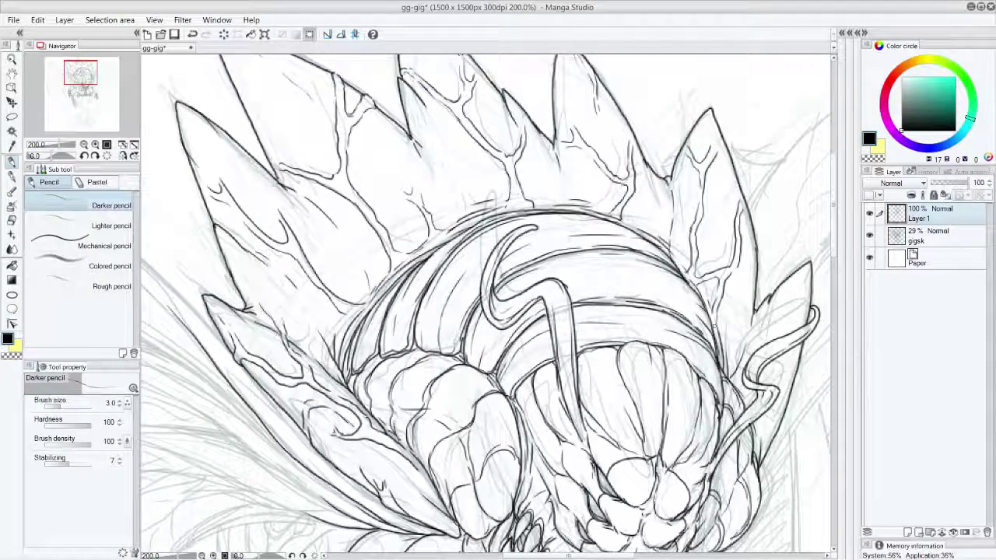
drag(633, 217, 644, 225)
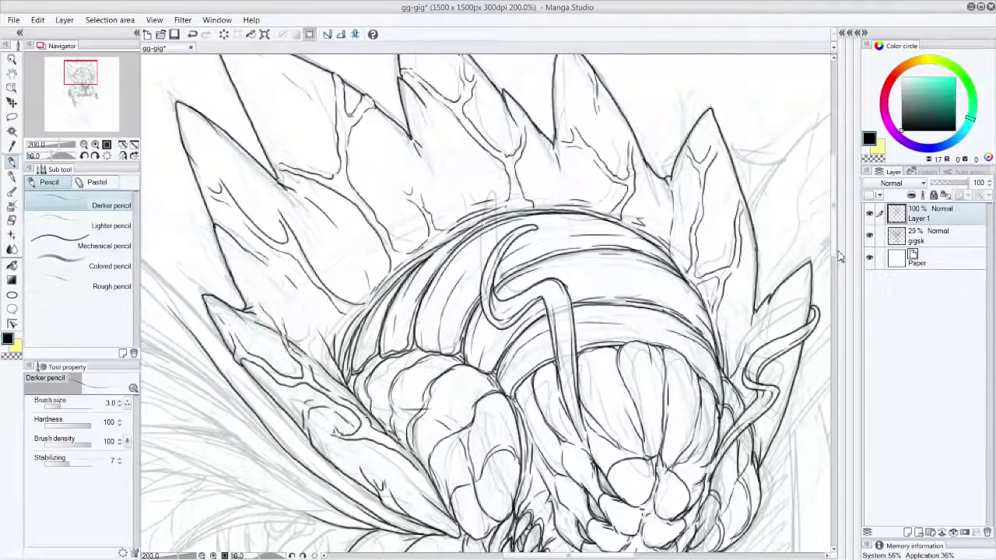
Add vein and crease details to the small spike behind the right antenna.
scroll(499, 176, down, 2)
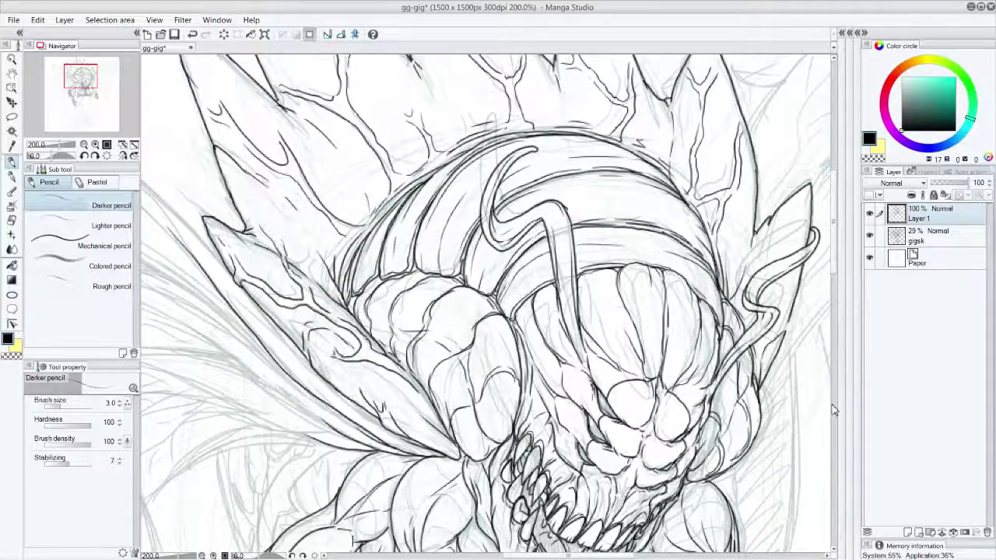
drag(787, 325, 771, 338)
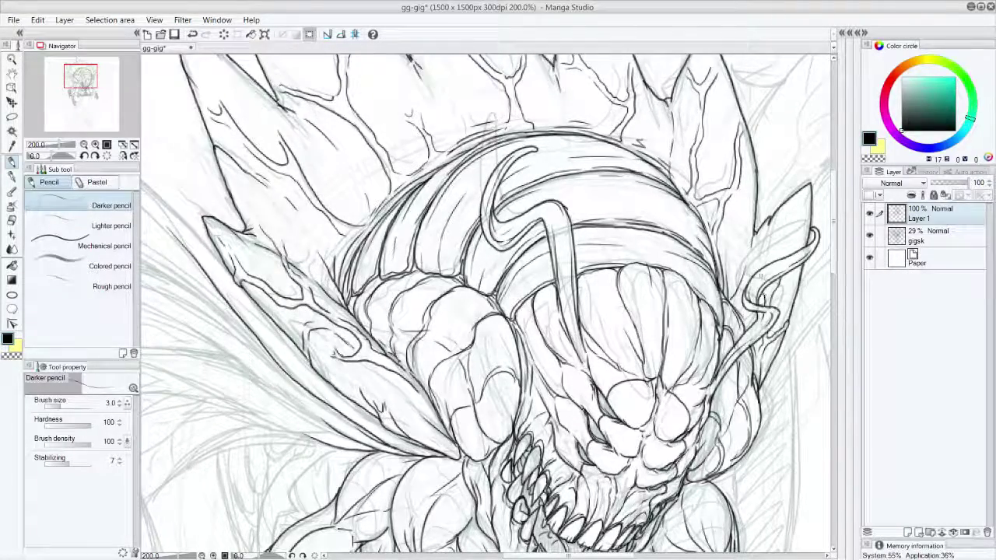
drag(759, 236, 769, 301)
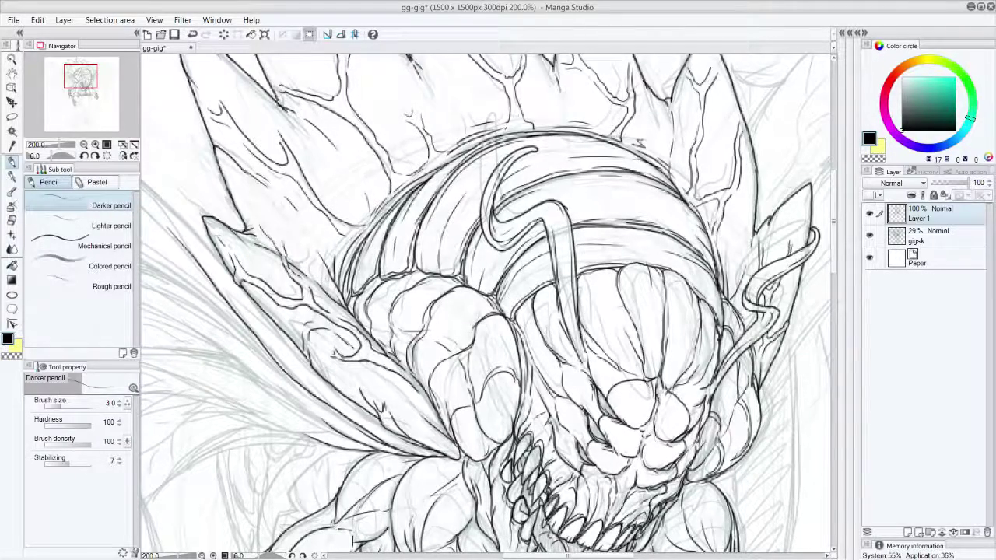
mouse_move(795, 236)
mouse_down()
mouse_move(808, 200)
mouse_move(794, 233)
mouse_move(776, 220)
mouse_move(736, 269)
mouse_up()
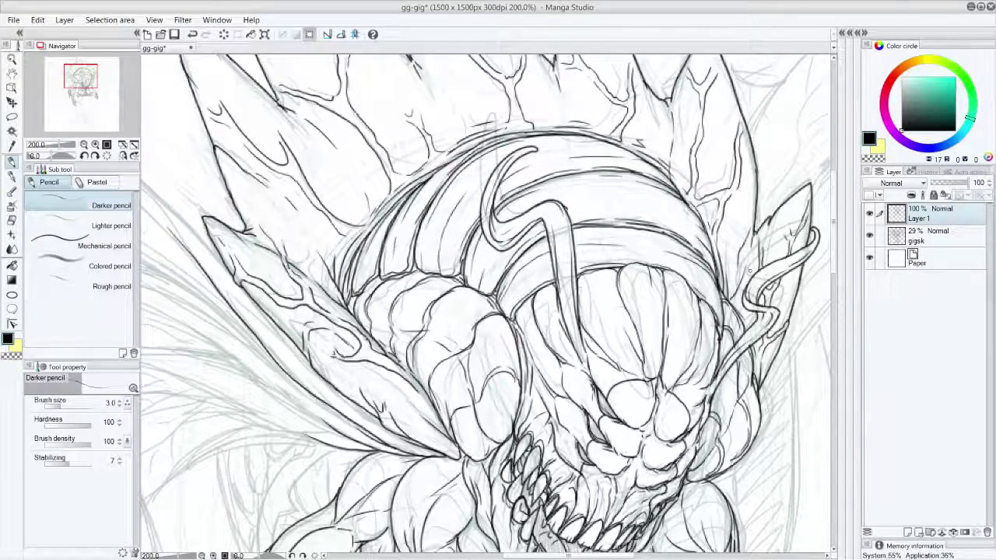
drag(772, 222, 761, 239)
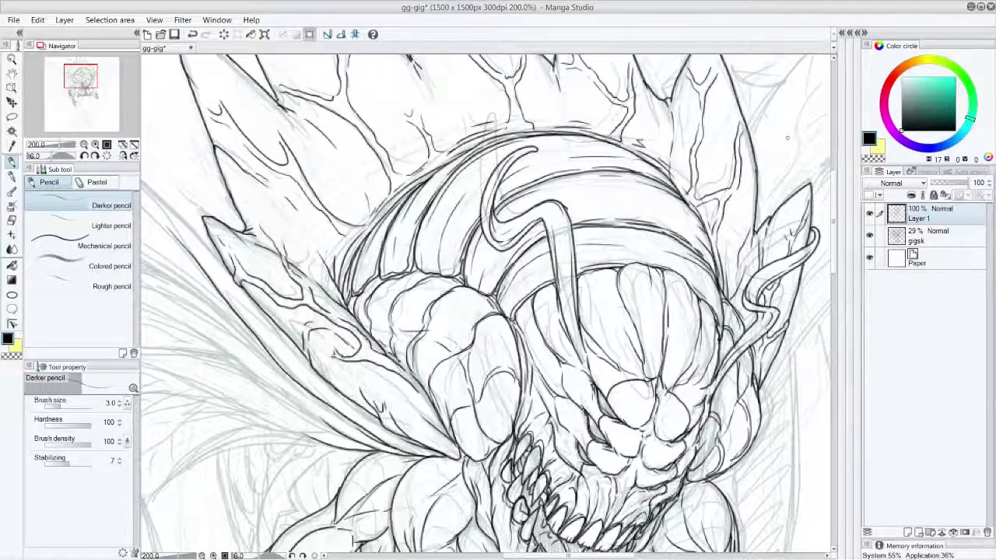
Hide the gigsk sketch layer to review the line art over the whole figure, and show the sketch again.
scroll(788, 144, down, 2)
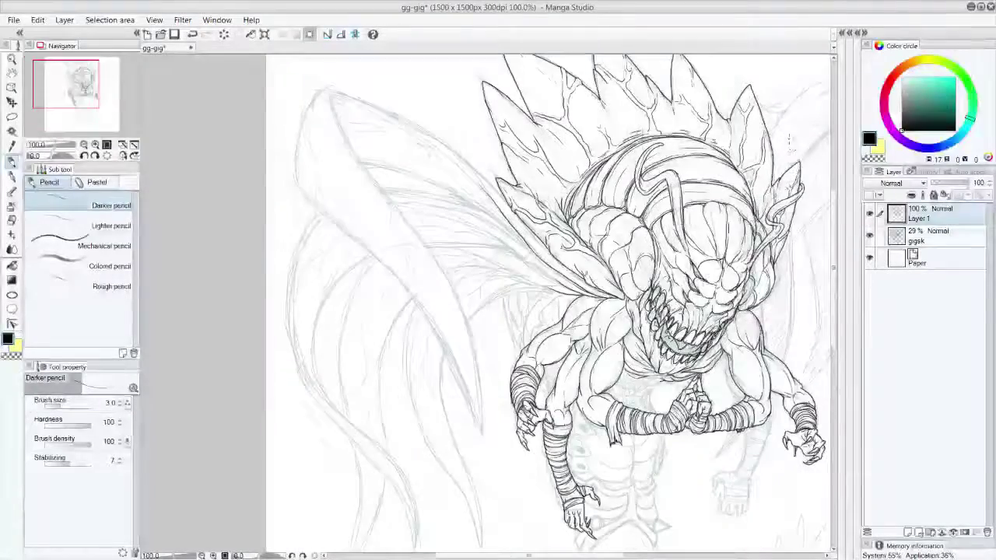
scroll(788, 139, down, 3)
click(870, 235)
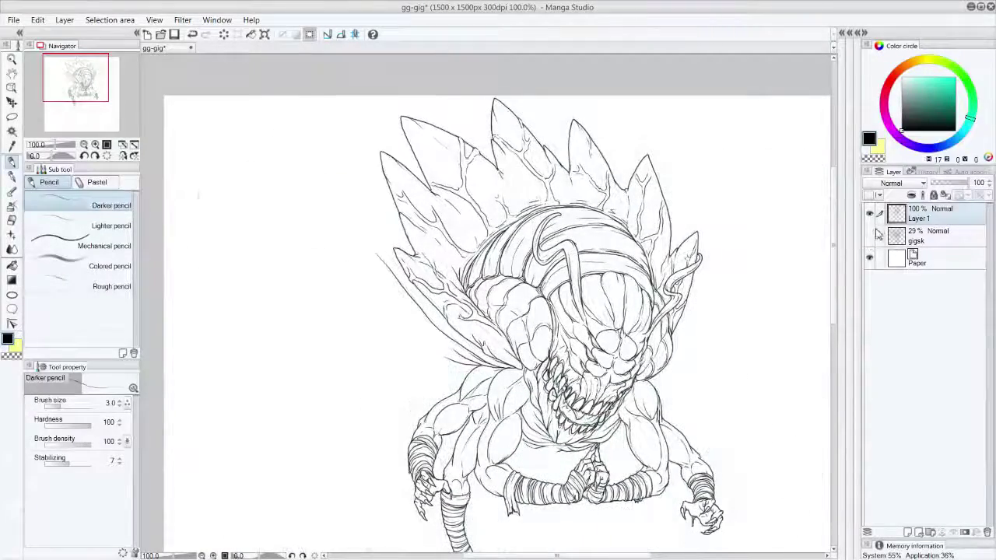
mouse_move(831, 240)
mouse_down()
mouse_move(832, 252)
mouse_move(832, 235)
mouse_up()
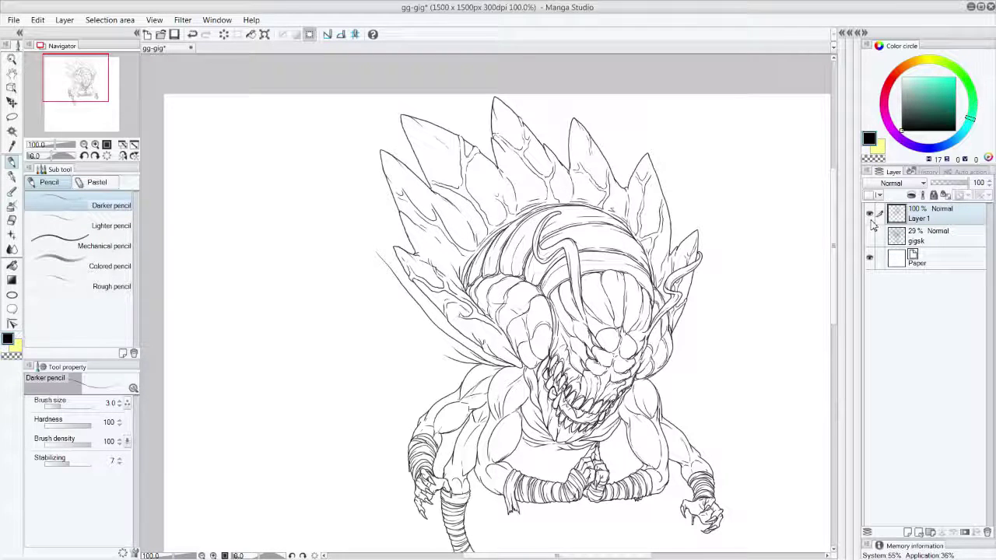
drag(833, 253, 832, 306)
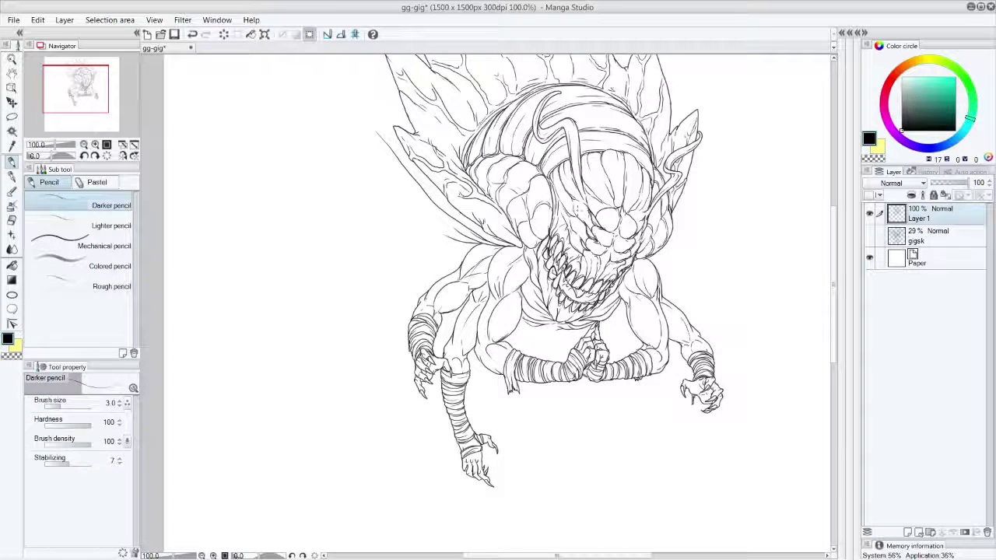
click(870, 236)
mouse_move(834, 273)
mouse_down()
mouse_move(835, 262)
mouse_move(838, 340)
mouse_up()
scroll(835, 269, up, 5)
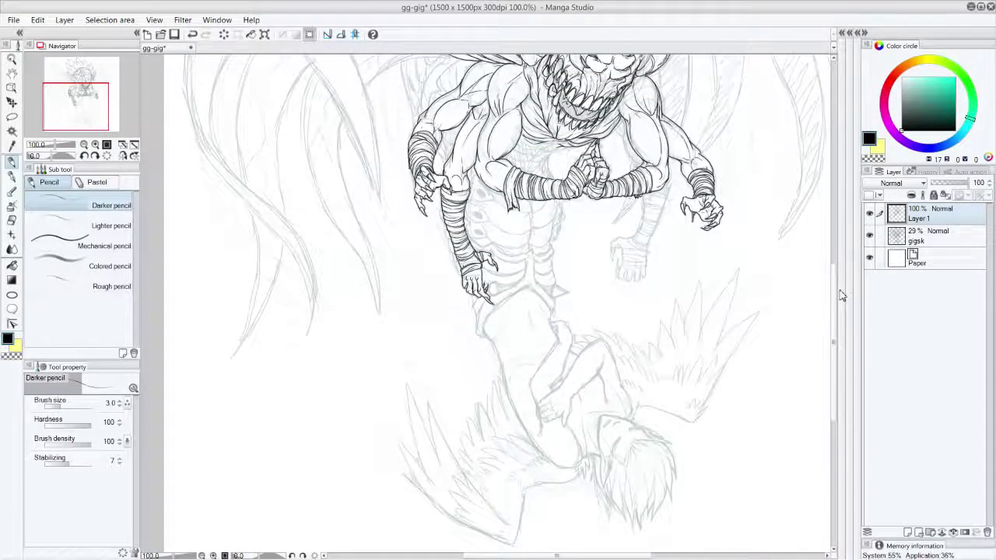
drag(832, 312, 834, 243)
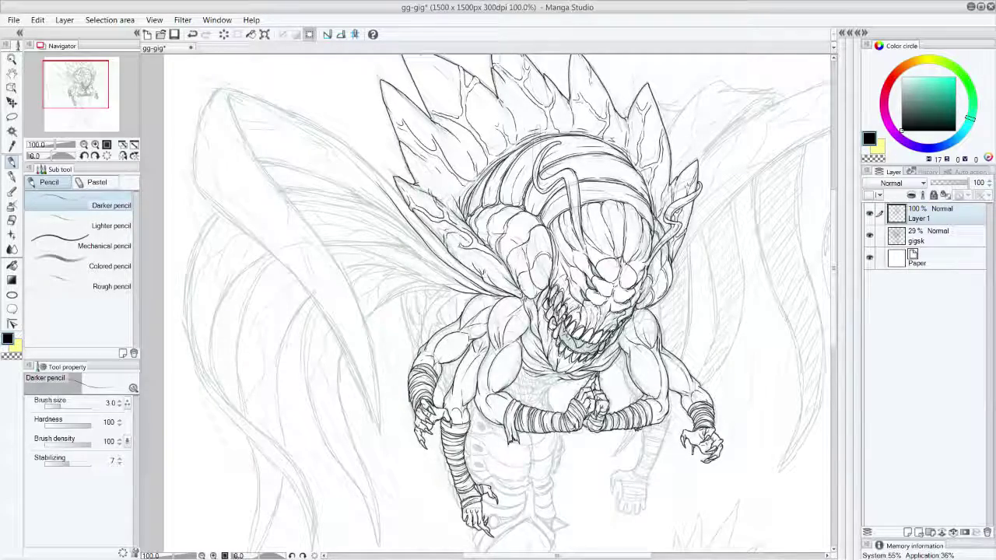
Undo the last stroke and draw a short contour line at the side of the forehead near the right antenna's base.
scroll(729, 200, up, 4)
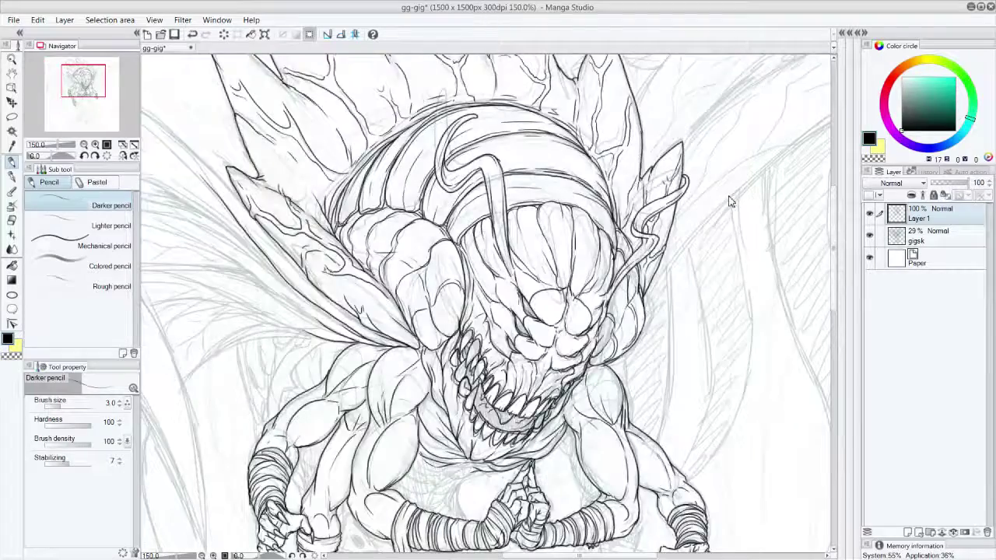
scroll(732, 188, down, 2)
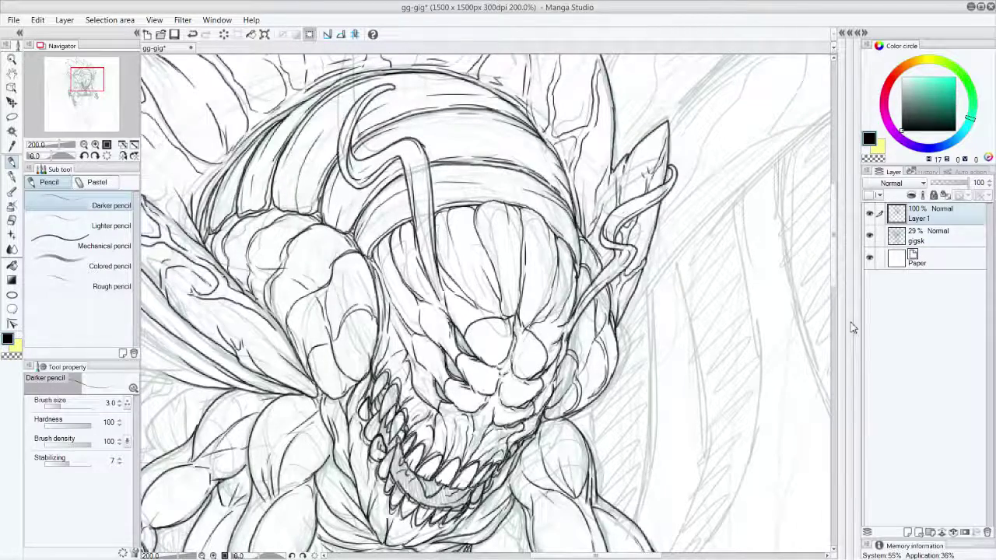
key(ctrl+z)
drag(577, 272, 582, 238)
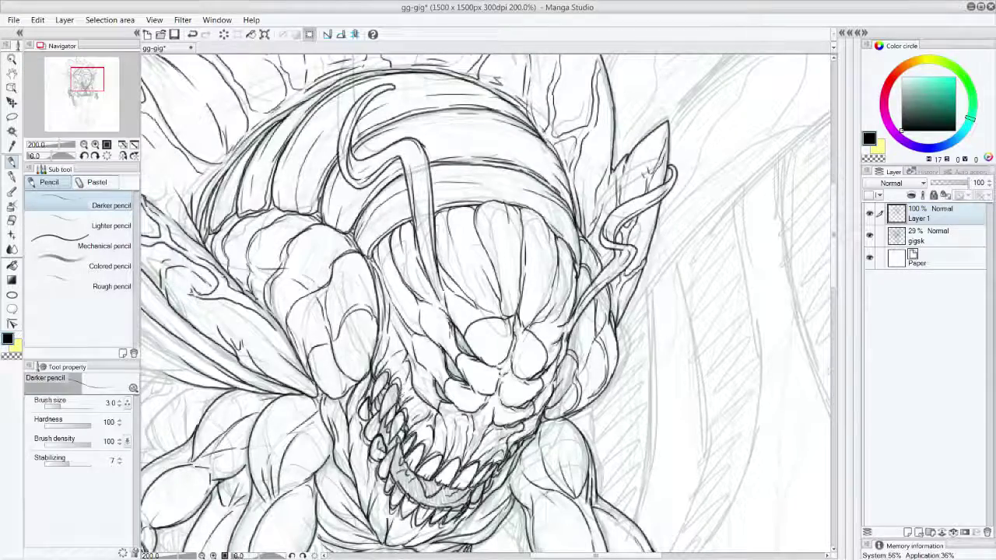
scroll(833, 273, up, 3)
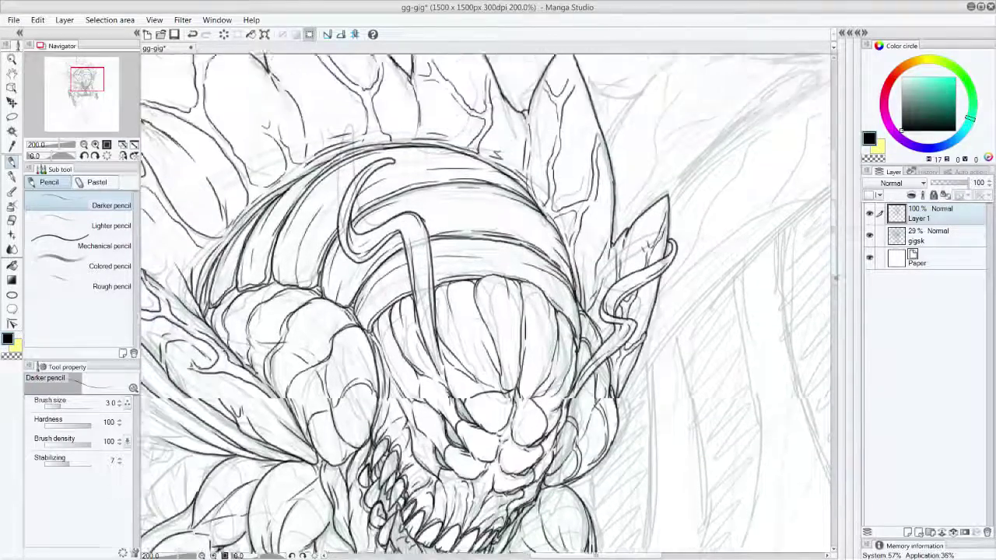
Outline the hanging forearm below the right-hand elbow, with its wrist and the bandage band across the back of the hand.
scroll(833, 268, down, 6)
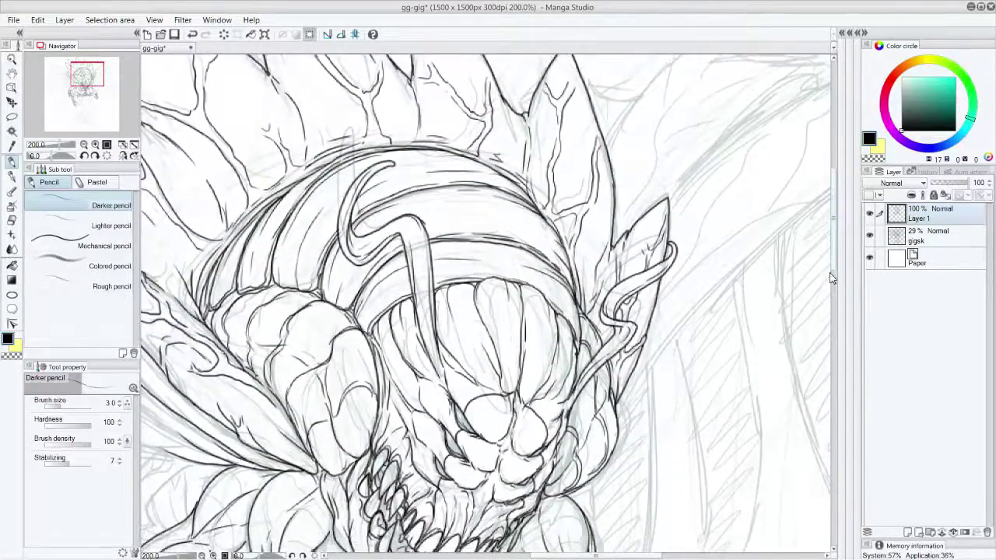
scroll(823, 337, down, 5)
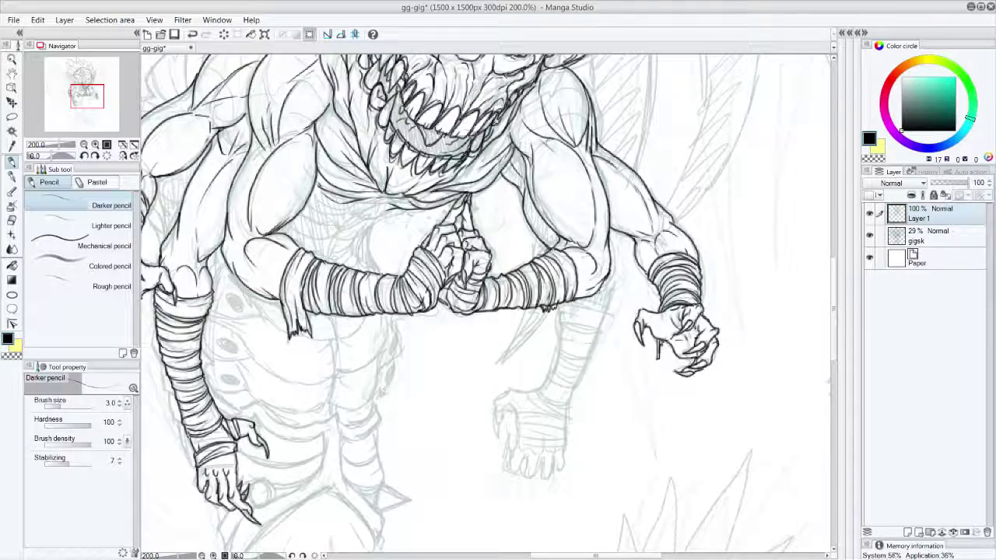
mouse_move(559, 317)
mouse_down()
mouse_move(546, 388)
mouse_move(551, 380)
mouse_move(571, 389)
mouse_move(609, 271)
mouse_up()
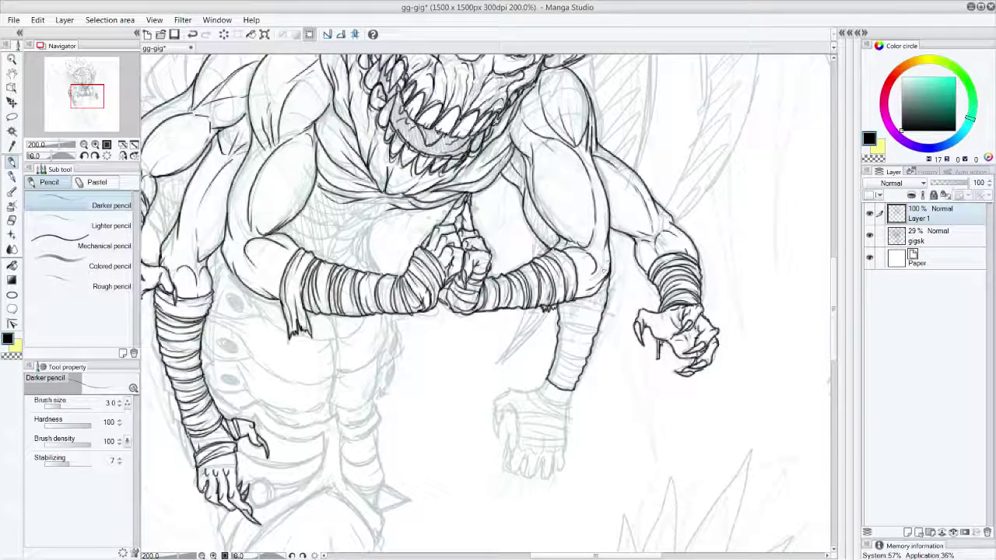
mouse_move(547, 381)
mouse_down()
mouse_move(525, 394)
mouse_move(547, 413)
mouse_move(567, 418)
mouse_move(519, 412)
mouse_move(550, 412)
mouse_move(517, 414)
mouse_move(520, 425)
mouse_move(565, 425)
mouse_up()
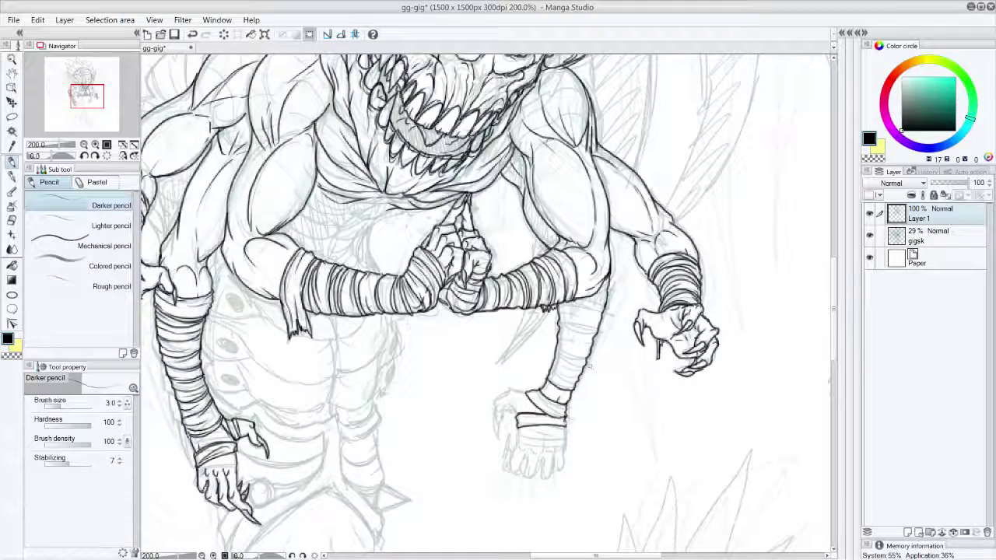
key(ctrl+z)
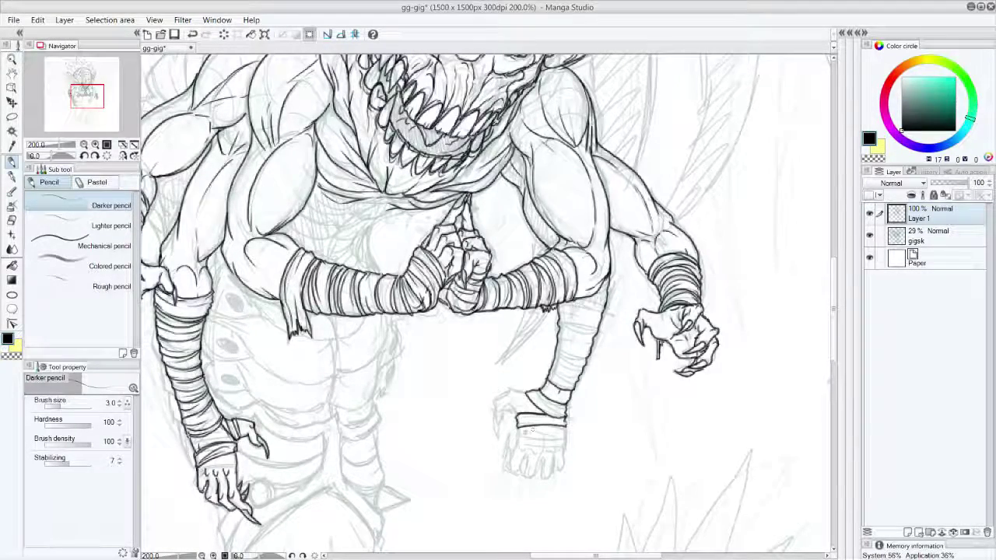
Fill the hanging forearm, wrist and back of the hand with curved bandage wrap lines.
drag(516, 433, 551, 435)
drag(519, 431, 567, 425)
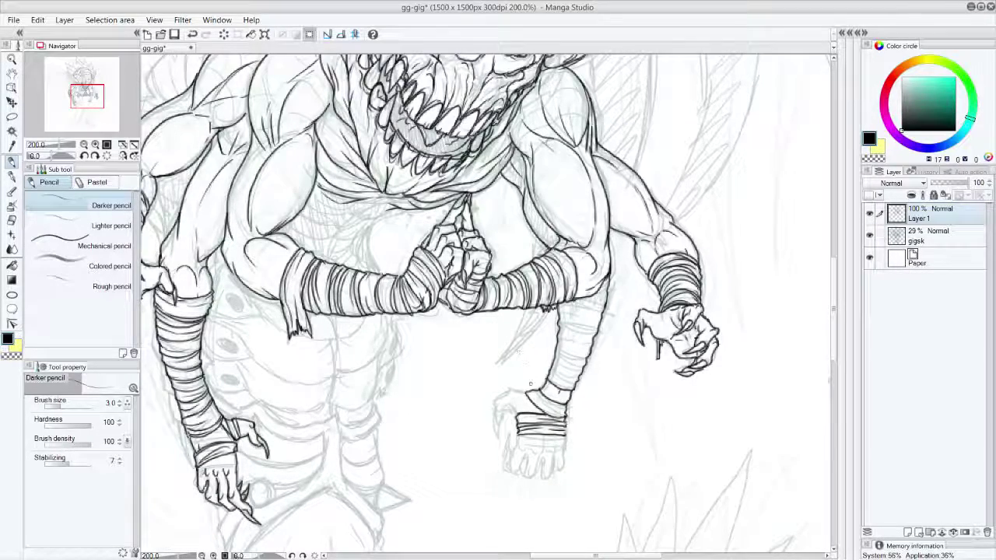
drag(535, 389, 565, 412)
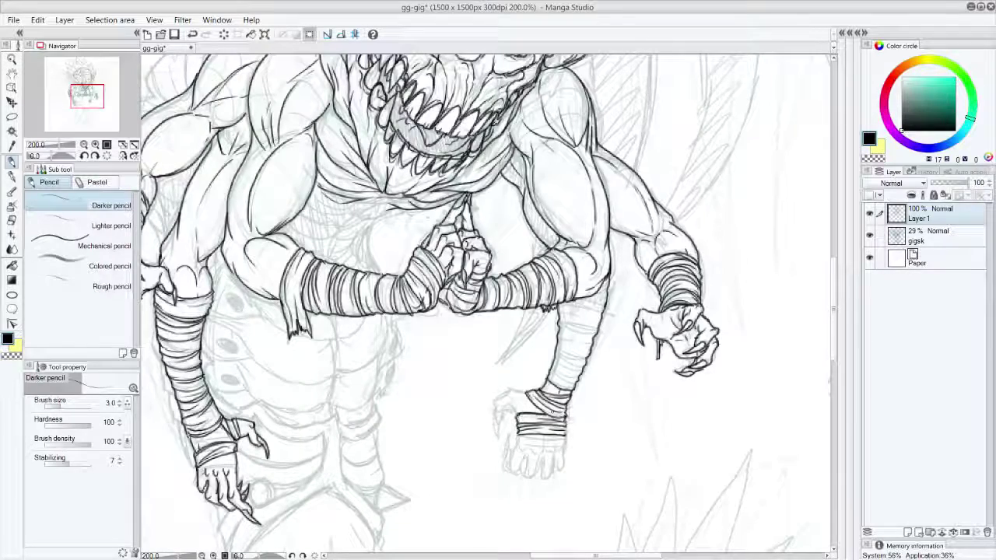
mouse_move(550, 373)
mouse_down()
mouse_move(578, 385)
mouse_move(585, 366)
mouse_move(572, 368)
mouse_move(592, 345)
mouse_up()
mouse_move(573, 358)
mouse_down()
mouse_move(596, 347)
mouse_move(573, 330)
mouse_move(590, 314)
mouse_move(597, 321)
mouse_move(599, 307)
mouse_move(581, 310)
mouse_move(604, 299)
mouse_move(573, 307)
mouse_move(582, 341)
mouse_up()
key(ctrl+z)
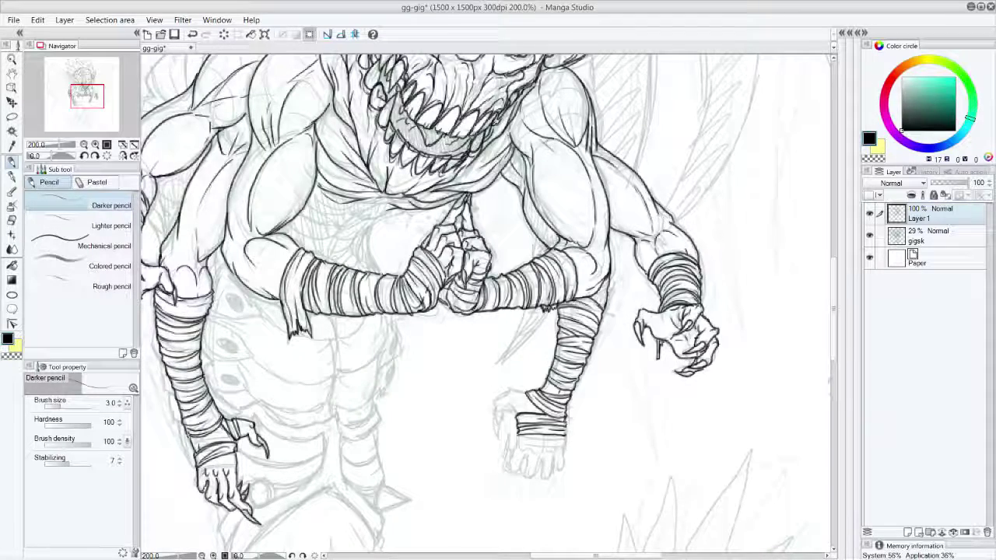
Draw the clawed thumb and the curled, clawed fingers of the hanging hand, adding knuckle lines below the bandages.
mouse_move(527, 390)
mouse_down()
mouse_move(506, 390)
mouse_move(493, 406)
mouse_move(498, 438)
mouse_move(504, 408)
mouse_move(518, 413)
mouse_up()
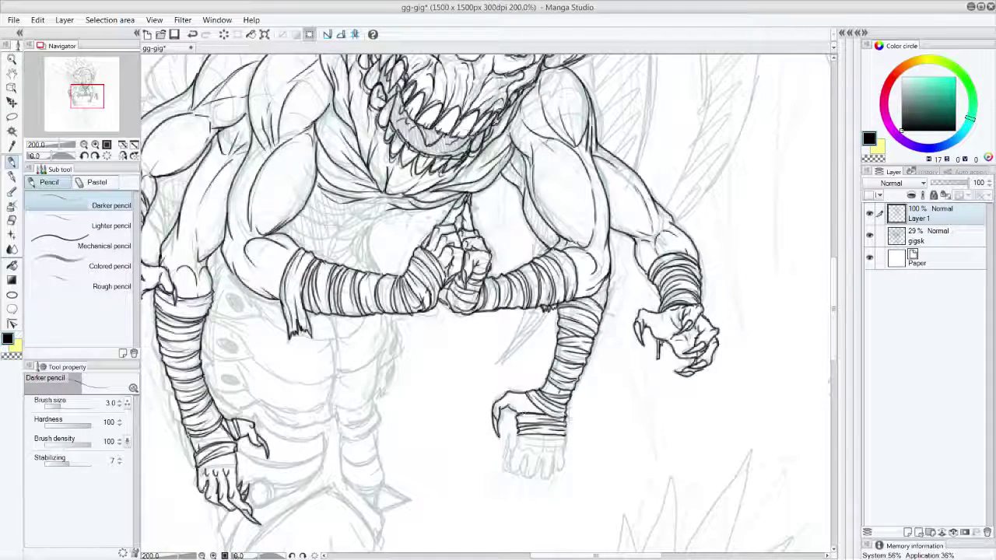
mouse_move(517, 442)
mouse_down()
mouse_move(541, 438)
mouse_move(545, 453)
mouse_move(562, 442)
mouse_move(553, 477)
mouse_up()
mouse_move(540, 452)
mouse_down()
mouse_move(557, 481)
mouse_move(546, 466)
mouse_move(533, 481)
mouse_move(519, 461)
mouse_up()
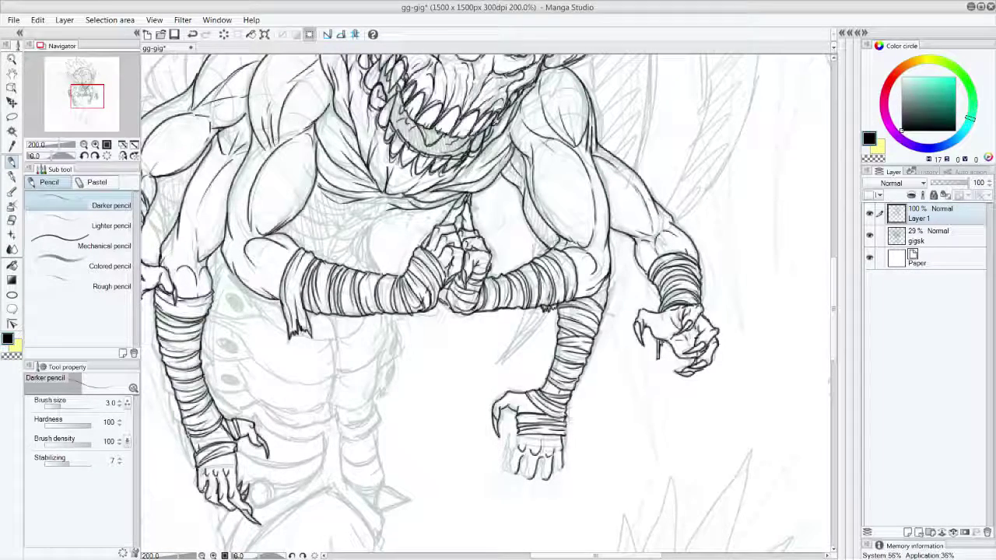
key(ctrl+z)
drag(518, 435, 519, 456)
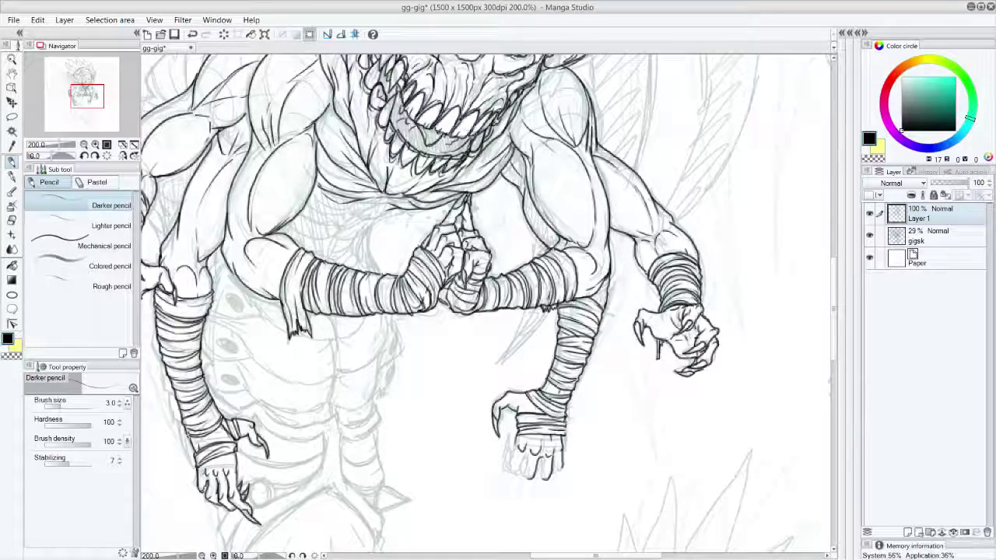
drag(513, 447, 515, 474)
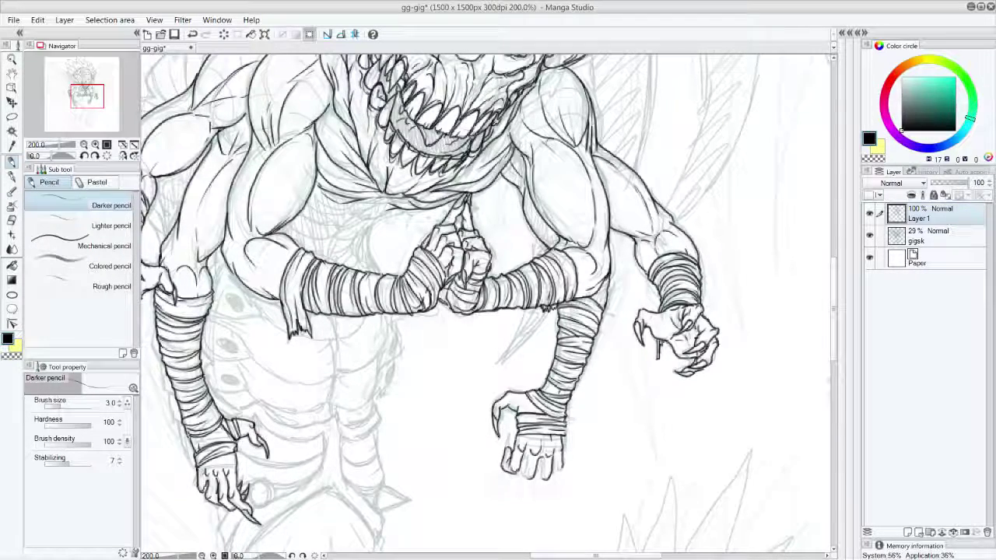
mouse_move(528, 451)
mouse_down()
mouse_move(523, 472)
mouse_move(553, 466)
mouse_move(543, 478)
mouse_up()
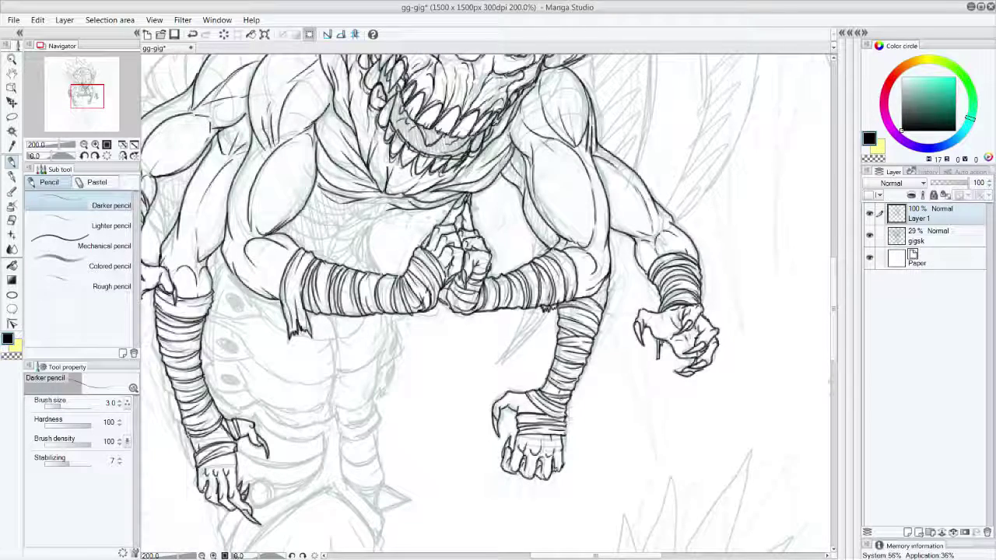
drag(520, 442, 531, 457)
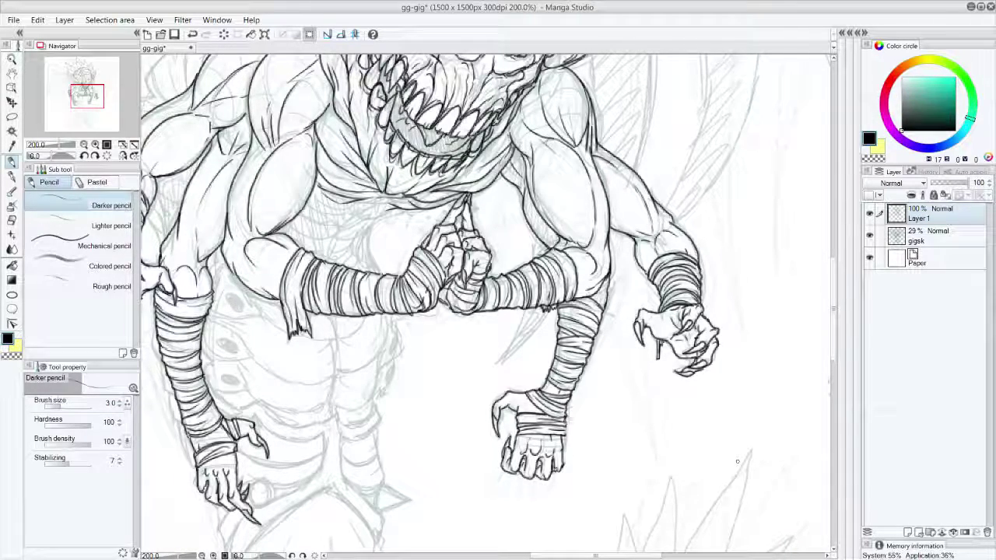
Erase the hanging hand's thumb and redraw it smaller and closer to the bandaged palm.
mouse_move(502, 395)
mouse_down()
mouse_move(497, 424)
mouse_move(516, 397)
mouse_move(513, 419)
mouse_move(519, 398)
mouse_move(500, 407)
mouse_move(502, 432)
mouse_move(524, 407)
mouse_move(526, 416)
mouse_move(505, 416)
mouse_move(533, 386)
mouse_up()
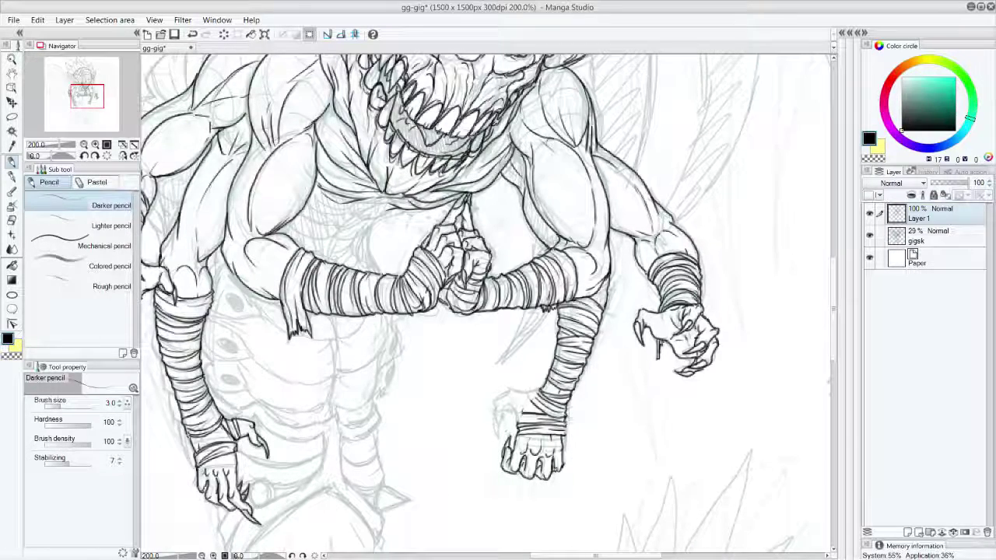
mouse_move(509, 402)
mouse_down()
mouse_move(500, 437)
mouse_move(517, 424)
mouse_up()
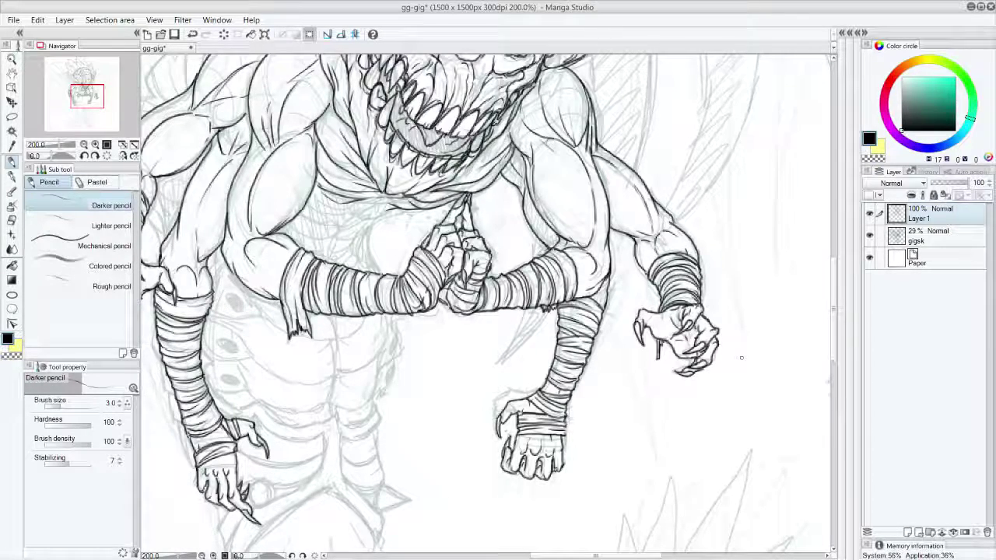
Draw the forked, Y-shaped strap below the waist, with its central stem and two flared arms spreading over the lower body.
scroll(834, 329, down, 2)
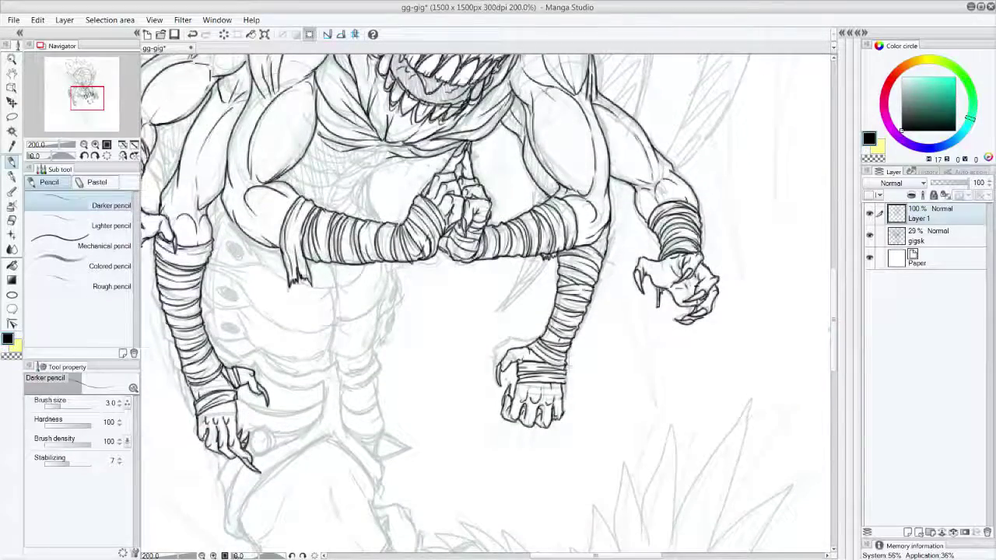
drag(88, 95, 81, 94)
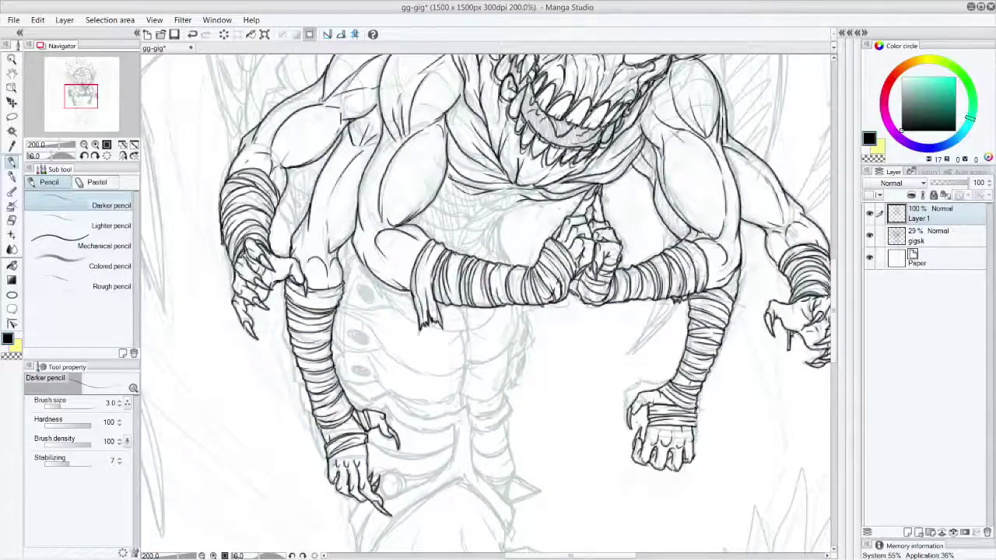
mouse_move(468, 404)
mouse_down()
mouse_move(474, 474)
mouse_move(508, 511)
mouse_move(507, 529)
mouse_move(465, 480)
mouse_up()
mouse_move(442, 428)
mouse_down()
mouse_move(453, 450)
mouse_move(427, 478)
mouse_move(386, 495)
mouse_up()
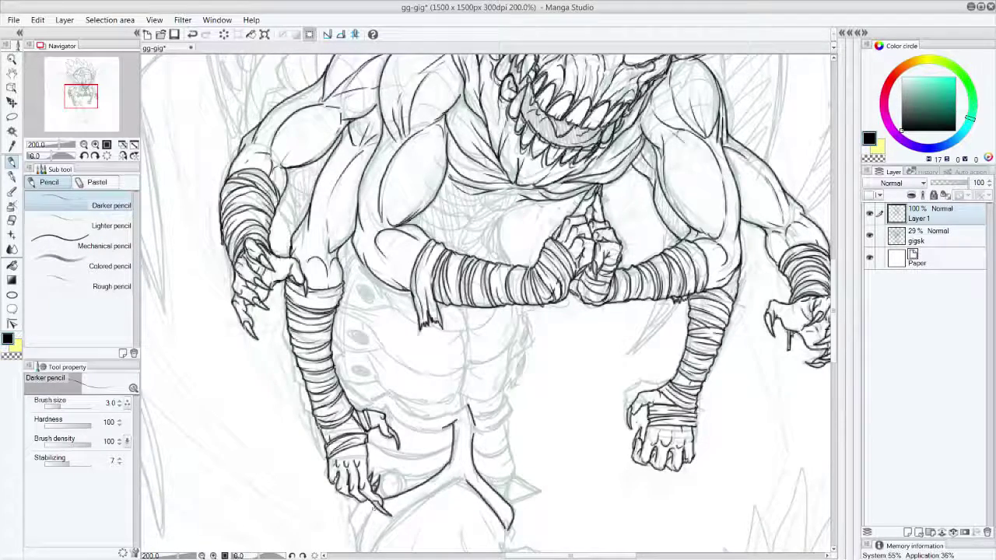
scroll(834, 346, down, 2)
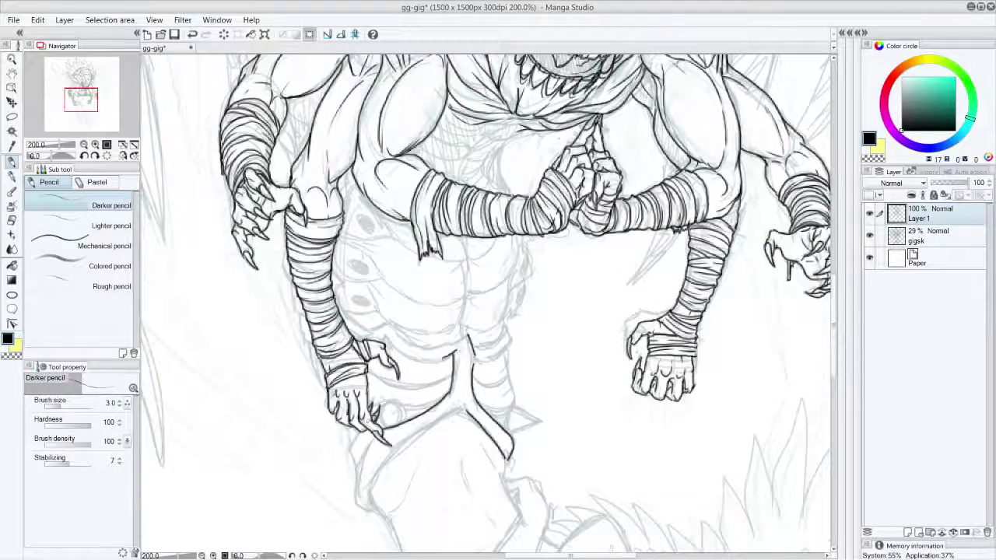
mouse_move(372, 437)
mouse_down()
mouse_move(354, 494)
mouse_move(377, 511)
mouse_up()
mouse_move(377, 511)
mouse_down()
mouse_move(365, 446)
mouse_move(374, 480)
mouse_move(376, 459)
mouse_move(394, 443)
mouse_move(473, 405)
mouse_up()
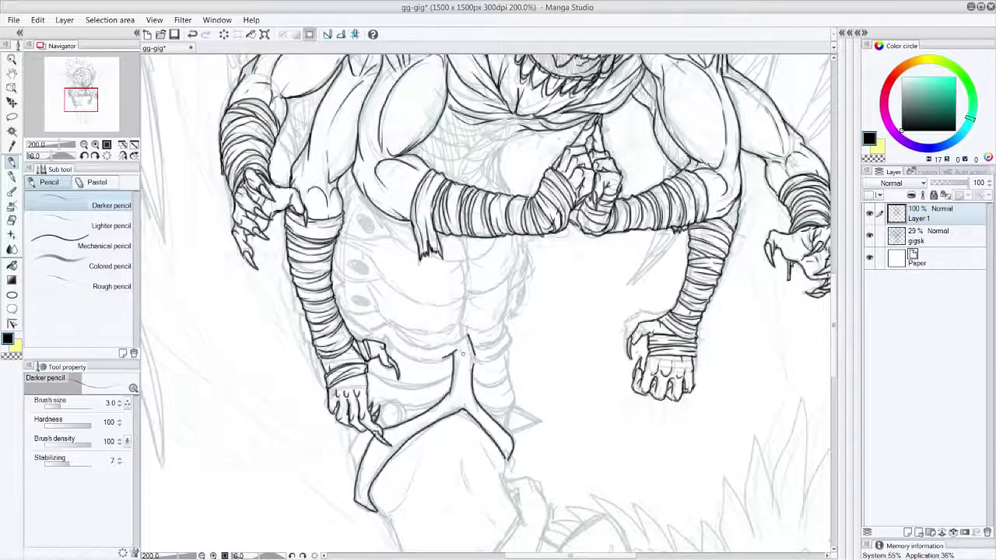
mouse_move(374, 441)
mouse_down()
mouse_move(356, 486)
mouse_move(433, 412)
mouse_up()
drag(455, 354, 452, 395)
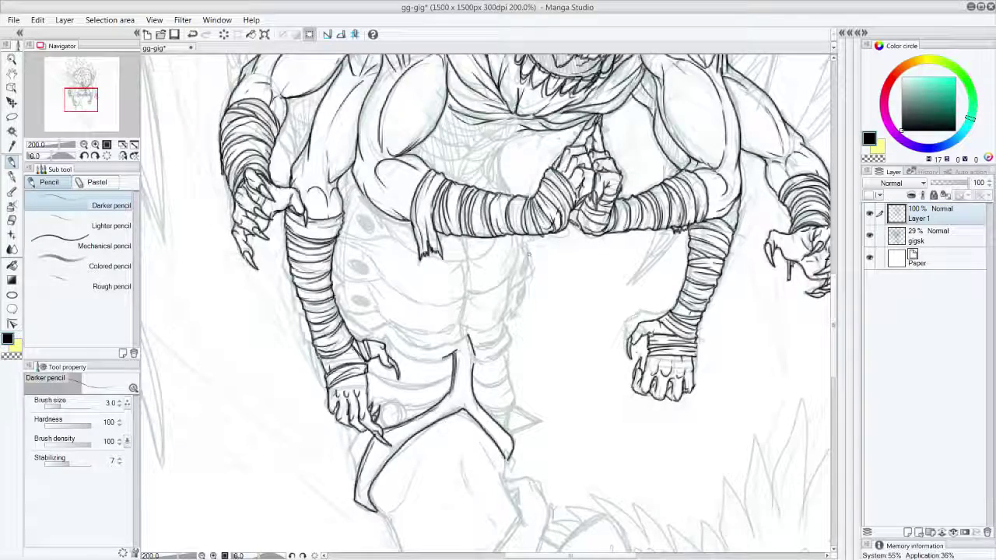
Draw the curved waist belt with pointed ends joining the top of the Y-shaped strap, and reinforce the strap's edges.
mouse_move(474, 360)
mouse_down()
mouse_move(508, 345)
mouse_move(505, 327)
mouse_move(473, 350)
mouse_up()
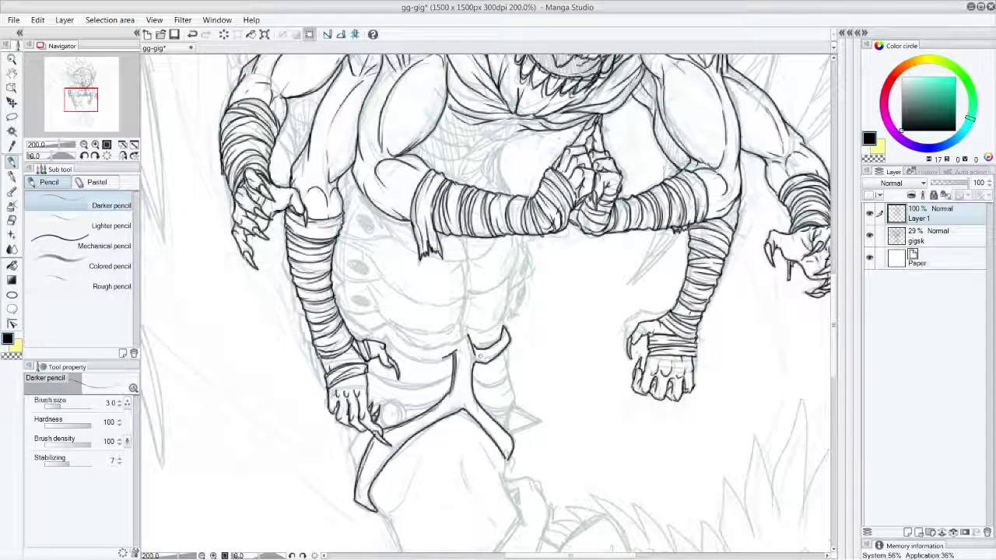
mouse_move(393, 326)
mouse_down()
mouse_move(440, 346)
mouse_move(467, 336)
mouse_up()
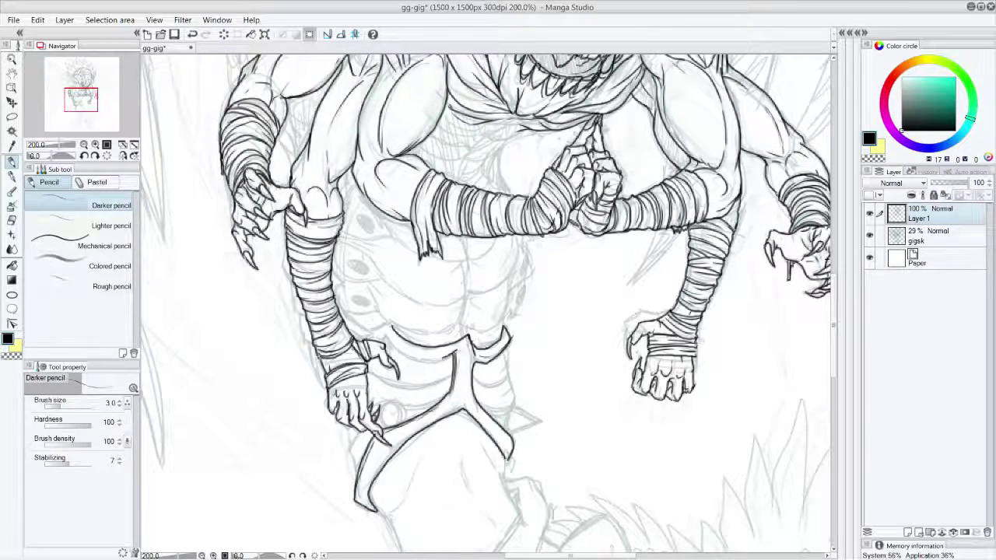
drag(472, 361, 469, 400)
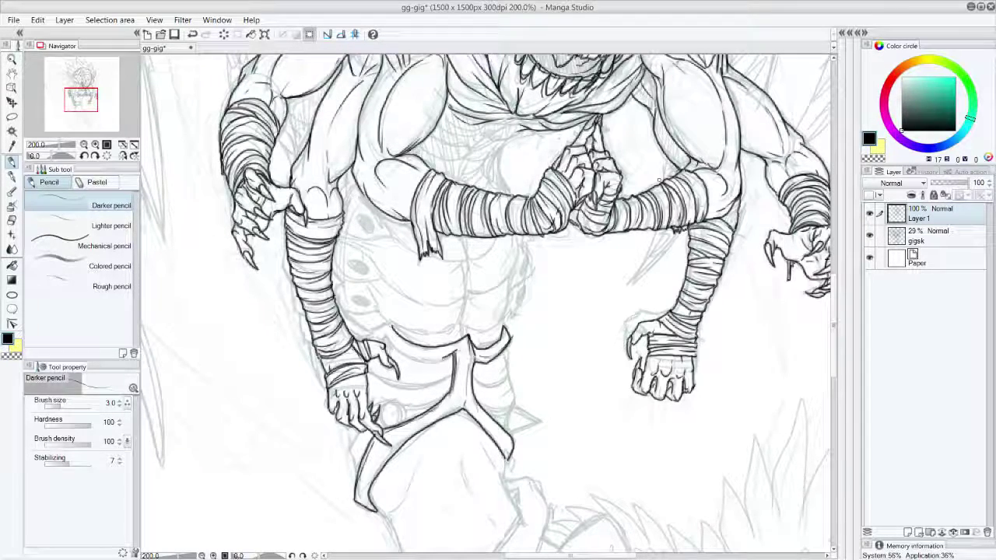
drag(469, 410, 493, 437)
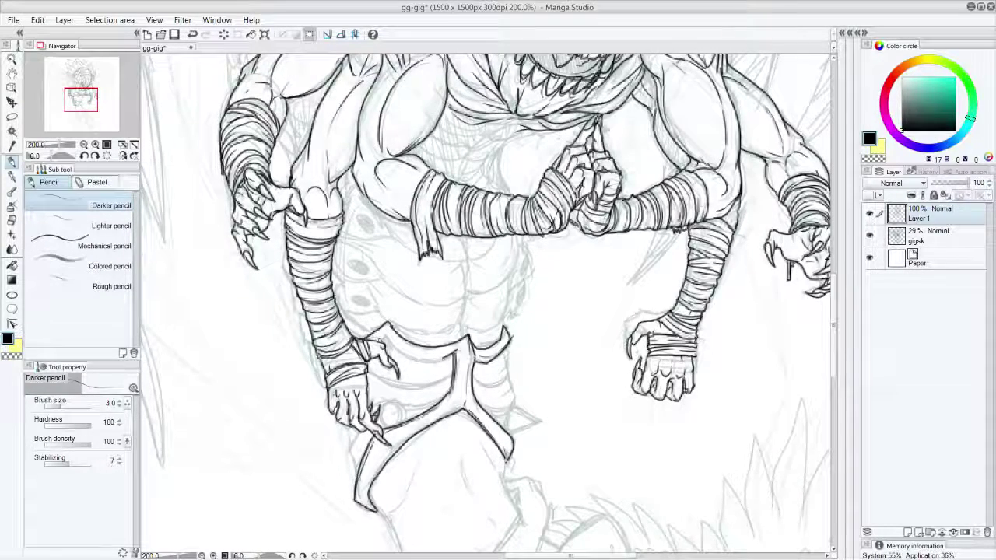
mouse_move(385, 335)
mouse_down()
mouse_move(399, 352)
mouse_move(431, 360)
mouse_move(451, 352)
mouse_up()
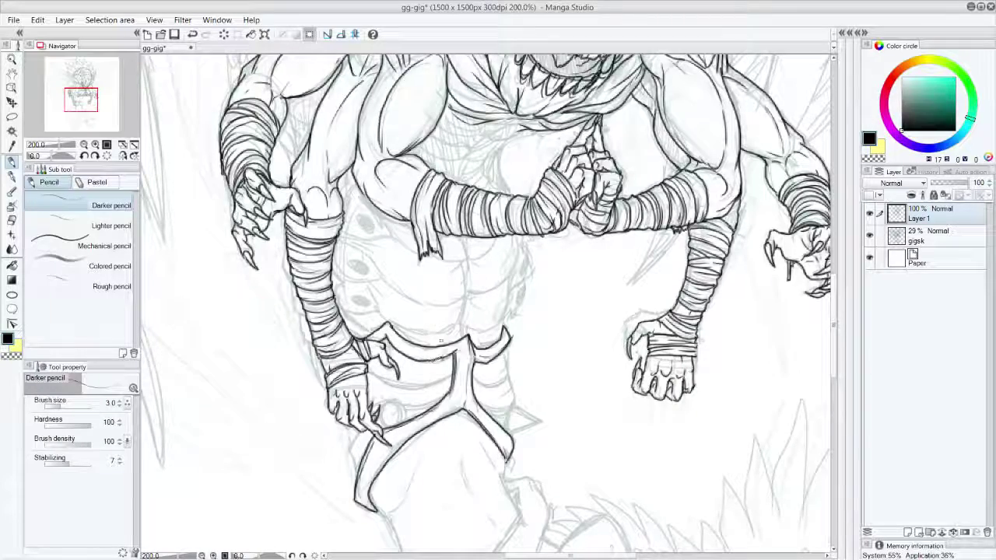
key(ctrl+z)
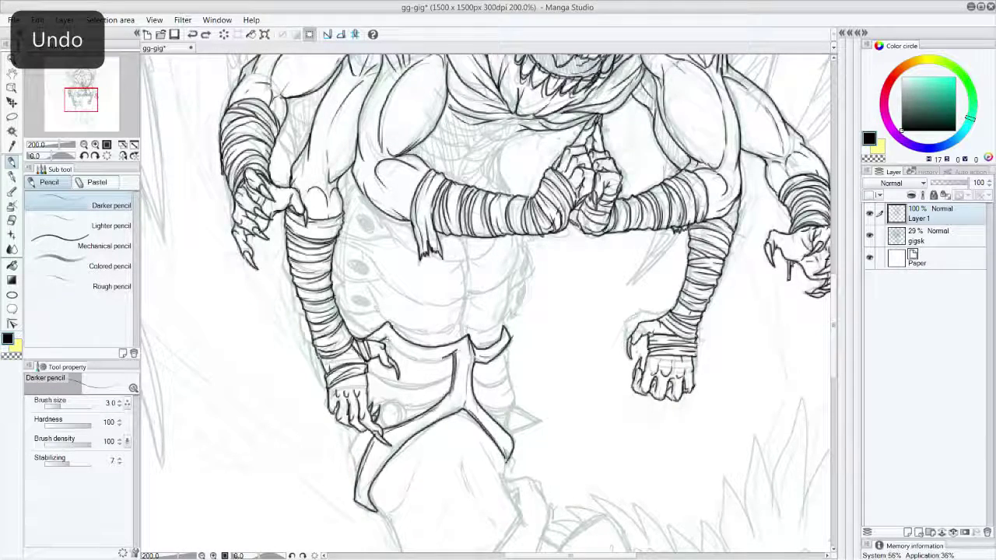
mouse_move(397, 349)
mouse_down()
mouse_move(447, 359)
mouse_move(403, 355)
mouse_move(387, 338)
mouse_up()
key(ctrl+z)
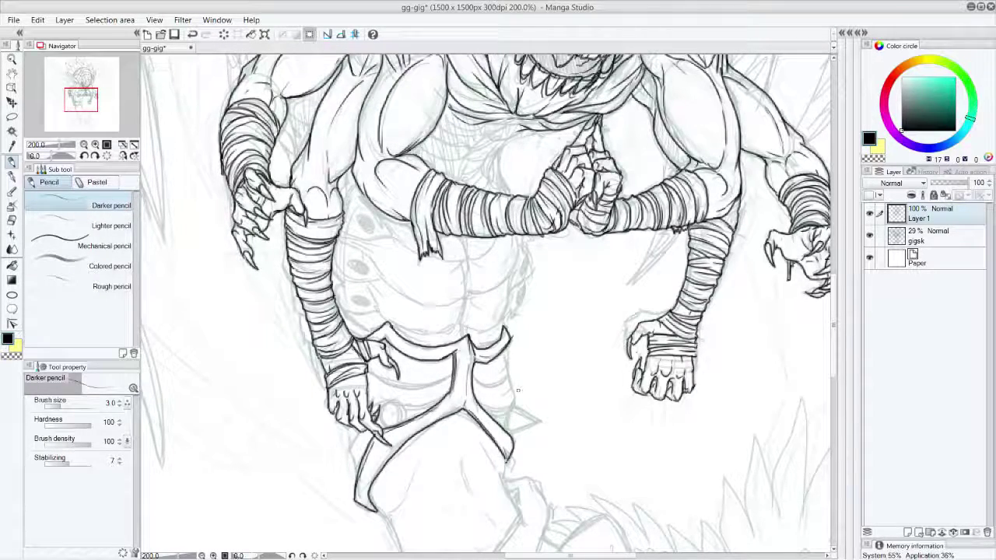
mouse_move(455, 351)
mouse_down()
mouse_move(420, 359)
mouse_move(387, 339)
mouse_up()
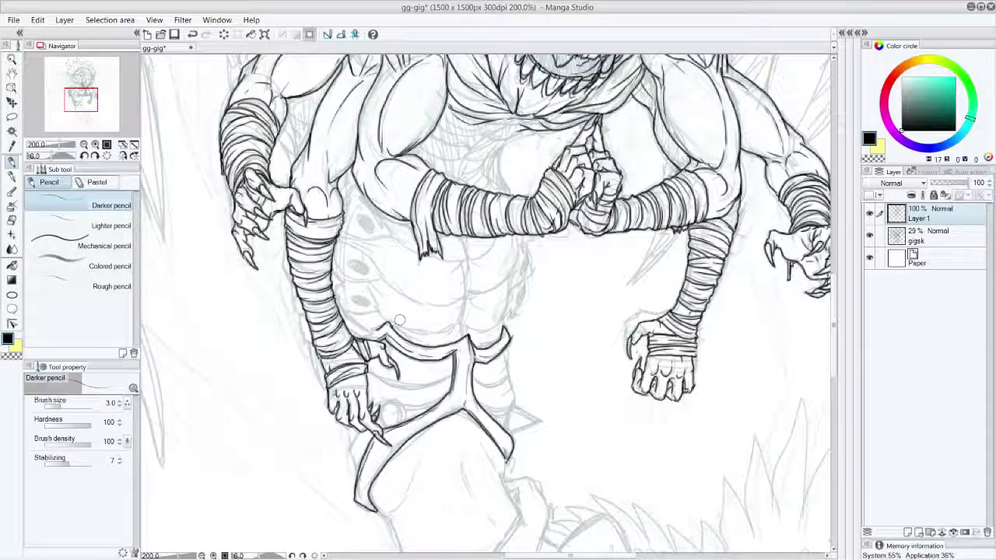
Outline both sides of the waist above the belt, then draw the abdomen's center line and its first left-side segment curves.
mouse_move(372, 331)
mouse_down()
mouse_move(344, 310)
mouse_move(331, 267)
mouse_up()
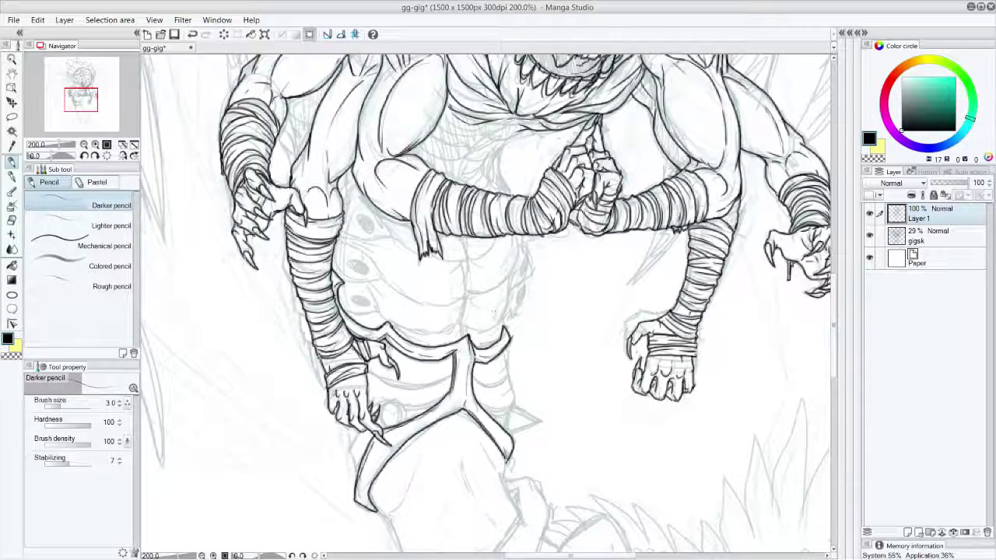
drag(506, 335, 513, 314)
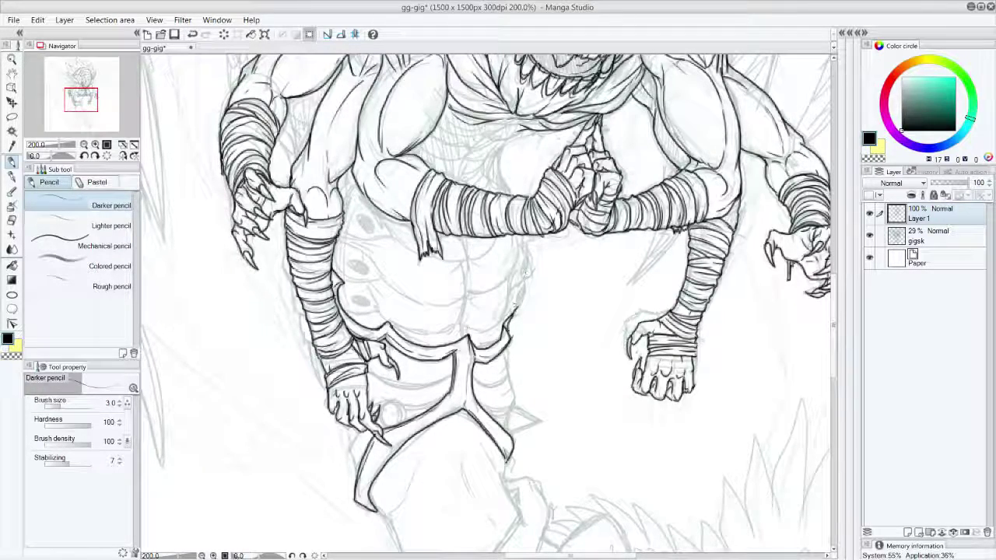
mouse_move(468, 237)
mouse_down()
mouse_move(463, 331)
mouse_move(469, 296)
mouse_up()
mouse_move(372, 263)
mouse_down()
mouse_move(397, 289)
mouse_move(447, 306)
mouse_move(430, 333)
mouse_move(386, 316)
mouse_move(376, 306)
mouse_move(448, 333)
mouse_move(465, 321)
mouse_up()
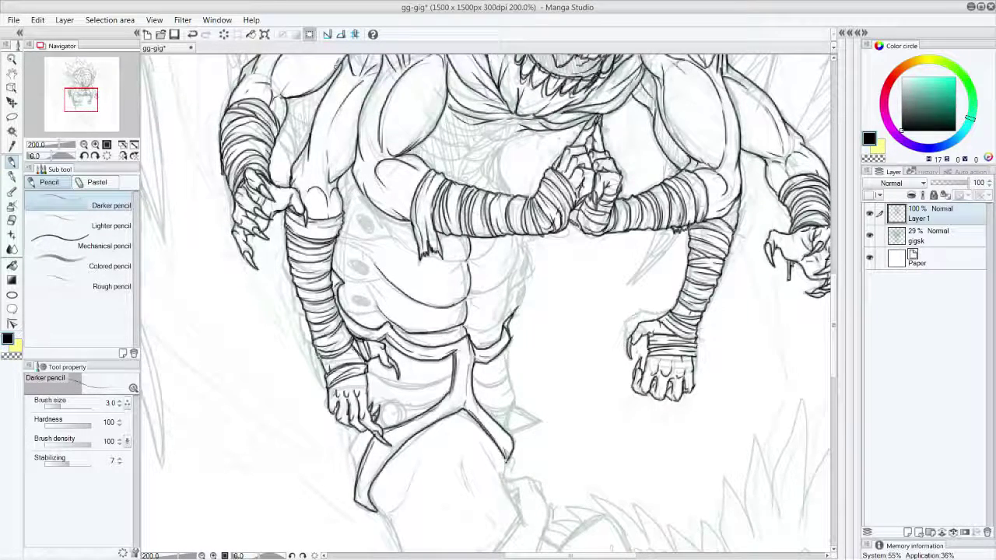
Add the remaining curved segment lines on both sides of the abdomen, between the folded arms and the belt.
mouse_move(381, 223)
mouse_down()
mouse_move(420, 258)
mouse_move(459, 261)
mouse_move(469, 251)
mouse_move(447, 270)
mouse_move(447, 313)
mouse_up()
key(ctrl+z)
key(ctrl+z)
drag(470, 258, 500, 236)
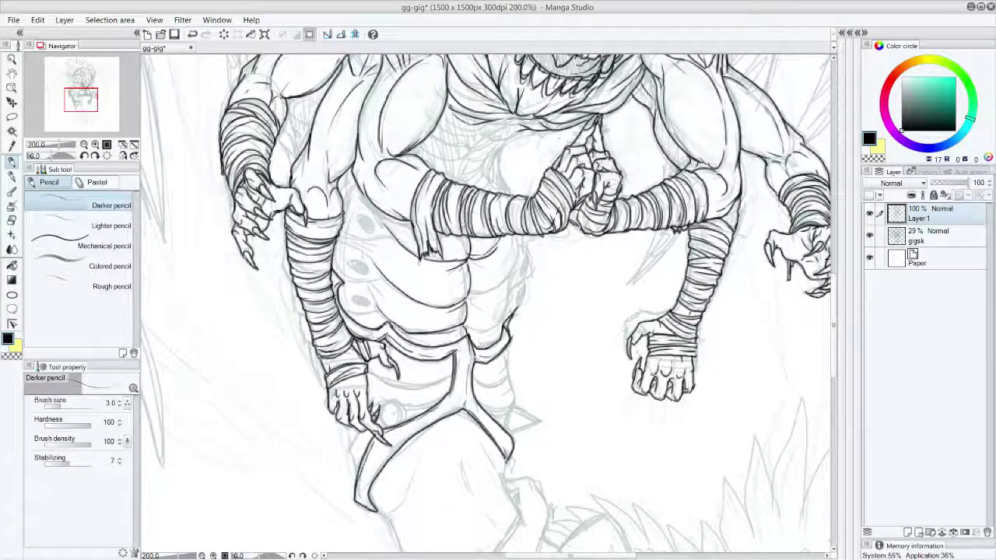
mouse_move(517, 234)
mouse_down()
mouse_move(499, 288)
mouse_move(471, 296)
mouse_up()
mouse_move(514, 269)
mouse_down()
mouse_move(507, 306)
mouse_move(478, 333)
mouse_move(468, 328)
mouse_move(498, 331)
mouse_move(479, 348)
mouse_up()
drag(410, 343, 466, 333)
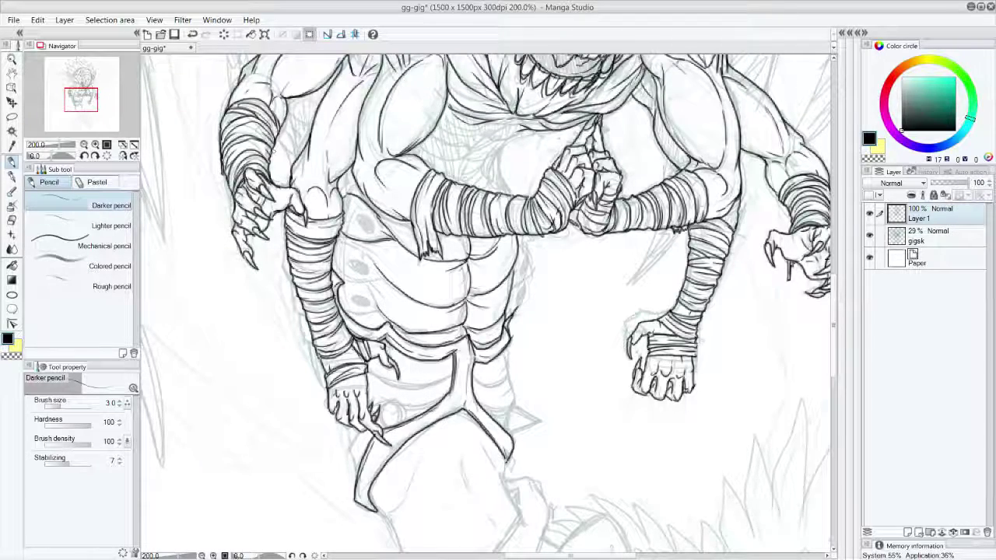
drag(360, 218, 367, 233)
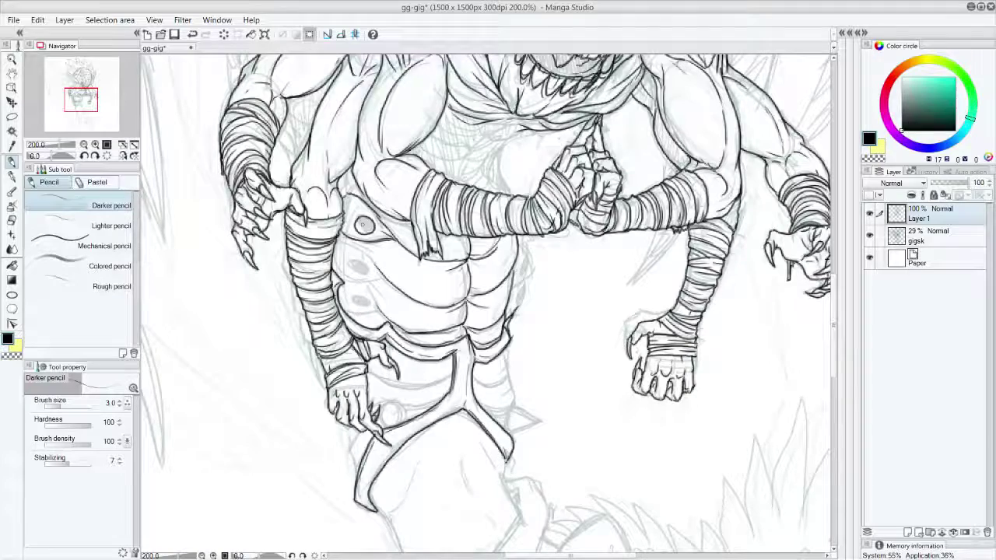
key(ctrl+z)
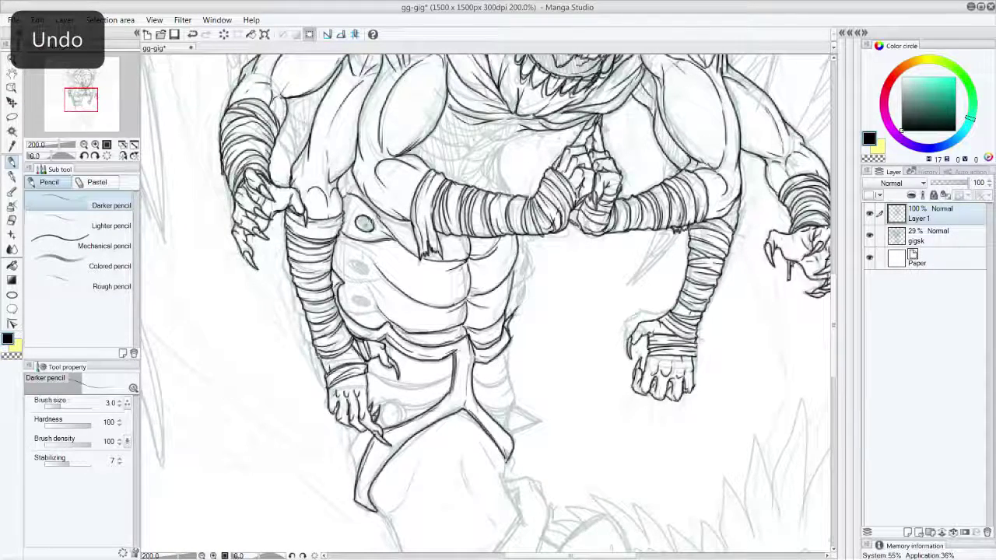
drag(361, 218, 369, 231)
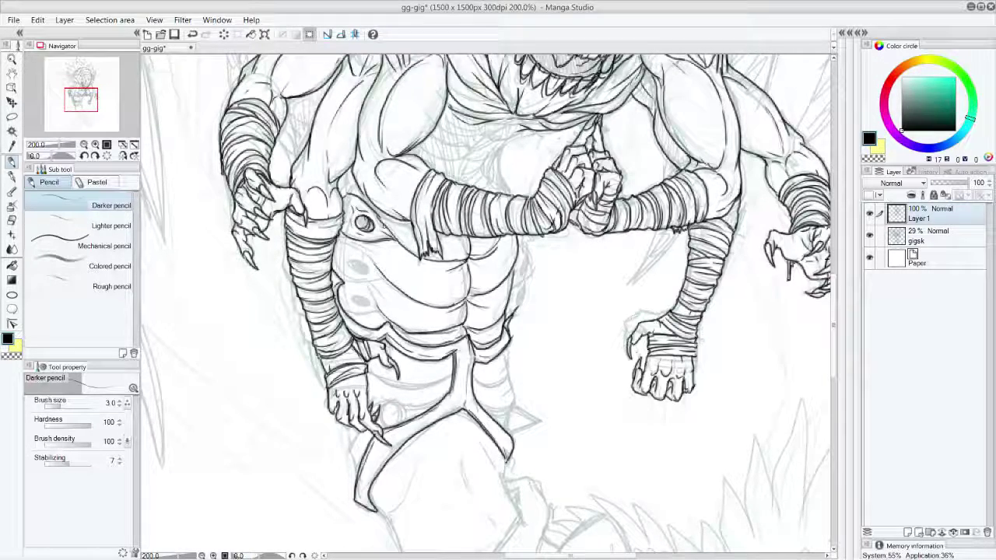
key(ctrl+z)
key(ctrl+z)
key(ctrl+z)
key(ctrl+z)
key(ctrl+z)
key(ctrl+z)
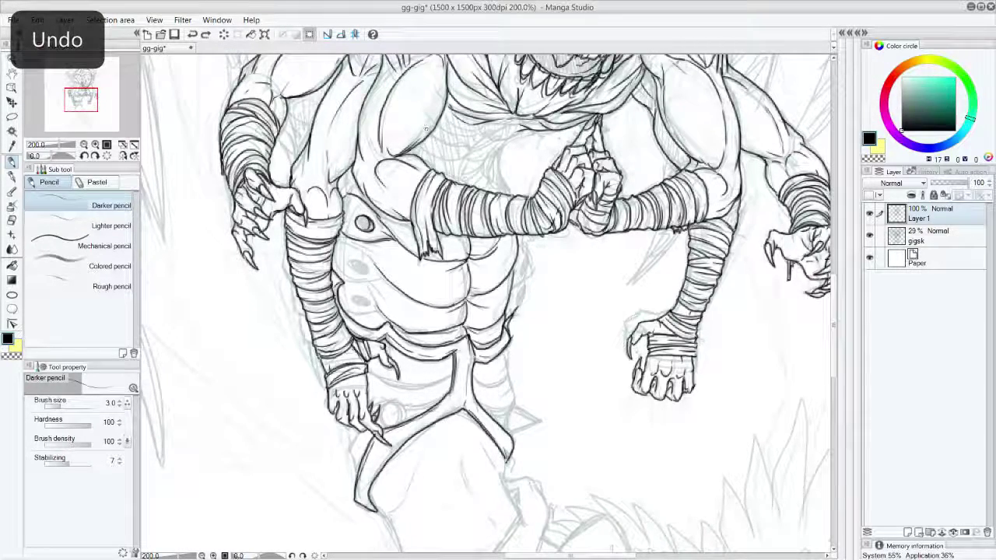
mouse_move(355, 227)
mouse_down()
mouse_move(395, 241)
mouse_move(372, 233)
mouse_up()
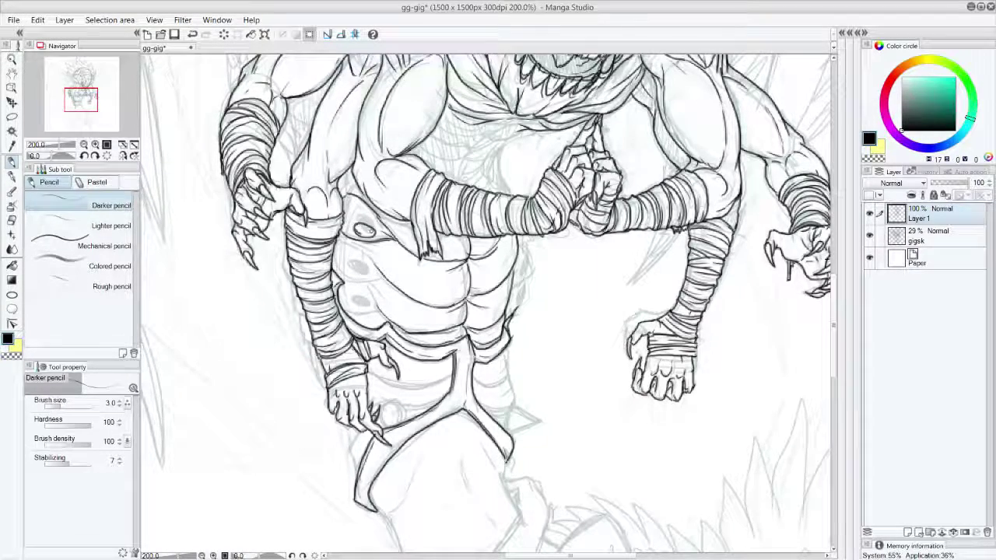
key(ctrl+z)
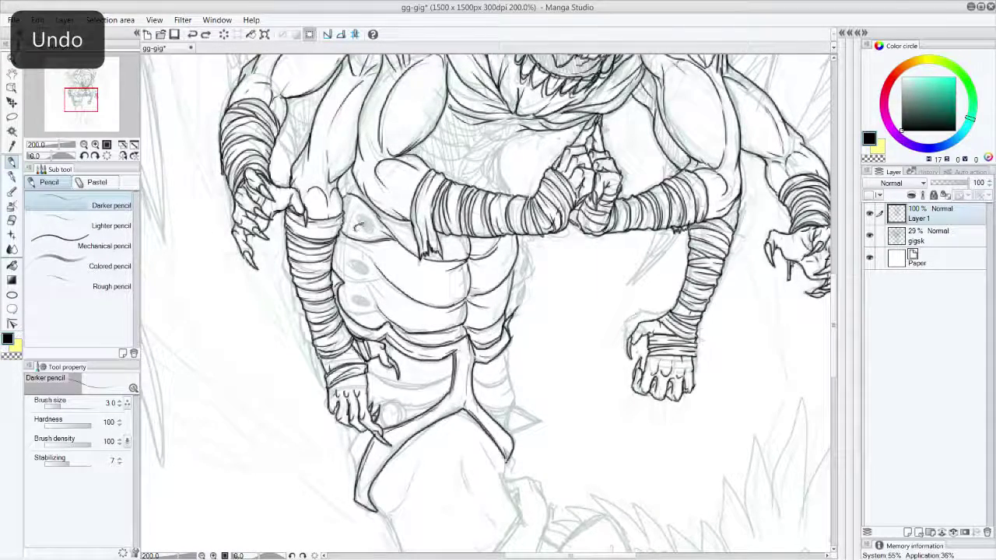
Draw three double-lined oval openings, one below another, on the side segments along the abdomen's left edge.
drag(354, 228, 374, 233)
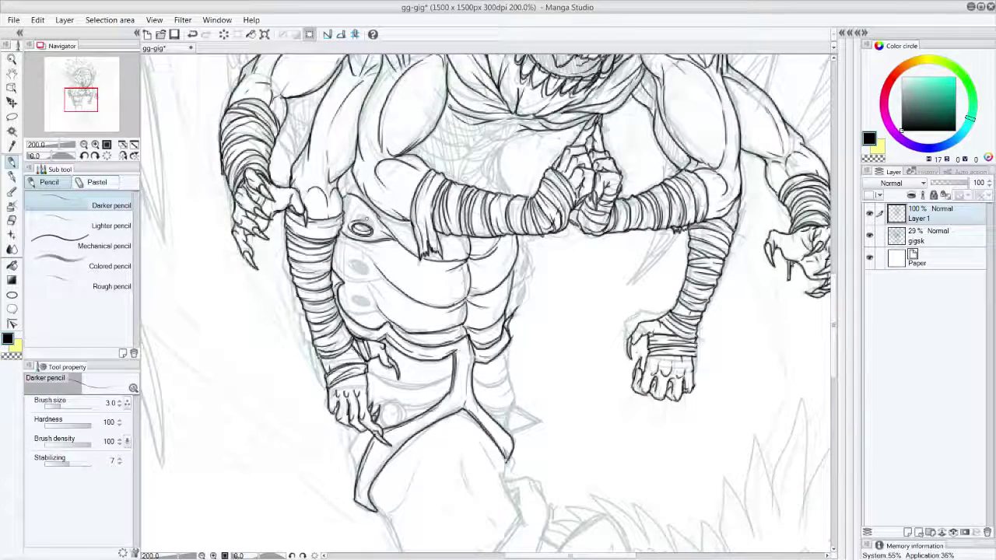
mouse_move(387, 279)
mouse_down()
mouse_move(337, 281)
mouse_move(366, 253)
mouse_move(338, 240)
mouse_up()
mouse_move(349, 274)
mouse_down()
mouse_move(371, 270)
mouse_move(344, 265)
mouse_move(382, 307)
mouse_move(343, 311)
mouse_move(339, 296)
mouse_move(348, 318)
mouse_move(351, 302)
mouse_move(366, 304)
mouse_up()
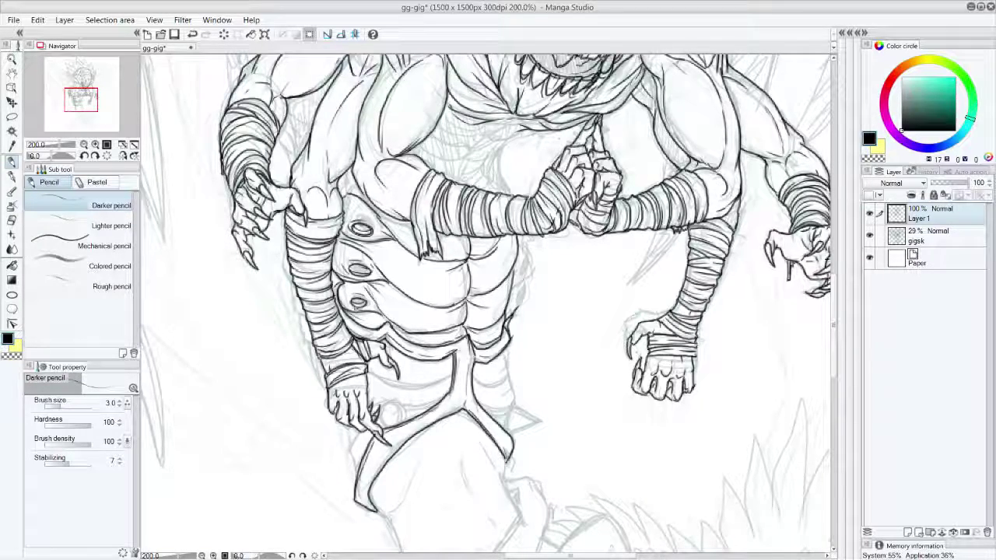
key(ctrl+z)
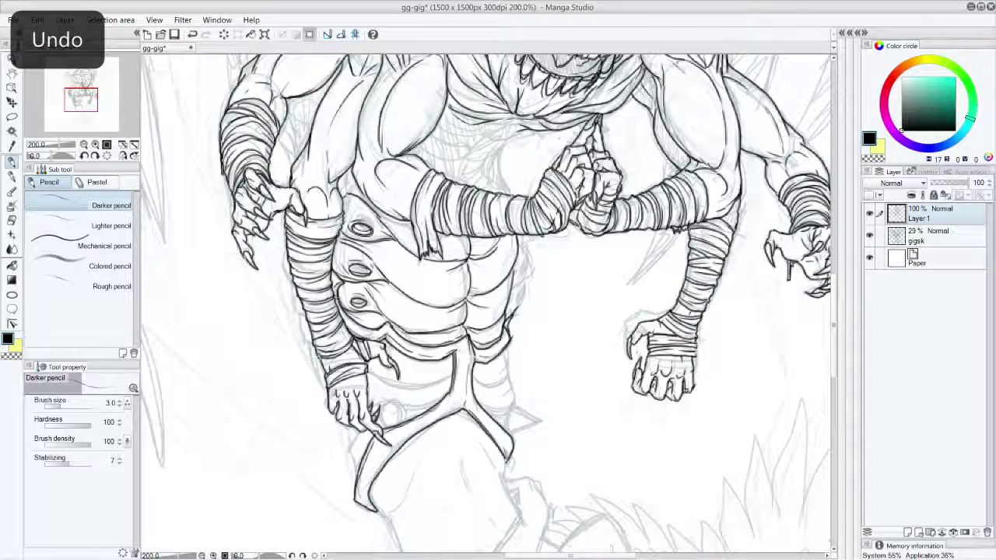
mouse_move(368, 219)
mouse_down()
mouse_move(388, 235)
mouse_move(358, 217)
mouse_up()
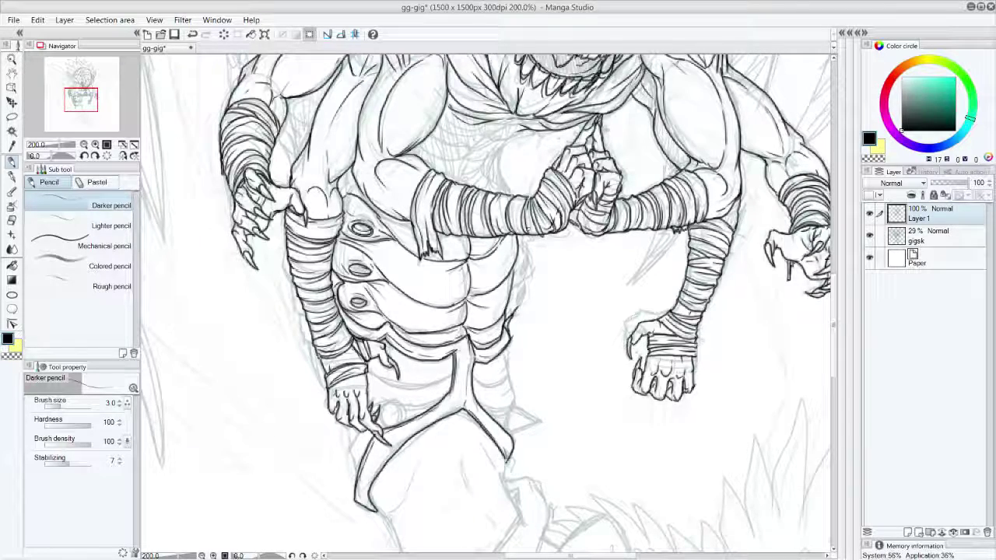
Outline the abdomen's right edge below the folded arms and draw the narrow oval openings along it.
mouse_move(530, 237)
mouse_down()
mouse_move(512, 317)
mouse_move(532, 263)
mouse_up()
drag(514, 315, 508, 327)
drag(524, 239, 529, 253)
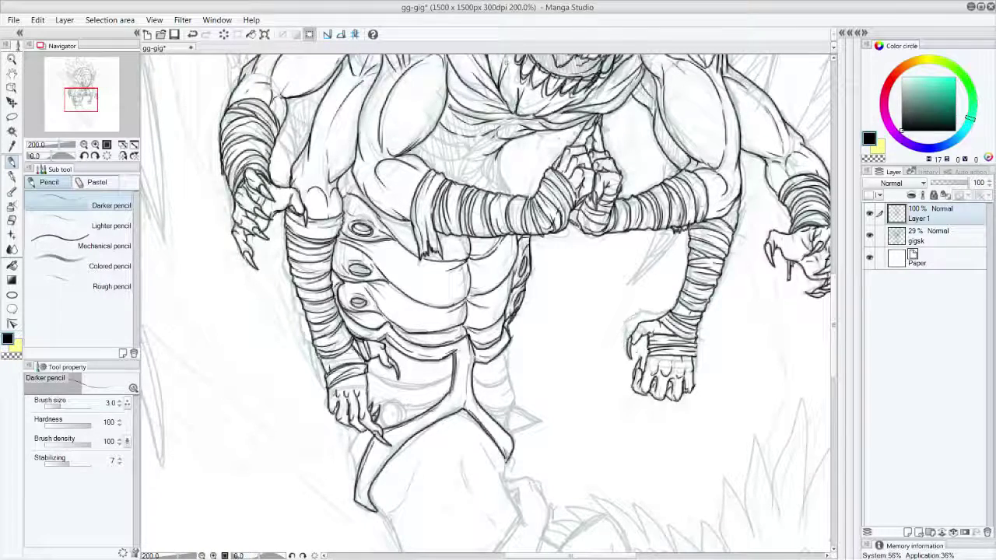
Draw the curved skin folds on the chest below the collar, between the left upper arm and the clasped hands.
mouse_move(440, 145)
mouse_down()
mouse_move(480, 146)
mouse_move(468, 167)
mouse_move(505, 194)
mouse_move(450, 179)
mouse_up()
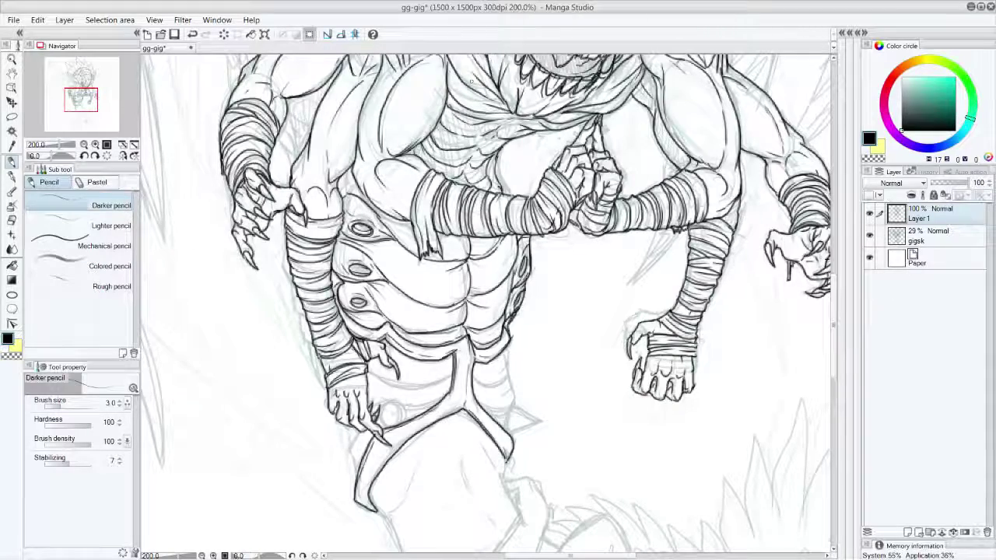
drag(497, 132, 462, 173)
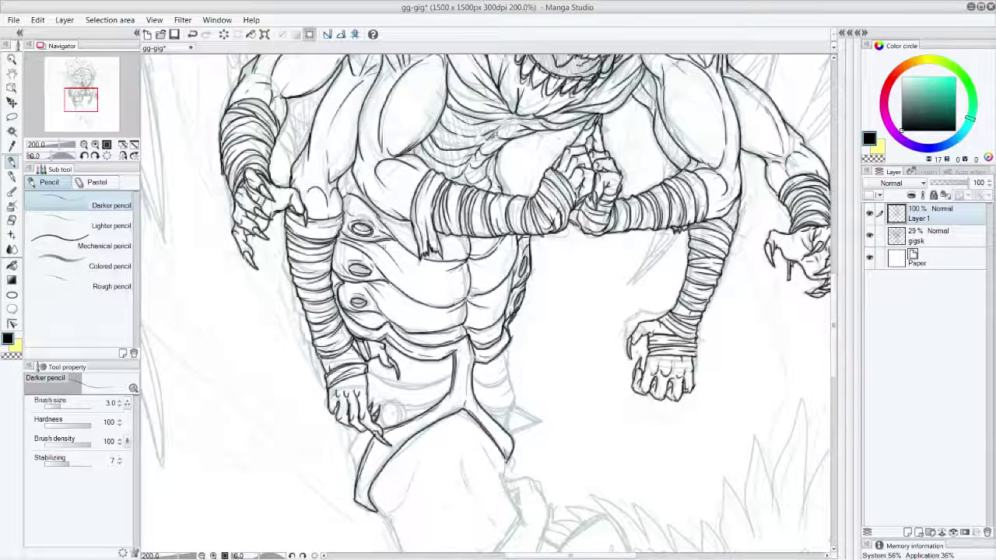
key(ctrl+z)
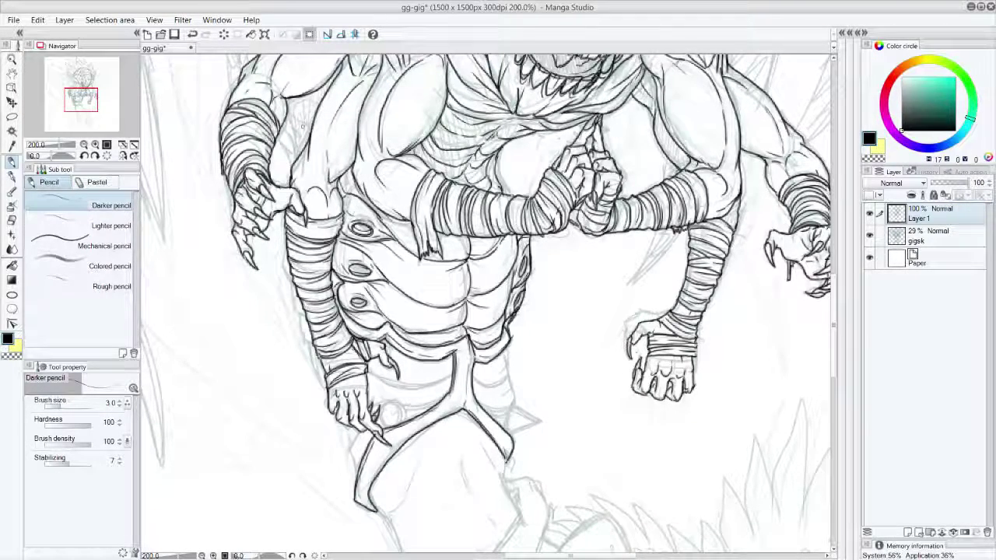
Outline the body shape that shows behind the bandaged left forearm, from mid-forearm down to the wrist.
drag(291, 284, 304, 315)
drag(325, 384, 326, 407)
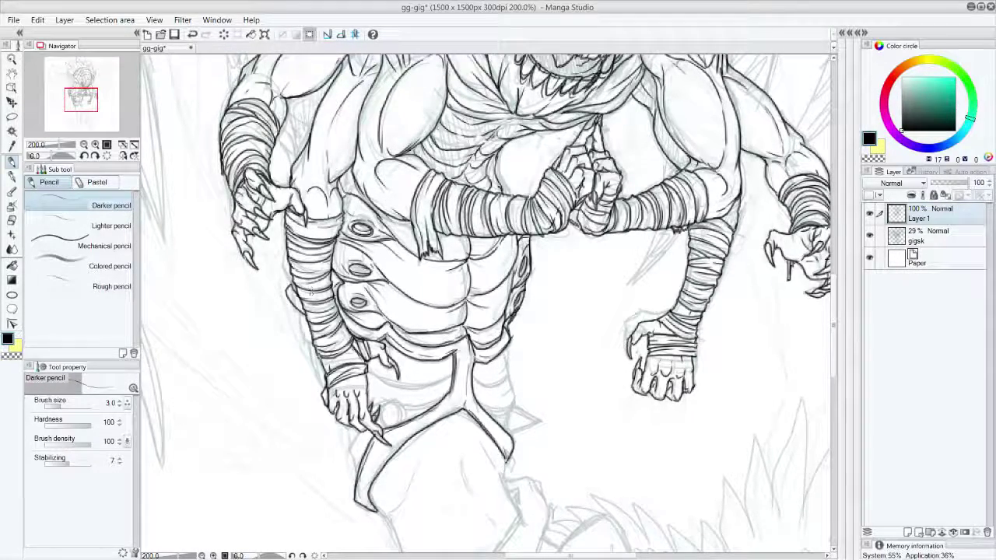
drag(293, 304, 323, 389)
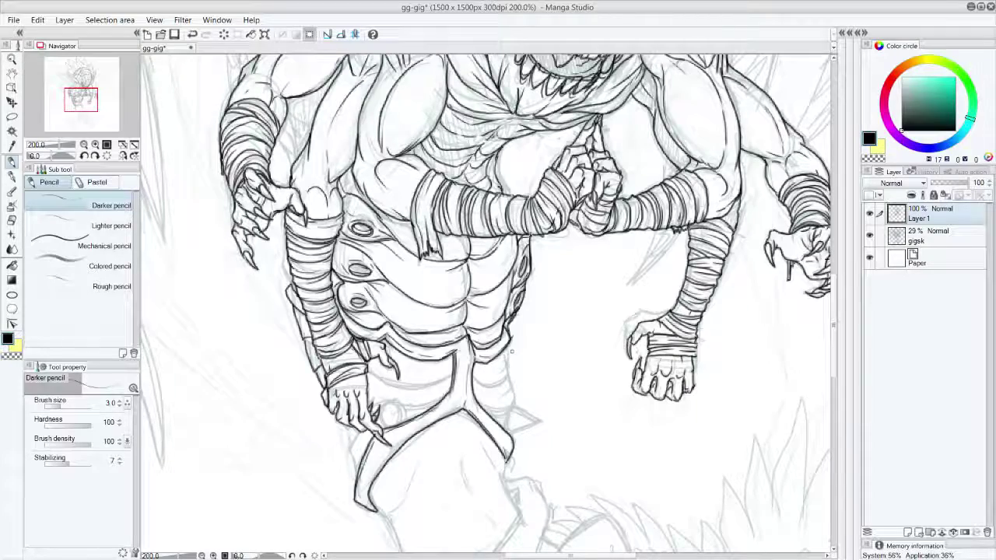
Outline the right hip beside the Y-shaped strap, adding its curved segment lines and the pointed spike sticking out.
mouse_move(510, 347)
mouse_down()
mouse_move(509, 378)
mouse_move(482, 388)
mouse_move(469, 371)
mouse_move(513, 405)
mouse_move(491, 419)
mouse_move(505, 430)
mouse_up()
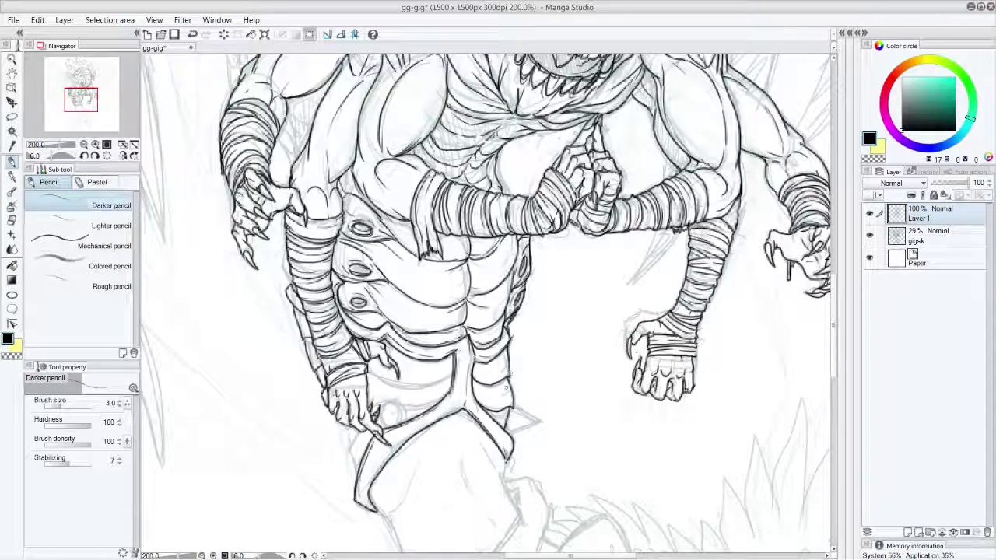
key(ctrl+z)
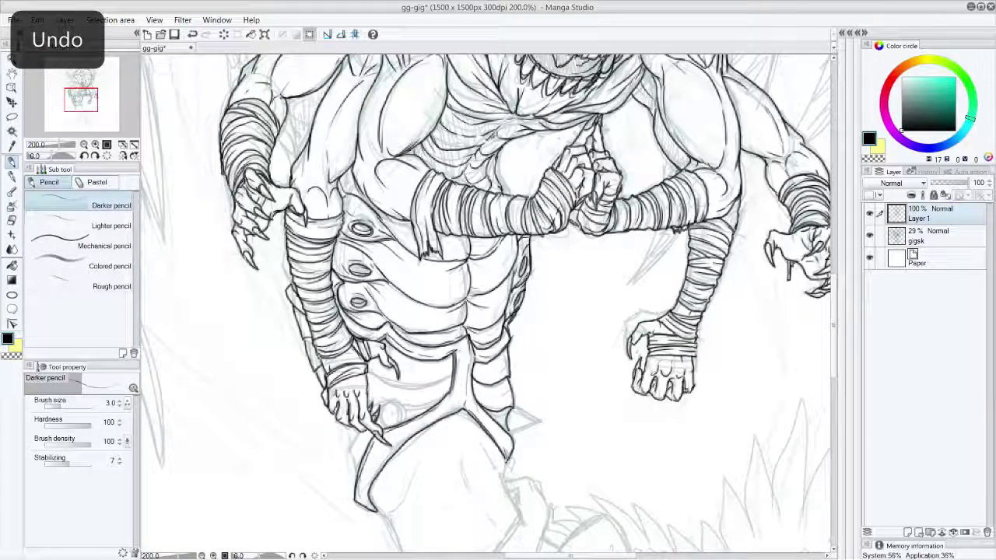
drag(508, 431, 540, 422)
drag(476, 405, 503, 414)
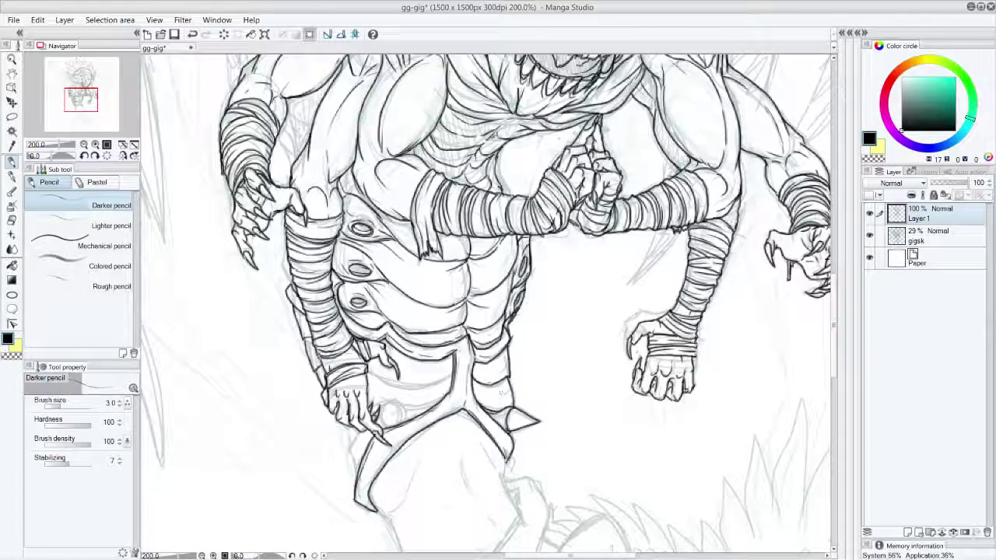
Draw the left hip's segment curves and round stud beside the strap, and outline the hip edge below the clawed hand.
mouse_move(472, 378)
mouse_down()
mouse_move(497, 389)
mouse_move(506, 348)
mouse_up()
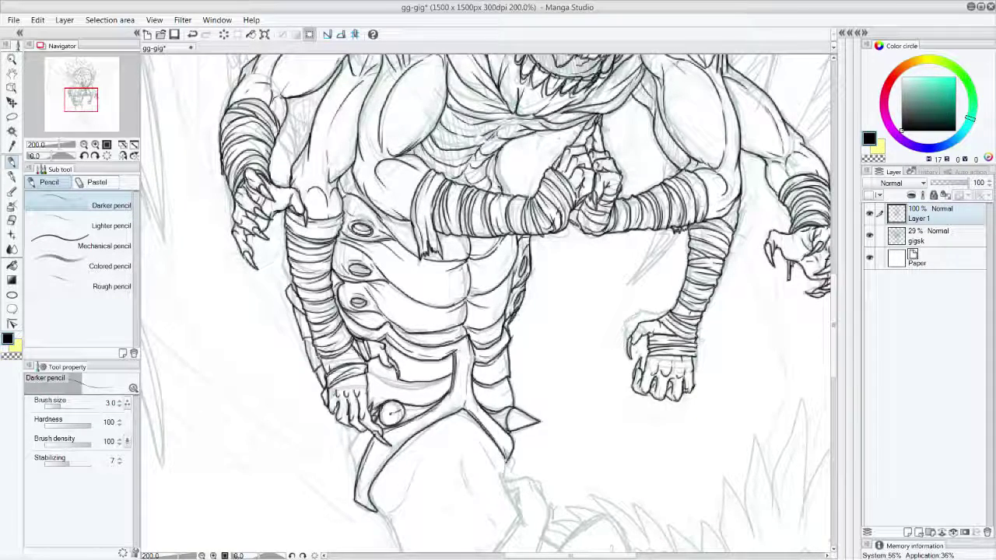
mouse_move(368, 370)
mouse_down()
mouse_move(443, 381)
mouse_move(369, 370)
mouse_up()
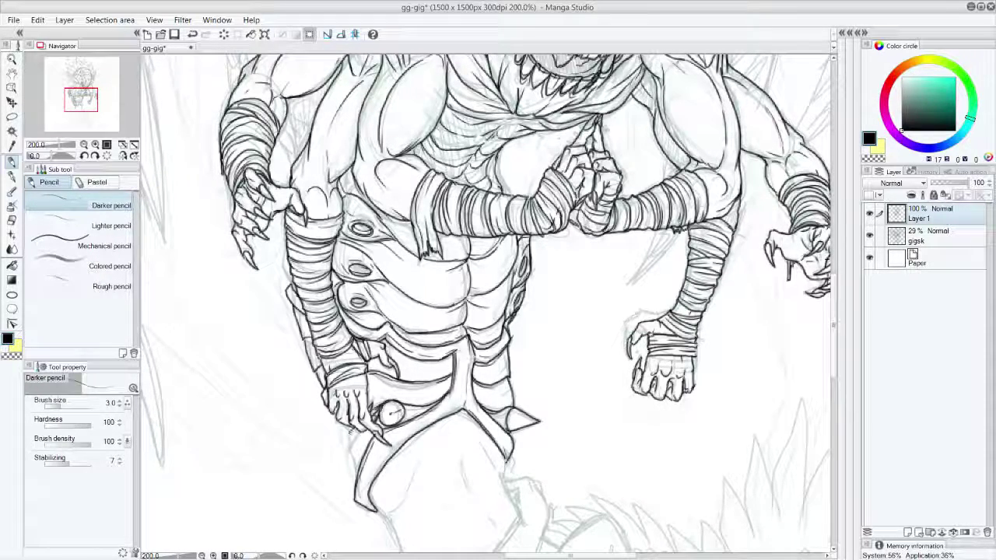
drag(336, 415, 358, 467)
key(ctrl+z)
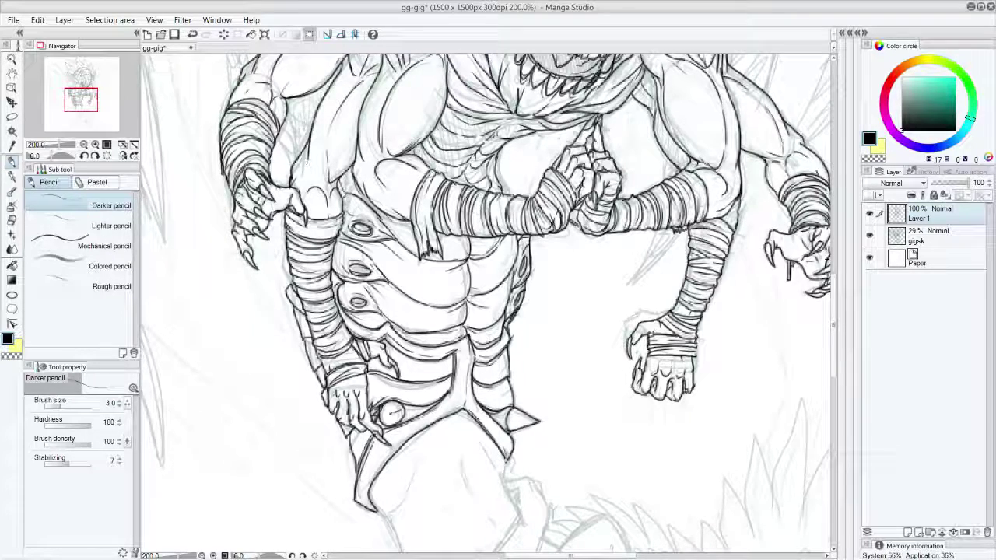
drag(287, 255, 291, 293)
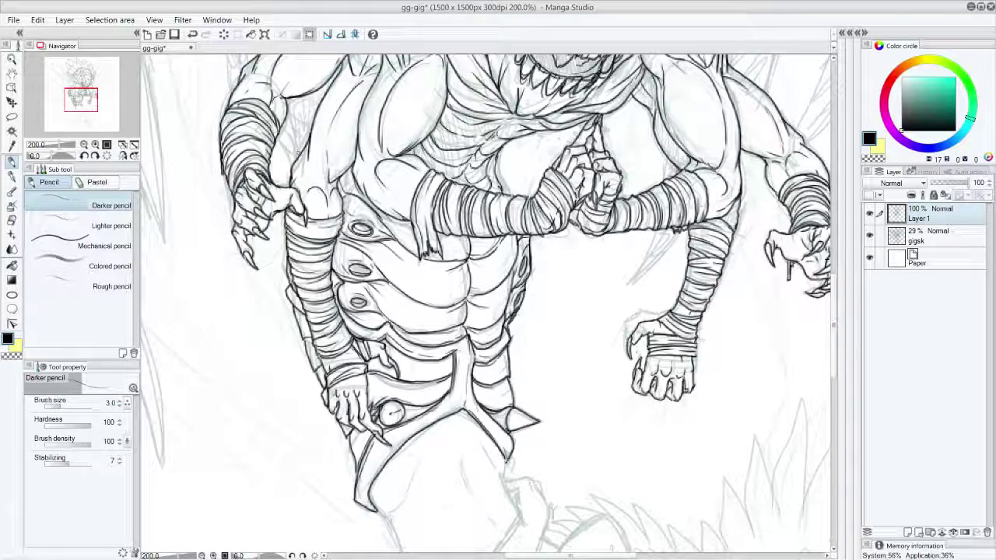
Draw the left wing's lower edge and the curved outer contour of the shape behind the left shoulder.
scroll(835, 286, up, 5)
scroll(835, 276, up, 3)
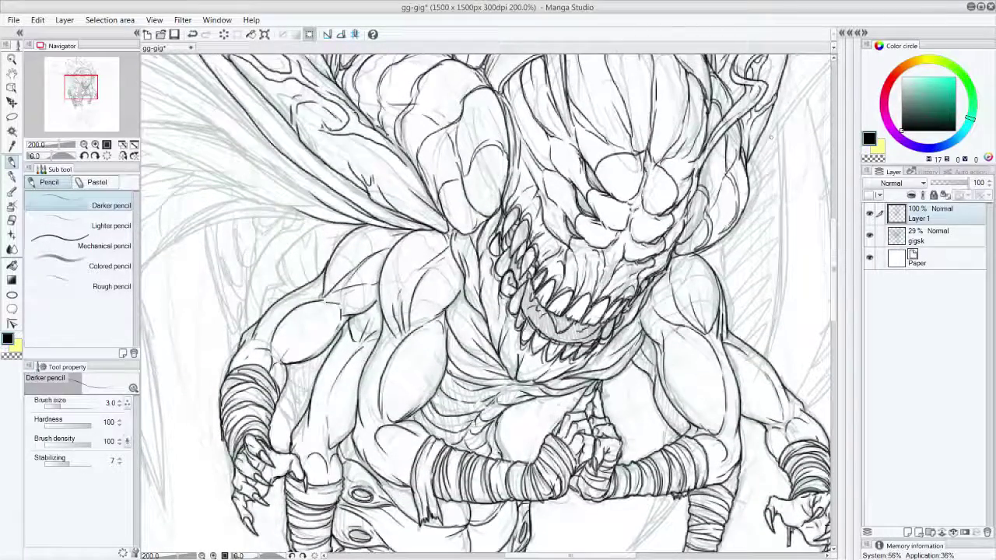
mouse_move(204, 230)
mouse_down()
mouse_move(299, 213)
mouse_move(334, 224)
mouse_move(240, 187)
mouse_up()
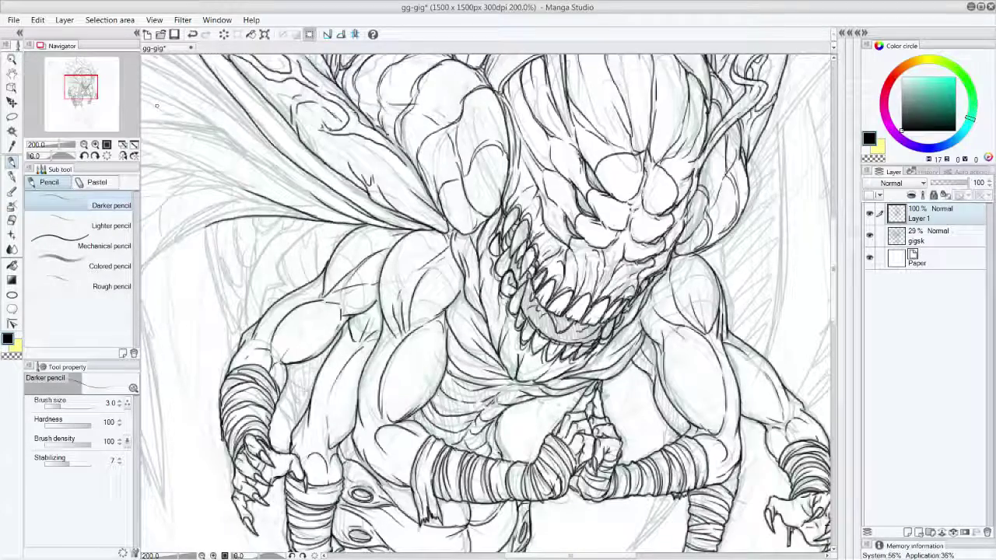
mouse_move(299, 218)
mouse_down()
mouse_move(252, 277)
mouse_move(242, 334)
mouse_up()
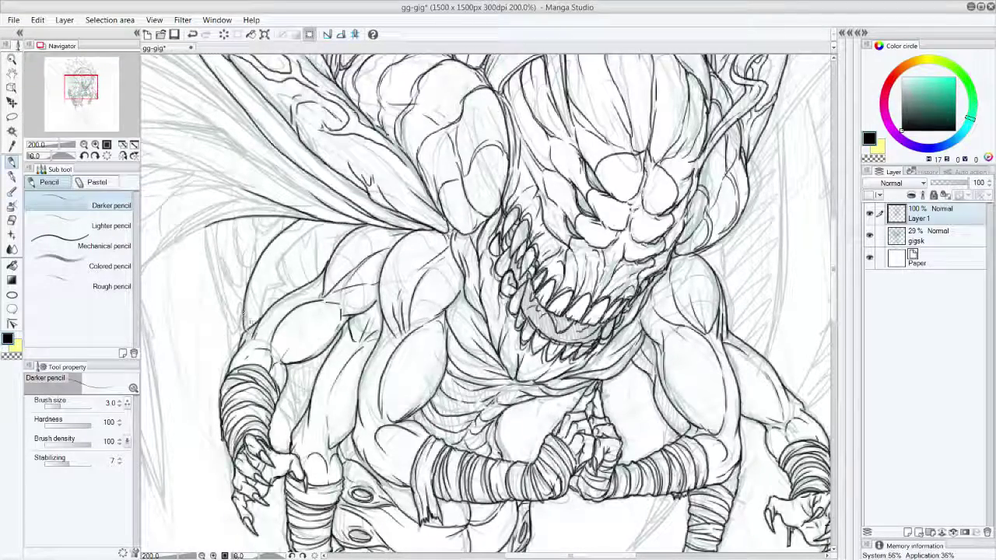
Add the curved inner segments of the shape behind the left shoulder and continue its ridges through the gap between the left arms.
mouse_move(257, 290)
mouse_down()
mouse_move(279, 282)
mouse_move(275, 274)
mouse_move(288, 284)
mouse_move(319, 226)
mouse_up()
drag(262, 269, 284, 288)
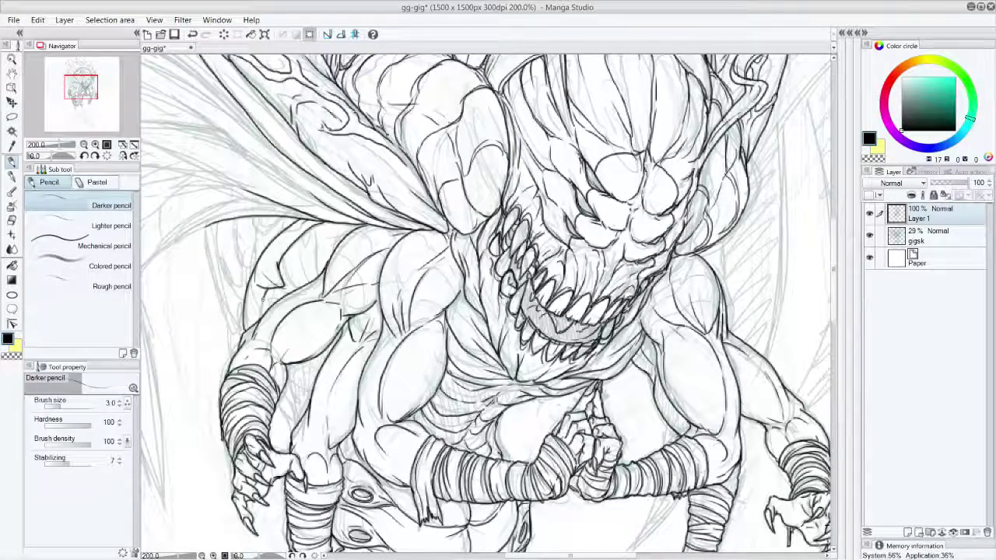
drag(263, 292, 257, 322)
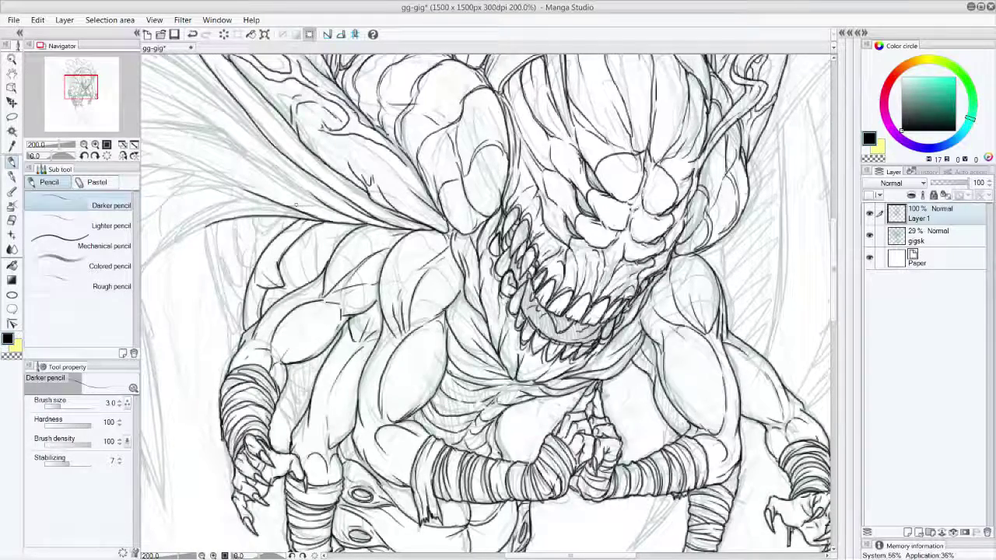
mouse_move(322, 231)
mouse_down()
mouse_move(314, 280)
mouse_move(266, 303)
mouse_up()
drag(278, 262, 284, 280)
mouse_move(317, 224)
mouse_down()
mouse_move(319, 247)
mouse_move(342, 236)
mouse_move(327, 261)
mouse_up()
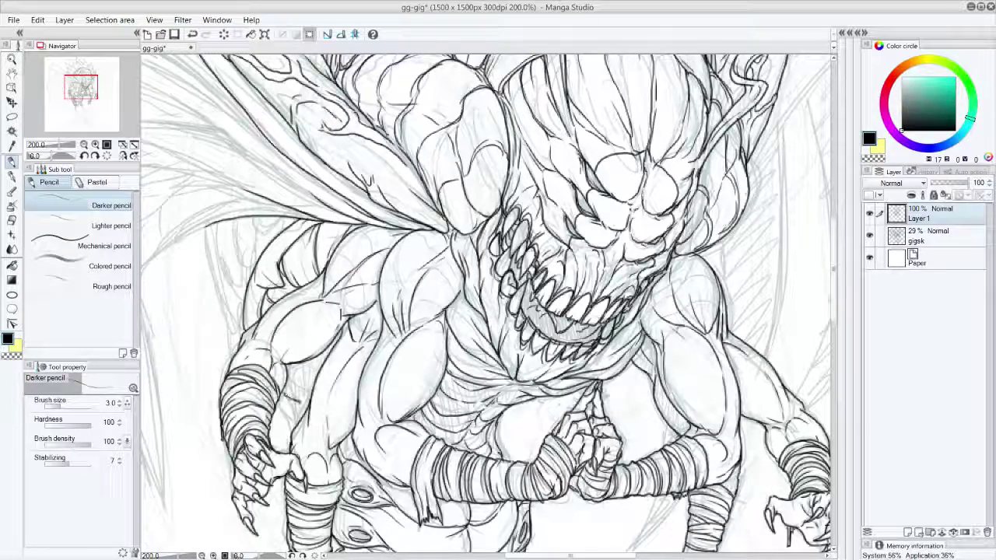
mouse_move(297, 401)
mouse_down()
mouse_move(279, 409)
mouse_move(295, 428)
mouse_move(298, 409)
mouse_up()
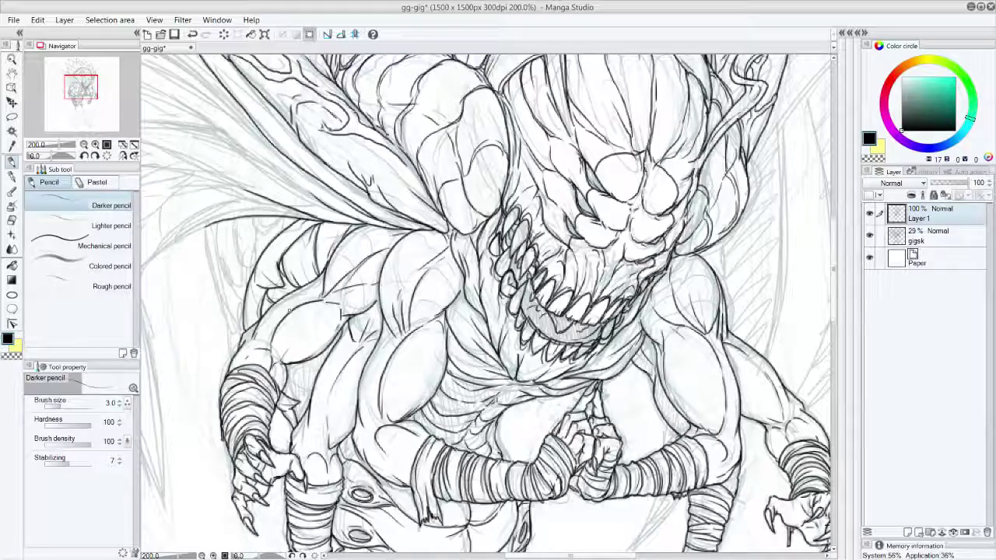
mouse_move(300, 364)
mouse_down()
mouse_move(320, 366)
mouse_move(300, 406)
mouse_move(317, 372)
mouse_up()
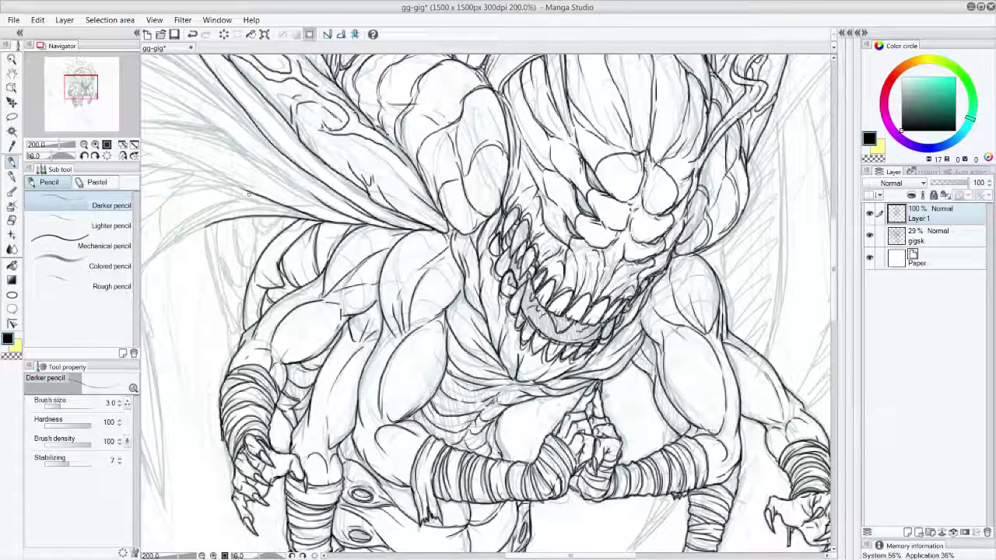
Draw the outer ridged section under the left wing, with its outer contour and curved ridge lines running down to the arm.
drag(96, 88, 92, 83)
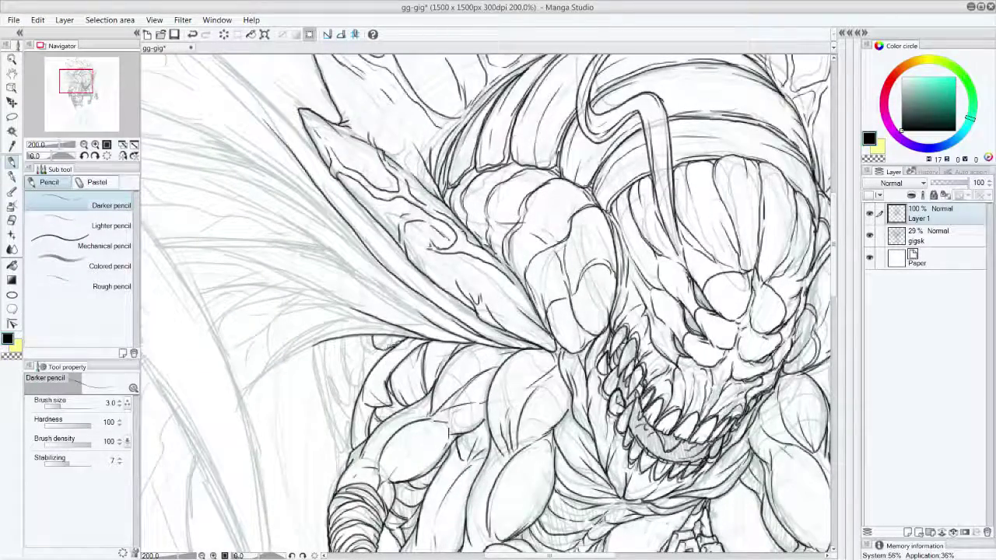
mouse_move(371, 337)
mouse_down()
mouse_move(364, 377)
mouse_move(347, 354)
mouse_move(367, 375)
mouse_move(371, 364)
mouse_move(342, 378)
mouse_move(334, 398)
mouse_up()
mouse_move(337, 355)
mouse_down()
mouse_move(319, 389)
mouse_move(342, 398)
mouse_move(314, 401)
mouse_move(352, 409)
mouse_move(350, 428)
mouse_move(345, 413)
mouse_move(336, 436)
mouse_move(351, 450)
mouse_up()
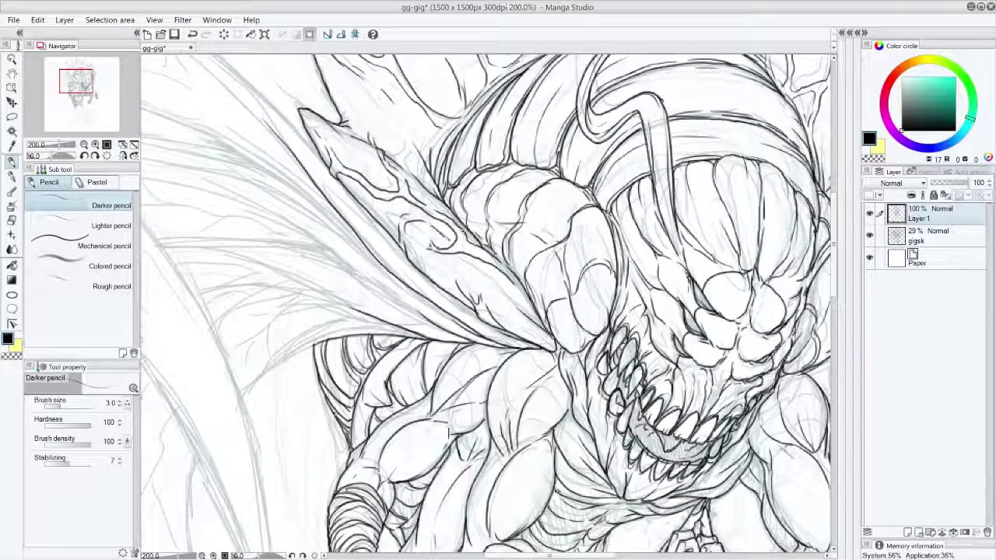
drag(333, 389, 354, 400)
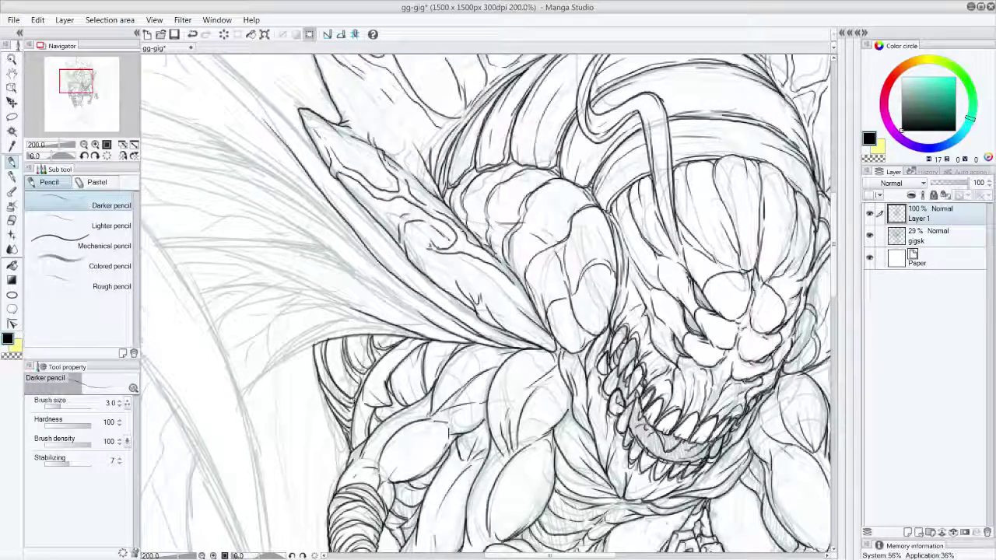
drag(332, 369, 350, 397)
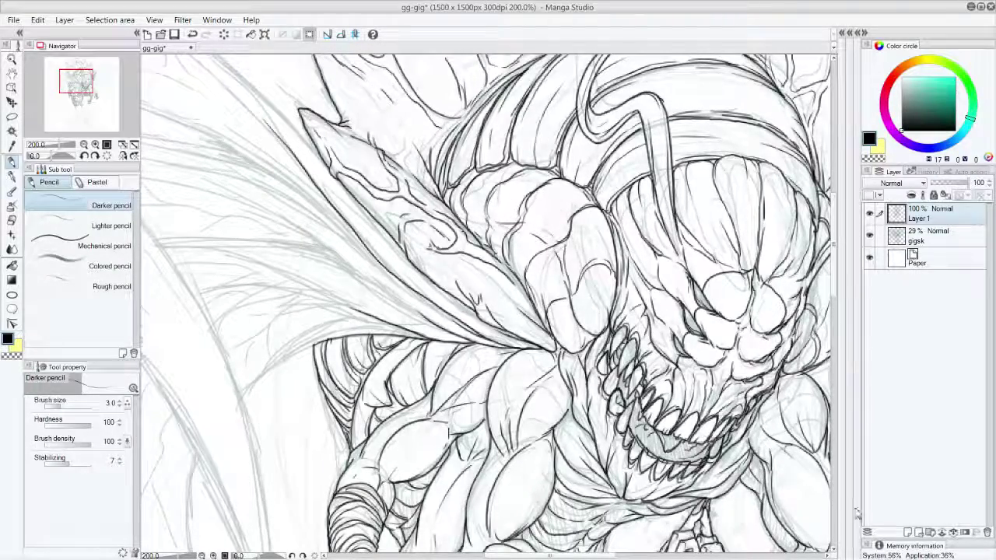
Rotate the canvas view by 180 degrees so the small upside-down winged figure stands upright.
drag(73, 87, 77, 80)
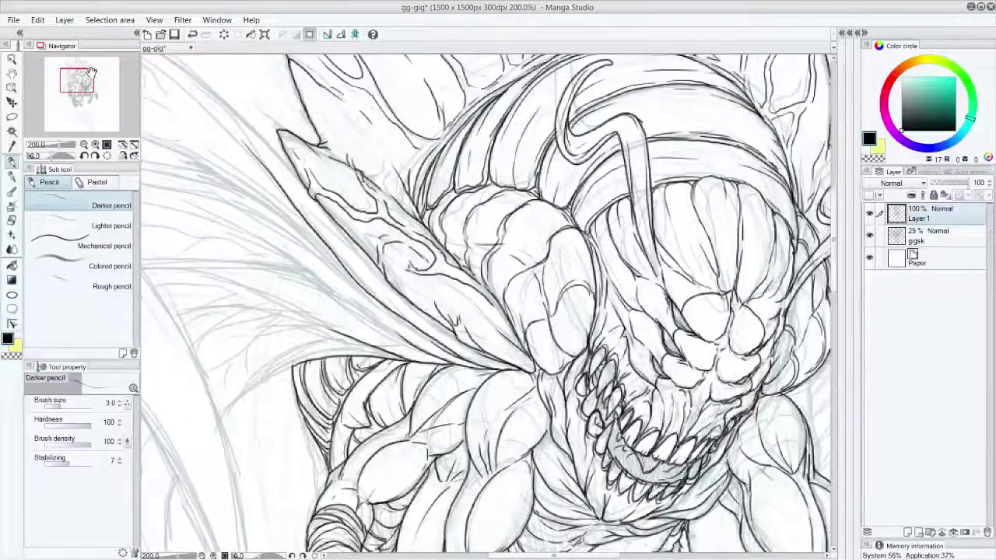
key(ctrl+minus)
key(ctrl+minus)
scroll(91, 72, down, 1)
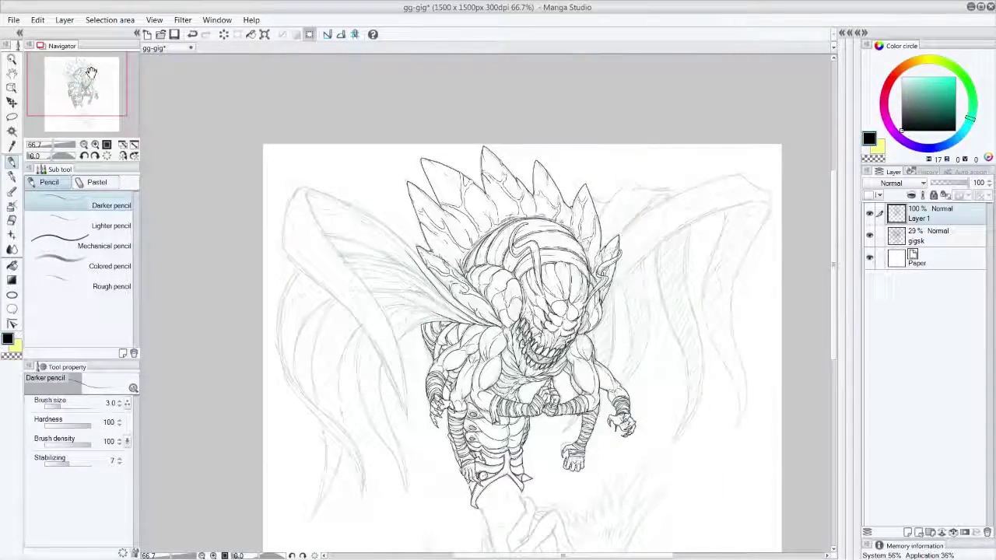
scroll(834, 328, down, 2)
scroll(834, 328, down, 2)
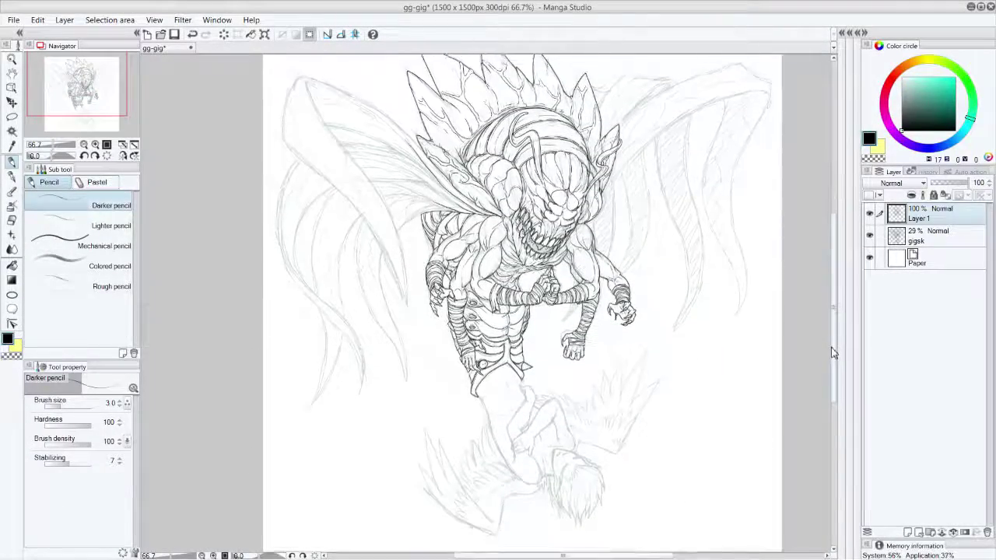
scroll(831, 347, up, 1)
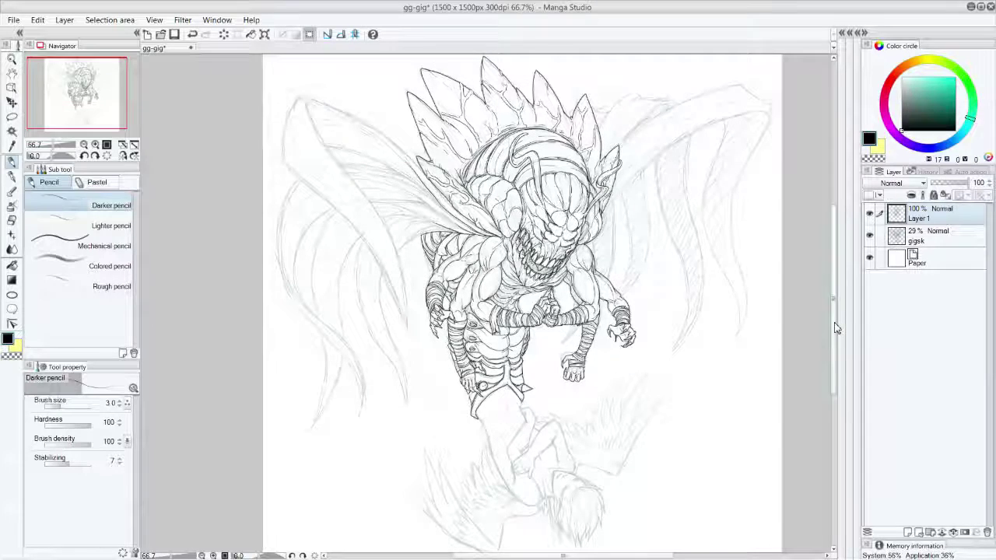
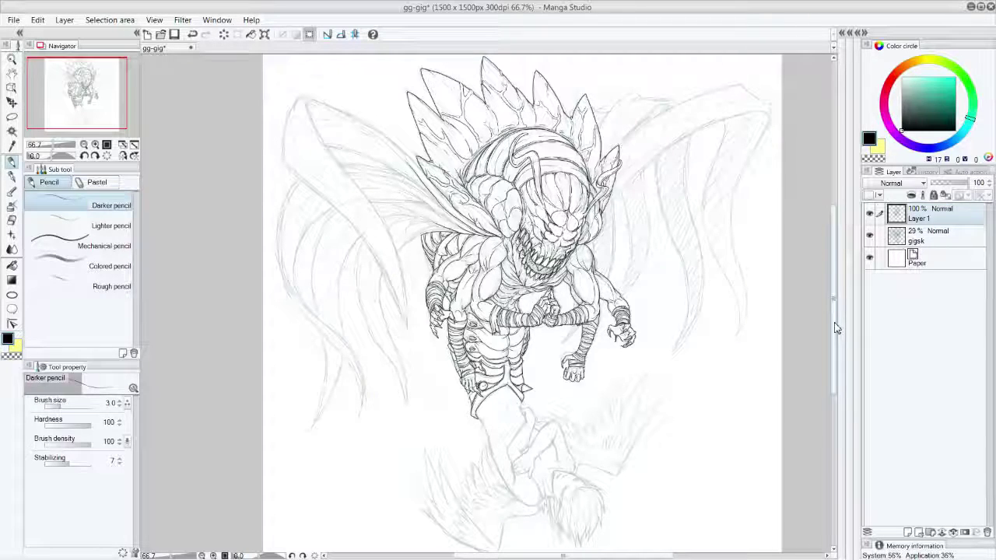
click(183, 20)
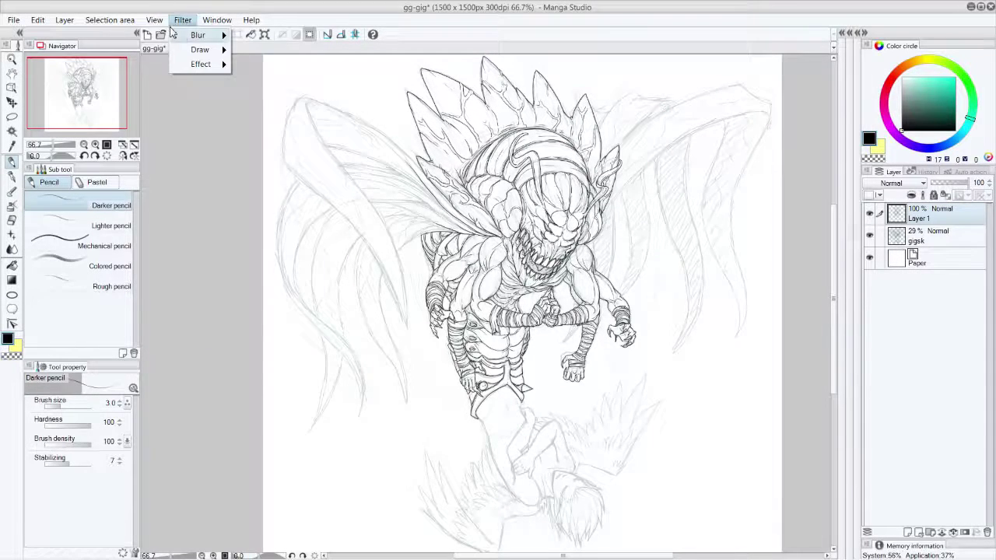
mouse_move(154, 20)
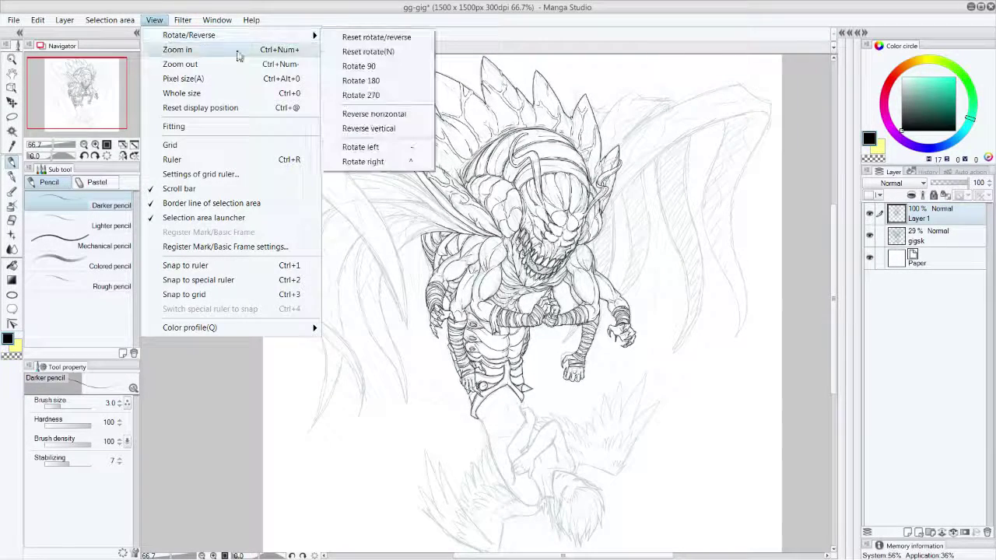
click(370, 80)
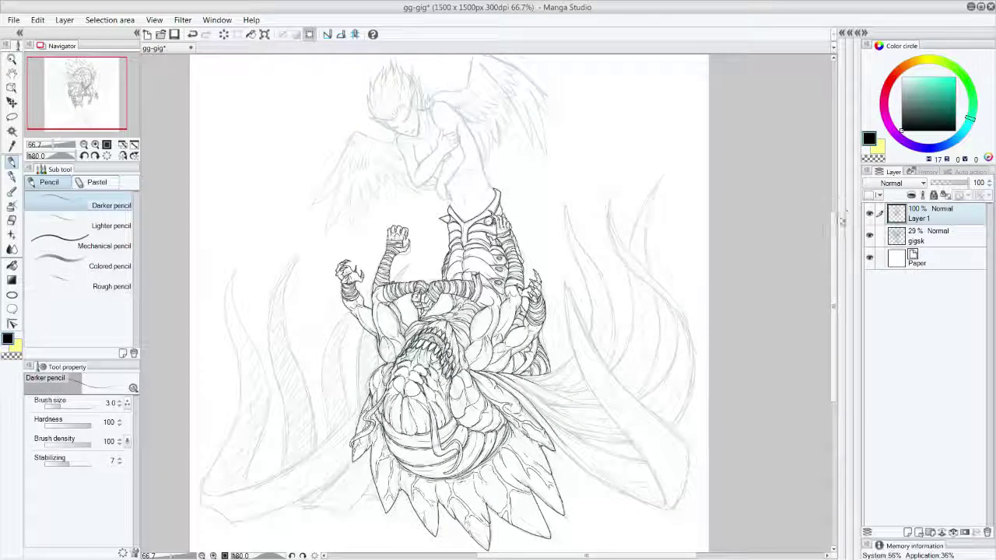
scroll(839, 206, up, 3)
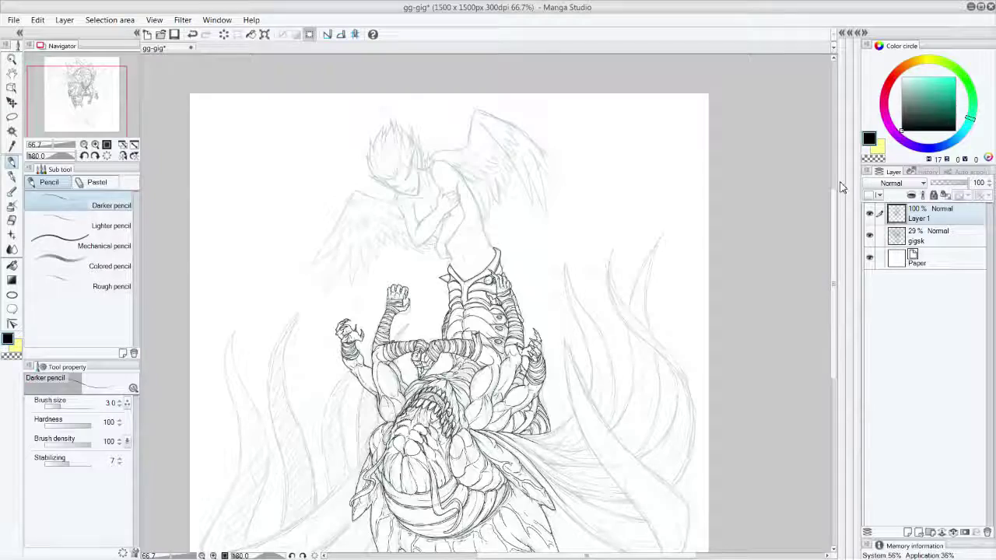
Draw the small winged figure's near pointed ear with its inner detail and the closed eye beside it.
key(ctrl+plus)
key(ctrl+plus)
key(ctrl+plus)
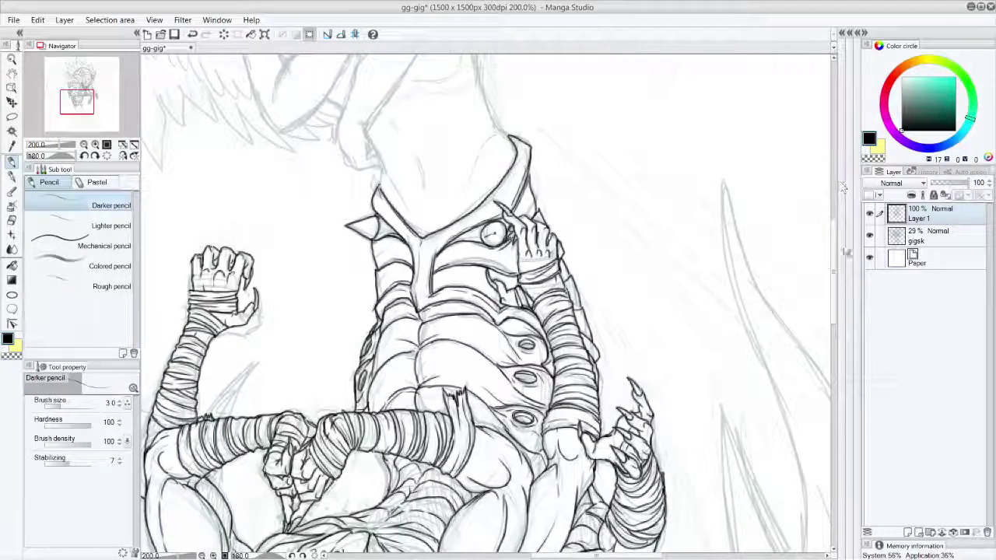
scroll(834, 277, up, 5)
scroll(834, 231, up, 2)
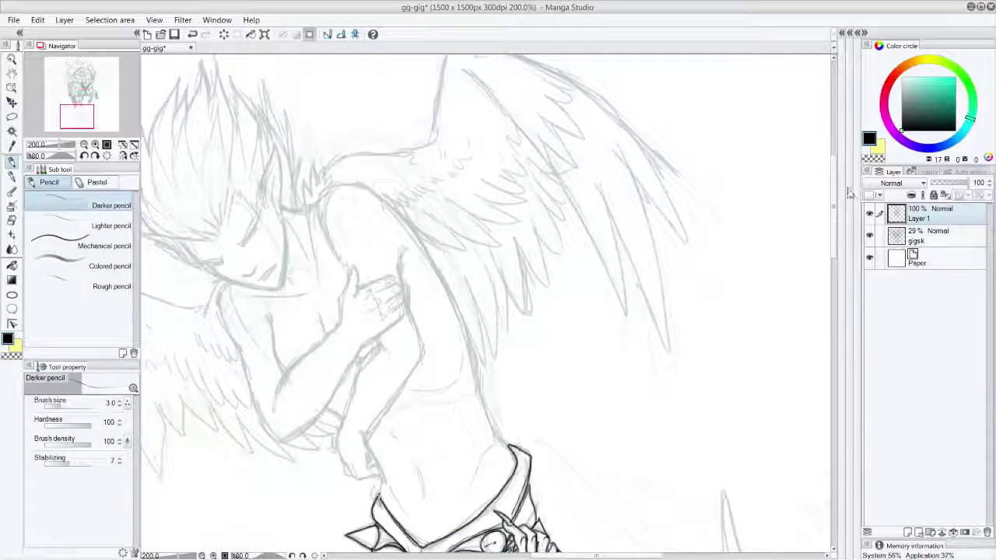
mouse_move(75, 101)
mouse_down()
mouse_move(62, 116)
mouse_move(78, 88)
mouse_up()
drag(836, 290, 836, 166)
drag(549, 555, 524, 556)
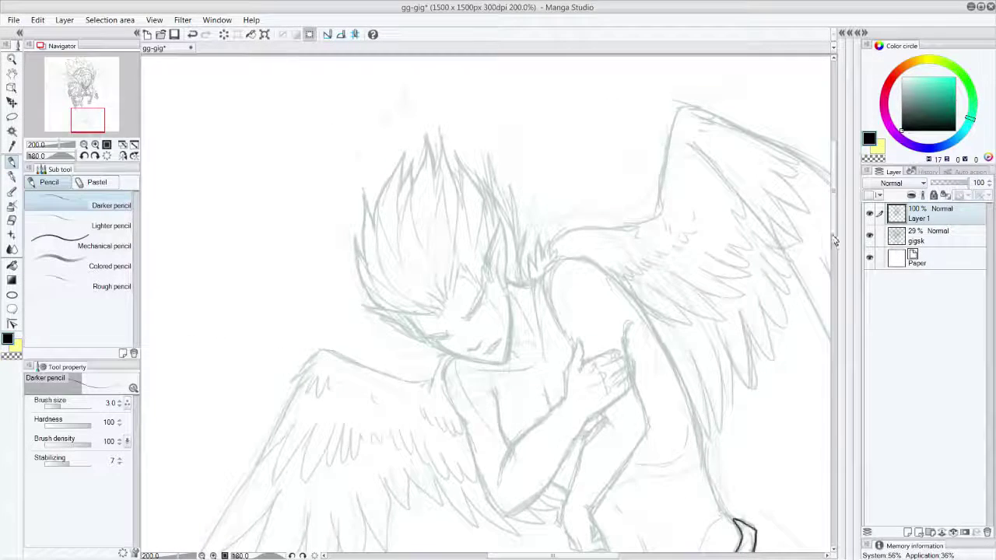
scroll(834, 243, down, 3)
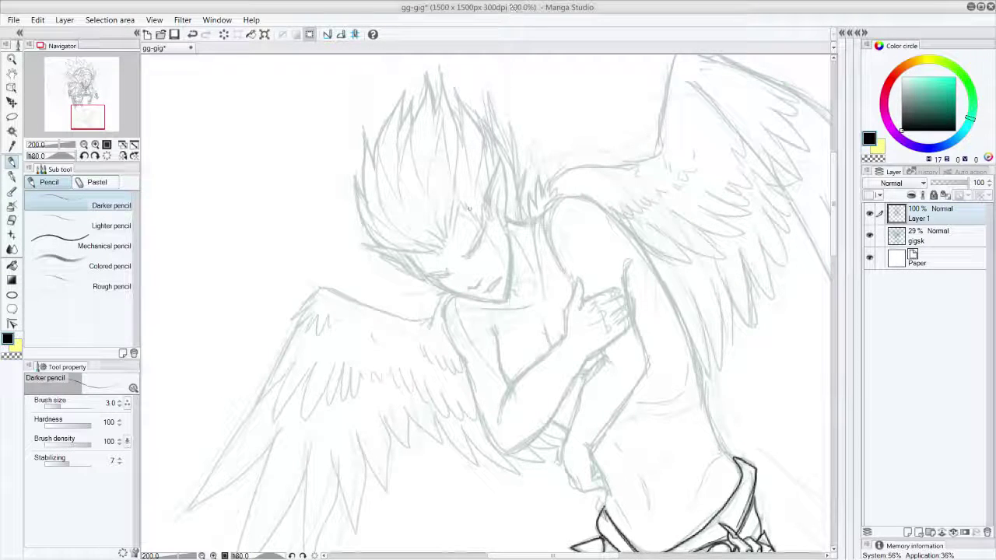
mouse_move(485, 211)
mouse_down()
mouse_move(498, 163)
mouse_move(502, 227)
mouse_move(494, 209)
mouse_move(501, 165)
mouse_move(498, 213)
mouse_up()
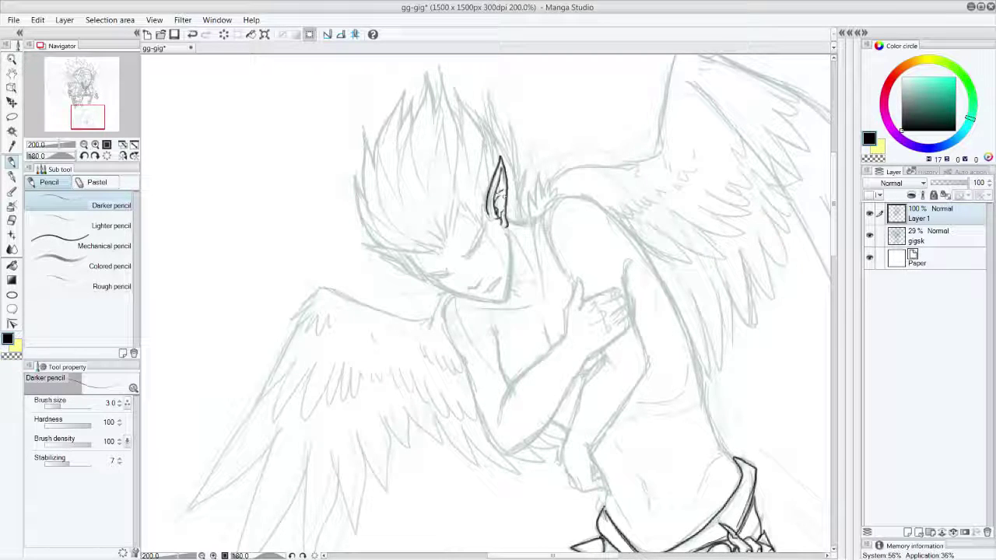
mouse_move(462, 256)
mouse_down()
mouse_move(488, 226)
mouse_move(494, 240)
mouse_up()
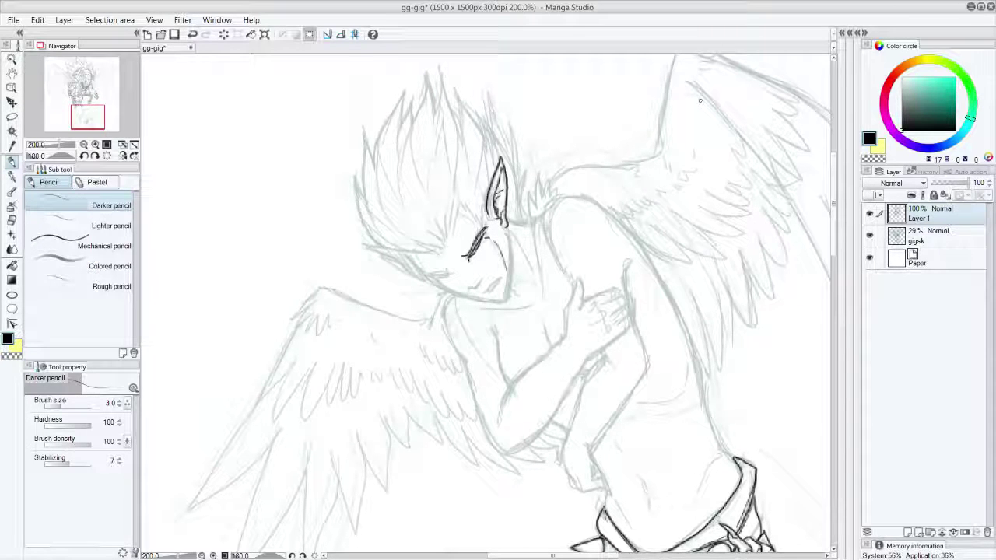
Draw the jagged hairline across the forehead and the remaining facial features: the far closed eye, nose and mouth.
mouse_move(432, 233)
mouse_down()
mouse_move(445, 241)
mouse_move(460, 203)
mouse_move(484, 226)
mouse_move(412, 251)
mouse_move(418, 270)
mouse_move(400, 264)
mouse_move(444, 277)
mouse_up()
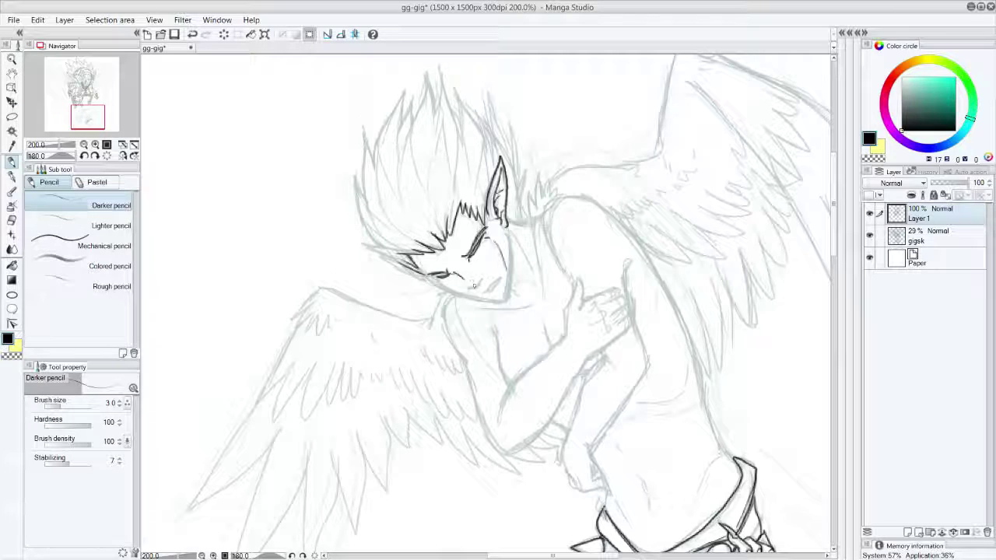
drag(469, 287, 478, 283)
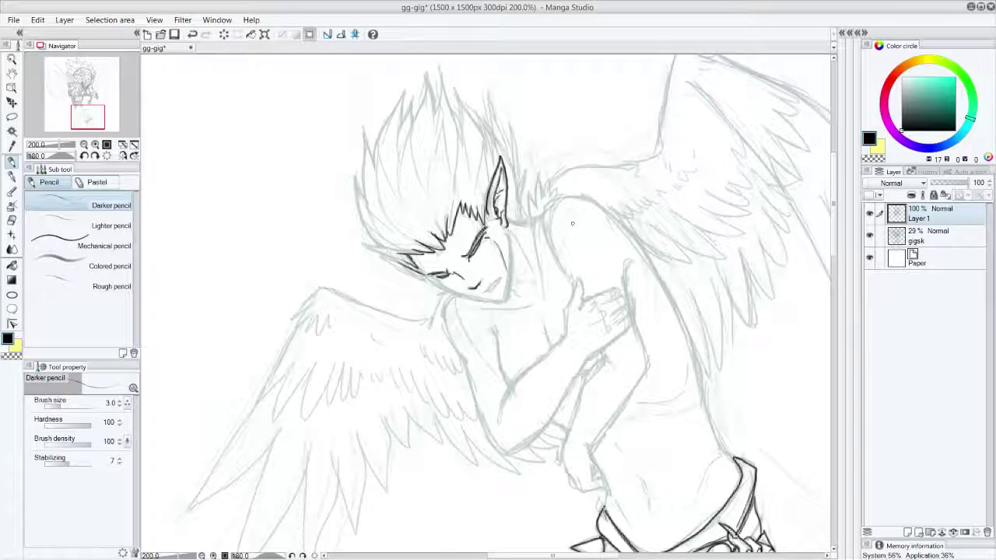
drag(467, 287, 481, 284)
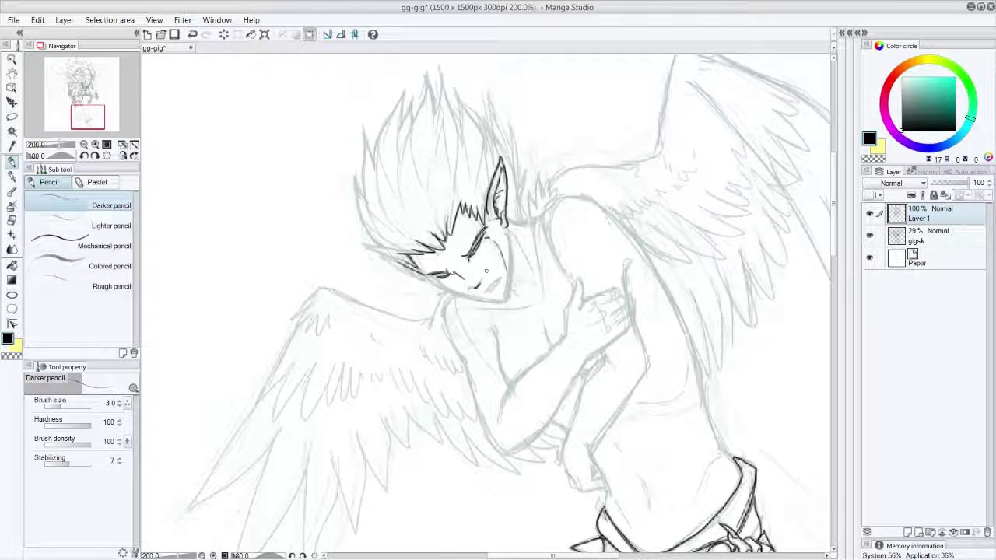
key(ctrl+z)
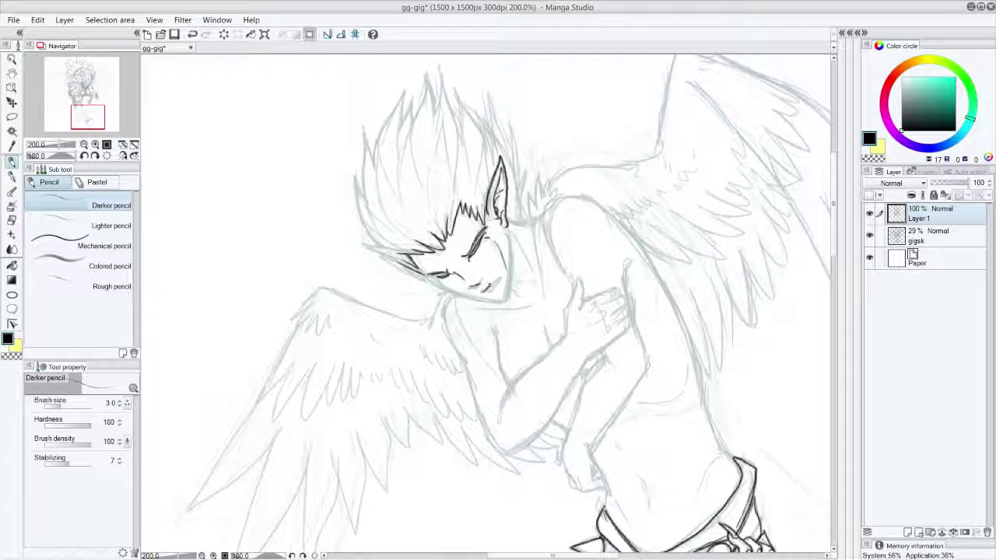
drag(484, 289, 502, 277)
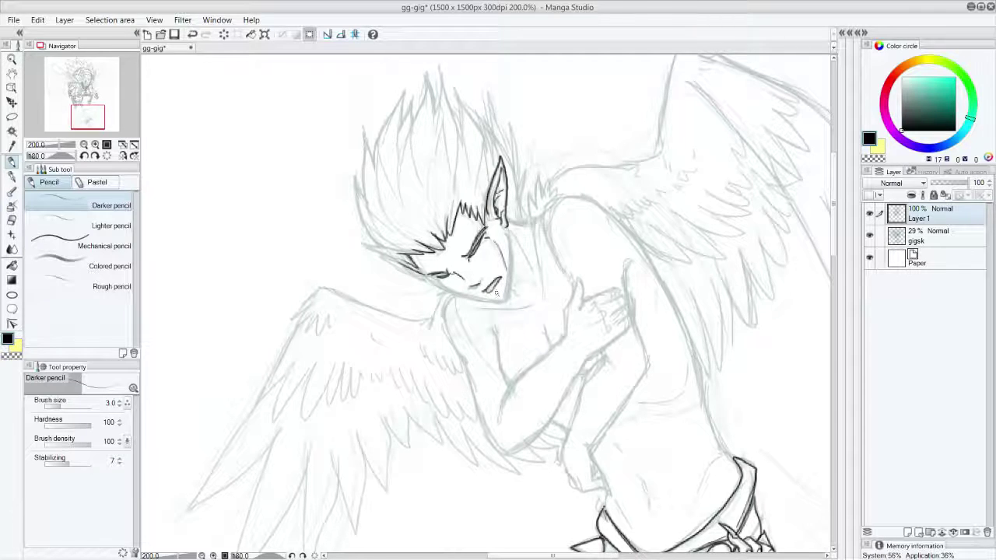
key(ctrl+z)
Outline the small figure's jaw and cheek down to the pointed chin, and add the far pointed ear.
drag(430, 277, 504, 300)
drag(506, 232, 513, 261)
key(ctrl+z)
key(ctrl+z)
key(ctrl+z)
drag(508, 266, 507, 299)
key(ctrl+z)
drag(506, 232, 507, 300)
key(ctrl+z)
key(ctrl+z)
key(ctrl+z)
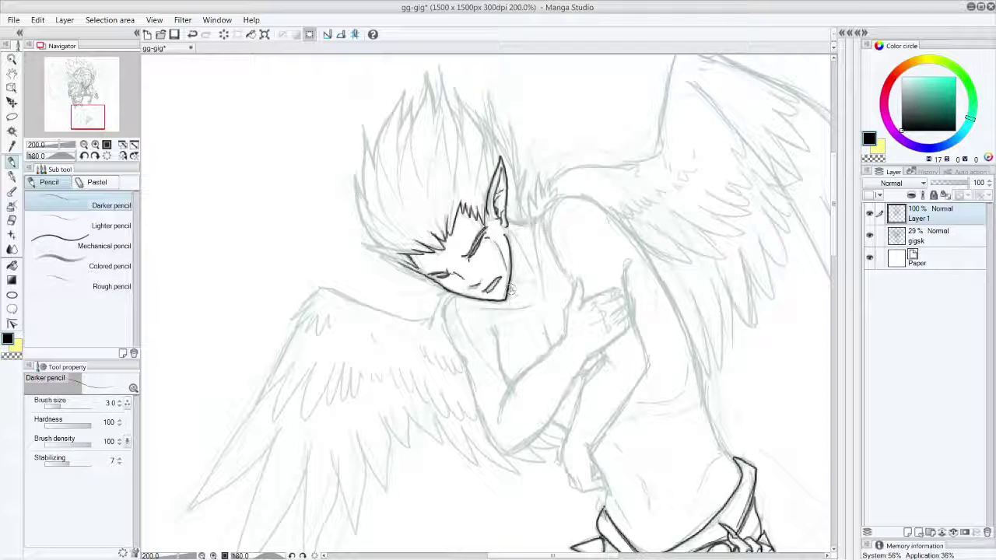
mouse_move(410, 264)
mouse_down()
mouse_move(388, 269)
mouse_move(430, 279)
mouse_up()
drag(400, 269, 420, 276)
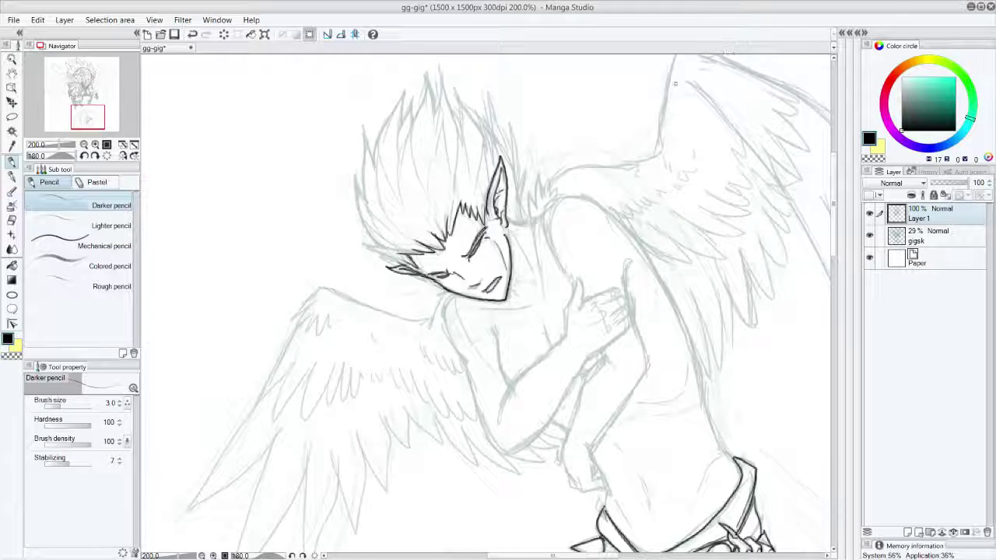
Draw the neck lines, both shoulder contours, the collarbone and the curved inner line between the arm and chest.
mouse_move(504, 297)
mouse_down()
mouse_move(522, 288)
mouse_move(514, 232)
mouse_move(532, 232)
mouse_move(558, 265)
mouse_up()
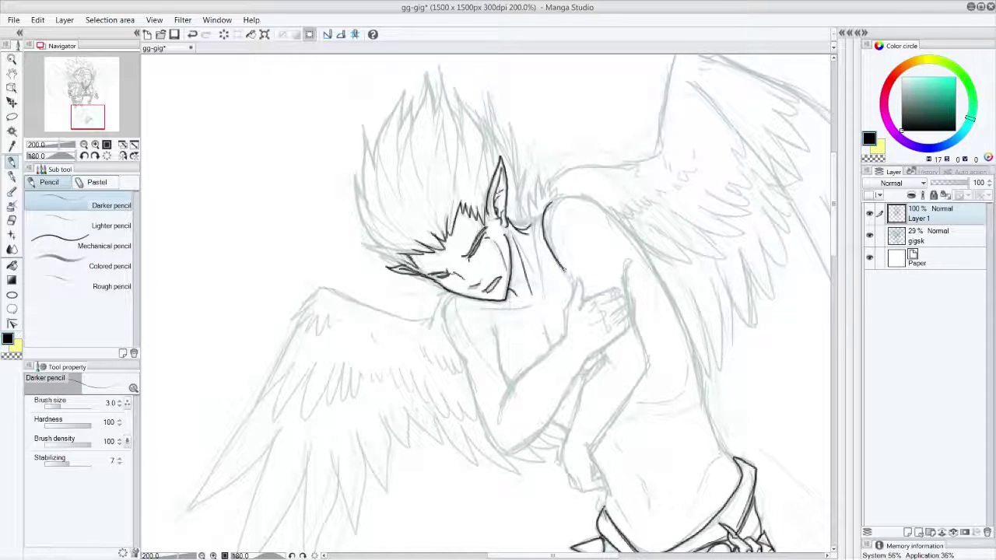
mouse_move(443, 296)
mouse_down()
mouse_move(460, 349)
mouse_move(456, 341)
mouse_move(494, 337)
mouse_move(500, 372)
mouse_up()
click(493, 333)
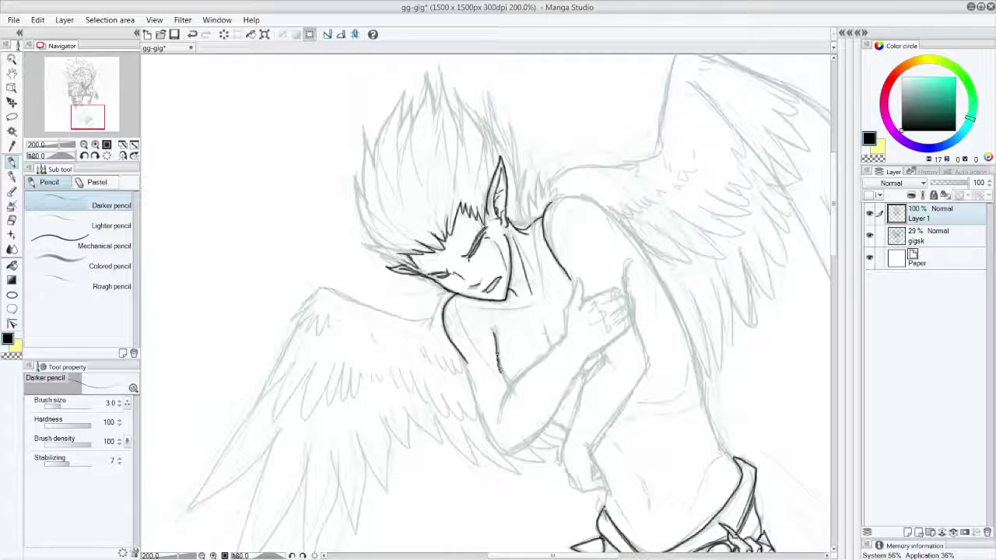
key(ctrl+z)
drag(493, 332, 508, 385)
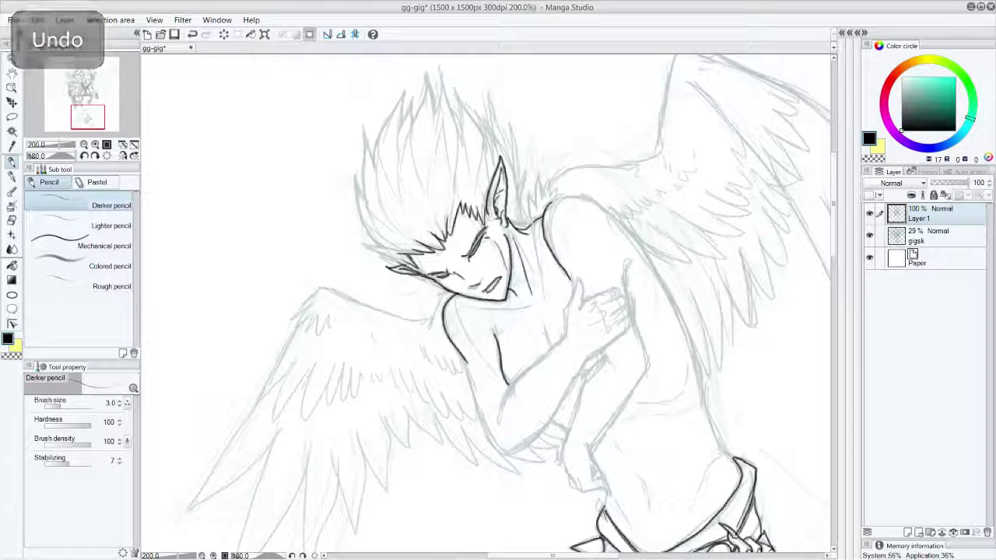
key(ctrl+z)
mouse_move(477, 309)
mouse_down()
mouse_move(534, 307)
mouse_move(544, 251)
mouse_up()
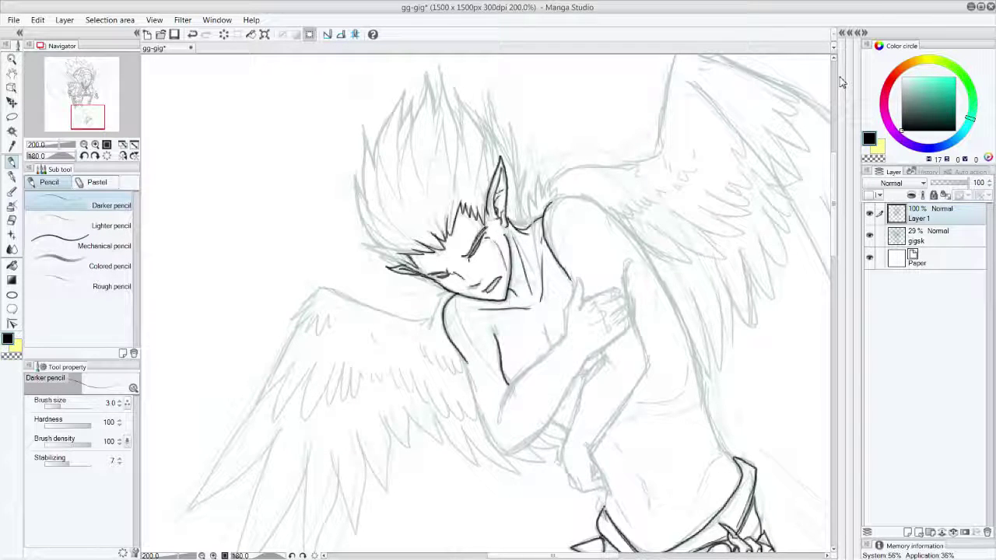
Draw the thumb and upper fingers of the hand gripping the opposite upper arm.
mouse_move(563, 339)
mouse_down()
mouse_move(582, 278)
mouse_move(621, 288)
mouse_move(593, 300)
mouse_move(628, 298)
mouse_move(608, 315)
mouse_move(624, 306)
mouse_move(613, 340)
mouse_up()
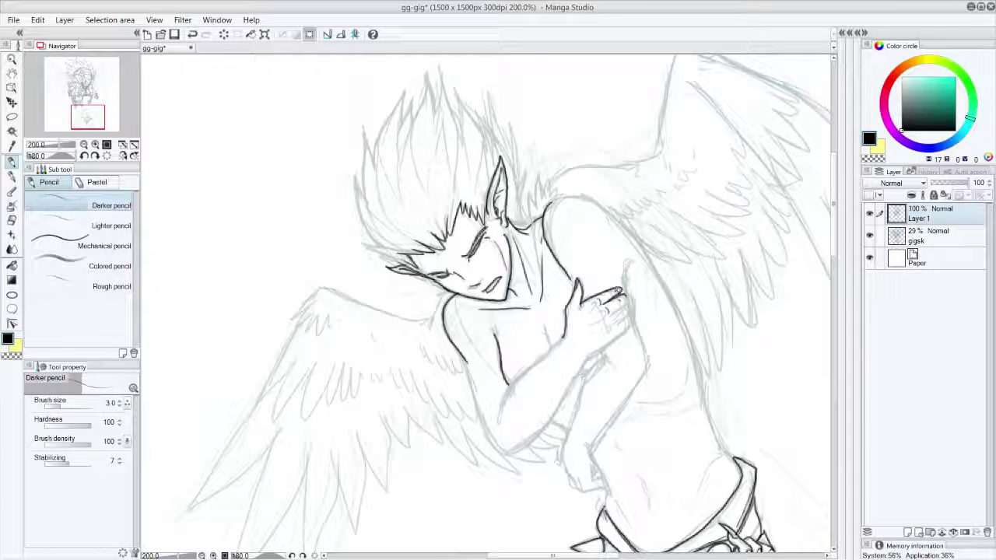
drag(618, 289, 629, 305)
key(ctrl+z)
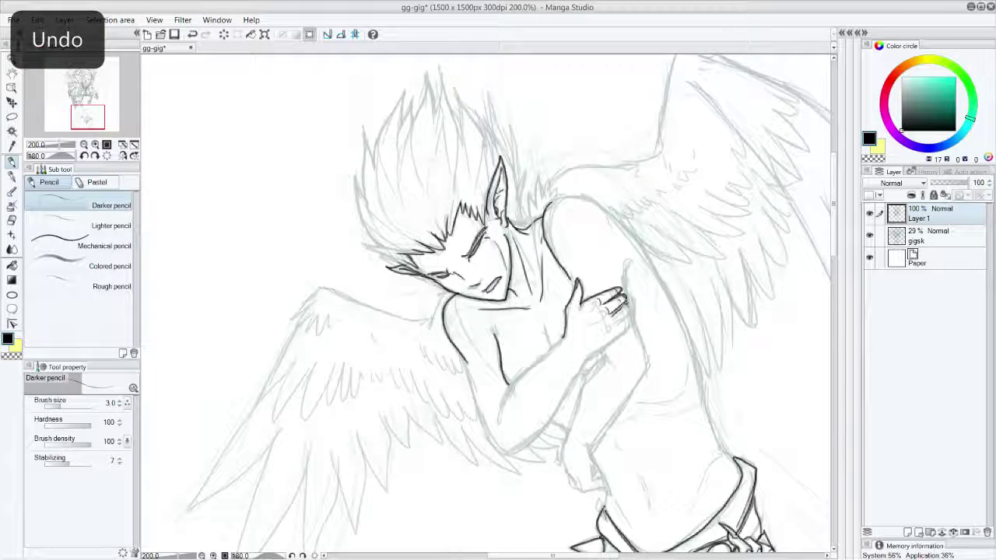
drag(620, 317, 626, 327)
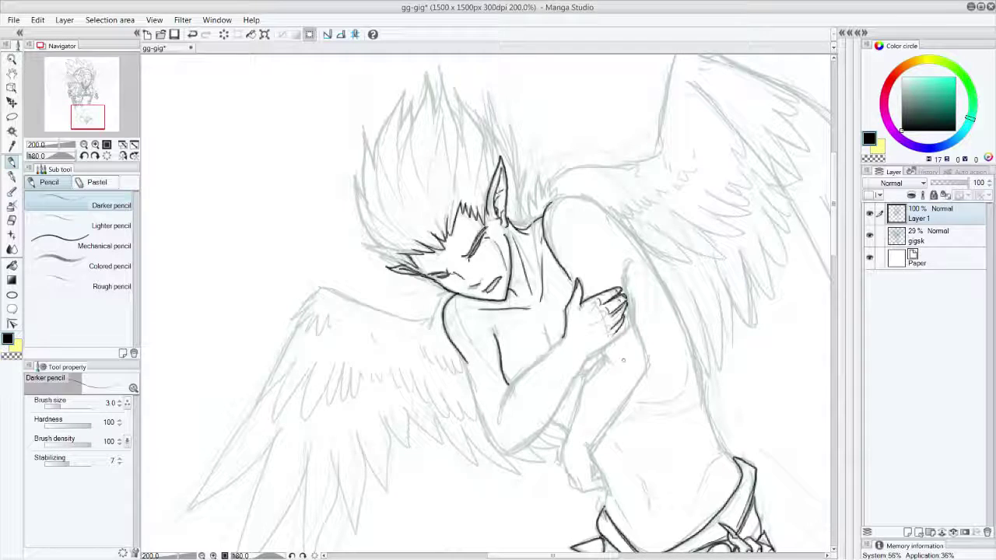
key(ctrl+z)
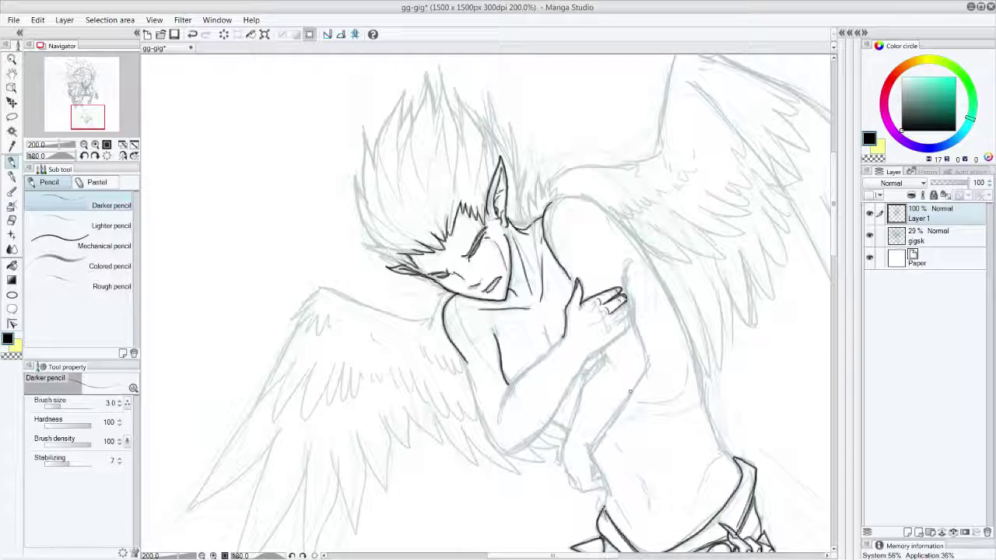
Outline the raised forearm and the gripping hand's lower fingers, add the chest crease, and draw the other forearm's inner edge toward the wrist.
drag(564, 336, 508, 386)
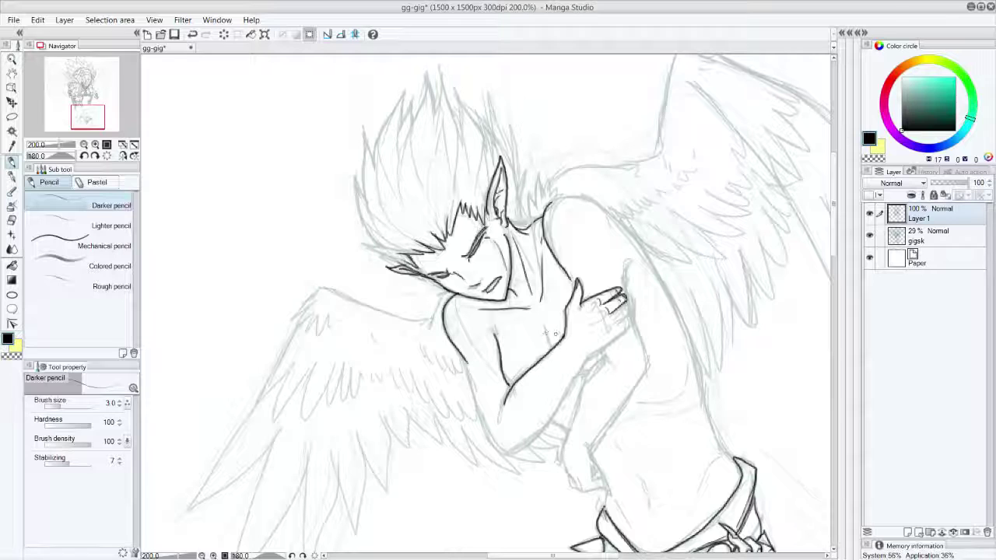
drag(545, 322, 551, 350)
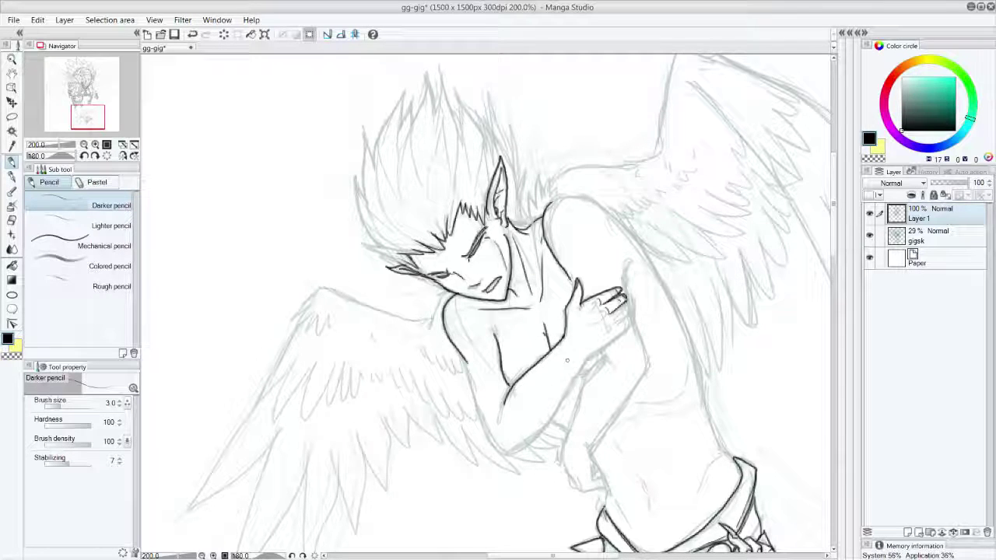
drag(569, 278, 574, 288)
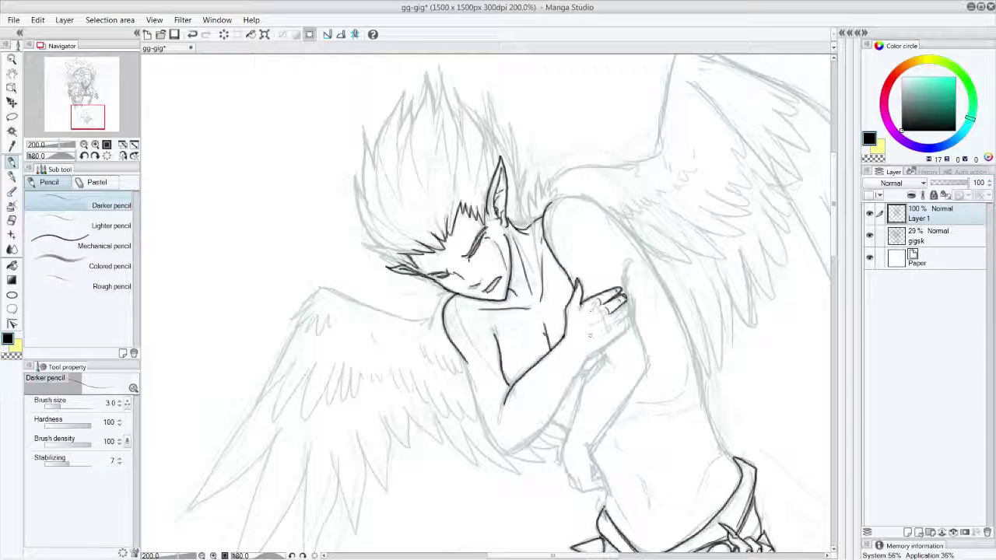
mouse_move(577, 377)
mouse_down()
mouse_move(628, 304)
mouse_move(610, 333)
mouse_up()
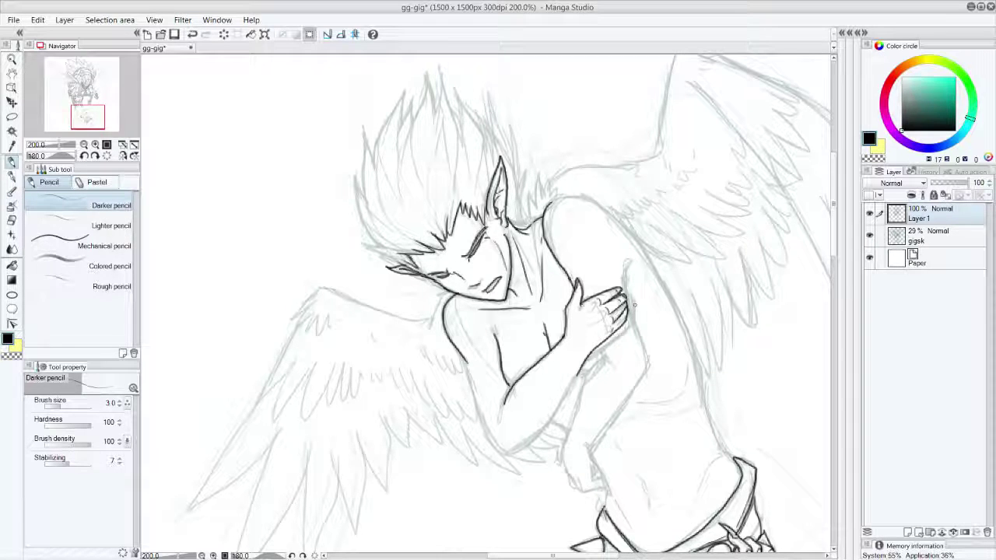
mouse_move(586, 355)
mouse_down()
mouse_move(598, 503)
mouse_move(602, 343)
mouse_up()
drag(601, 344, 561, 451)
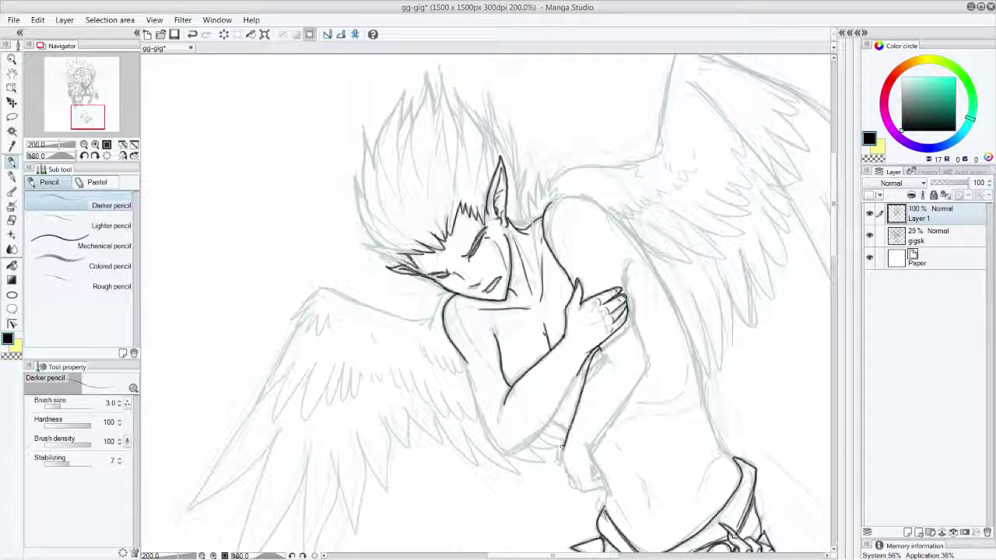
Outline the lowered forearm's outer edge and armpit line, and close the raised arm's elbow with the short chest line below it.
mouse_move(627, 305)
mouse_down()
mouse_move(638, 358)
mouse_move(589, 452)
mouse_up()
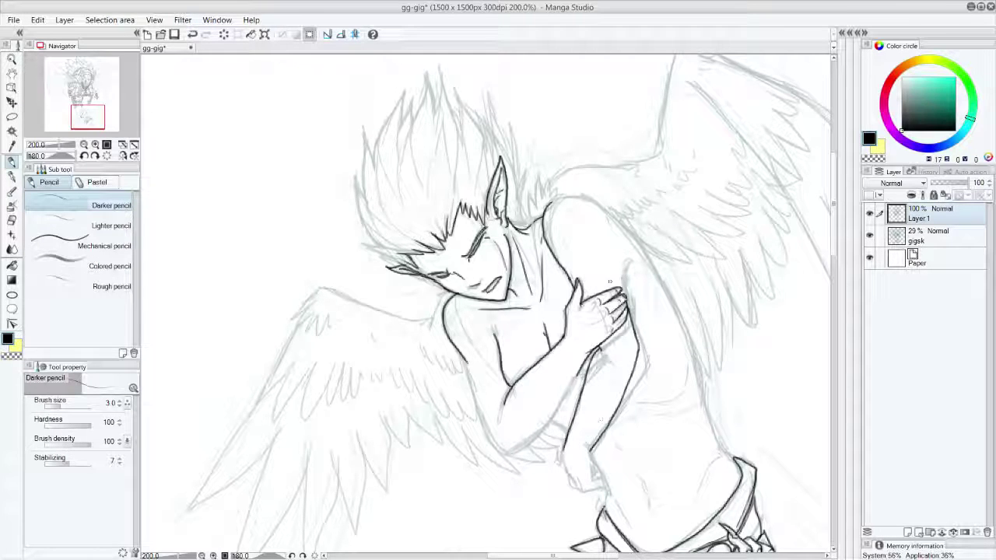
drag(623, 294, 619, 250)
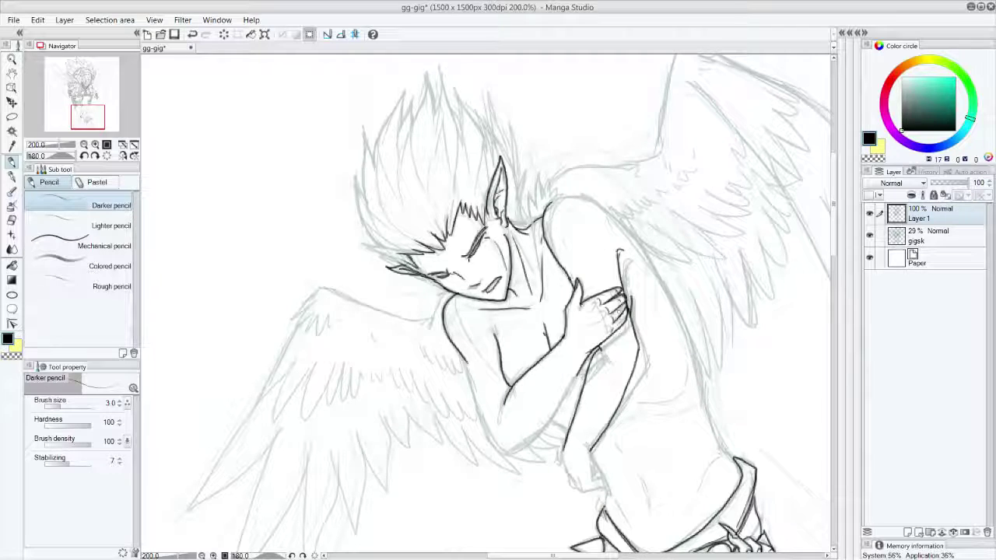
key(ctrl+z)
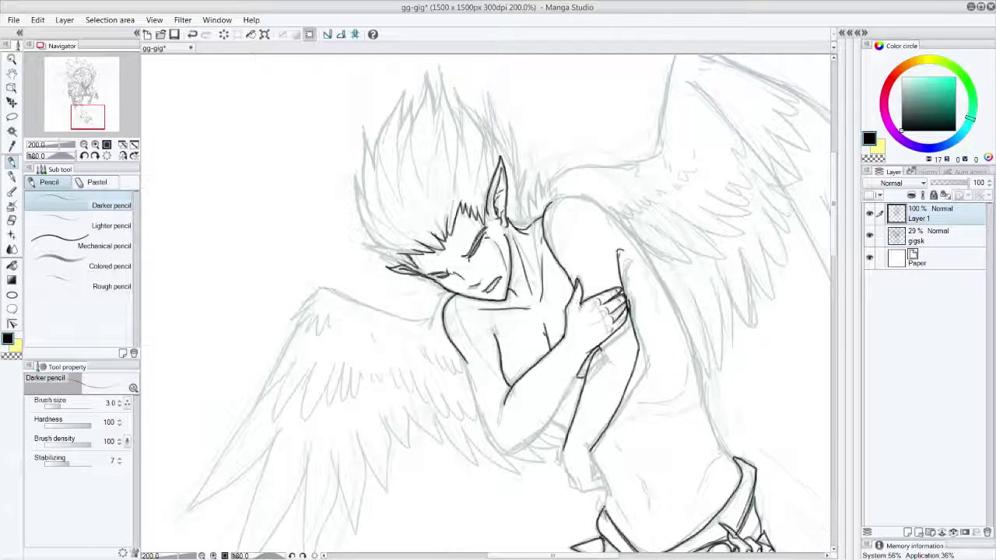
mouse_move(579, 374)
mouse_down()
mouse_move(550, 419)
mouse_move(506, 451)
mouse_up()
drag(461, 355, 504, 449)
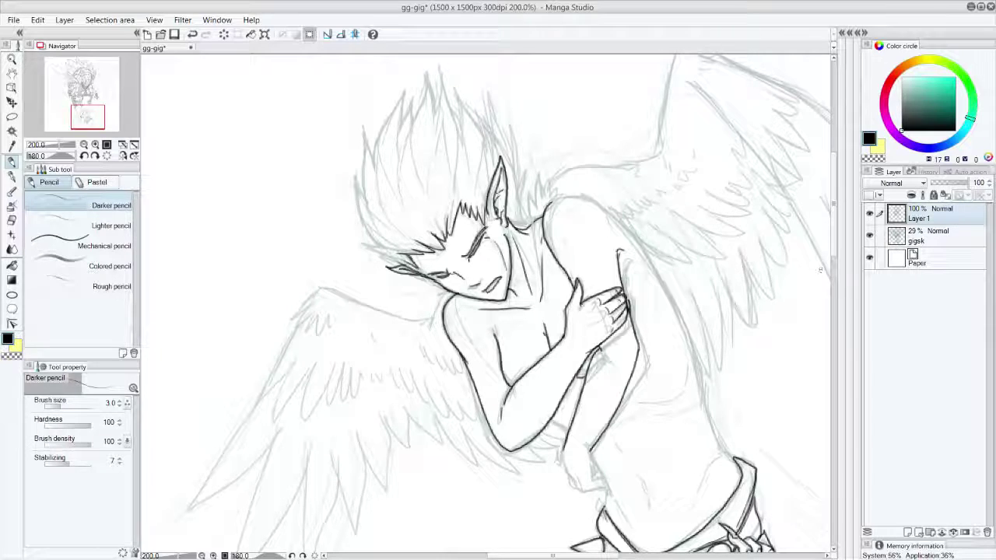
drag(549, 421, 568, 430)
Draw the small figure's near waist edge beside the wrist and add the abdomen and hip contour lines above the belt.
drag(836, 257, 837, 285)
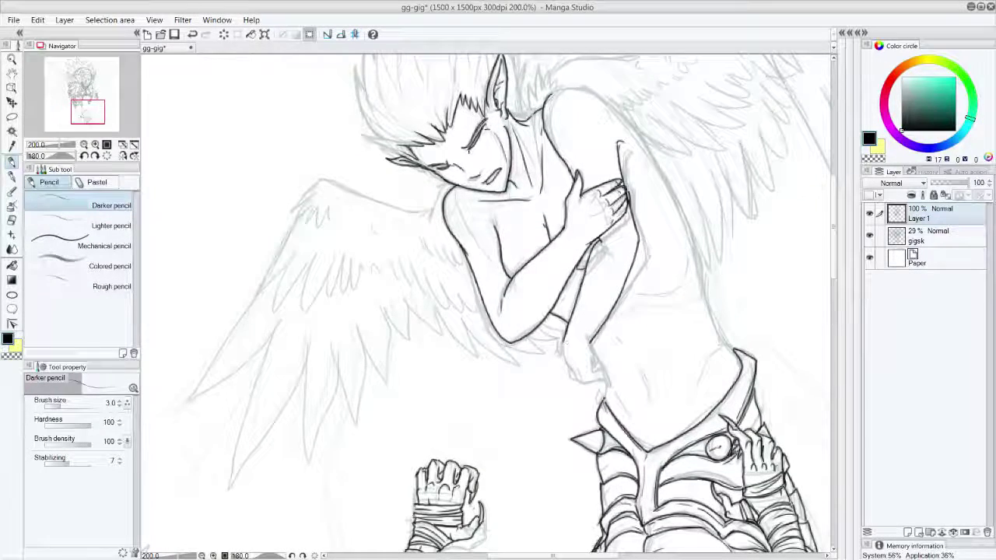
mouse_move(590, 341)
mouse_down()
mouse_move(594, 374)
mouse_move(599, 361)
mouse_move(610, 390)
mouse_up()
drag(611, 322, 616, 335)
drag(619, 336, 625, 350)
mouse_move(638, 367)
mouse_down()
mouse_move(648, 395)
mouse_move(628, 415)
mouse_up()
drag(690, 402, 720, 349)
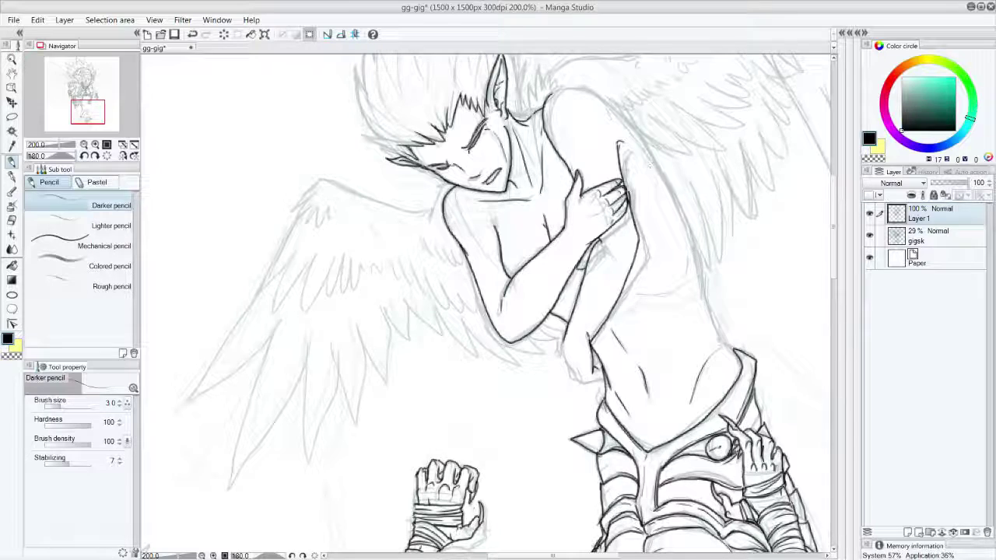
Outline the small figure's back from shoulder to belt with short rib marks, and draw the rounded shoulder contour.
mouse_move(639, 144)
mouse_down()
mouse_move(684, 215)
mouse_move(671, 271)
mouse_move(675, 245)
mouse_up()
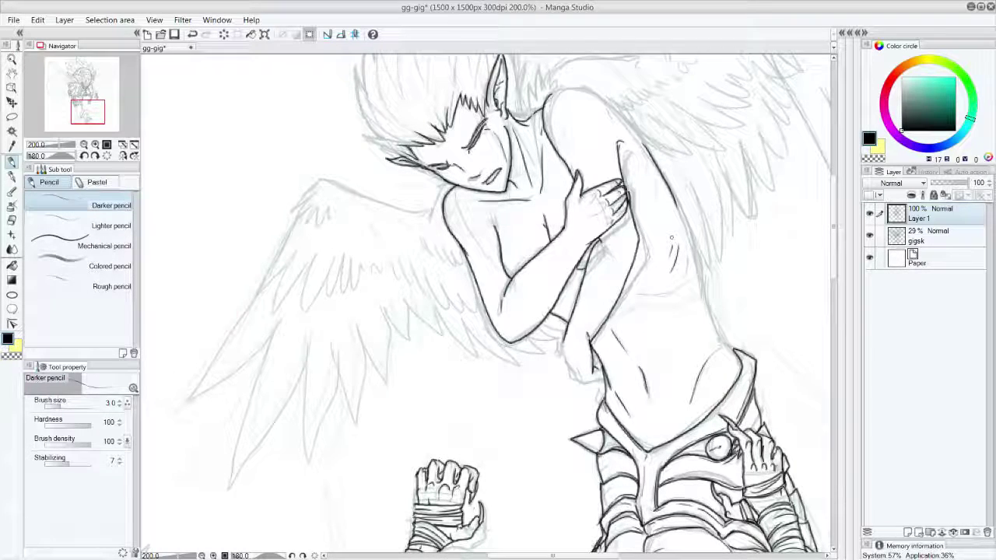
mouse_move(676, 198)
mouse_down()
mouse_move(701, 288)
mouse_move(738, 360)
mouse_up()
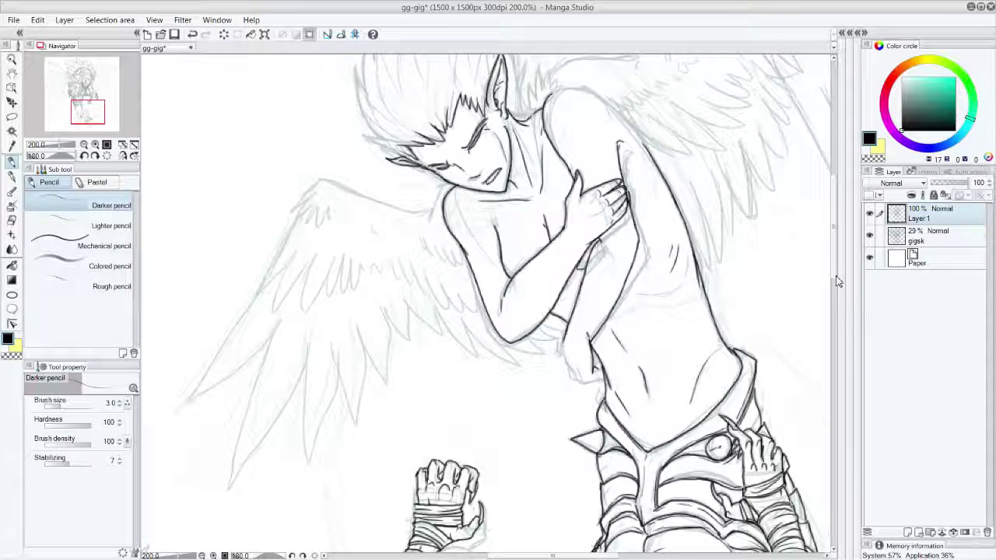
drag(835, 269, 836, 248)
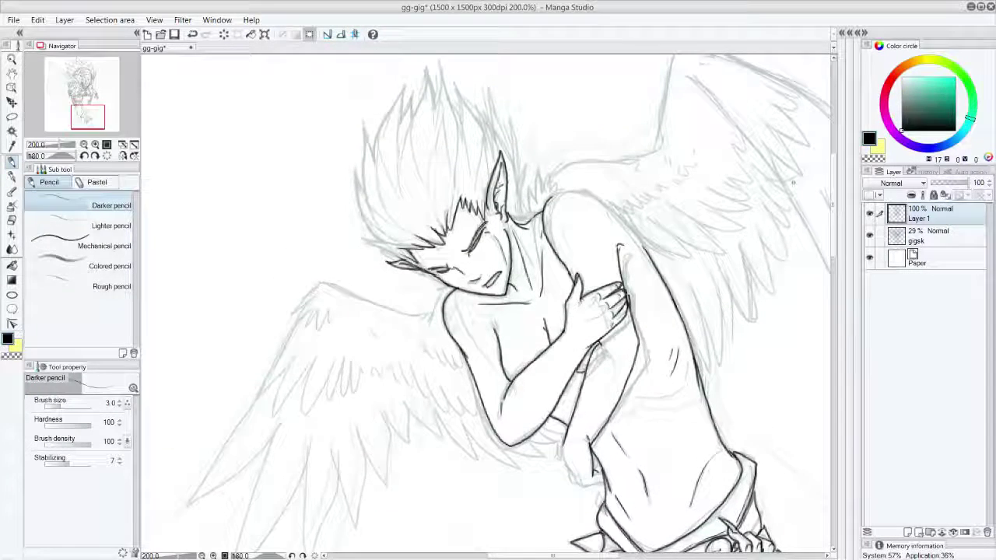
mouse_move(546, 202)
mouse_down()
mouse_move(586, 194)
mouse_move(645, 250)
mouse_up()
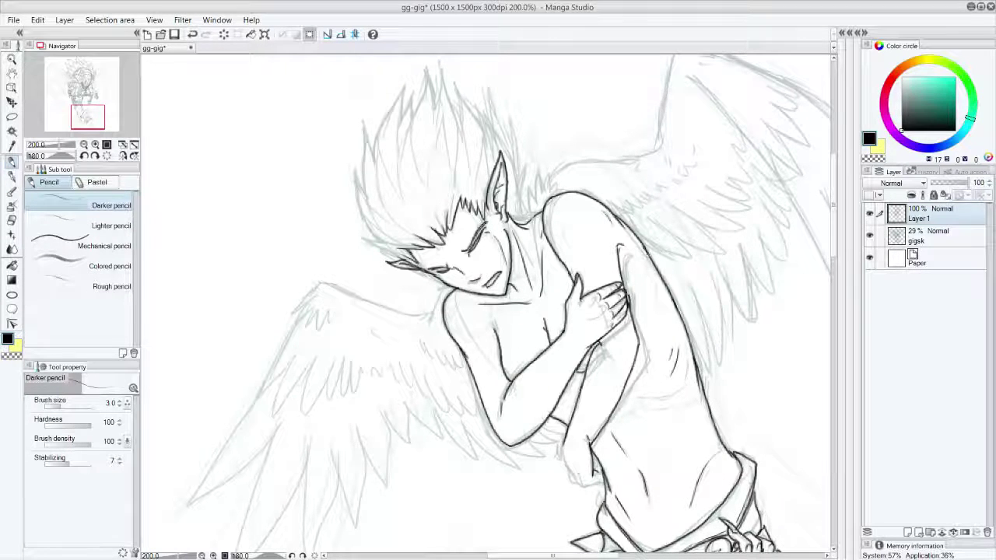
key(ctrl+z)
drag(612, 218, 652, 264)
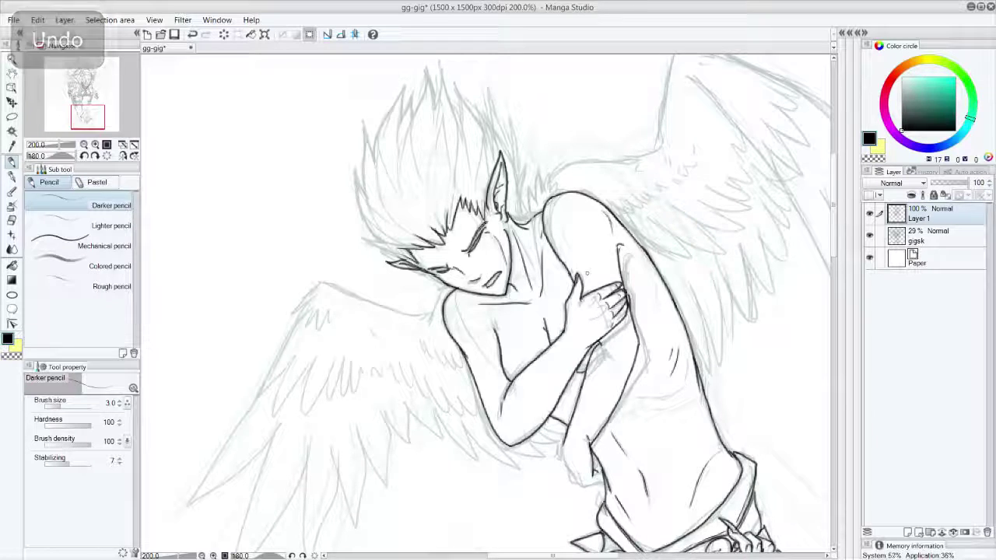
key(ctrl+z)
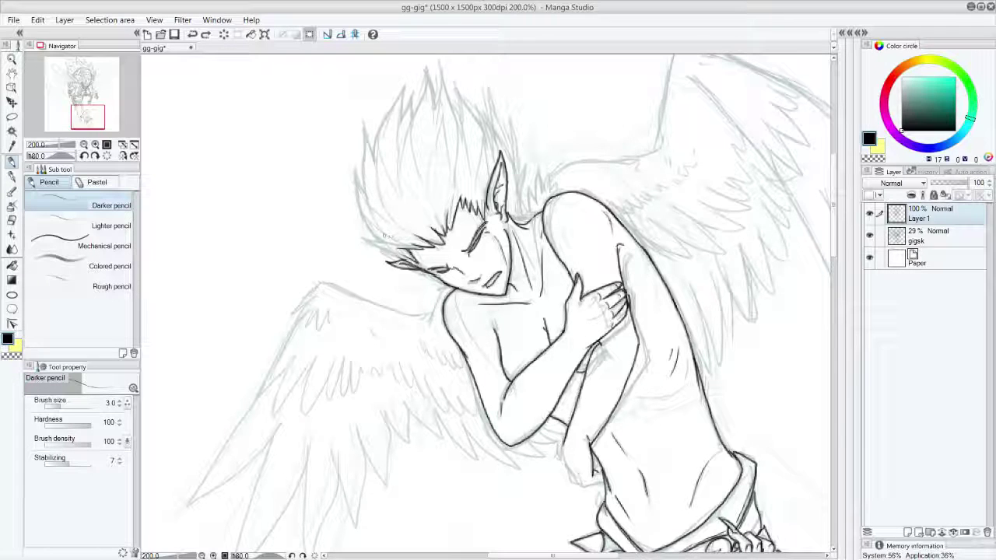
Draw the tall spiky hair locks over the forehead and crown, with inner strand lines.
drag(413, 258, 419, 271)
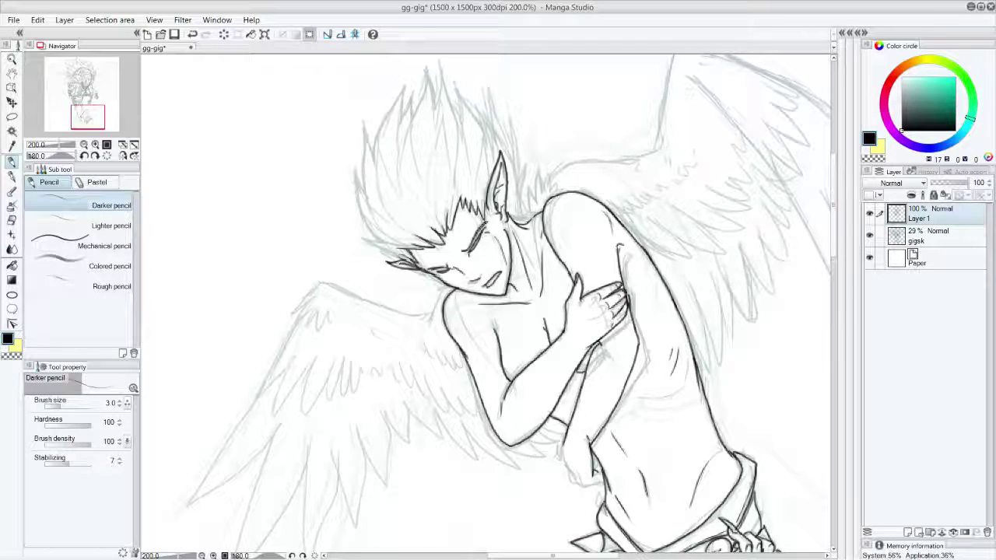
mouse_move(408, 262)
mouse_down()
mouse_move(361, 232)
mouse_move(390, 248)
mouse_move(358, 176)
mouse_move(376, 216)
mouse_move(363, 121)
mouse_move(374, 151)
mouse_move(404, 81)
mouse_move(400, 144)
mouse_move(427, 71)
mouse_move(436, 109)
mouse_move(414, 89)
mouse_move(402, 132)
mouse_move(435, 130)
mouse_move(442, 71)
mouse_move(468, 165)
mouse_move(456, 168)
mouse_move(444, 109)
mouse_move(434, 145)
mouse_move(400, 179)
mouse_up()
drag(408, 119, 414, 148)
mouse_move(413, 145)
mouse_down()
mouse_move(422, 176)
mouse_move(403, 204)
mouse_up()
mouse_move(405, 188)
mouse_down()
mouse_move(395, 190)
mouse_move(377, 146)
mouse_move(397, 227)
mouse_move(371, 213)
mouse_move(392, 242)
mouse_up()
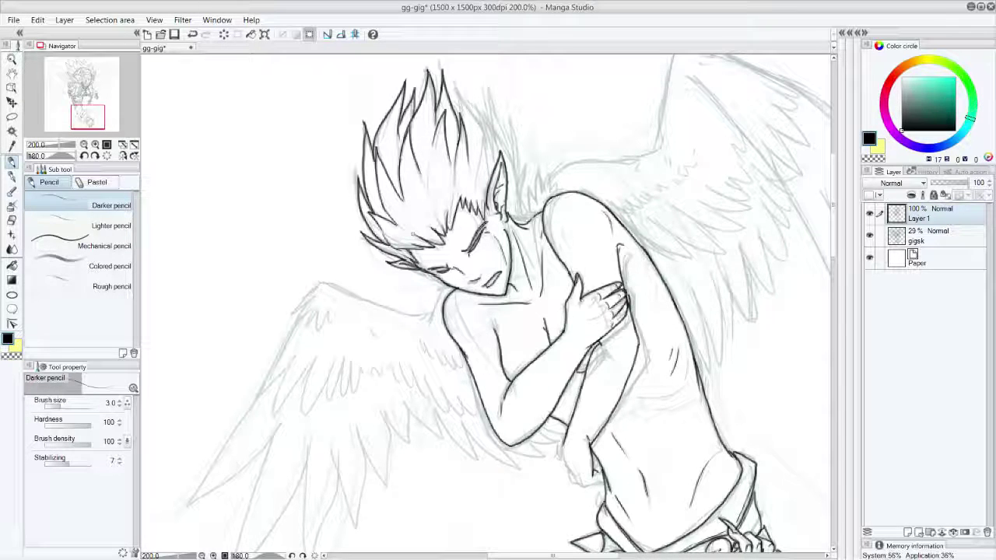
drag(433, 139, 431, 182)
Finish the spiky hair at the back of the head, with locks overlapping the near pointed ear.
mouse_move(458, 86)
mouse_down()
mouse_move(465, 126)
mouse_move(489, 144)
mouse_up()
mouse_move(520, 222)
mouse_down()
mouse_move(520, 160)
mouse_move(510, 182)
mouse_up()
mouse_move(498, 114)
mouse_down()
mouse_move(510, 148)
mouse_move(495, 167)
mouse_up()
drag(481, 100, 482, 201)
mouse_move(490, 161)
mouse_down()
mouse_move(481, 191)
mouse_move(471, 190)
mouse_up()
mouse_move(472, 147)
mouse_down()
mouse_move(476, 196)
mouse_move(459, 200)
mouse_up()
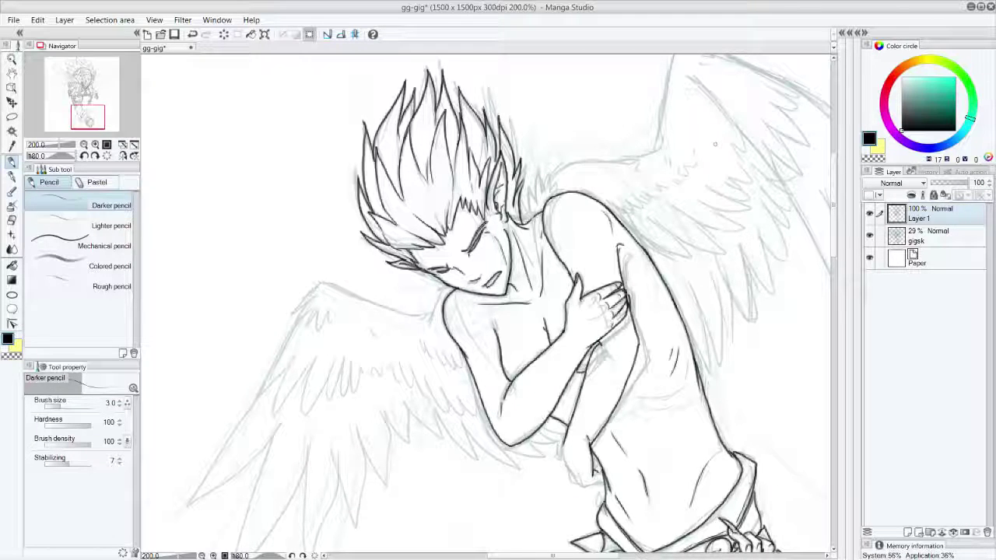
Outline the lowered hand and its curled fingers resting against the waist.
mouse_move(94, 119)
mouse_down()
mouse_move(102, 115)
mouse_move(90, 109)
mouse_up()
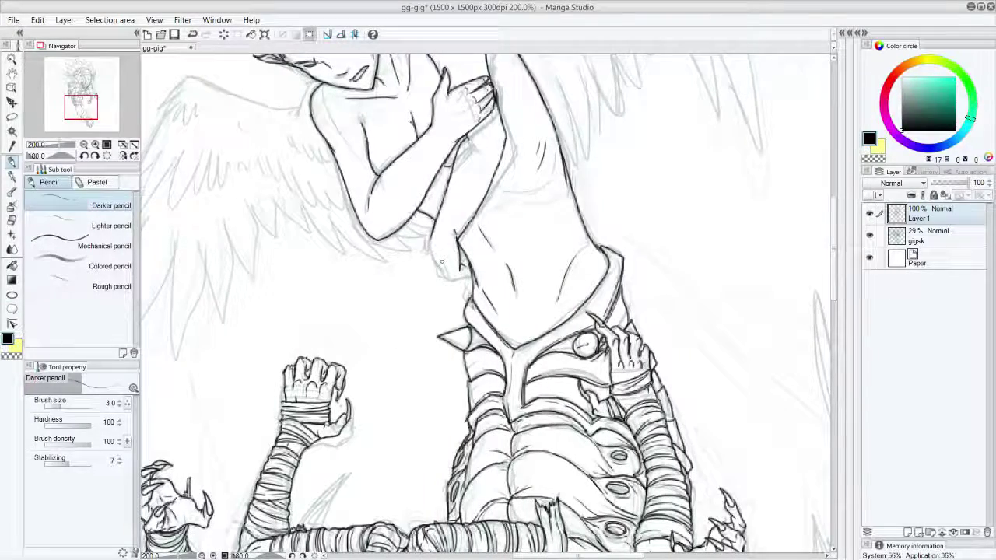
mouse_move(432, 237)
mouse_down()
mouse_move(447, 280)
mouse_move(476, 285)
mouse_move(463, 268)
mouse_up()
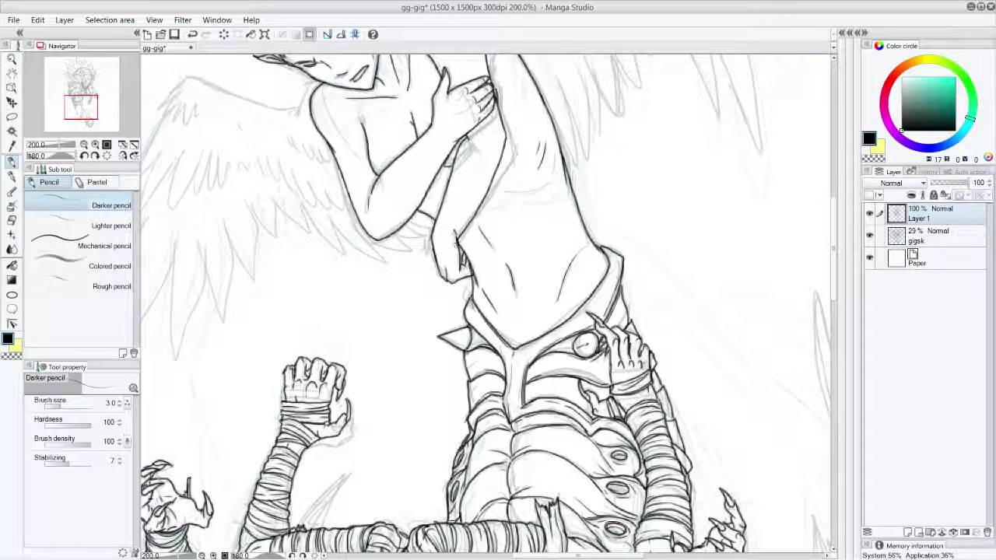
mouse_move(433, 240)
mouse_down()
mouse_move(438, 269)
mouse_move(434, 243)
mouse_up()
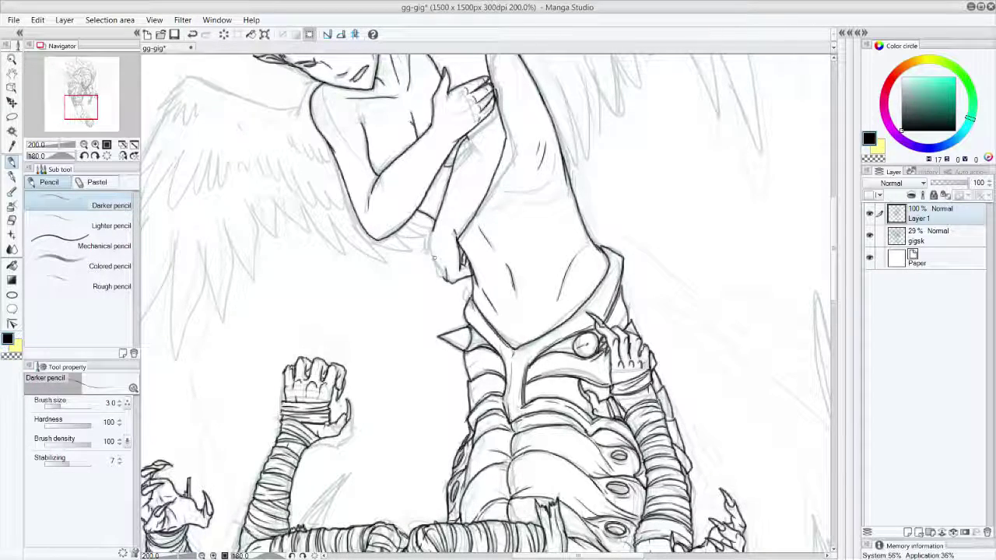
drag(433, 241, 448, 283)
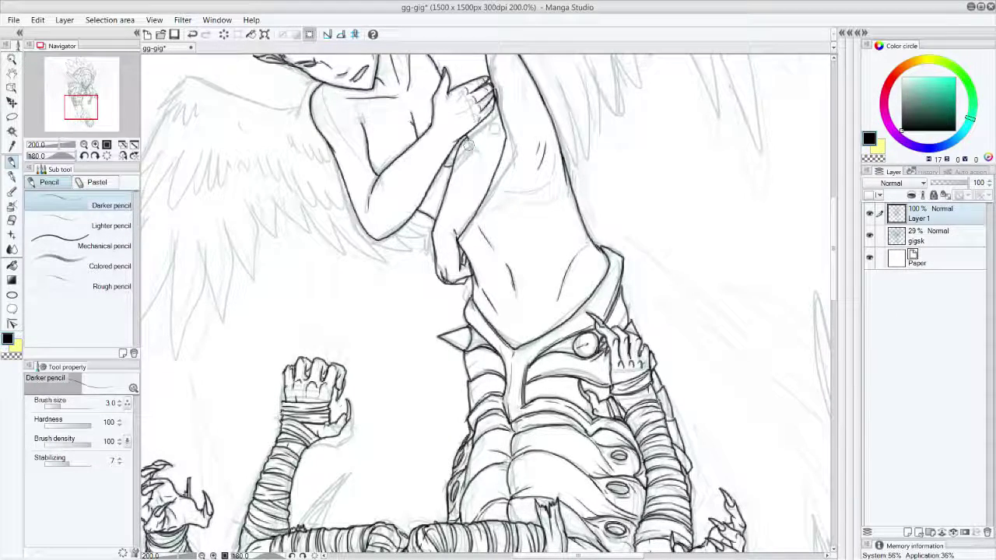
Erase the lowered forearm's outer edge and redraw it with a more defined elbow, cleaning up the line into the hand.
drag(467, 226, 507, 134)
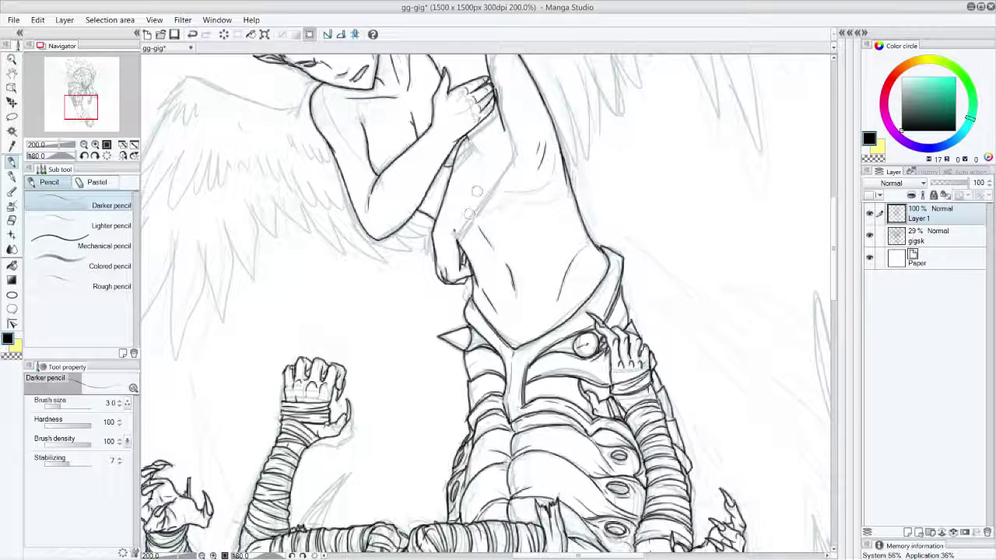
drag(506, 126, 457, 241)
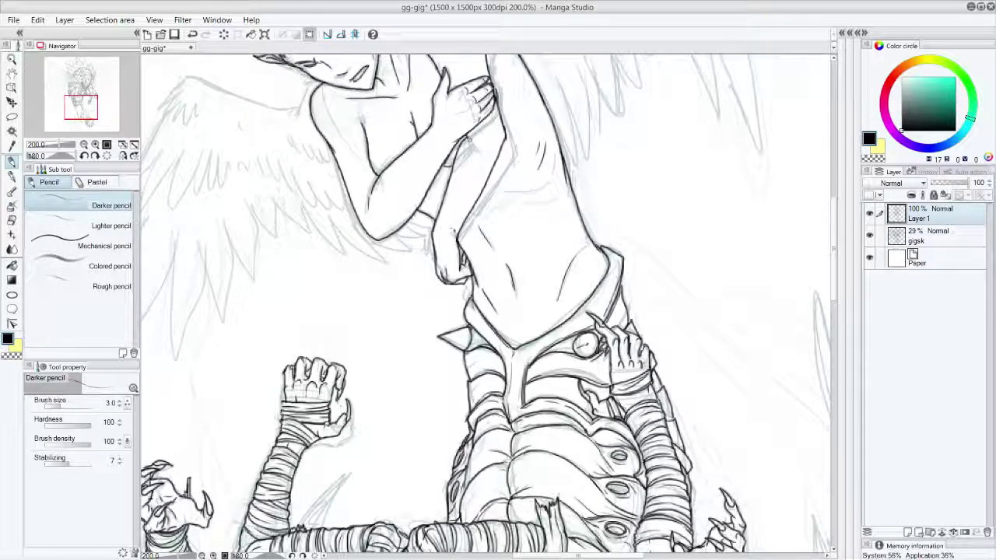
scroll(834, 298, up, 4)
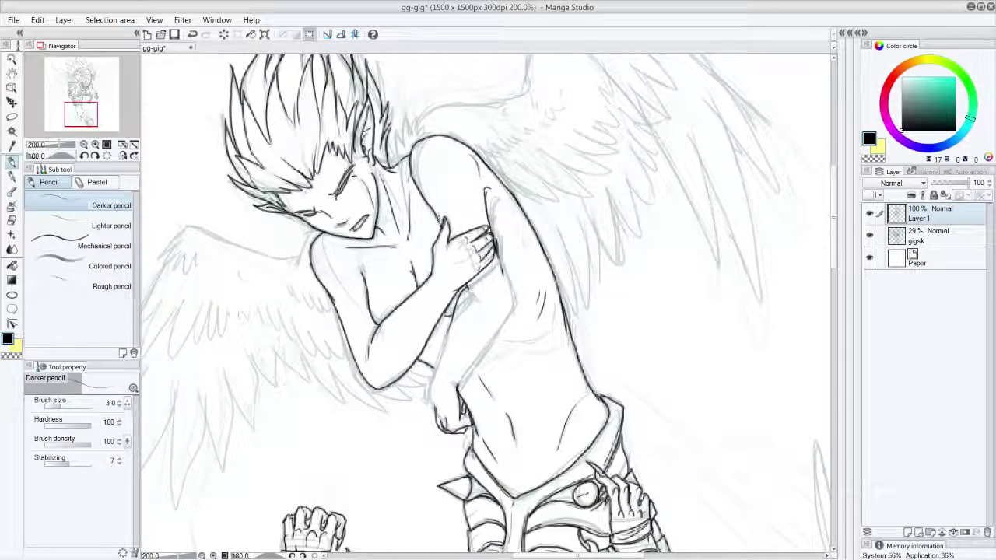
mouse_move(450, 319)
mouse_down()
mouse_move(433, 386)
mouse_move(443, 428)
mouse_up()
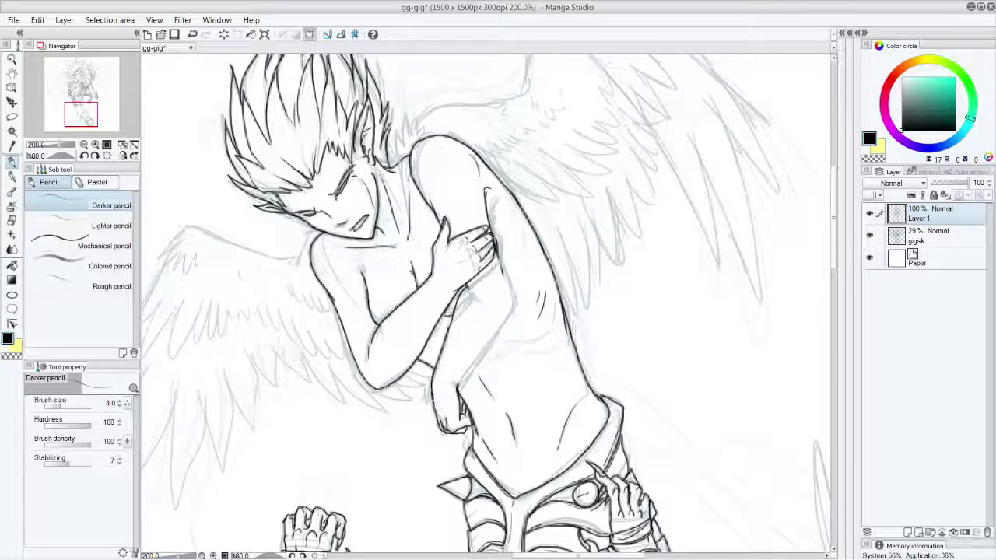
mouse_move(458, 390)
mouse_down()
mouse_move(504, 319)
mouse_move(509, 276)
mouse_move(498, 321)
mouse_move(506, 325)
mouse_move(514, 288)
mouse_up()
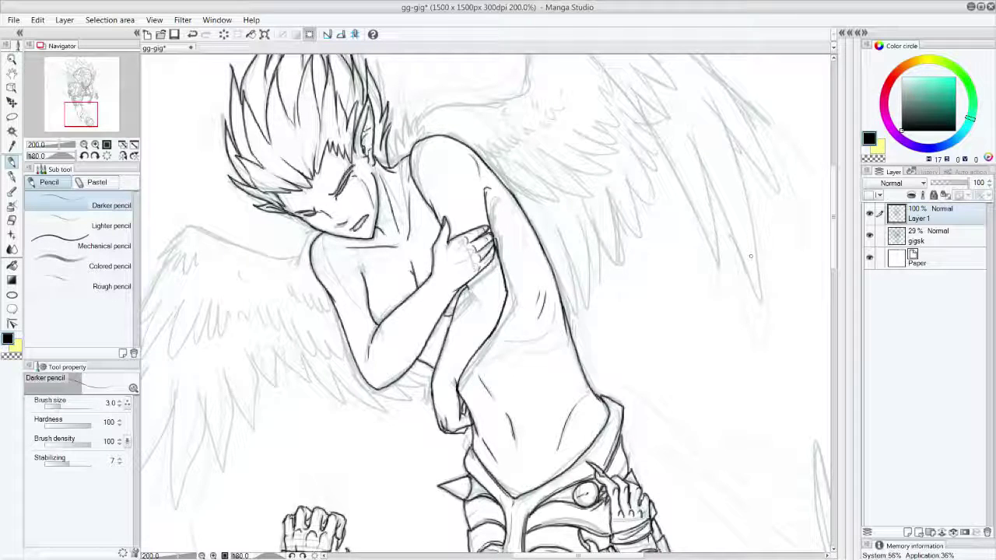
Add spiky tufts behind the neck, and outline the far wing's peak with its upper layer of pointed feathers.
mouse_move(396, 165)
mouse_down()
mouse_move(393, 147)
mouse_move(409, 121)
mouse_move(431, 130)
mouse_up()
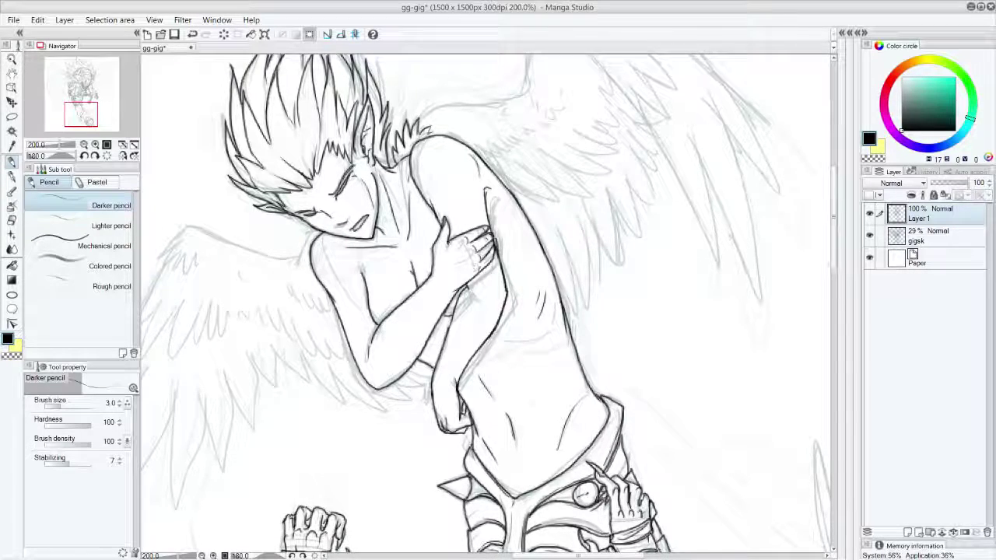
drag(834, 257, 834, 244)
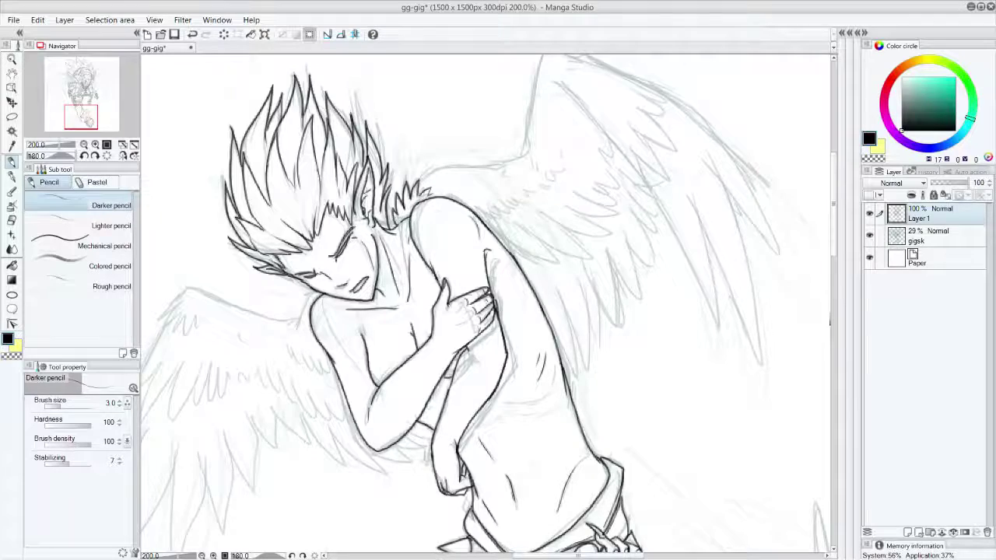
drag(538, 556, 544, 555)
key(ctrl+z)
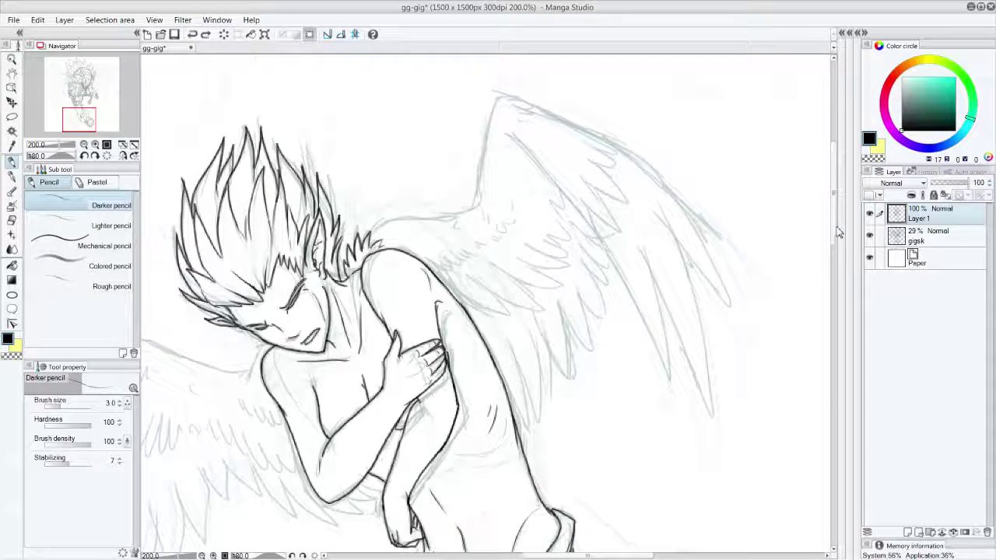
mouse_move(507, 134)
mouse_down()
mouse_move(588, 225)
mouse_move(615, 228)
mouse_up()
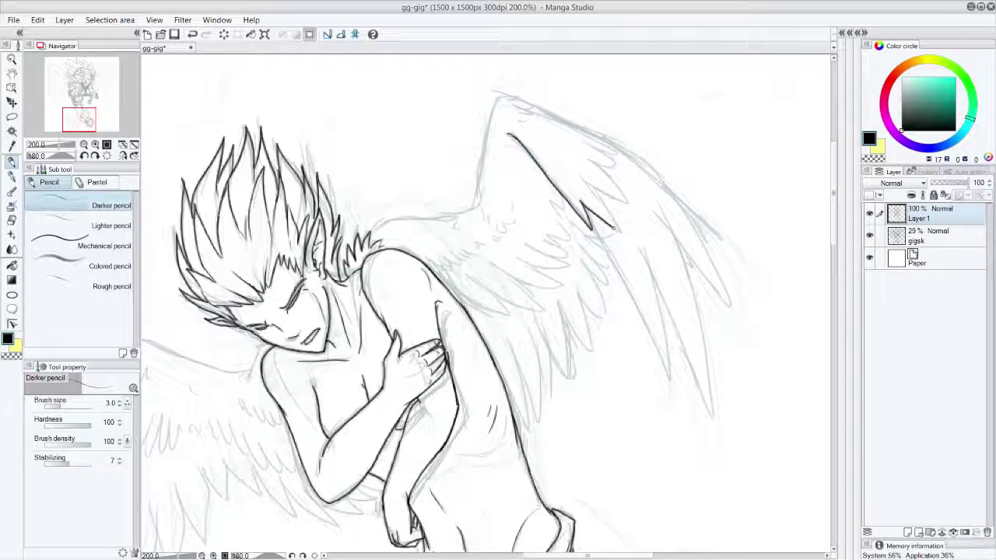
mouse_move(585, 180)
mouse_down()
mouse_move(628, 204)
mouse_move(588, 153)
mouse_up()
mouse_move(499, 95)
mouse_down()
mouse_move(540, 106)
mouse_move(517, 111)
mouse_move(528, 121)
mouse_move(580, 119)
mouse_move(606, 168)
mouse_up()
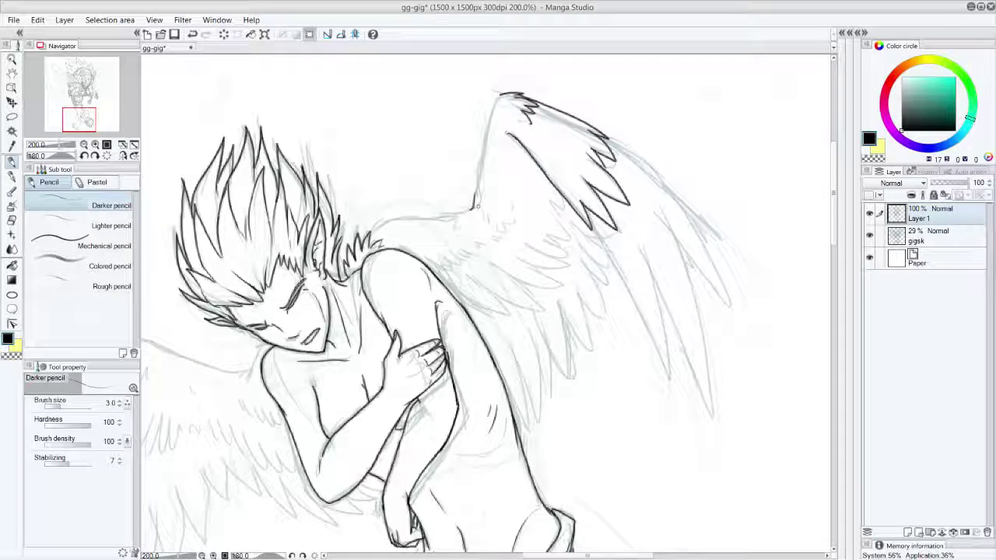
drag(472, 207, 499, 95)
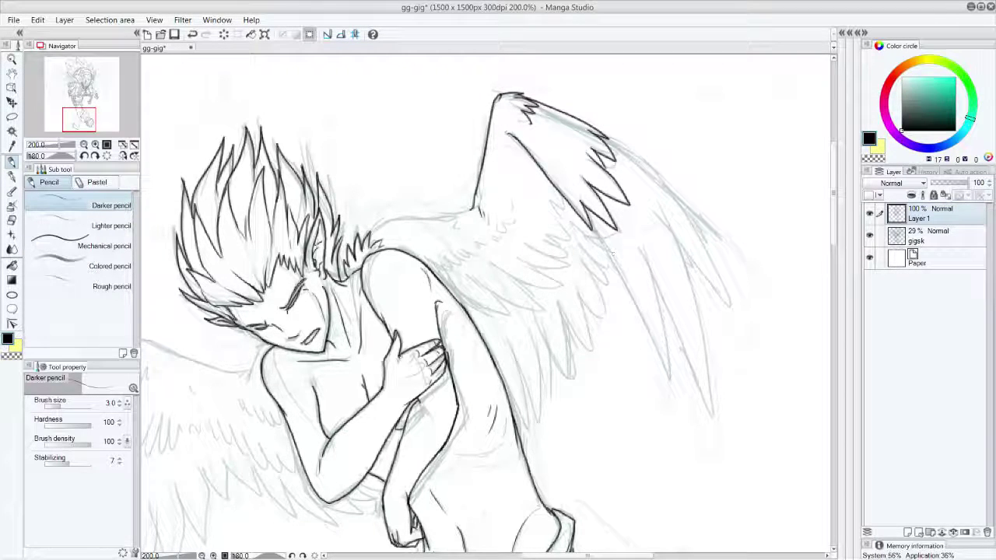
Draw the long pointed flight feathers along the far wing's outer edge and tip.
mouse_move(605, 229)
mouse_down()
mouse_move(674, 375)
mouse_move(636, 241)
mouse_move(711, 406)
mouse_move(698, 304)
mouse_move(666, 220)
mouse_move(714, 286)
mouse_move(696, 230)
mouse_move(660, 177)
mouse_move(608, 138)
mouse_up()
mouse_move(658, 170)
mouse_down()
mouse_move(717, 245)
mouse_move(654, 169)
mouse_up()
drag(714, 245, 687, 214)
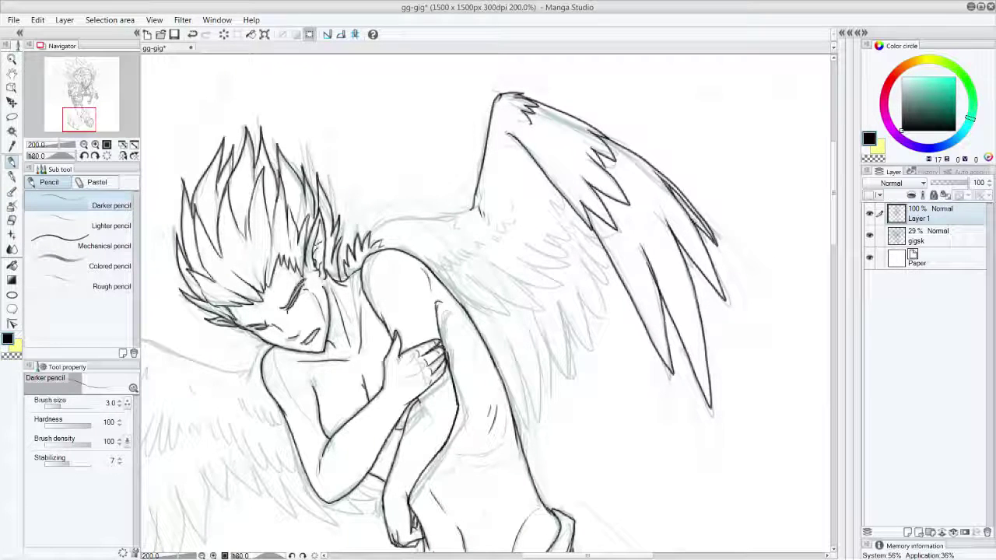
key(ctrl+z)
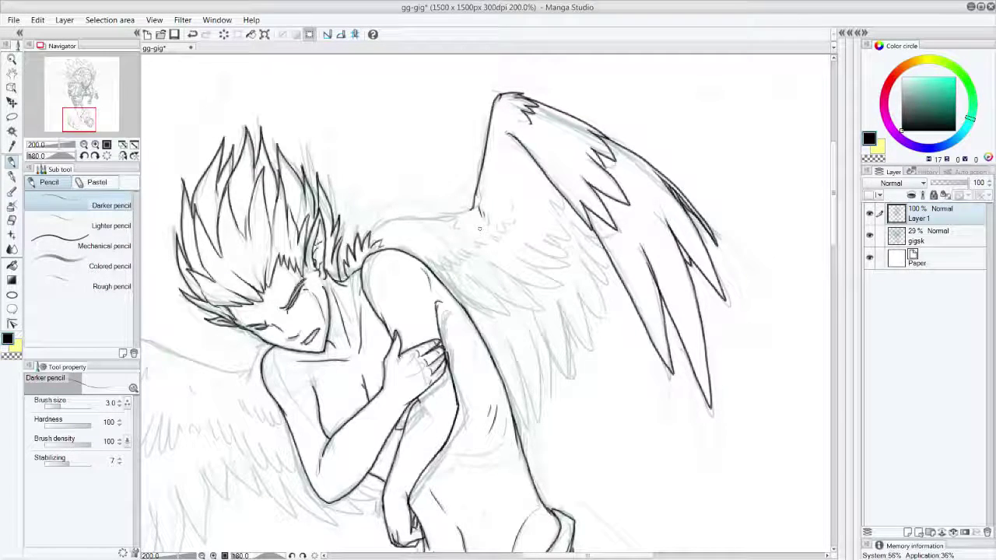
Draw the far wing's middle and short inner feather rows, and outline its leading edge from the shoulder to the bend.
mouse_move(455, 290)
mouse_down()
mouse_move(477, 310)
mouse_move(509, 314)
mouse_move(484, 271)
mouse_move(511, 302)
mouse_move(539, 308)
mouse_up()
mouse_move(539, 308)
mouse_down()
mouse_move(487, 256)
mouse_move(558, 286)
mouse_up()
mouse_move(506, 248)
mouse_down()
mouse_move(559, 284)
mouse_move(542, 268)
mouse_move(566, 270)
mouse_up()
mouse_move(545, 235)
mouse_down()
mouse_move(568, 257)
mouse_move(562, 224)
mouse_up()
mouse_move(535, 187)
mouse_down()
mouse_move(562, 215)
mouse_move(571, 204)
mouse_up()
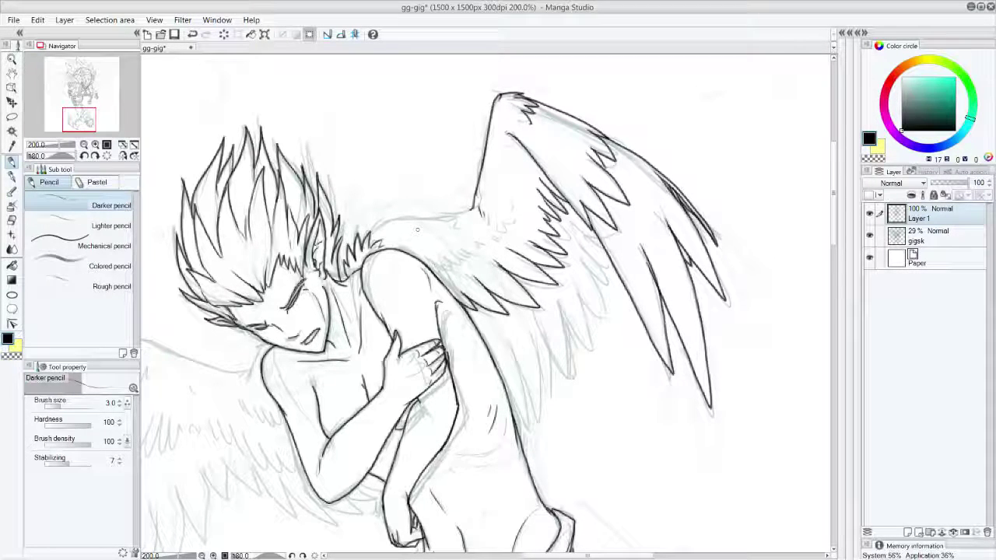
mouse_move(364, 232)
mouse_down()
mouse_move(440, 213)
mouse_move(481, 190)
mouse_up()
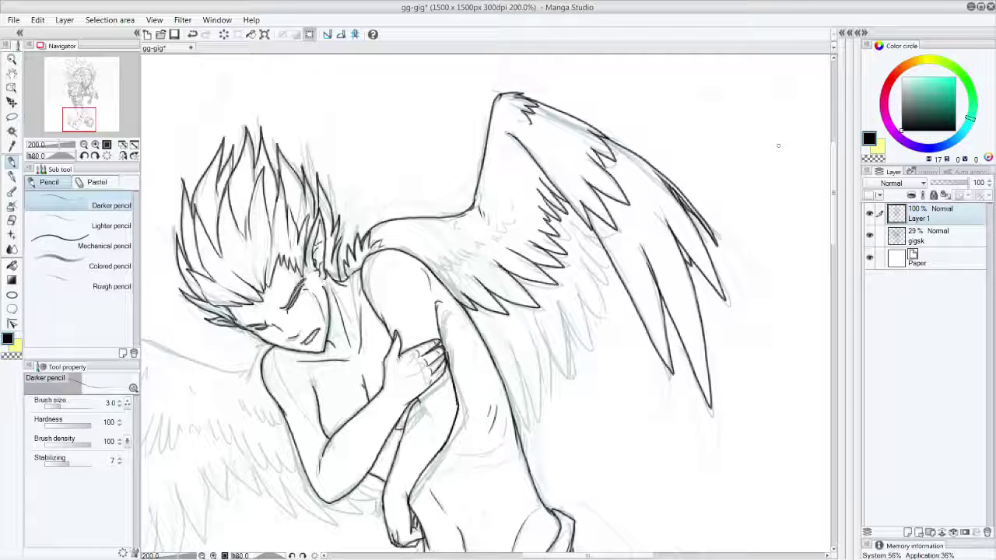
mouse_move(425, 277)
mouse_down()
mouse_move(505, 228)
mouse_move(514, 199)
mouse_up()
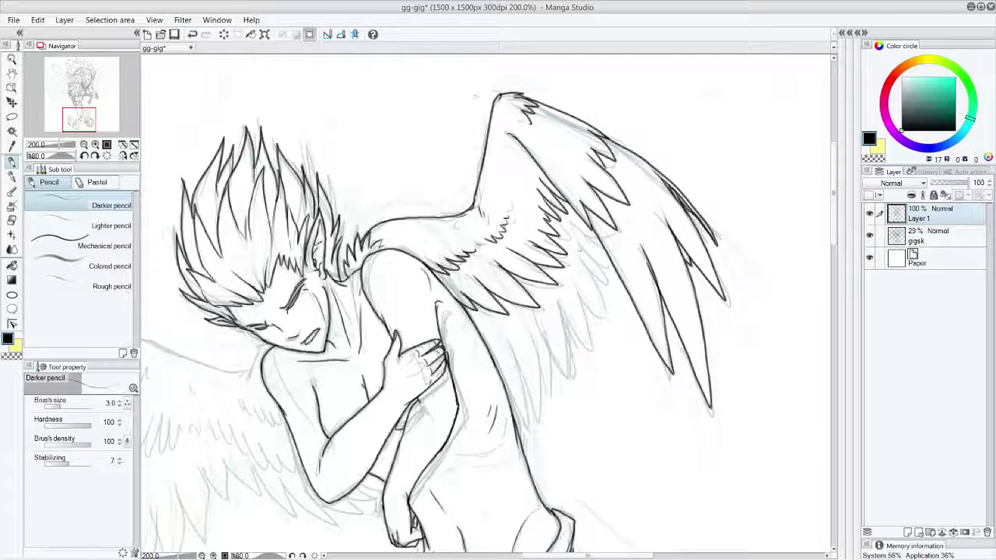
Draw the long pointed feathers of the far wing's lowest row, starting beside the figure's back.
drag(515, 420, 517, 336)
drag(538, 417, 532, 361)
drag(537, 363, 527, 319)
drag(544, 389, 530, 328)
drag(557, 381, 544, 318)
drag(562, 319, 551, 301)
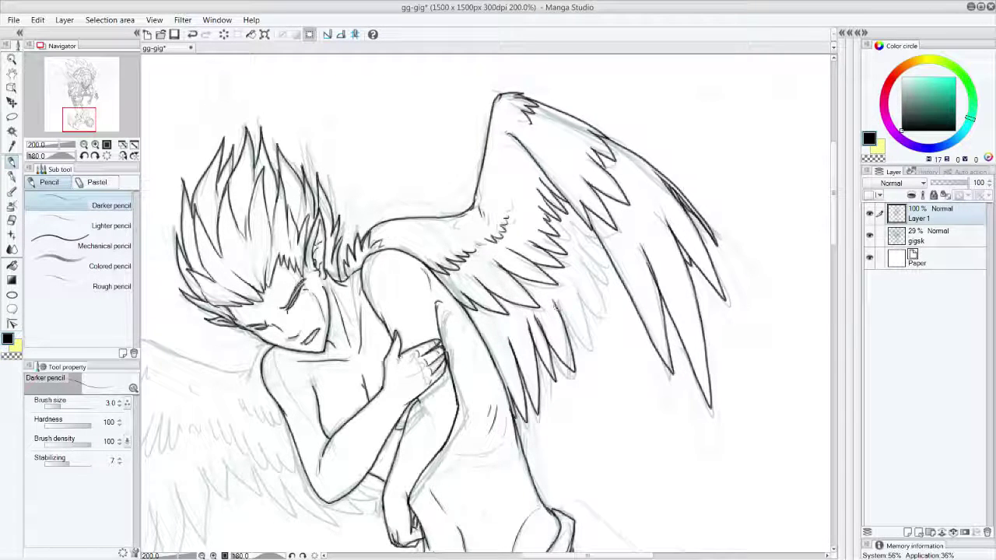
drag(577, 336, 554, 307)
mouse_move(590, 347)
mouse_down()
mouse_move(573, 332)
mouse_move(574, 283)
mouse_up()
Continue the far wing's lowest feather row up to the flight feathers, and add small feather accents along the wing.
mouse_move(601, 322)
mouse_down()
mouse_move(577, 283)
mouse_move(576, 251)
mouse_up()
mouse_move(600, 282)
mouse_down()
mouse_move(580, 255)
mouse_move(593, 258)
mouse_up()
mouse_move(596, 266)
mouse_down()
mouse_move(607, 232)
mouse_move(569, 231)
mouse_up()
mouse_move(606, 260)
mouse_down()
mouse_move(583, 226)
mouse_move(582, 235)
mouse_up()
drag(578, 216, 570, 202)
drag(604, 243, 580, 218)
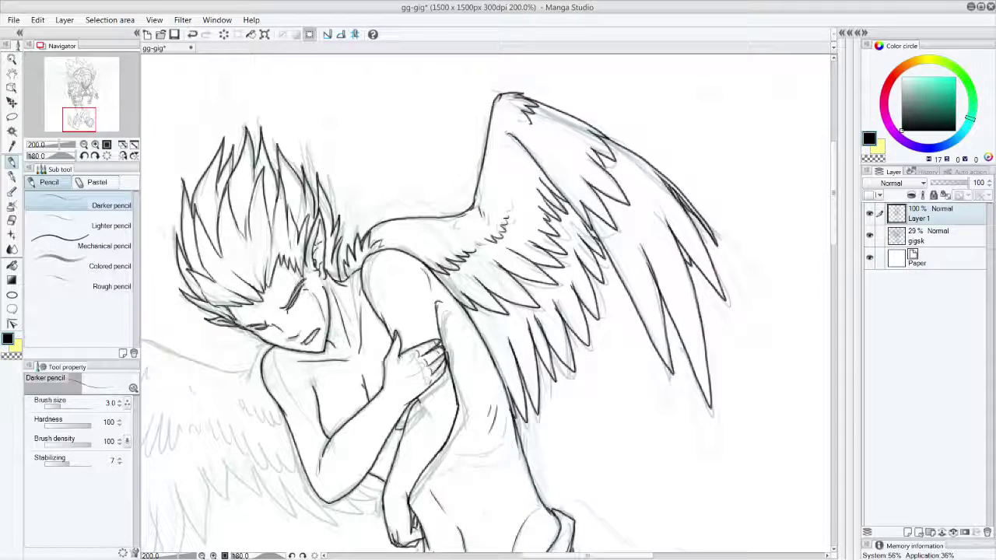
drag(519, 147, 523, 157)
drag(530, 311, 491, 349)
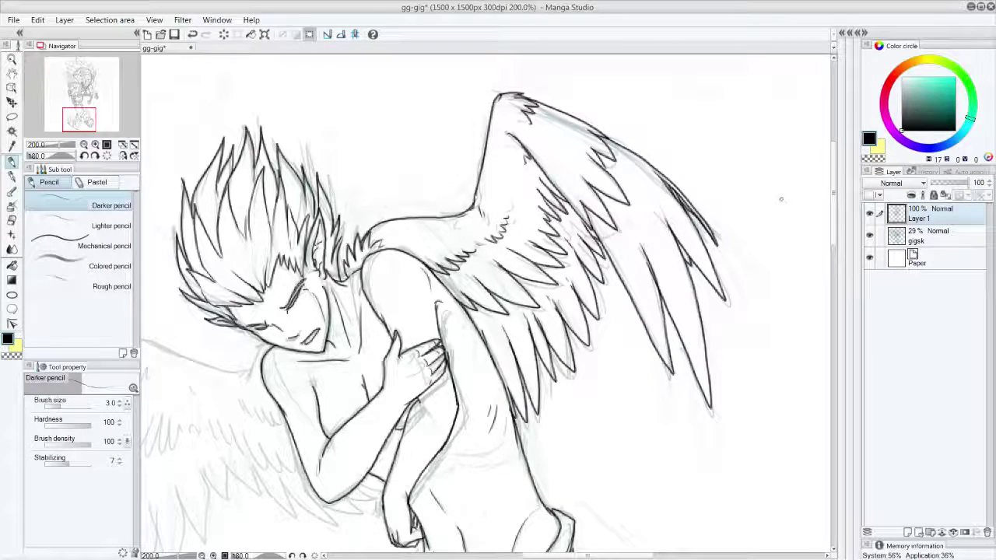
Draw the near wing's feather tufts at the bend and beside the shoulder, and outline the edge connecting them.
mouse_move(87, 118)
mouse_down()
mouse_move(77, 123)
mouse_move(98, 121)
mouse_move(92, 110)
mouse_up()
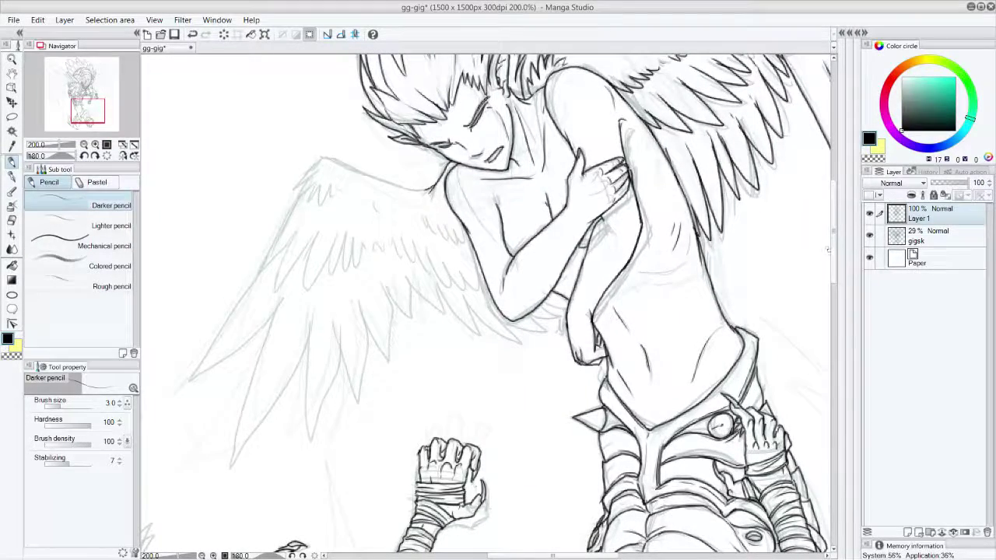
drag(832, 264, 834, 237)
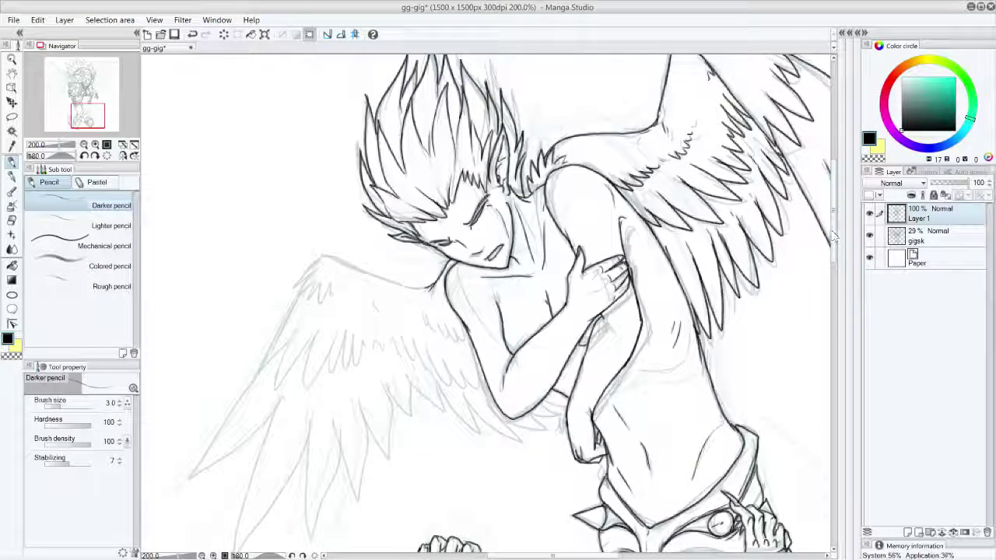
mouse_move(299, 275)
mouse_down()
mouse_move(305, 295)
mouse_move(338, 297)
mouse_up()
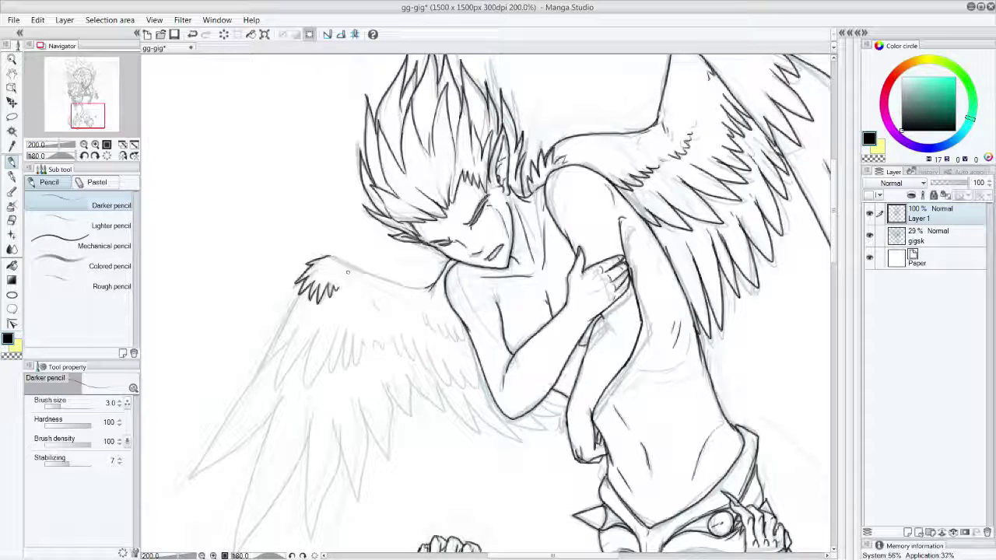
drag(417, 316, 460, 343)
drag(455, 325, 465, 343)
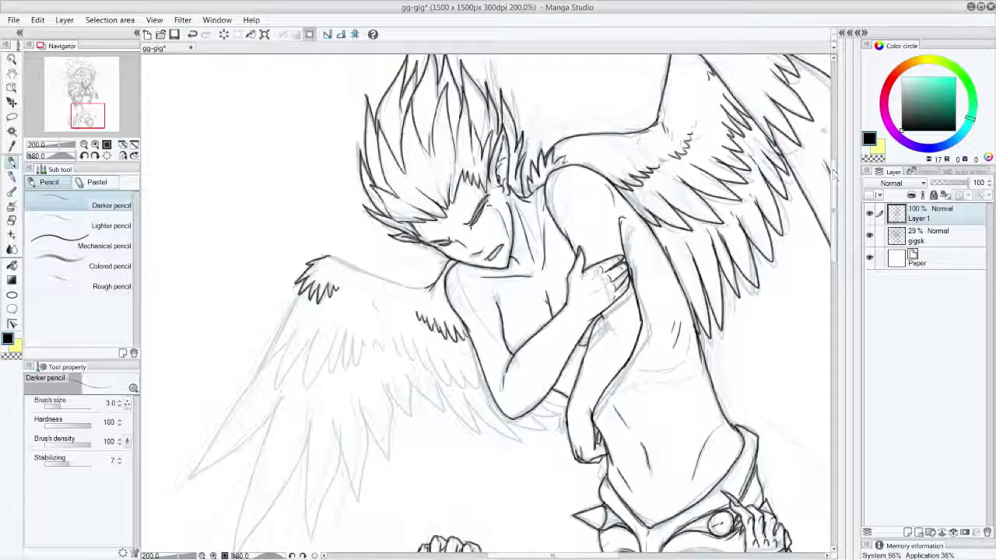
drag(329, 257, 433, 290)
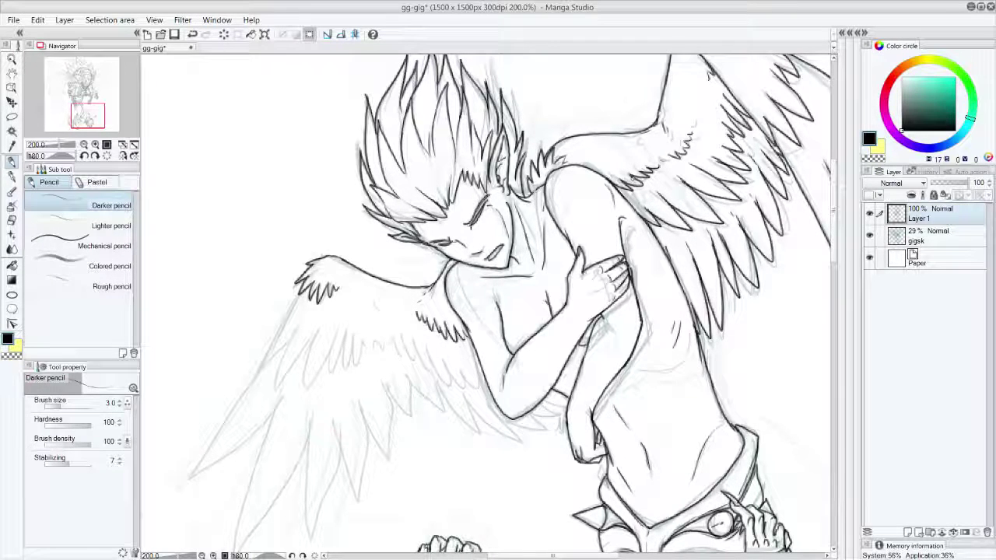
Draw the near wing's upper outer edge and middle row of pointed feathers, and add small dashes between the tufts.
drag(305, 282, 260, 365)
mouse_move(293, 331)
mouse_down()
mouse_move(273, 386)
mouse_move(315, 335)
mouse_move(305, 390)
mouse_move(336, 336)
mouse_move(330, 374)
mouse_up()
mouse_move(346, 335)
mouse_down()
mouse_move(351, 372)
mouse_move(381, 342)
mouse_move(406, 359)
mouse_up()
mouse_move(403, 337)
mouse_down()
mouse_move(416, 362)
mouse_move(416, 342)
mouse_up()
drag(417, 345, 447, 385)
mouse_move(447, 384)
mouse_down()
mouse_move(443, 356)
mouse_move(465, 391)
mouse_move(483, 392)
mouse_up()
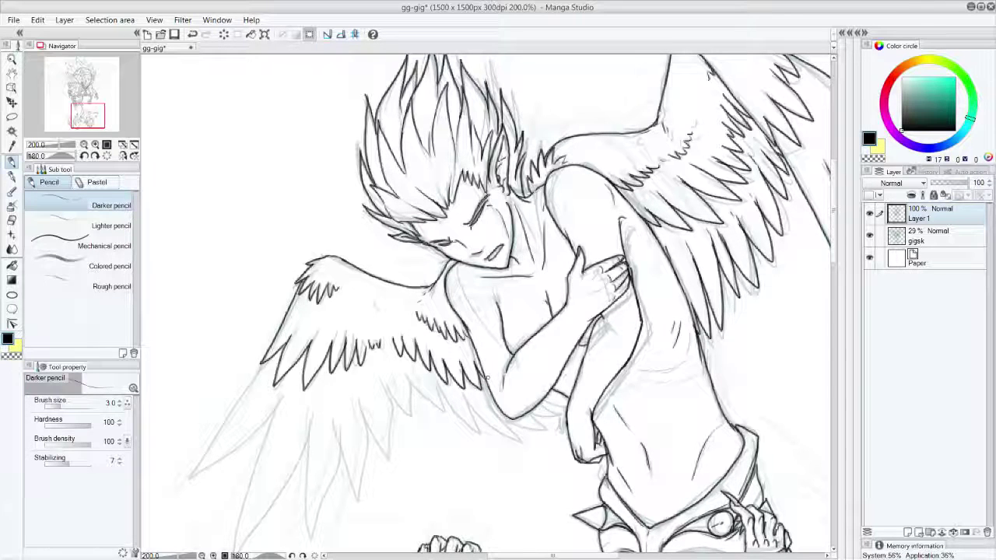
drag(340, 290, 348, 294)
drag(354, 294, 403, 313)
drag(405, 312, 412, 313)
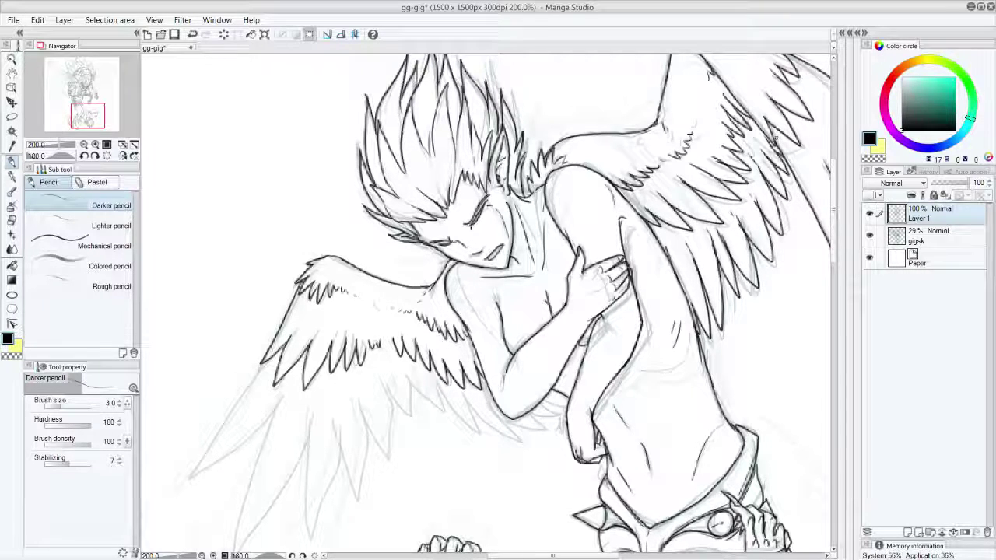
Draw the near wing's long flight feathers and the shorter feathers continuing behind the bent arm.
scroll(832, 266, down, 3)
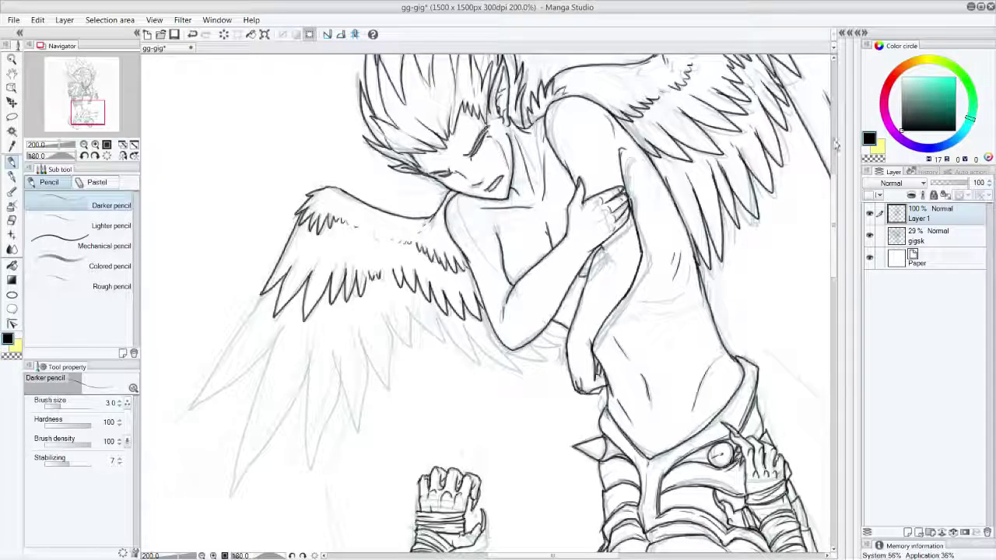
mouse_move(274, 290)
mouse_down()
mouse_move(195, 406)
mouse_move(265, 357)
mouse_move(282, 326)
mouse_move(251, 394)
mouse_move(234, 482)
mouse_move(286, 412)
mouse_move(315, 330)
mouse_move(305, 430)
mouse_move(334, 406)
mouse_move(342, 330)
mouse_move(347, 399)
mouse_move(366, 381)
mouse_move(363, 320)
mouse_move(390, 389)
mouse_move(386, 308)
mouse_move(409, 352)
mouse_move(408, 306)
mouse_move(435, 345)
mouse_move(435, 314)
mouse_move(464, 358)
mouse_up()
mouse_move(464, 358)
mouse_down()
mouse_move(461, 319)
mouse_move(507, 372)
mouse_up()
mouse_move(507, 372)
mouse_down()
mouse_move(487, 331)
mouse_move(530, 371)
mouse_up()
mouse_move(530, 372)
mouse_down()
mouse_move(526, 356)
mouse_move(531, 370)
mouse_move(567, 342)
mouse_up()
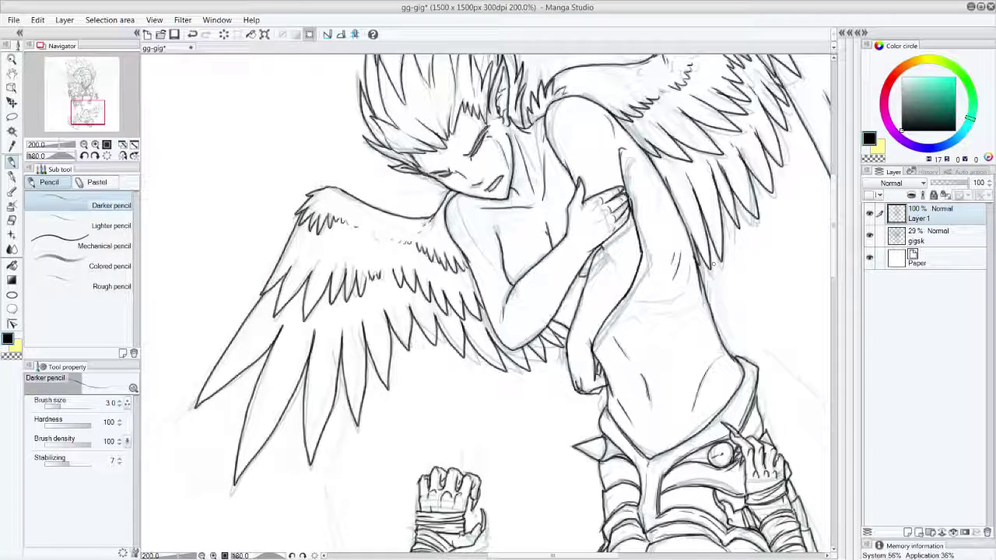
Reset the canvas rotation to bring the large creature upright, with the whole drawing in view.
drag(835, 272, 835, 250)
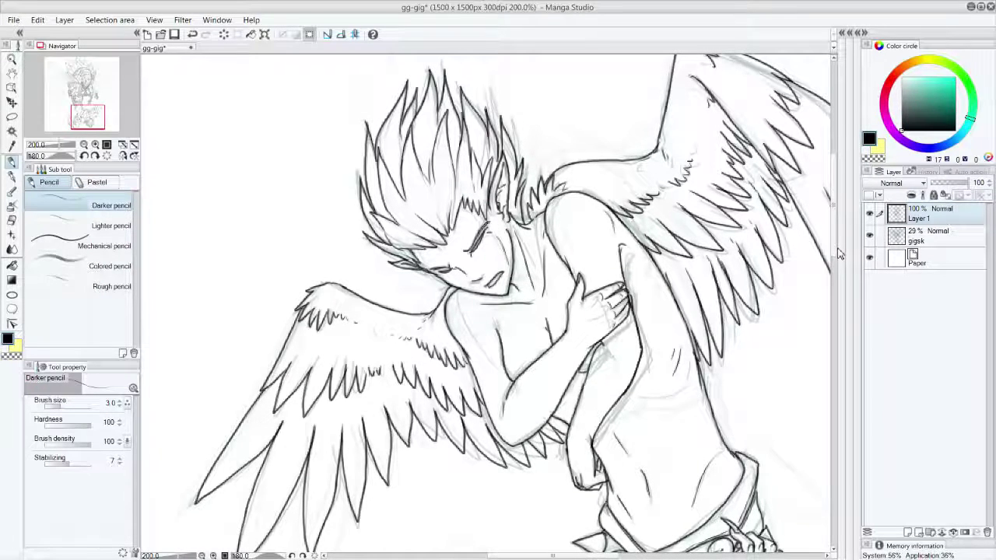
key(ctrl+minus)
key(ctrl+minus)
key(ctrl+minus)
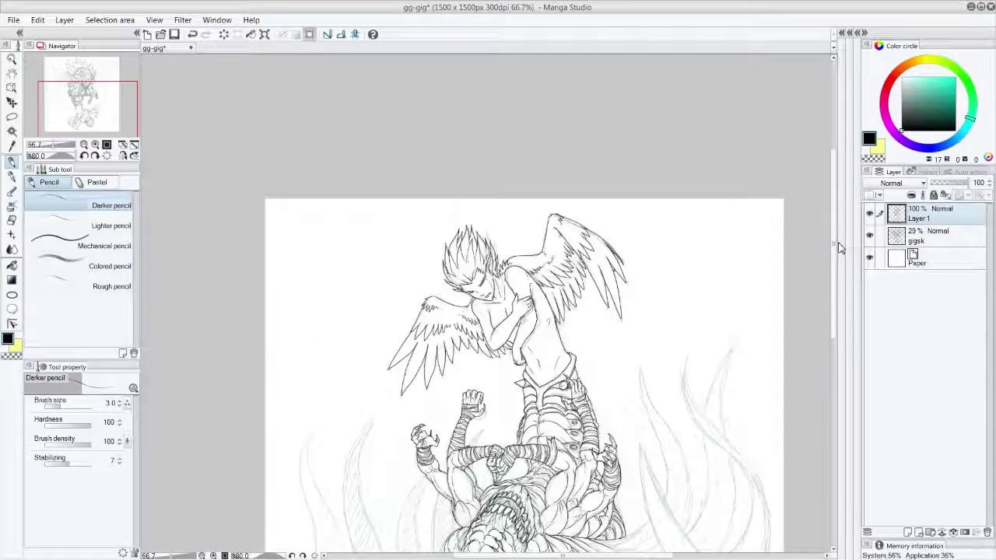
scroll(832, 277, down, 3)
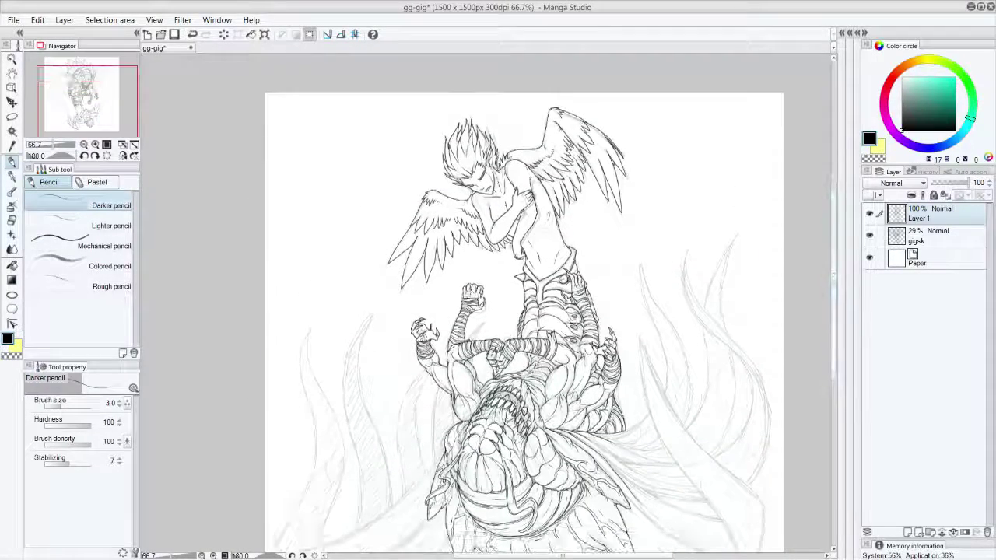
click(155, 20)
mouse_move(211, 35)
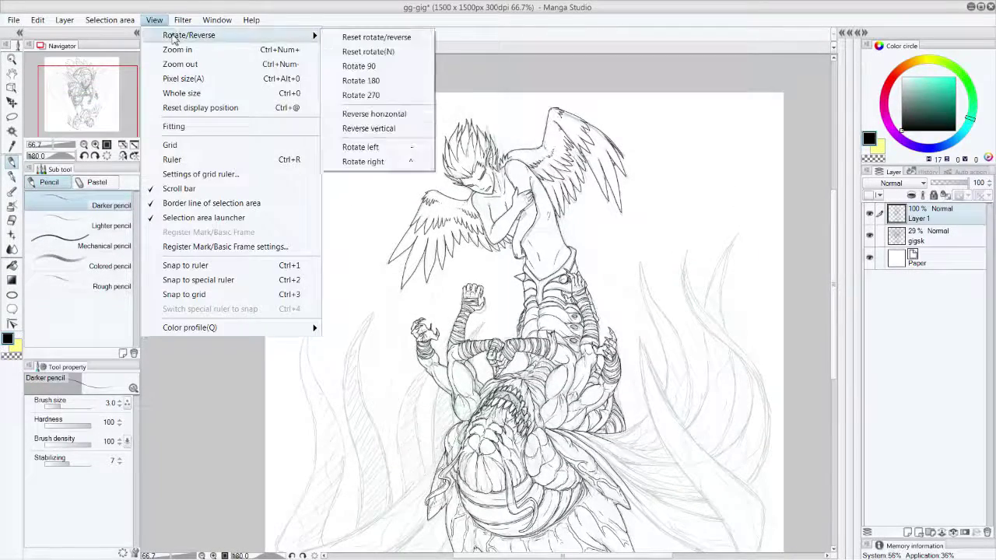
click(404, 52)
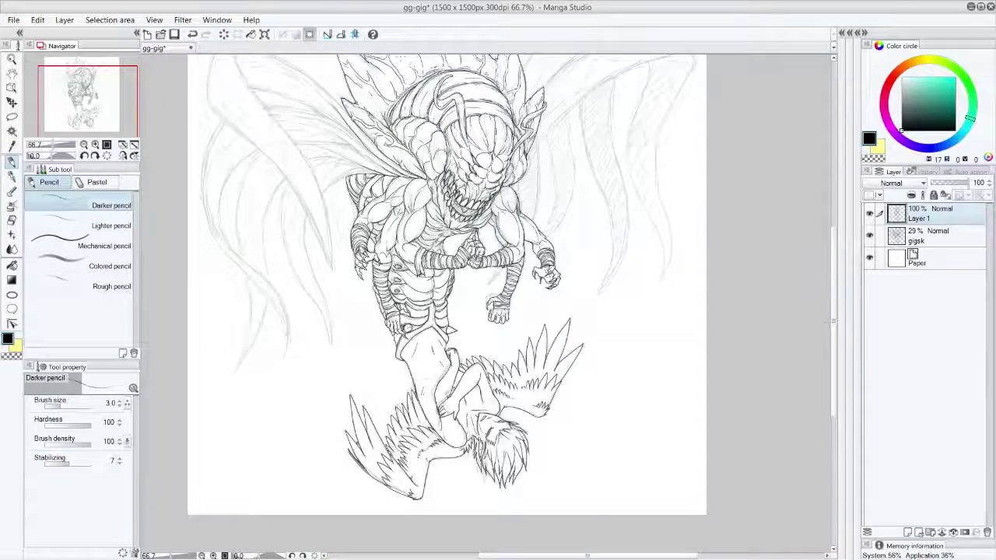
scroll(835, 321, up, 2)
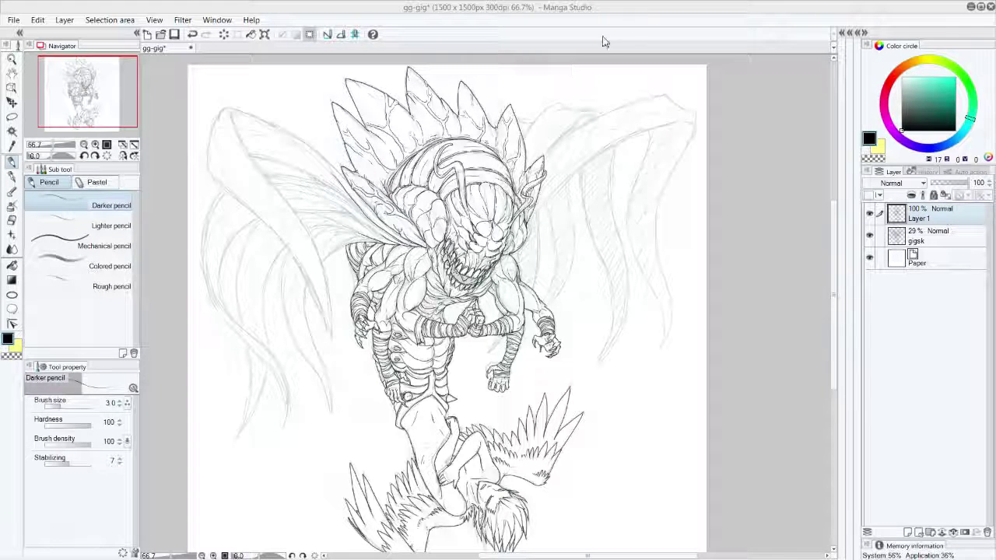
Draw the inner contour of the creature's left-hand wing limb from the rounded peak down to its pointed tip.
key(ctrl)
key(ctrl+plus)
key(ctrl+plus)
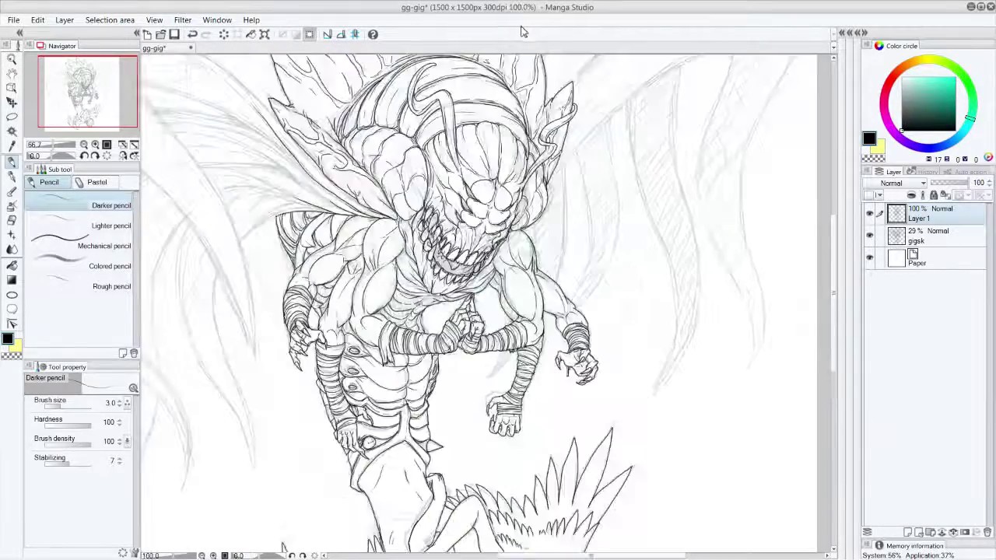
drag(94, 99, 68, 87)
key(ctrl+minus)
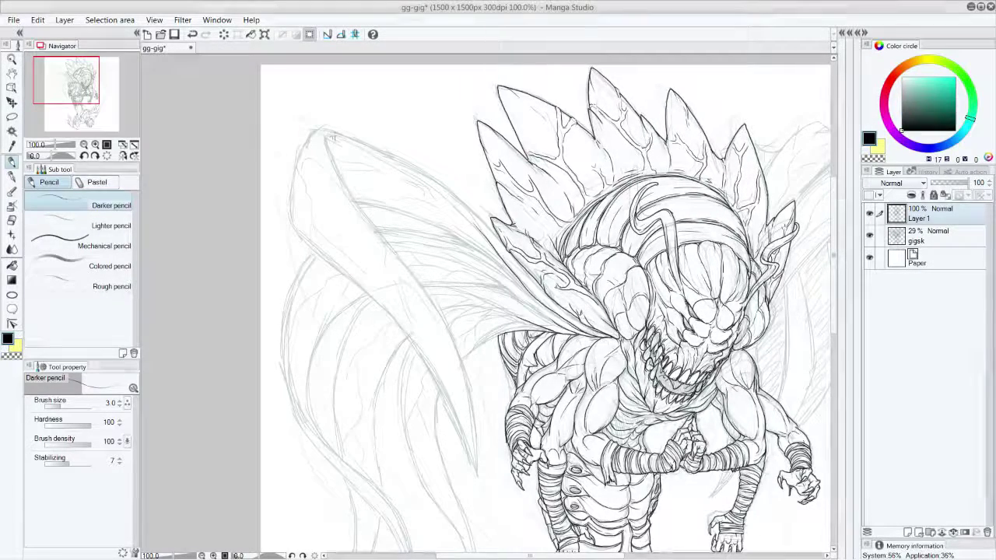
drag(330, 137, 346, 185)
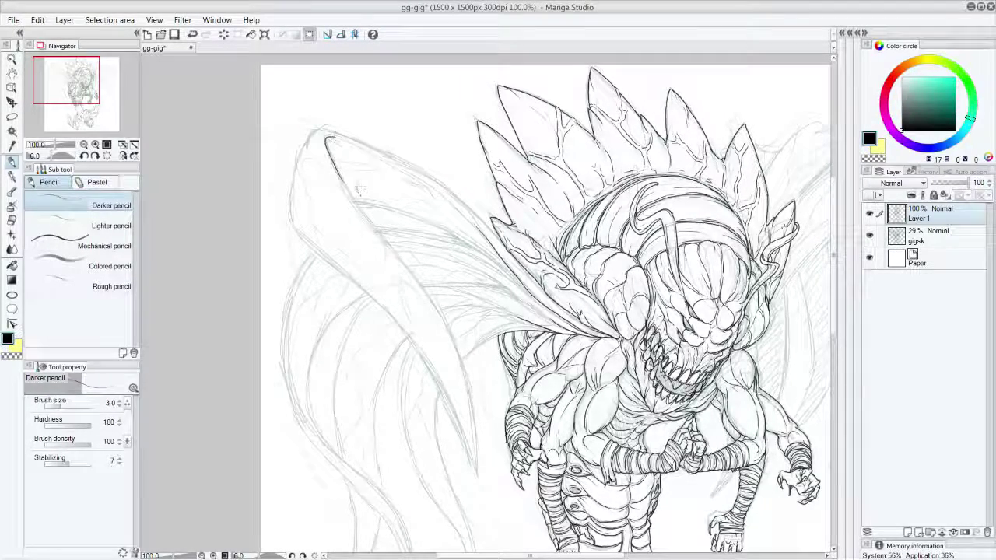
key(ctrl+z)
mouse_move(337, 138)
mouse_down()
mouse_move(337, 177)
mouse_move(421, 289)
mouse_move(413, 273)
mouse_move(457, 351)
mouse_move(476, 466)
mouse_up()
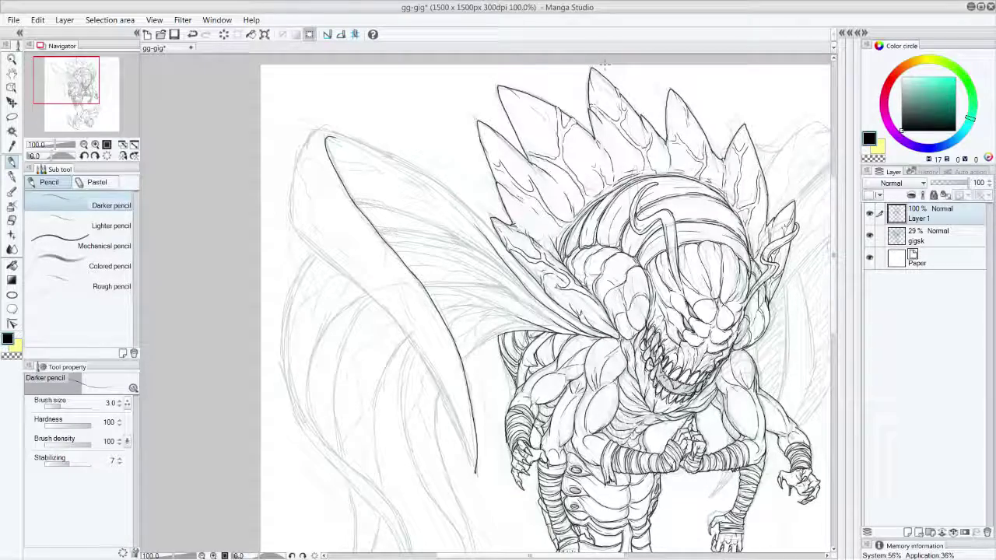
Erase the middle stretch of the wing limb's inner contour and redraw it as a smoother curve.
scroll(605, 64, up, 1)
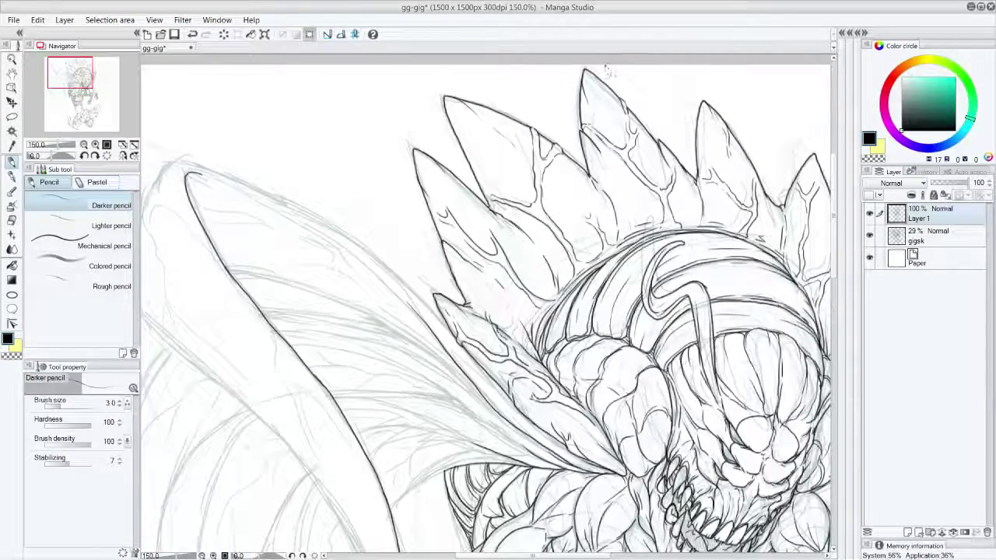
drag(76, 81, 71, 88)
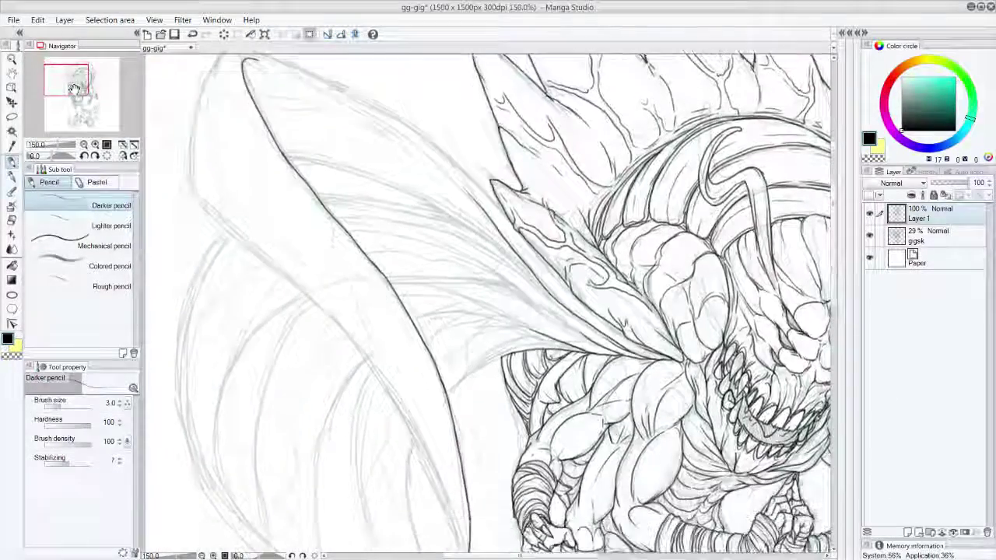
drag(277, 146, 385, 277)
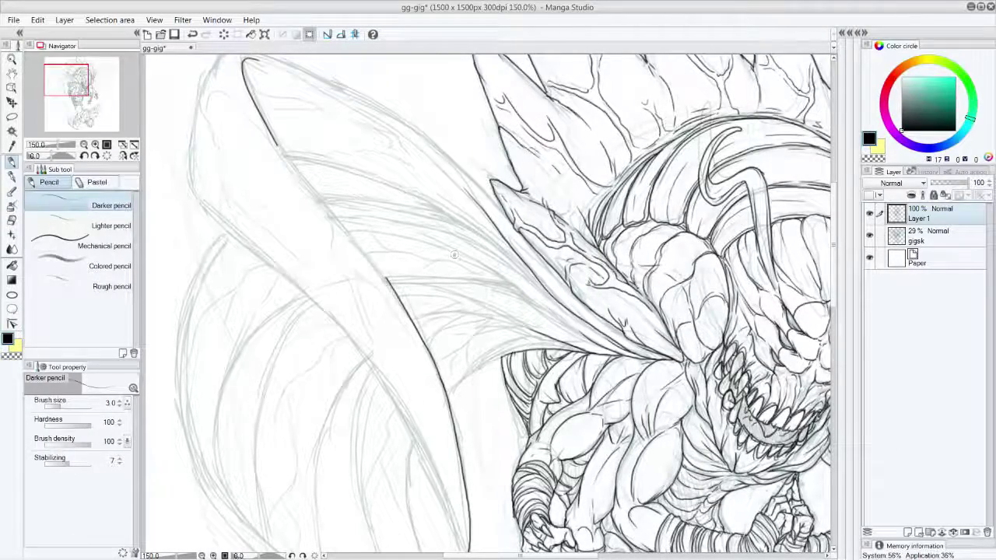
drag(274, 138, 315, 192)
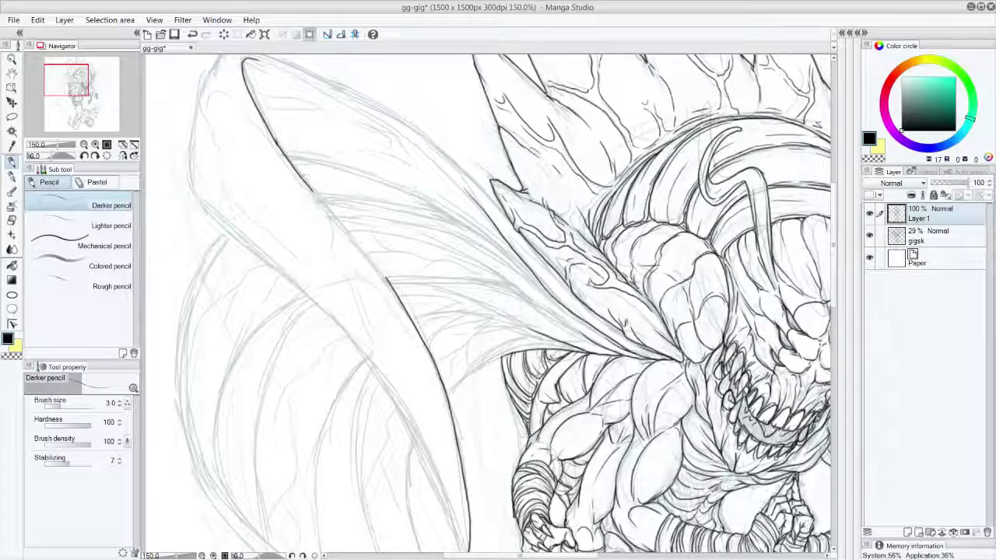
key(ctrl+z)
drag(274, 140, 391, 285)
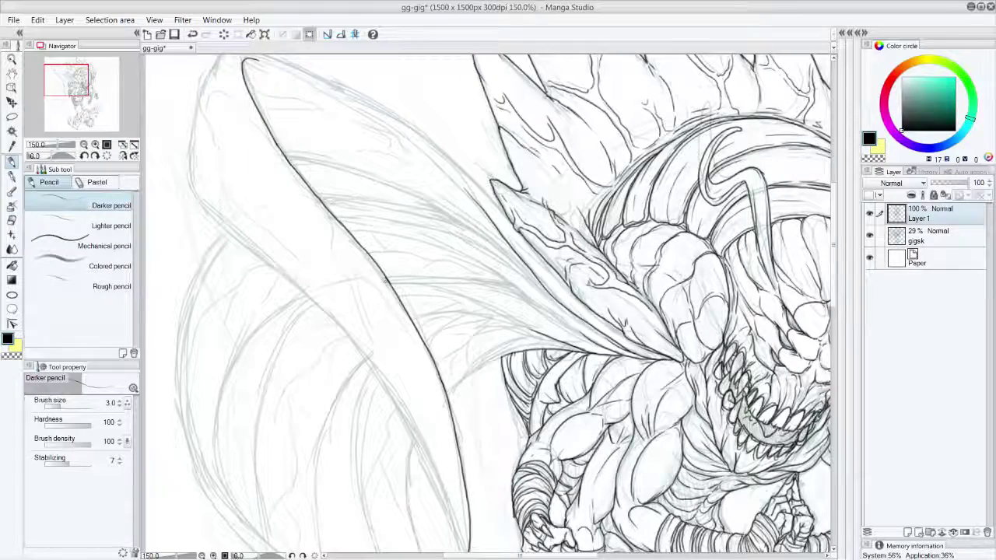
key(ctrl+z)
drag(367, 261, 388, 280)
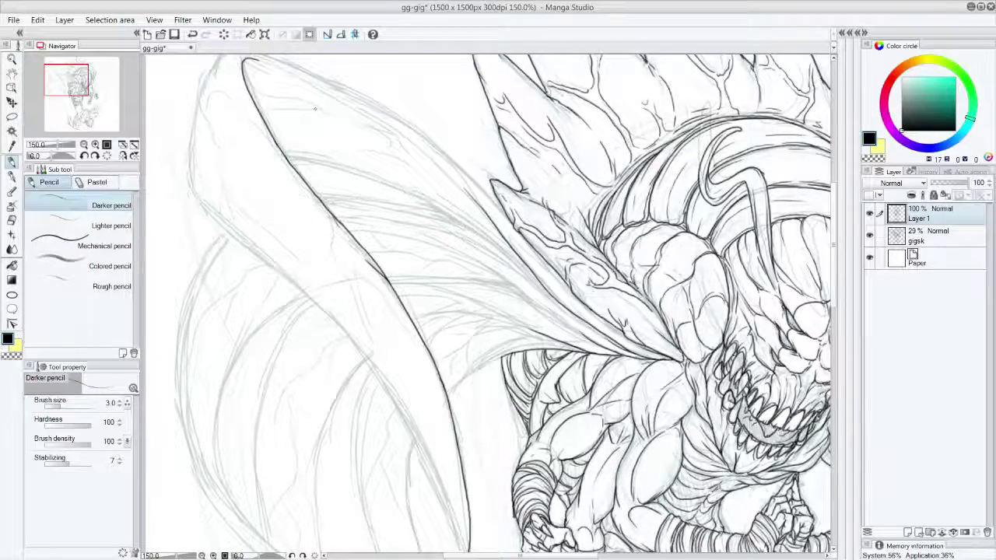
Draw the lower half of the wing limb's outer contour, meeting the inner contour at the pointed tip.
scroll(834, 264, down, 4)
mouse_move(337, 218)
mouse_down()
mouse_move(407, 313)
mouse_move(432, 370)
mouse_up()
key(ctrl+z)
key(ctrl+z)
drag(398, 303, 422, 347)
key(ctrl+z)
drag(402, 311, 466, 450)
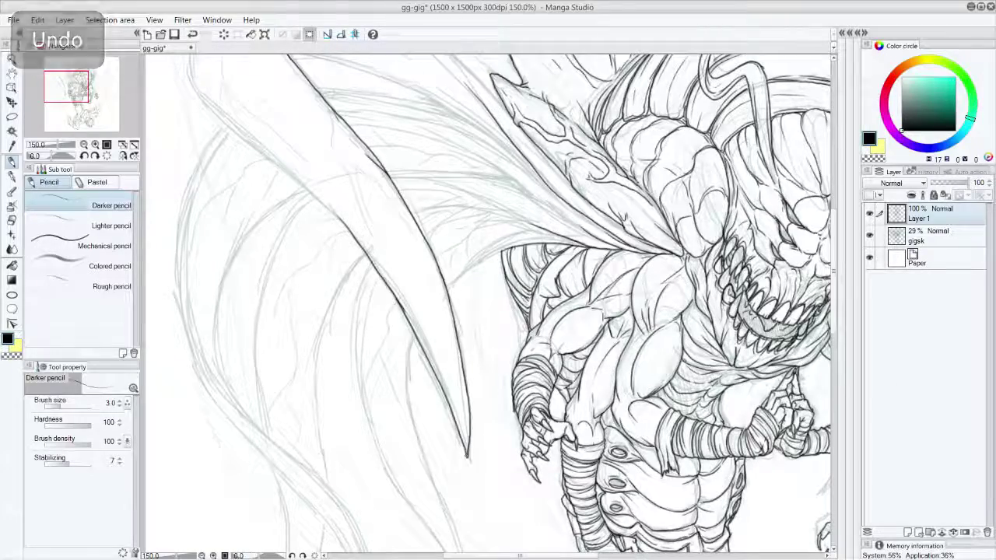
Draw the wing limb's outer contour from the peak around the bend, joining it to the lower edge line.
scroll(834, 273, up, 3)
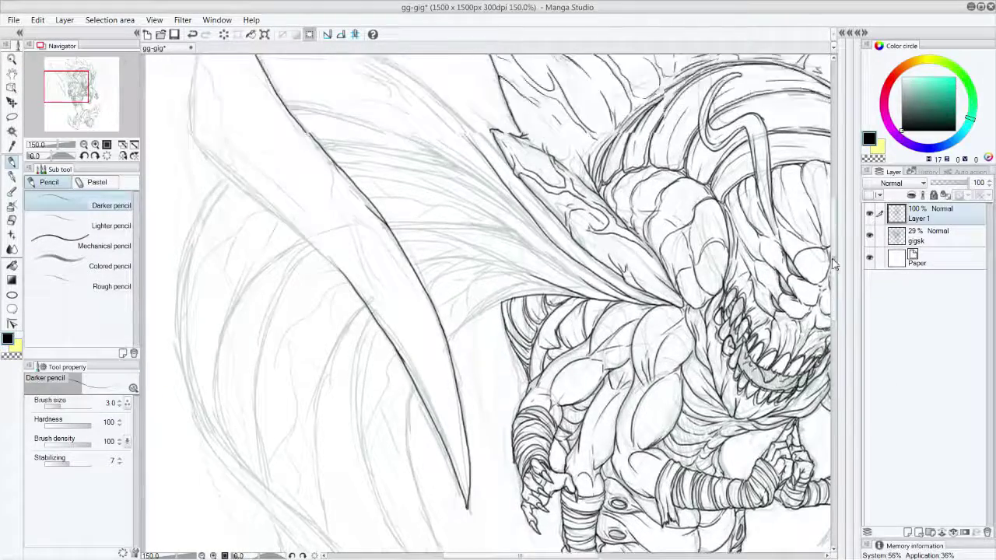
drag(834, 235, 834, 224)
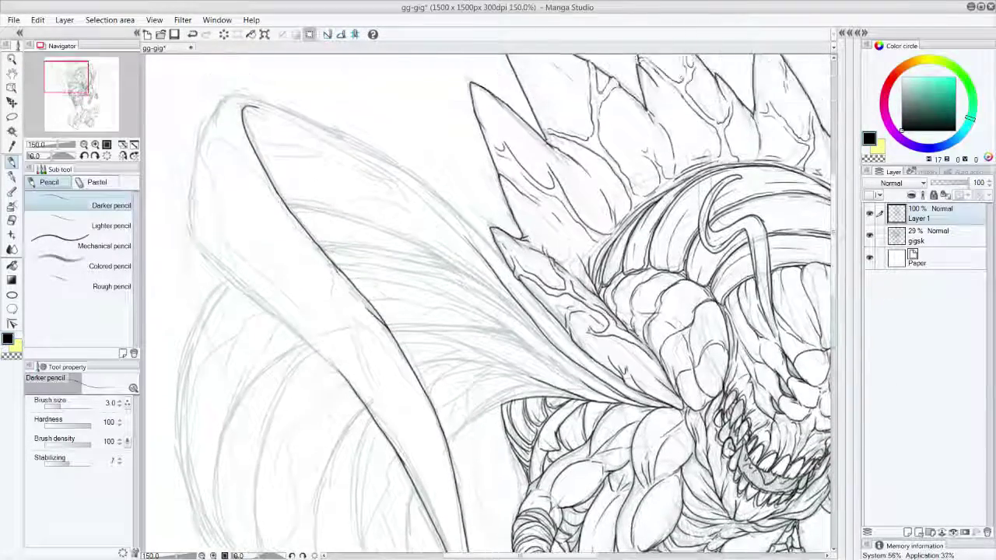
mouse_move(228, 95)
mouse_down()
mouse_move(231, 169)
mouse_move(215, 116)
mouse_move(194, 226)
mouse_move(217, 271)
mouse_move(221, 251)
mouse_move(204, 246)
mouse_move(279, 307)
mouse_up()
drag(230, 277, 345, 378)
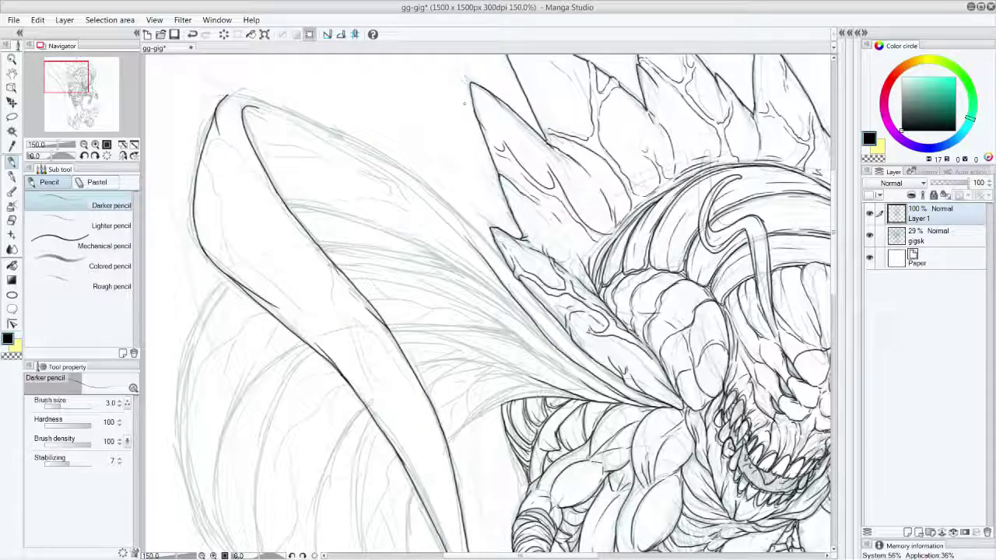
Draw the wing's upper edge from the peak to the lowest head spike, redoing the stretch beyond the peak.
mouse_move(231, 94)
mouse_down()
mouse_move(347, 139)
mouse_move(402, 170)
mouse_up()
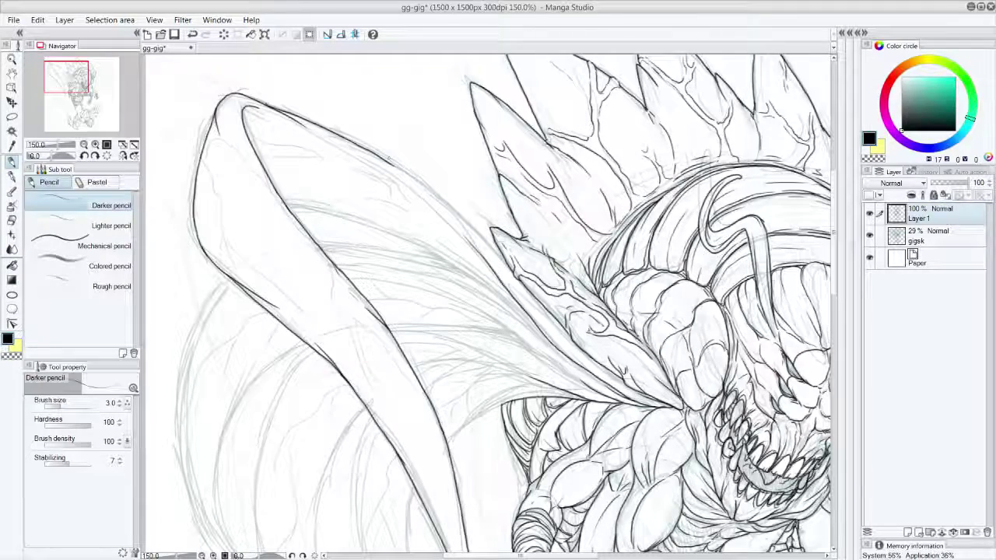
key(ctrl+z)
key(ctrl+z)
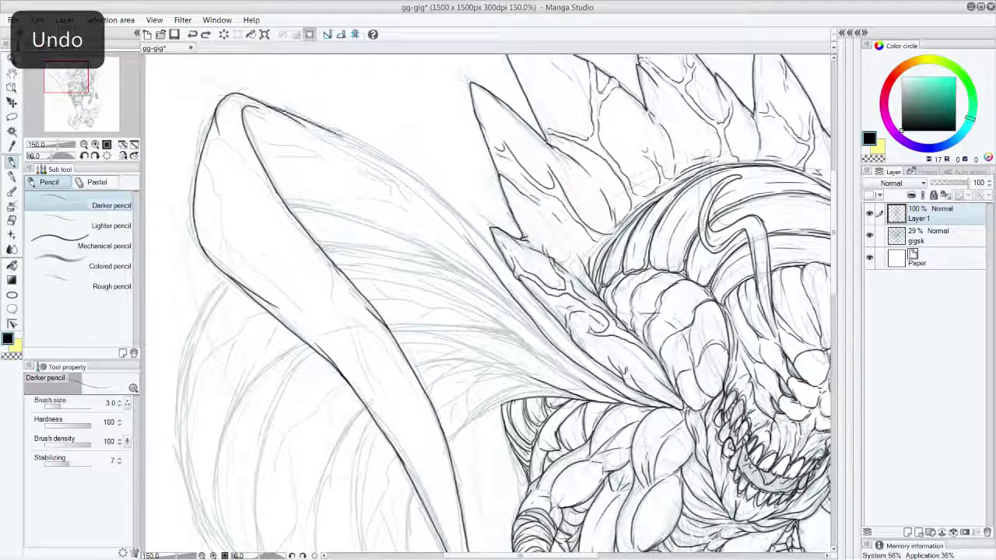
mouse_move(333, 132)
mouse_down()
mouse_move(424, 185)
mouse_move(515, 273)
mouse_up()
key(ctrl+z)
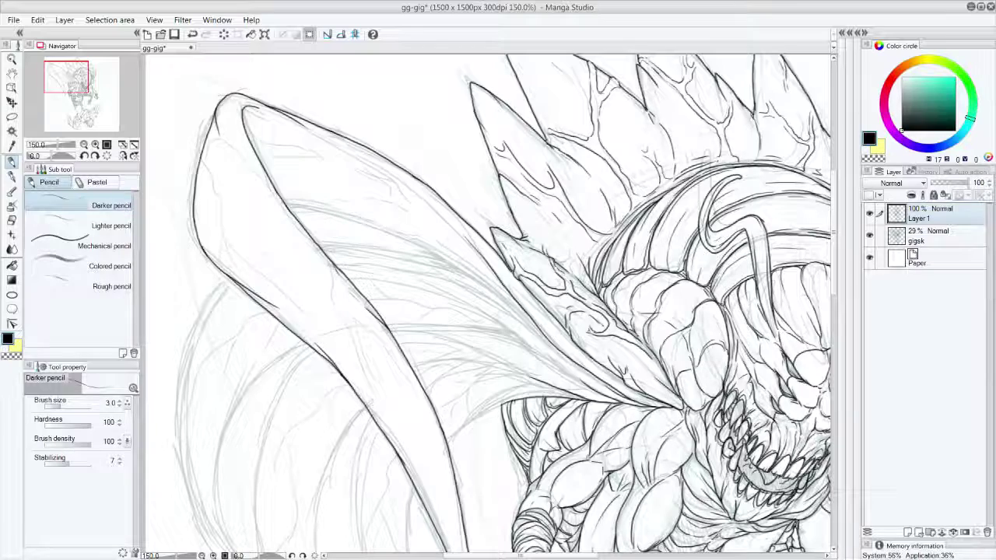
Reinforce the wing's upper edge and draw the first membrane rib from the limb's inner contour toward the wing base.
drag(256, 107, 280, 116)
drag(327, 140, 451, 221)
mouse_move(283, 204)
mouse_down()
mouse_move(423, 247)
mouse_move(567, 356)
mouse_up()
key(ctrl+z)
drag(517, 307, 562, 353)
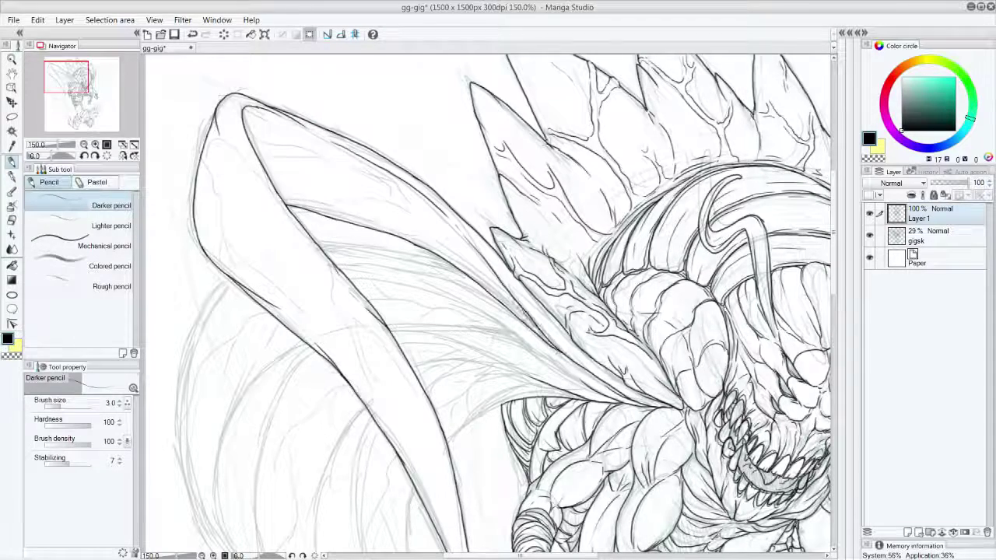
drag(465, 267, 540, 336)
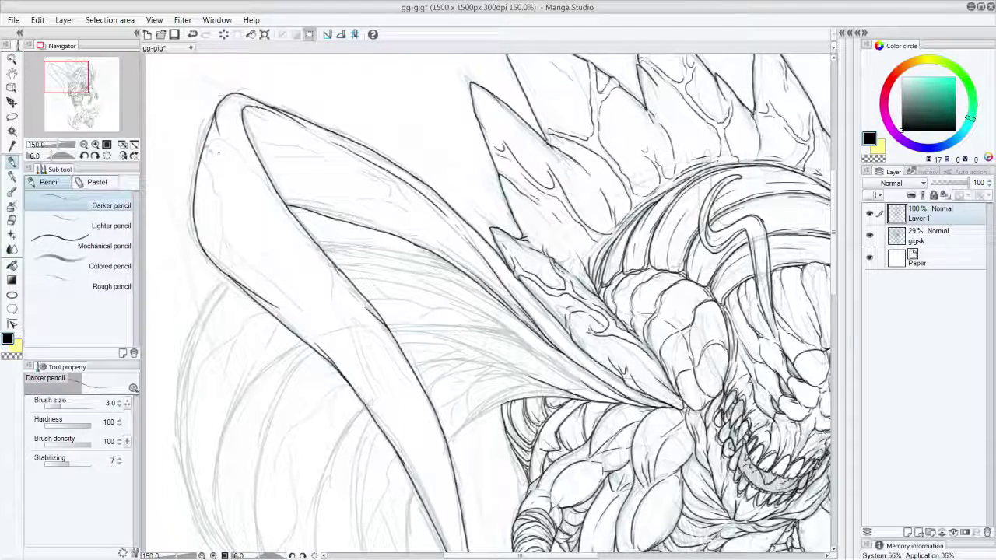
Draw a jagged crease down the limb's outer bend and branching veins along the upper membrane panel toward the head spikes.
mouse_move(204, 160)
mouse_down()
mouse_move(225, 249)
mouse_move(251, 294)
mouse_move(247, 271)
mouse_up()
drag(455, 250, 490, 274)
mouse_move(403, 232)
mouse_down()
mouse_move(436, 240)
mouse_move(387, 183)
mouse_up()
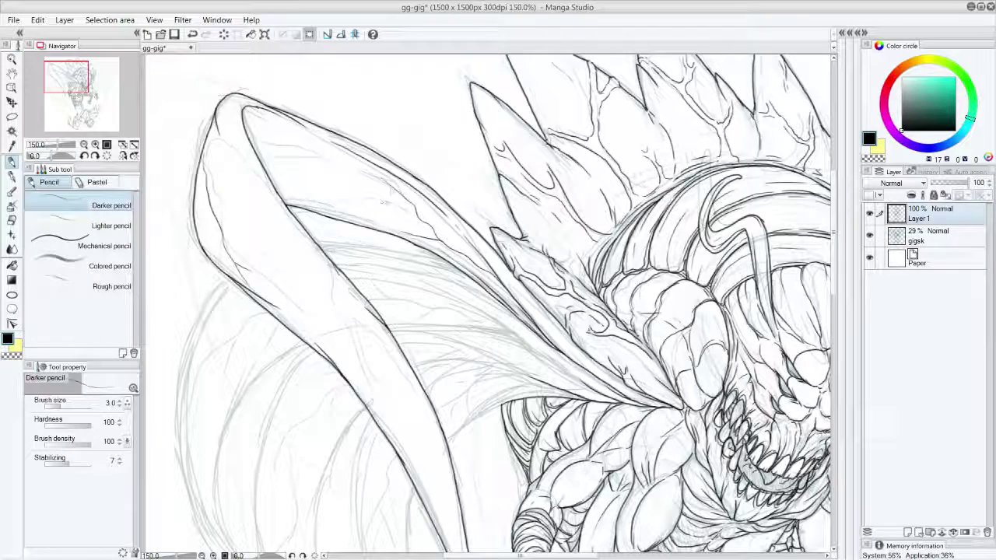
mouse_move(416, 211)
mouse_down()
mouse_move(381, 210)
mouse_move(357, 170)
mouse_move(372, 176)
mouse_move(309, 169)
mouse_up()
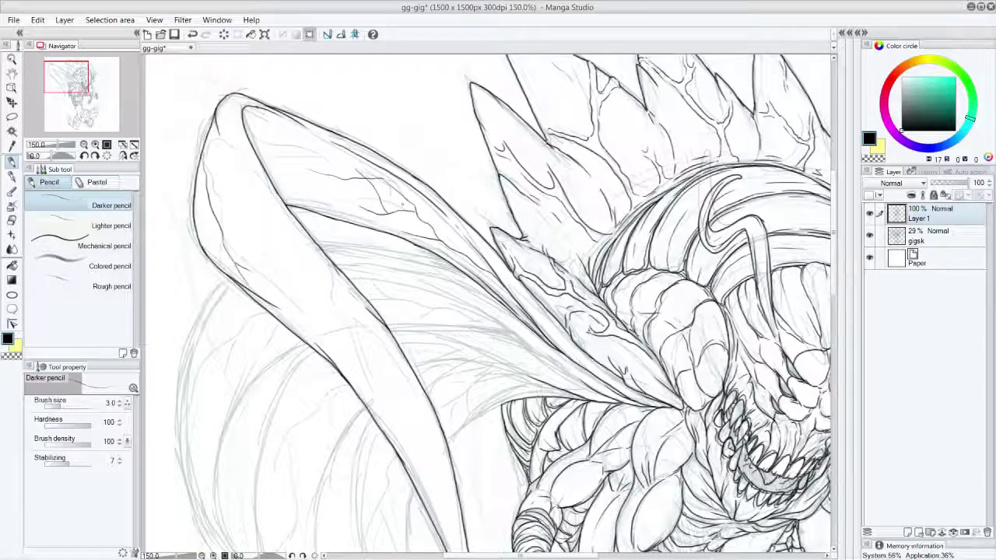
drag(441, 231, 461, 251)
drag(419, 212, 506, 292)
drag(474, 249, 487, 279)
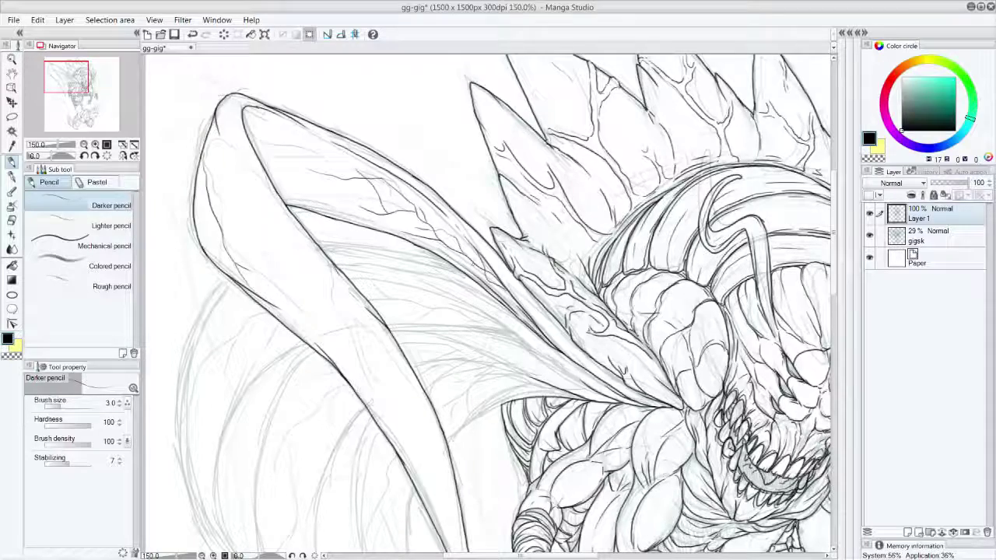
drag(455, 219, 465, 234)
Add wavy veins across the wide end of the upper membrane panel, beside the limb's inner contour.
mouse_move(367, 204)
mouse_down()
mouse_move(342, 210)
mouse_move(324, 194)
mouse_move(283, 201)
mouse_up()
drag(315, 169, 278, 174)
drag(349, 170, 330, 180)
drag(341, 151, 316, 178)
mouse_move(317, 138)
mouse_down()
mouse_move(293, 151)
mouse_move(249, 132)
mouse_up()
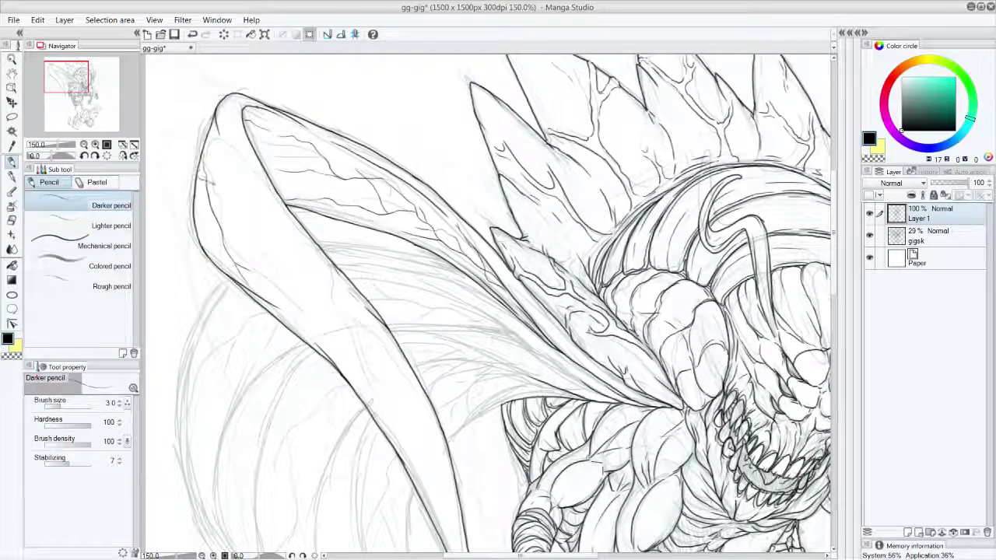
Draw jagged vein lines inside the upper part of the wing limb, replacing the first crossing stroke.
drag(205, 180, 245, 205)
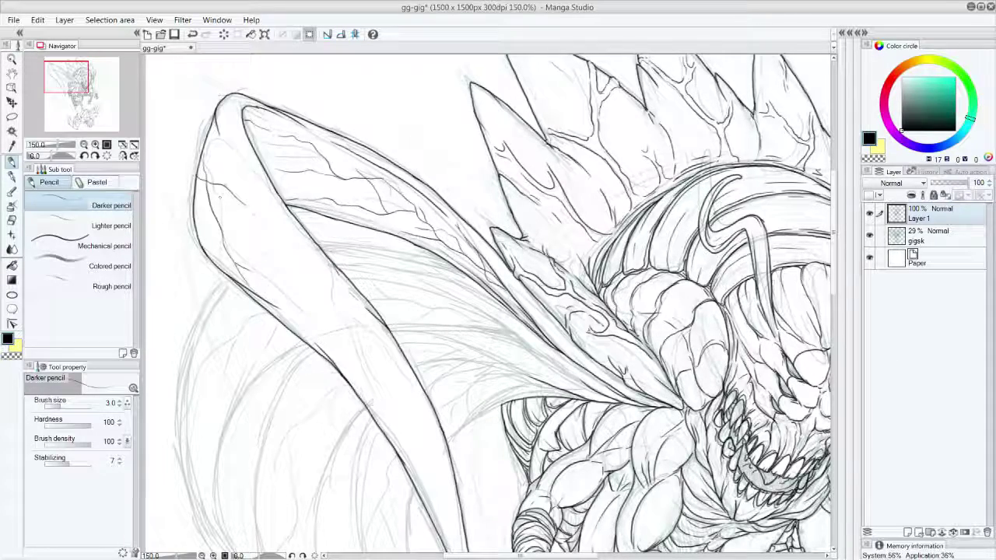
key(ctrl+z)
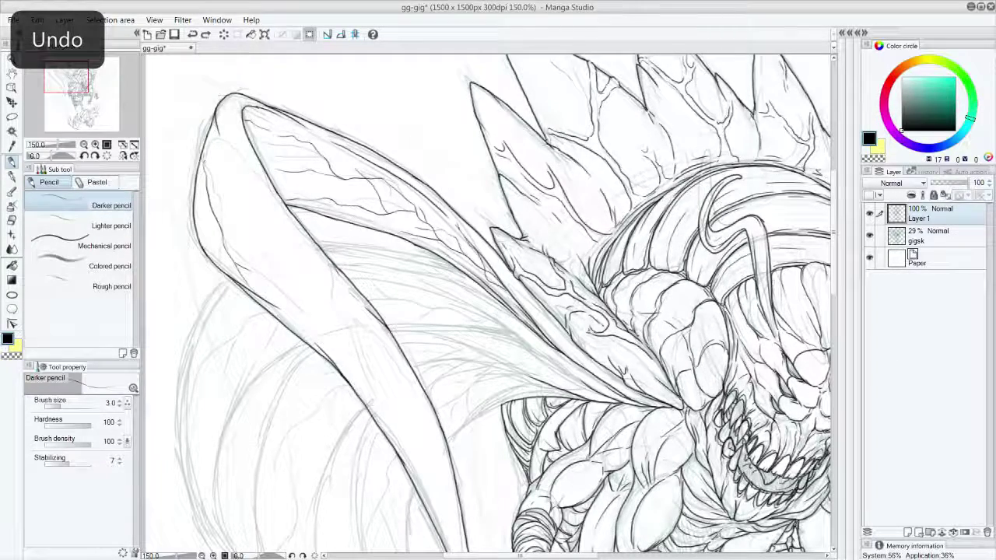
mouse_move(202, 145)
mouse_down()
mouse_move(249, 176)
mouse_move(279, 249)
mouse_up()
mouse_move(249, 174)
mouse_down()
mouse_move(261, 179)
mouse_move(213, 230)
mouse_up()
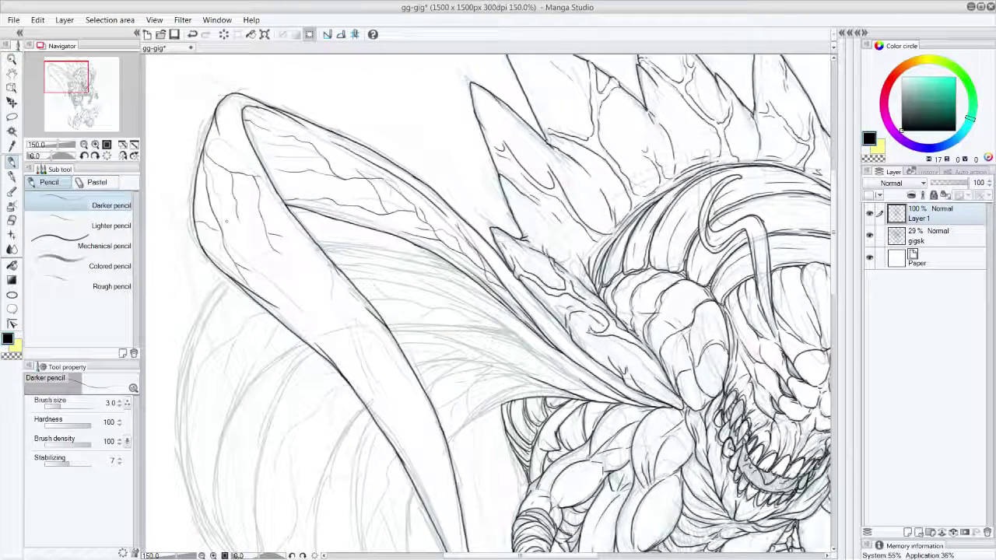
drag(220, 127, 228, 148)
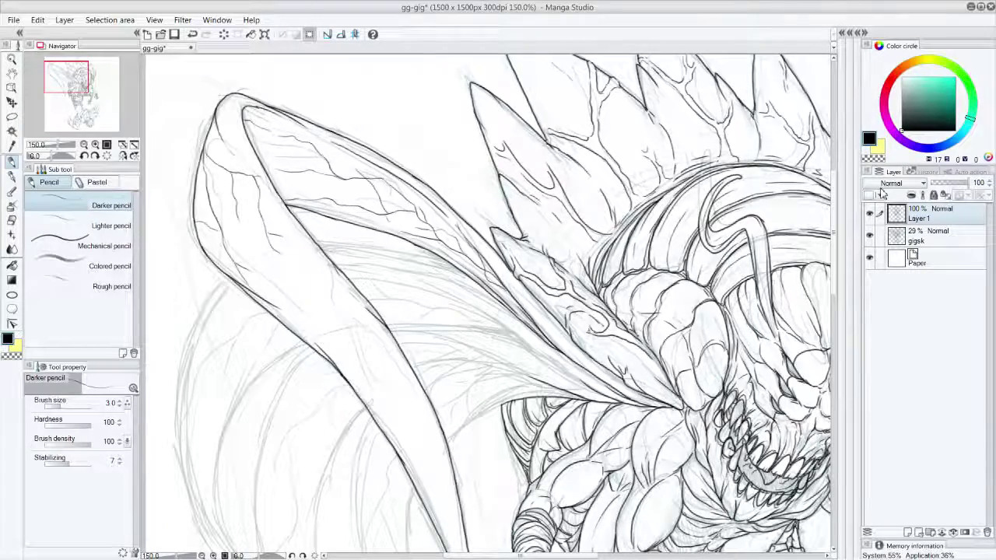
Draw the second membrane rib from the limb to the wing base, and add a double line beneath the first rib.
drag(834, 206, 837, 239)
mouse_move(386, 190)
mouse_down()
mouse_move(498, 197)
mouse_move(587, 252)
mouse_up()
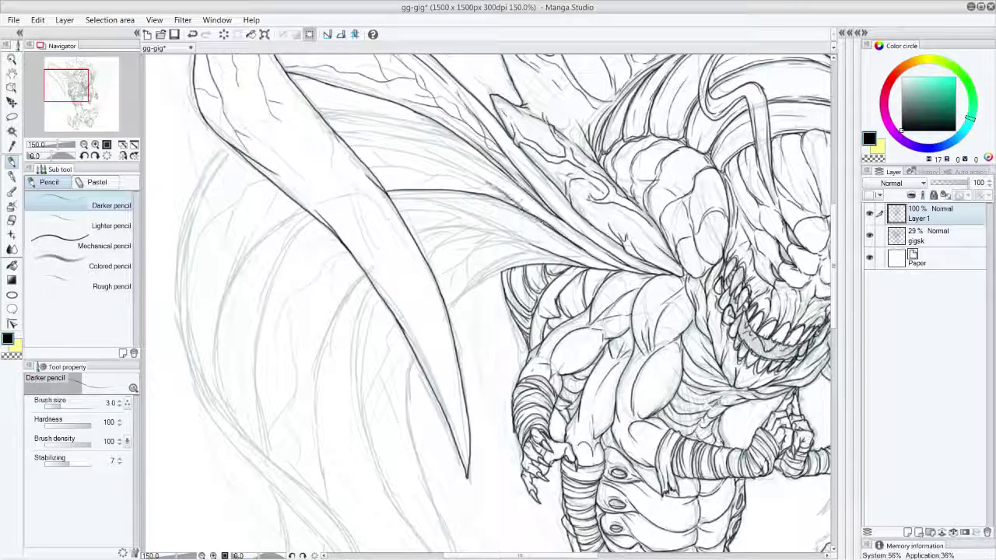
key(ctrl+z)
drag(585, 252, 492, 196)
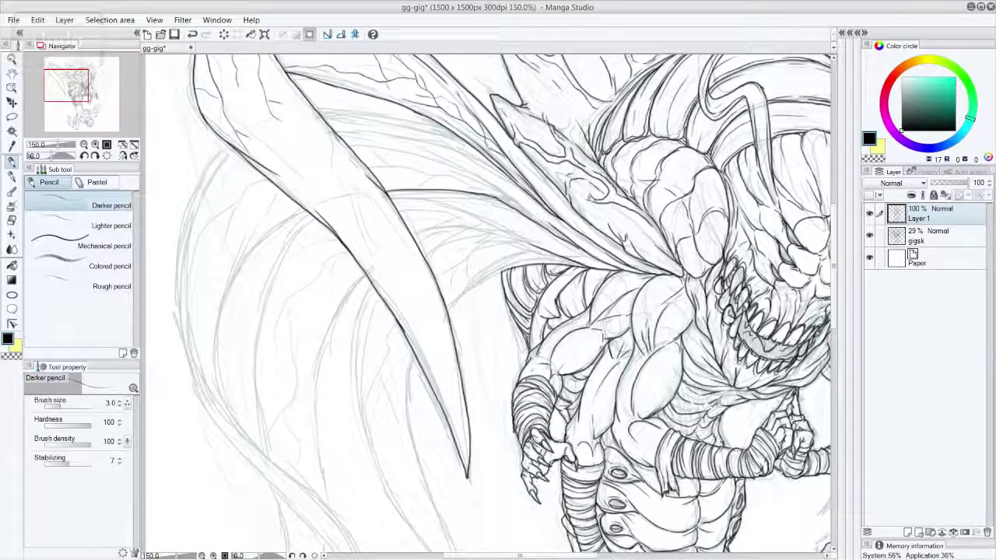
drag(541, 222, 484, 184)
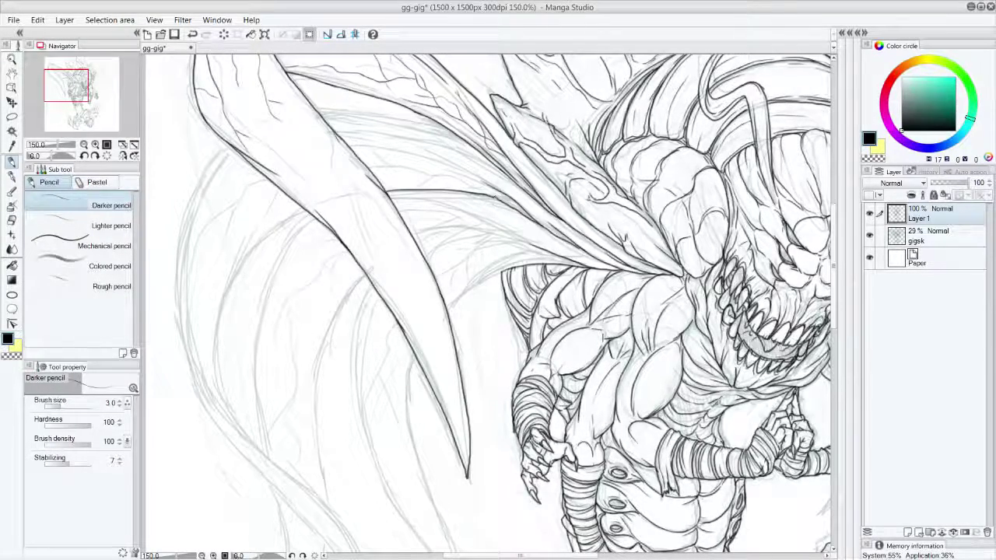
drag(316, 109, 408, 119)
drag(328, 118, 476, 149)
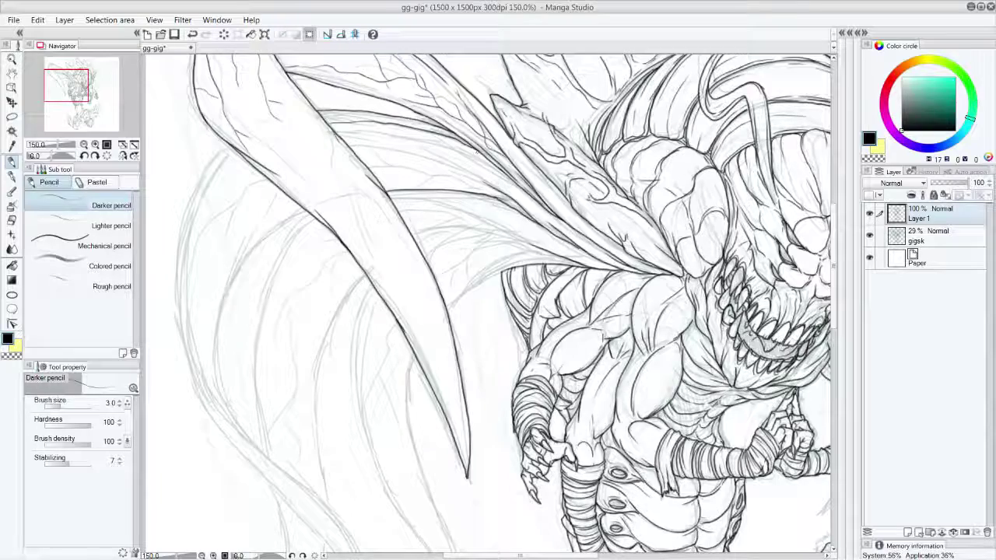
Fill the membrane panel between the first and second ribs with branching veins, undoing the last stroke.
mouse_move(578, 233)
mouse_down()
mouse_move(492, 176)
mouse_move(439, 185)
mouse_move(403, 169)
mouse_up()
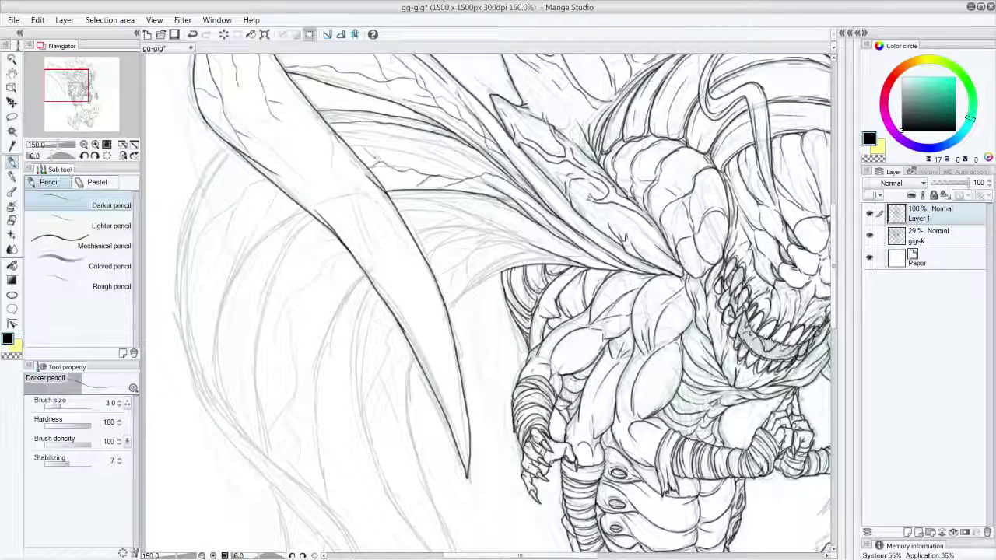
mouse_move(483, 175)
mouse_down()
mouse_move(453, 149)
mouse_move(388, 167)
mouse_move(399, 136)
mouse_move(352, 140)
mouse_move(393, 145)
mouse_up()
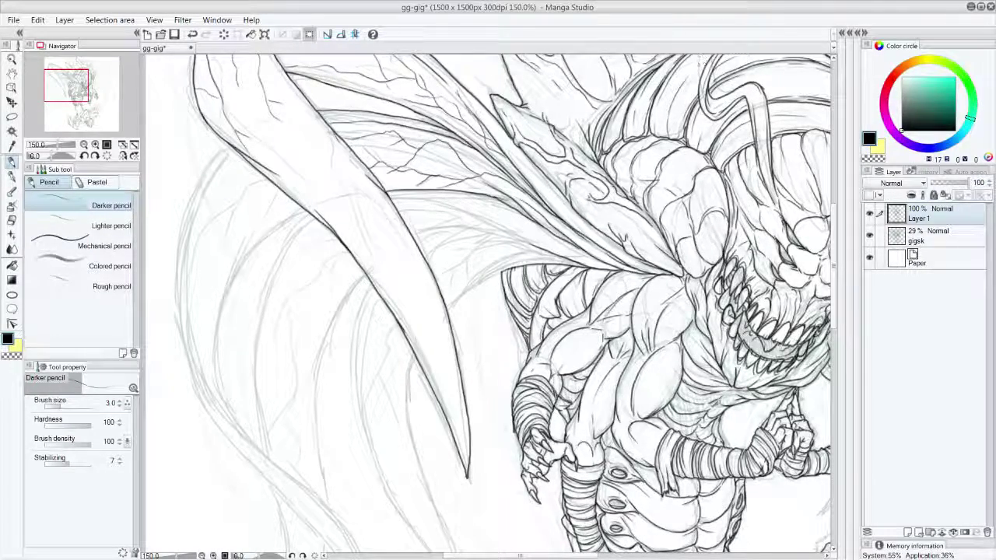
drag(439, 190, 395, 189)
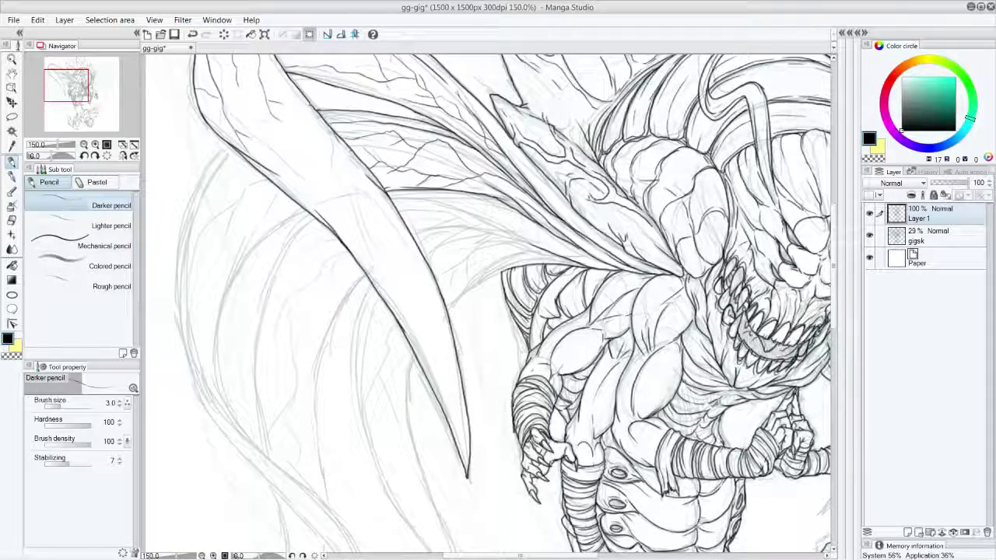
key(ctrl+z)
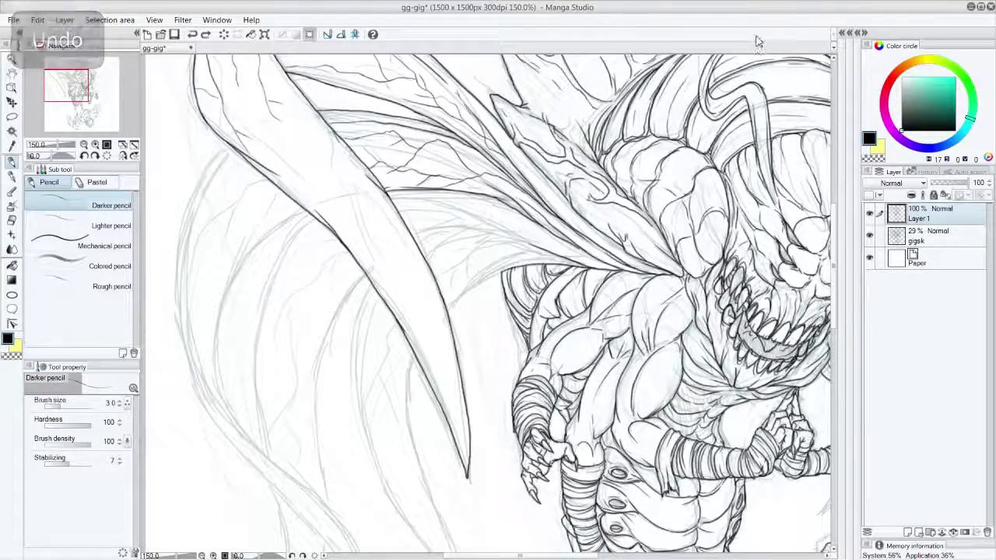
Draw the lower membrane's outer edge from the limb's bend to its curled tip, plus the first curved rib inside it.
scroll(835, 242, down, 2)
scroll(835, 241, down, 4)
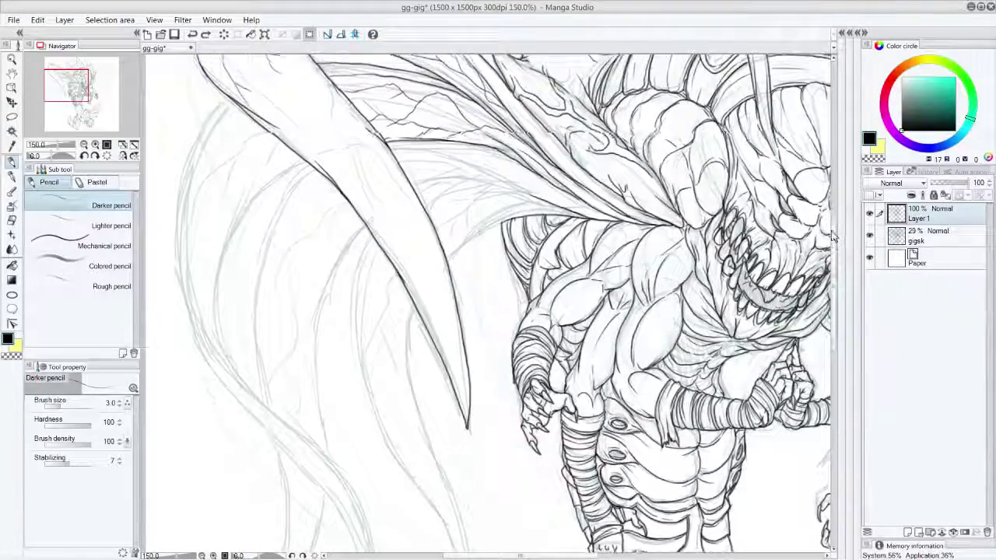
mouse_move(187, 168)
mouse_down()
mouse_move(246, 292)
mouse_move(240, 279)
mouse_move(354, 397)
mouse_move(371, 451)
mouse_move(366, 510)
mouse_move(337, 407)
mouse_move(248, 314)
mouse_move(240, 291)
mouse_move(249, 315)
mouse_move(243, 309)
mouse_move(196, 242)
mouse_move(176, 158)
mouse_up()
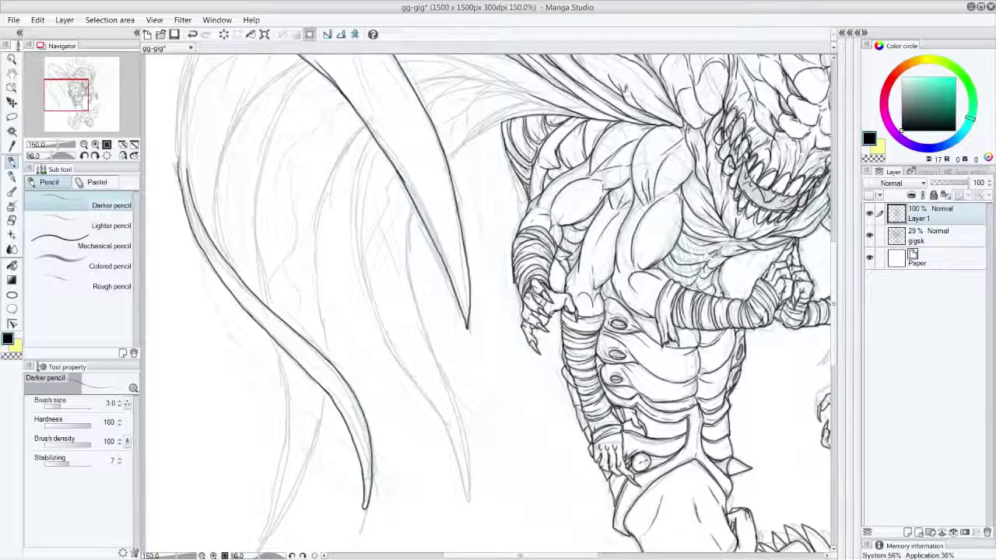
scroll(178, 121, up, 5)
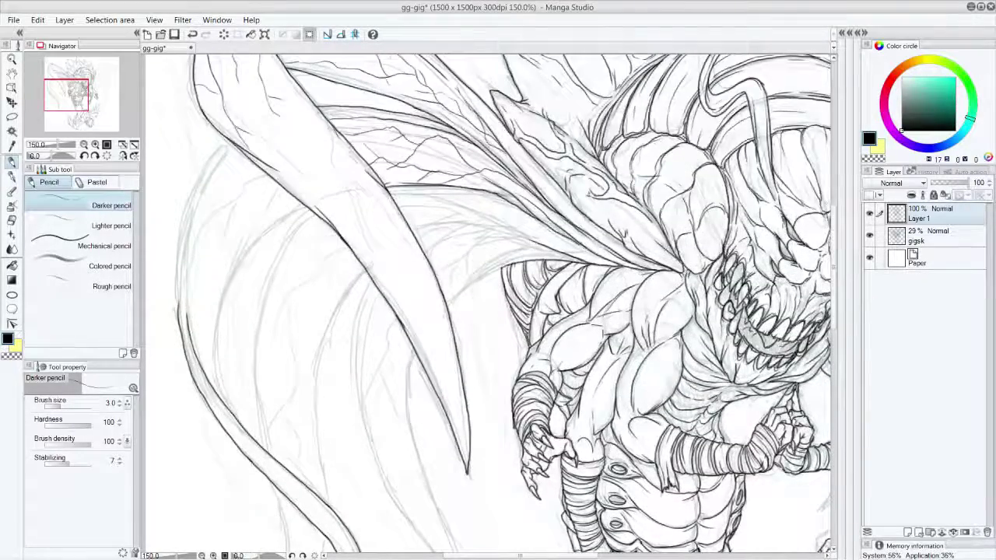
mouse_move(229, 137)
mouse_down()
mouse_move(192, 186)
mouse_move(178, 310)
mouse_move(176, 300)
mouse_move(186, 318)
mouse_move(185, 266)
mouse_move(232, 142)
mouse_up()
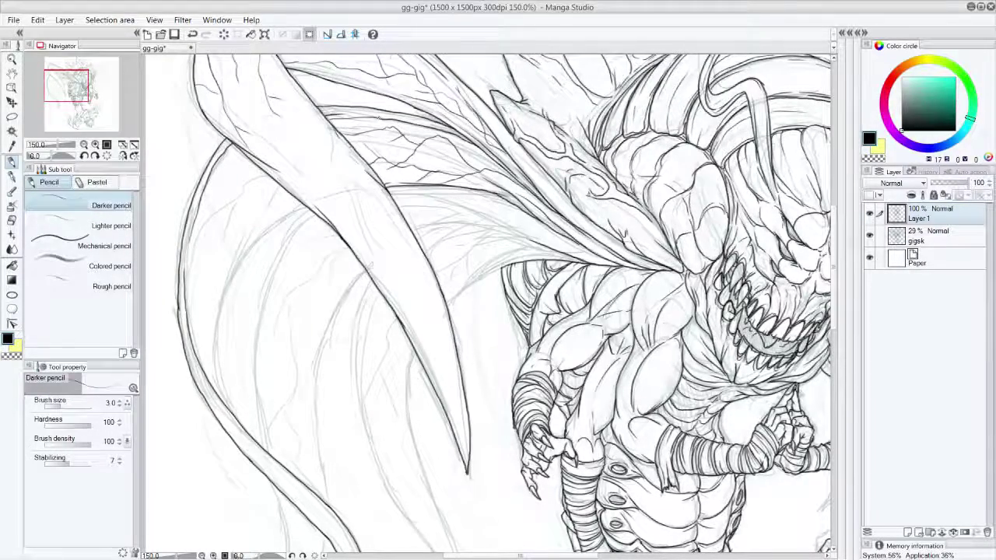
mouse_move(305, 207)
mouse_down()
mouse_move(258, 241)
mouse_move(224, 305)
mouse_move(218, 364)
mouse_move(235, 421)
mouse_move(212, 315)
mouse_move(273, 224)
mouse_up()
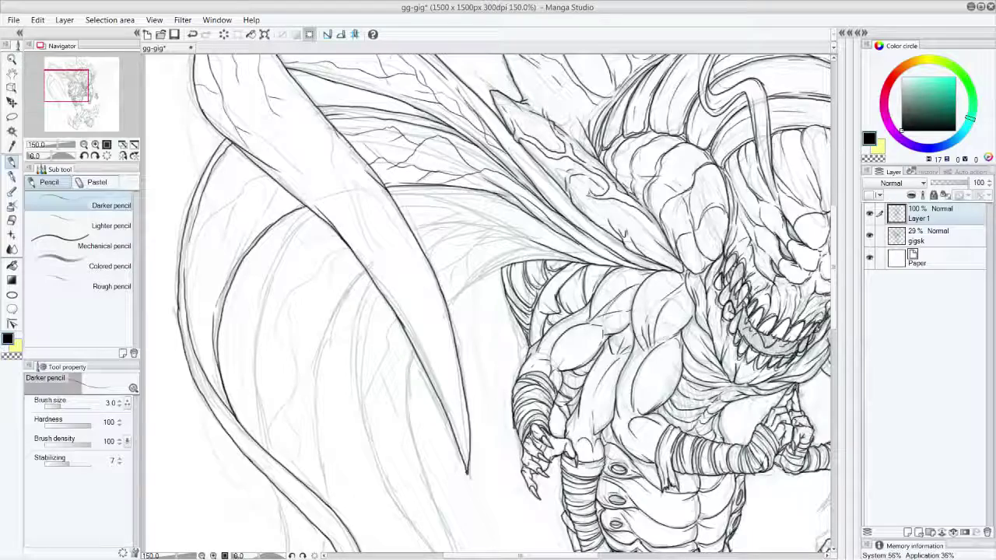
Fill the lower membrane's outermost panel with jagged veins between its outer edge and first rib.
drag(224, 192, 197, 256)
drag(211, 211, 207, 249)
drag(249, 169, 225, 175)
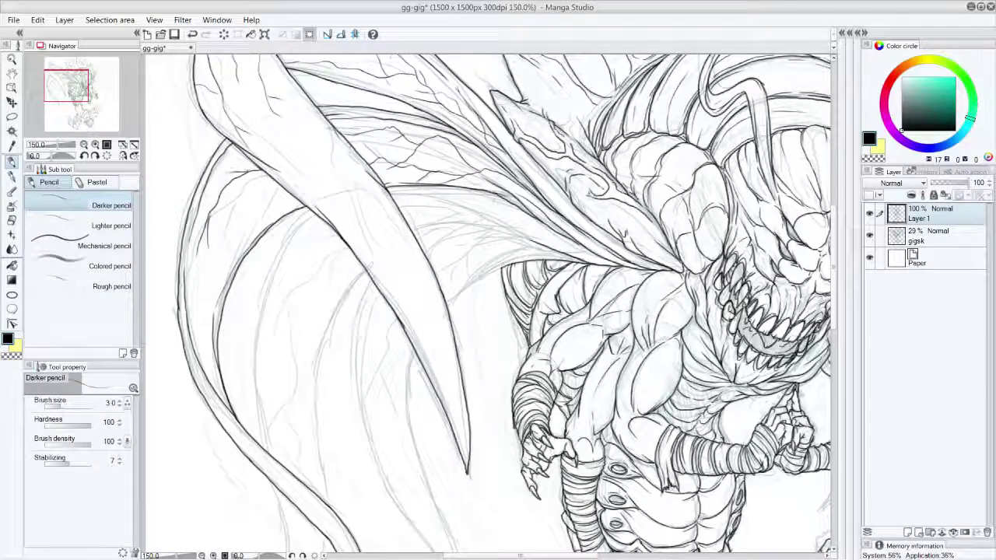
drag(220, 241, 207, 293)
drag(261, 194, 242, 205)
drag(207, 333, 204, 352)
drag(199, 256, 187, 287)
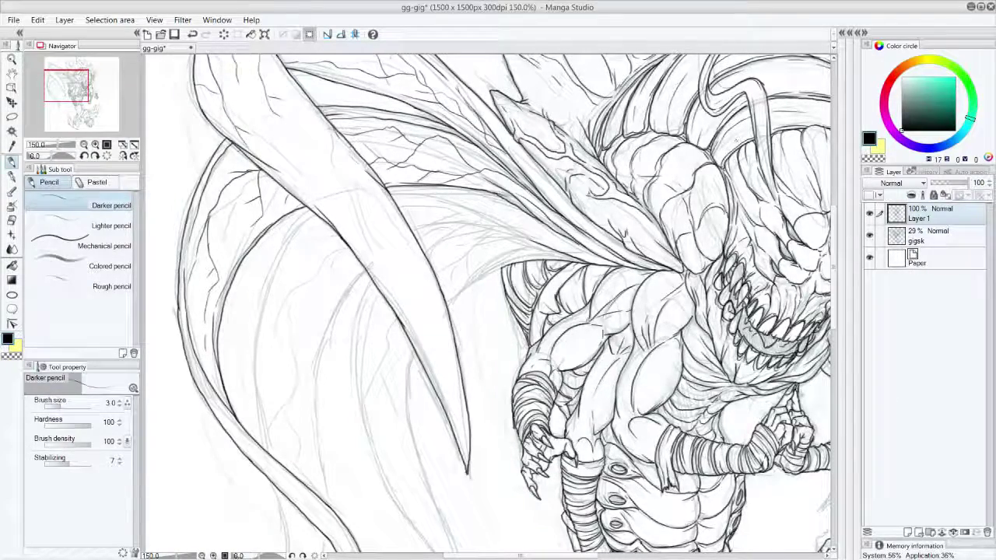
Double the line of the upper membrane's second rib and draw the third rib below it toward the wing base.
drag(835, 305, 837, 327)
drag(541, 156, 599, 183)
mouse_move(397, 119)
mouse_down()
mouse_move(436, 123)
mouse_move(533, 167)
mouse_up()
drag(495, 118, 522, 137)
mouse_move(412, 154)
mouse_down()
mouse_move(493, 146)
mouse_move(525, 163)
mouse_up()
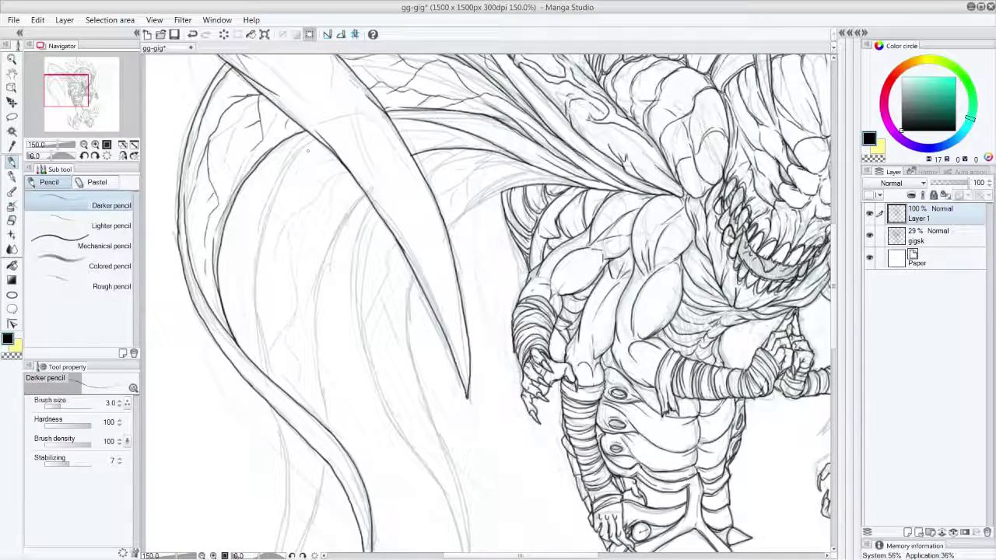
Draw the lower membrane's second rib as a double line and reinforce the upper membrane's second rib with extra strokes.
mouse_move(322, 144)
mouse_down()
mouse_move(299, 157)
mouse_move(292, 150)
mouse_move(257, 232)
mouse_move(257, 341)
mouse_move(272, 374)
mouse_up()
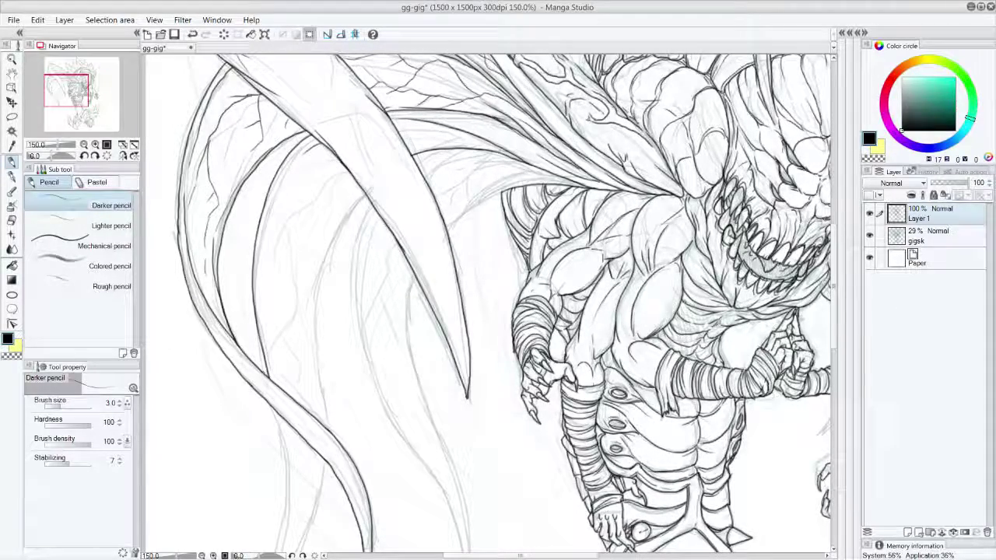
mouse_move(301, 154)
mouse_down()
mouse_move(269, 193)
mouse_move(259, 247)
mouse_up()
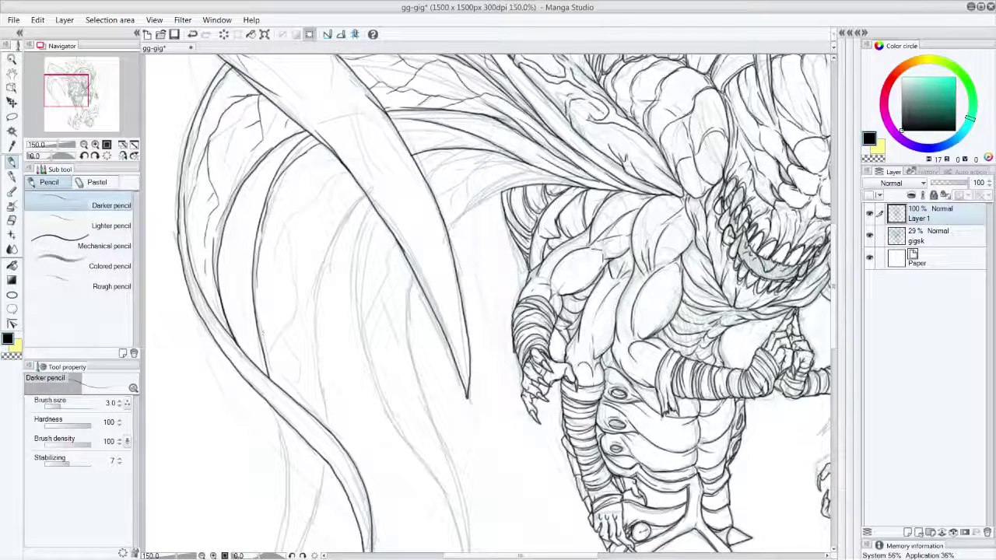
mouse_move(389, 117)
mouse_down()
mouse_move(490, 136)
mouse_move(534, 163)
mouse_up()
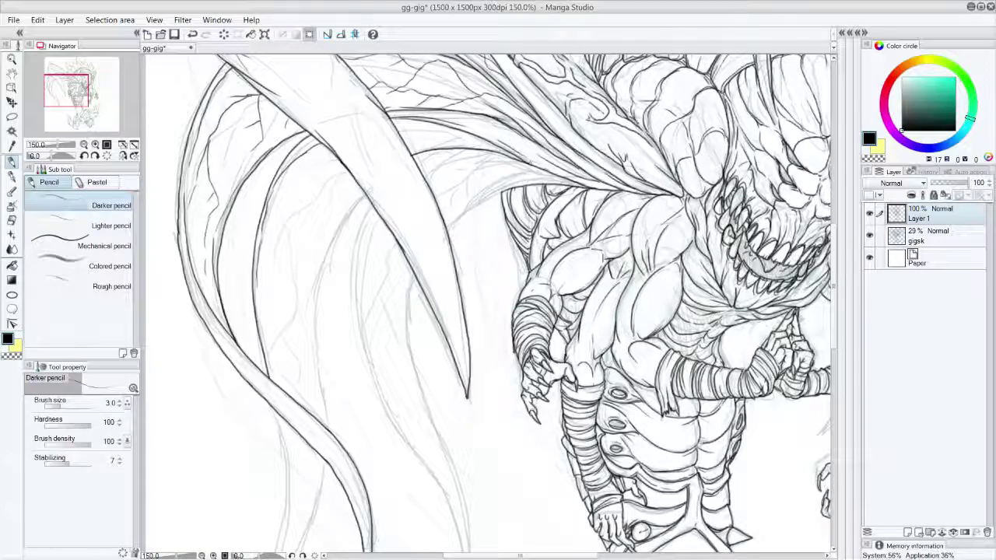
mouse_move(556, 158)
mouse_down()
mouse_move(490, 134)
mouse_move(515, 138)
mouse_move(474, 116)
mouse_up()
drag(573, 167, 533, 158)
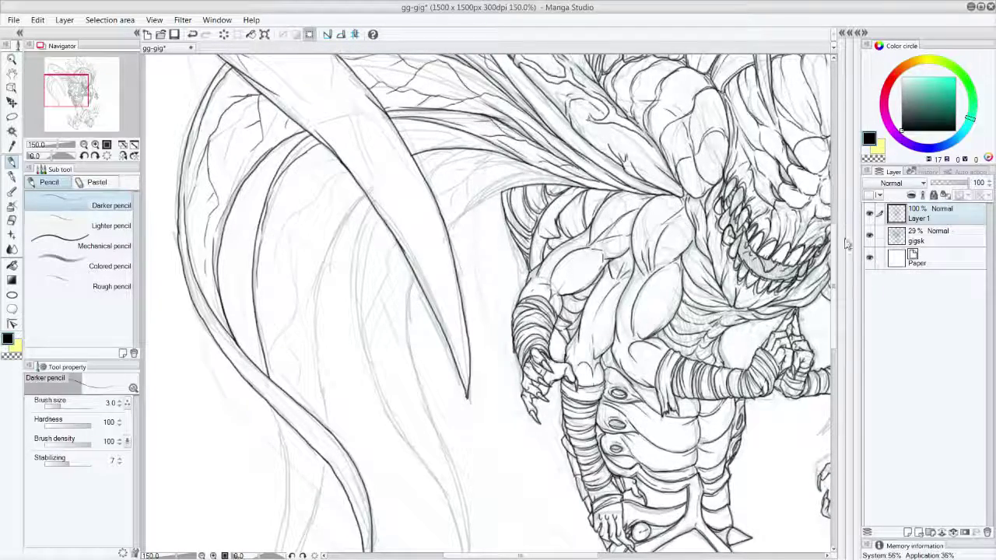
Draw the lower membrane's third rib from the limb's outer contour to the curled outer edge, doubling its upper line.
scroll(395, 84, down, 3)
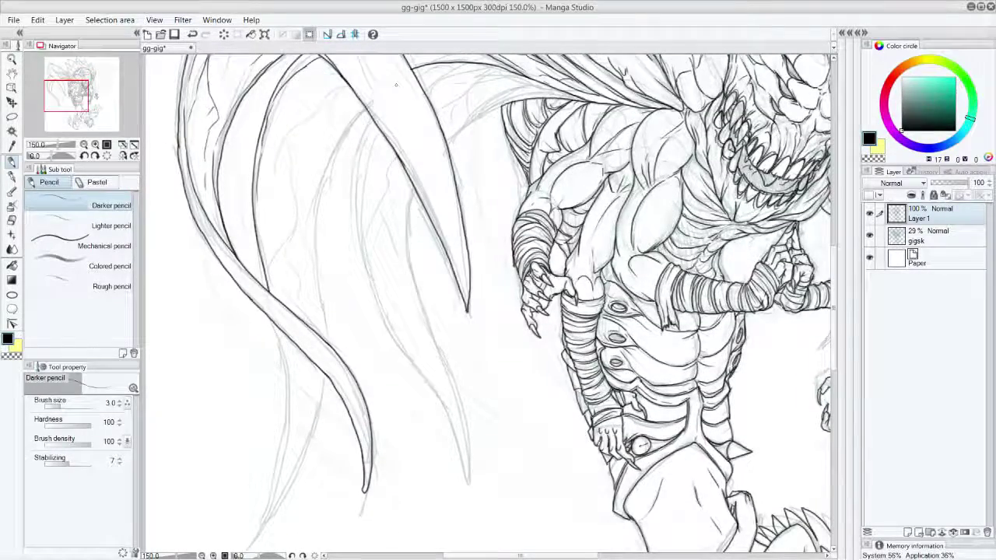
scroll(832, 296, up, 3)
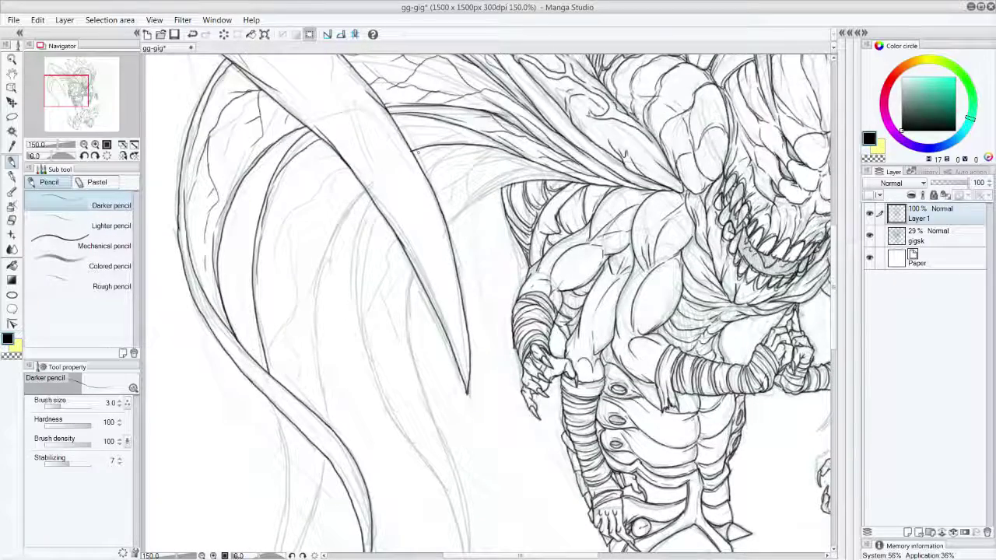
mouse_move(365, 186)
mouse_down()
mouse_move(315, 284)
mouse_move(327, 421)
mouse_up()
drag(317, 369, 308, 311)
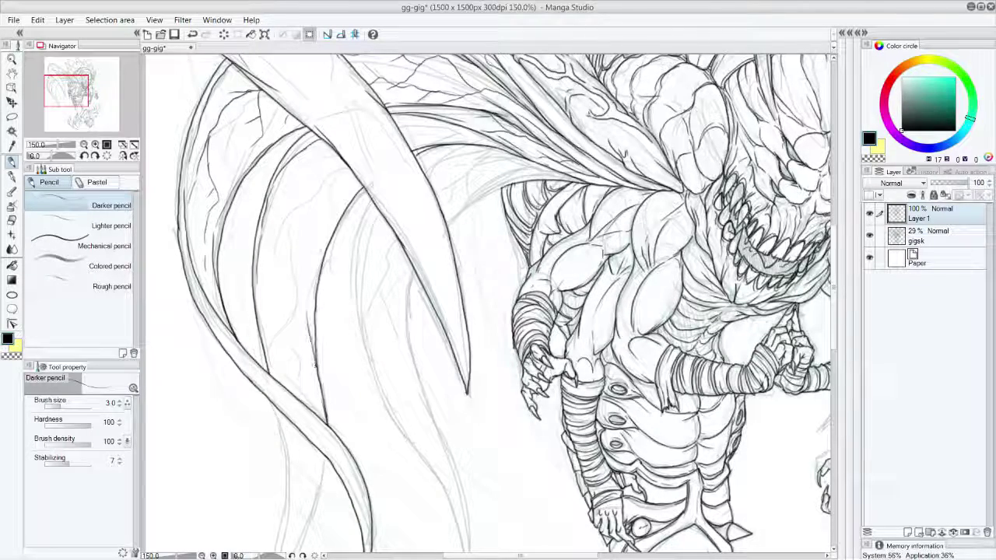
drag(318, 264, 348, 206)
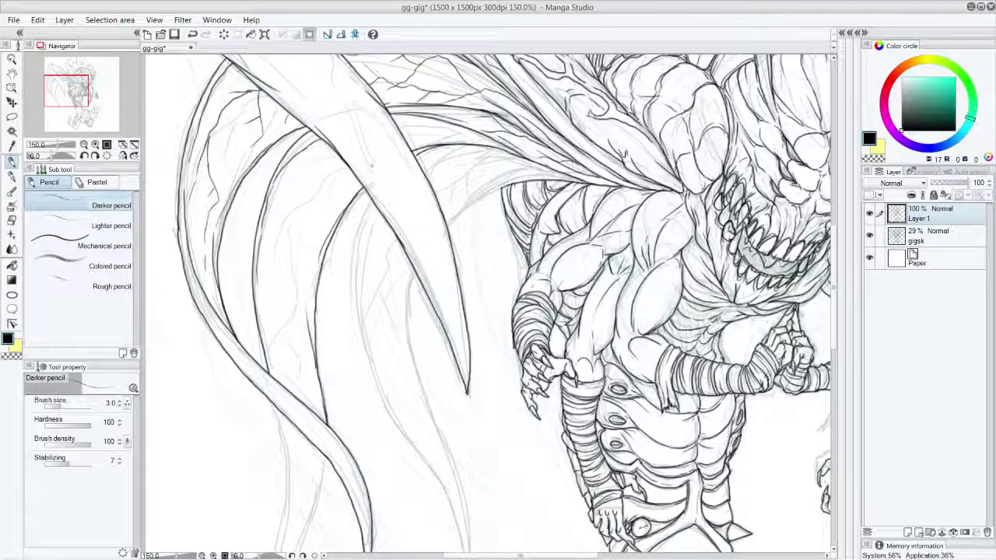
scroll(834, 230, up, 3)
mouse_move(835, 230)
mouse_down()
mouse_move(835, 214)
mouse_move(835, 266)
mouse_move(835, 232)
mouse_up()
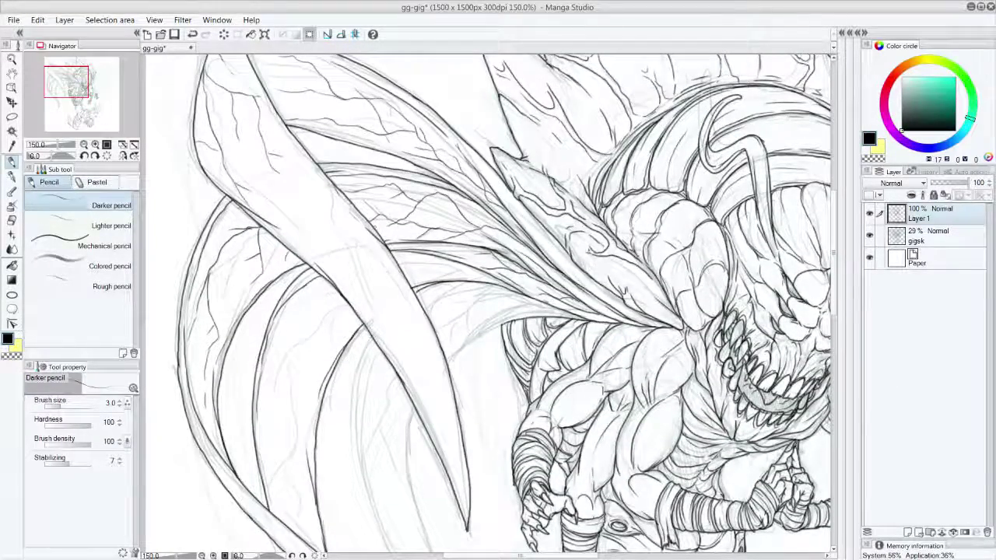
drag(419, 311, 447, 446)
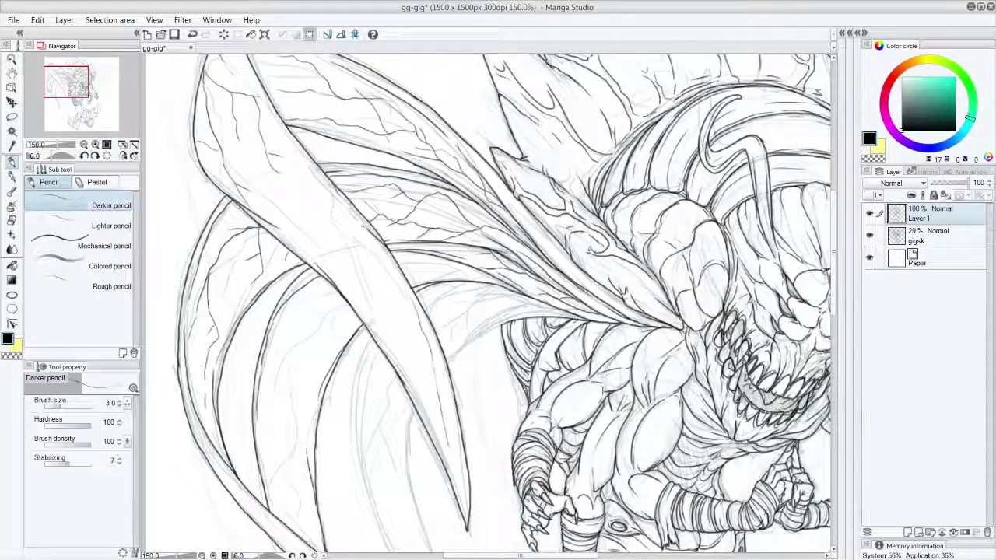
key(ctrl+z)
key(ctrl+z)
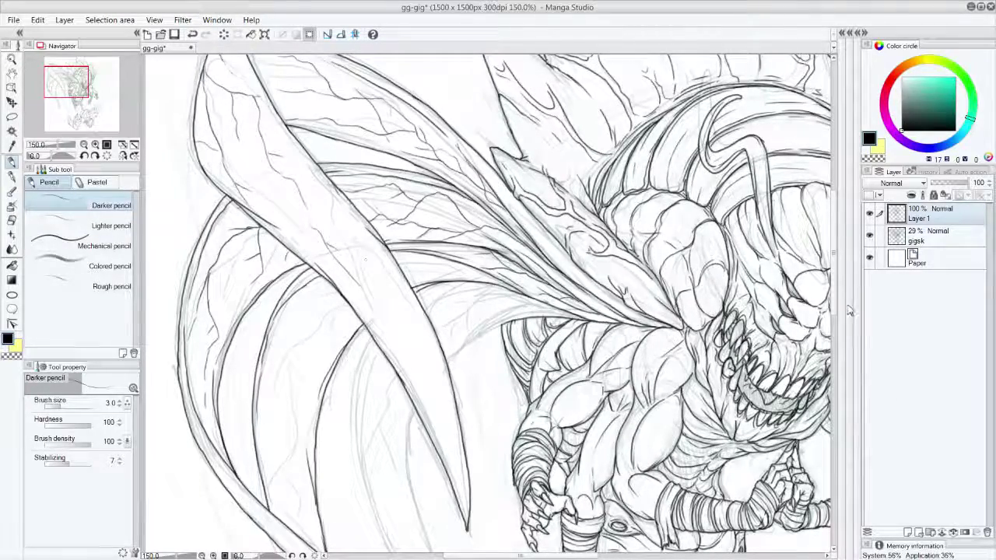
Draw the lower membrane's pointed trailing tip below the curled outer edge with two converging curves, and save the drawing.
scroll(836, 346, down, 3)
scroll(835, 345, down, 3)
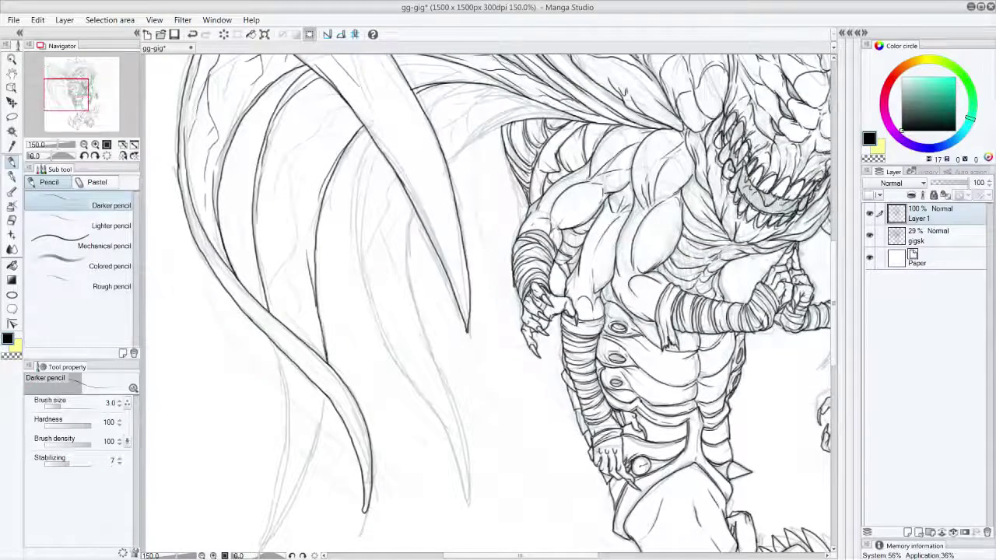
mouse_move(278, 347)
mouse_down()
mouse_move(289, 402)
mouse_move(283, 495)
mouse_move(266, 537)
mouse_move(315, 448)
mouse_up()
drag(322, 419, 325, 391)
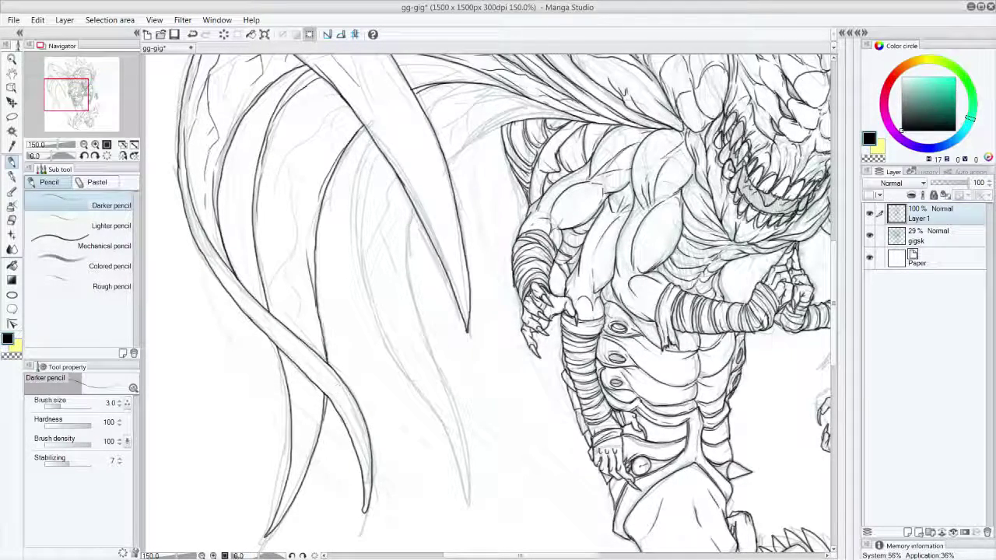
drag(201, 248, 257, 308)
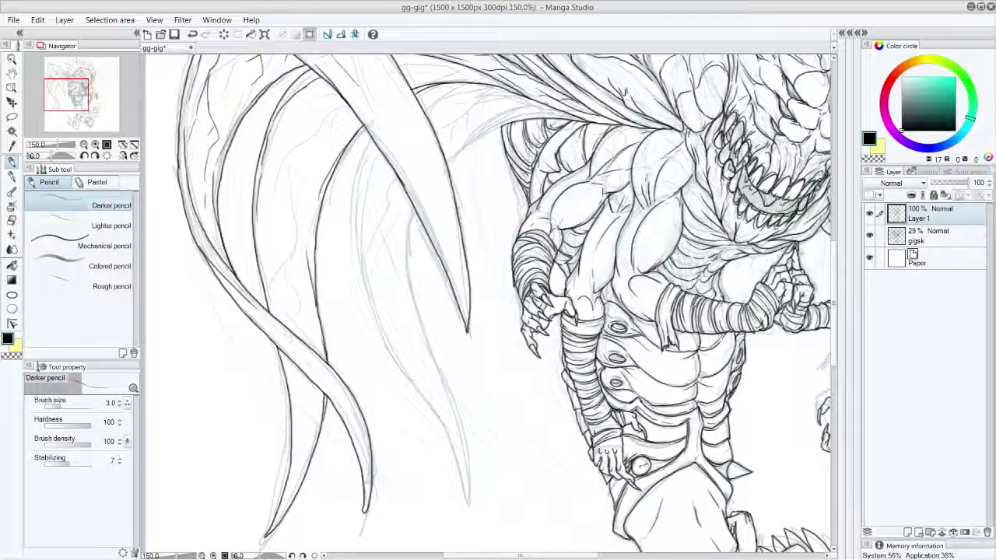
key(ctrl+z)
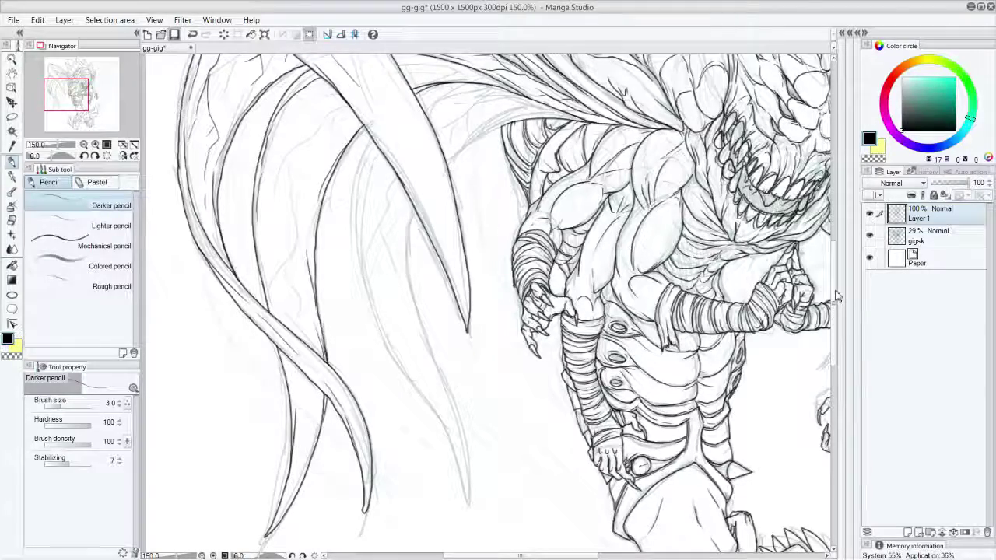
key(ctrl+s)
Draw the upper membrane's lower edge from beside the creature's shoulder to the large limb's contour.
scroll(836, 300, up, 3)
scroll(836, 296, up, 4)
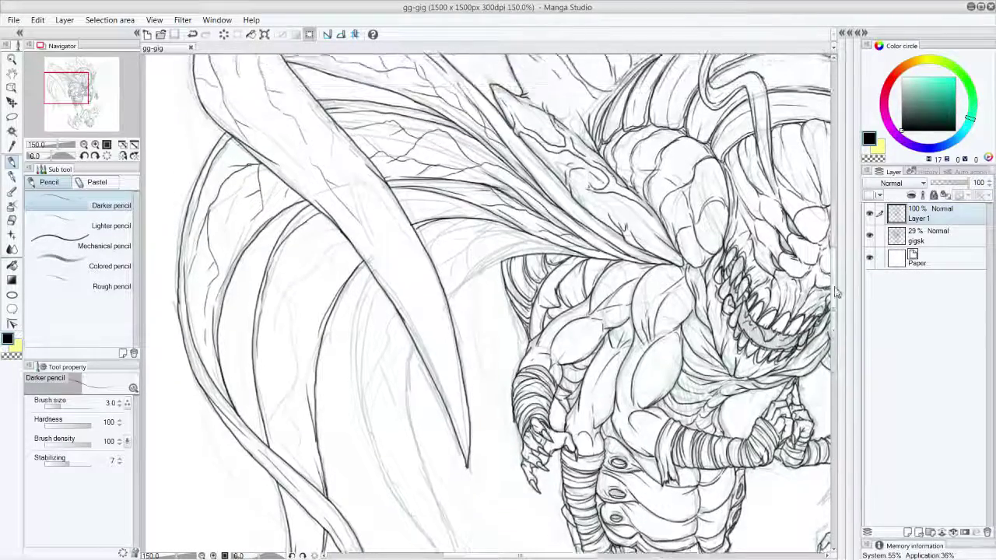
scroll(838, 285, down, 7)
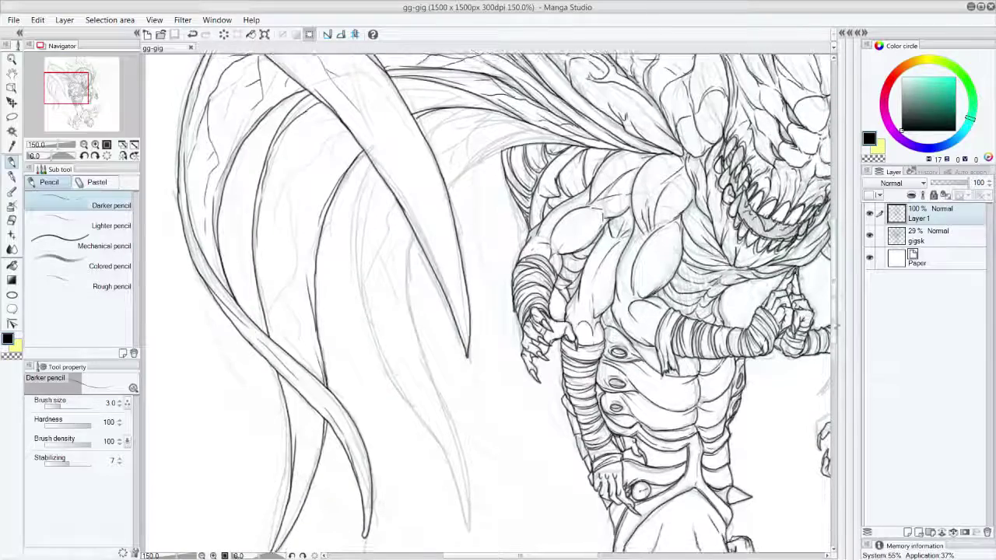
drag(504, 150, 455, 187)
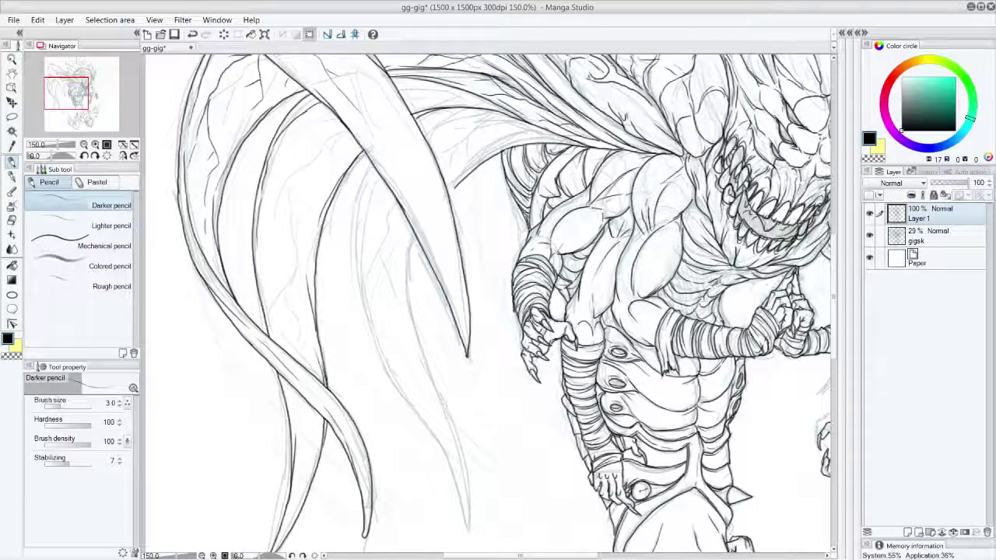
key(ctrl+z)
drag(465, 174, 448, 192)
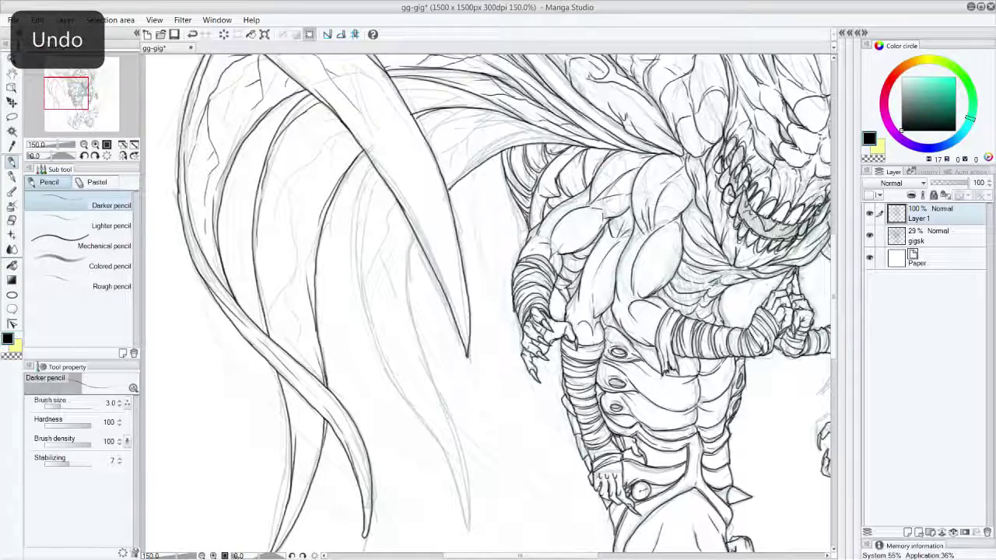
Outline the lower membrane's innermost trailing point, running both edges from the large limb down to a sharp tip.
drag(415, 238, 421, 352)
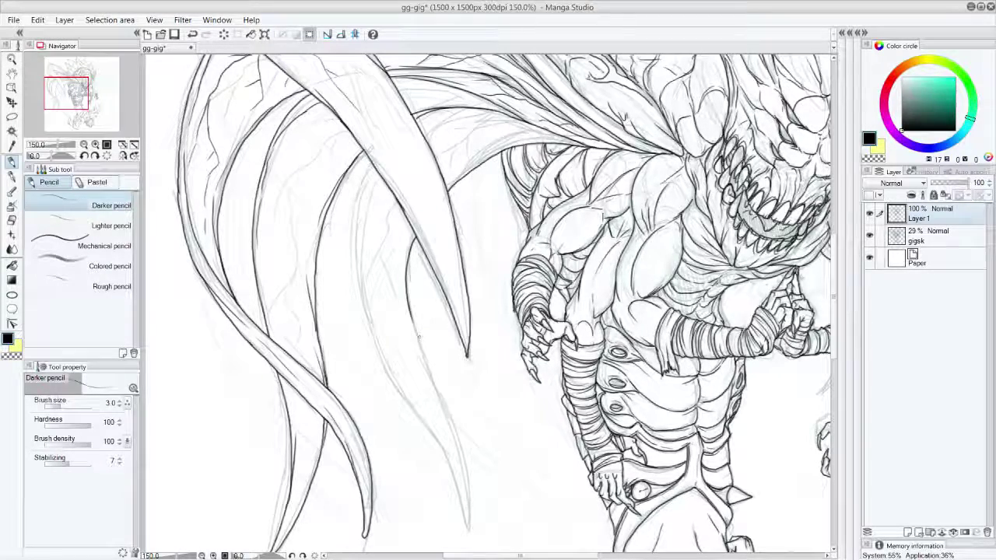
drag(412, 313, 463, 469)
key(ctrl+z)
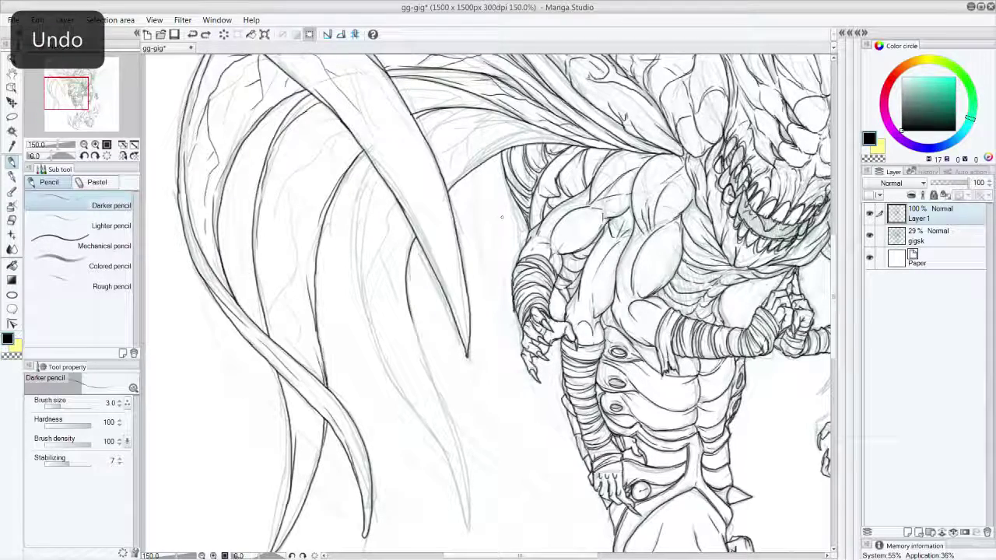
mouse_move(406, 303)
mouse_down()
mouse_move(455, 434)
mouse_move(464, 523)
mouse_up()
mouse_move(456, 471)
mouse_down()
mouse_move(391, 375)
mouse_move(375, 330)
mouse_move(359, 242)
mouse_move(375, 168)
mouse_move(361, 252)
mouse_up()
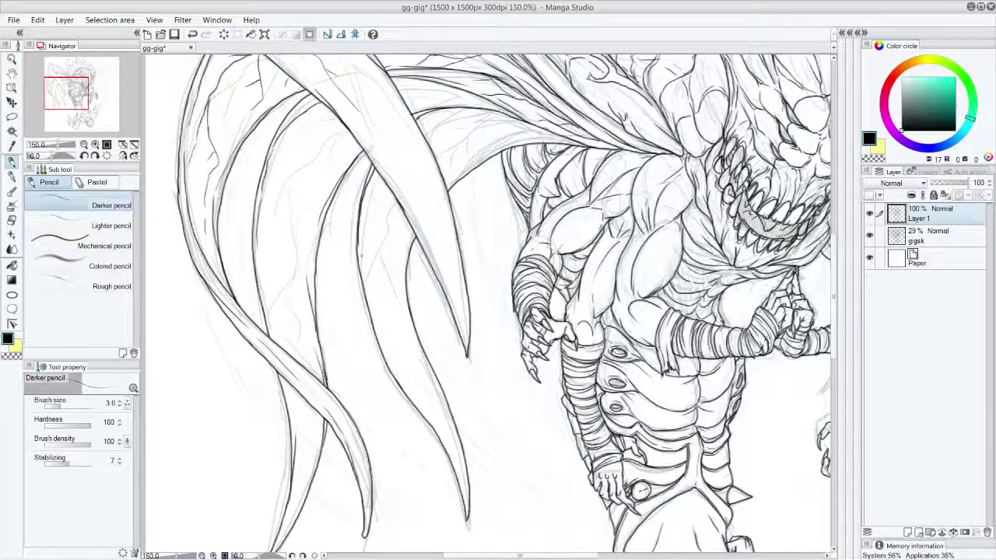
Redraw the upper part of the innermost trailing point's outer edge and double its line toward the limb.
key(ctrl+z)
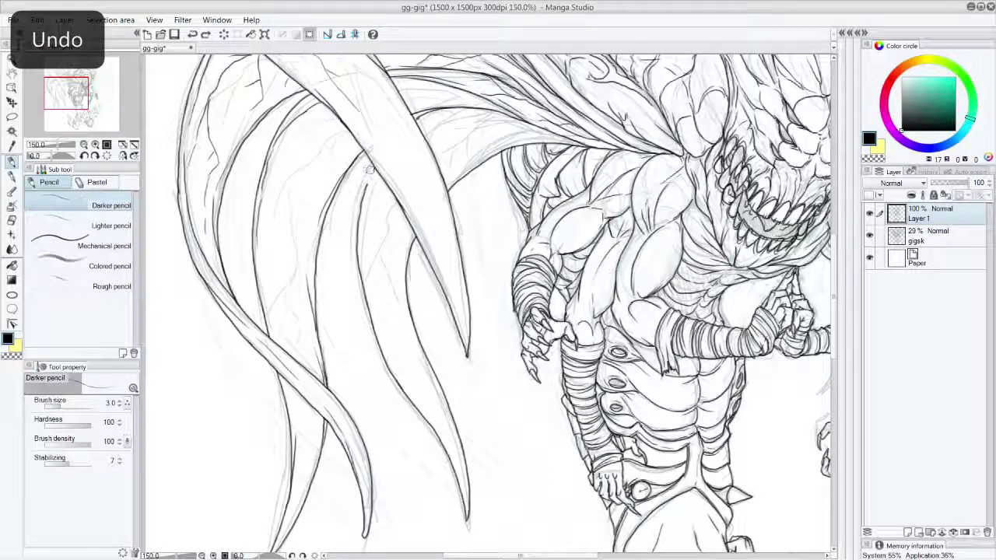
drag(361, 281, 402, 369)
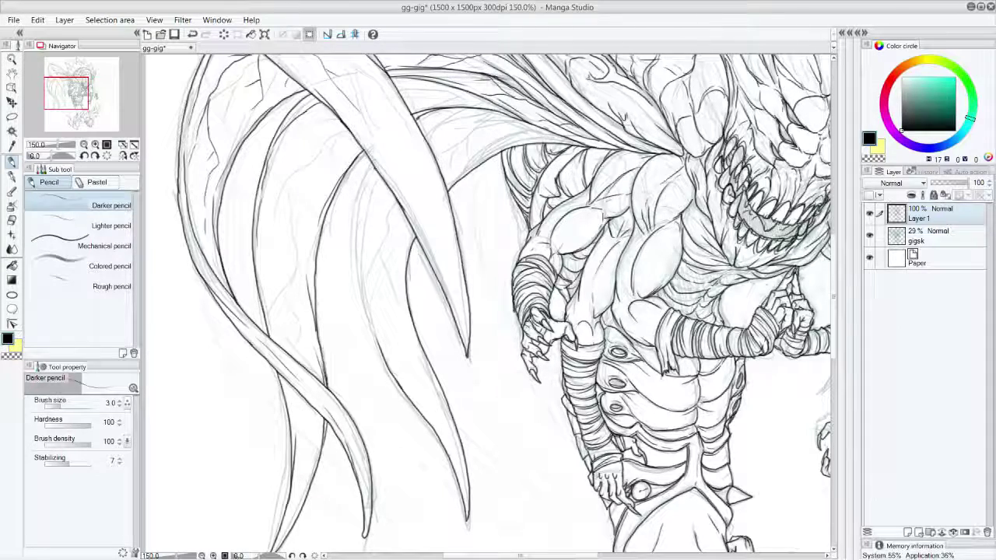
mouse_move(363, 189)
mouse_down()
mouse_move(354, 263)
mouse_move(374, 332)
mouse_up()
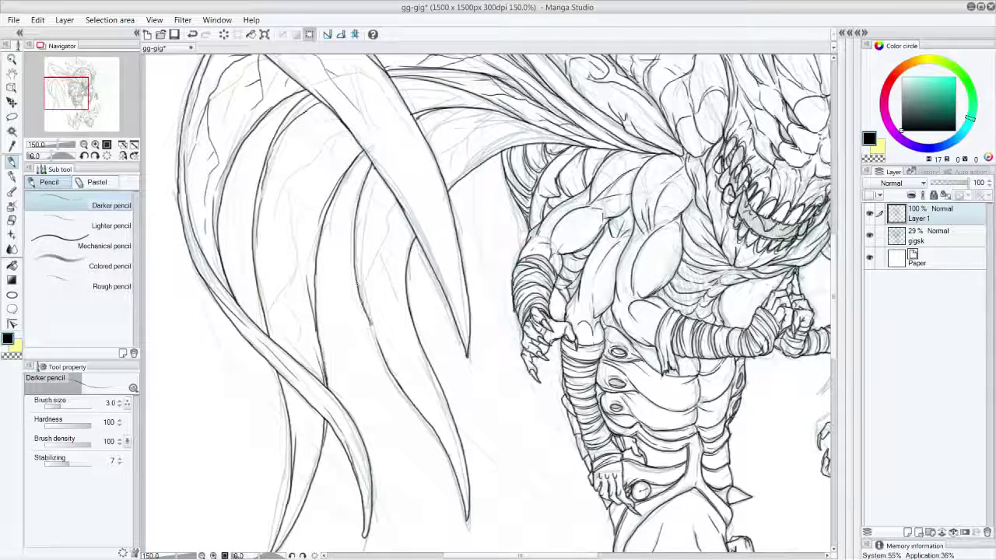
key(ctrl+z)
mouse_move(362, 176)
mouse_down()
mouse_move(355, 272)
mouse_move(367, 326)
mouse_up()
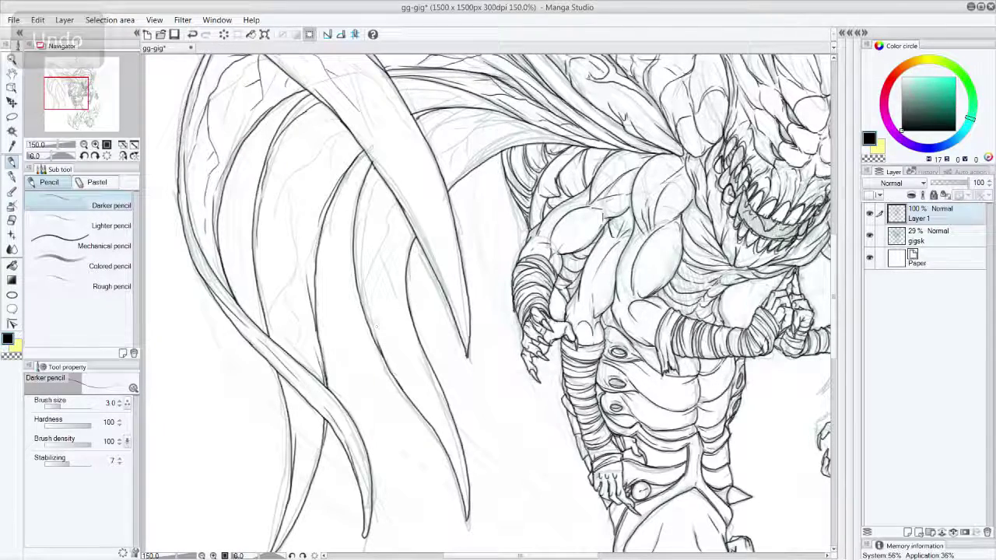
mouse_move(377, 334)
mouse_down()
mouse_move(363, 250)
mouse_move(368, 192)
mouse_up()
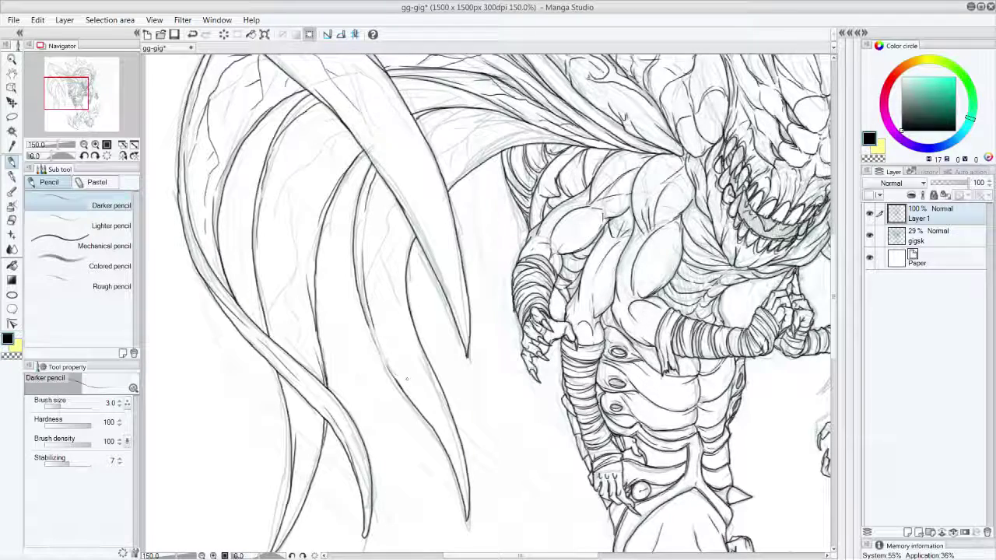
Reinforce both edges of the innermost trailing point and double the upper membrane's lower edge near the limb.
mouse_move(368, 317)
mouse_down()
mouse_move(388, 371)
mouse_move(428, 412)
mouse_up()
mouse_move(414, 239)
mouse_down()
mouse_move(402, 295)
mouse_move(425, 364)
mouse_up()
drag(449, 184, 482, 154)
Fill the upper membrane's two lowest panels and the lower membrane's innermost panel with jagged veins.
mouse_move(456, 120)
mouse_down()
mouse_move(498, 112)
mouse_move(571, 143)
mouse_move(425, 127)
mouse_up()
drag(486, 120, 467, 124)
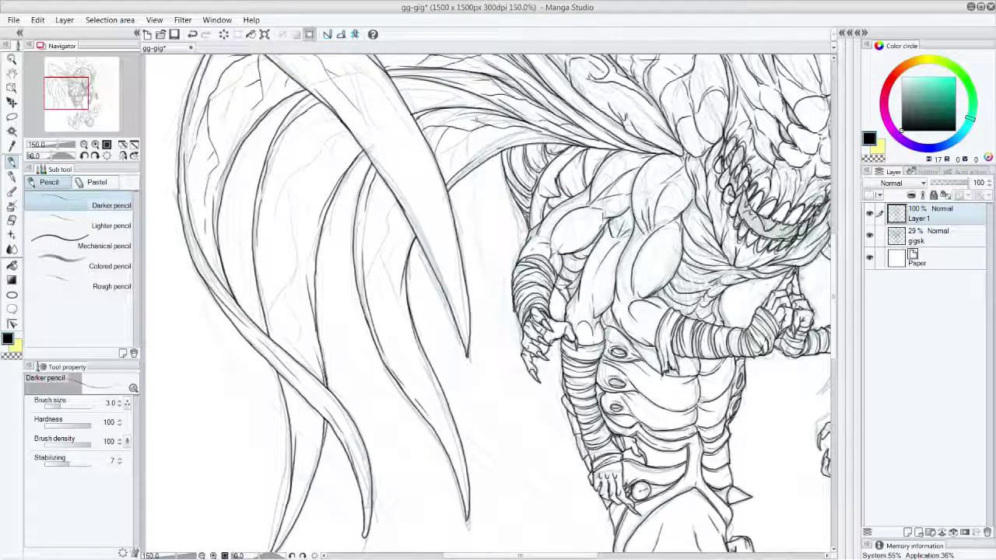
mouse_move(458, 162)
mouse_down()
mouse_move(447, 177)
mouse_move(437, 149)
mouse_up()
drag(489, 126, 480, 146)
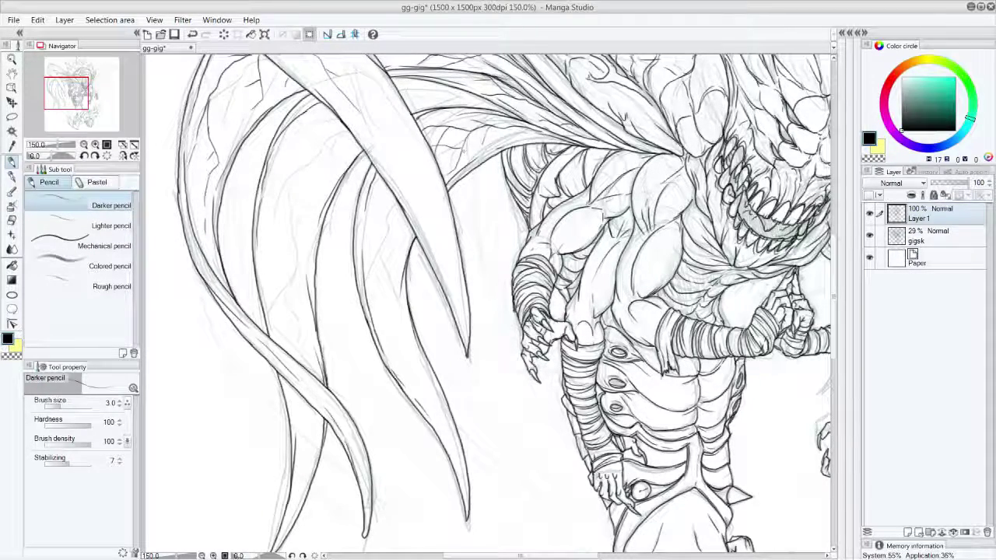
mouse_move(391, 187)
mouse_down()
mouse_move(366, 221)
mouse_move(394, 354)
mouse_up()
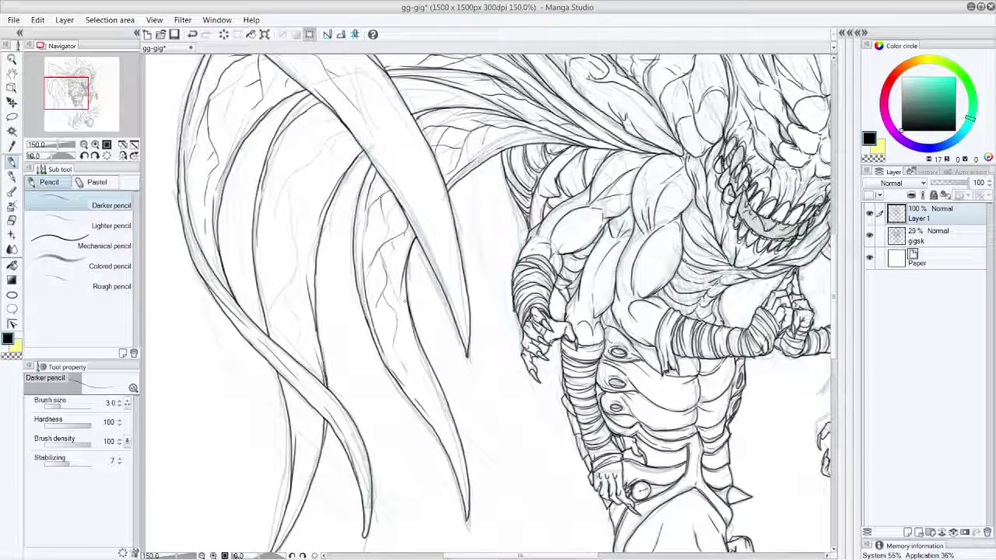
mouse_move(452, 83)
mouse_down()
mouse_move(403, 90)
mouse_move(409, 113)
mouse_move(400, 93)
mouse_up()
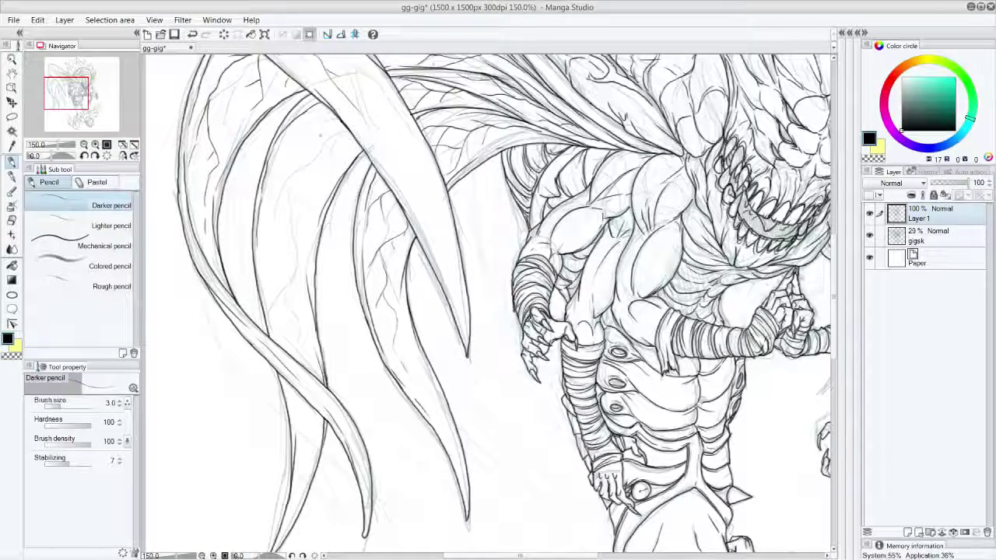
Fill the lower membrane's panel between its second and third ribs with branching veins.
drag(316, 122, 286, 136)
mouse_move(347, 123)
mouse_down()
mouse_move(302, 148)
mouse_move(293, 140)
mouse_move(274, 253)
mouse_move(293, 258)
mouse_up()
mouse_move(304, 221)
mouse_down()
mouse_move(299, 330)
mouse_move(282, 322)
mouse_move(284, 330)
mouse_up()
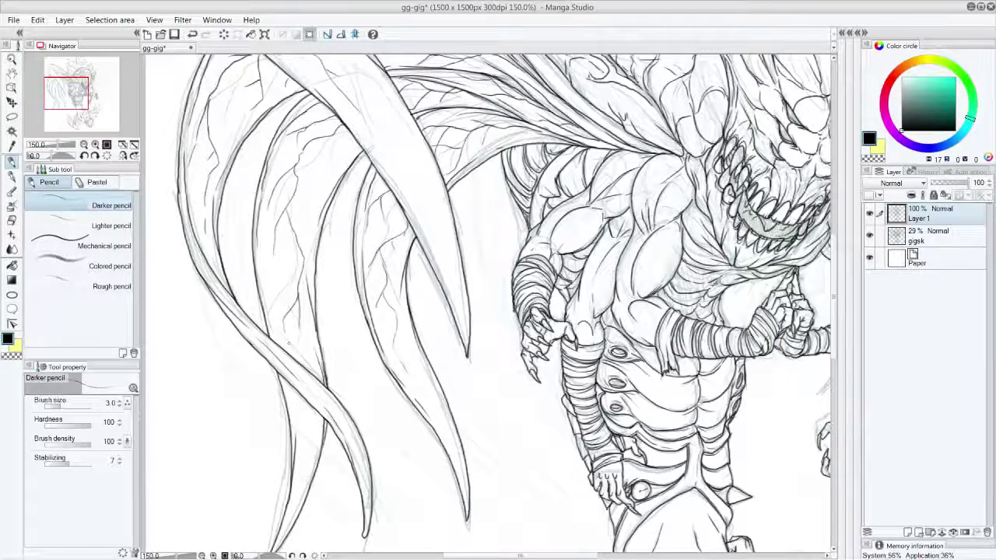
mouse_move(335, 130)
mouse_down()
mouse_move(328, 168)
mouse_move(305, 193)
mouse_up()
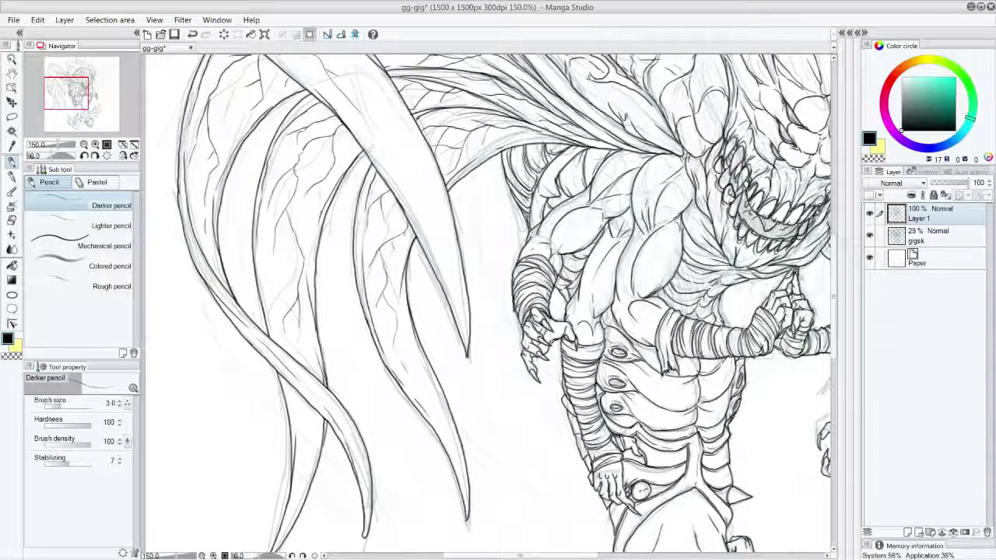
drag(360, 138, 353, 150)
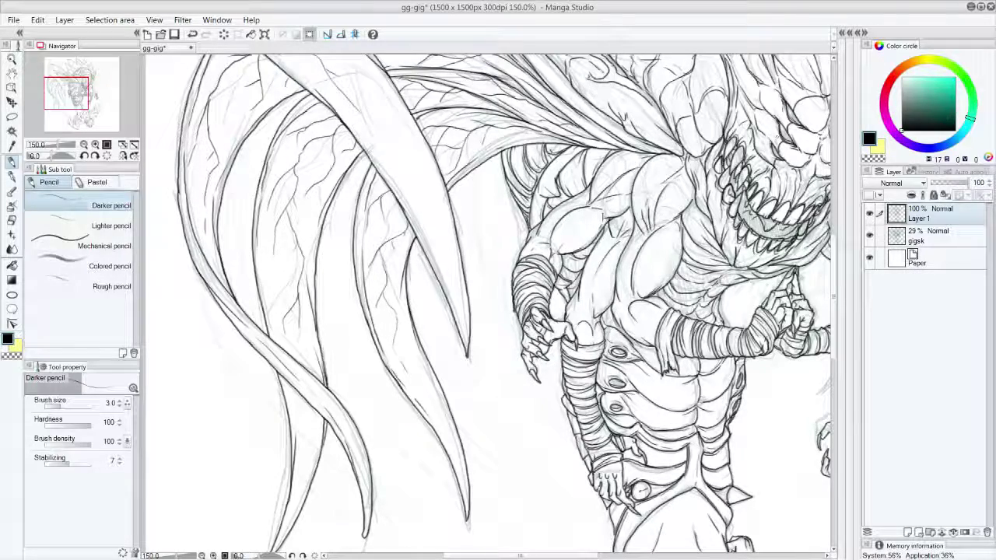
Hide the gigsk sketch layer and review the line art of the whole figure.
drag(70, 95, 91, 81)
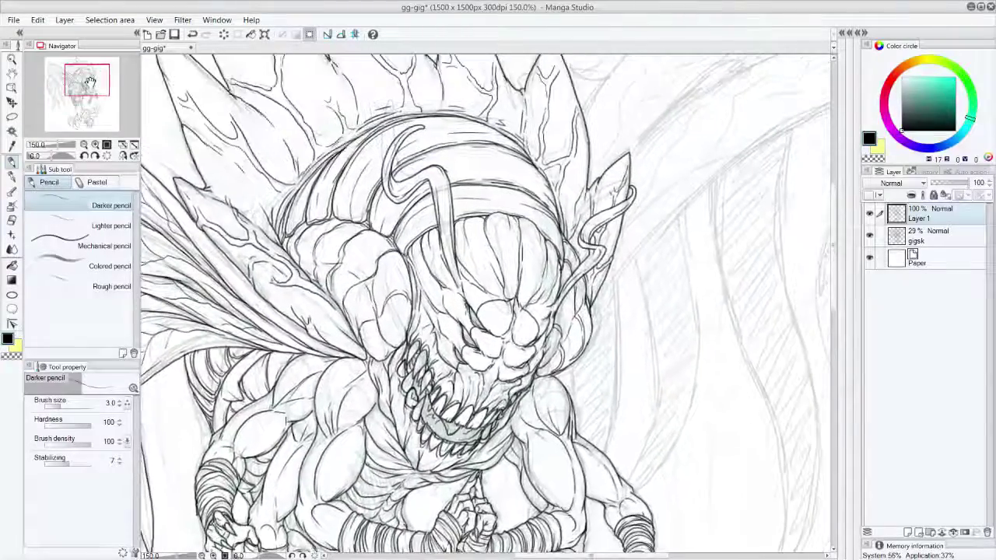
scroll(90, 81, down, 3)
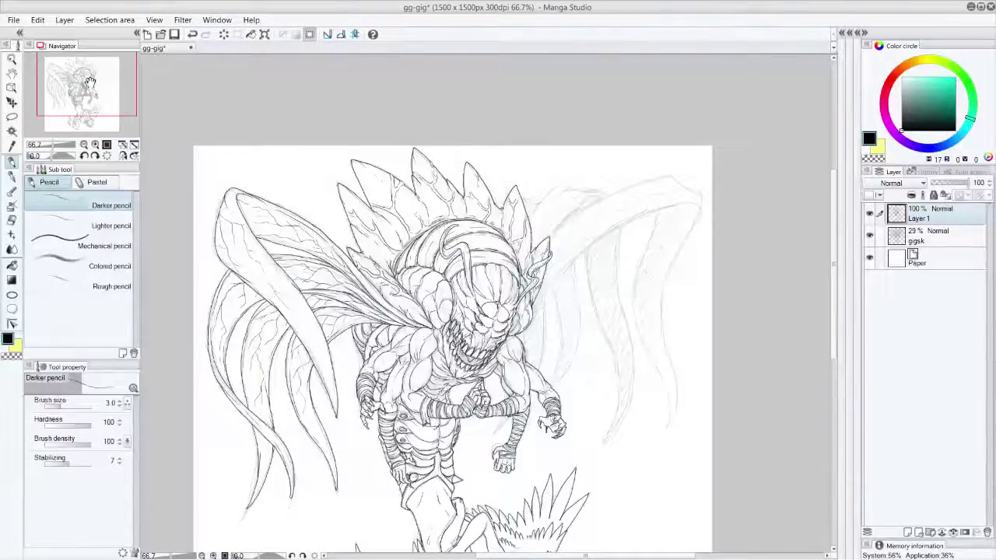
click(869, 234)
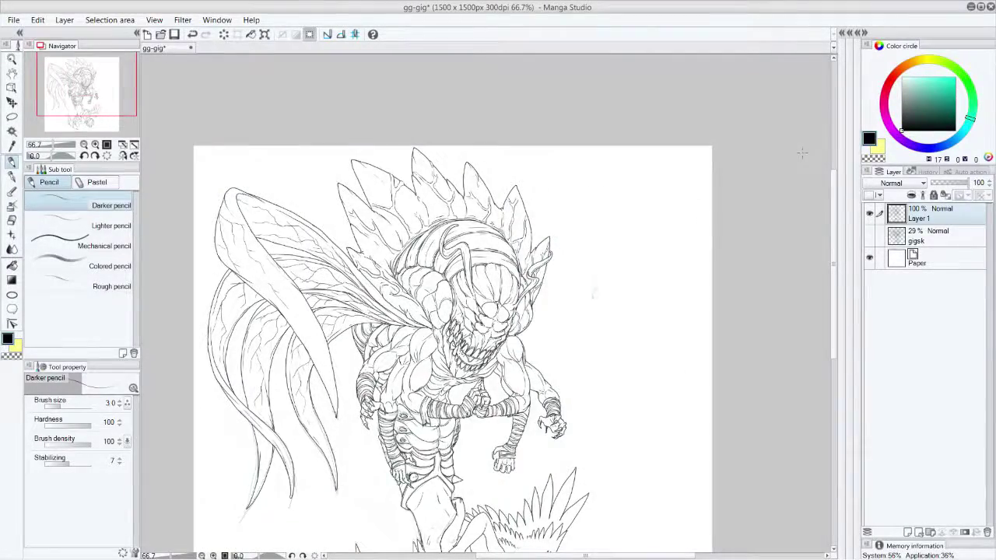
drag(831, 223, 833, 260)
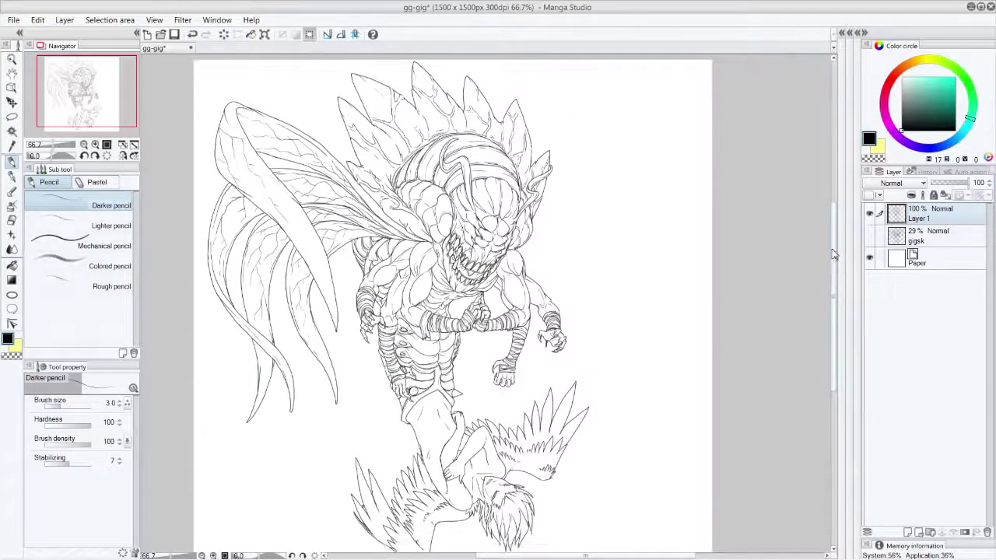
drag(99, 94, 87, 91)
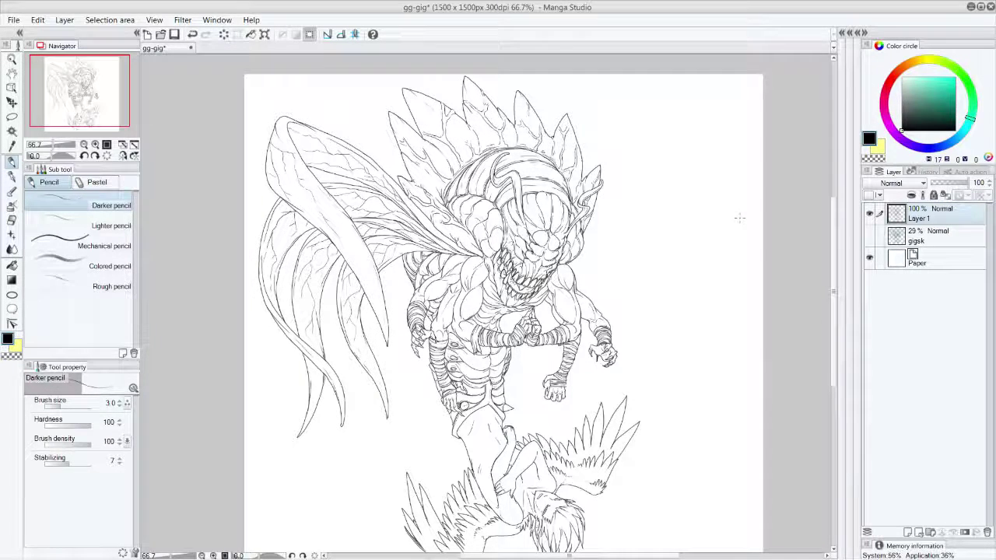
scroll(834, 325, down, 3)
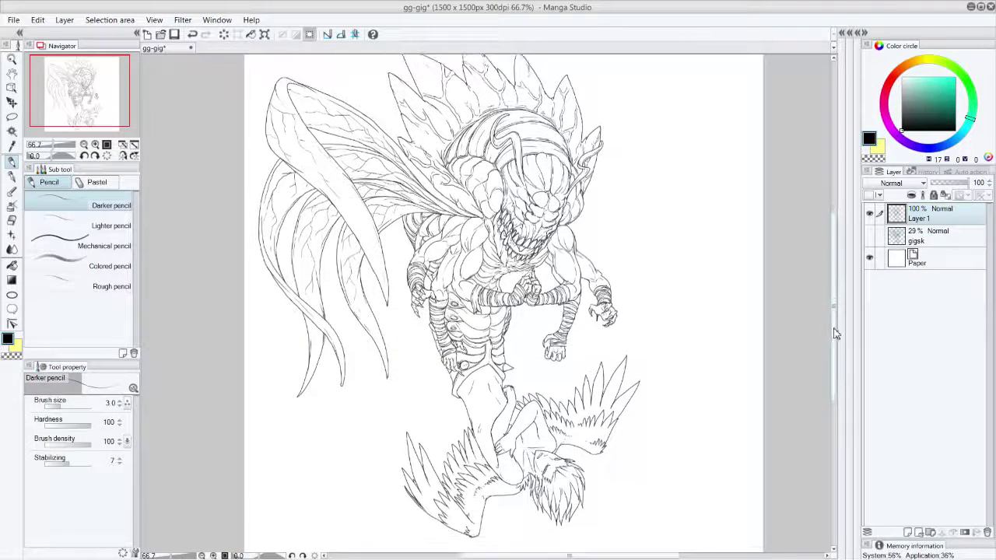
drag(836, 328, 833, 321)
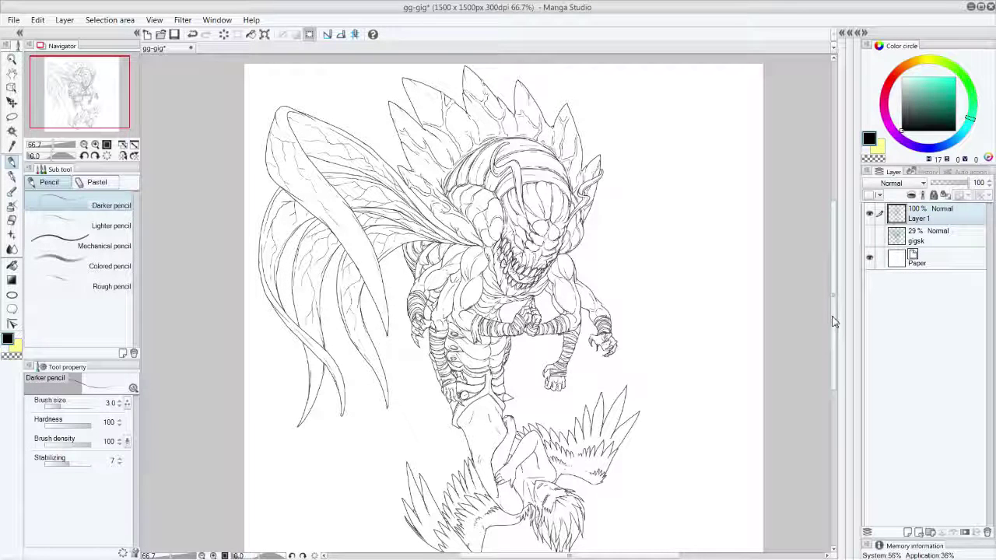
drag(722, 242, 713, 225)
drag(704, 148, 702, 300)
drag(705, 292, 728, 257)
key(ctrl+z)
key(ctrl+z)
key(ctrl+z)
key(ctrl+z)
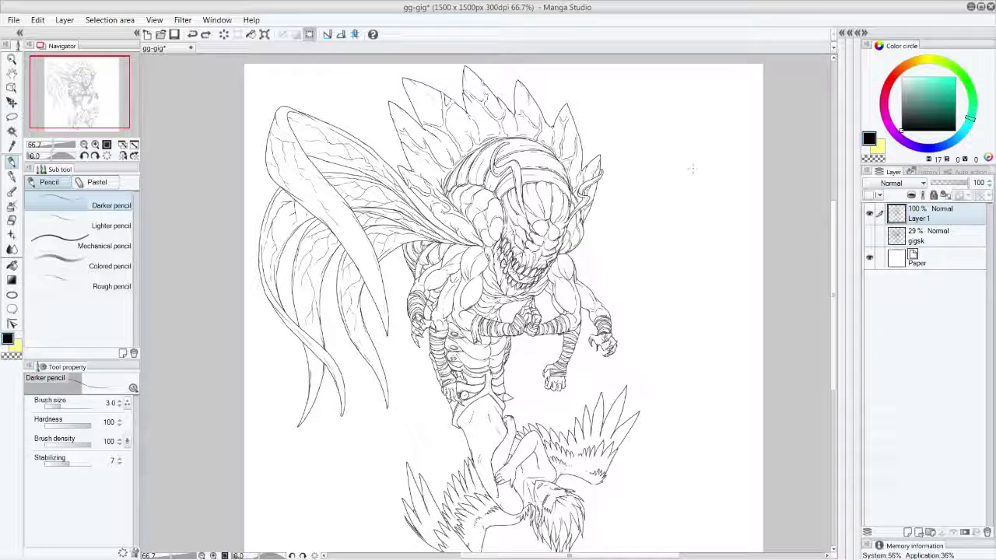
Show the gigsk sketch layer again and return to a close view of the creature's torso.
click(871, 236)
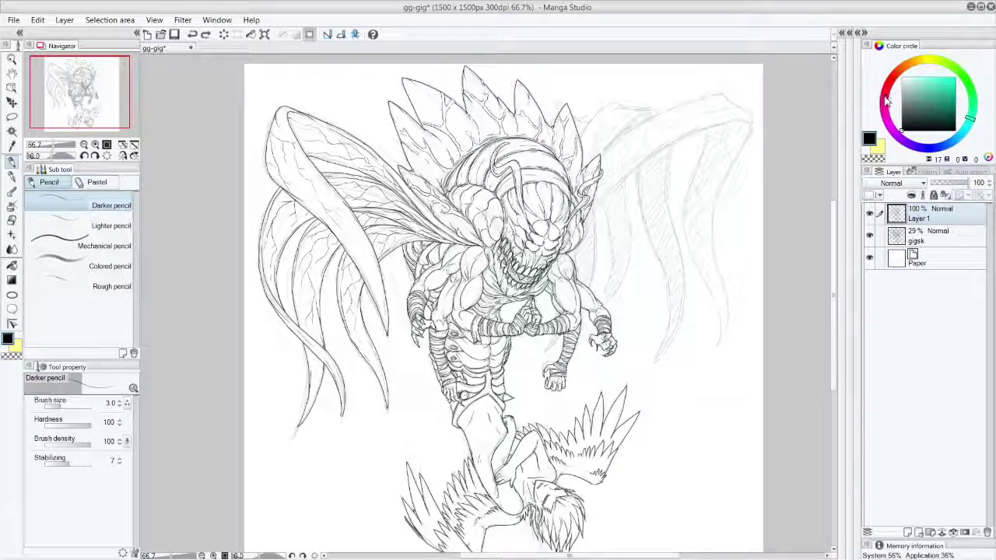
key(ctrl+plus)
key(ctrl+plus)
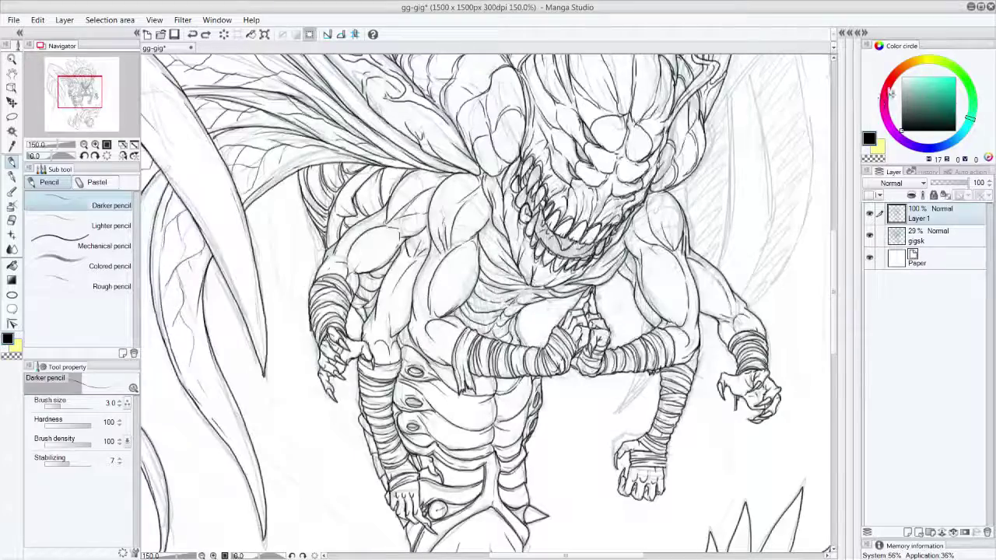
Trace the long curved lower and upper edges of the second wing's top arm, from beside the head out to the wing tip.
drag(85, 96, 112, 76)
mouse_move(275, 355)
mouse_down()
mouse_move(362, 247)
mouse_move(458, 170)
mouse_move(524, 136)
mouse_move(643, 111)
mouse_up()
drag(638, 113, 648, 138)
drag(313, 198, 448, 94)
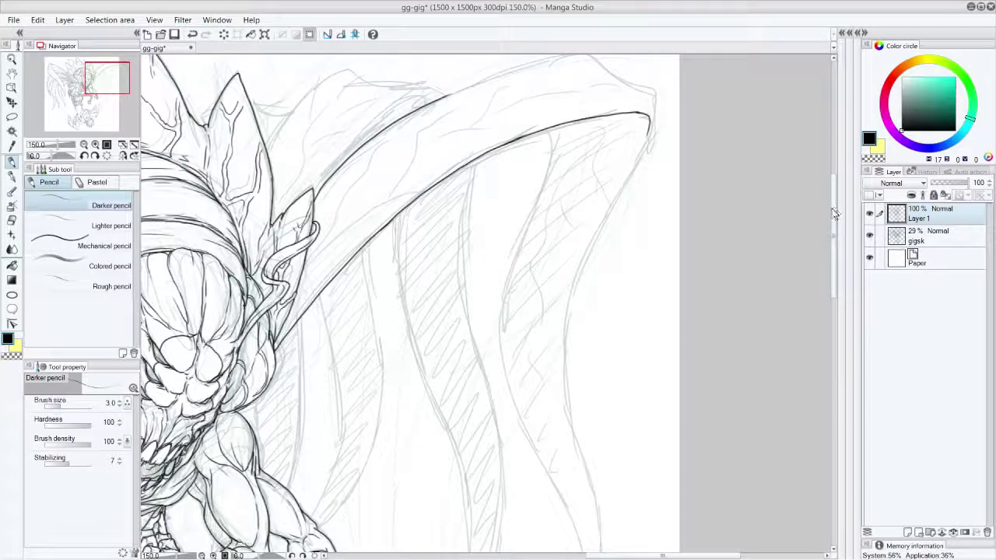
drag(833, 210, 834, 190)
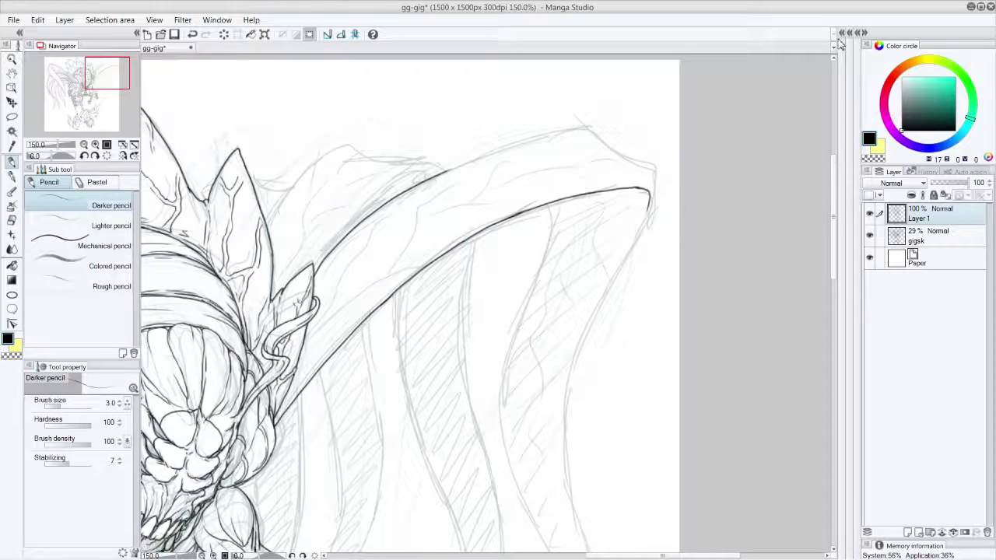
key(ctrl+z)
mouse_move(585, 129)
mouse_down()
mouse_move(535, 138)
mouse_move(405, 193)
mouse_move(416, 189)
mouse_move(315, 273)
mouse_up()
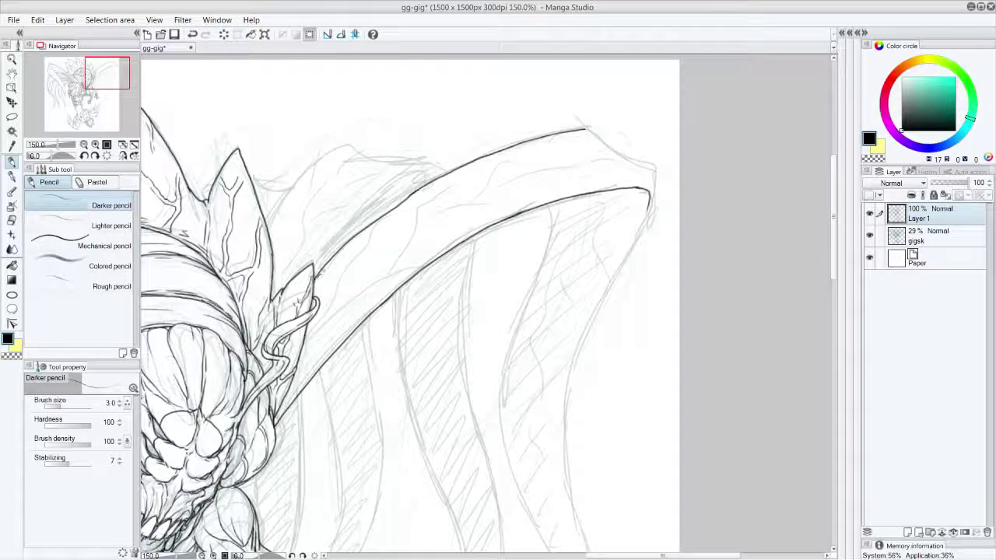
Close the second wing arm's outer end with an angled tip line joining its upper edge to the hooked corner.
drag(656, 194, 585, 126)
key(ctrl+z)
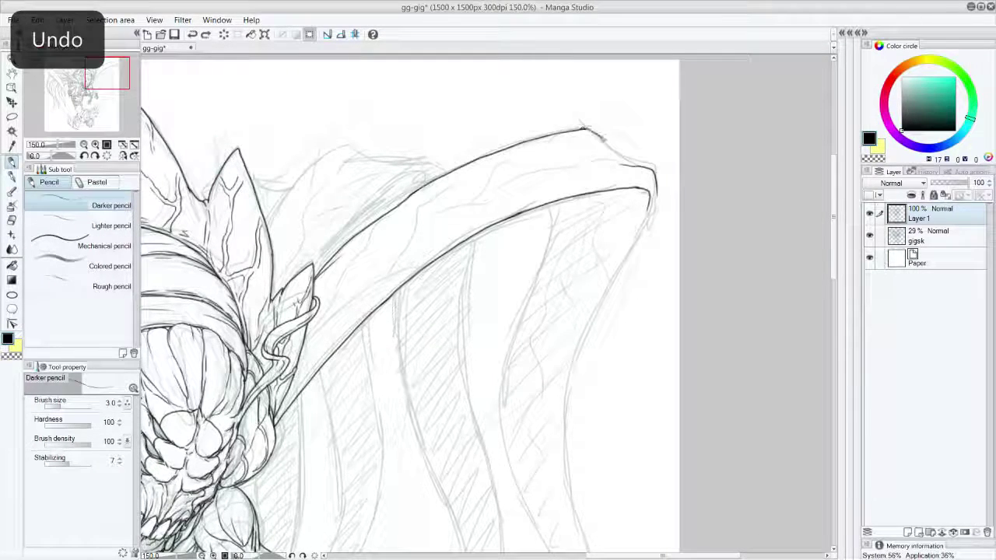
key(ctrl+z)
drag(583, 128, 613, 149)
key(ctrl+z)
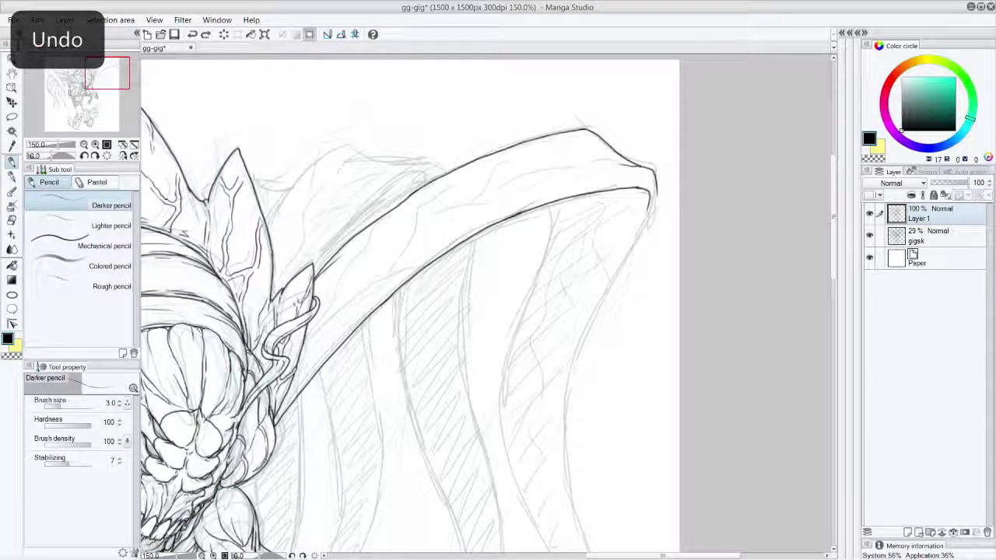
Trace the upper part of both side edges of the second wing's outermost hanging membrane strip.
mouse_move(835, 249)
mouse_down()
mouse_move(834, 291)
mouse_move(835, 255)
mouse_up()
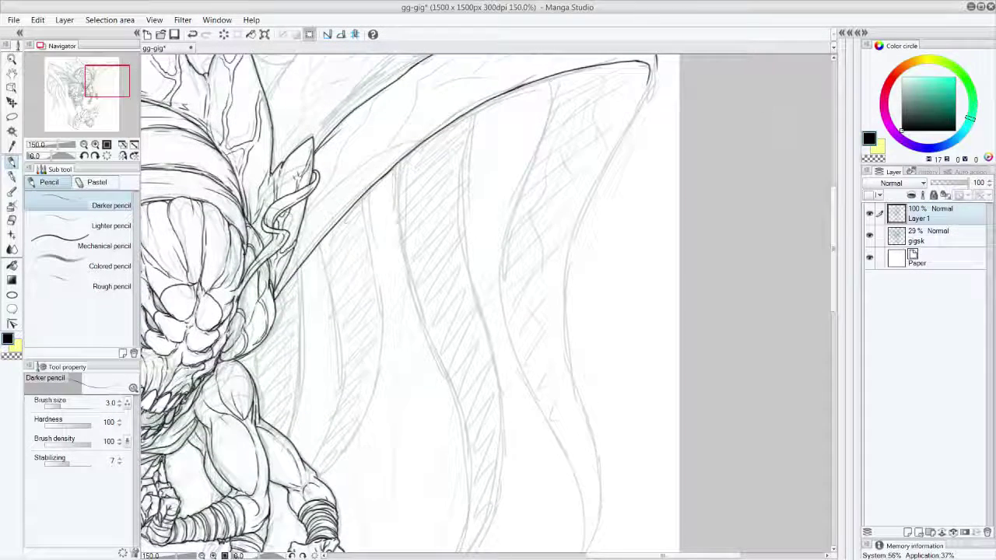
mouse_move(552, 79)
mouse_down()
mouse_move(550, 119)
mouse_move(502, 265)
mouse_up()
mouse_move(566, 274)
mouse_down()
mouse_move(596, 185)
mouse_move(655, 76)
mouse_up()
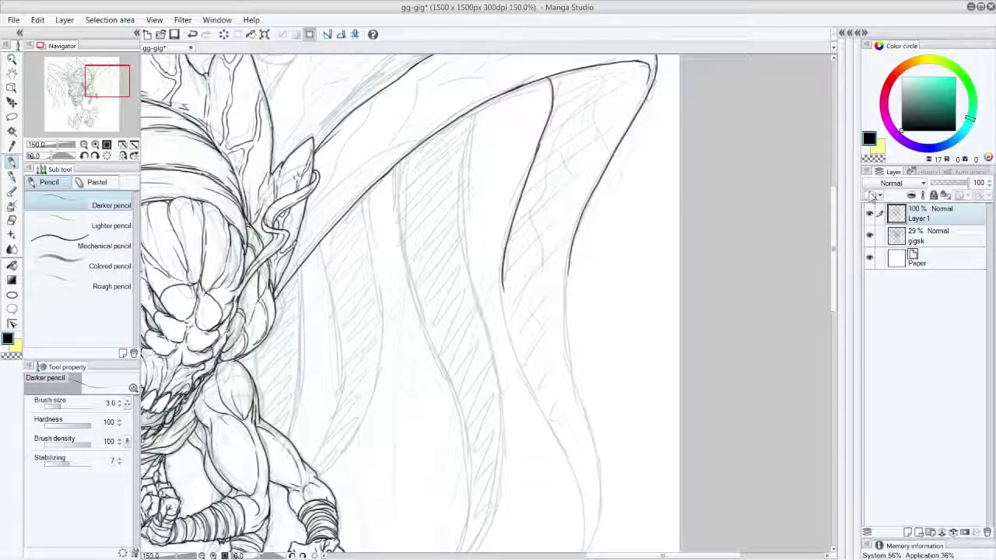
drag(834, 236, 834, 228)
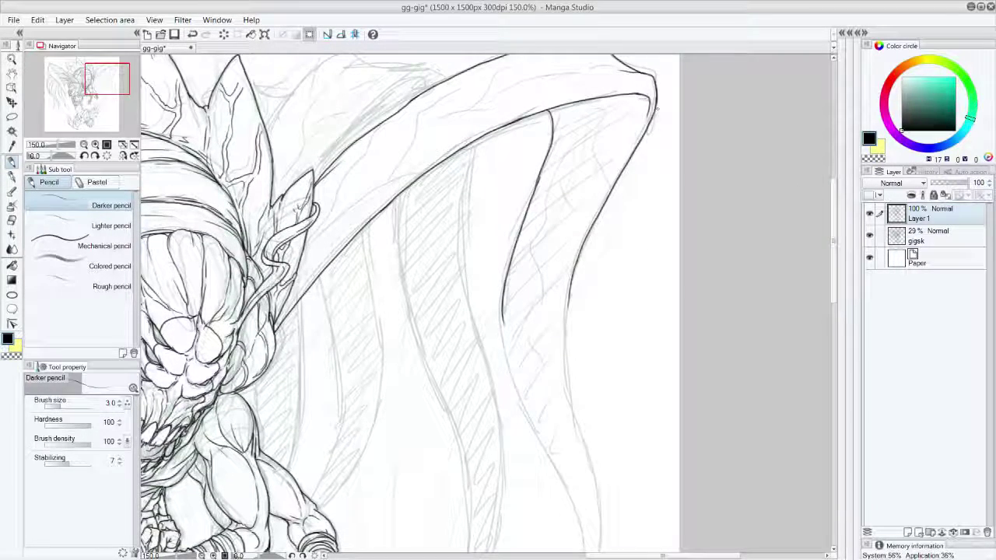
Ink the lower half of the right wing's outermost strand to its pointed tip and reinforce its outer edge with the Darker pencil.
scroll(837, 291, down, 3)
scroll(837, 291, down, 5)
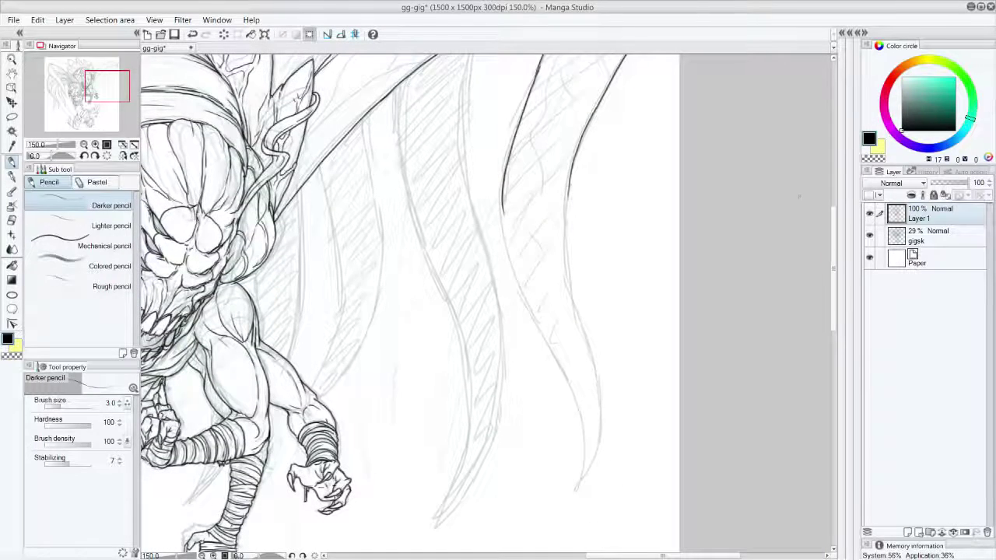
drag(567, 186, 570, 269)
mouse_move(565, 218)
mouse_down()
mouse_move(600, 389)
mouse_move(602, 436)
mouse_move(582, 477)
mouse_move(585, 428)
mouse_move(571, 381)
mouse_up()
drag(503, 210, 576, 389)
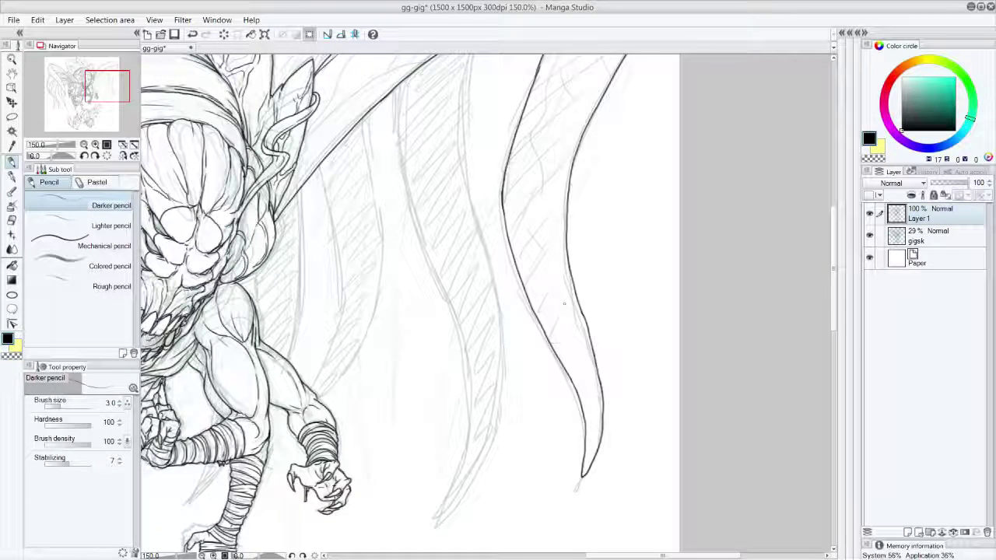
drag(596, 406, 584, 466)
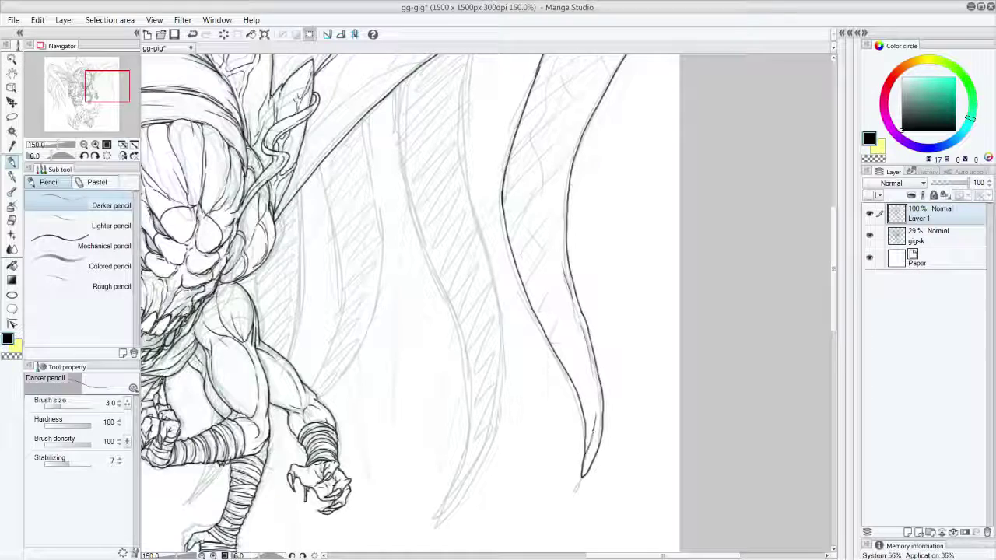
drag(835, 329, 834, 288)
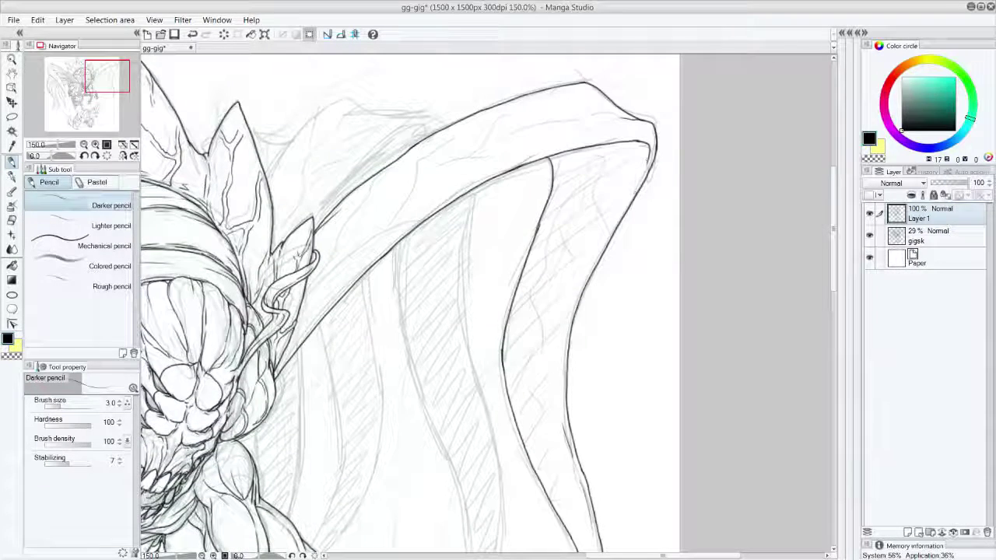
mouse_move(602, 244)
mouse_down()
mouse_move(561, 337)
mouse_move(558, 368)
mouse_up()
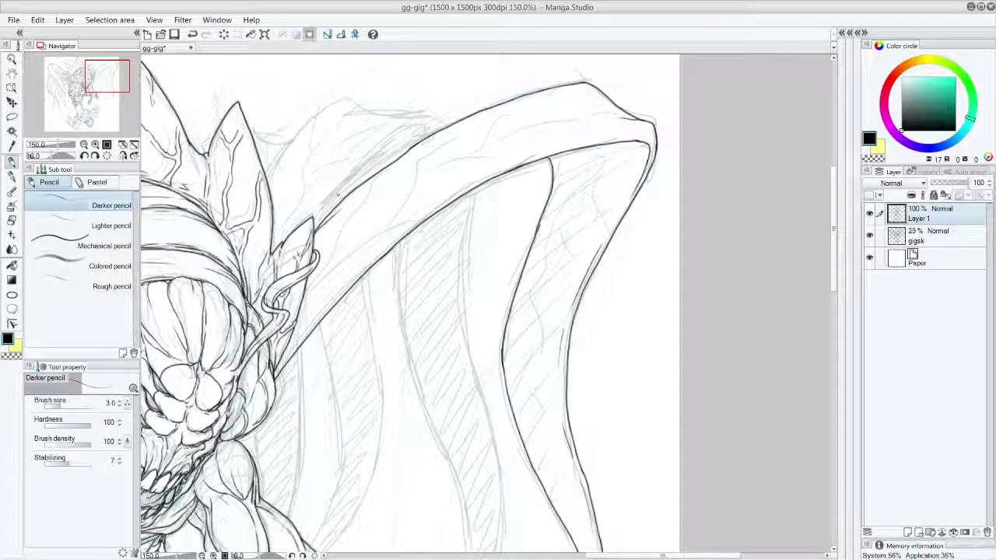
Outline the folded rear wing arm behind the front one, including its inner fold and a short crossing line.
mouse_move(311, 221)
mouse_down()
mouse_move(411, 125)
mouse_move(427, 123)
mouse_up()
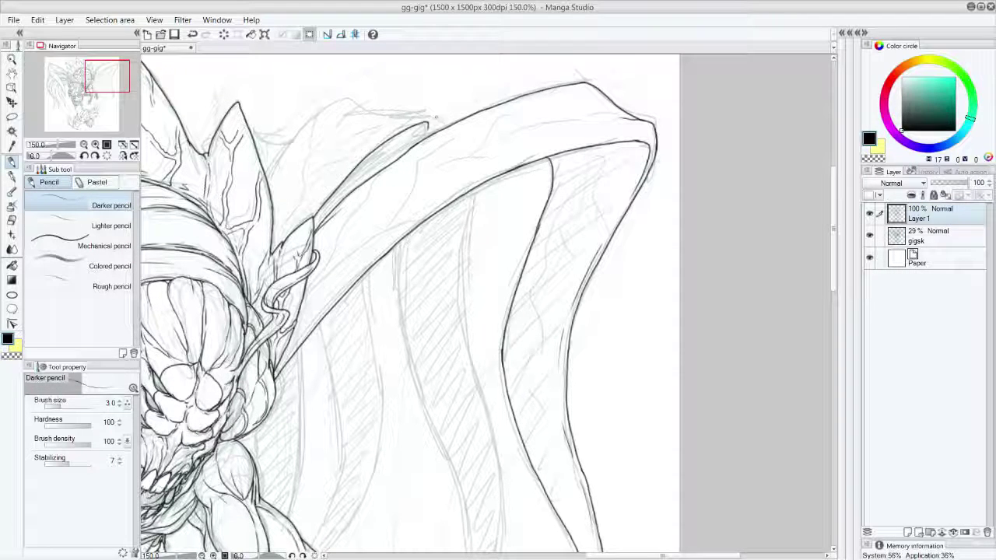
drag(429, 114, 447, 127)
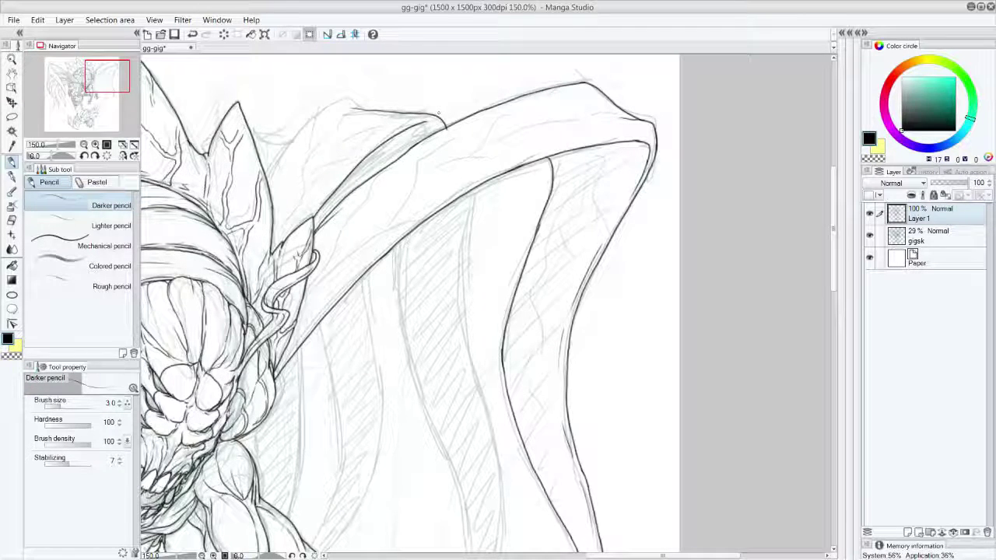
drag(470, 192, 472, 224)
drag(424, 122, 442, 124)
mouse_move(272, 191)
mouse_down()
mouse_move(270, 176)
mouse_move(342, 101)
mouse_move(389, 111)
mouse_up()
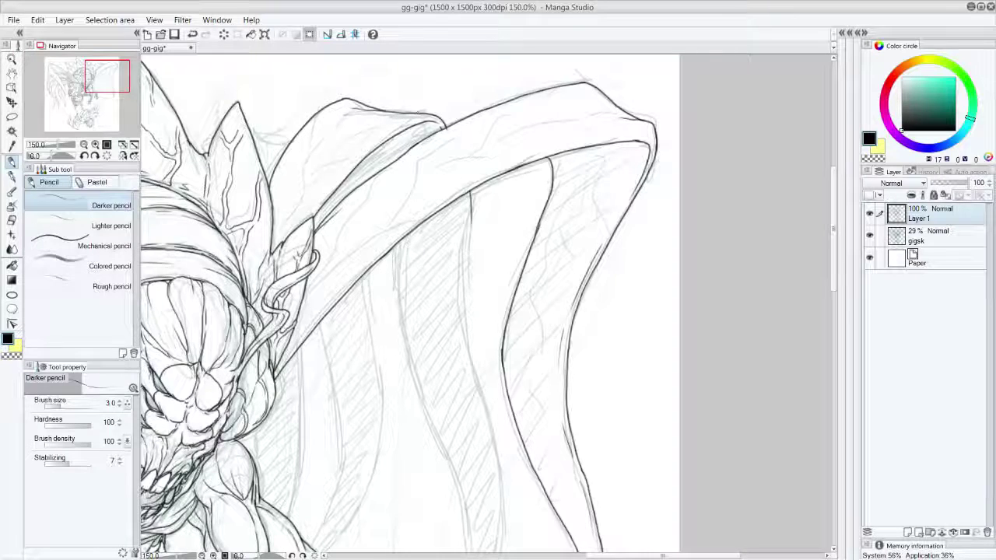
drag(376, 151, 384, 169)
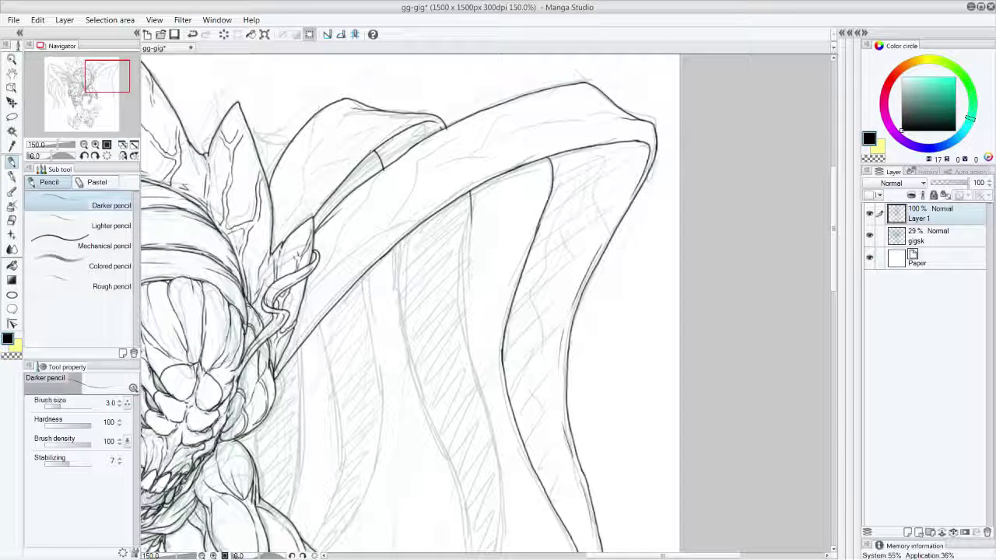
Ink both edges of the second hanging wing strand over the sketch, from the wing arm down to its pointed tip.
scroll(408, 303, down, 3)
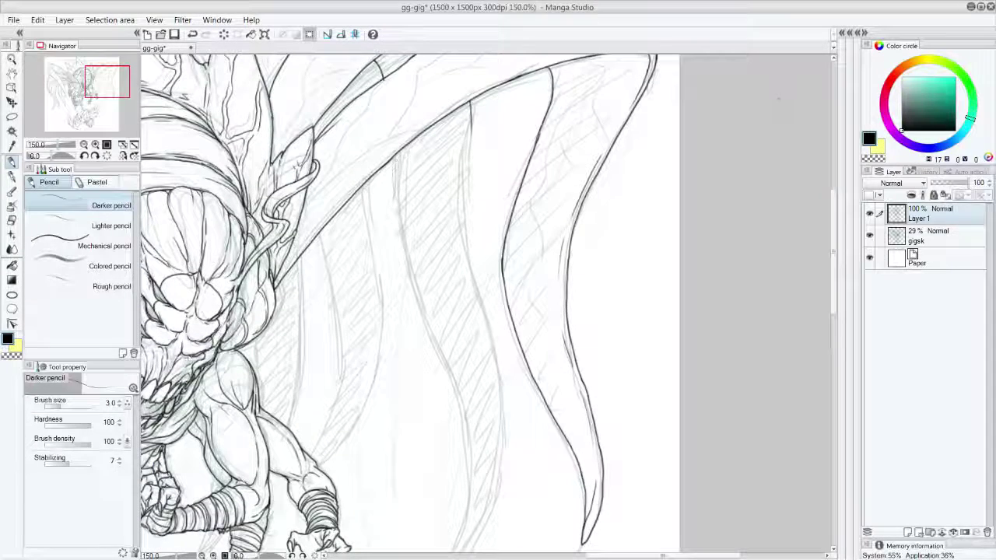
drag(392, 156, 406, 267)
mouse_move(469, 138)
mouse_down()
mouse_move(465, 265)
mouse_move(492, 336)
mouse_up()
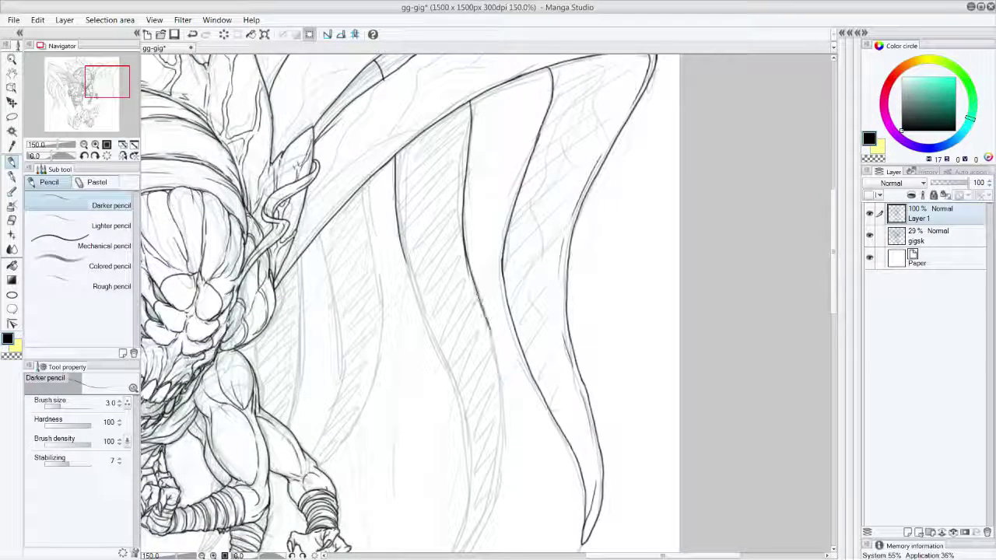
drag(835, 301, 835, 329)
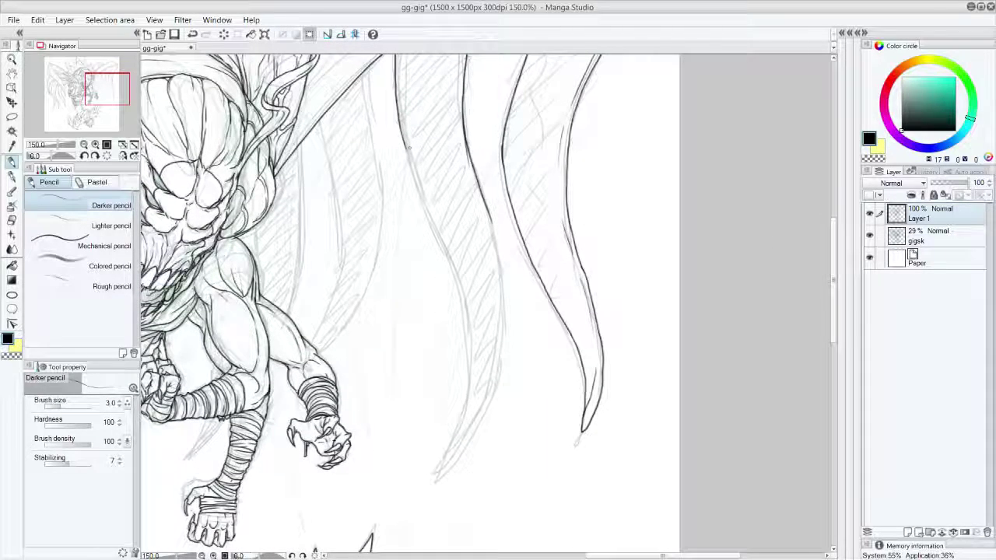
drag(401, 129, 470, 315)
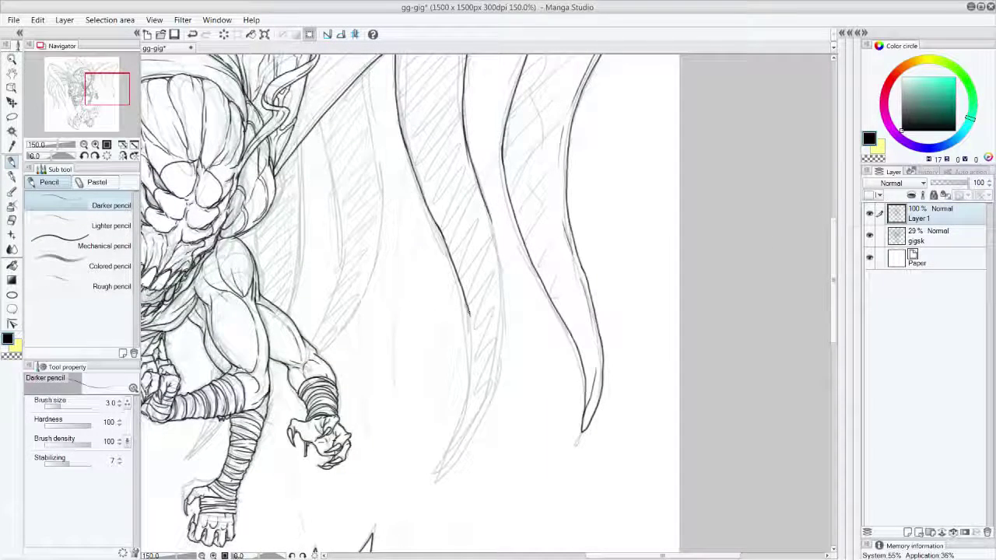
key(ctrl+z)
mouse_move(439, 225)
mouse_down()
mouse_move(471, 327)
mouse_move(473, 372)
mouse_move(453, 449)
mouse_move(477, 425)
mouse_move(498, 358)
mouse_move(501, 257)
mouse_move(503, 273)
mouse_up()
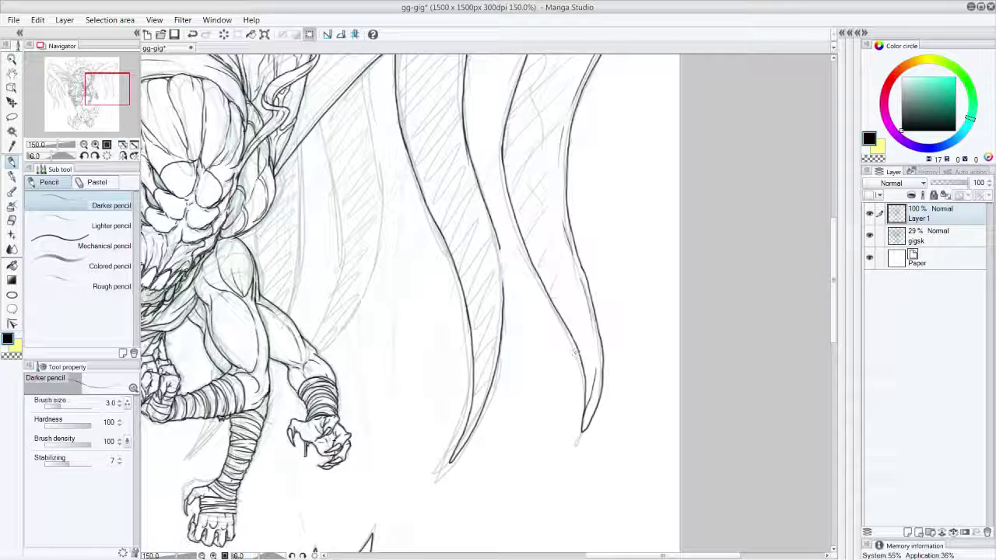
drag(498, 242, 503, 314)
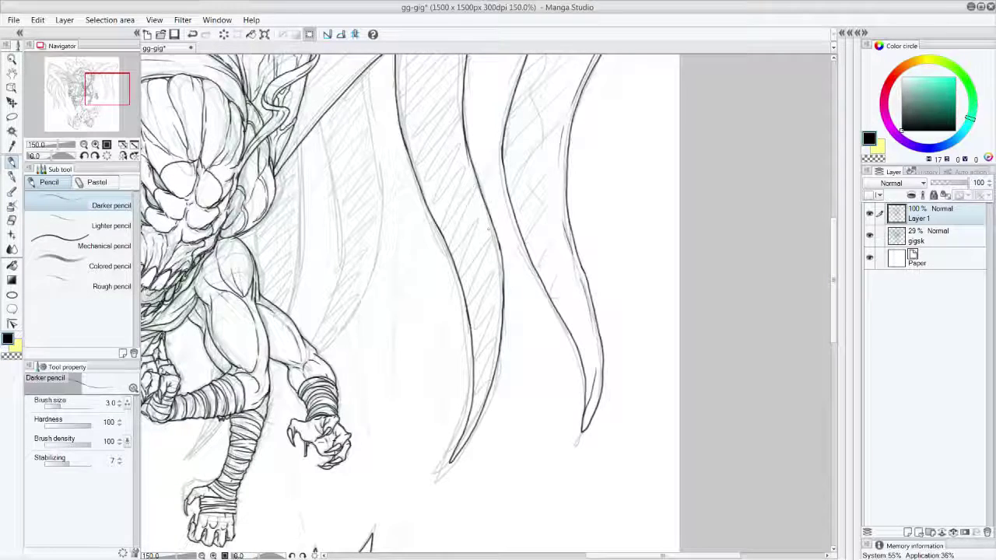
Add a short contour behind the head spike and a small crossing line low on the rear wing arm.
scroll(472, 155, up, 6)
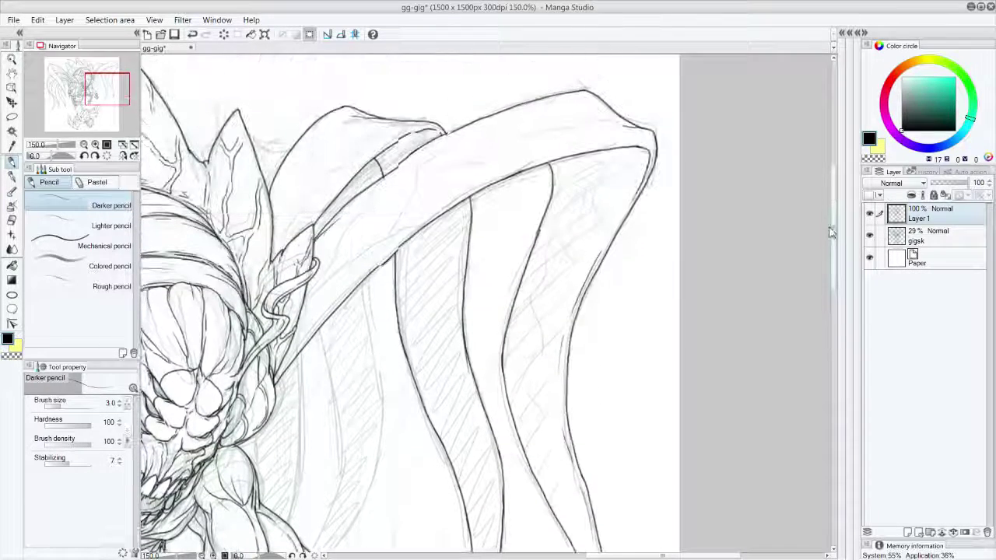
drag(255, 153, 286, 164)
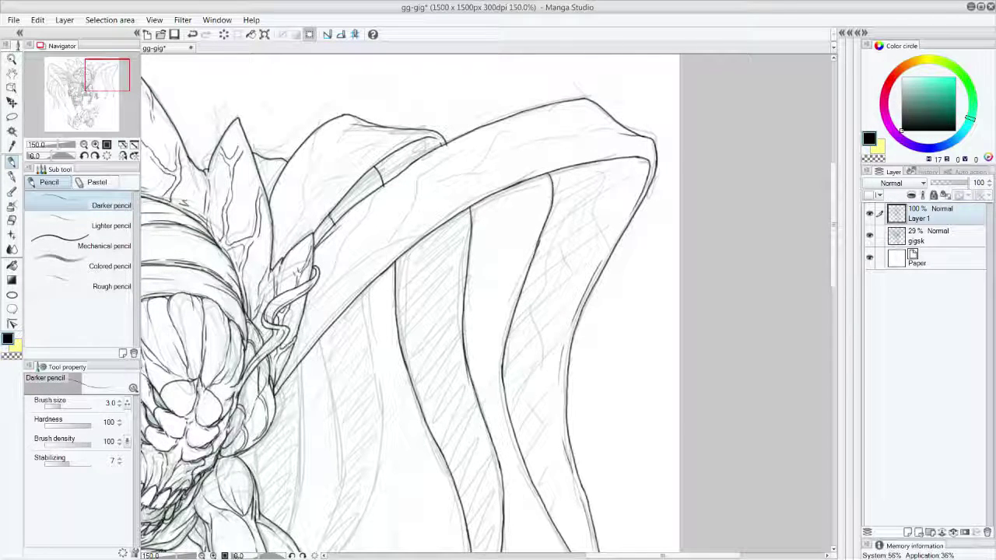
key(ctrl+z)
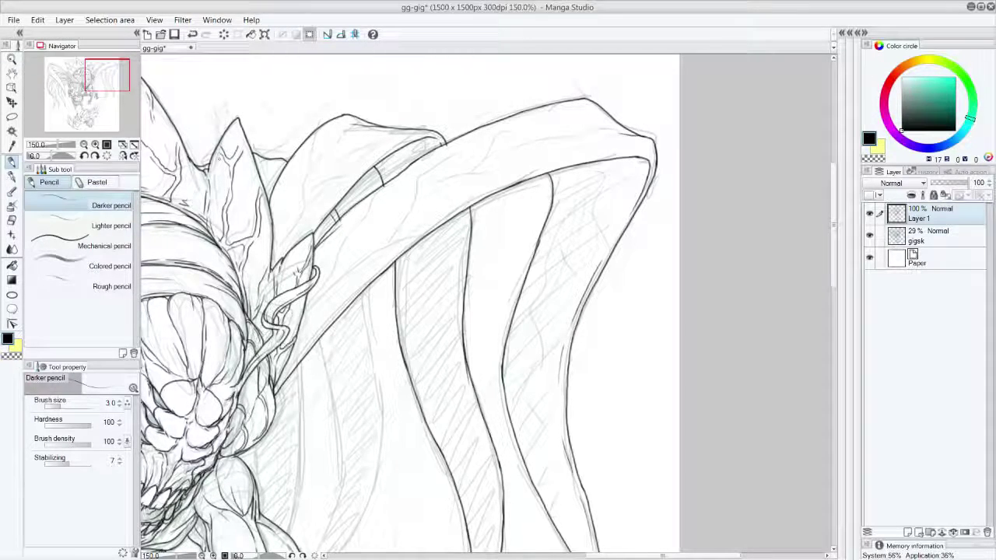
Ink the inner edge of the third wing strand as one smooth curve ending at the creature's elbow.
scroll(408, 303, down, 5)
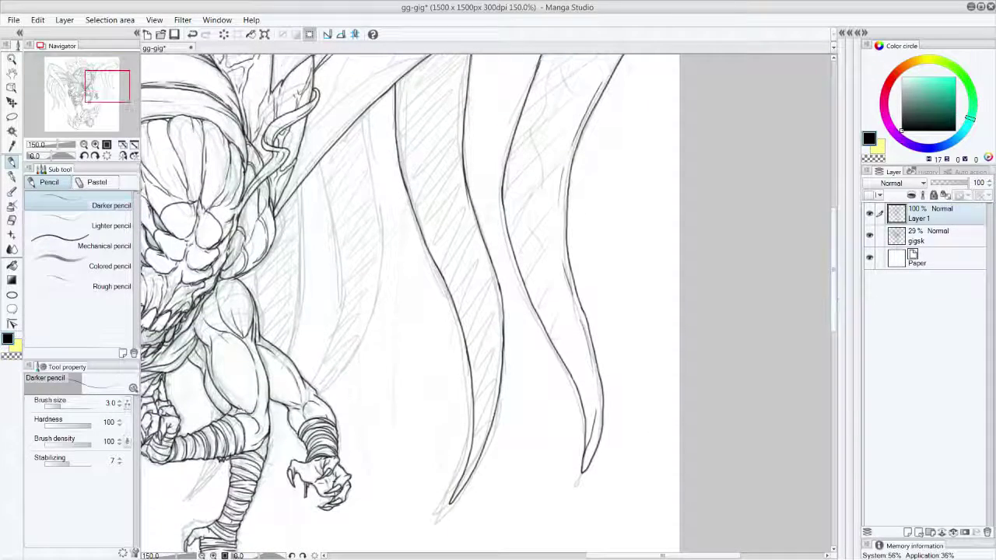
drag(317, 162, 343, 274)
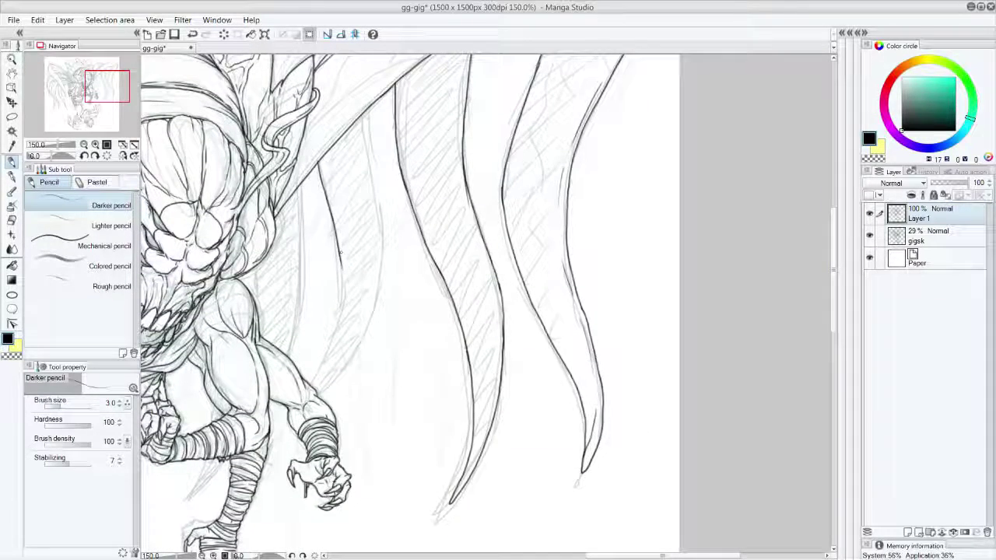
key(ctrl+z)
mouse_move(318, 162)
mouse_down()
mouse_move(343, 288)
mouse_move(317, 378)
mouse_up()
key(ctrl+z)
mouse_move(338, 245)
mouse_down()
mouse_move(333, 338)
mouse_move(312, 383)
mouse_up()
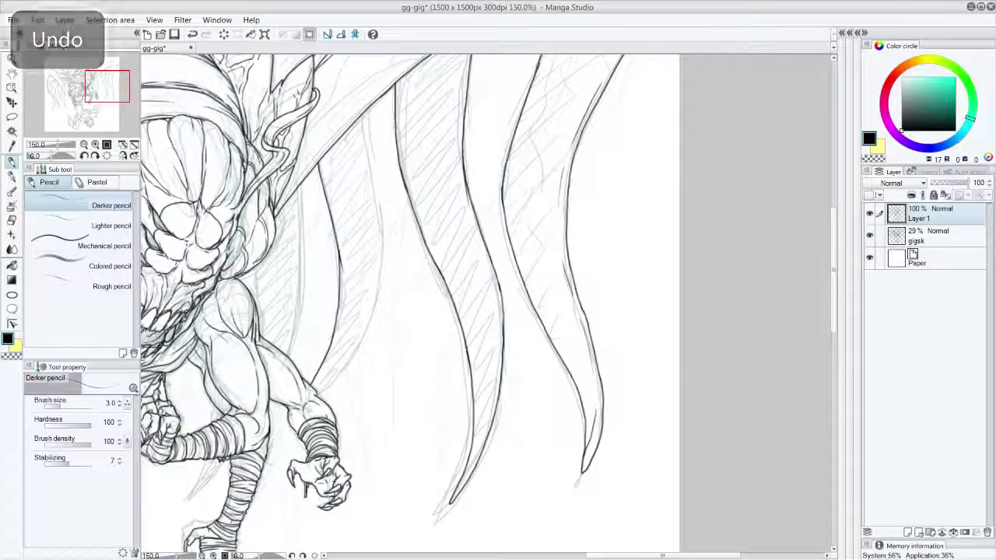
key(ctrl+z)
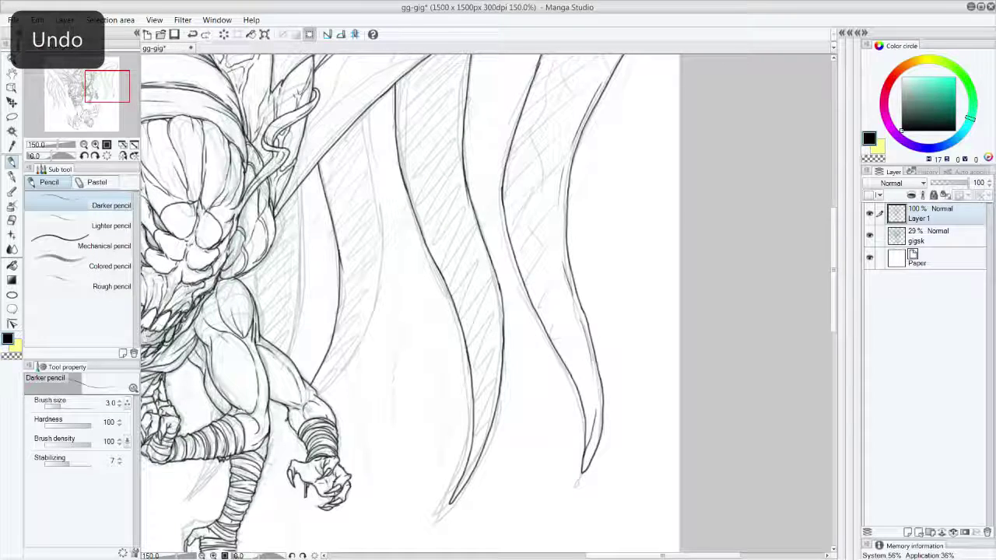
key(ctrl+z)
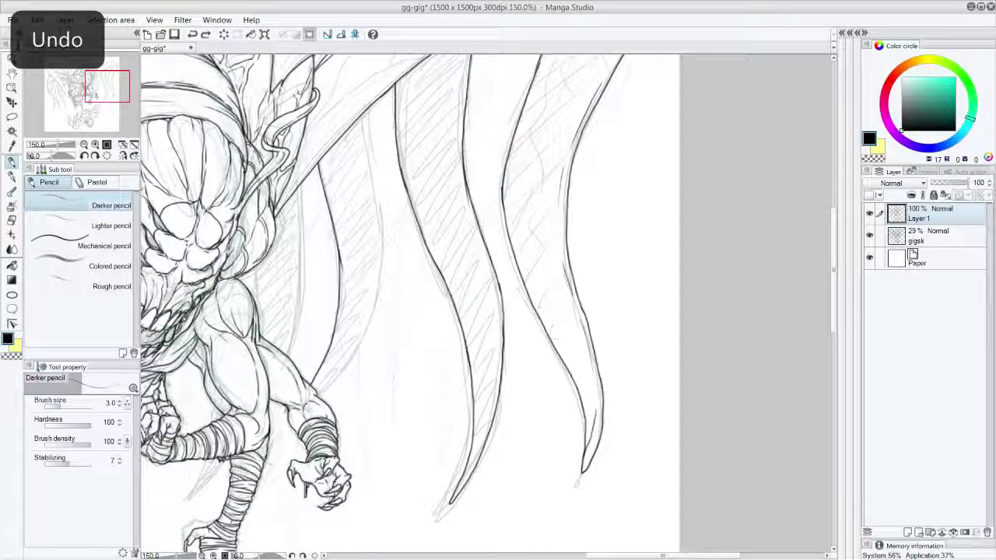
Ink the third strand's outer edge down to the elbow and add thin parallel contours inside the second strand's inner edge.
mouse_move(364, 137)
mouse_down()
mouse_move(383, 227)
mouse_move(376, 292)
mouse_move(358, 350)
mouse_move(319, 395)
mouse_up()
drag(362, 123, 365, 146)
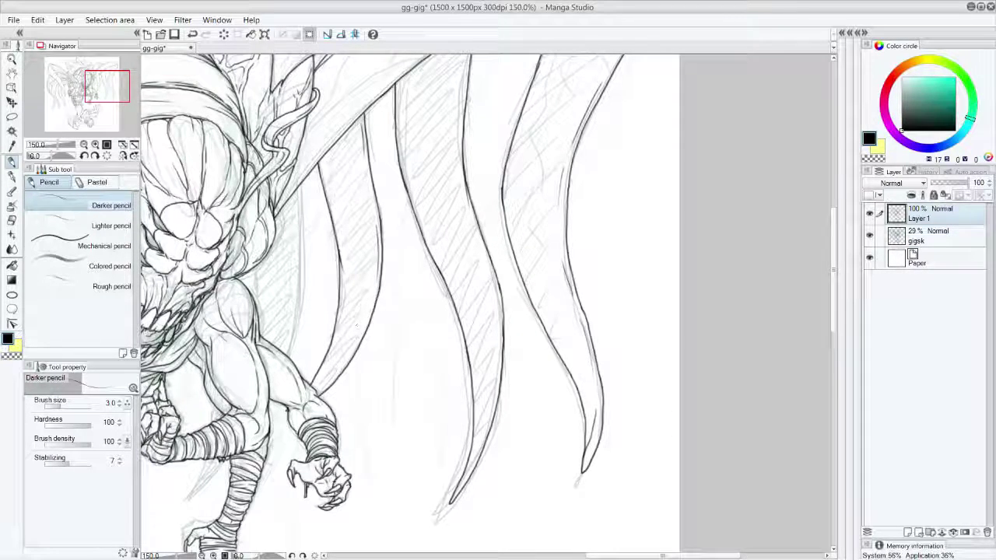
drag(406, 77, 400, 143)
drag(417, 184, 434, 237)
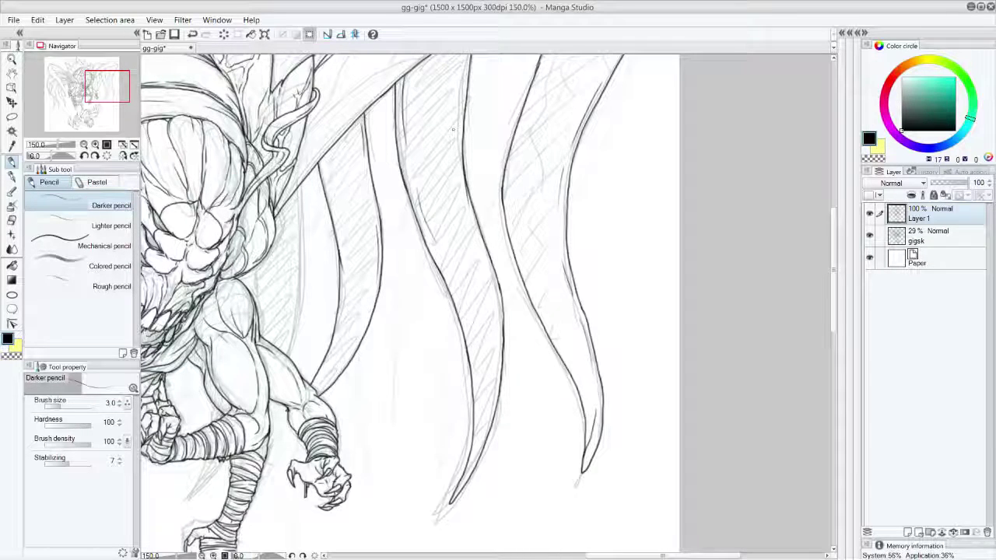
Ink the edge of the innermost strand behind the shoulder and its small pointed tip below the wrapped forearm.
drag(308, 225, 291, 339)
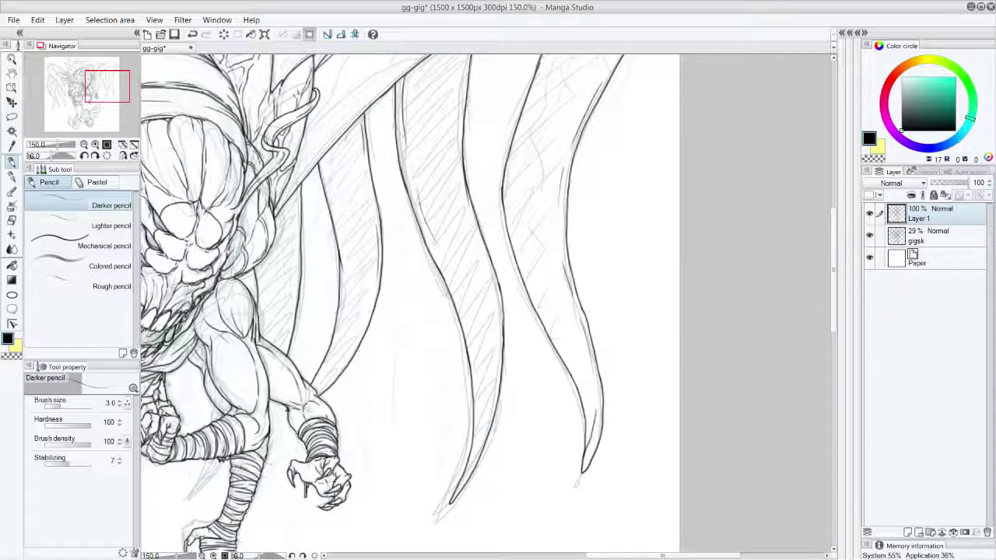
drag(129, 112, 128, 123)
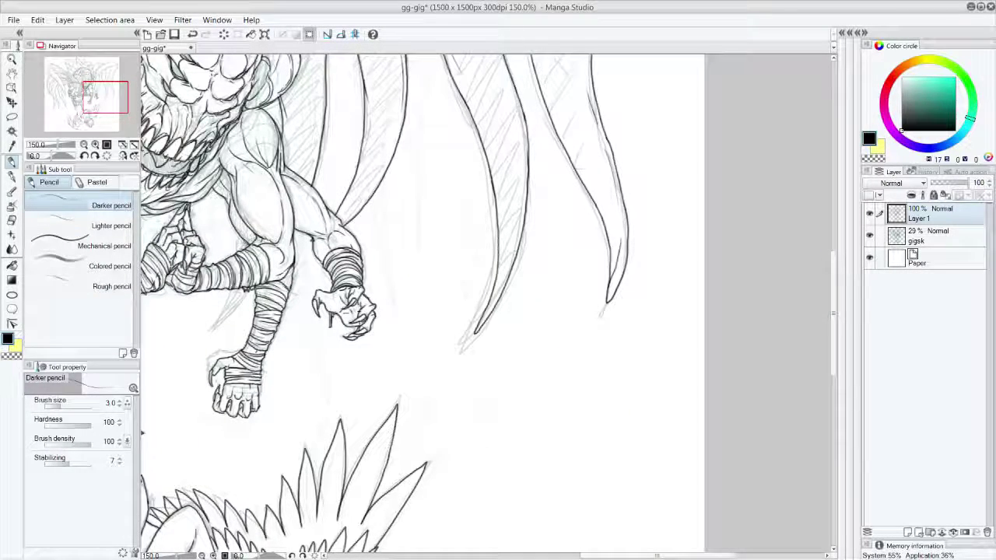
drag(238, 293, 217, 329)
drag(216, 329, 249, 291)
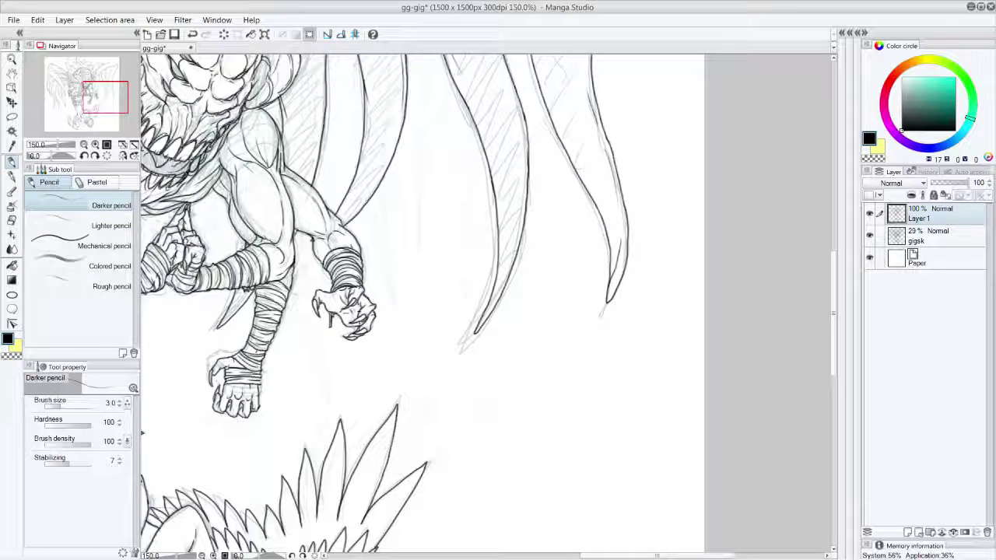
key(ctrl+z)
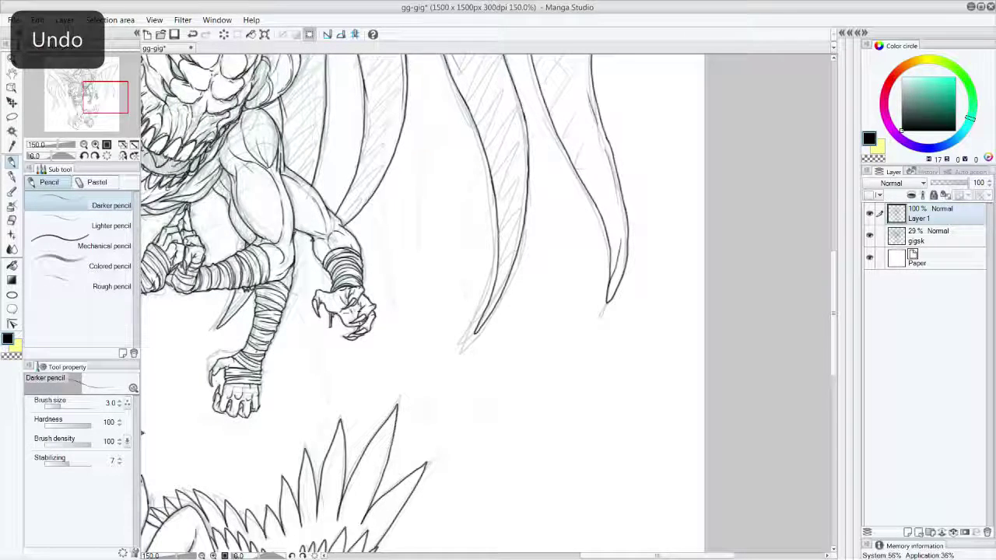
Hide the gigsk sketch layer so only the line art on the paper is shown.
drag(835, 275, 842, 189)
scroll(824, 191, down, 1)
scroll(824, 193, down, 1)
scroll(825, 193, up, 1)
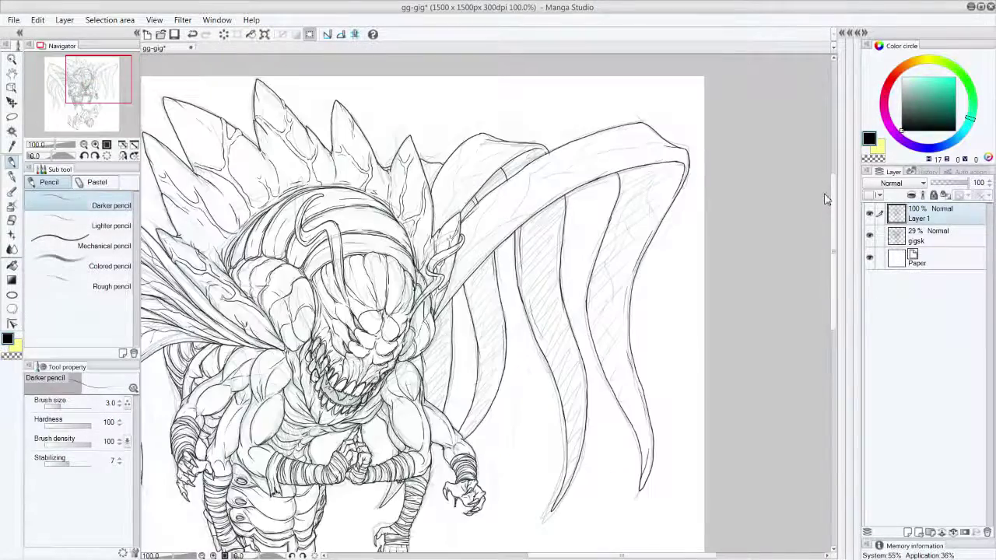
click(869, 235)
mouse_move(97, 83)
mouse_down()
mouse_move(75, 83)
mouse_move(83, 83)
mouse_up()
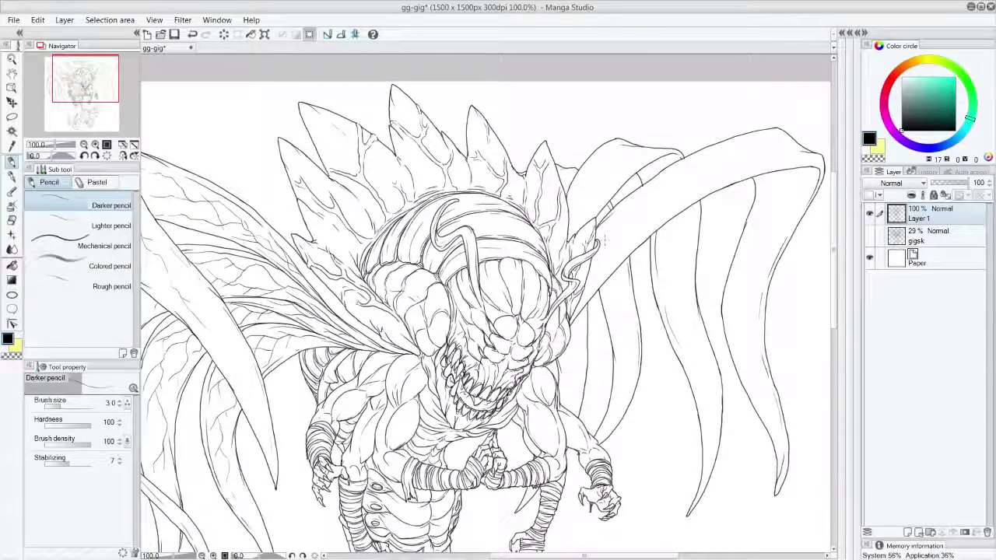
Draw thin, irregular vein lines along the front arm of the right wing, from its base to the upper bend.
mouse_move(592, 269)
mouse_down()
mouse_move(645, 231)
mouse_move(636, 205)
mouse_move(646, 188)
mouse_move(655, 211)
mouse_up()
mouse_move(601, 237)
mouse_down()
mouse_move(598, 248)
mouse_move(615, 255)
mouse_move(586, 286)
mouse_up()
drag(688, 180, 658, 207)
drag(722, 147, 710, 158)
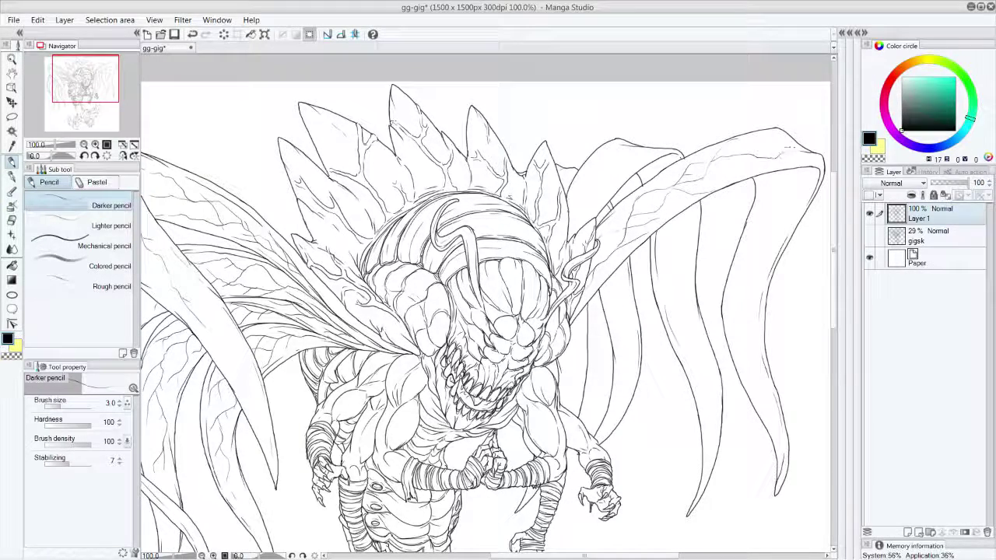
drag(759, 152, 786, 134)
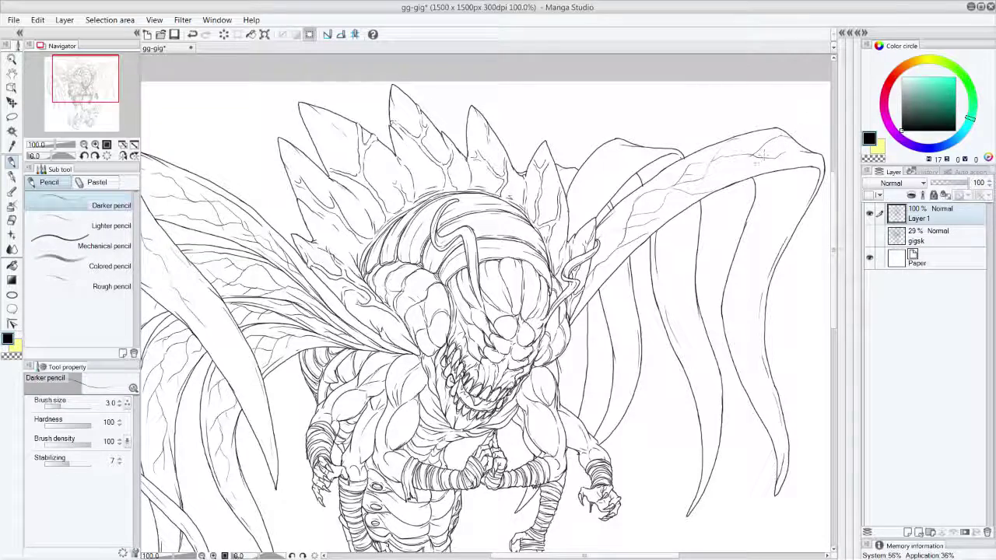
key(ctrl+z)
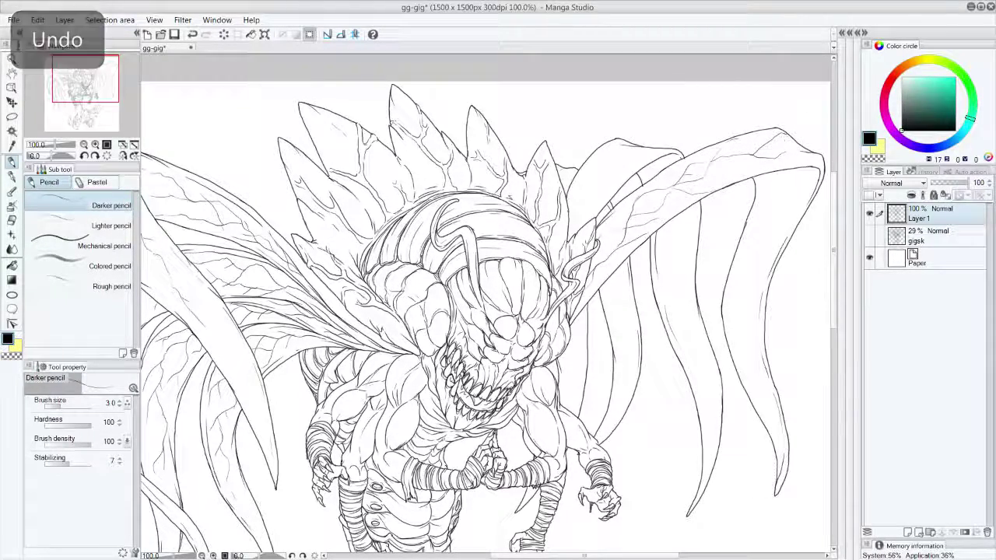
Draw thin, irregular vein lines down the hanging strands of the right wing, from the outermost strand to those behind the shoulder.
mouse_move(781, 173)
mouse_down()
mouse_move(761, 204)
mouse_move(783, 215)
mouse_up()
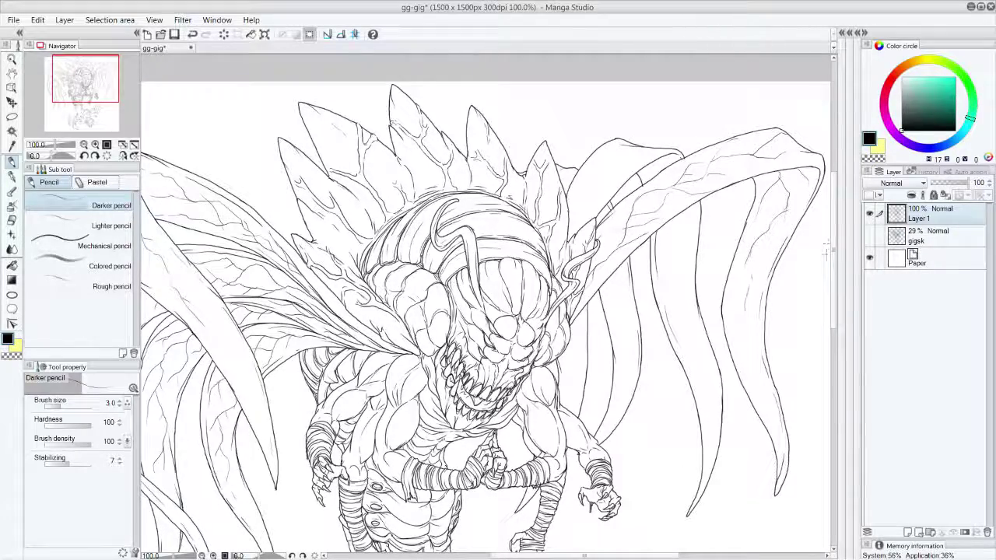
drag(90, 87, 83, 88)
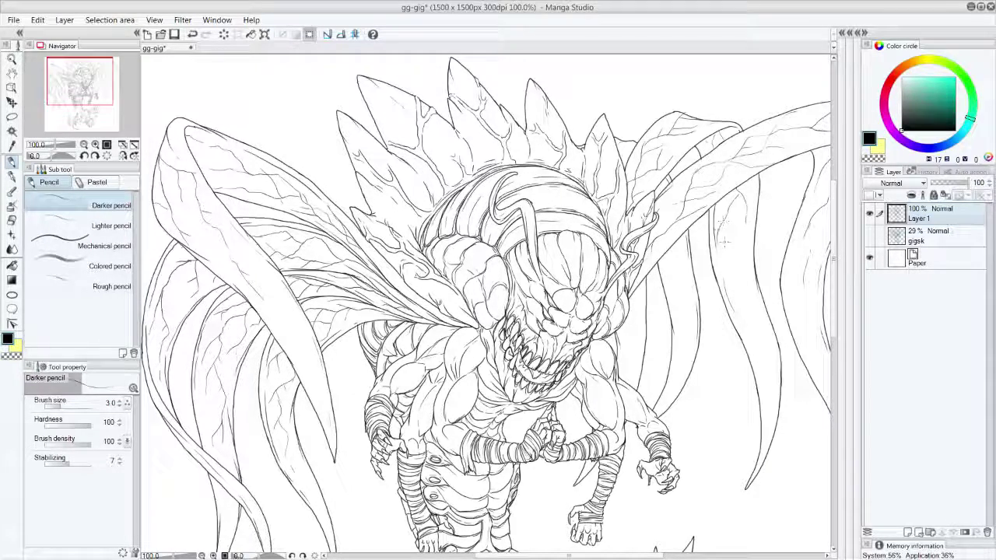
drag(735, 257, 763, 350)
drag(664, 243, 682, 276)
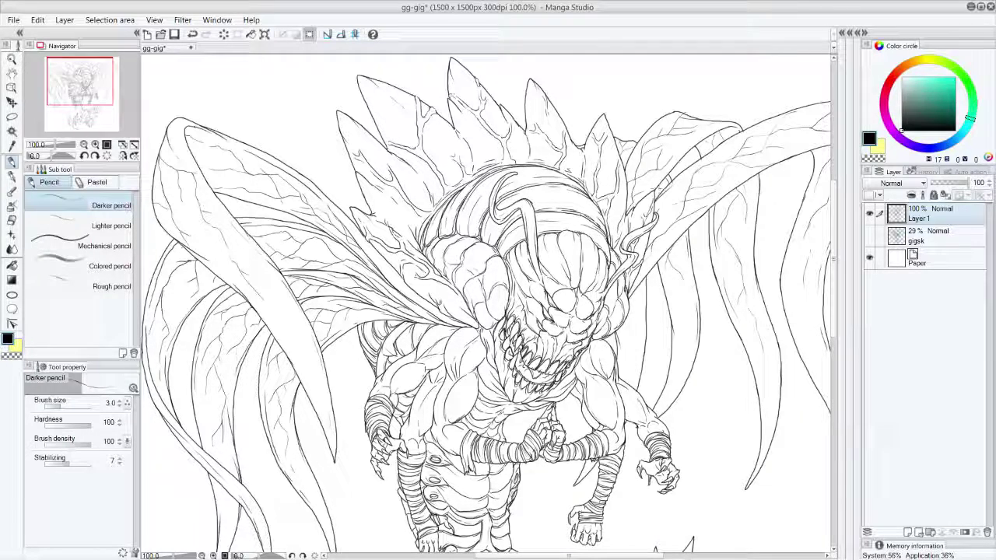
drag(677, 274, 686, 336)
drag(632, 314, 641, 359)
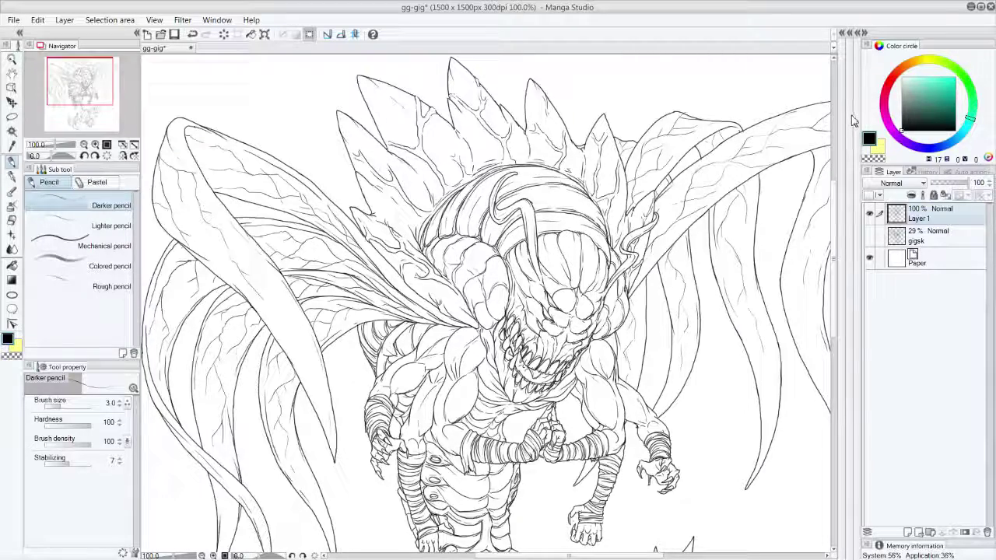
Add a new layer between the gigsk sketch layer and the line art layer, and make it active.
key(ctrl+minus)
key(ctrl+minus)
drag(834, 260, 832, 289)
key(ctrl+plus)
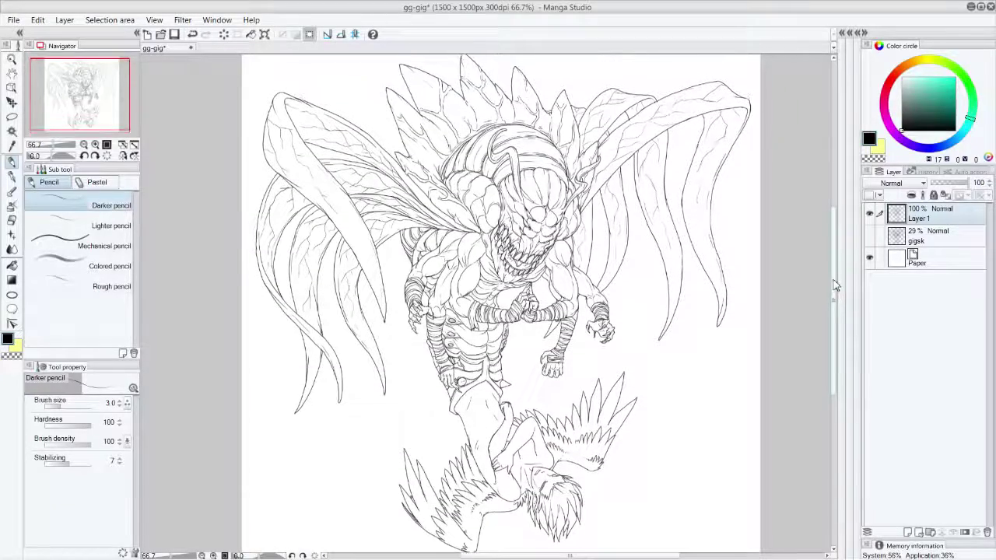
key(ctrl+plus)
drag(835, 304, 837, 245)
click(934, 236)
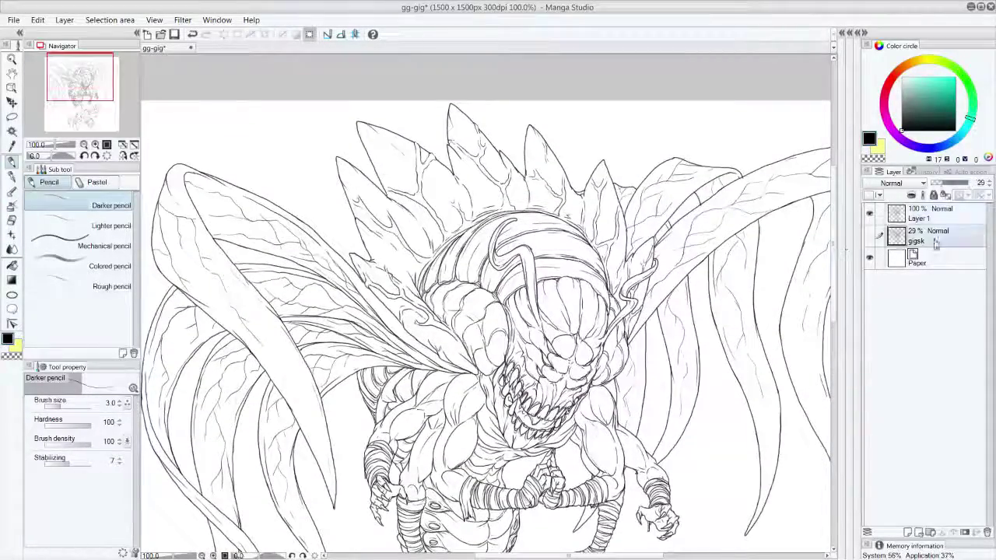
click(907, 533)
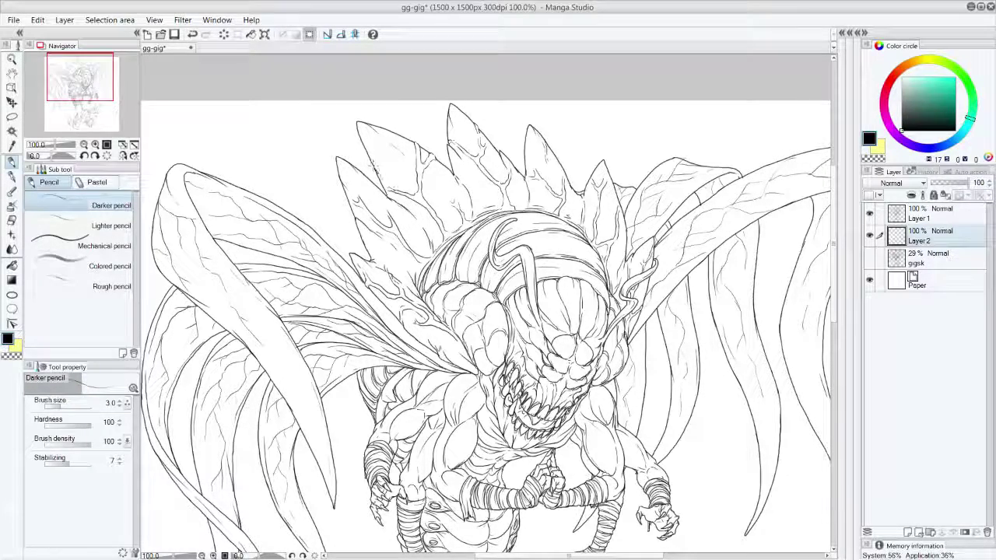
key(ctrl+z)
click(931, 221)
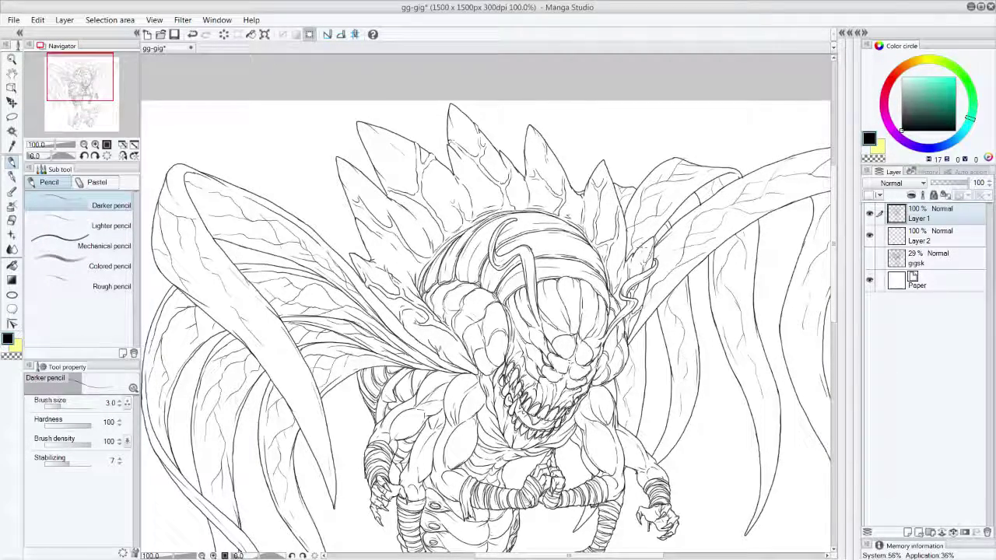
click(928, 233)
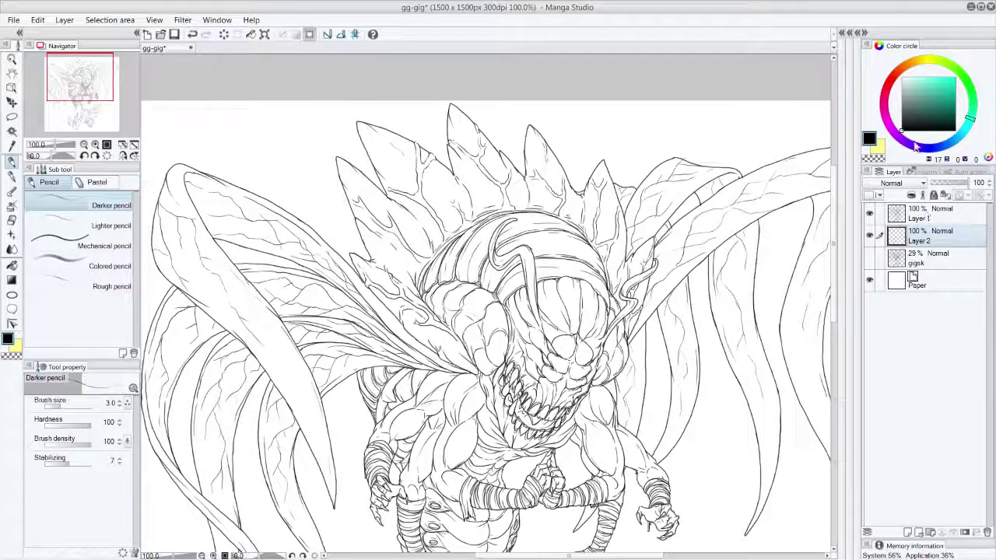
Try to auto-select the blank background around the creature, using the other layers as reference.
click(13, 131)
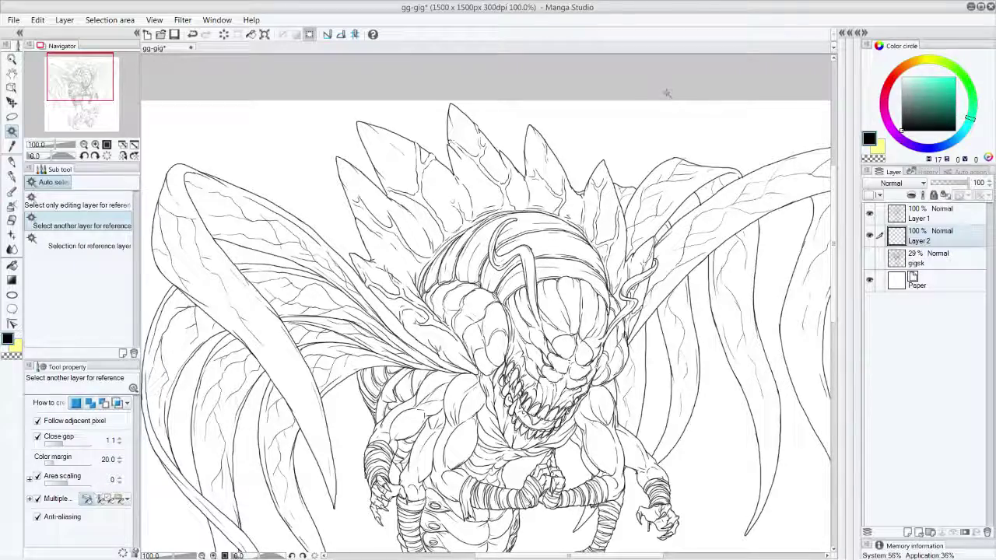
click(691, 132)
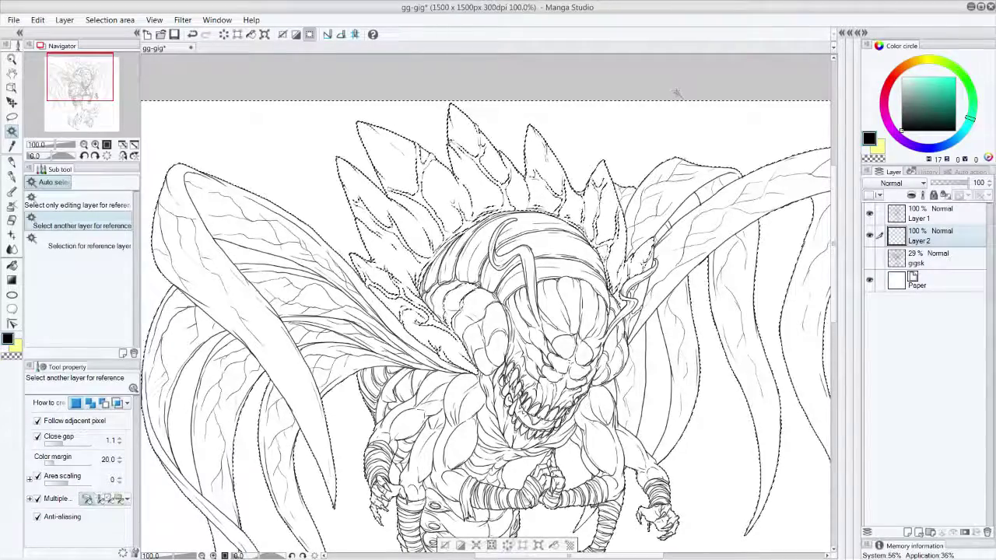
scroll(677, 93, up, 3)
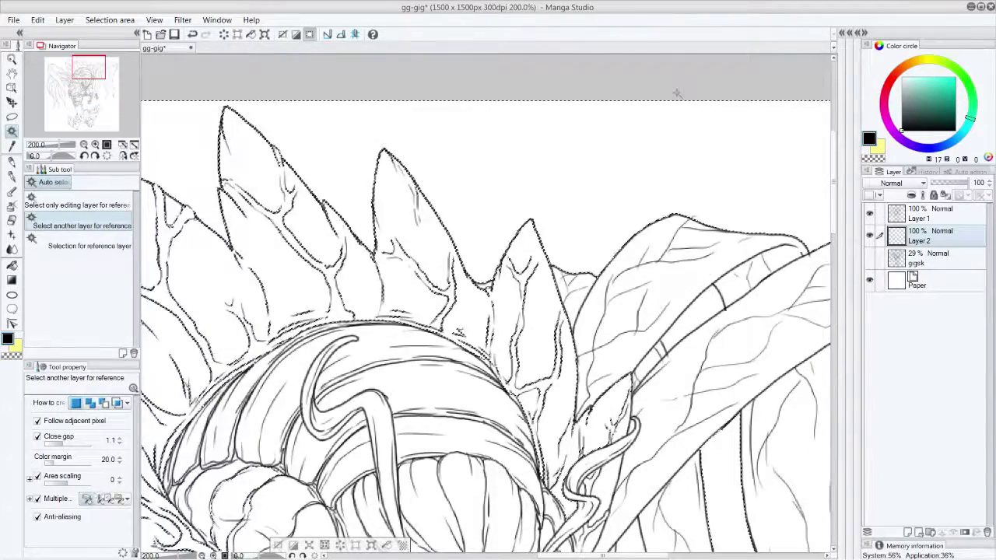
drag(85, 75, 75, 75)
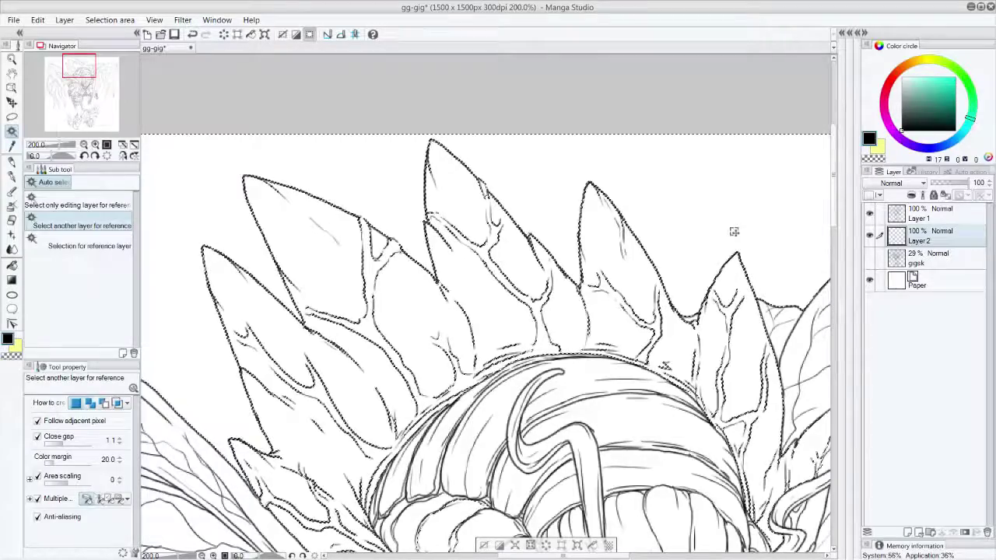
click(932, 218)
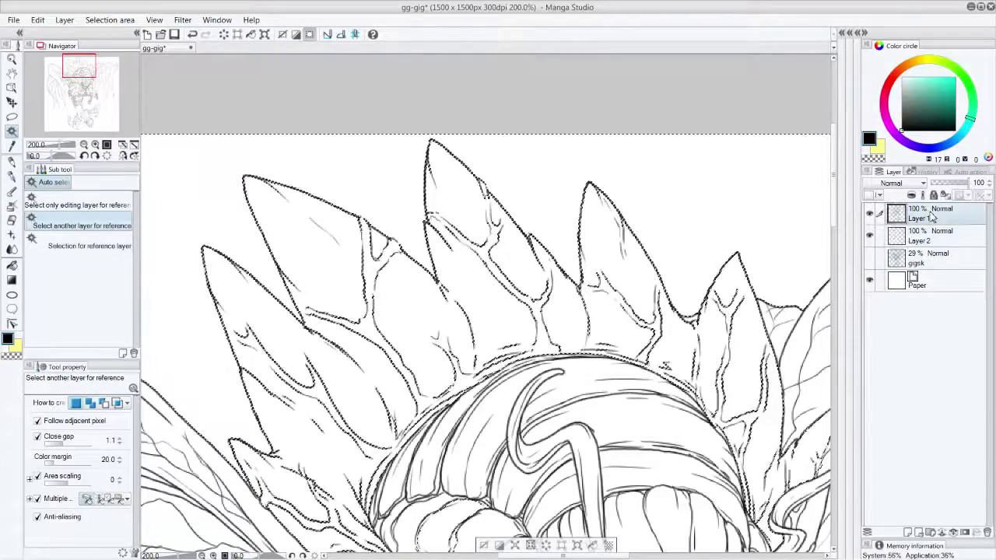
key(ctrl+d)
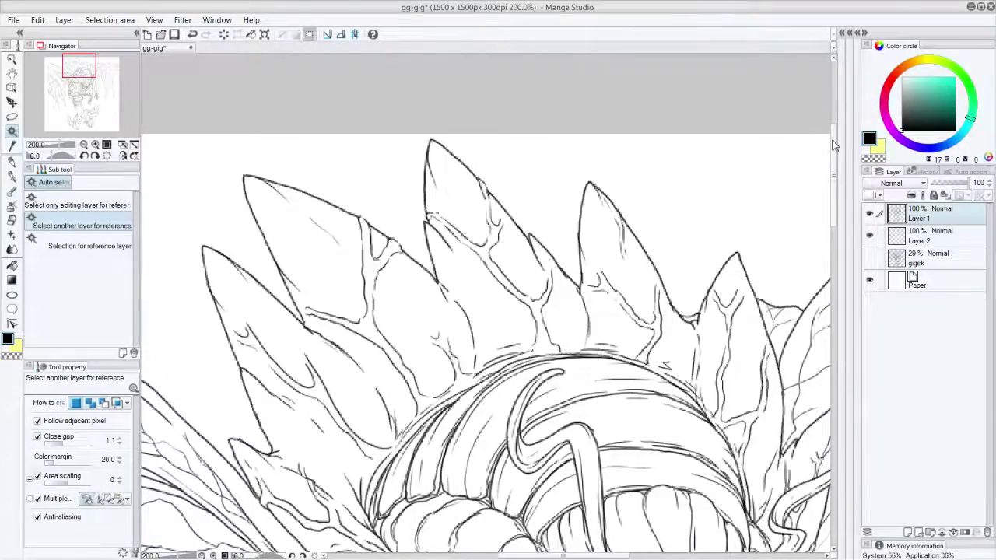
click(12, 158)
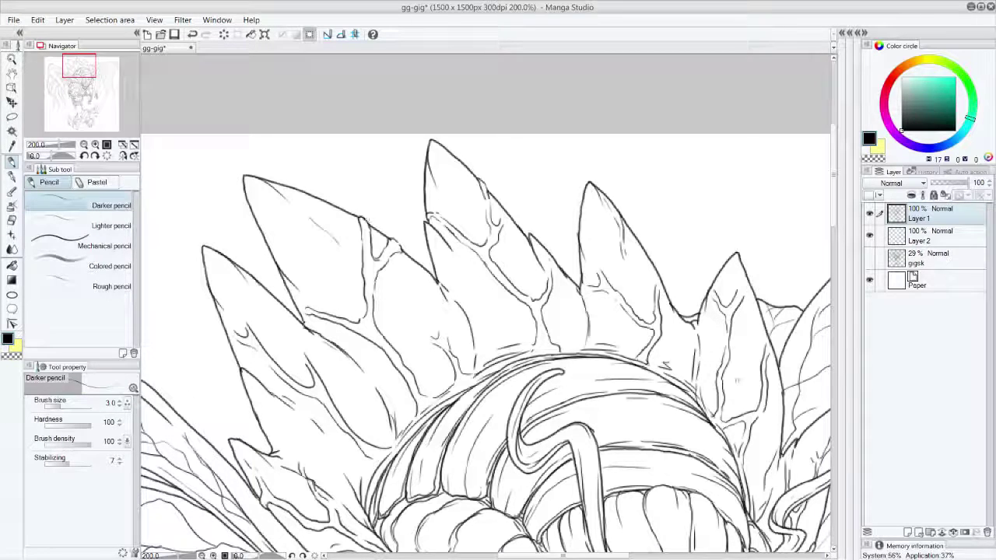
click(12, 131)
click(548, 192)
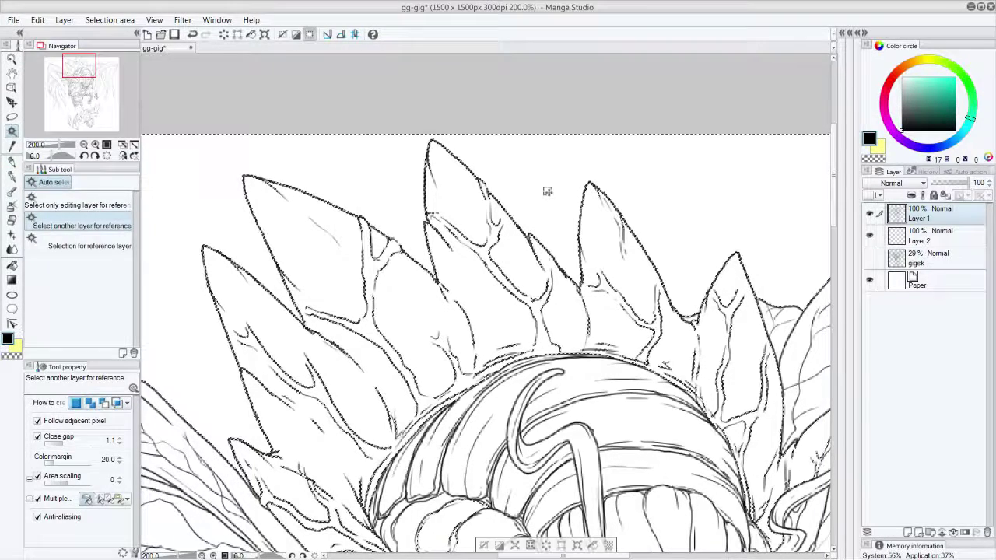
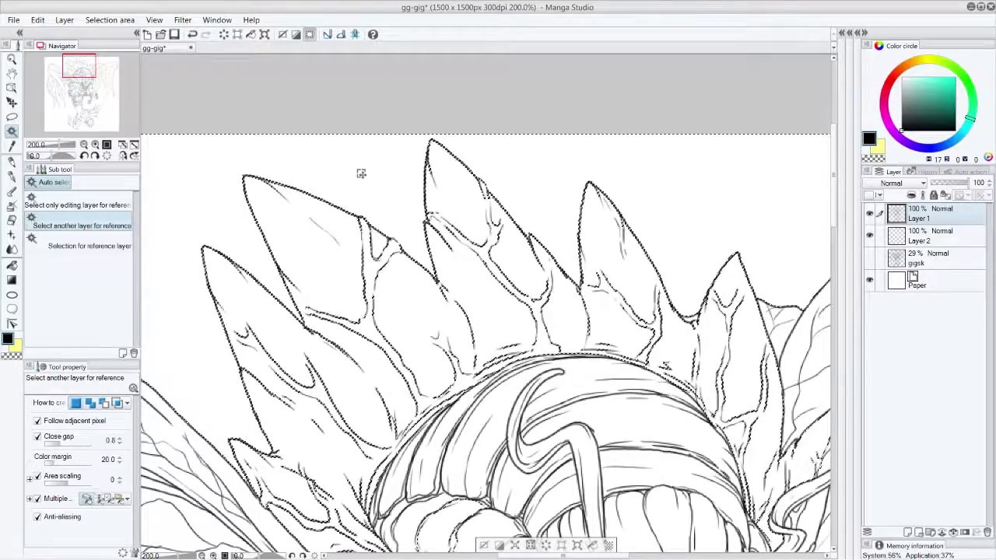
Set the auto select color margin to 10.0 and test it on a head band and the blank background.
click(56, 459)
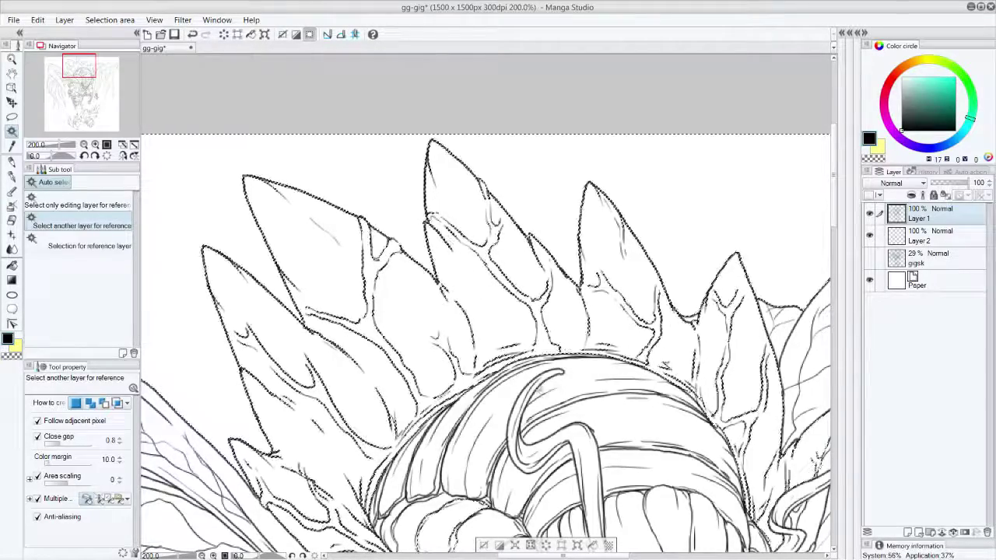
click(530, 366)
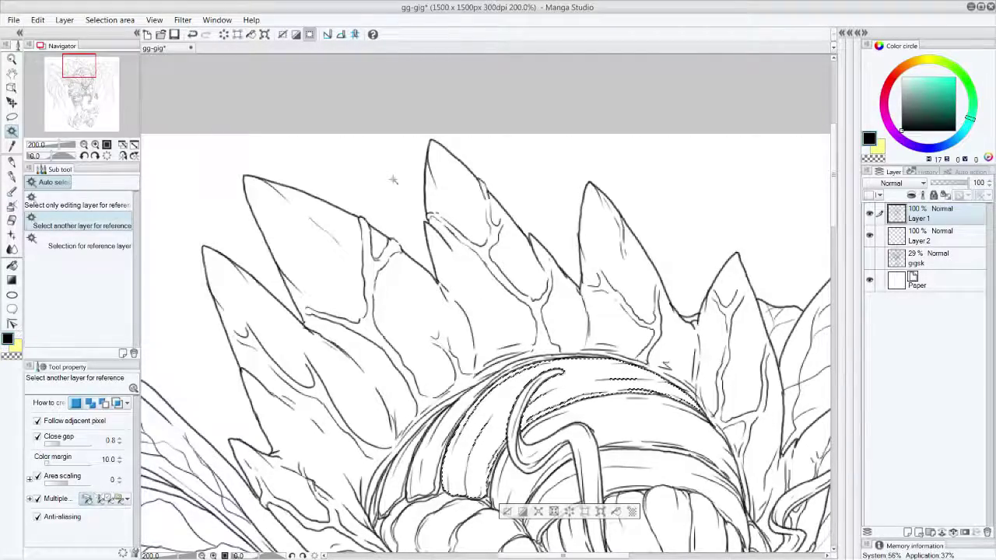
click(393, 178)
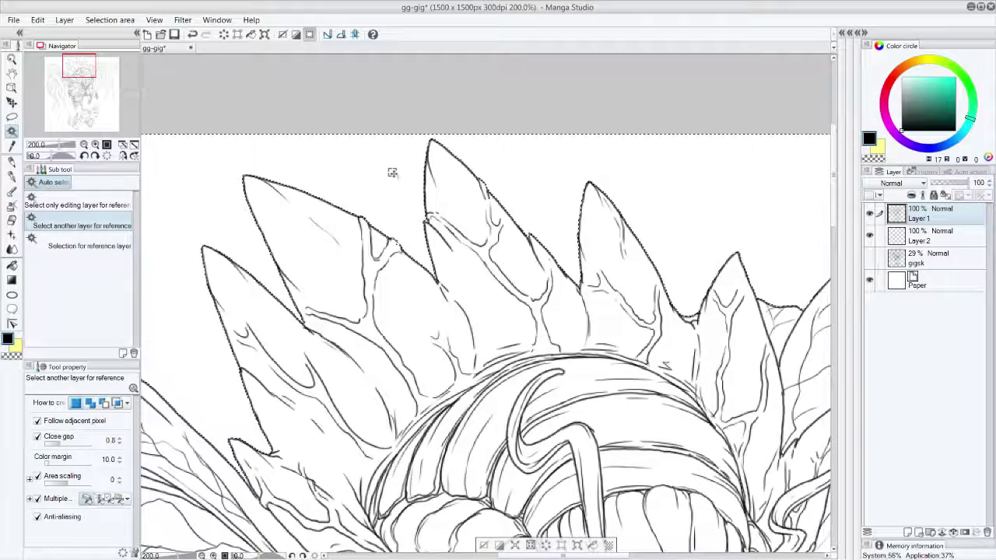
key(ctrl+z)
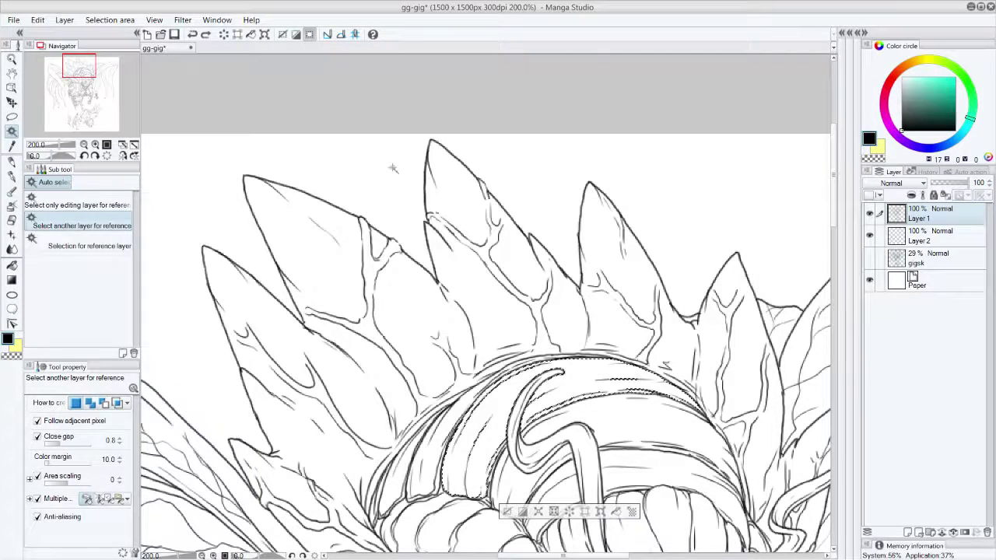
Clear the head band selection and auto-select the blank background outside the creature's outline.
click(13, 161)
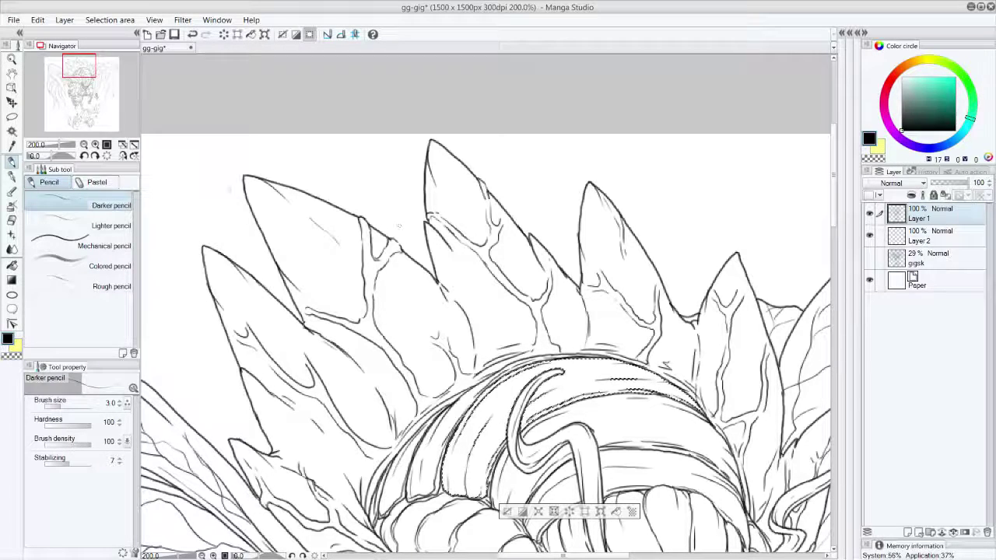
click(13, 176)
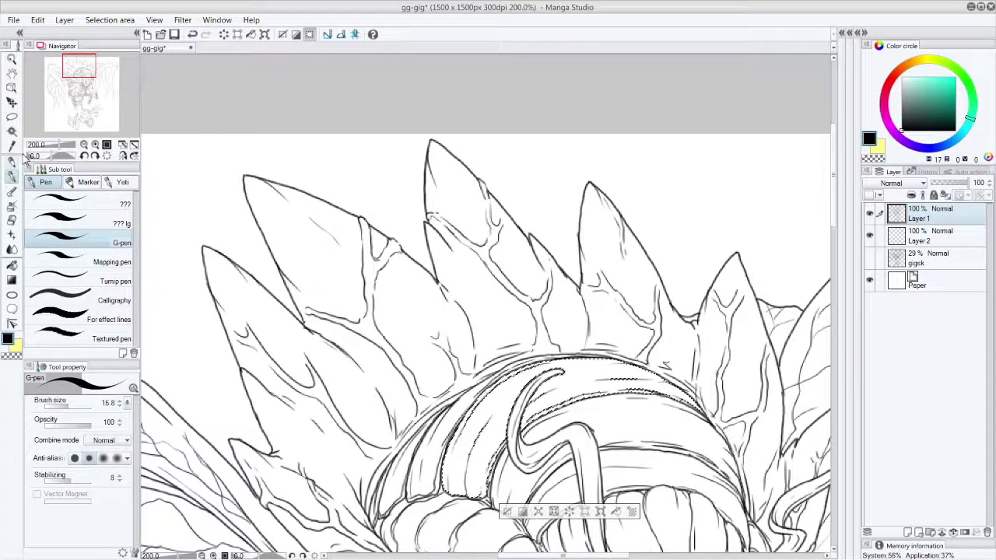
click(12, 161)
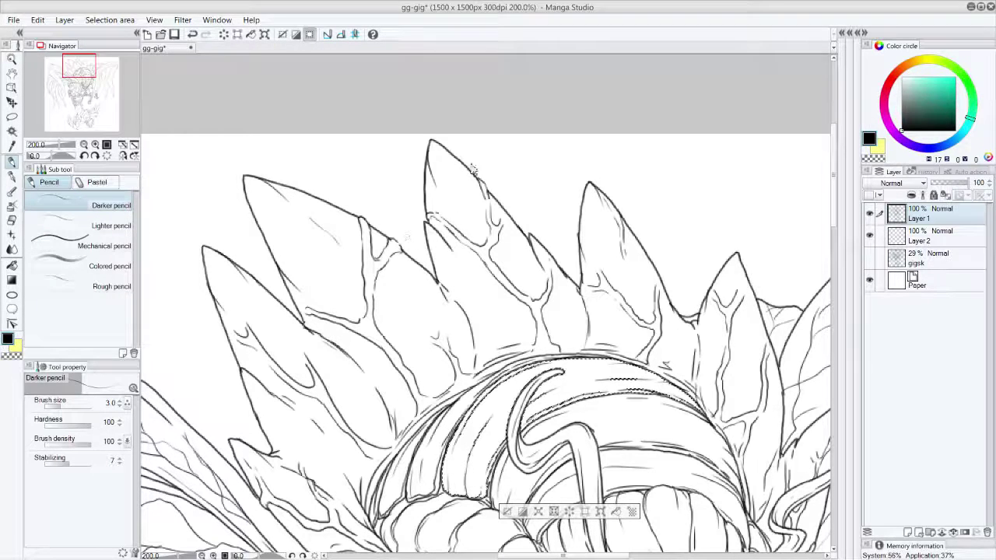
key(ctrl+d)
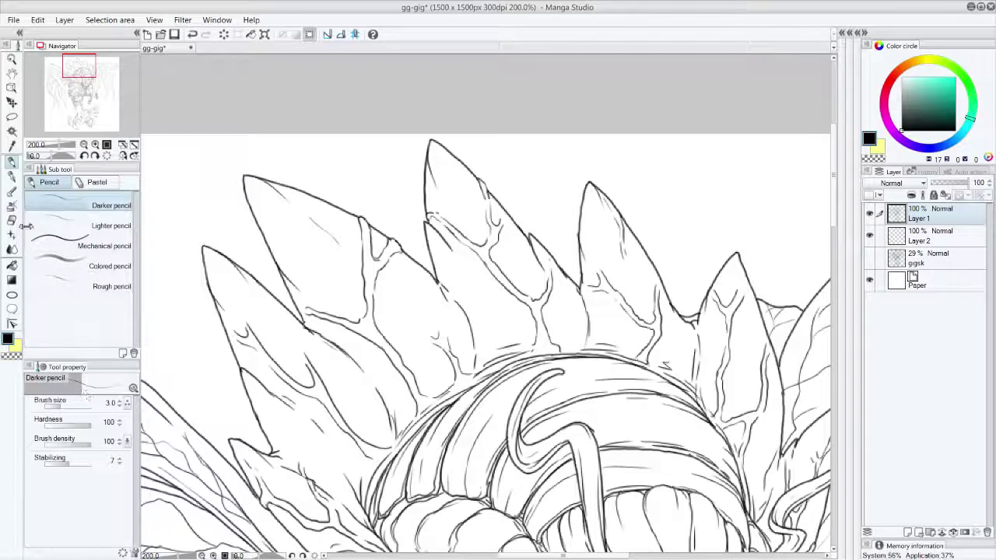
click(12, 131)
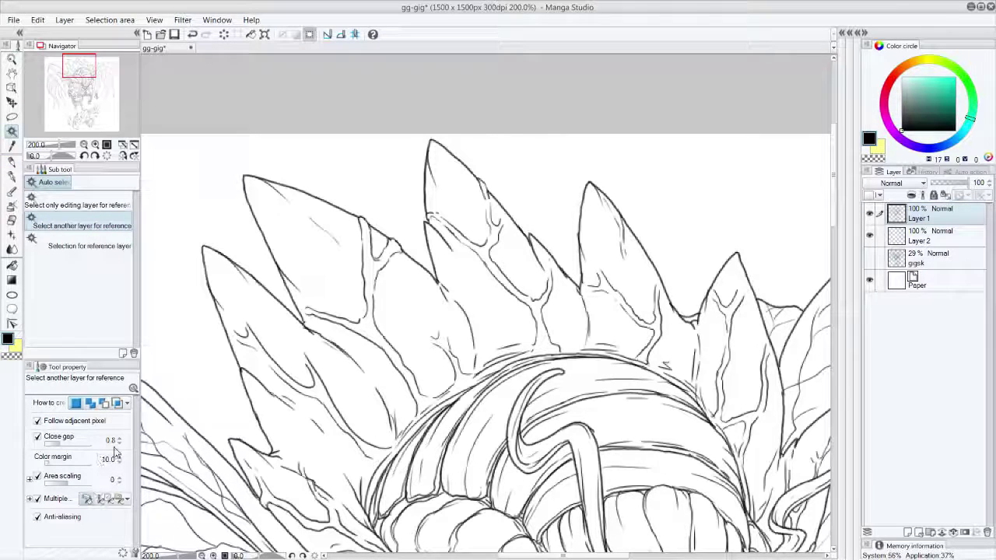
click(390, 189)
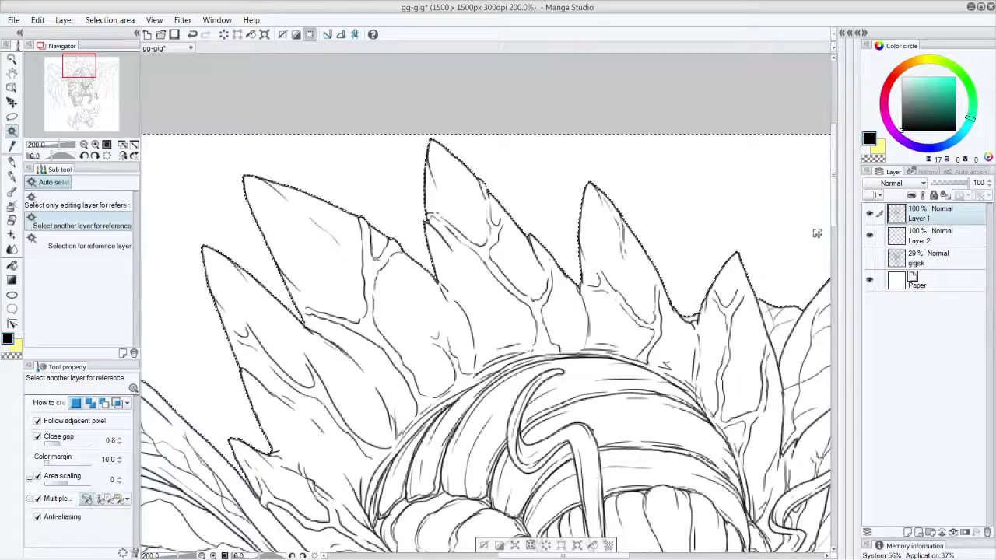
Undo the last selection change and add the missed background gaps around the wings and between the two figures to the selection.
scroll(817, 234, down, 2)
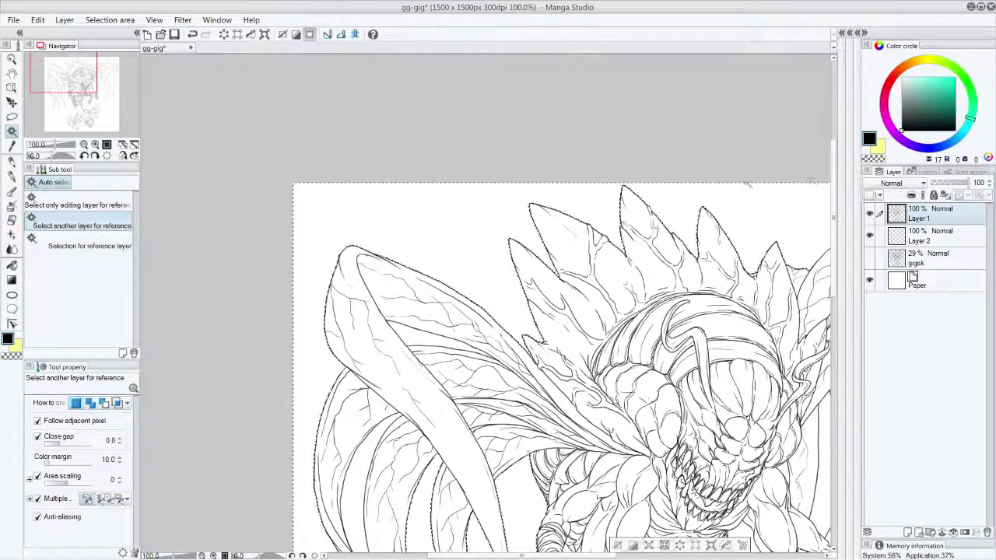
key(ctrl+z)
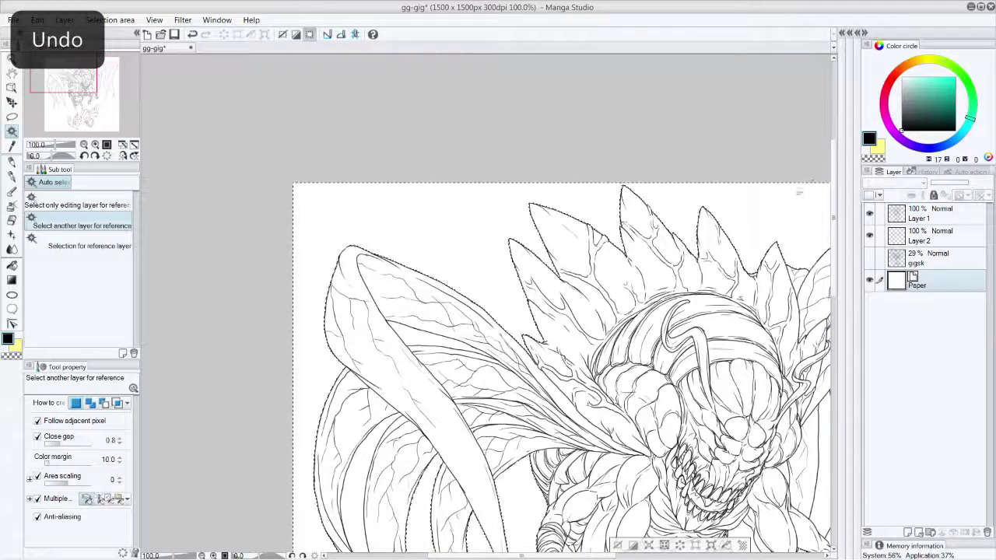
key(shift)
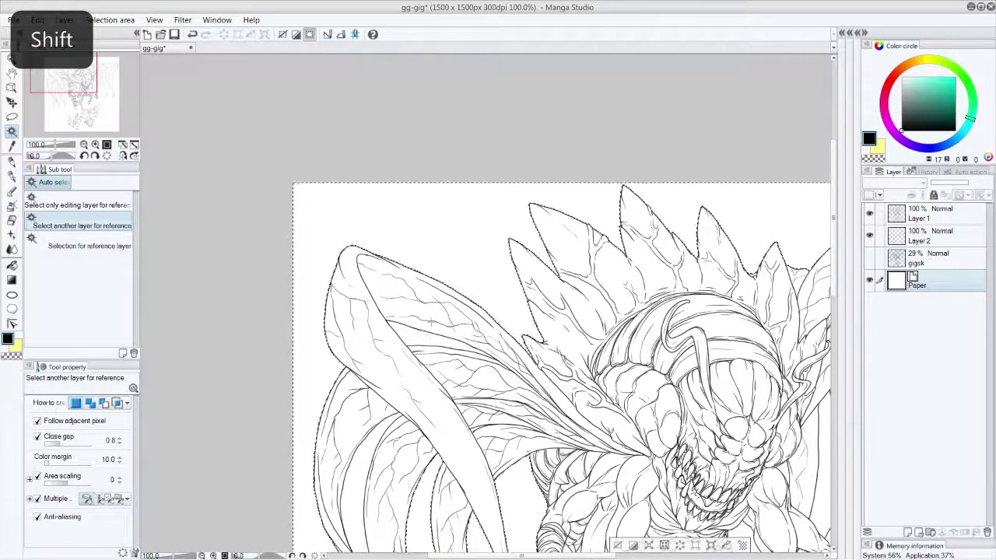
drag(83, 85, 97, 102)
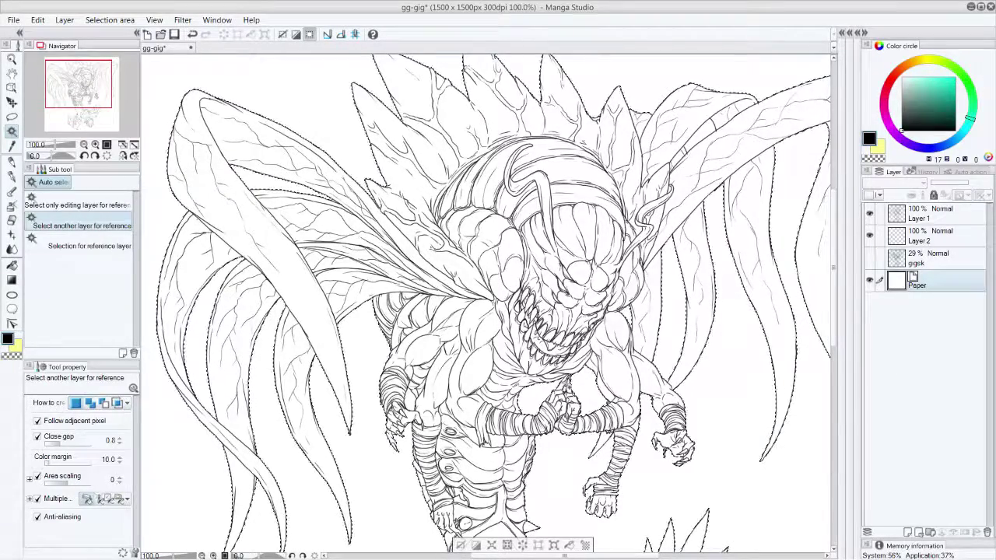
scroll(834, 393, down, 5)
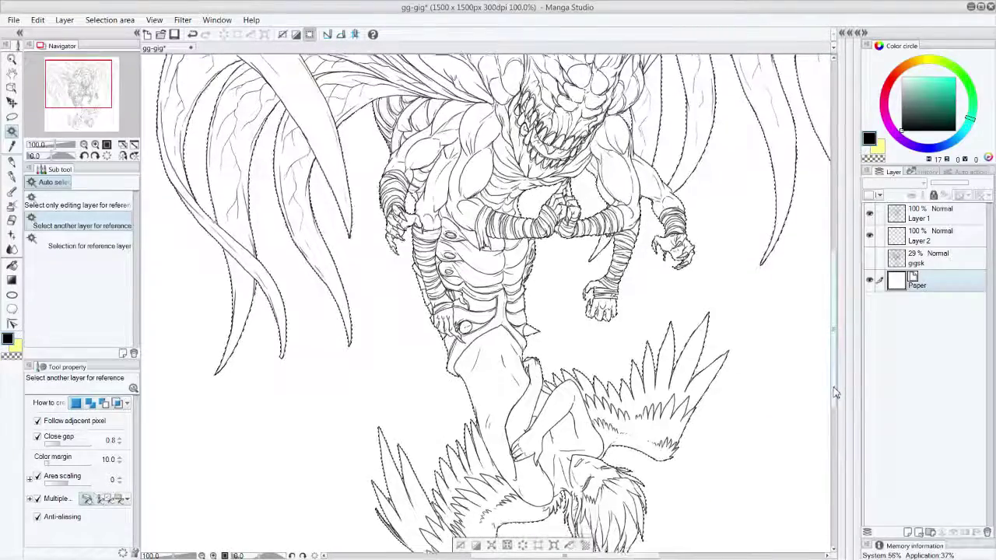
drag(834, 393, 834, 397)
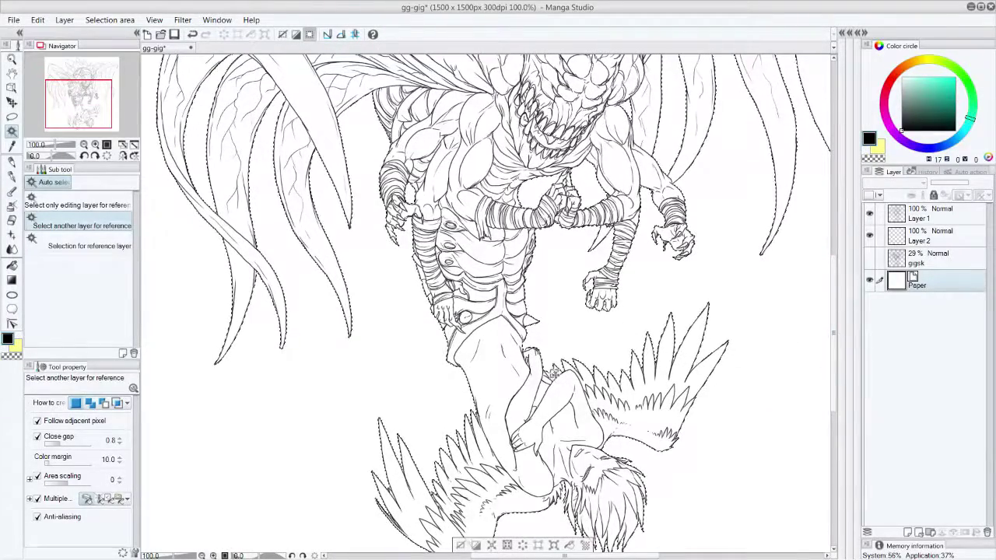
key(shift)
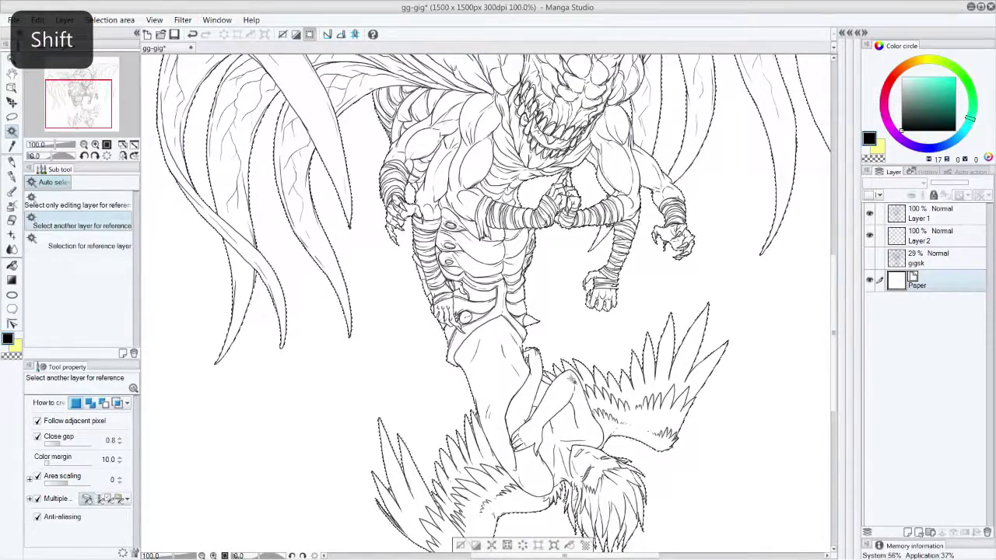
Undo the last selection addition around the upper body and add the enclosed background gaps beside the creature's wings to the selection.
drag(834, 344, 837, 273)
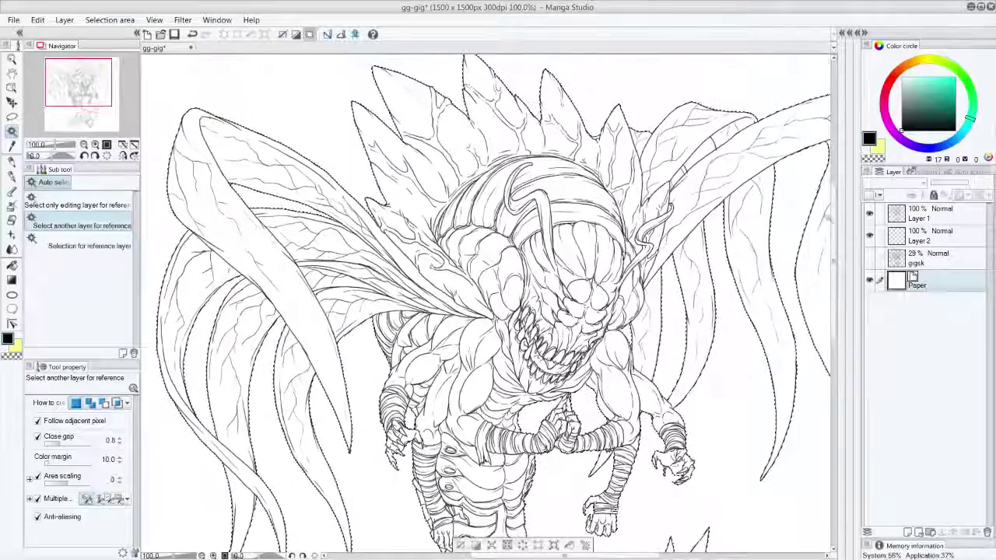
key(ctrl+z)
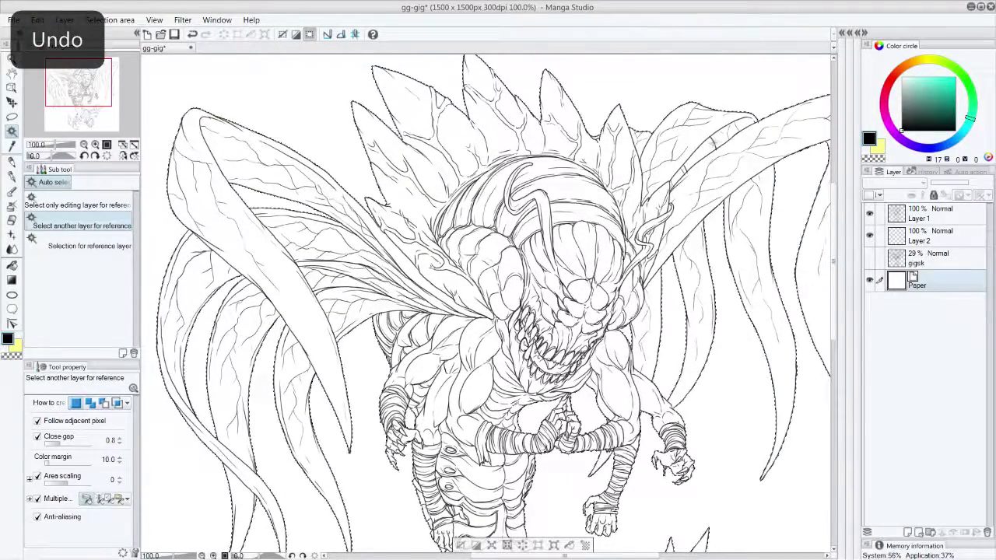
key(shift)
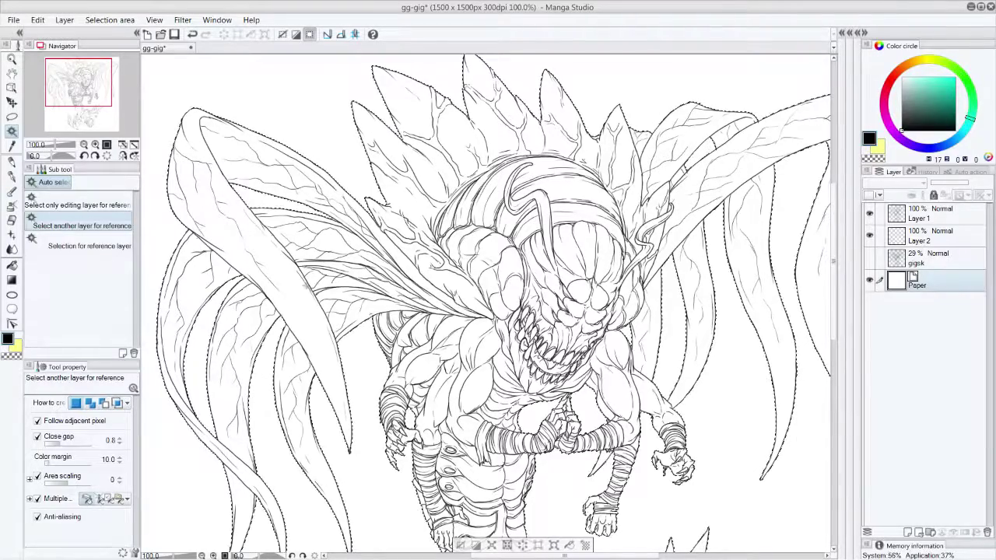
key(shift)
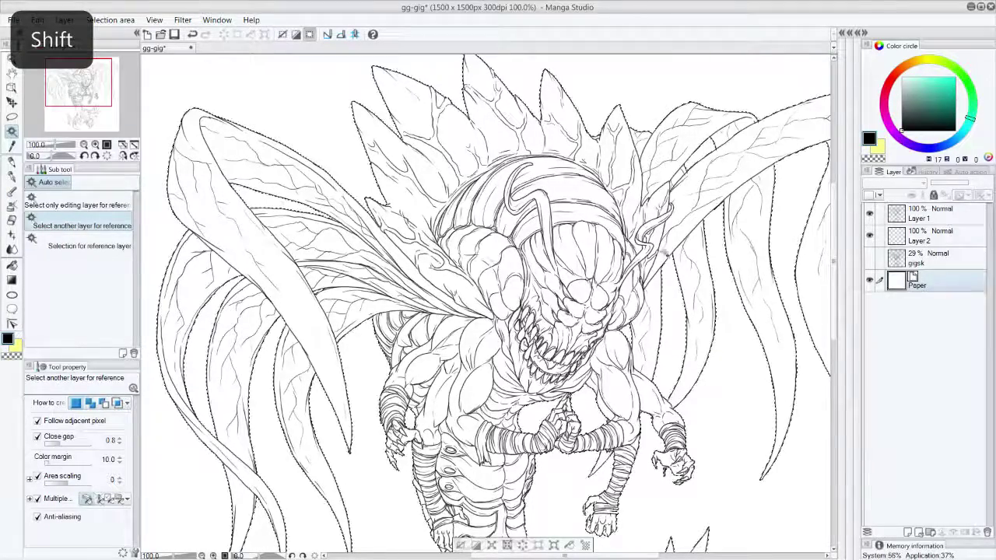
Invert the selection and paint the figures solid dark grey on Layer 2 with a large Mapping pen.
click(109, 20)
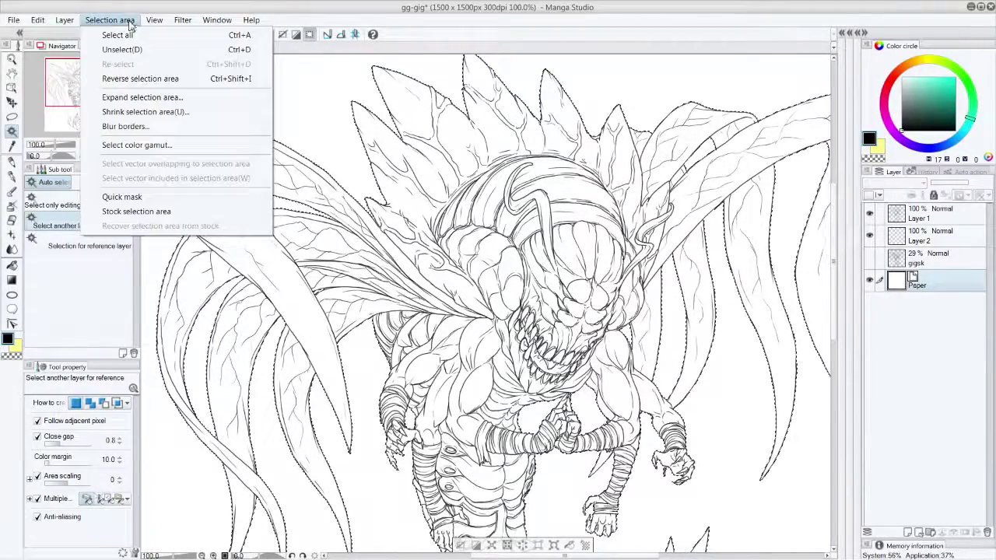
click(153, 79)
drag(904, 121, 894, 112)
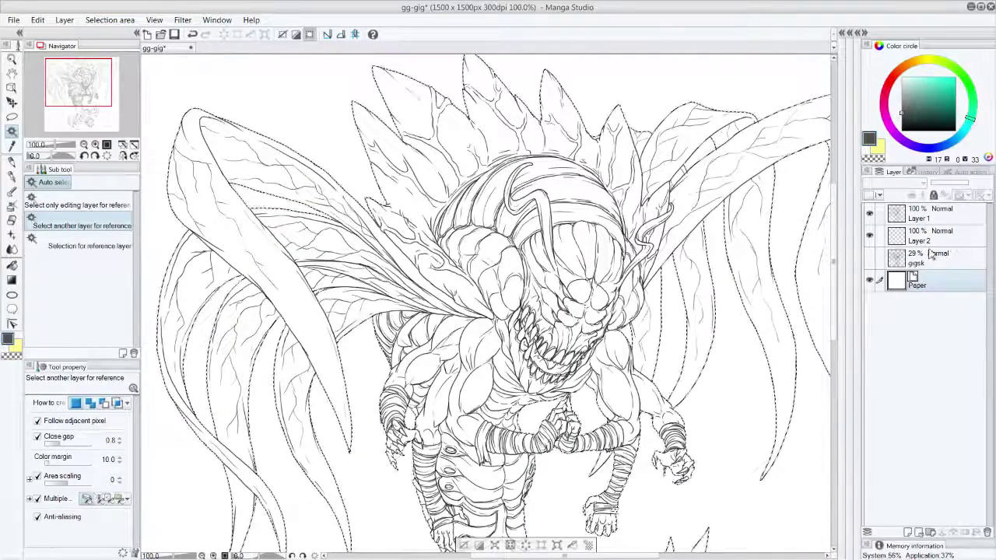
click(944, 234)
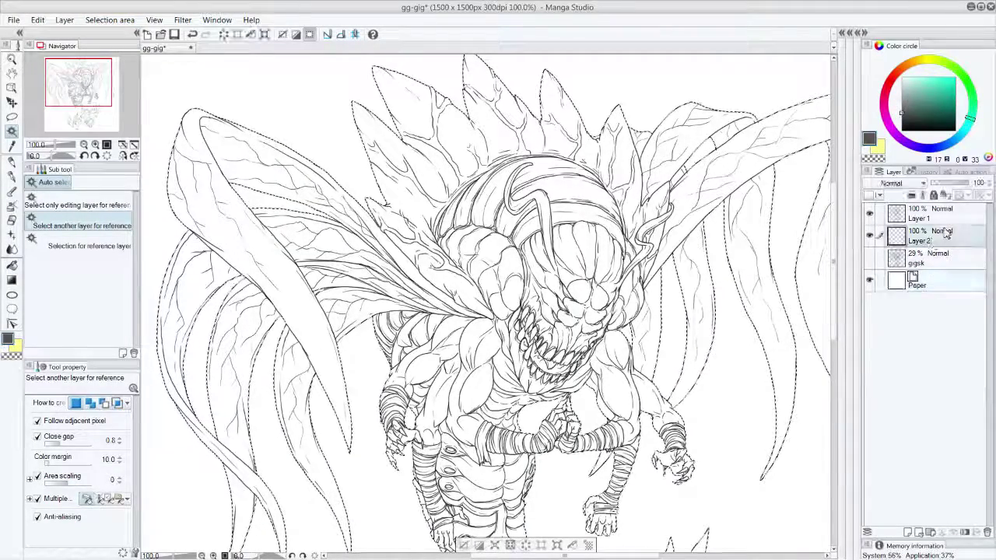
click(12, 175)
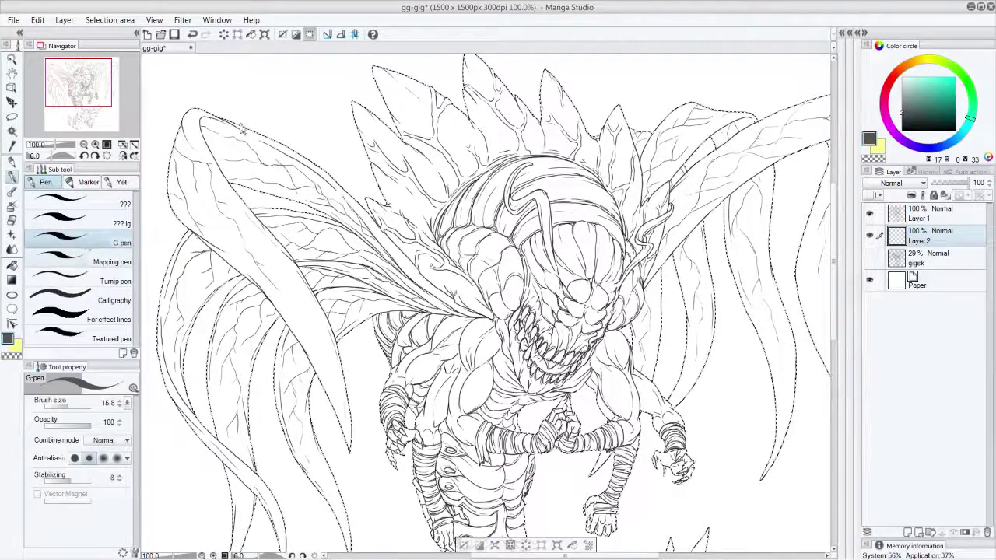
click(77, 262)
scroll(395, 170, down, 1)
mouse_move(561, 161)
mouse_down()
mouse_move(582, 128)
mouse_move(439, 173)
mouse_up()
mouse_move(350, 118)
mouse_down()
mouse_move(231, 316)
mouse_move(266, 288)
mouse_move(309, 201)
mouse_move(352, 309)
mouse_move(383, 358)
mouse_move(522, 218)
mouse_move(461, 358)
mouse_move(611, 175)
mouse_move(567, 210)
mouse_move(714, 159)
mouse_move(705, 396)
mouse_move(701, 241)
mouse_move(659, 352)
mouse_move(661, 219)
mouse_move(579, 246)
mouse_move(571, 281)
mouse_move(587, 391)
mouse_move(609, 427)
mouse_up()
drag(834, 292, 834, 339)
mouse_move(558, 436)
mouse_down()
mouse_move(543, 434)
mouse_move(494, 324)
mouse_move(440, 435)
mouse_move(373, 405)
mouse_up()
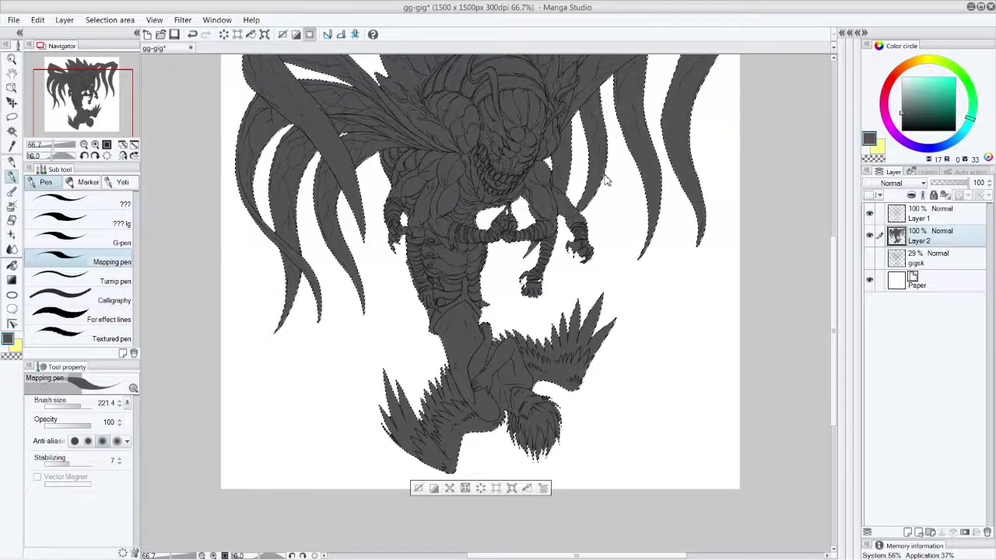
Clear the selection and touch up the dark grey fill around the creature's hands and wrist wraps with the G-pen.
key(ctrl+d)
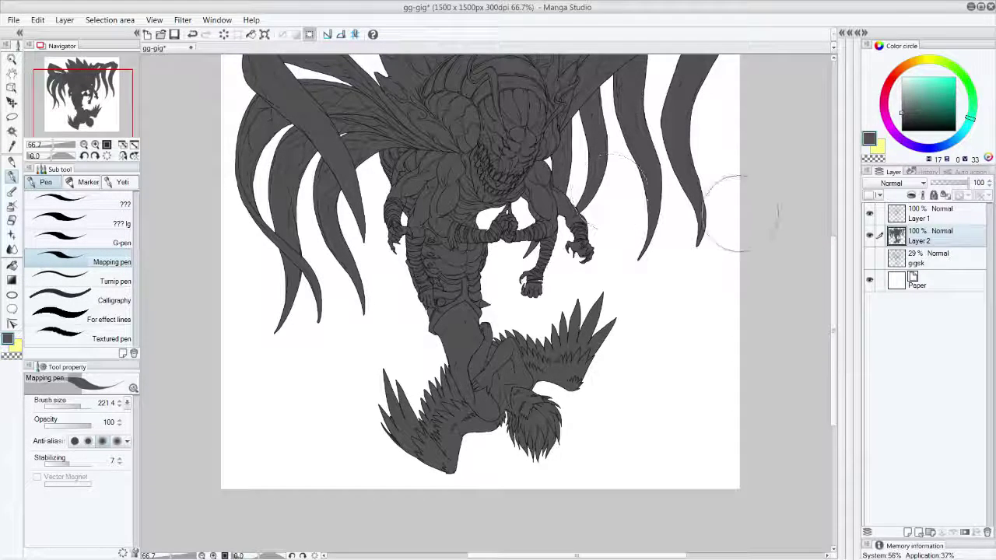
scroll(749, 225, up, 2)
scroll(748, 230, up, 1)
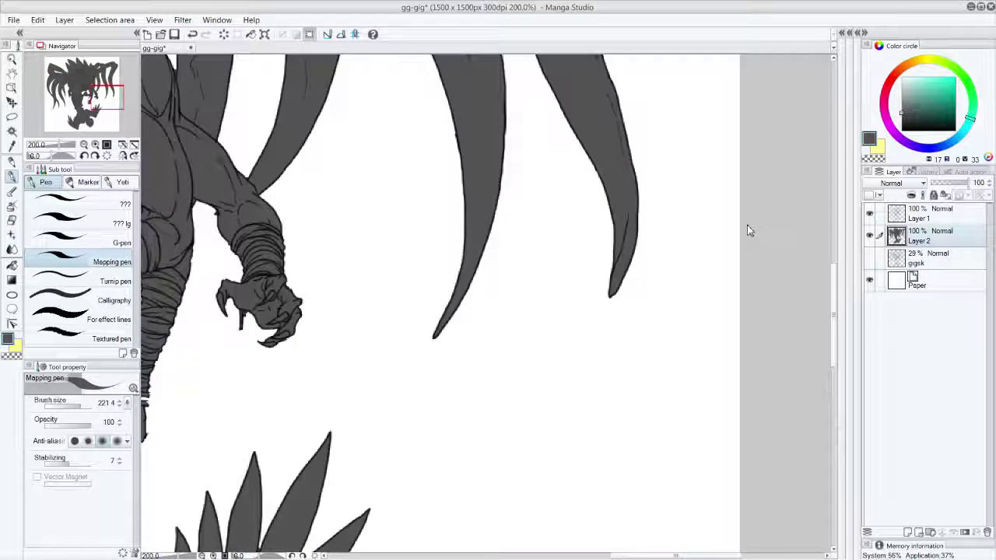
scroll(747, 237, up, 3)
scroll(747, 238, down, 2)
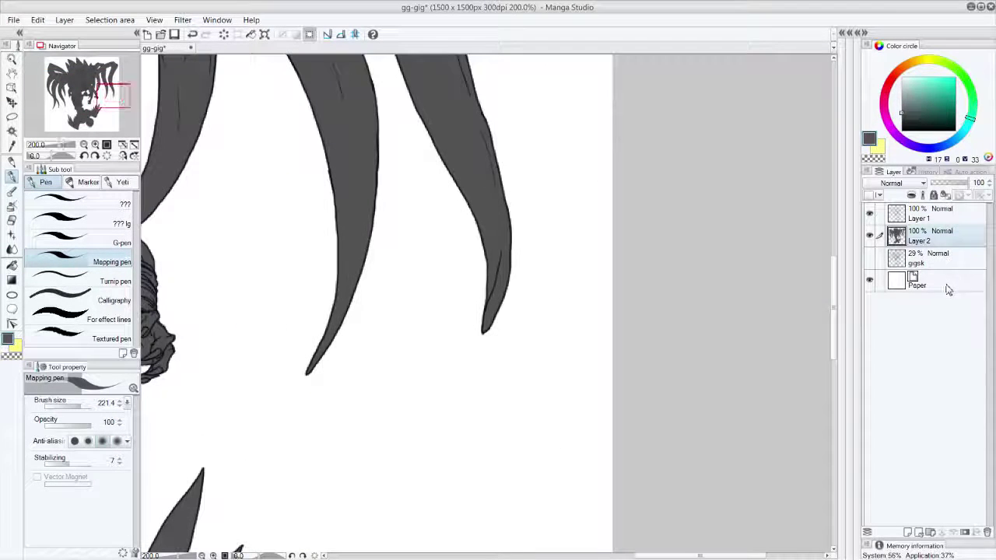
click(85, 237)
drag(113, 96, 98, 96)
drag(298, 405, 317, 414)
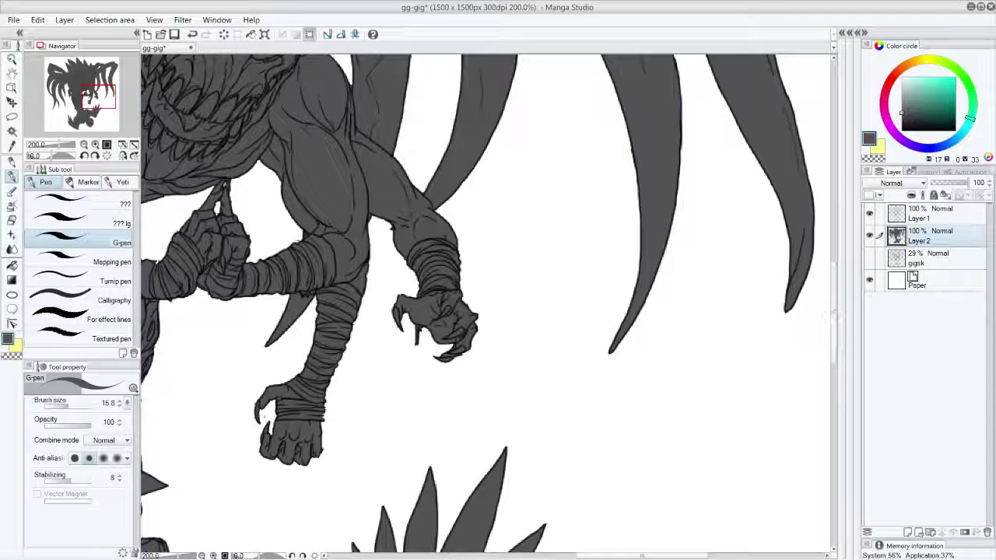
Touch up the dark grey fill along the lower figure's feathered wings and hair with the G-pen.
scroll(836, 360, down, 10)
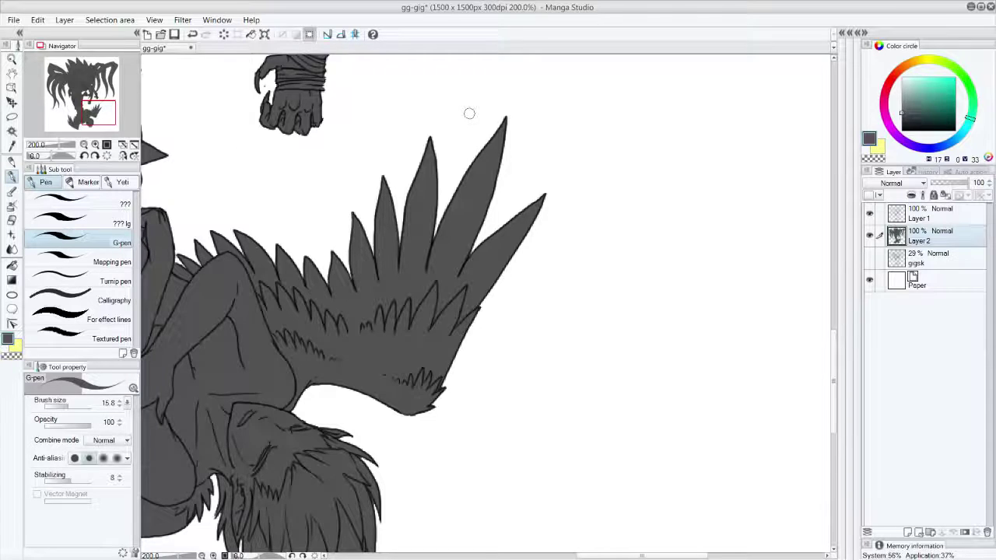
scroll(791, 294, down, 5)
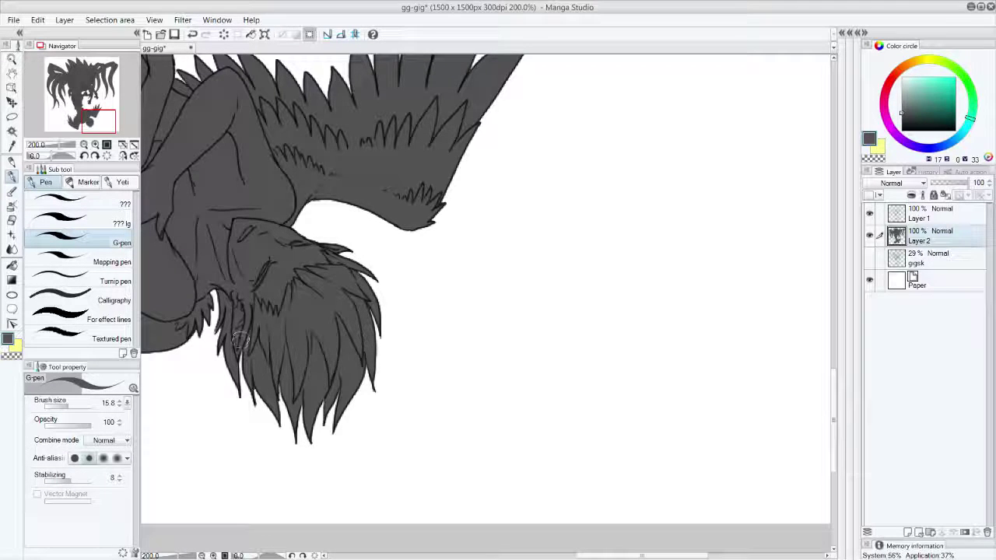
drag(90, 122, 78, 123)
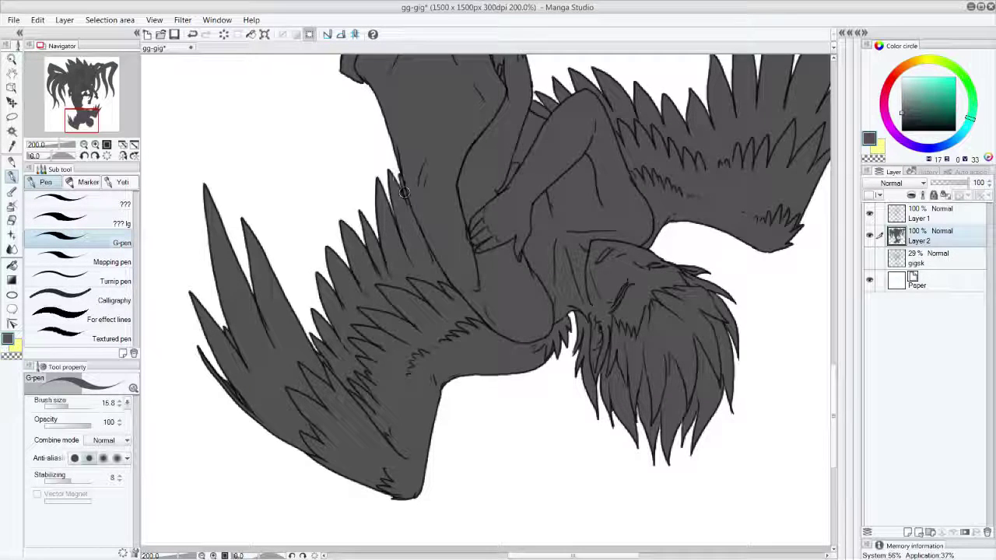
drag(834, 383, 827, 195)
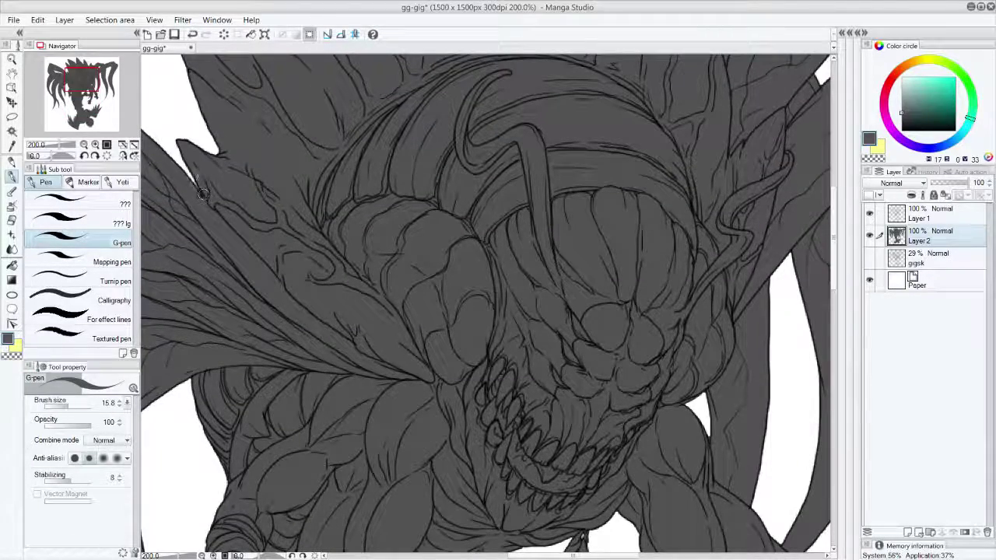
Touch up missed spots of the dark grey fill along the creature's upper wings, head spikes and torso.
drag(84, 88, 77, 87)
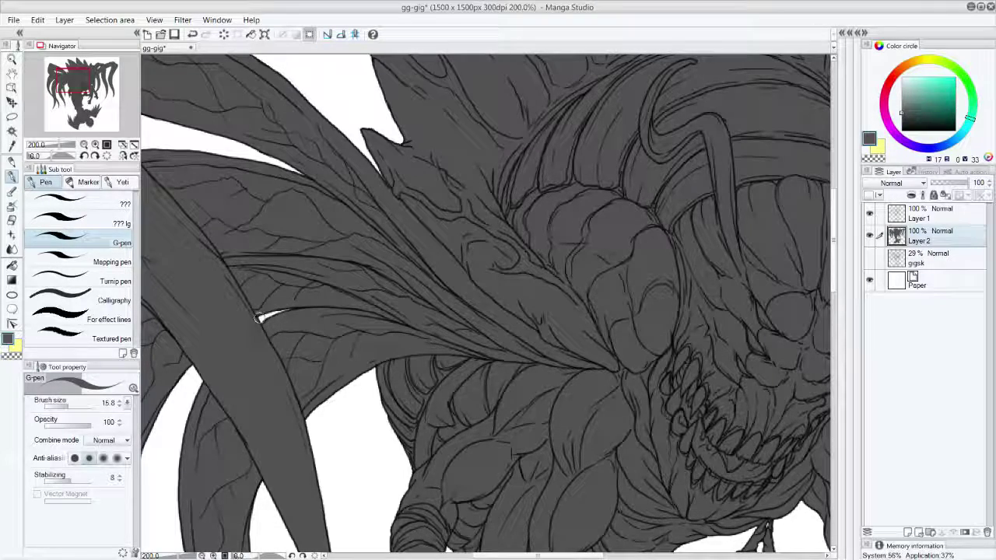
mouse_move(79, 81)
mouse_down()
mouse_move(70, 89)
mouse_move(90, 83)
mouse_up()
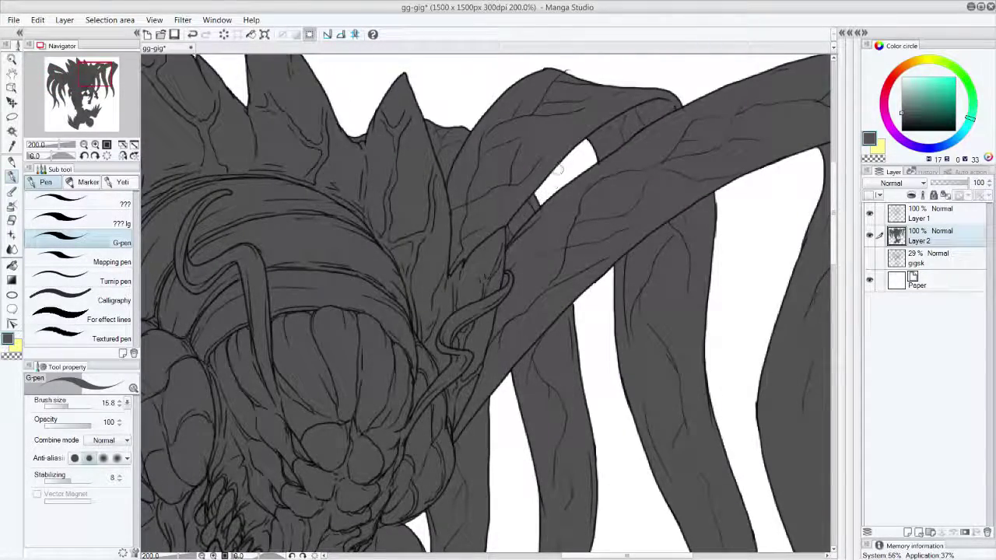
drag(98, 73, 81, 70)
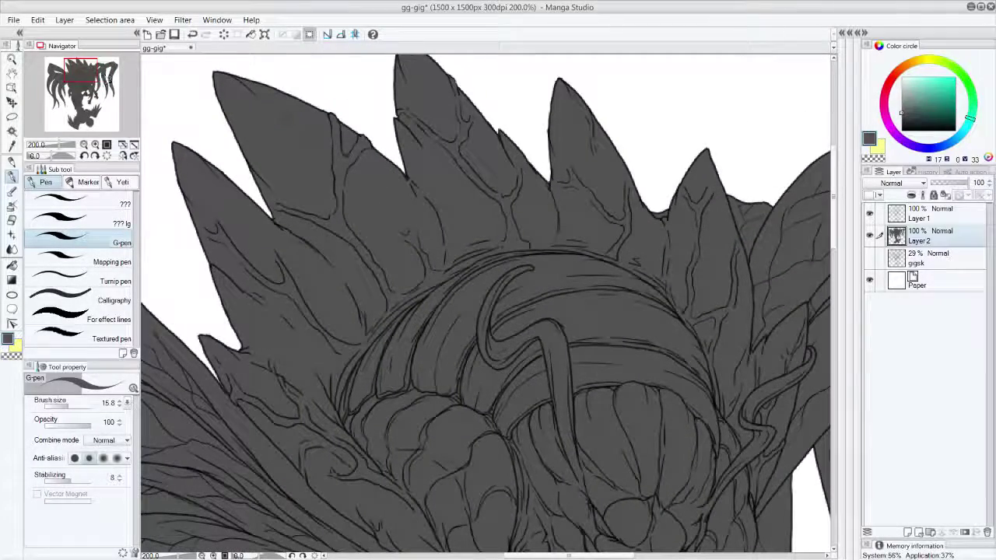
drag(835, 247, 835, 342)
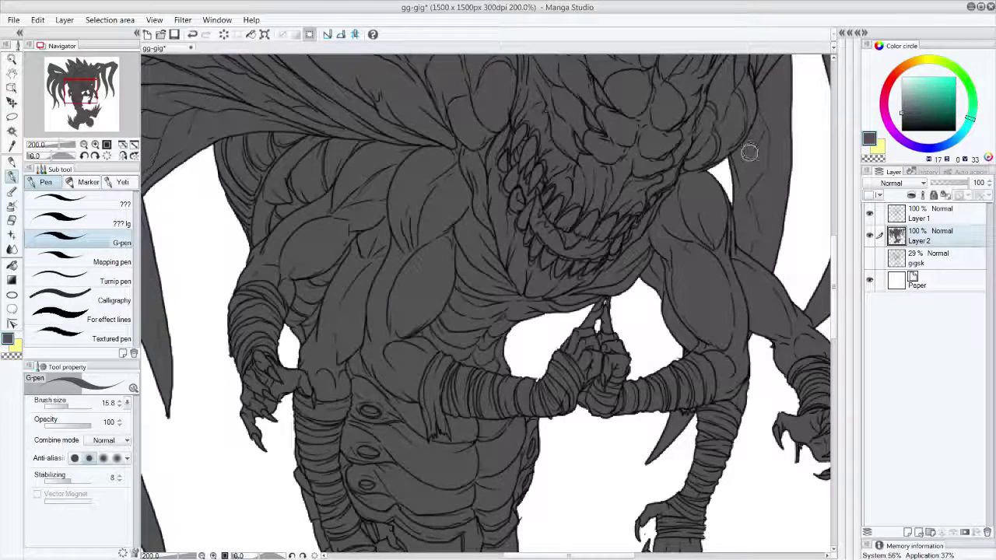
Check the whole silhouette for gaps and lock the transparent pixels of Layer 2.
scroll(753, 150, down, 4)
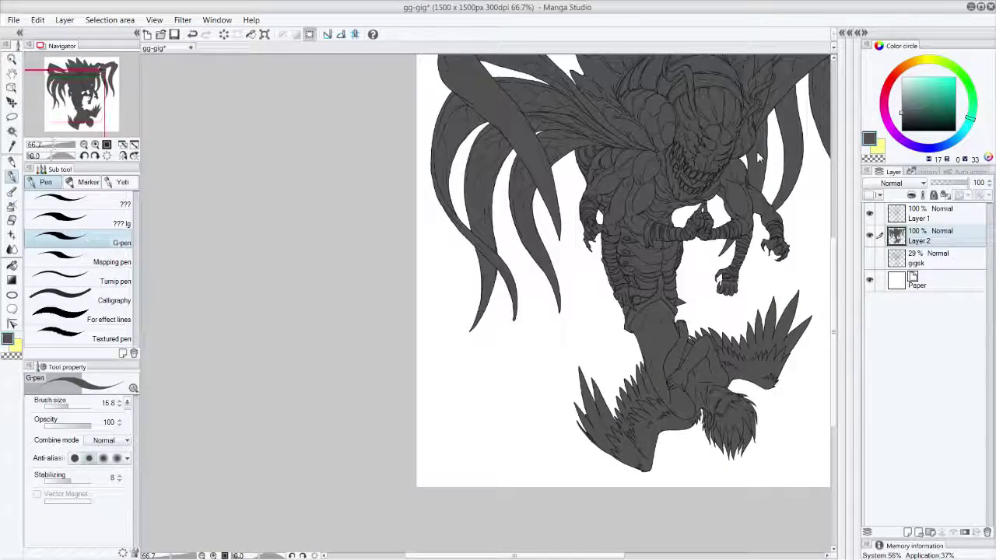
drag(84, 102, 94, 84)
click(93, 84)
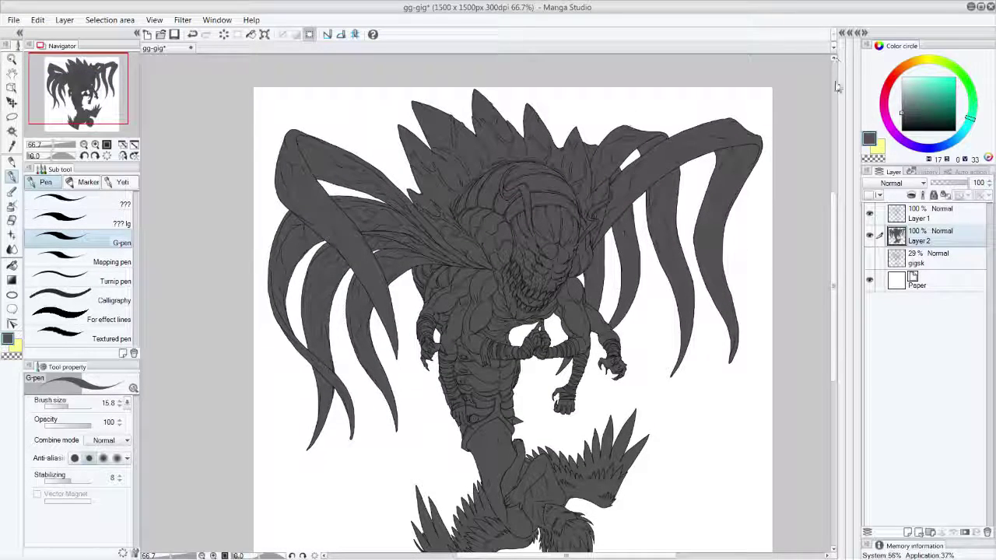
drag(835, 287, 834, 297)
click(946, 196)
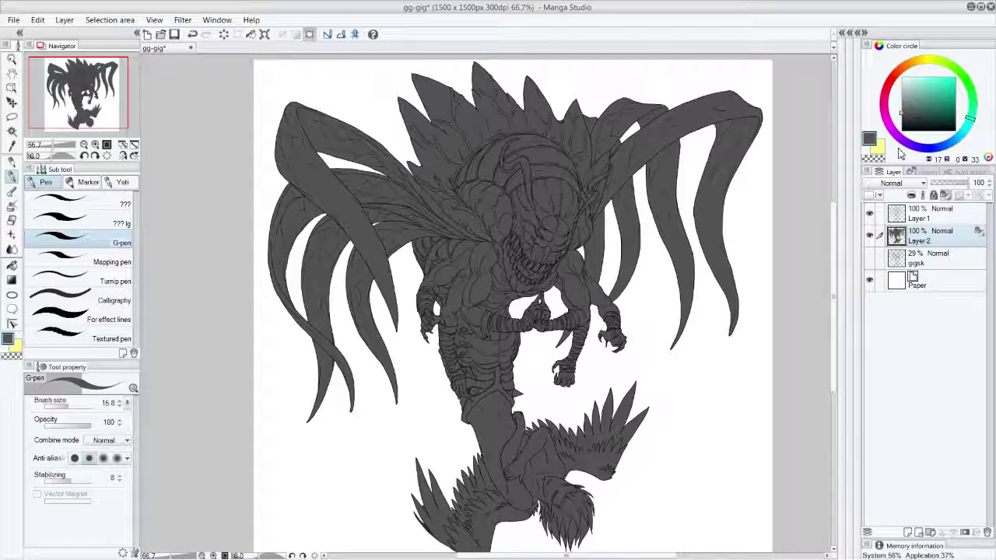
Add a new layer directly above Paper and choose a dark olive drawing colour with hue 66, saturation 19 and value 26.
click(929, 280)
click(908, 533)
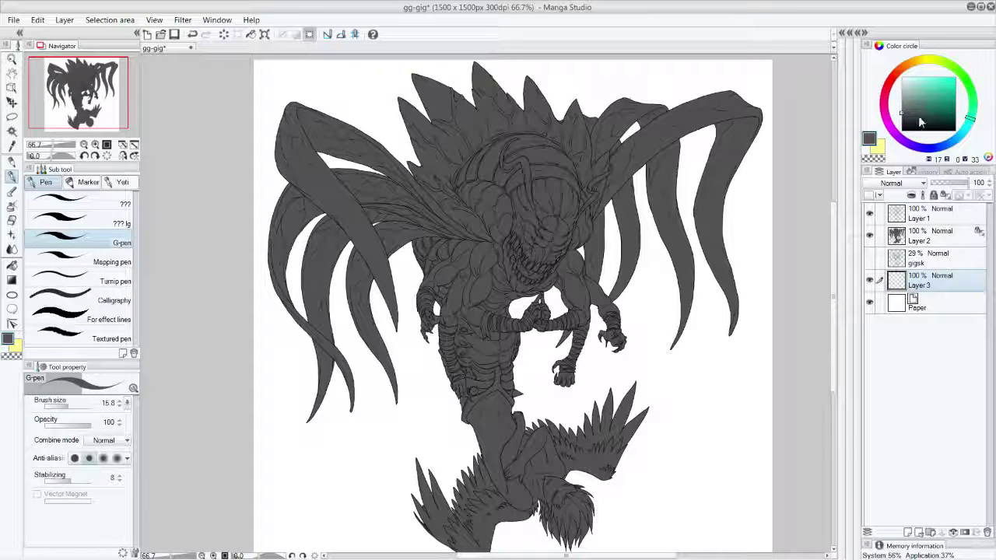
click(888, 77)
mouse_move(889, 80)
mouse_down()
mouse_move(885, 105)
mouse_move(914, 152)
mouse_move(969, 123)
mouse_up()
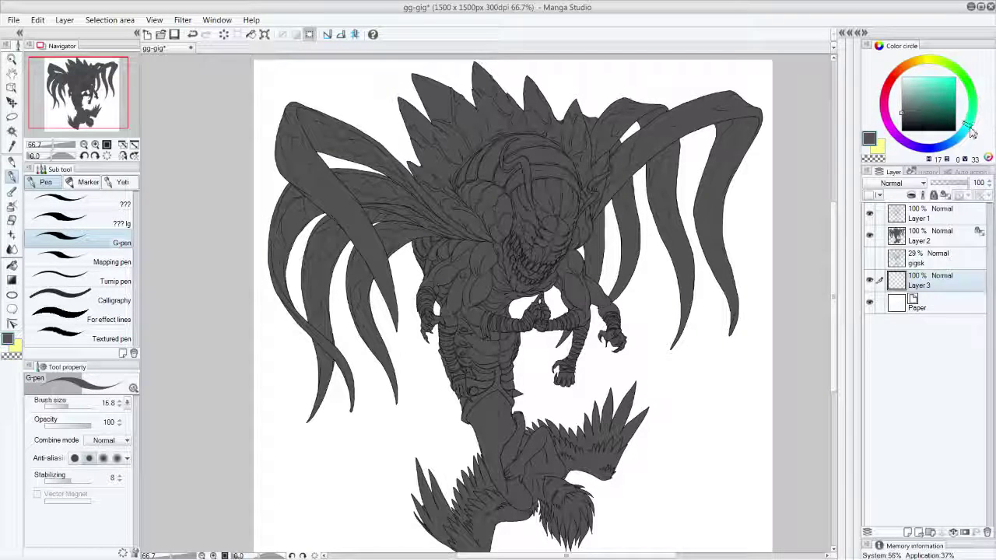
drag(948, 64, 933, 59)
click(913, 120)
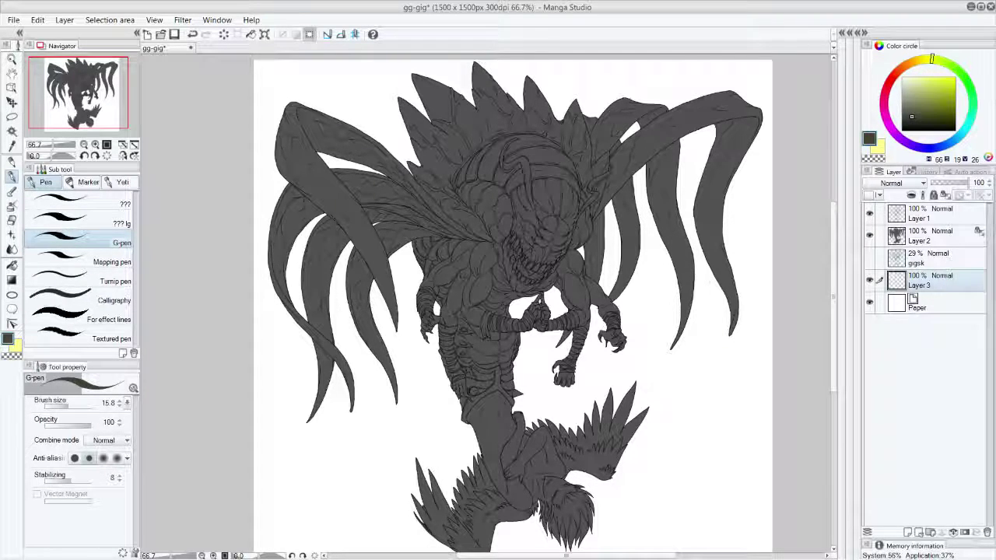
Fill the new background layer with the olive colour while Layers 1 and 2 are hidden, and show both again.
click(12, 265)
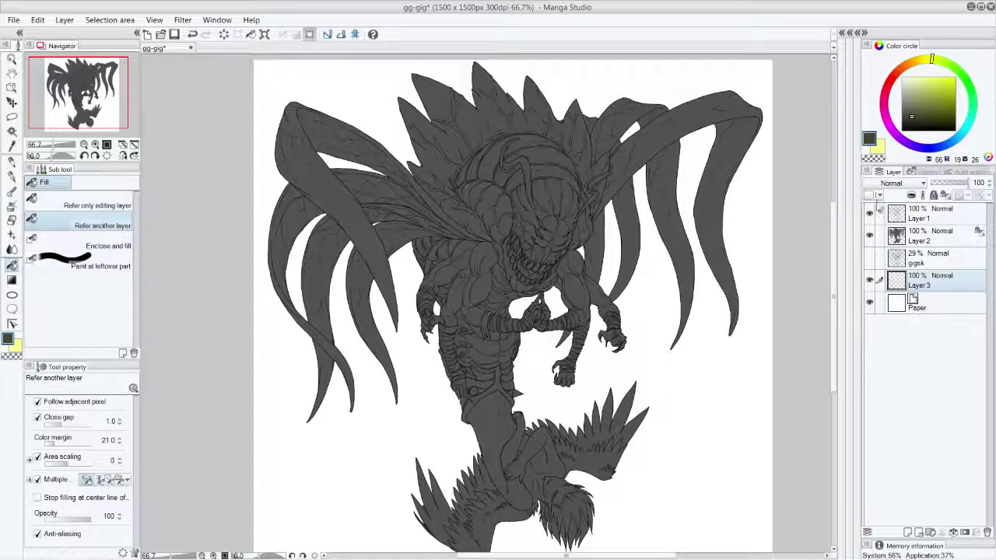
click(870, 212)
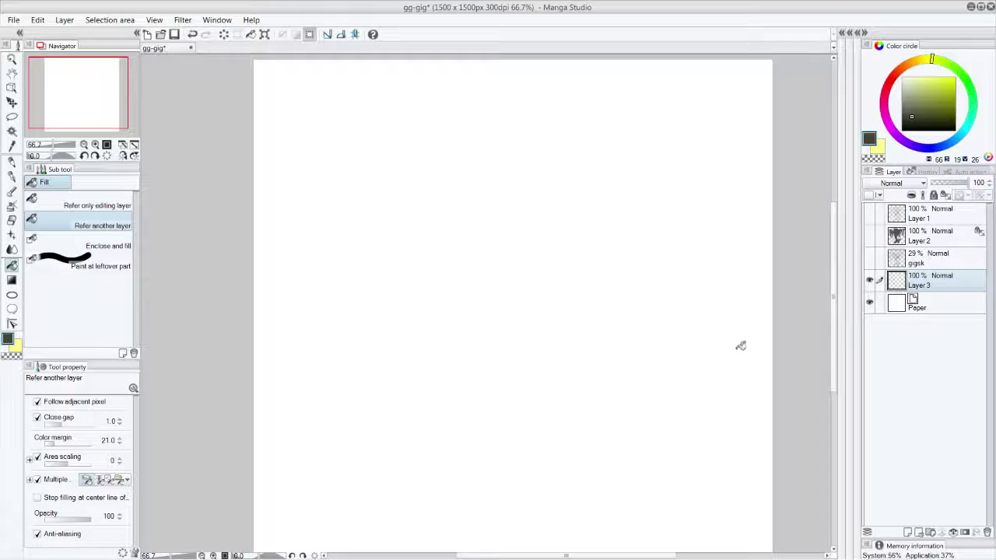
click(740, 345)
click(870, 213)
click(870, 235)
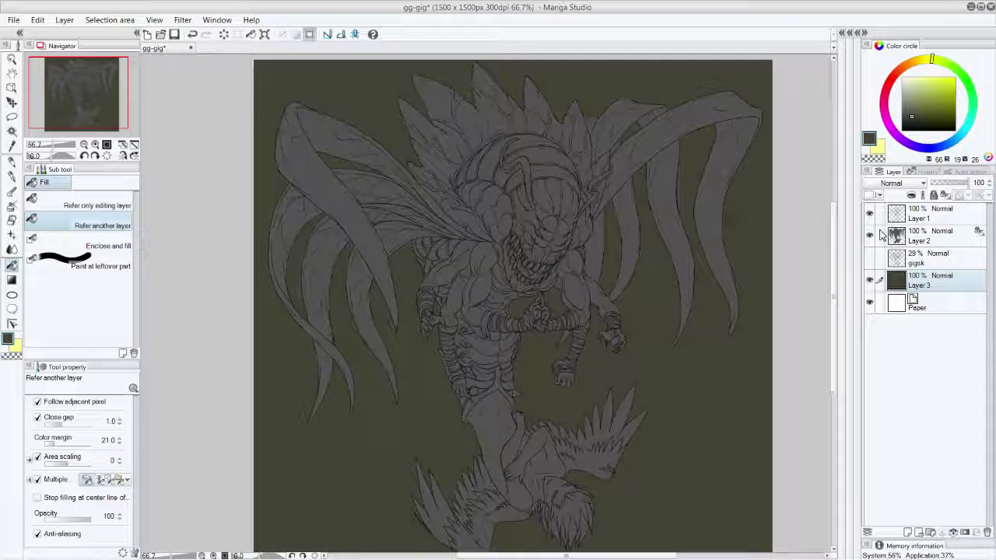
scroll(834, 322, down, 2)
drag(832, 321, 832, 309)
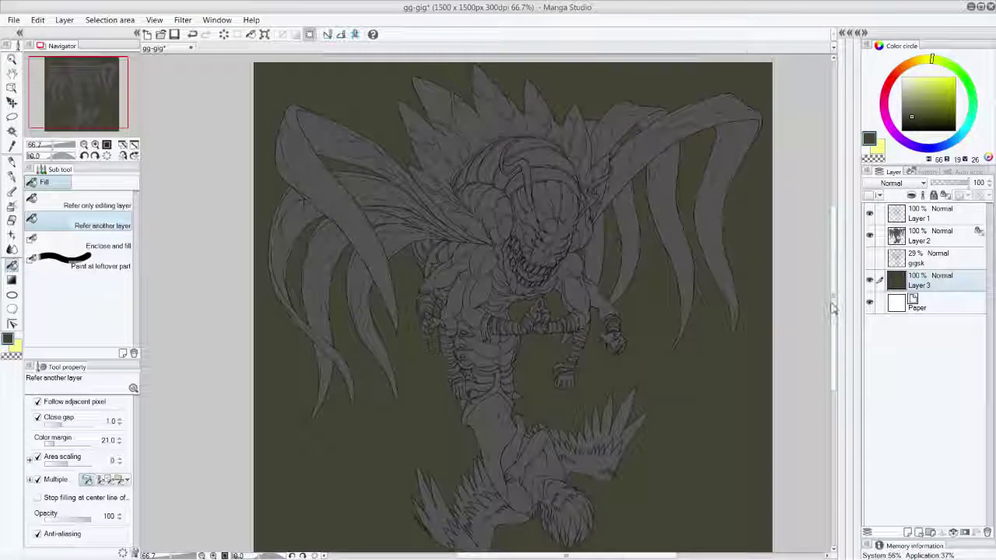
With Layer 2 active, open the reference sprite ghccoitp.bmp and sample the dark grey-green of the creature's back.
click(927, 243)
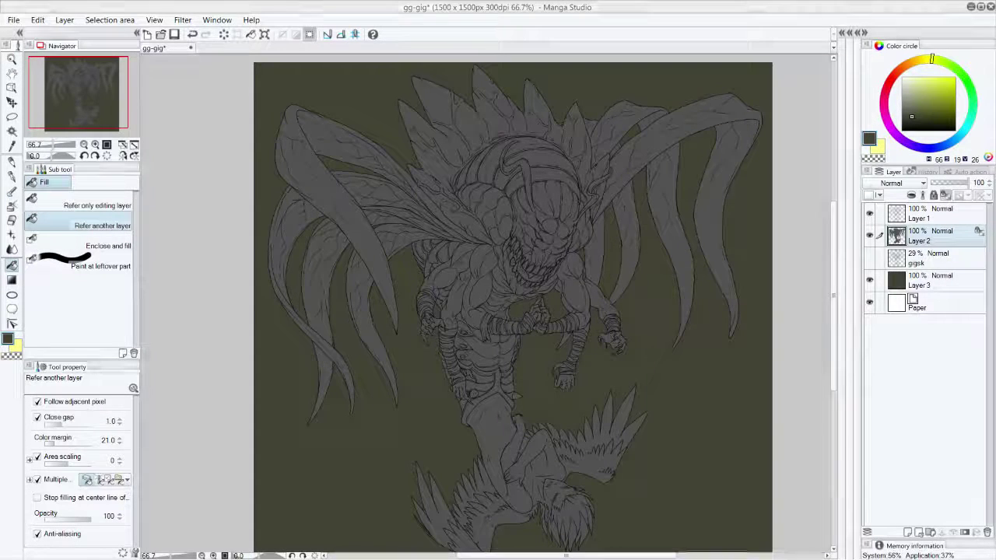
drag(231, 271, 231, 272)
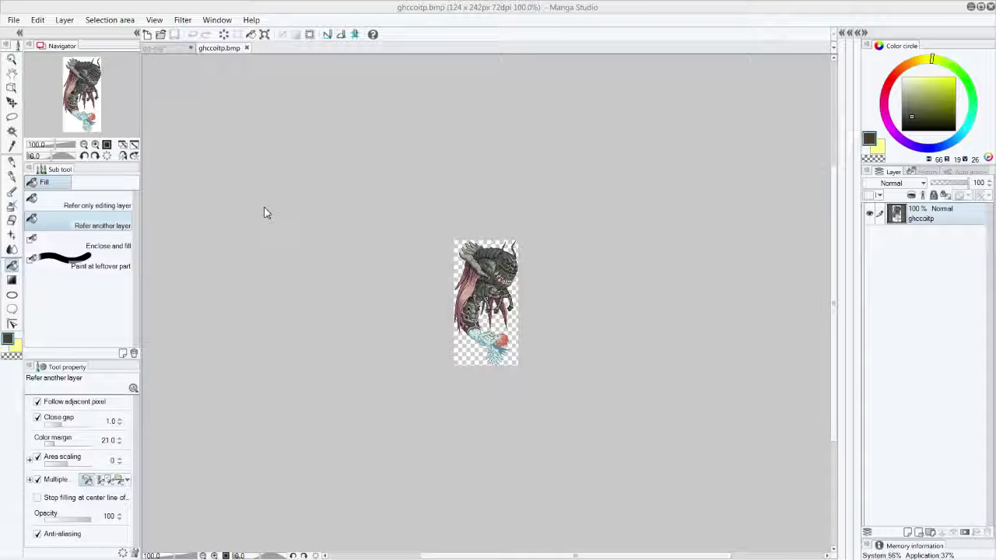
key(ctrl)
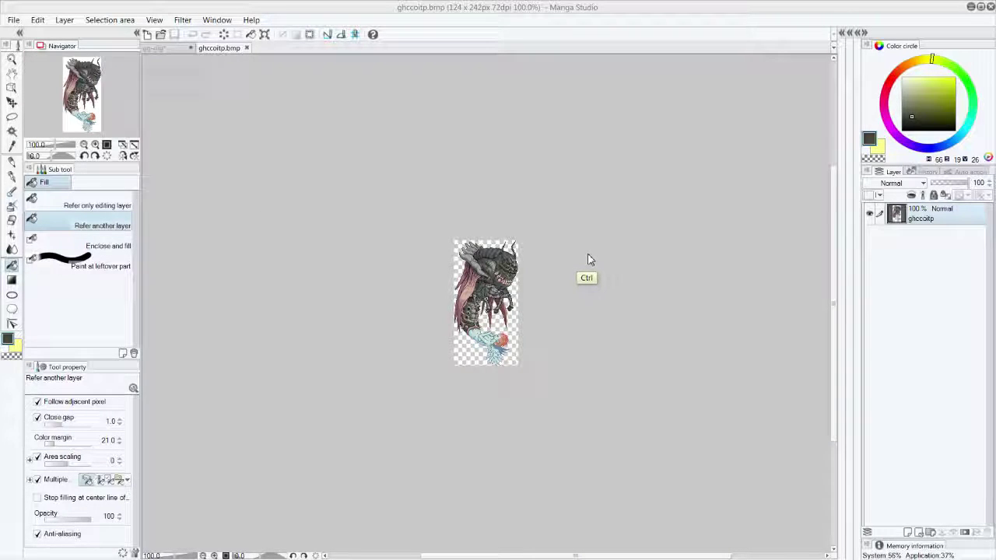
scroll(591, 288, up, 5)
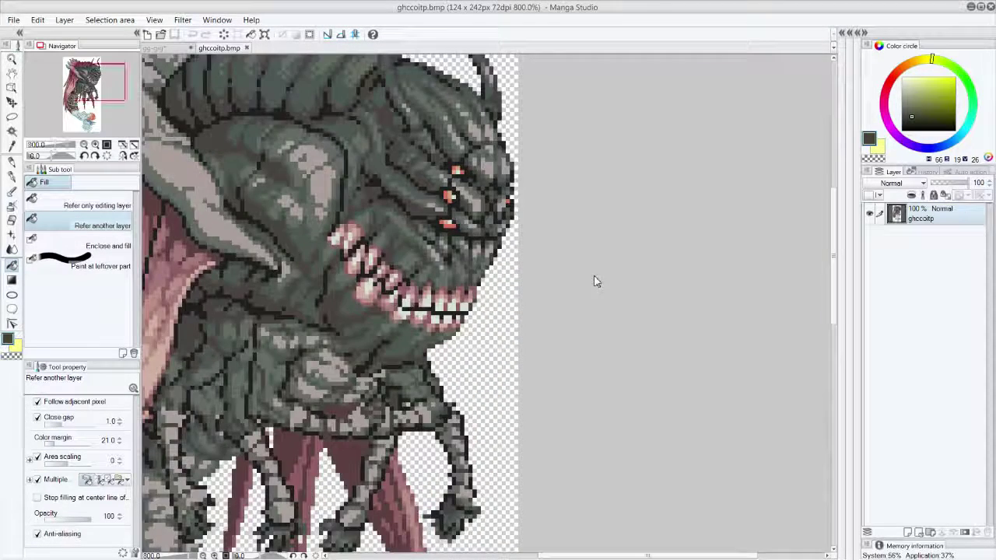
scroll(595, 280, down, 2)
scroll(832, 330, down, 3)
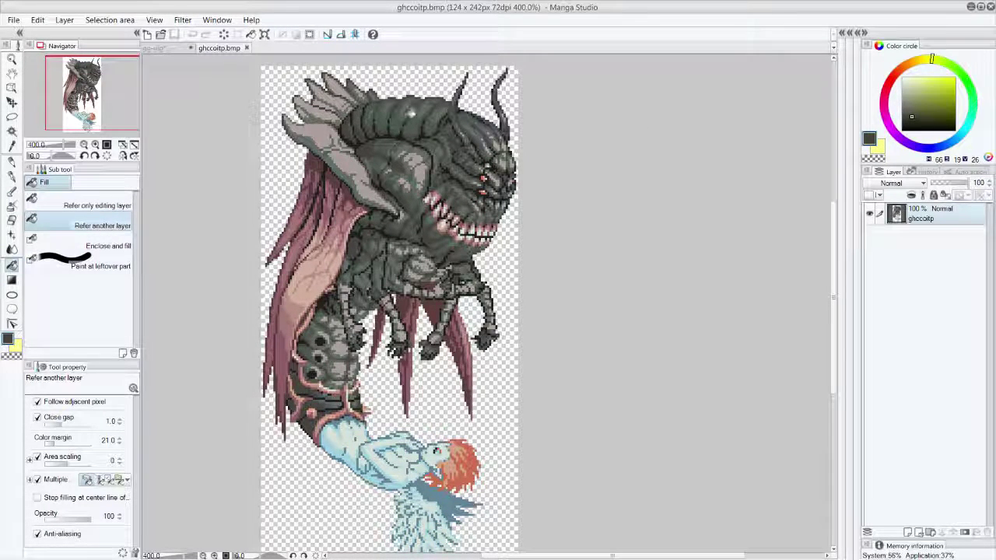
alt+click(416, 124)
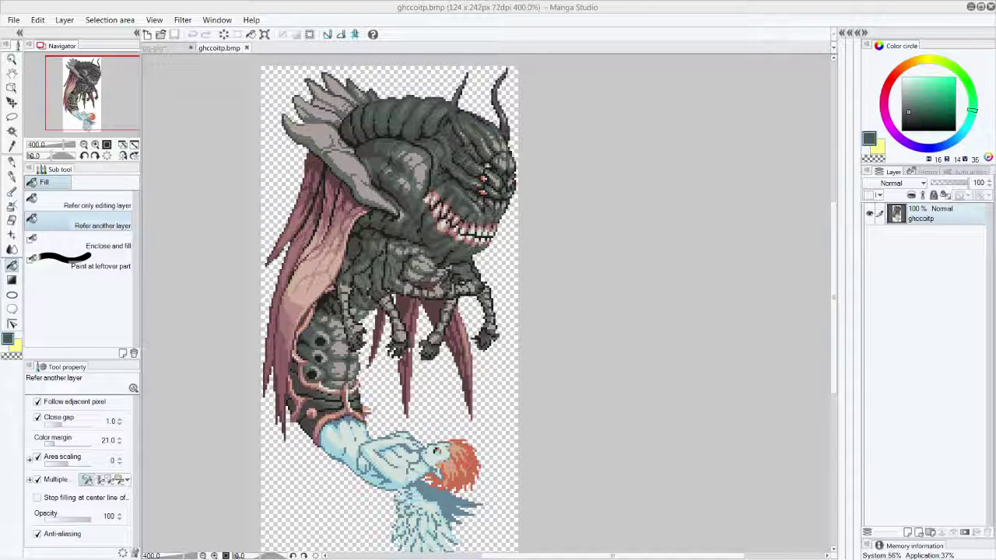
Open the reference scan 3duhyf4o.bmp and compare the creature's colours with those of the ghccoitp.bmp sprite.
click(175, 48)
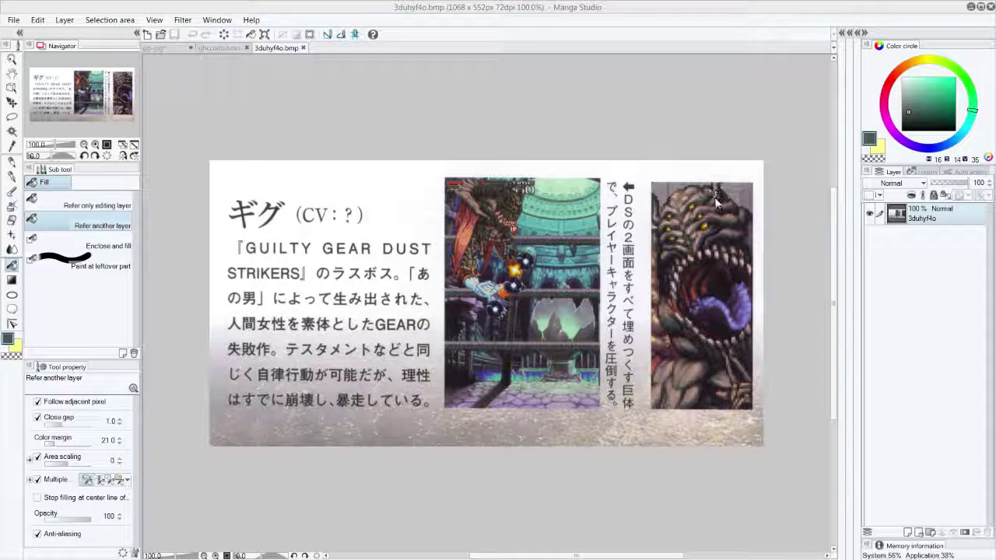
click(226, 48)
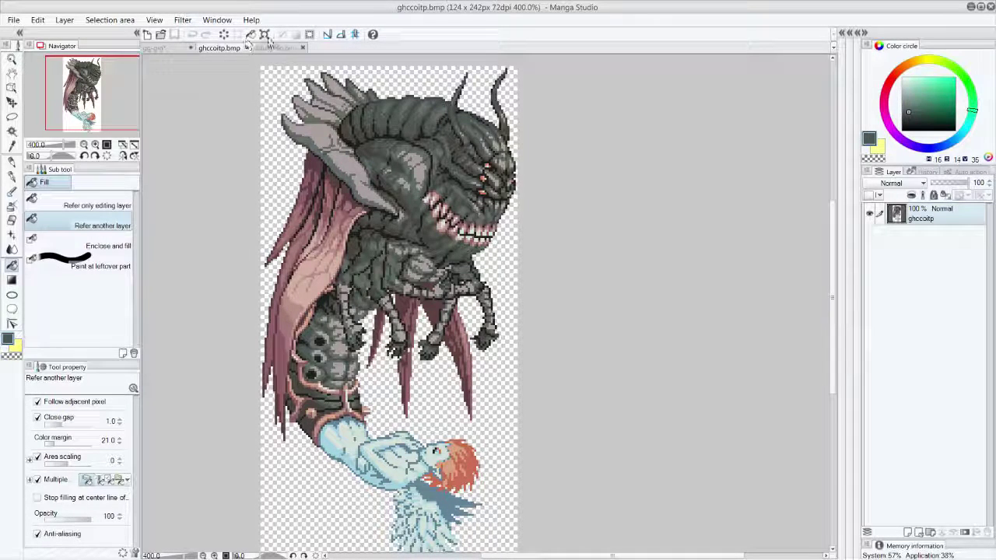
click(279, 48)
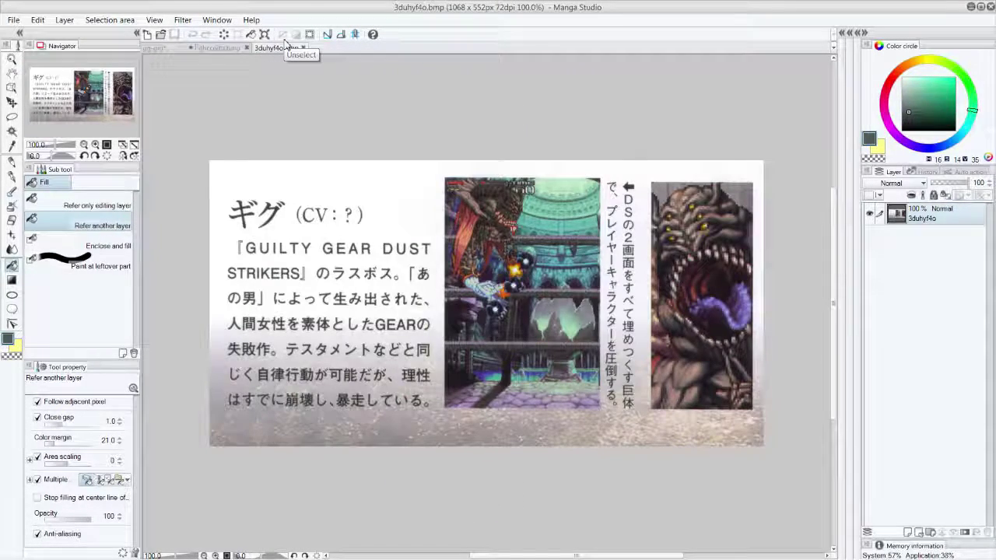
click(235, 48)
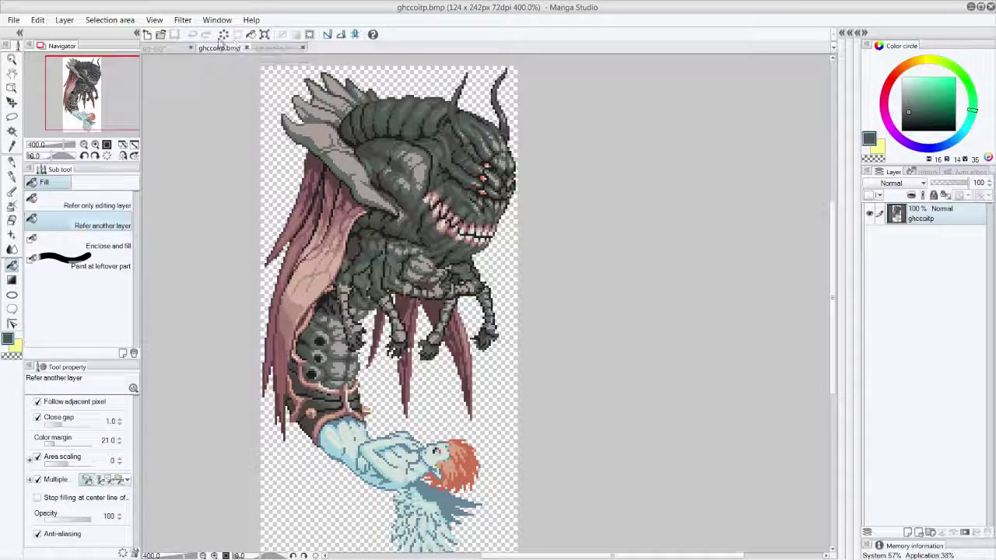
In the gg-gig drawing, fill the creature's crest, head, face and shoulder areas with grey-green on Layer 2 at colour margin 14.4.
click(154, 48)
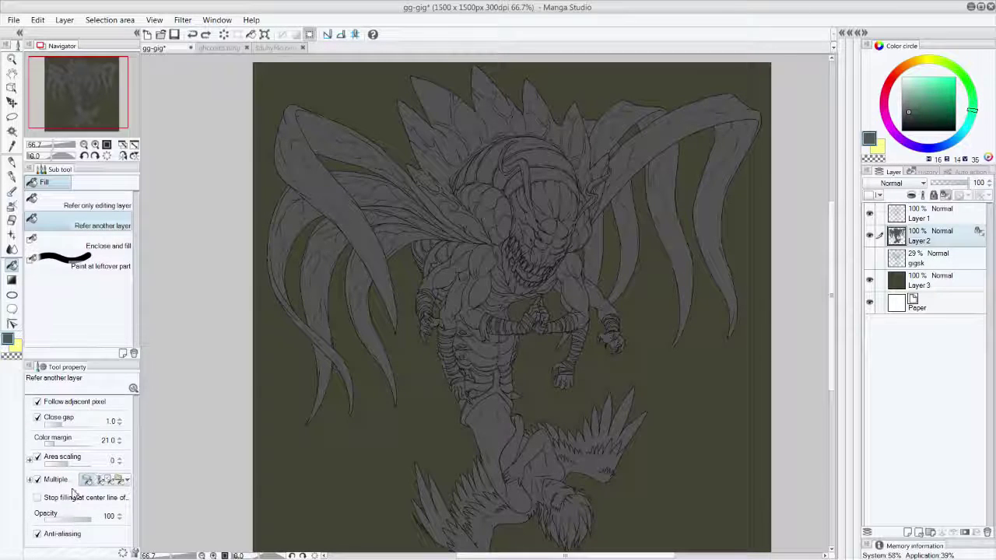
drag(52, 443, 55, 444)
click(510, 204)
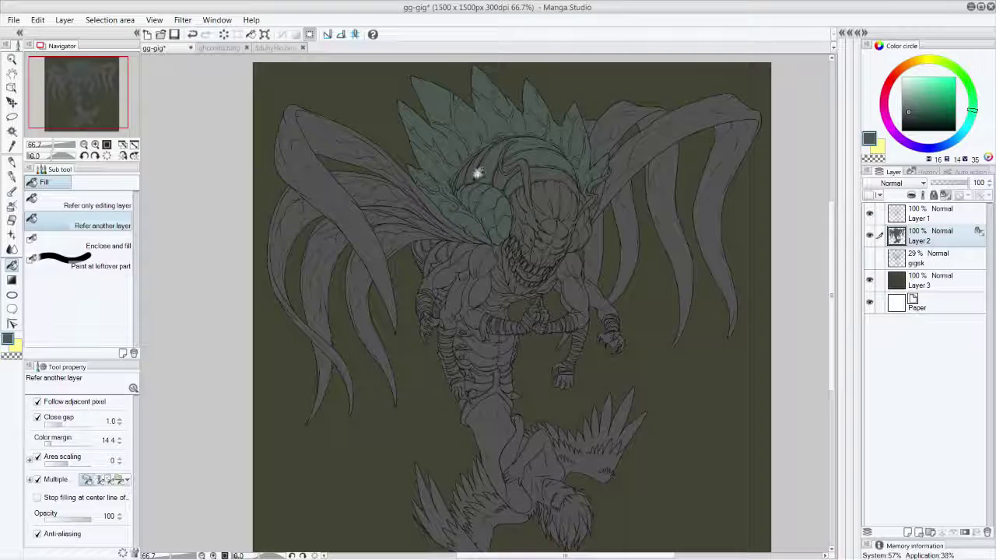
click(549, 200)
click(560, 188)
click(455, 274)
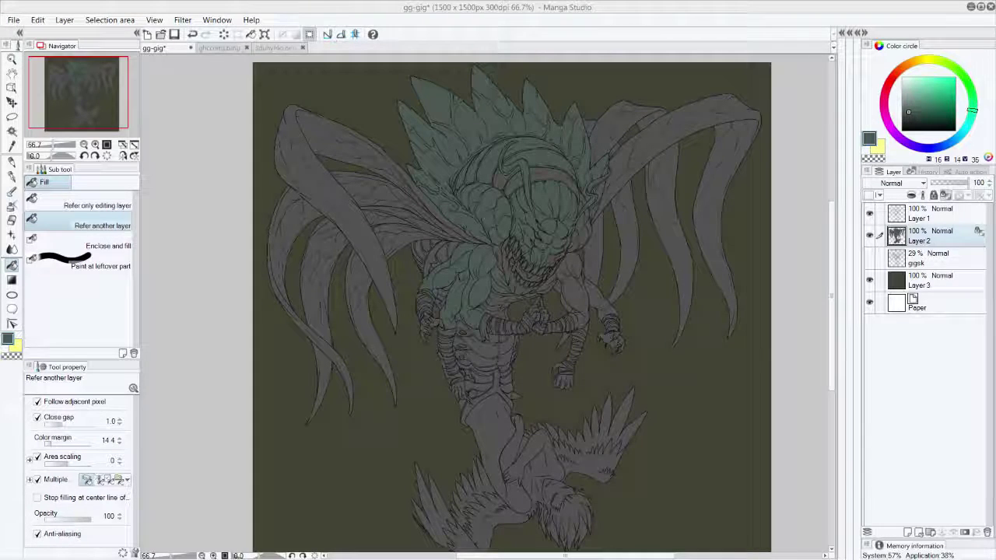
Sample the eye yellow from the 3duhyf4o.bmp scan and adjust it to a bright, fully saturated yellow with hue 54.
click(277, 48)
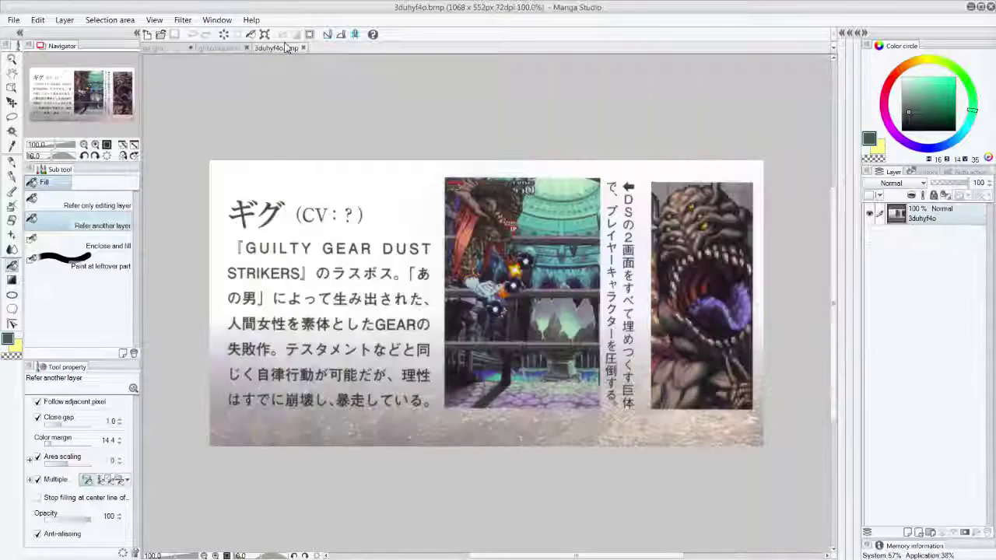
alt+click(713, 218)
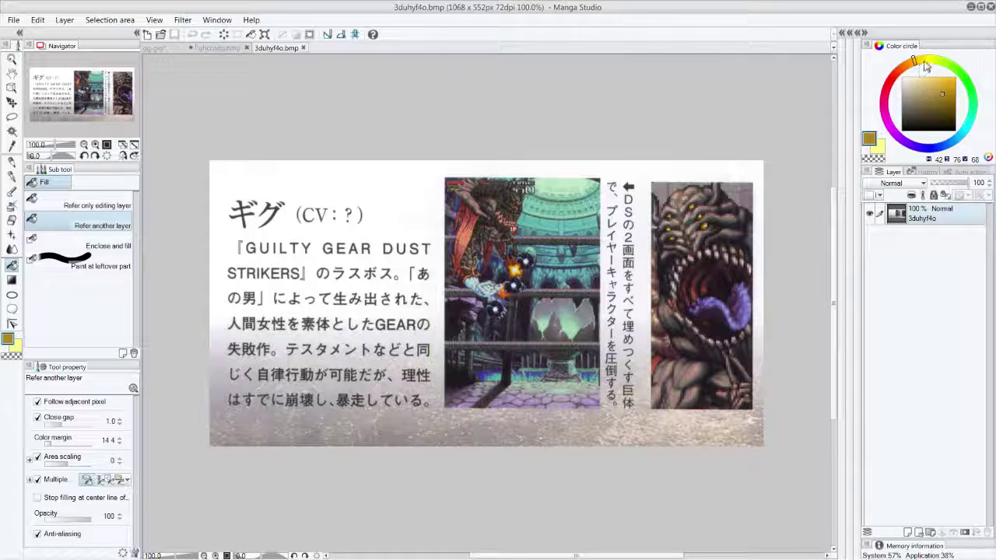
drag(917, 62, 924, 61)
mouse_move(944, 83)
mouse_down()
mouse_move(957, 83)
mouse_move(966, 64)
mouse_up()
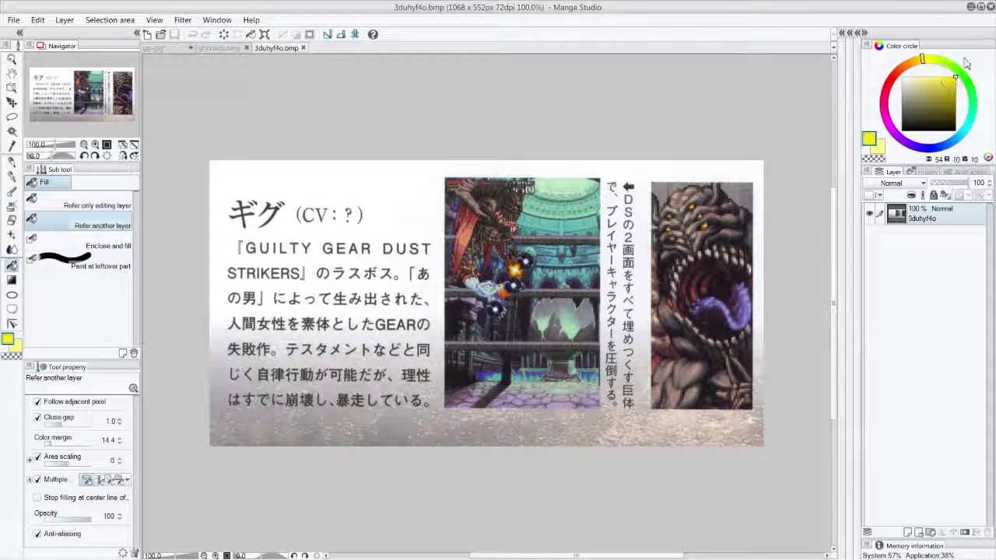
Paint the creature's eyes bright yellow on both sides of the face in gg-gig, using the G-pen at brush size 8.2.
click(221, 47)
click(167, 47)
scroll(593, 72, up, 4)
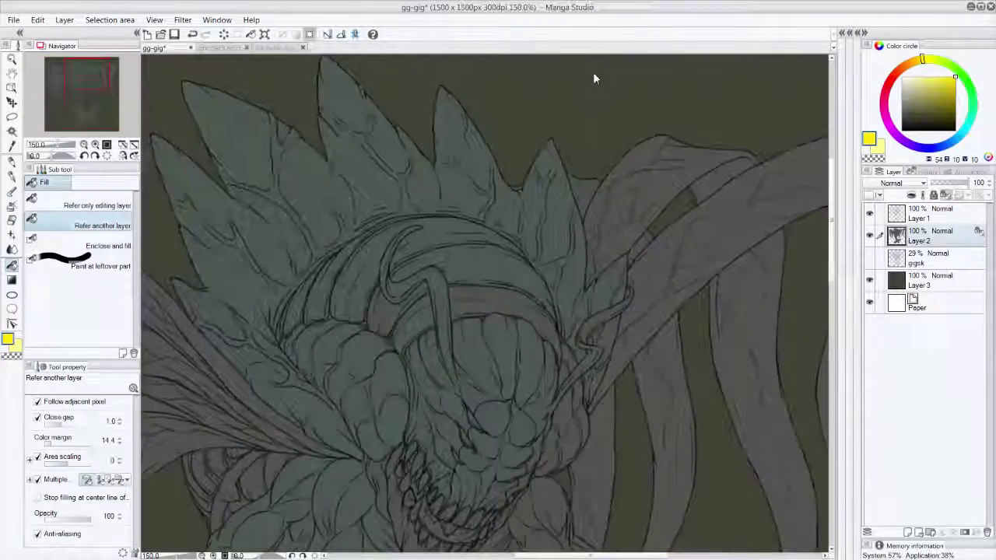
scroll(593, 73, up, 1)
drag(832, 245, 832, 296)
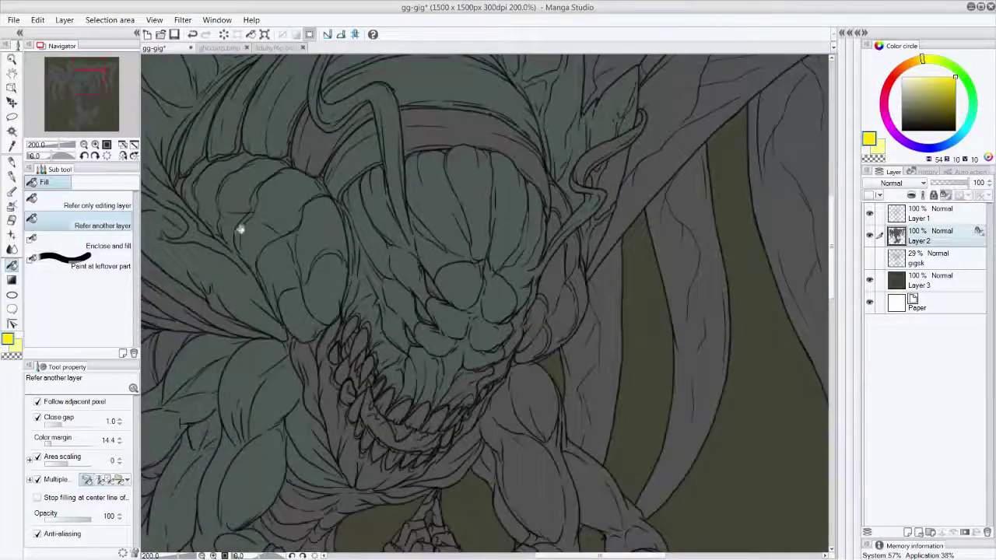
click(12, 190)
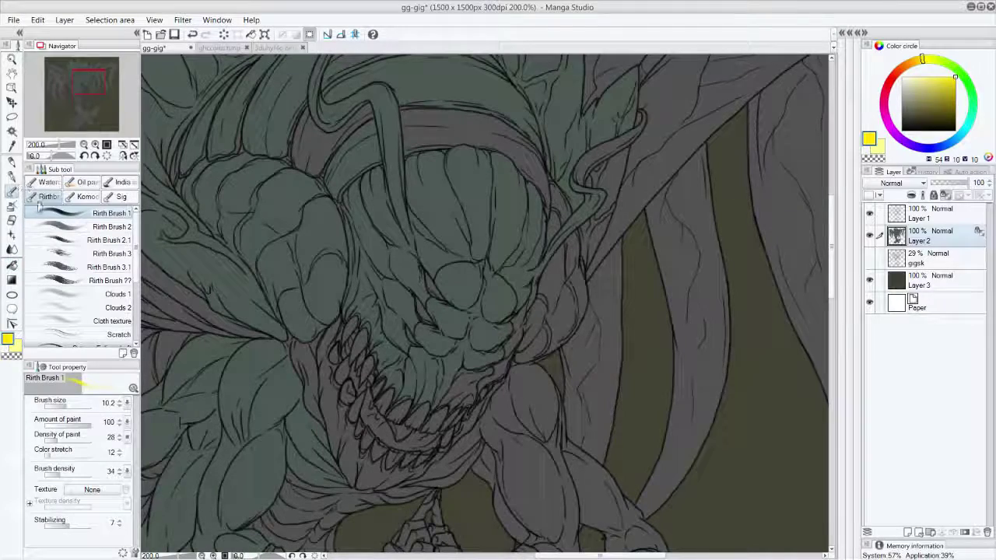
click(12, 176)
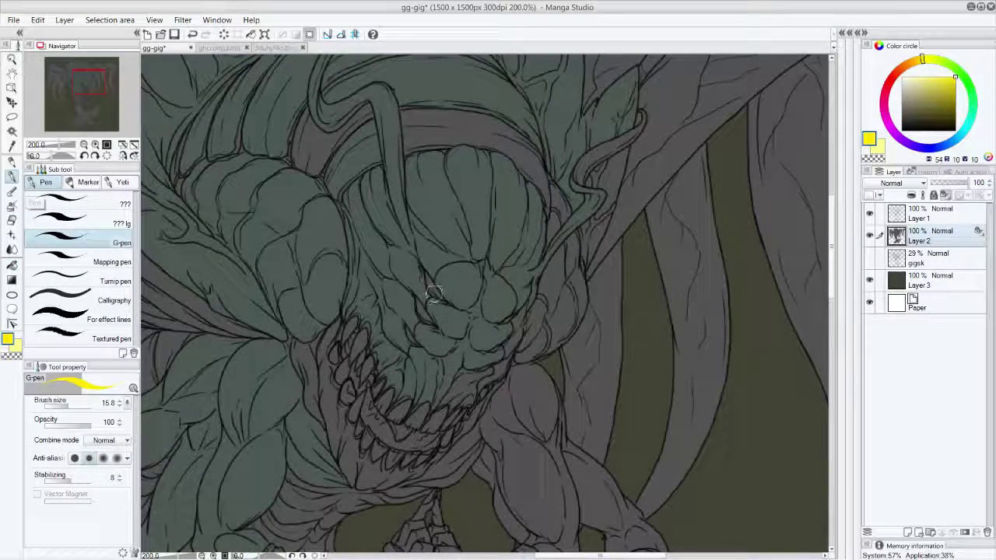
click(65, 403)
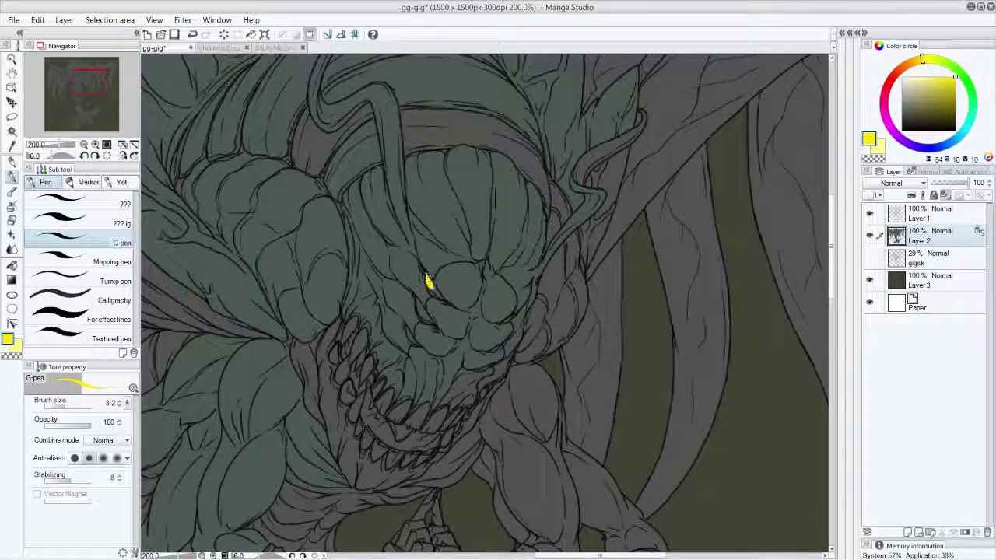
mouse_move(423, 312)
mouse_down()
mouse_move(418, 302)
mouse_move(429, 319)
mouse_move(415, 344)
mouse_up()
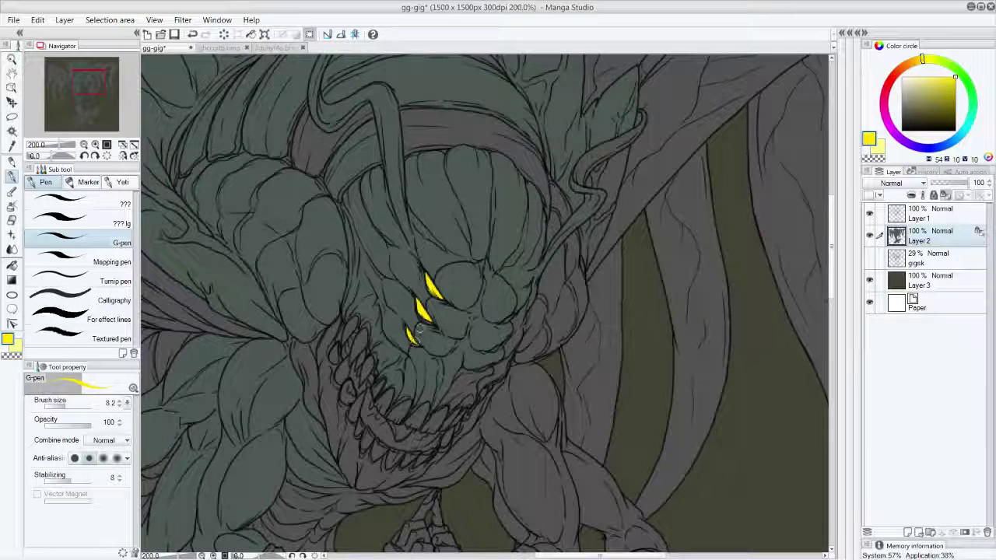
drag(504, 321, 512, 314)
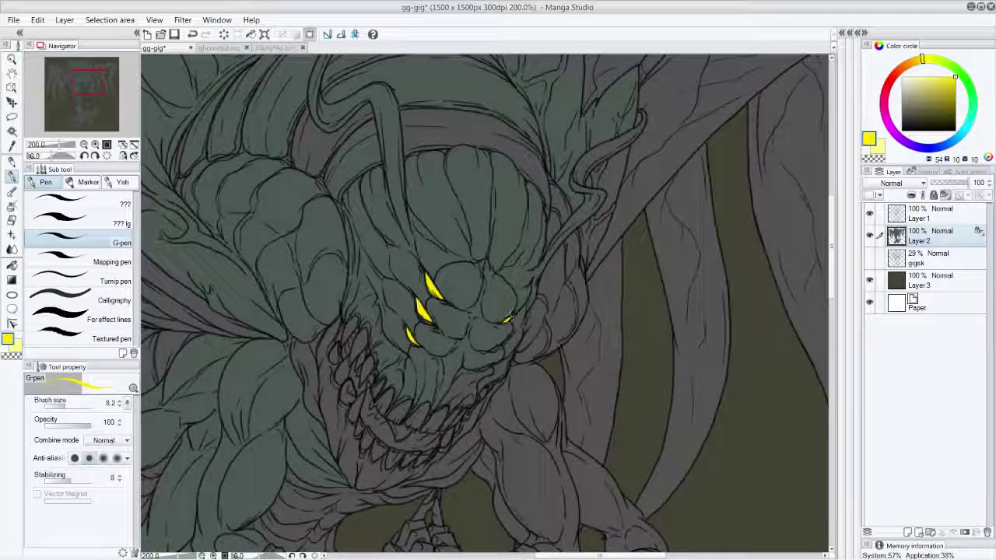
drag(491, 350, 499, 347)
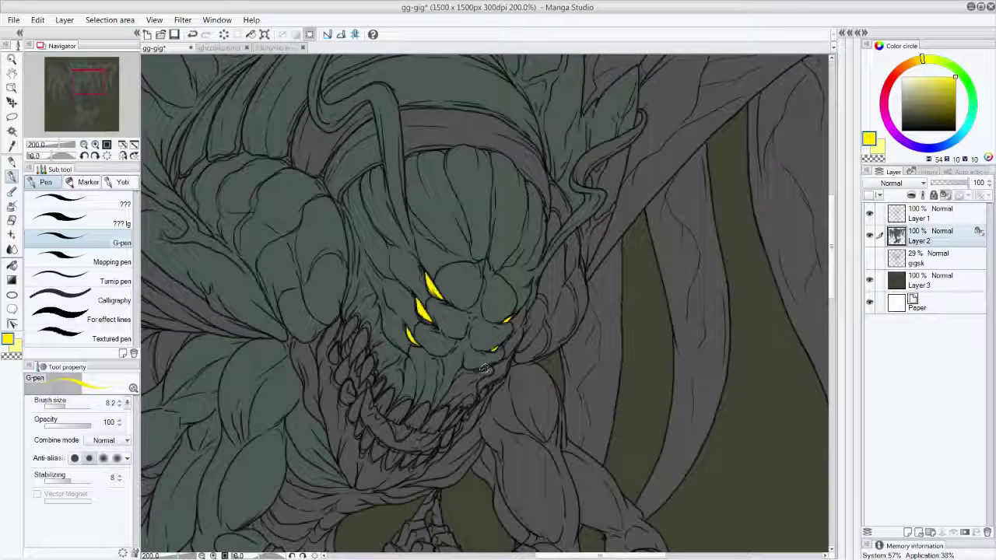
Sample the face's grey-green and paint it over the body, arms and inner wing areas with the Mapping pen at brush size 221.4.
alt+click(498, 324)
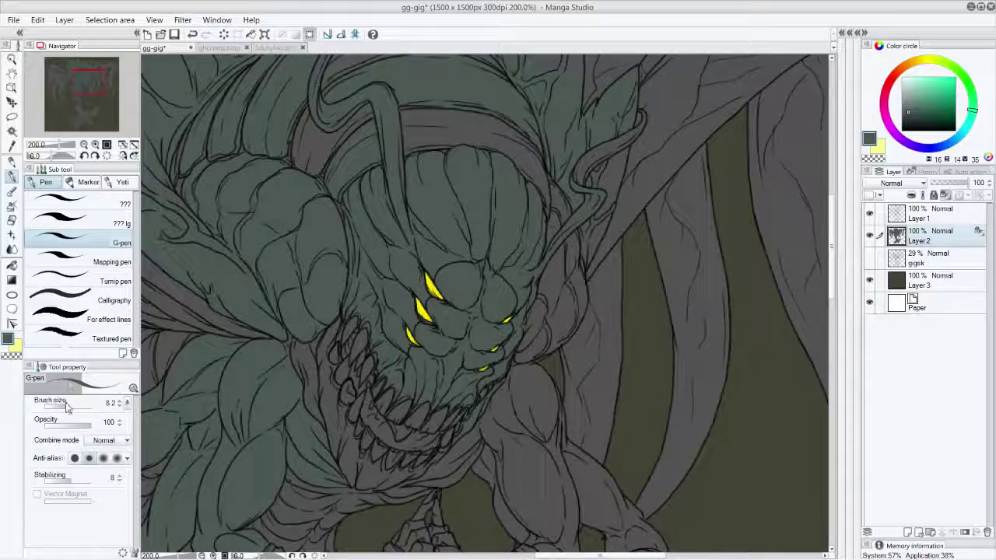
drag(72, 410, 75, 408)
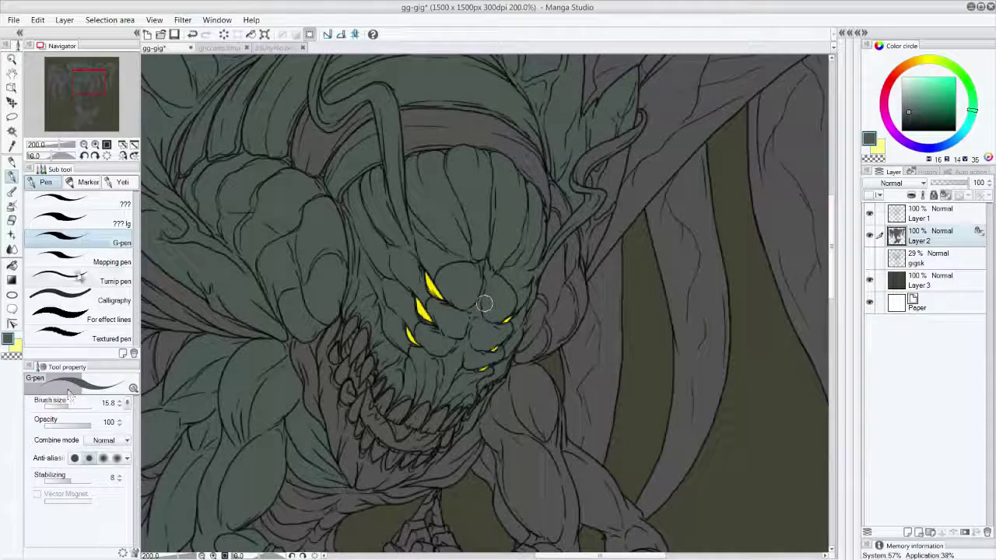
click(101, 262)
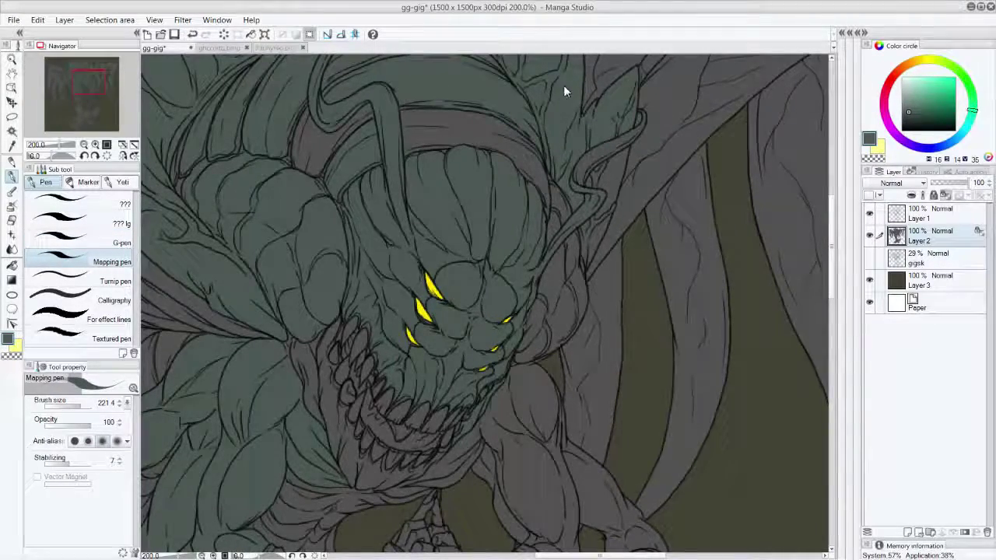
scroll(567, 82, down, 2)
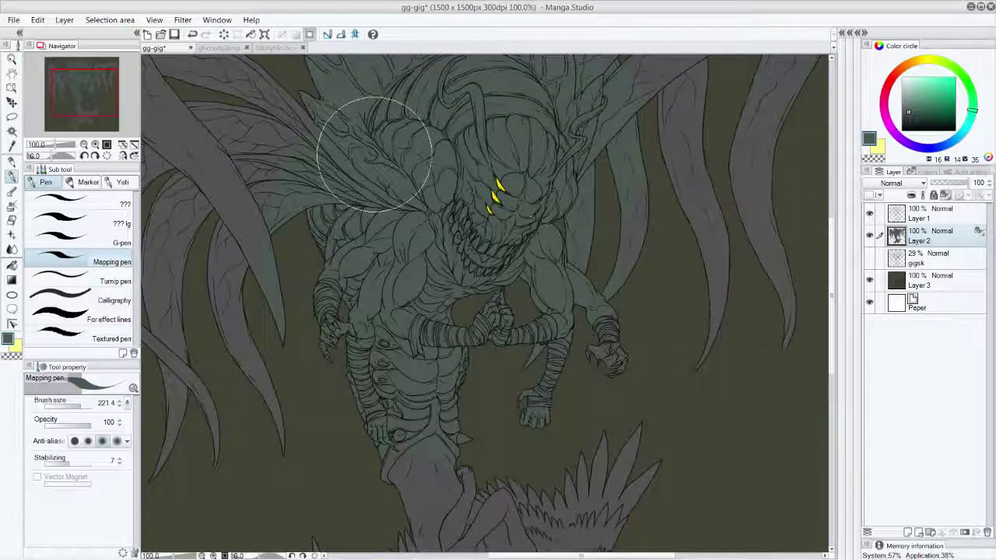
drag(833, 293, 834, 291)
scroll(835, 290, up, 3)
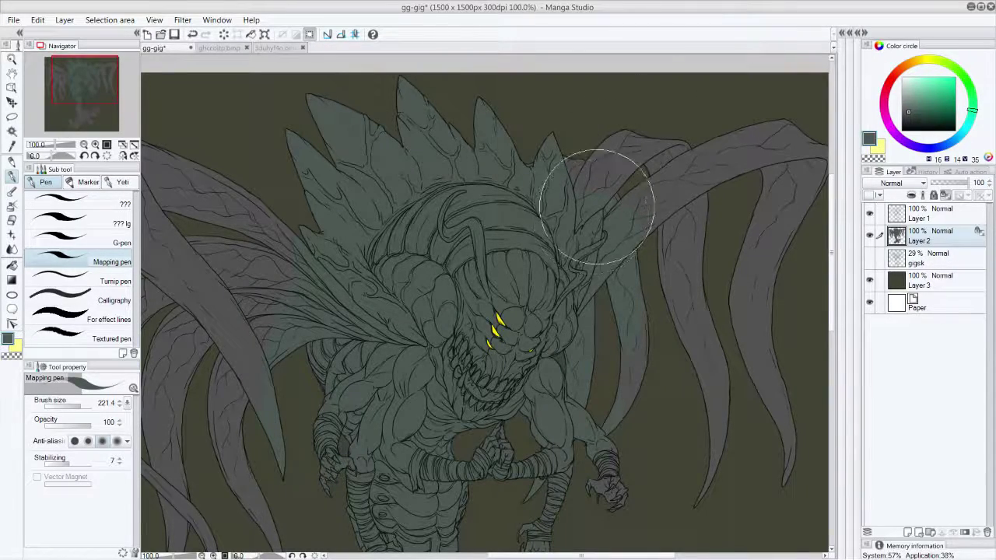
scroll(574, 167, up, 3)
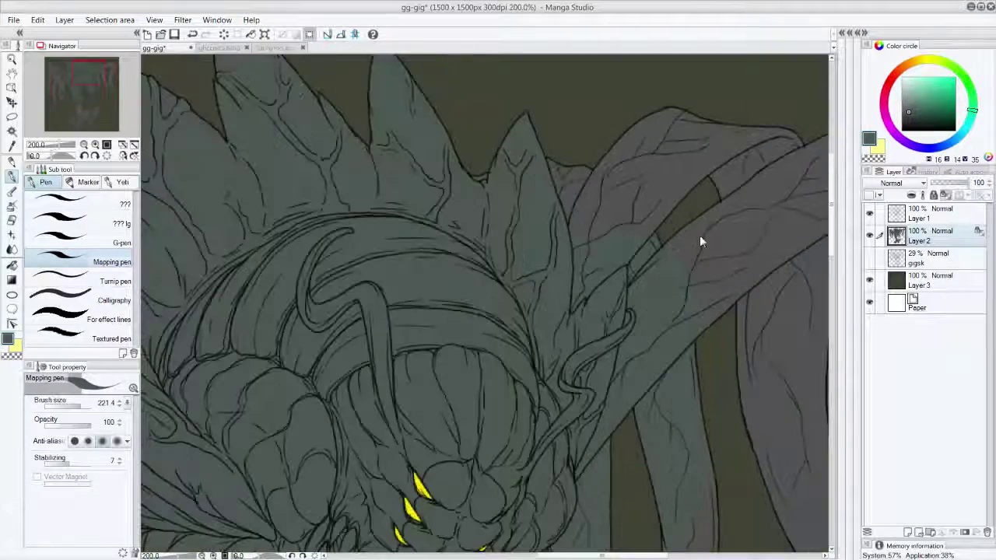
scroll(813, 287, down, 5)
Resample the eye yellow and repaint the small eyes on the face's far side with the G-pen at brush size 15.8.
alt+click(421, 211)
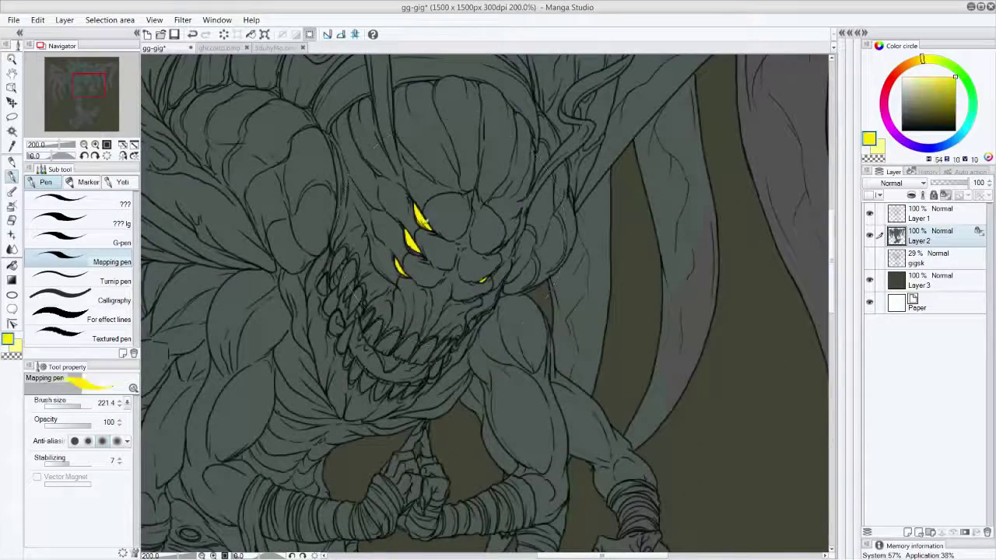
drag(81, 406, 70, 406)
click(77, 245)
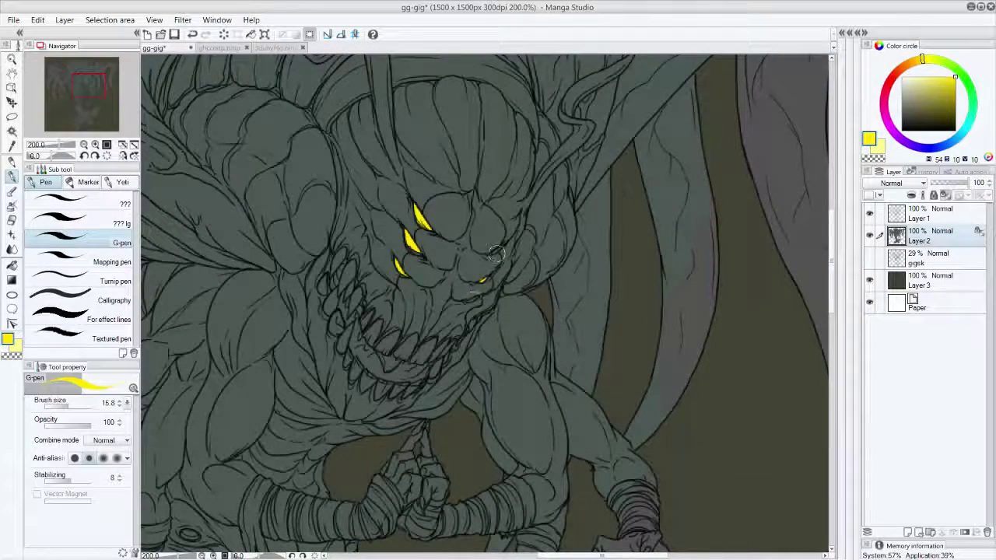
drag(470, 300, 477, 298)
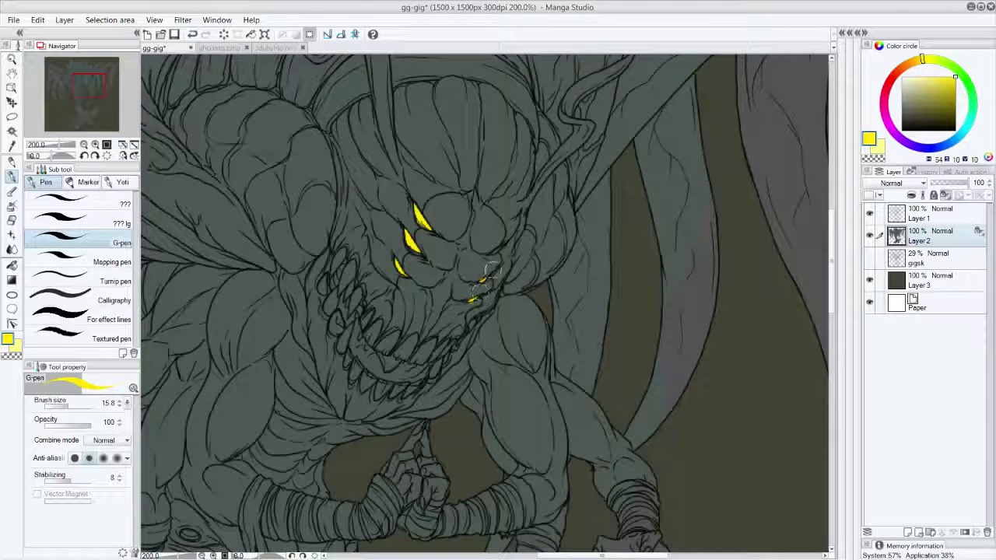
drag(492, 252, 501, 248)
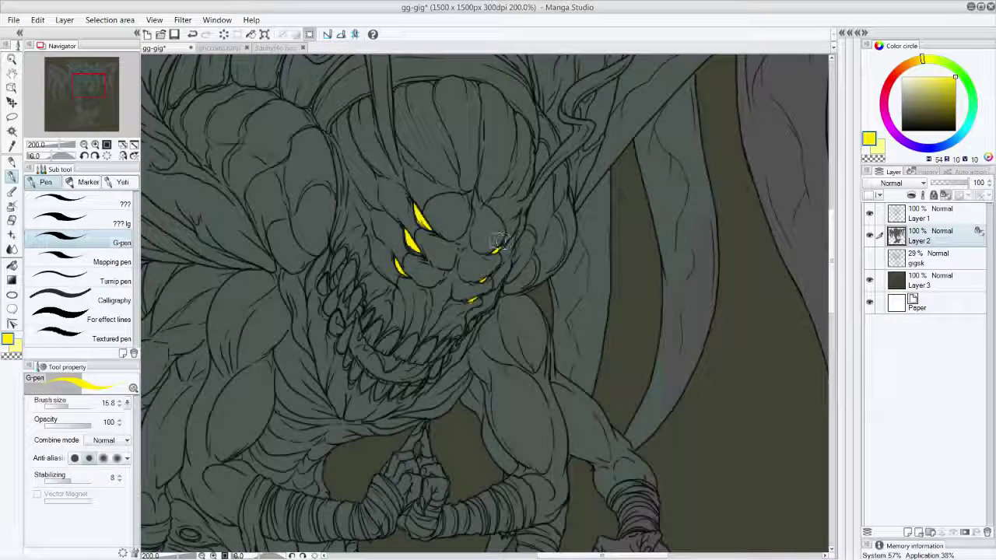
alt+click(494, 230)
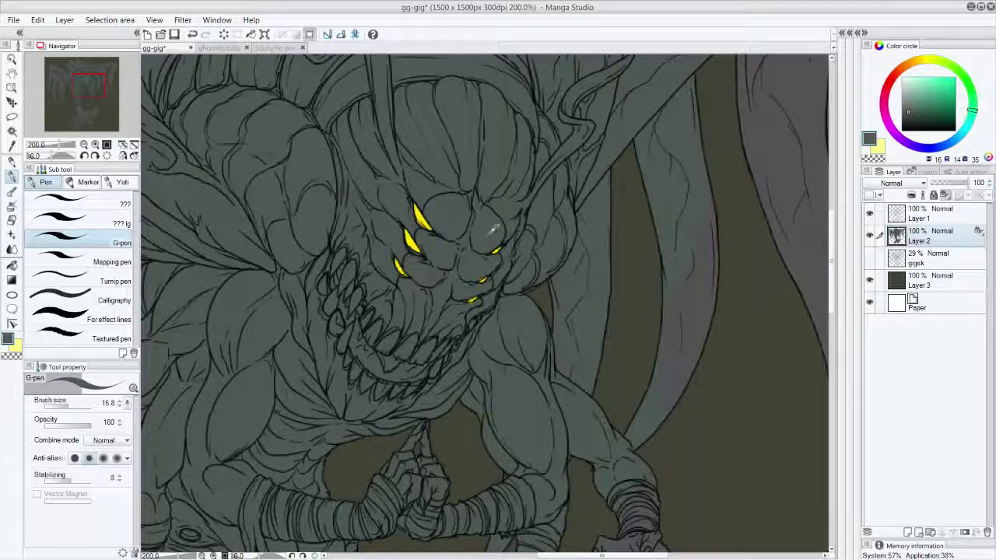
alt+click(471, 300)
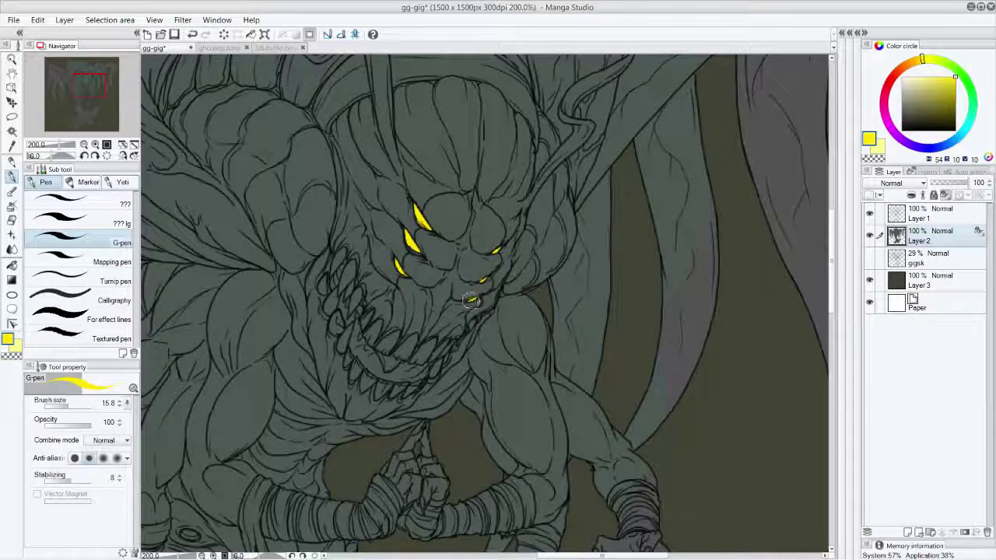
Close the 3duhyf4o.bmp scan and sample the pale tooth colour from the ghccoitp.bmp sprite.
click(274, 48)
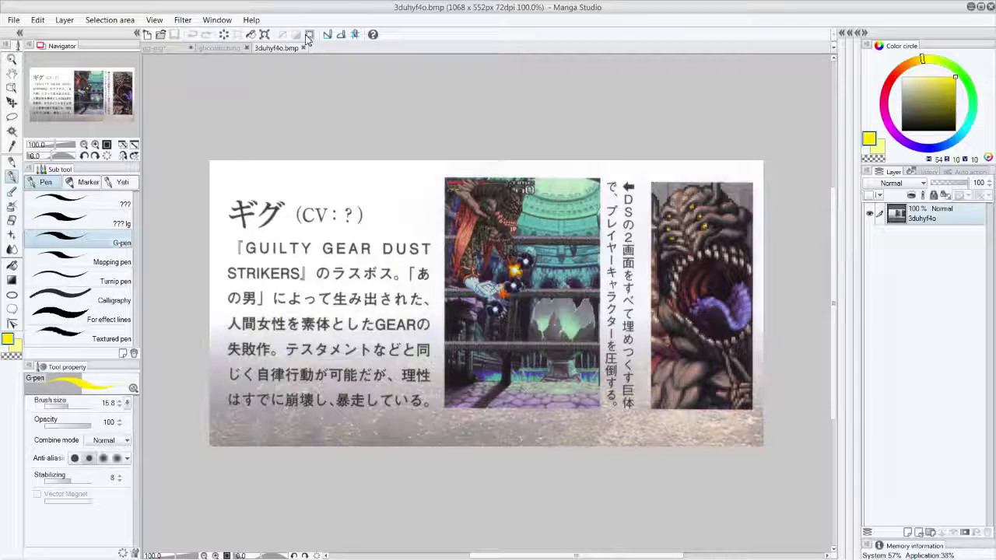
click(305, 48)
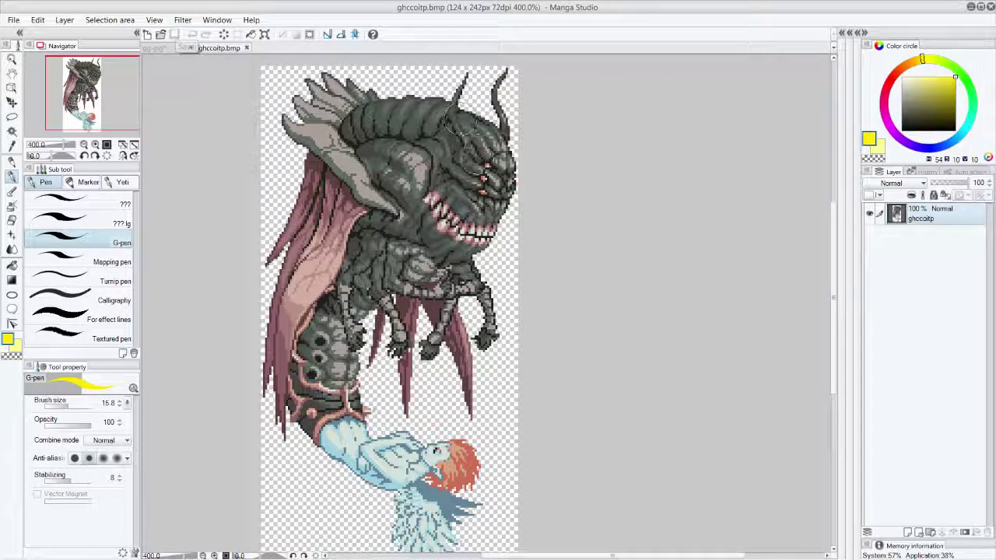
alt+click(479, 231)
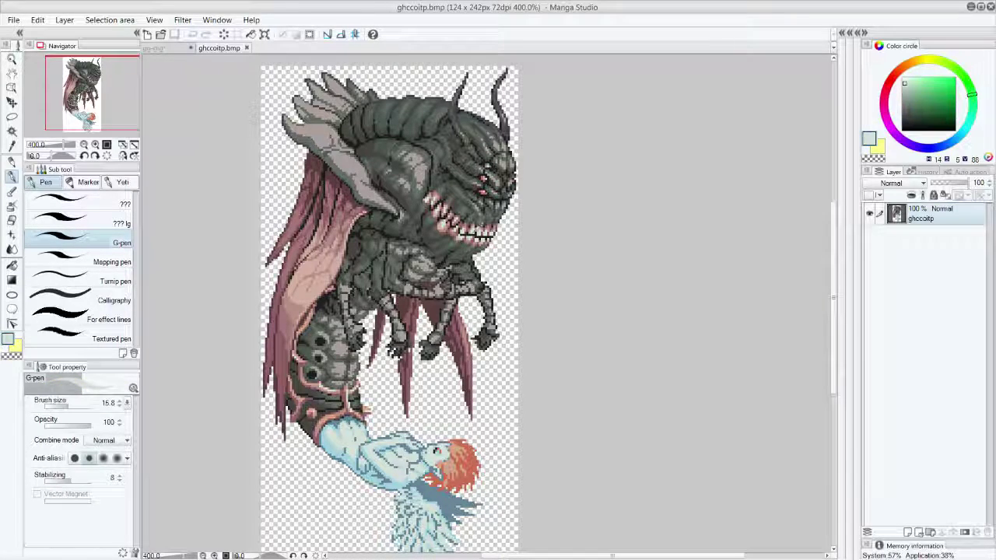
In gg-gig, fill the creature's upper and lower teeth with the pale tooth colour on Layer 2, referring to other layers.
click(159, 48)
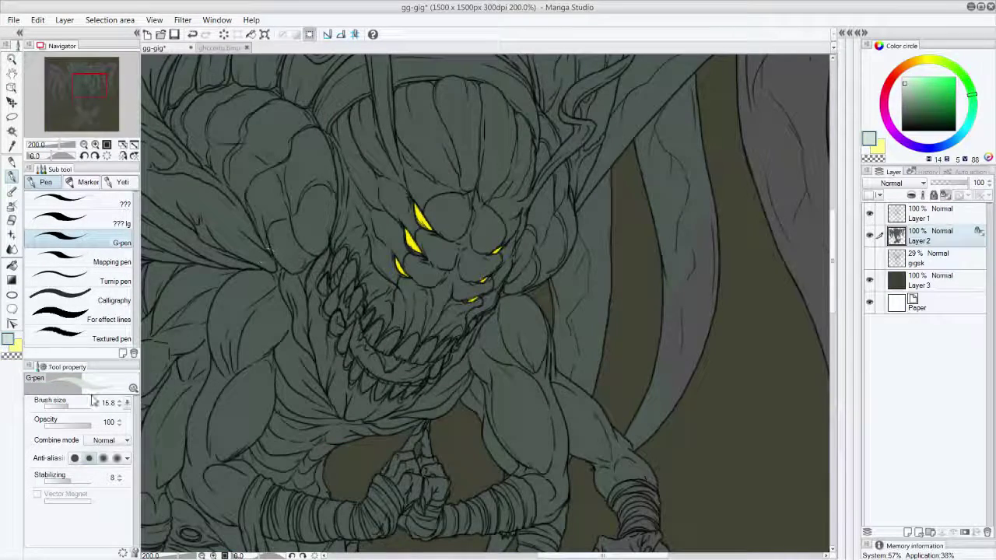
click(11, 265)
click(340, 261)
click(348, 274)
click(354, 294)
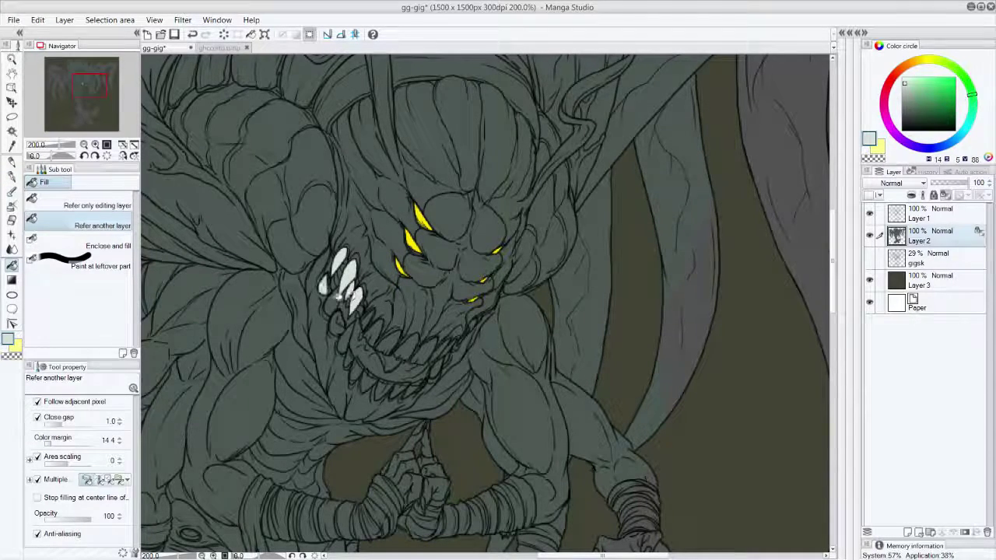
click(326, 288)
click(337, 320)
click(348, 340)
click(354, 358)
click(357, 370)
click(365, 380)
click(379, 386)
click(388, 389)
click(397, 389)
click(406, 388)
click(413, 385)
click(434, 375)
click(440, 364)
click(446, 349)
click(424, 356)
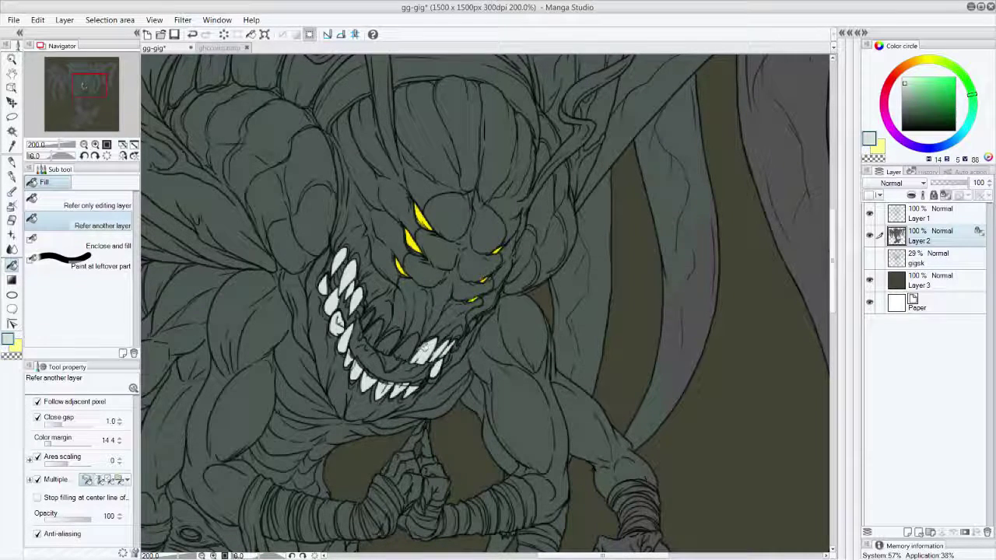
click(410, 348)
click(393, 345)
click(383, 336)
click(372, 331)
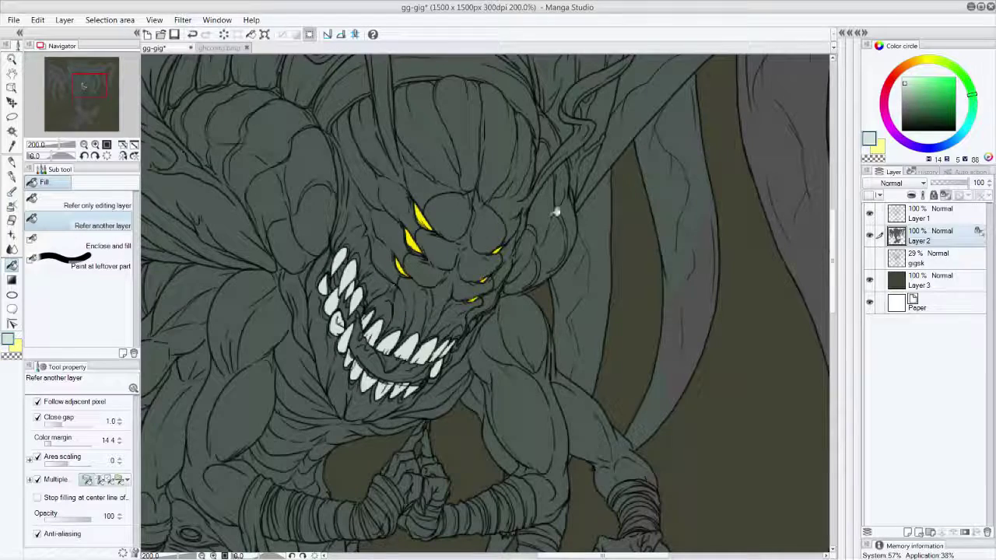
Paint the remaining small teeth at the far corner of the mouth pale with the G-pen at brush size 7.3.
click(12, 161)
click(12, 176)
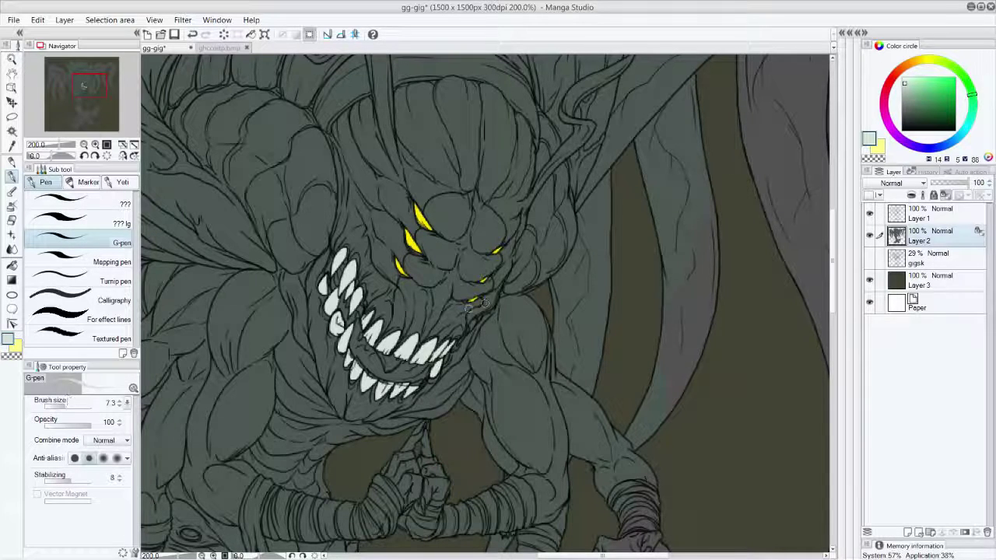
mouse_move(472, 321)
mouse_down()
mouse_move(446, 362)
mouse_move(450, 355)
mouse_up()
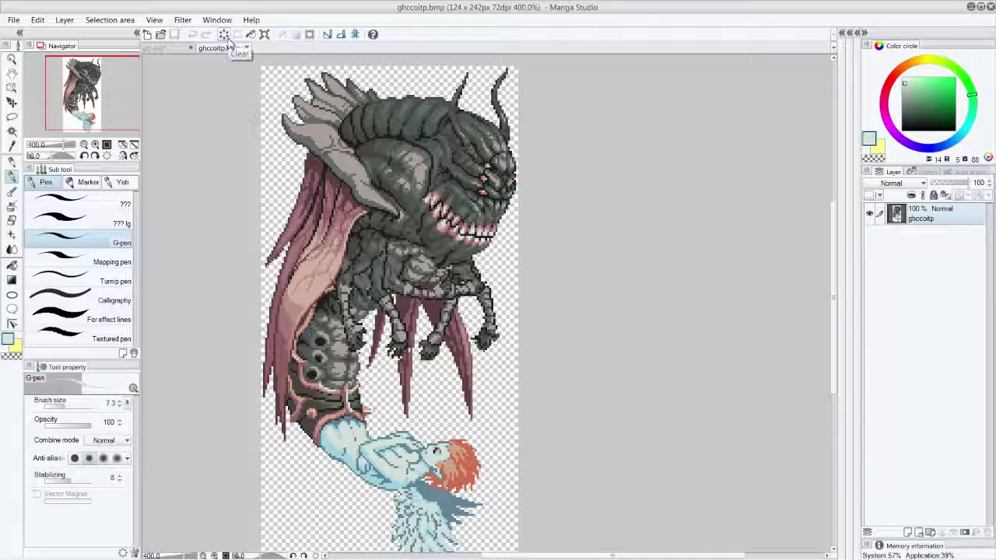
Sample the light pinkish grey of the chest highlights from the ghccoitp.bmp sprite.
click(222, 49)
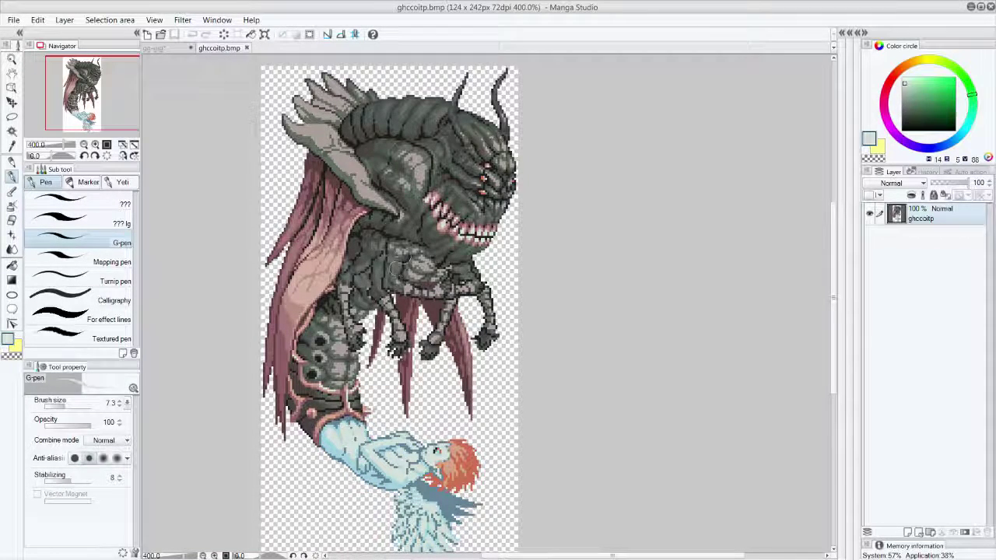
alt+click(418, 259)
alt+click(417, 259)
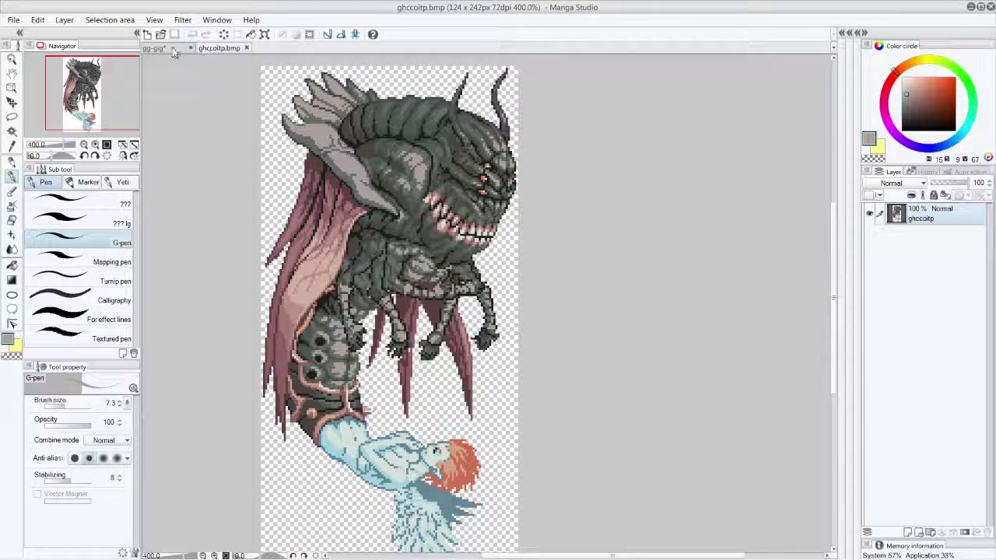
In gg-gig, paint the neck area beneath the jaw pinkish grey with the G-pen, raising the brush size to 14.1.
click(160, 48)
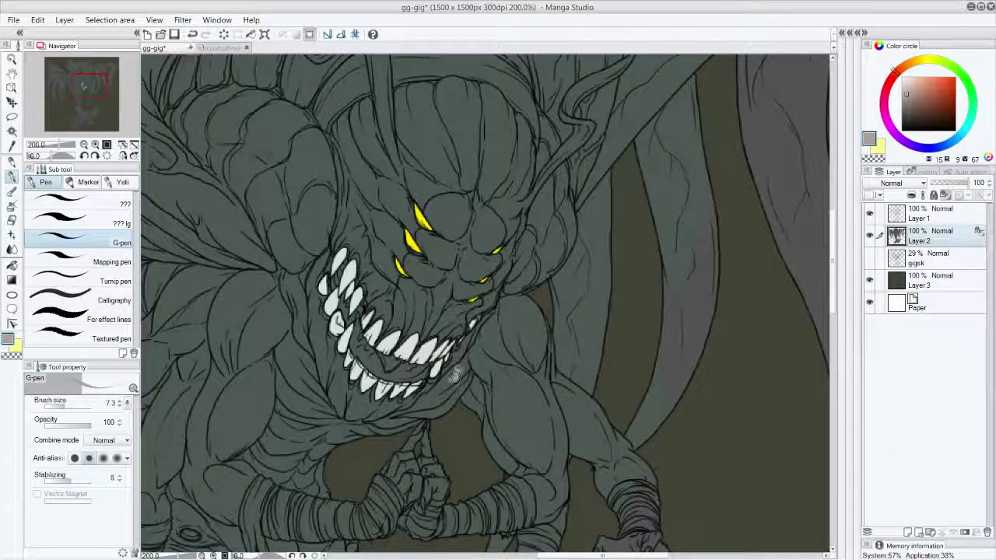
mouse_move(453, 375)
mouse_down()
mouse_move(471, 372)
mouse_move(437, 416)
mouse_move(408, 416)
mouse_move(447, 377)
mouse_move(432, 398)
mouse_move(441, 403)
mouse_up()
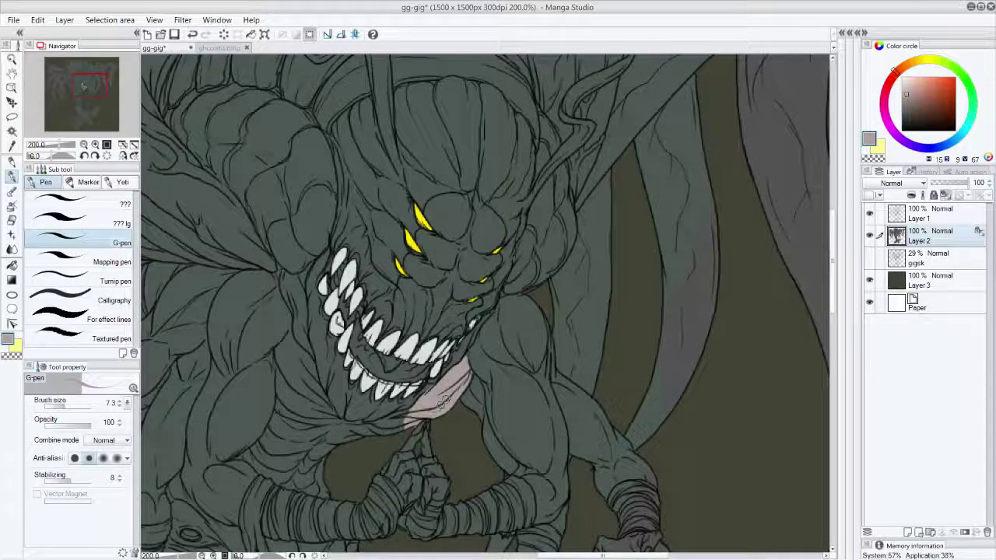
click(68, 406)
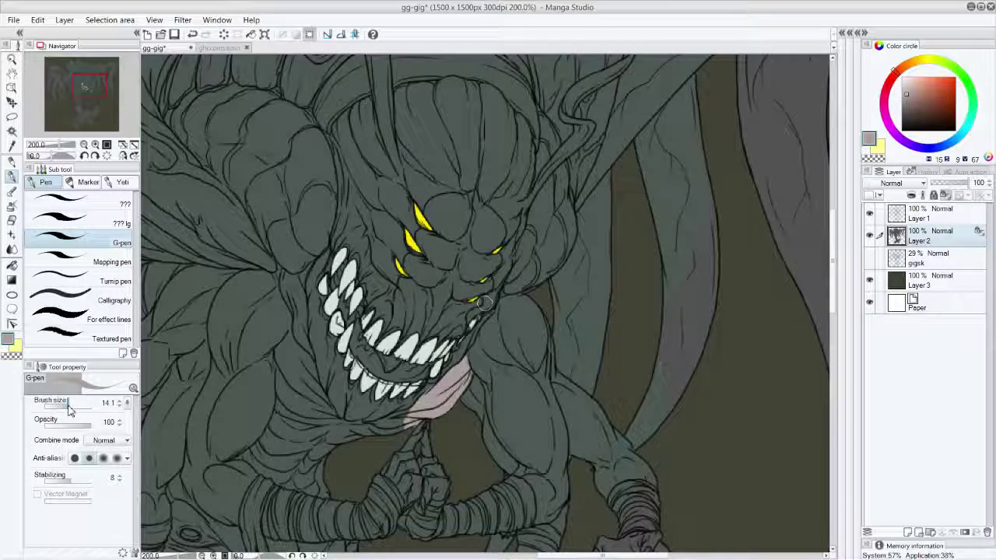
mouse_move(307, 367)
mouse_down()
mouse_move(297, 311)
mouse_move(282, 342)
mouse_move(289, 400)
mouse_move(312, 373)
mouse_move(331, 420)
mouse_move(350, 433)
mouse_move(340, 425)
mouse_move(406, 417)
mouse_move(377, 437)
mouse_up()
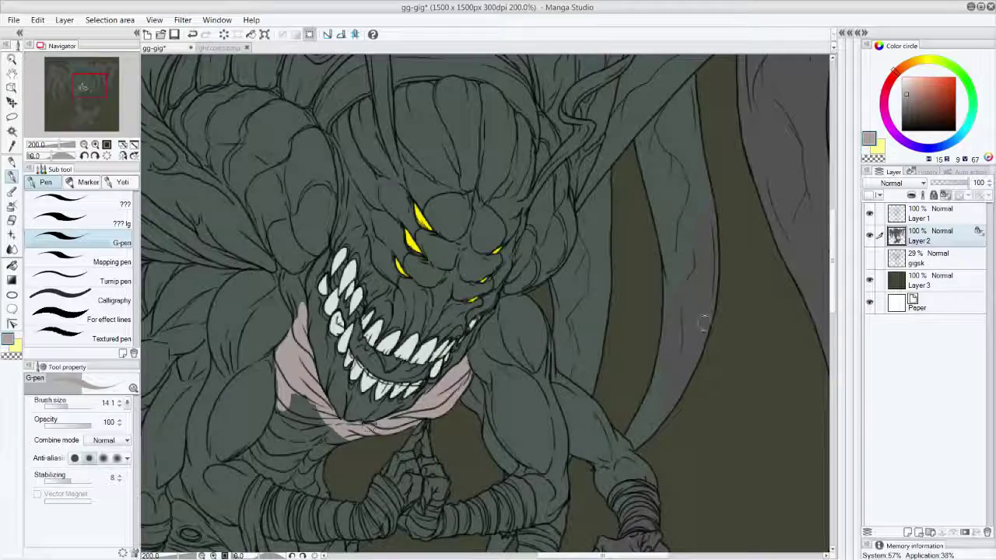
Paint the outer arm's wrist wraps, the clasped hand and its wrapped forearm, and the other clasped hand's wrist wraps pinkish grey.
scroll(834, 312, down, 5)
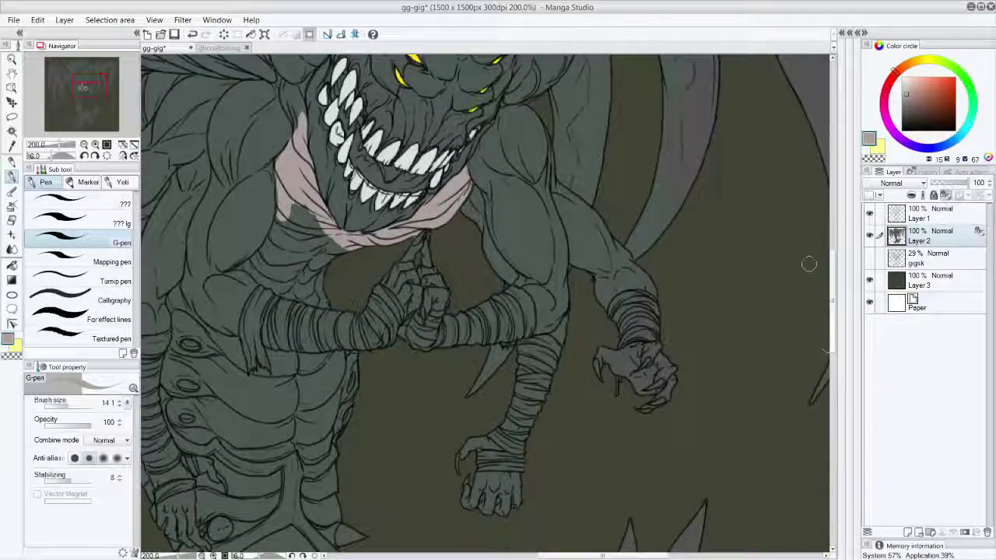
mouse_move(624, 317)
mouse_down()
mouse_move(628, 305)
mouse_move(653, 308)
mouse_move(646, 302)
mouse_move(632, 311)
mouse_move(646, 334)
mouse_move(657, 327)
mouse_move(644, 320)
mouse_up()
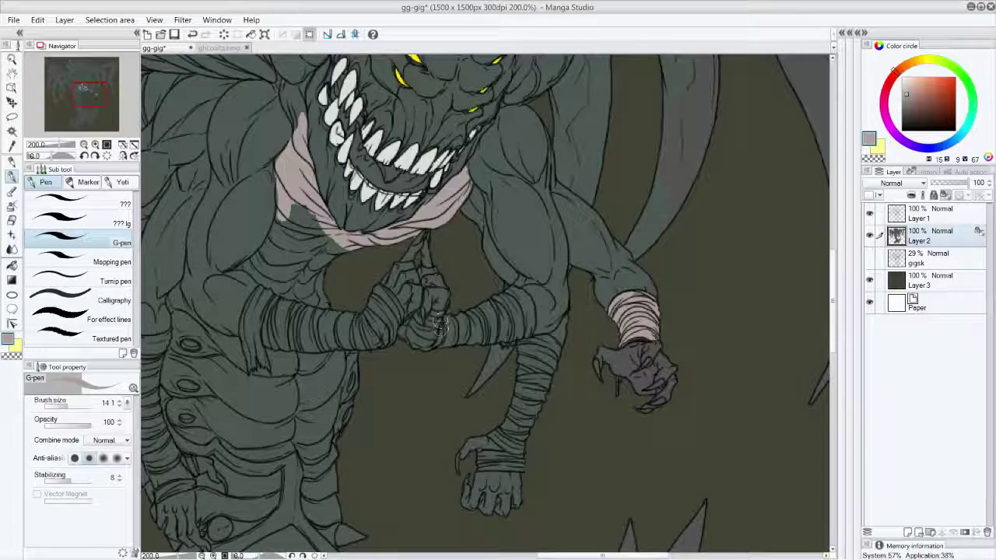
drag(433, 314, 443, 312)
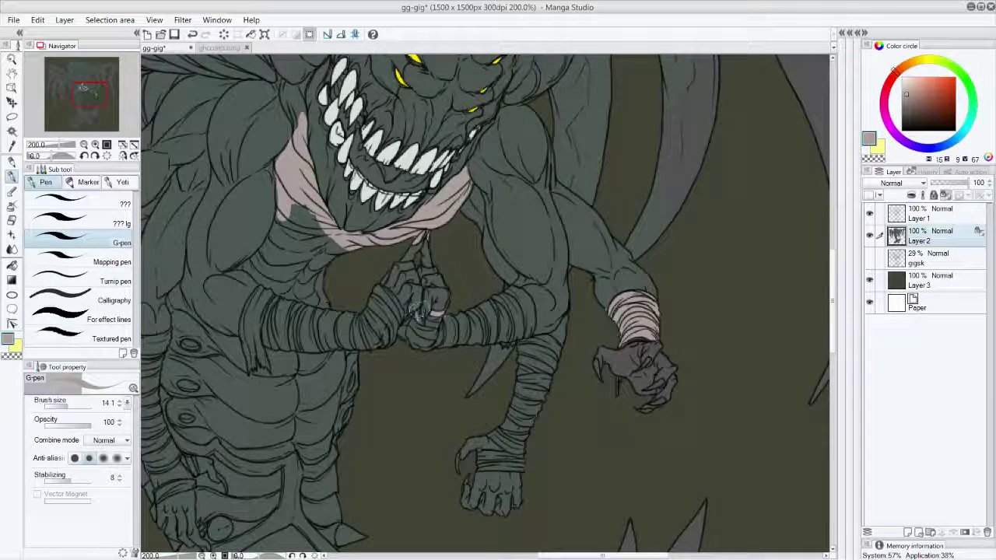
mouse_move(416, 315)
mouse_down()
mouse_move(406, 333)
mouse_move(414, 339)
mouse_move(475, 329)
mouse_up()
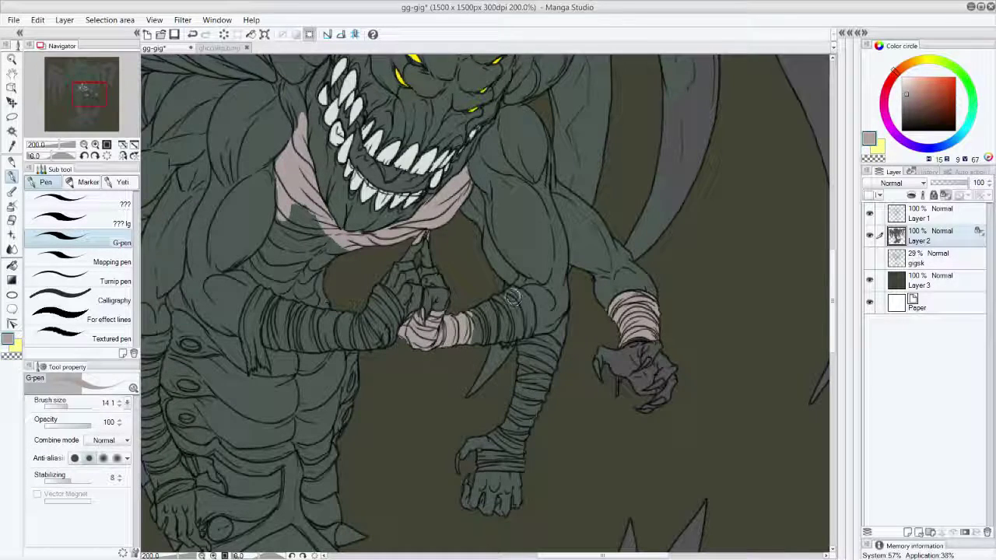
mouse_move(517, 300)
mouse_down()
mouse_move(526, 315)
mouse_move(518, 336)
mouse_move(506, 336)
mouse_move(513, 301)
mouse_move(488, 334)
mouse_move(474, 313)
mouse_move(492, 316)
mouse_move(509, 298)
mouse_up()
mouse_move(385, 294)
mouse_down()
mouse_move(390, 318)
mouse_move(379, 289)
mouse_move(383, 305)
mouse_up()
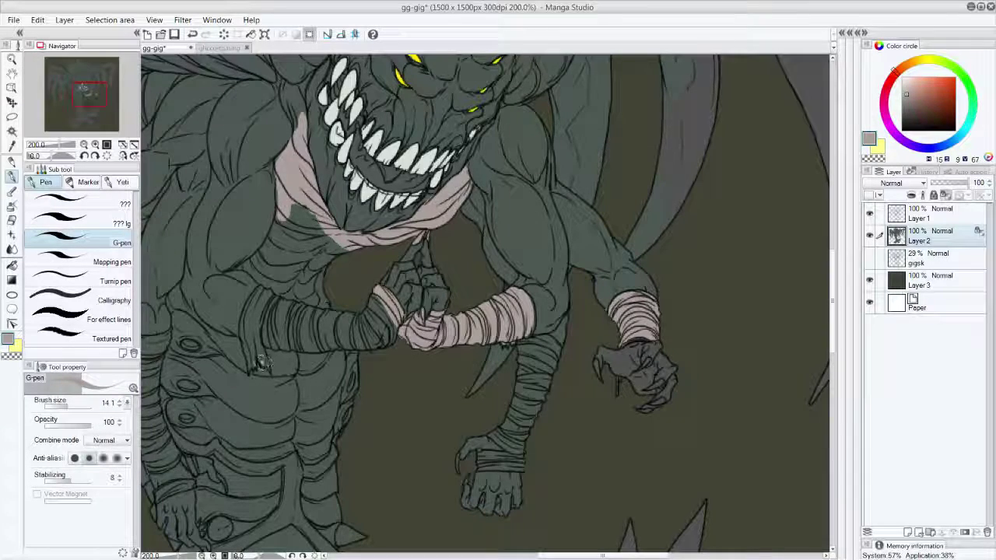
Paint the chest below the neck and the near forearm's wraps with their hanging ends pinkish grey, checking the ghccoitp.bmp sprite.
mouse_move(263, 359)
mouse_down()
mouse_move(258, 327)
mouse_move(251, 372)
mouse_move(253, 304)
mouse_move(249, 315)
mouse_move(278, 271)
mouse_move(271, 278)
mouse_move(250, 265)
mouse_move(277, 233)
mouse_move(269, 264)
mouse_up()
mouse_move(281, 216)
mouse_down()
mouse_move(289, 294)
mouse_move(335, 299)
mouse_move(334, 246)
mouse_up()
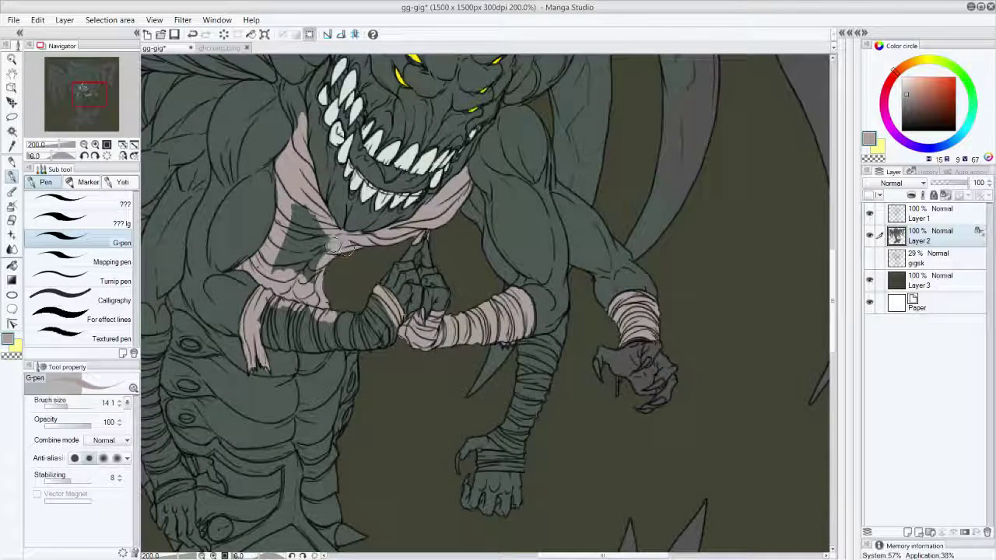
click(219, 49)
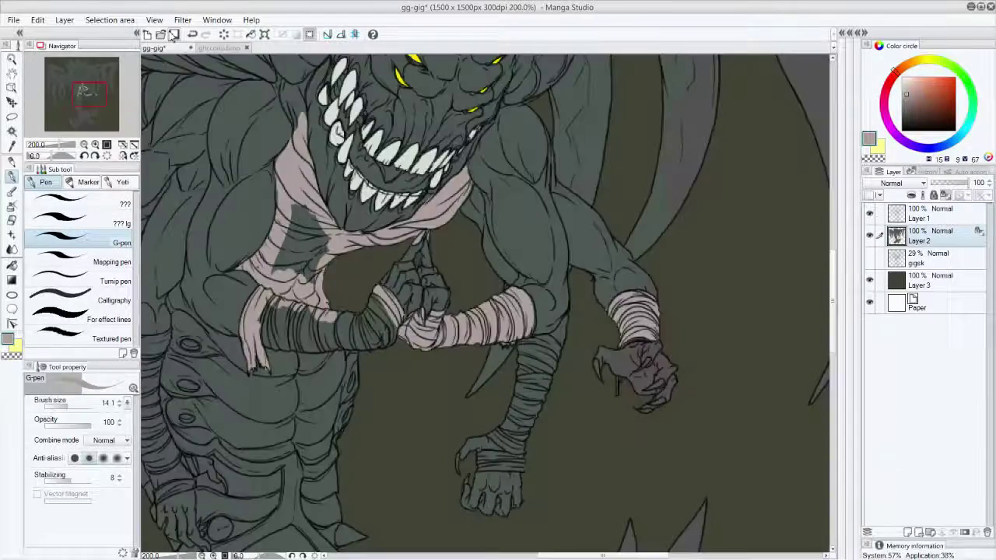
click(172, 49)
mouse_move(277, 264)
mouse_down()
mouse_move(296, 220)
mouse_move(316, 280)
mouse_move(330, 257)
mouse_up()
mouse_move(268, 302)
mouse_down()
mouse_move(280, 356)
mouse_move(288, 316)
mouse_move(301, 309)
mouse_move(330, 355)
mouse_move(339, 321)
mouse_move(352, 338)
mouse_move(387, 339)
mouse_move(375, 304)
mouse_move(371, 328)
mouse_move(342, 320)
mouse_up()
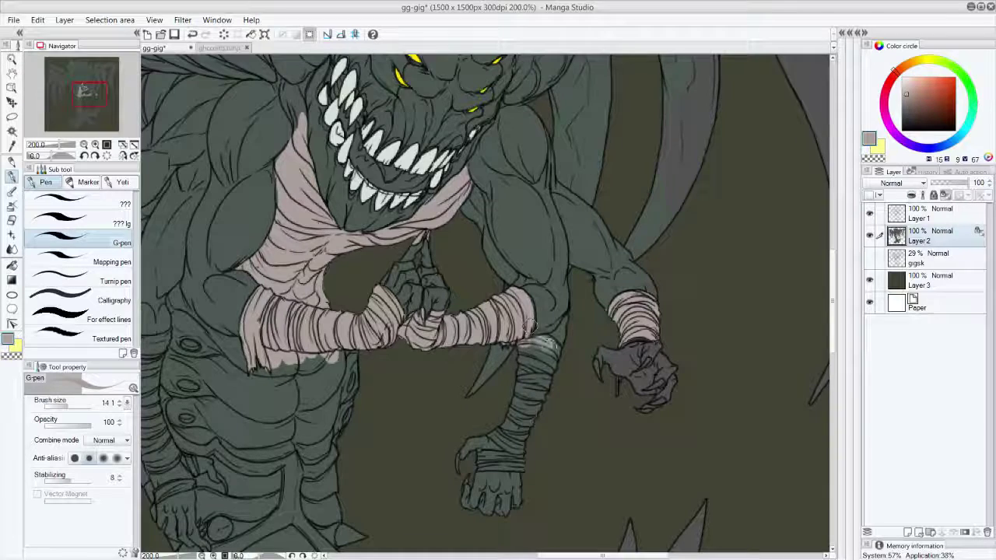
Paint the wraps along the lowered middle forearm and its wrist pinkish grey, resampling the green and pinkish grey from the canvas.
alt+click(544, 318)
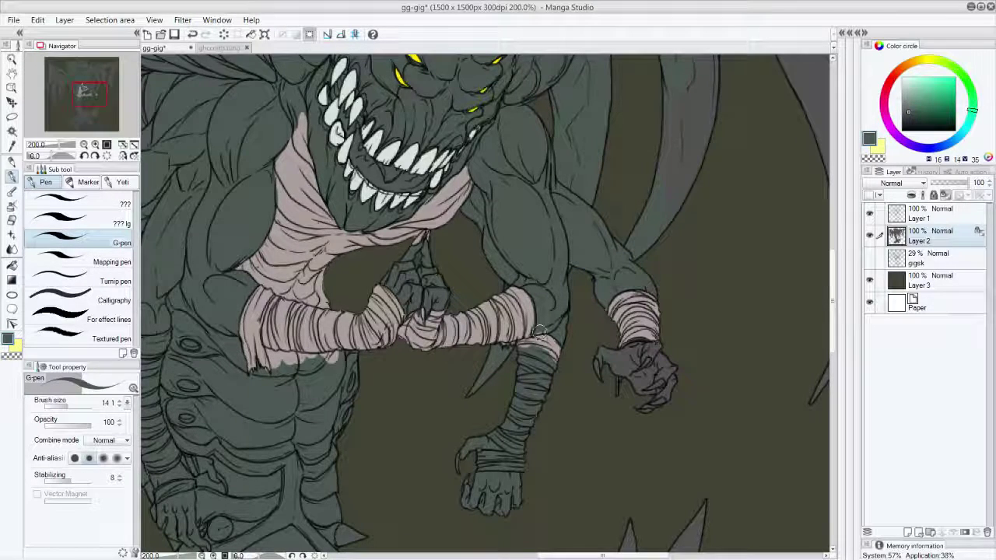
alt+click(539, 311)
mouse_move(533, 344)
mouse_down()
mouse_move(511, 412)
mouse_move(525, 331)
mouse_move(493, 429)
mouse_move(508, 444)
mouse_move(546, 363)
mouse_move(531, 395)
mouse_move(536, 418)
mouse_move(546, 312)
mouse_move(519, 426)
mouse_move(533, 427)
mouse_move(502, 419)
mouse_move(528, 388)
mouse_move(475, 456)
mouse_move(500, 456)
mouse_move(479, 468)
mouse_move(533, 465)
mouse_up()
alt+click(543, 314)
alt+click(507, 310)
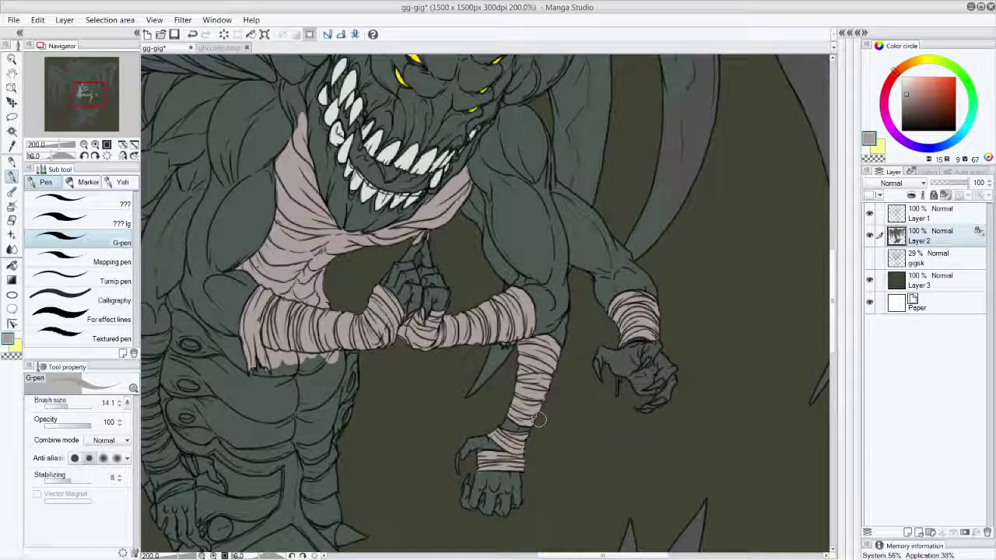
Sample the body's dark green and paint the outer hand below its wrist wraps.
alt+click(491, 476)
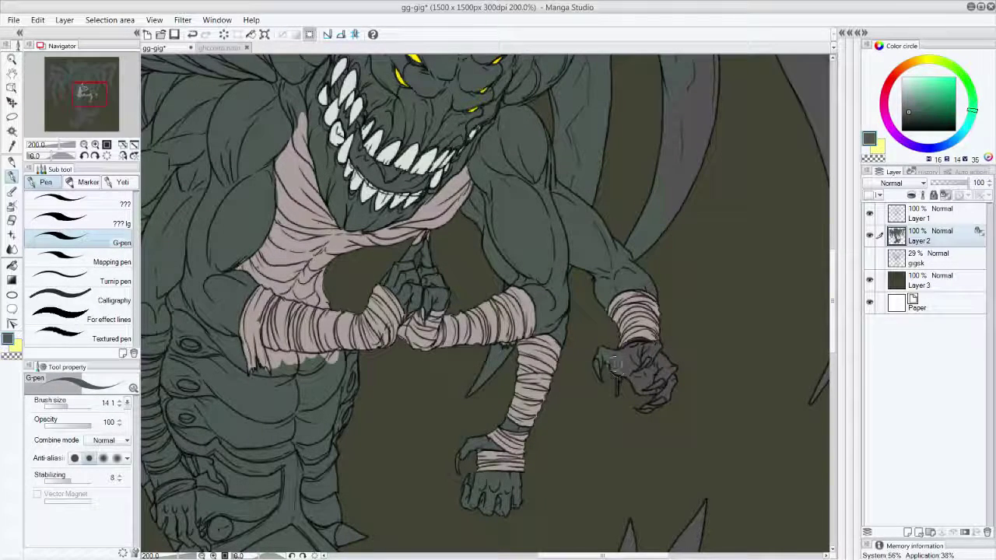
mouse_move(627, 360)
mouse_down()
mouse_move(635, 374)
mouse_move(661, 354)
mouse_move(673, 377)
mouse_move(660, 401)
mouse_up()
drag(651, 365, 631, 373)
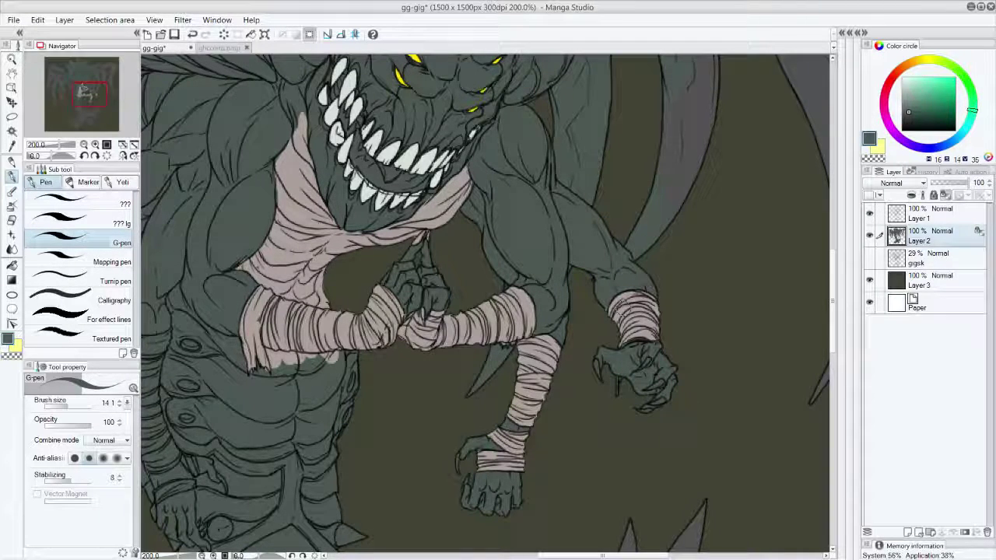
drag(603, 307, 607, 301)
Paint the claws of the outer hand and the lowered middle hand pinkish grey, sampling the colour from the arm wraps.
alt+click(627, 314)
alt+click(618, 370)
mouse_move(600, 356)
mouse_down()
mouse_move(598, 372)
mouse_move(618, 390)
mouse_up()
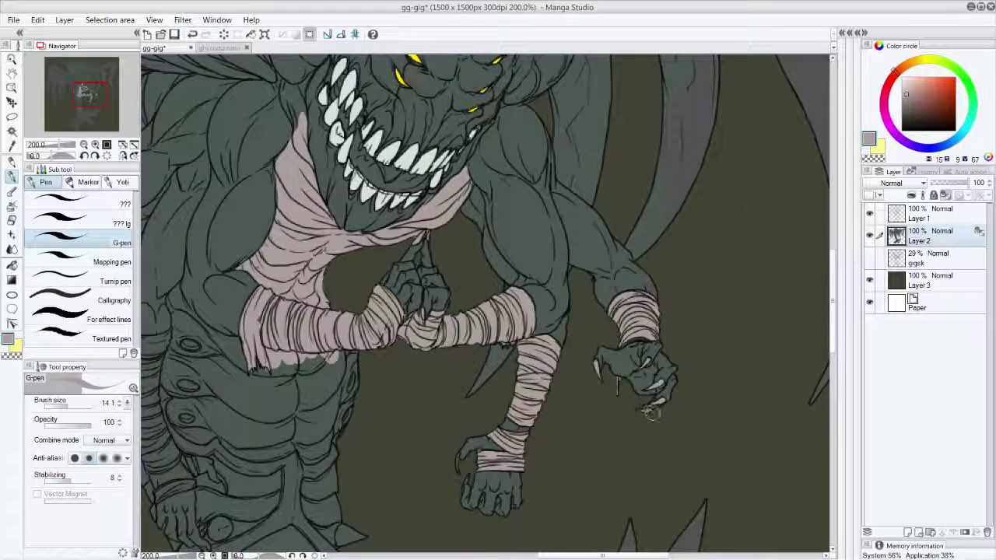
alt+click(628, 366)
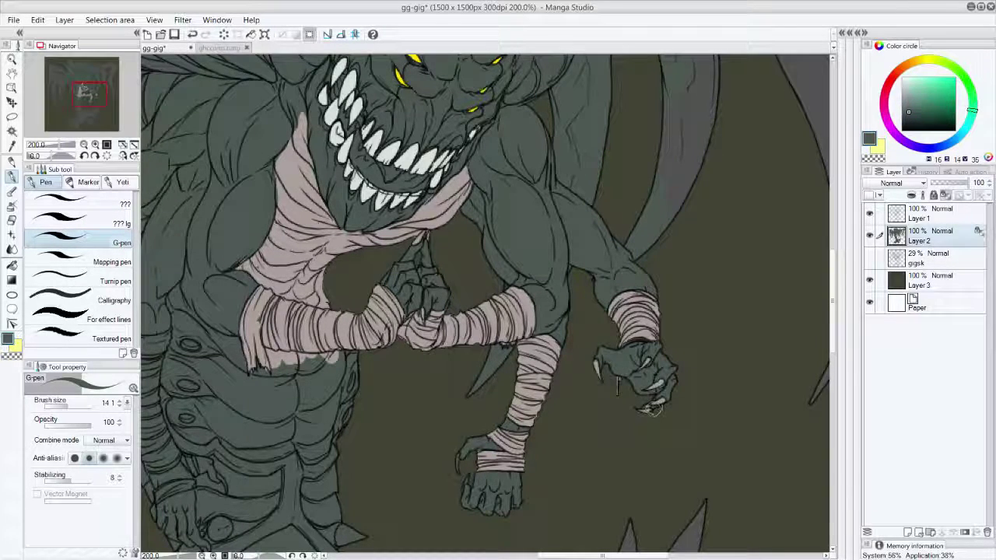
drag(831, 320, 832, 360)
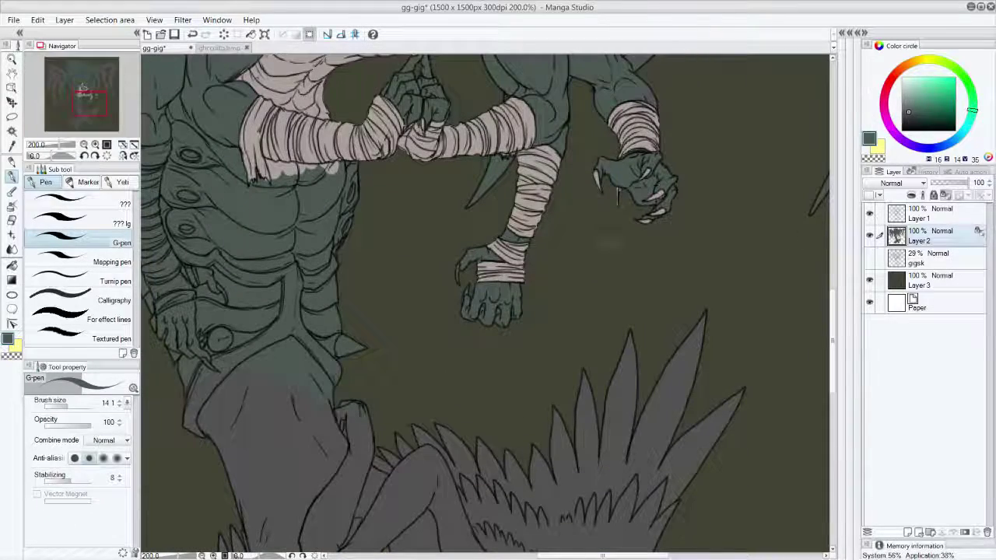
alt+click(524, 219)
drag(457, 267, 459, 281)
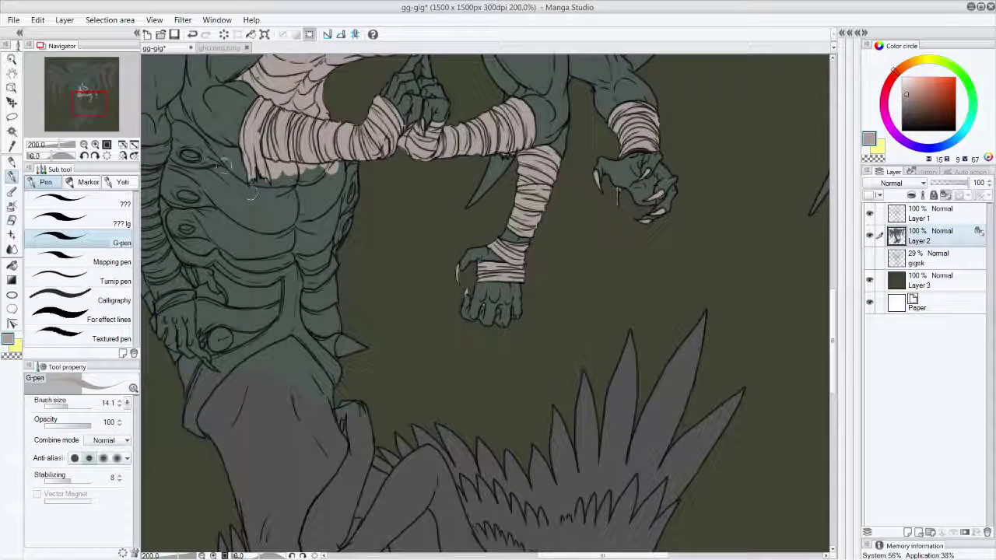
Paint the abdomen below the clasped arms and its round side openings pinkish grey.
mouse_move(205, 139)
mouse_down()
mouse_move(233, 155)
mouse_move(214, 168)
mouse_move(189, 161)
mouse_move(211, 165)
mouse_move(194, 144)
mouse_move(218, 173)
mouse_up()
mouse_move(182, 200)
mouse_down()
mouse_move(212, 201)
mouse_move(188, 231)
mouse_move(178, 227)
mouse_move(198, 246)
mouse_move(233, 263)
mouse_move(295, 253)
mouse_move(308, 265)
mouse_move(335, 230)
mouse_move(350, 173)
mouse_move(296, 177)
mouse_up()
mouse_move(209, 218)
mouse_down()
mouse_move(214, 230)
mouse_move(311, 230)
mouse_move(315, 263)
mouse_move(326, 226)
mouse_move(288, 204)
mouse_move(271, 220)
mouse_move(251, 180)
mouse_move(227, 195)
mouse_move(206, 176)
mouse_move(244, 224)
mouse_up()
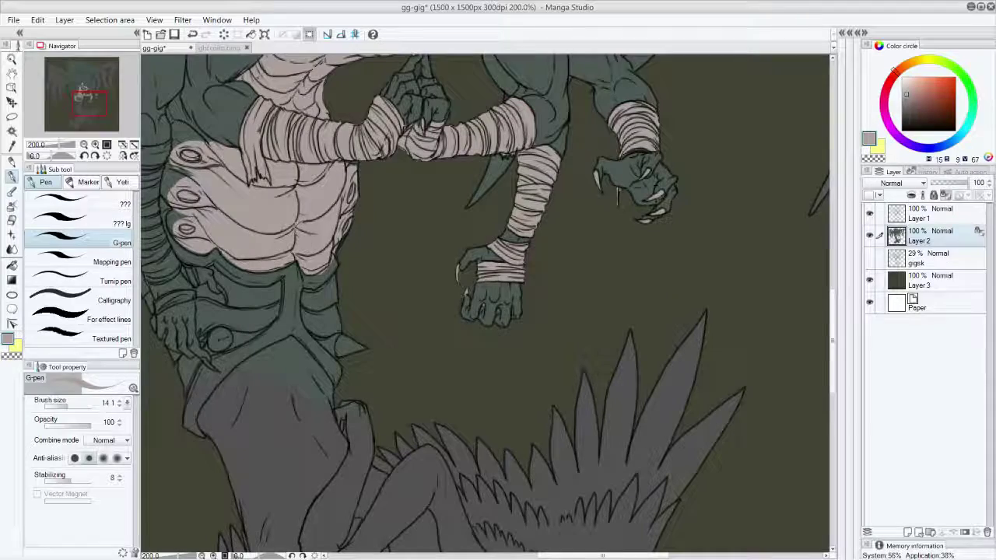
Paint the wraps of the rear raised forearm and the lowered arm beside the abdomen, including its wristband, pinkish grey.
drag(82, 97, 78, 90)
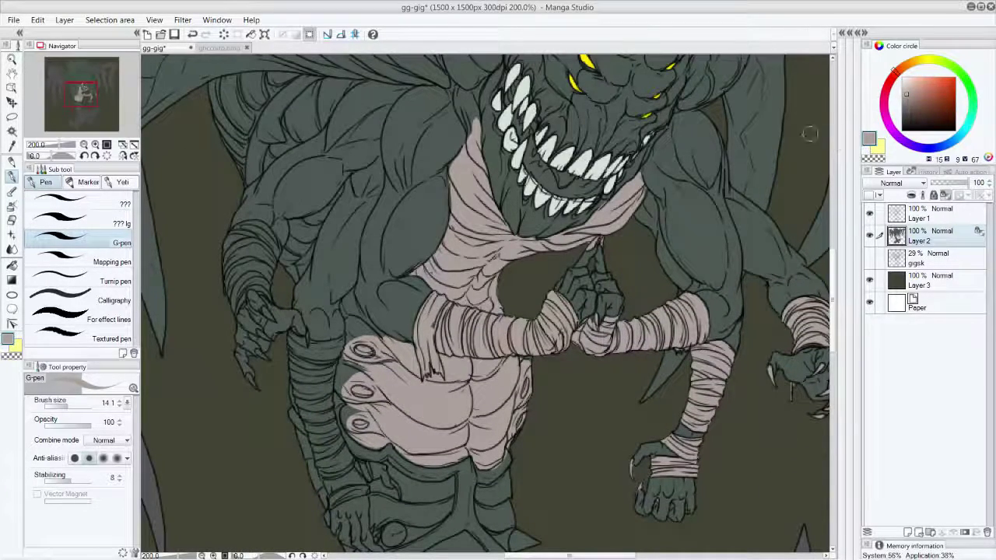
mouse_move(250, 238)
mouse_down()
mouse_move(233, 239)
mouse_move(253, 230)
mouse_move(272, 281)
mouse_move(263, 293)
mouse_move(252, 280)
mouse_move(234, 299)
mouse_move(227, 257)
mouse_move(248, 245)
mouse_move(263, 253)
mouse_up()
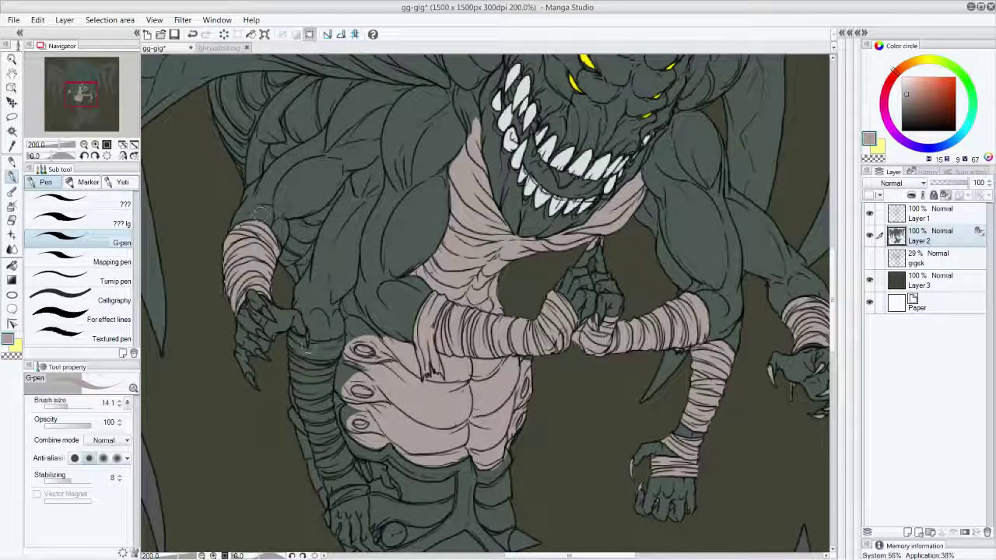
mouse_move(292, 336)
mouse_down()
mouse_move(320, 350)
mouse_move(337, 342)
mouse_move(326, 409)
mouse_move(323, 391)
mouse_move(362, 470)
mouse_up()
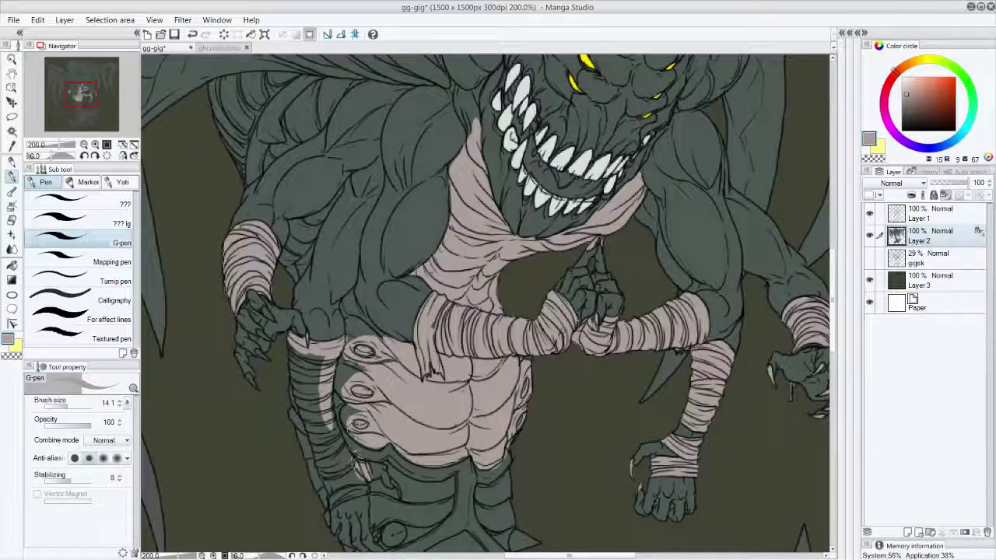
scroll(355, 459, down, 2)
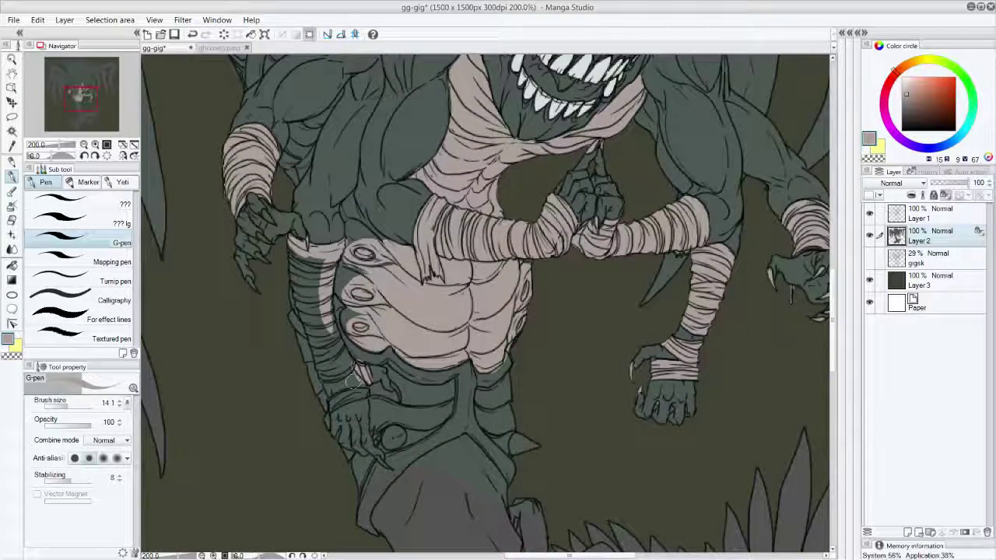
alt+click(351, 381)
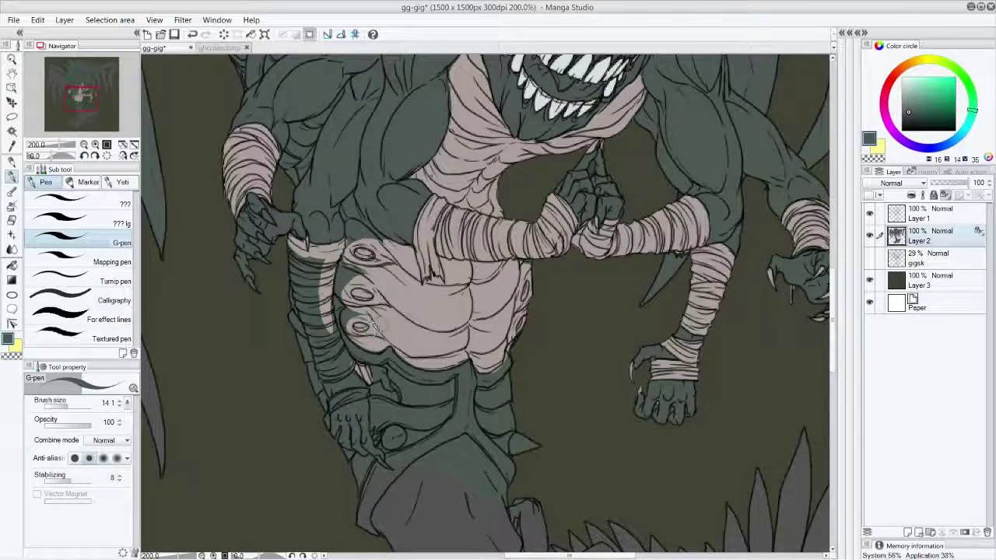
alt+click(377, 324)
drag(330, 333, 347, 366)
mouse_move(330, 315)
mouse_down()
mouse_move(350, 362)
mouse_move(327, 359)
mouse_move(301, 291)
mouse_up()
mouse_move(295, 256)
mouse_down()
mouse_move(318, 269)
mouse_move(333, 361)
mouse_move(327, 329)
mouse_up()
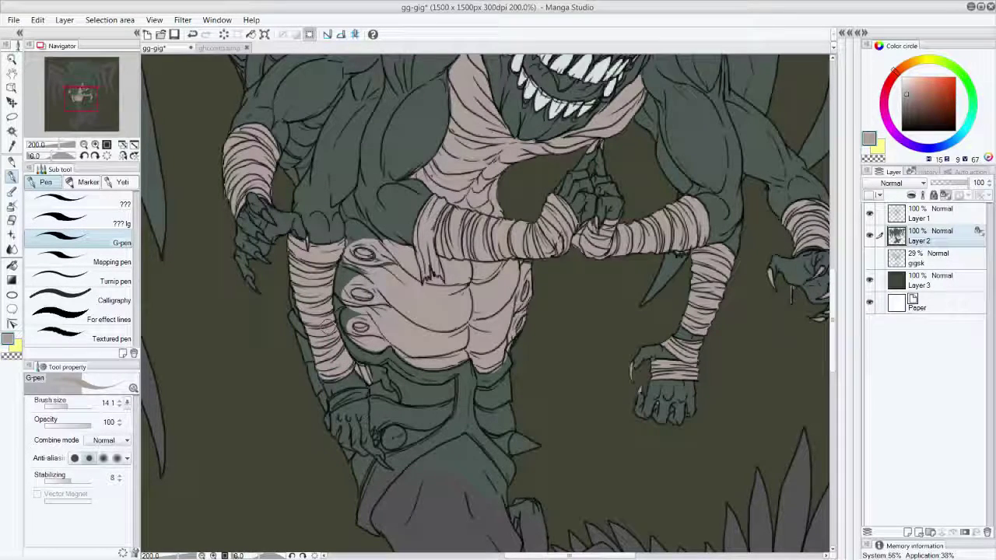
mouse_move(335, 402)
mouse_down()
mouse_move(362, 393)
mouse_move(347, 394)
mouse_up()
alt+click(346, 415)
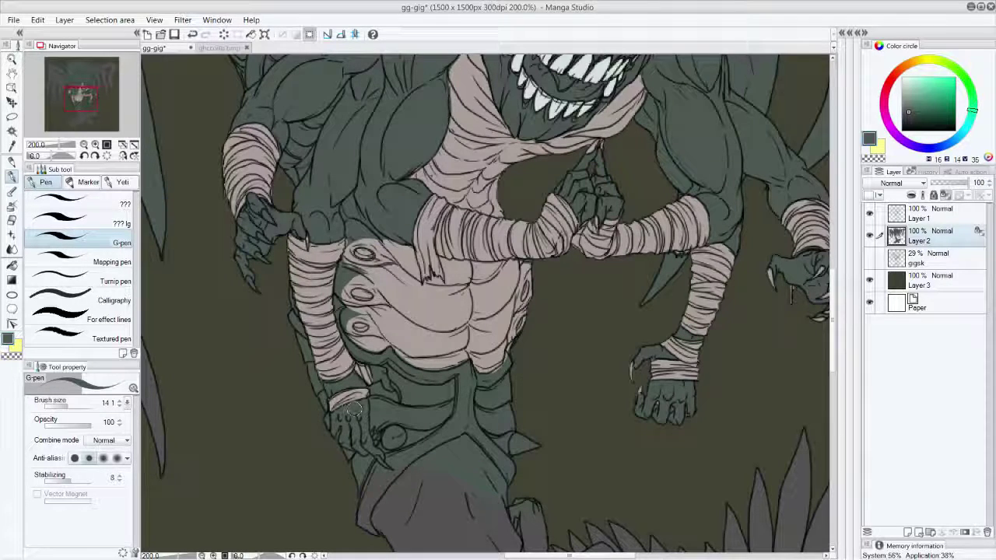
Paint the claws of the rear hand and of the hands beside the waist pinkish grey.
alt+click(364, 328)
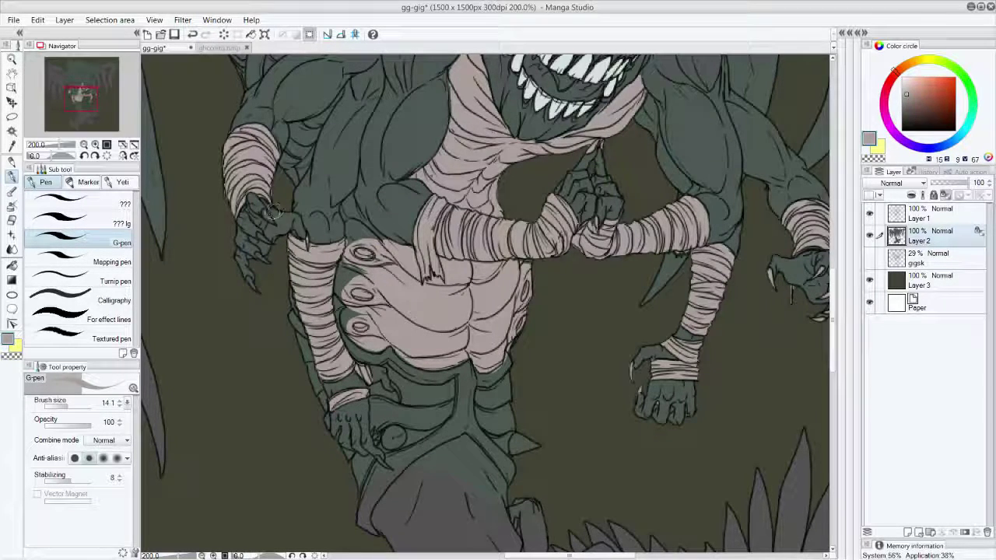
mouse_move(267, 217)
mouse_down()
mouse_move(256, 254)
mouse_move(271, 263)
mouse_move(252, 286)
mouse_up()
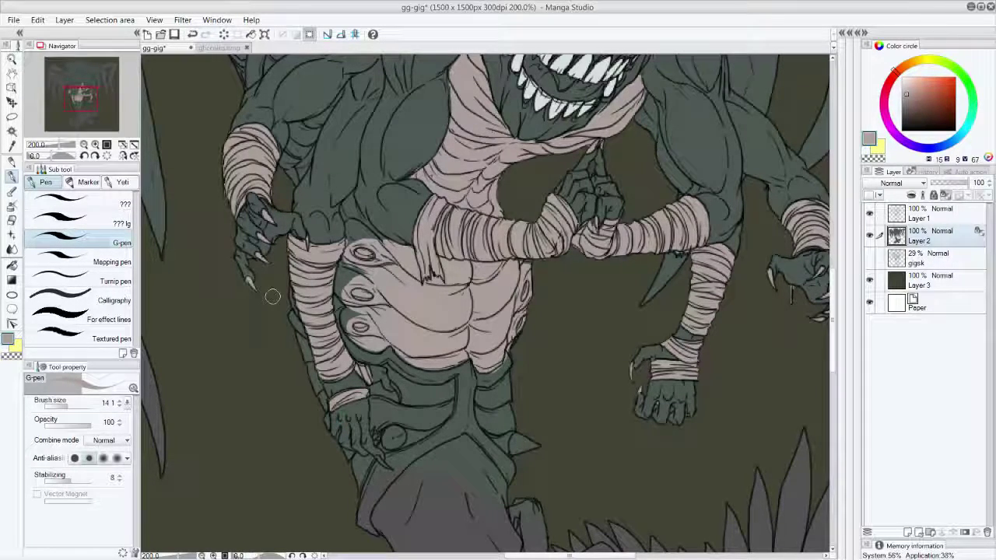
drag(832, 323, 814, 334)
scroll(814, 334, down, 3)
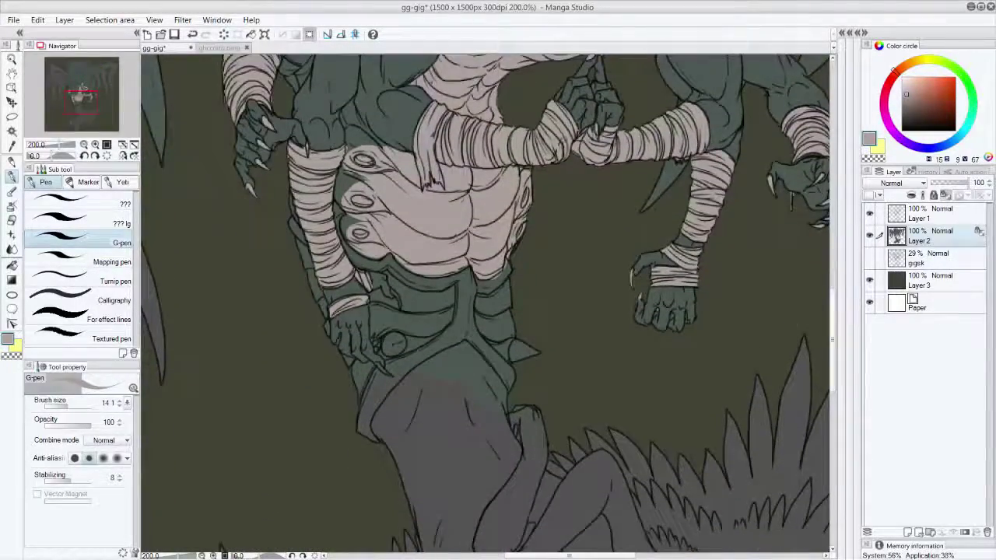
mouse_move(393, 295)
mouse_down()
mouse_move(399, 305)
mouse_move(383, 291)
mouse_up()
alt+click(386, 304)
alt+click(395, 297)
drag(379, 364, 385, 368)
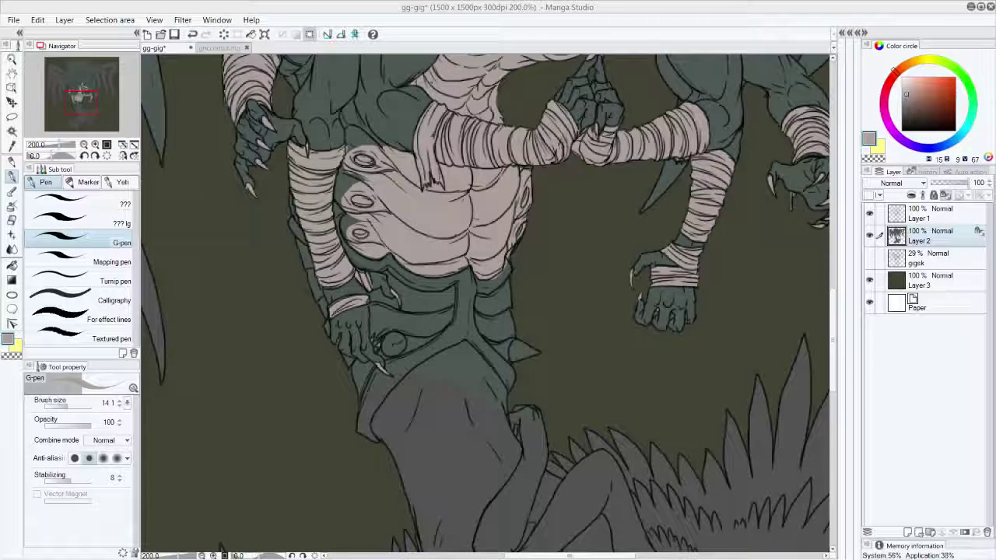
mouse_move(833, 338)
mouse_down()
mouse_move(835, 379)
mouse_move(835, 348)
mouse_up()
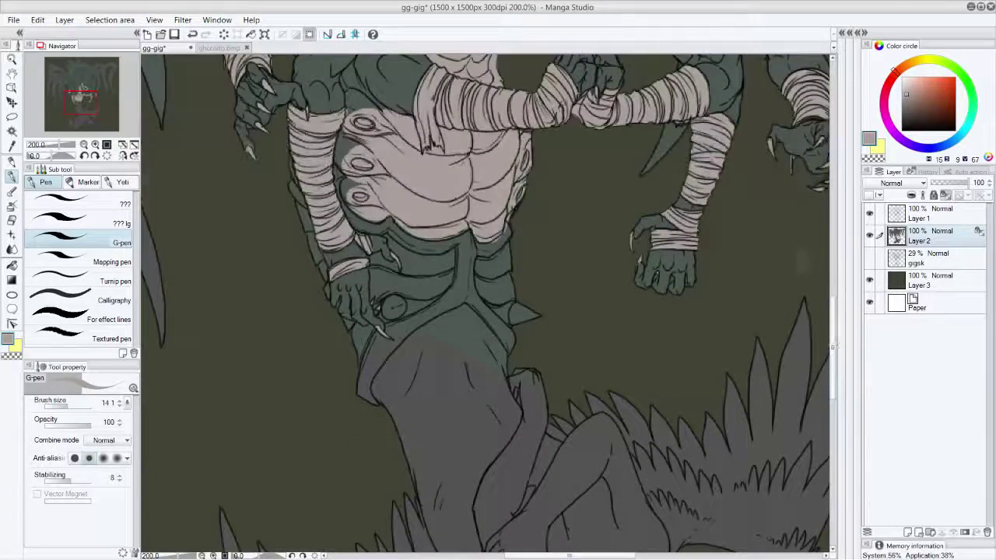
click(221, 48)
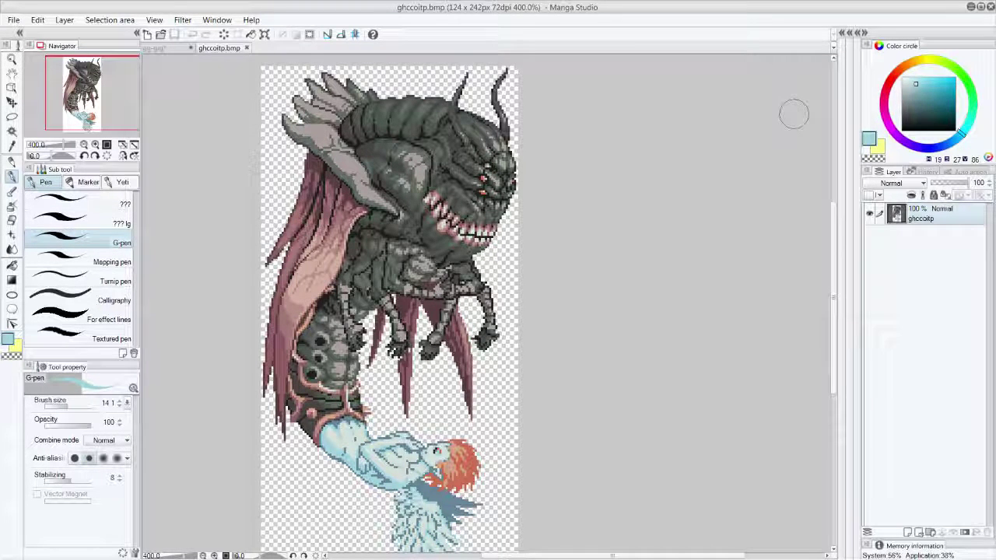
alt+click(459, 175)
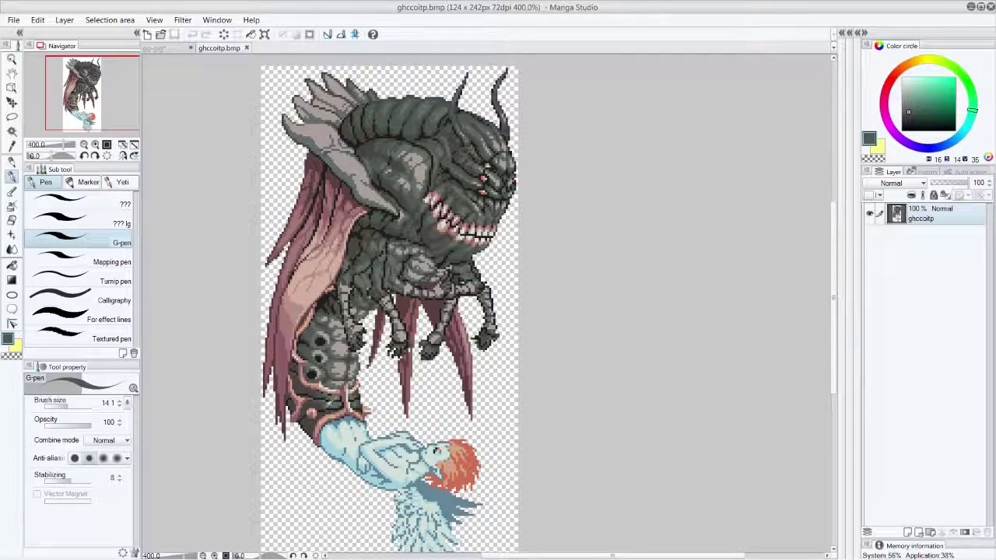
click(154, 48)
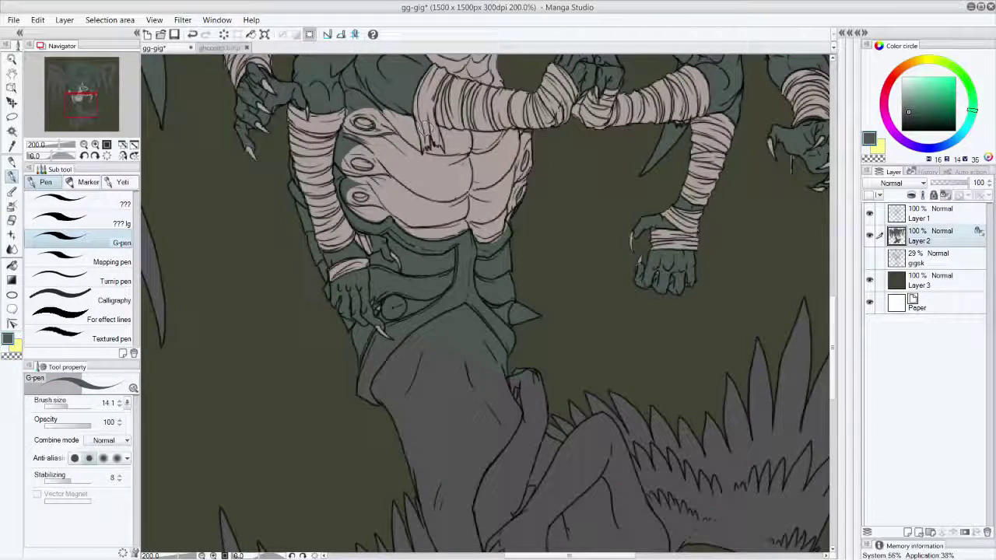
Sample the light blue of the hanging winged figure's skin from the ghccoitp.bmp sprite.
click(220, 47)
alt+click(310, 414)
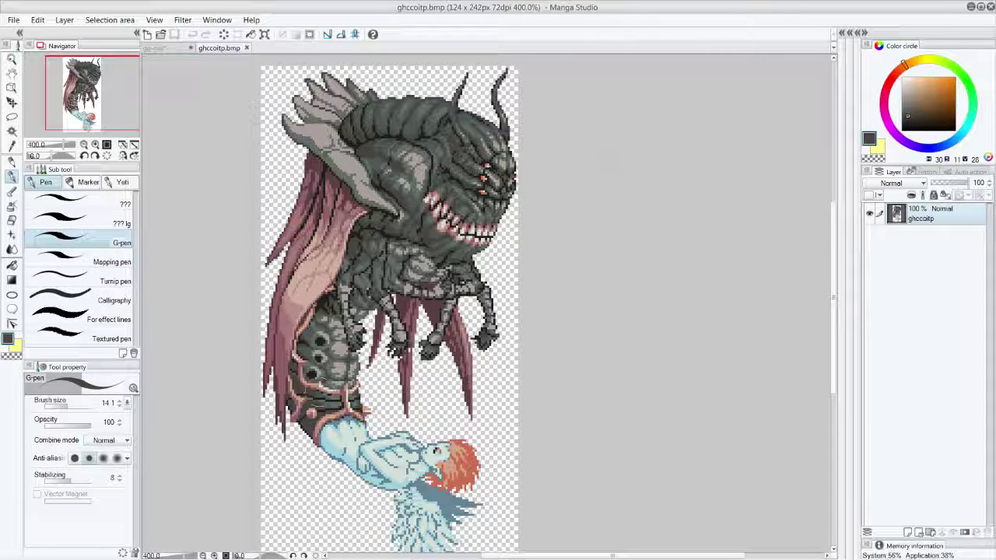
alt+click(315, 387)
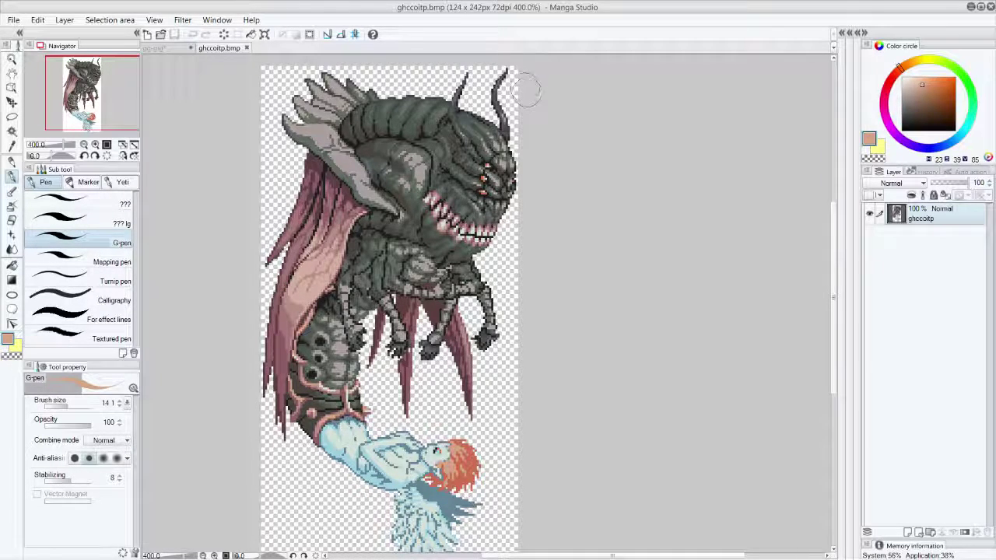
alt+click(342, 440)
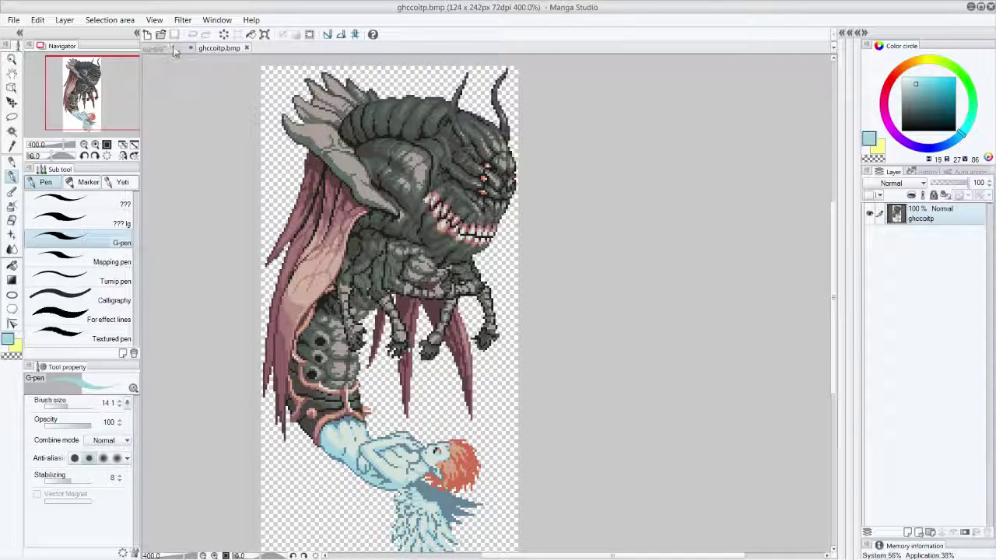
In gg-gig, paint the winged figure's lower body just beneath the creature's waist plates light blue with the G-pen.
click(174, 48)
mouse_move(405, 395)
mouse_down()
mouse_move(380, 393)
mouse_move(397, 356)
mouse_move(466, 308)
mouse_move(461, 326)
mouse_move(468, 310)
mouse_move(512, 382)
mouse_up()
drag(478, 338, 460, 325)
drag(834, 335, 835, 382)
mouse_move(390, 185)
mouse_down()
mouse_move(424, 157)
mouse_move(380, 187)
mouse_move(420, 140)
mouse_move(455, 160)
mouse_move(445, 147)
mouse_move(479, 148)
mouse_move(514, 173)
mouse_up()
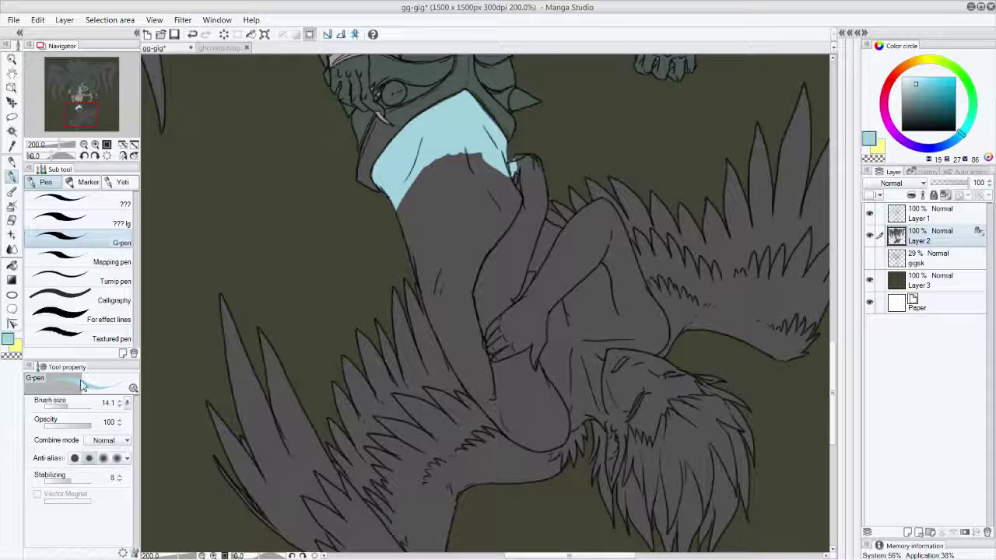
Fill the rest of the winged figure's body, hair and both wings light blue with the Mapping pen at brush size 198.4.
click(78, 261)
mouse_move(459, 280)
mouse_down()
mouse_move(454, 248)
mouse_move(464, 207)
mouse_move(480, 210)
mouse_move(490, 231)
mouse_move(559, 227)
mouse_move(354, 408)
mouse_move(278, 404)
mouse_move(269, 452)
mouse_move(440, 442)
mouse_move(625, 284)
mouse_move(626, 343)
mouse_move(658, 435)
mouse_move(685, 466)
mouse_up()
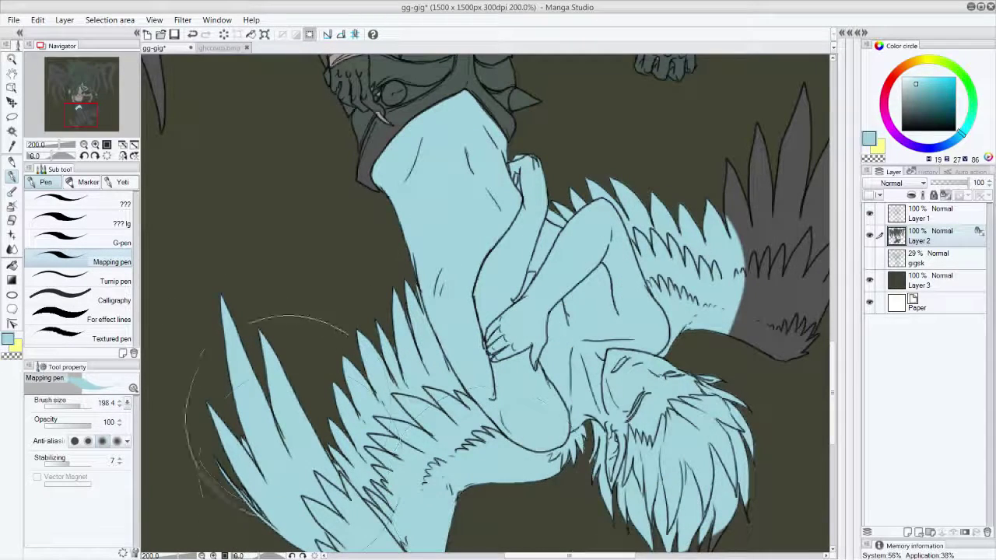
drag(89, 117, 99, 114)
mouse_move(482, 334)
mouse_down()
mouse_move(523, 327)
mouse_move(655, 203)
mouse_up()
Touch up the light blue along the edges of the winged figure's hair and wings with the G-pen.
click(831, 311)
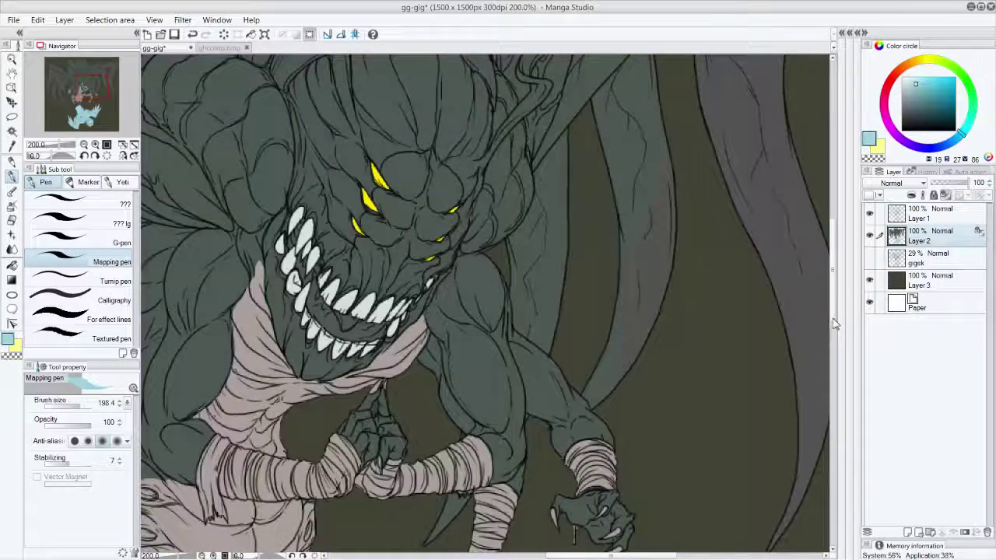
drag(831, 322, 829, 487)
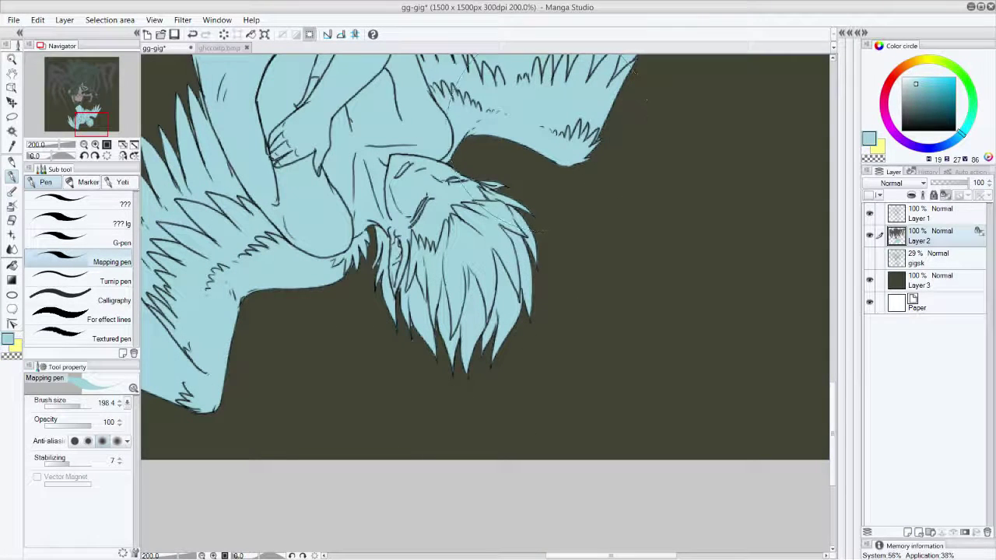
click(68, 242)
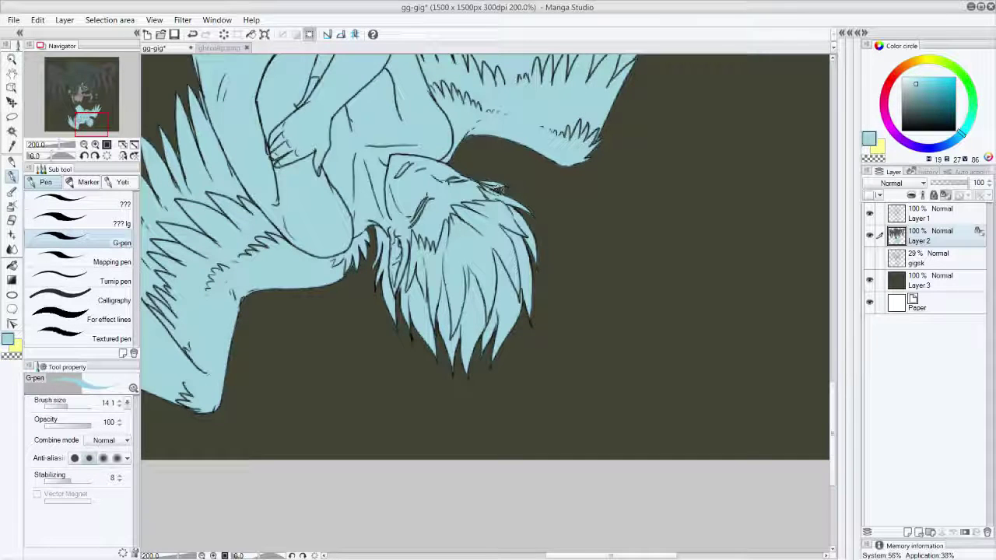
mouse_move(475, 143)
mouse_down()
mouse_move(572, 144)
mouse_move(592, 155)
mouse_up()
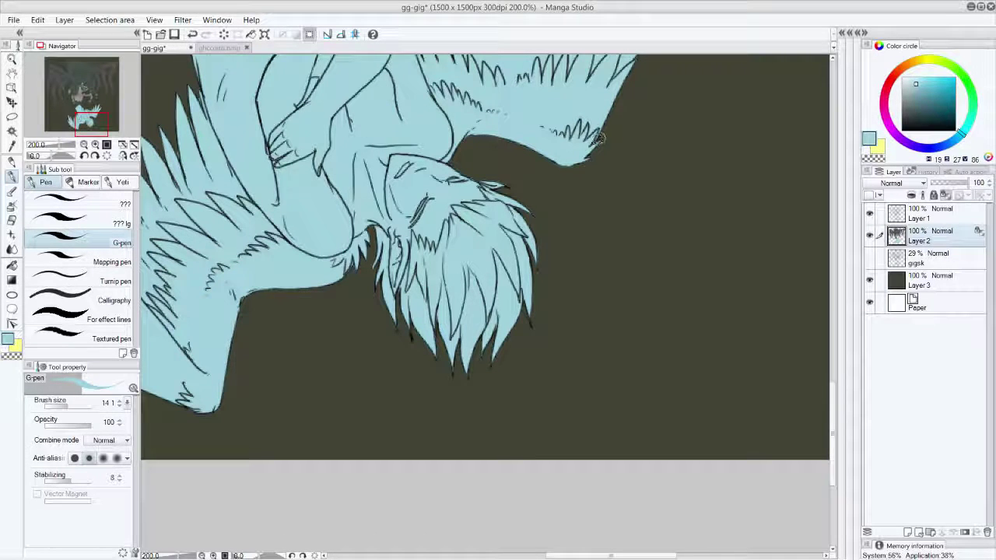
drag(91, 125, 83, 123)
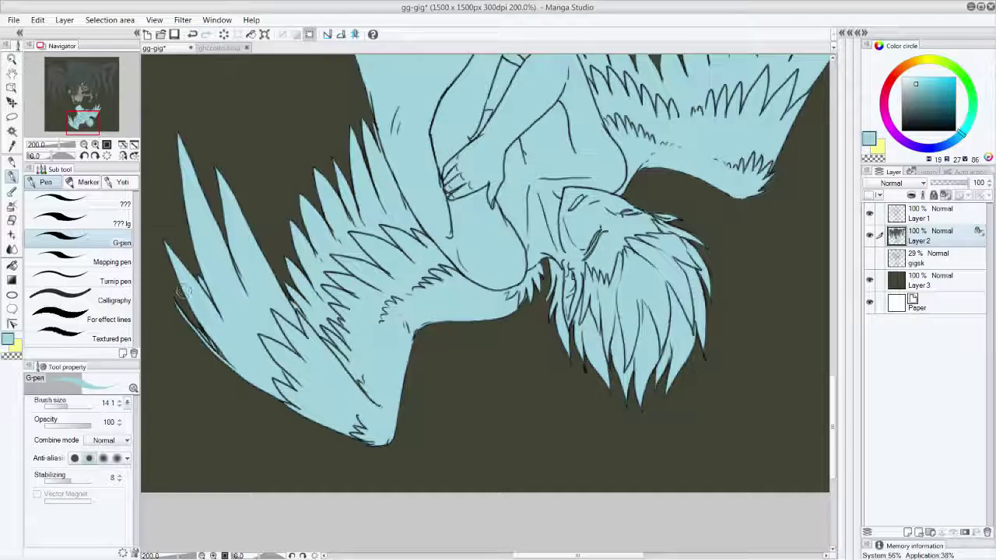
drag(91, 121, 99, 111)
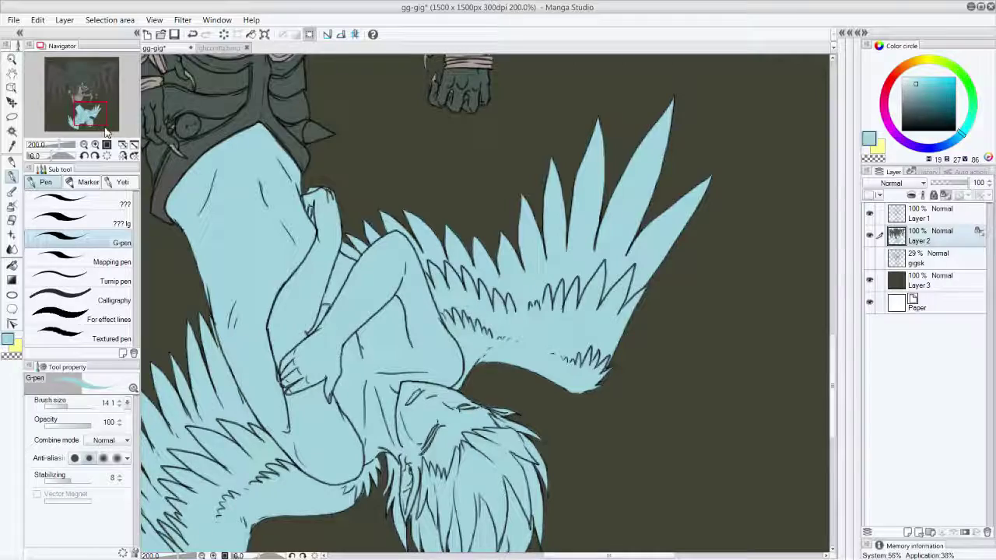
Sample the salmon orange of the waist trim from the ghccoitp.bmp sprite and return to gg-gig.
drag(107, 117, 78, 114)
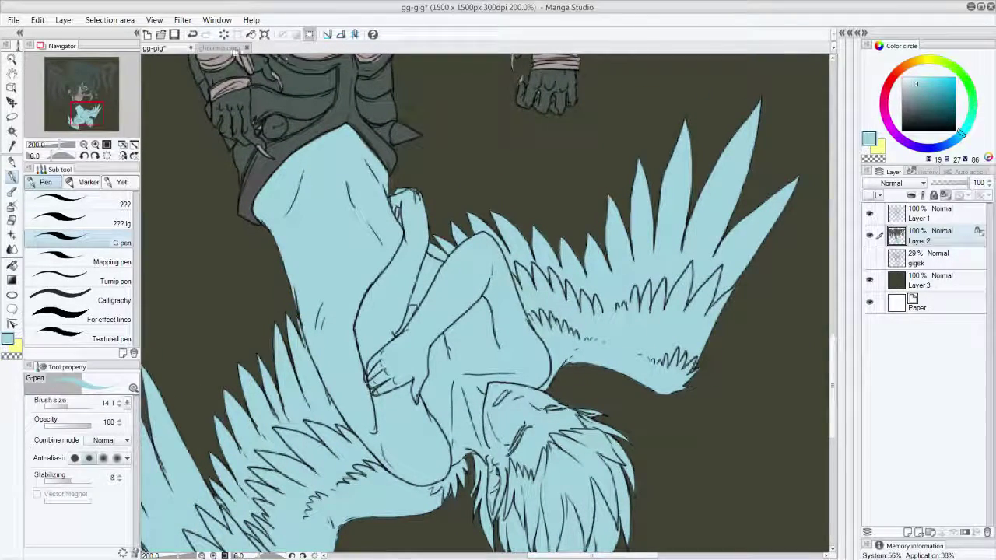
click(224, 48)
right_click(333, 391)
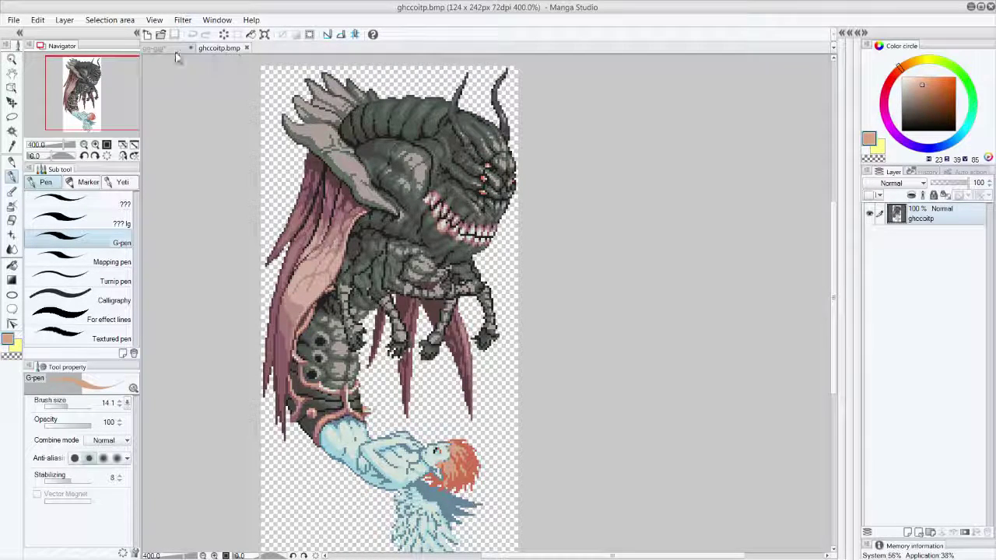
click(176, 50)
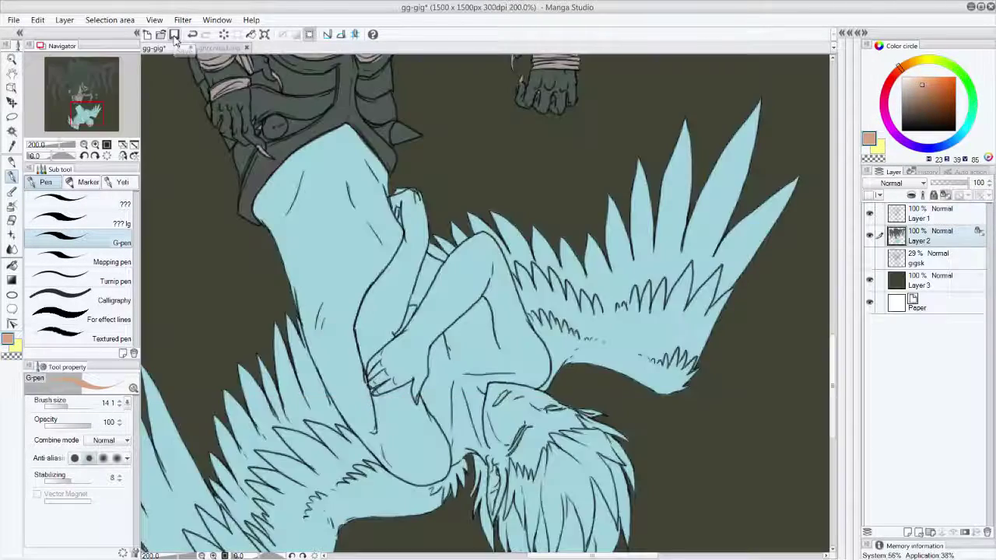
Paint the hip spike, central waist strap and the trim along the belly's lower edge salmon orange with the G-pen, cleaning the edge in dark green.
mouse_move(364, 123)
mouse_down()
mouse_move(393, 168)
mouse_move(369, 128)
mouse_up()
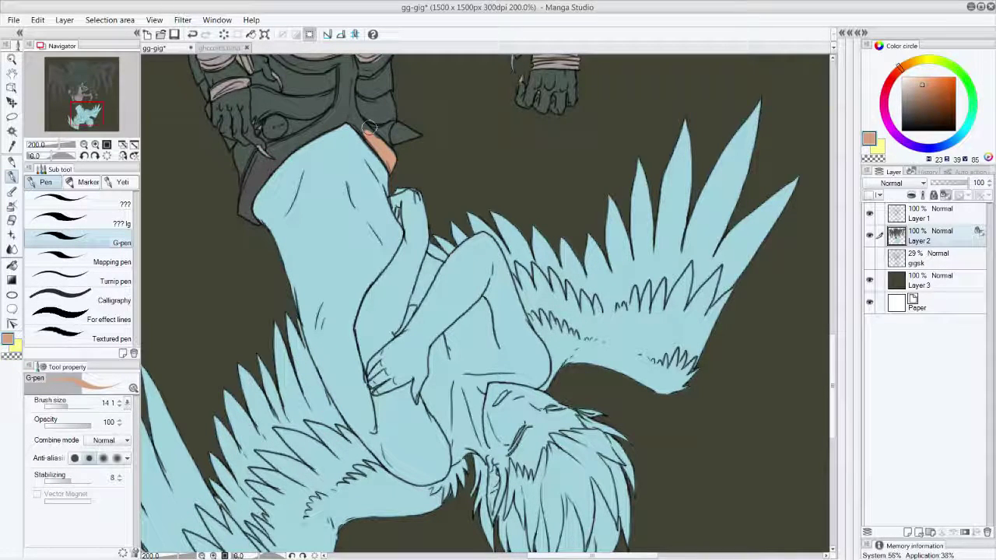
drag(85, 112, 84, 92)
mouse_move(416, 199)
mouse_down()
mouse_move(440, 212)
mouse_move(456, 186)
mouse_move(445, 207)
mouse_move(419, 210)
mouse_up()
drag(466, 275, 482, 273)
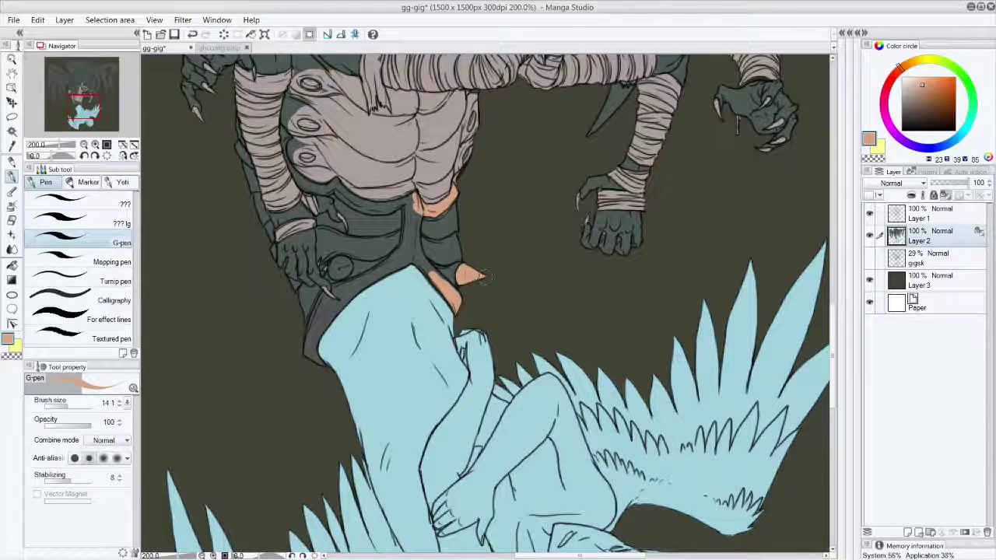
mouse_move(406, 203)
mouse_down()
mouse_move(410, 246)
mouse_move(414, 238)
mouse_move(426, 269)
mouse_move(420, 263)
mouse_up()
mouse_move(350, 180)
mouse_down()
mouse_move(339, 192)
mouse_move(347, 200)
mouse_move(413, 199)
mouse_move(374, 208)
mouse_up()
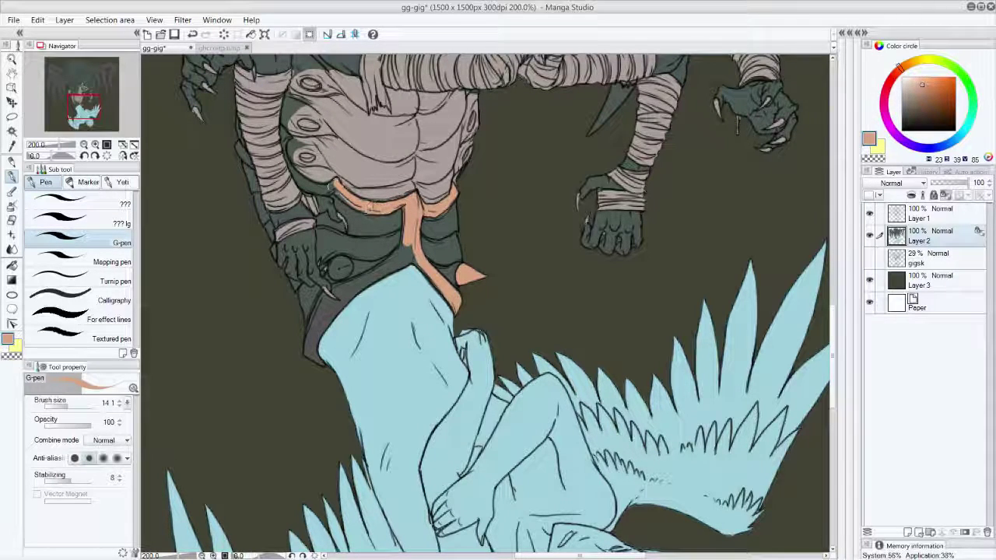
mouse_move(286, 134)
mouse_down()
mouse_move(298, 177)
mouse_move(311, 191)
mouse_move(328, 186)
mouse_move(303, 184)
mouse_up()
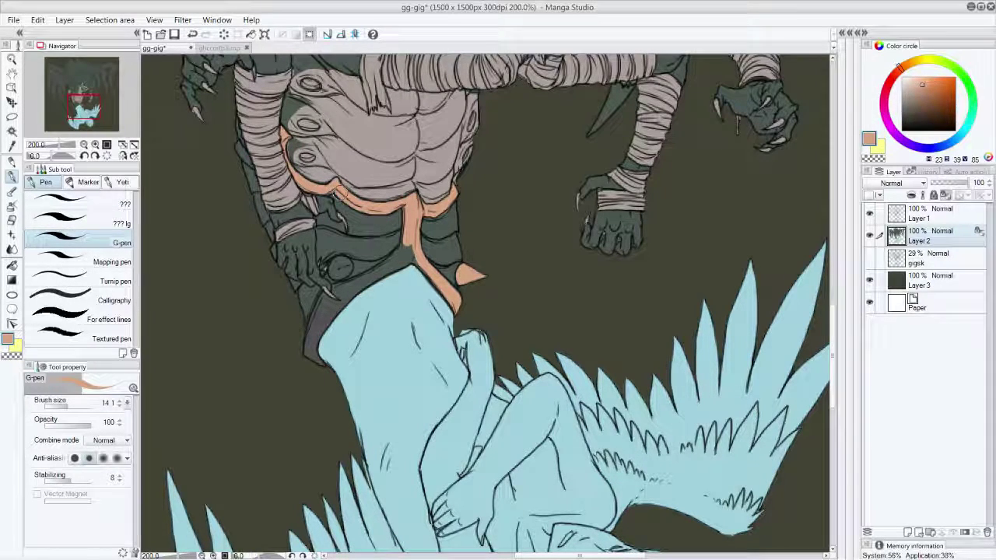
alt+click(298, 147)
drag(296, 146, 288, 143)
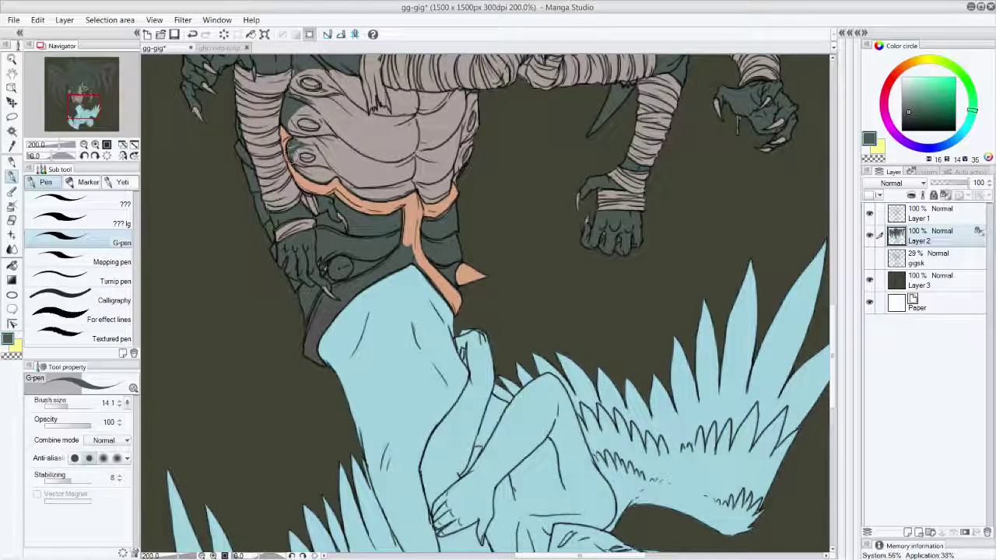
Paint the small outer trim behind the wrapped arm, the round waist knob and the band above the winged figure salmon orange.
alt+click(335, 201)
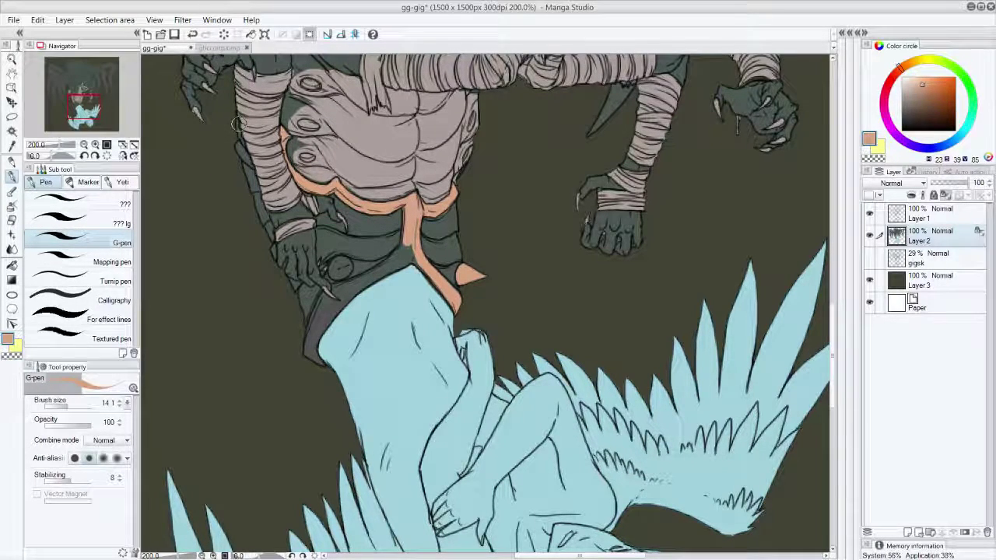
drag(248, 162, 237, 143)
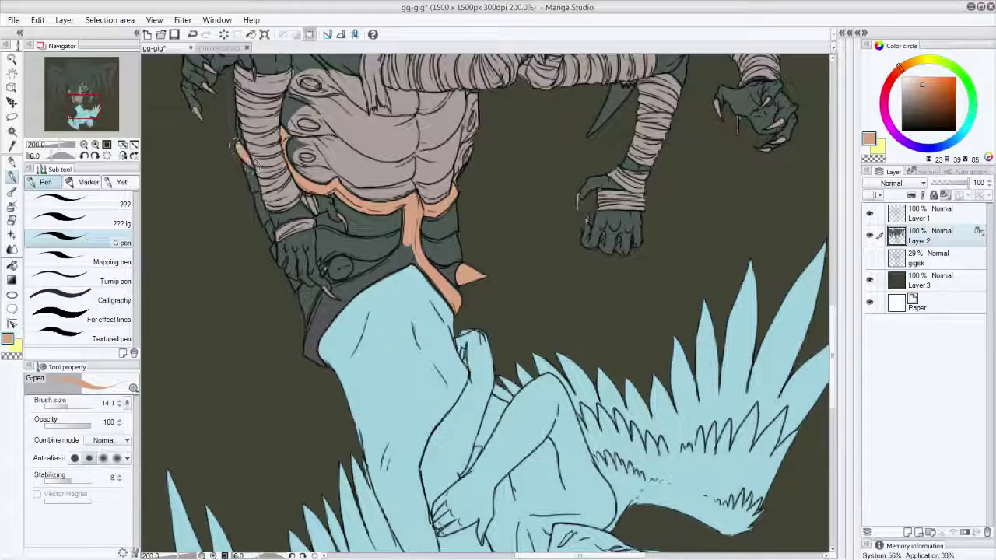
drag(273, 247, 274, 260)
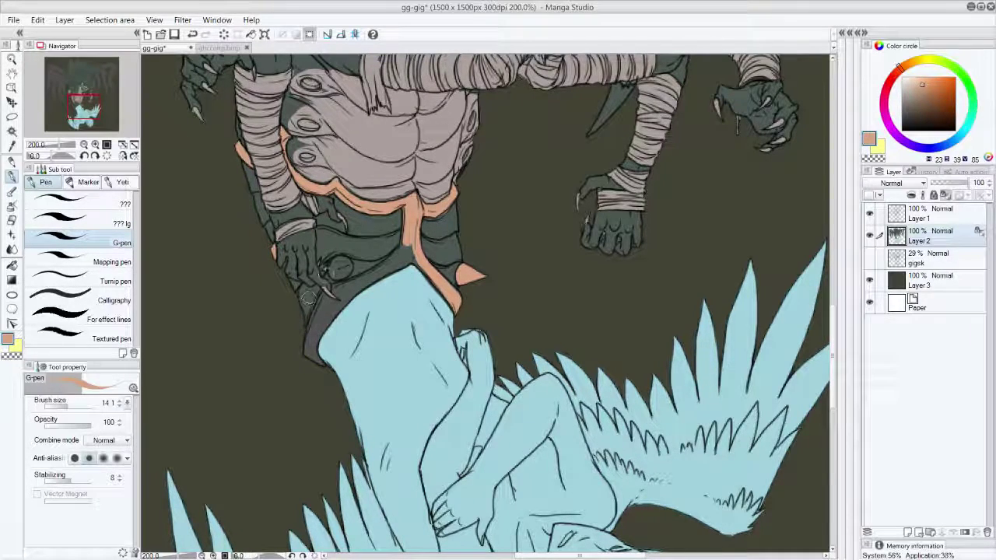
mouse_move(322, 296)
mouse_down()
mouse_move(307, 360)
mouse_move(313, 323)
mouse_move(318, 370)
mouse_move(311, 339)
mouse_move(341, 302)
mouse_move(326, 315)
mouse_move(326, 298)
mouse_move(340, 296)
mouse_move(347, 264)
mouse_up()
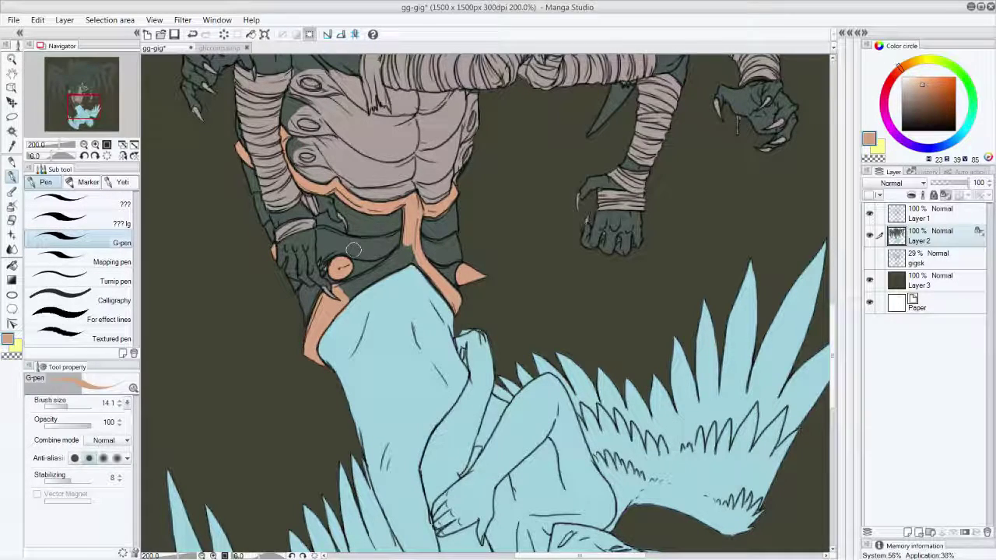
alt+click(348, 322)
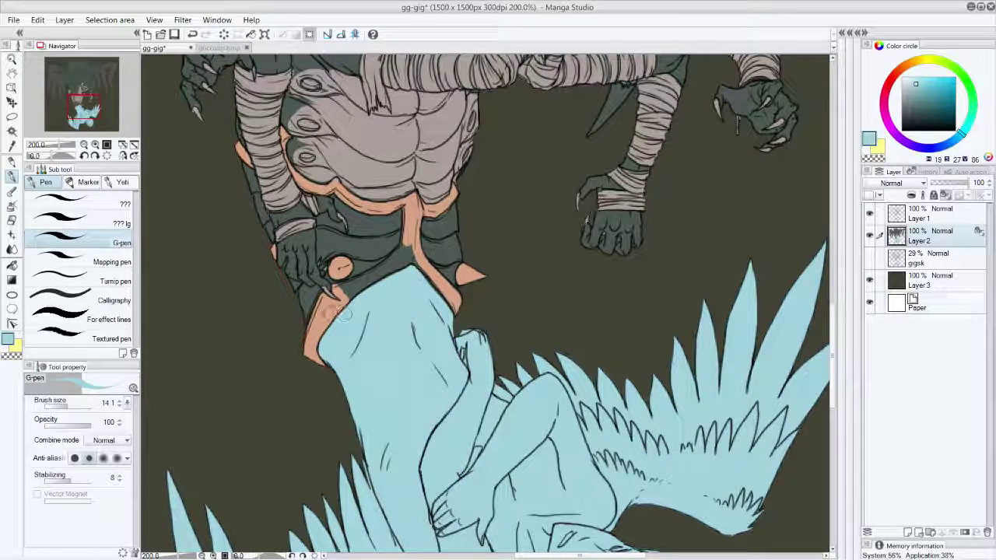
alt+click(336, 309)
mouse_move(342, 307)
mouse_down()
mouse_move(385, 267)
mouse_move(408, 235)
mouse_move(360, 284)
mouse_move(413, 251)
mouse_up()
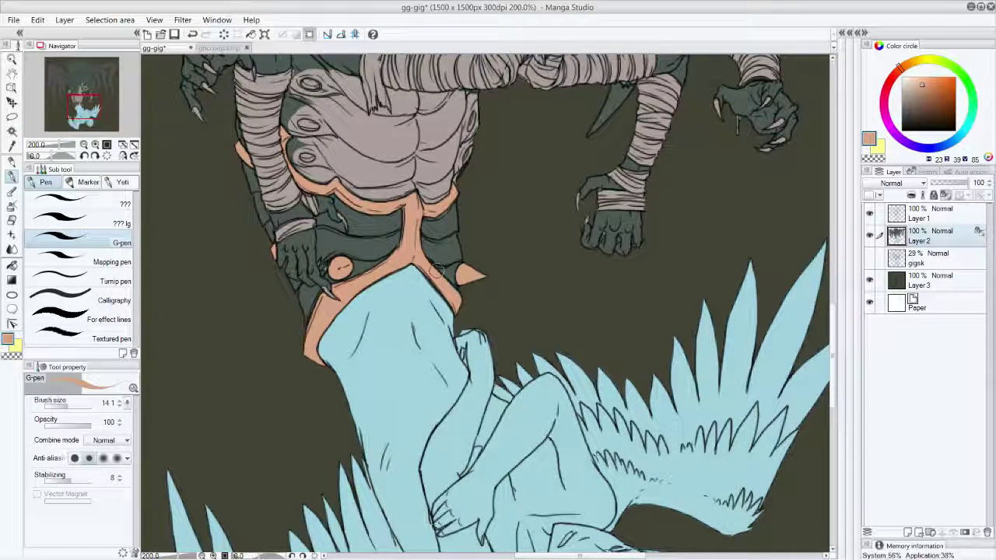
Touch up the belly's outer edge beside the oval spots, opposite the wrapped arm, with sampled dark green.
alt+click(438, 267)
alt+click(334, 66)
drag(464, 186, 468, 169)
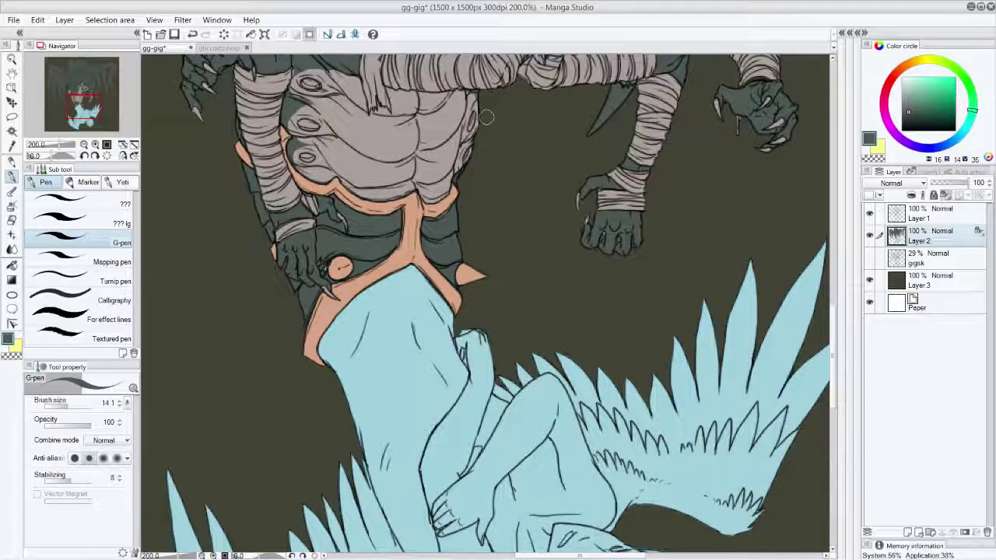
Refine the colouring around the three oval spots on the belly beside the wrapped arm, using dark green and grey sampled from the painting.
alt+click(326, 102)
alt+click(293, 104)
alt+click(296, 98)
alt+click(291, 101)
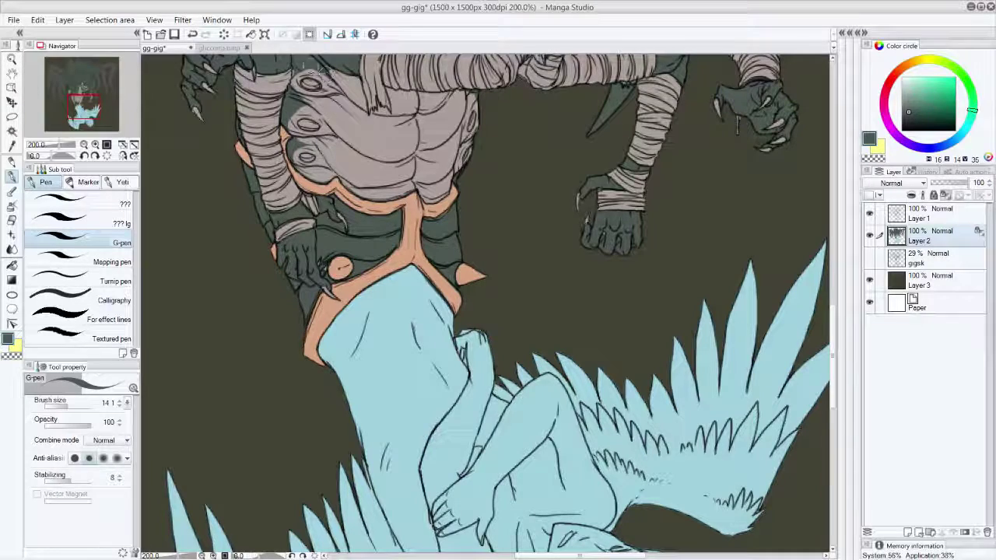
alt+click(331, 68)
alt+click(301, 142)
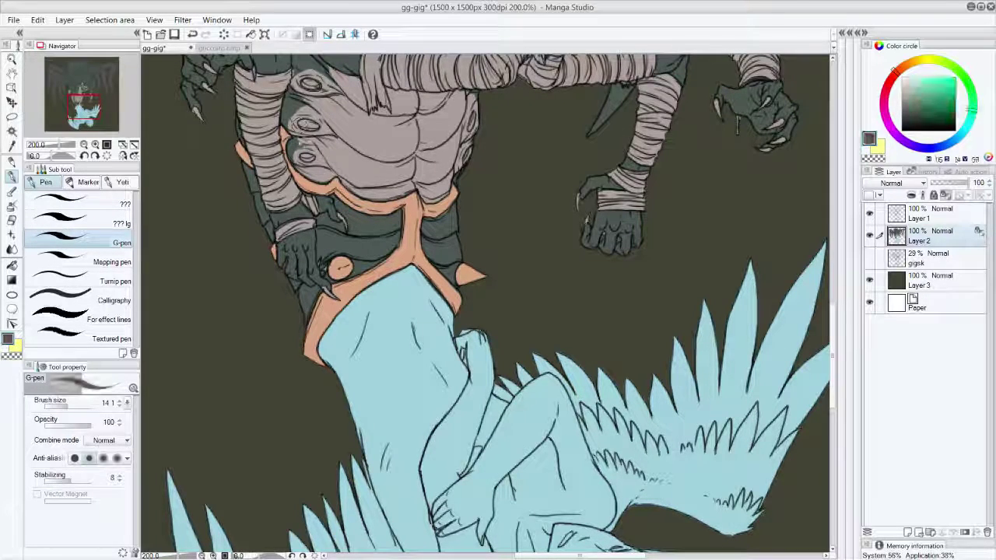
alt+click(308, 148)
alt+click(308, 149)
mouse_move(299, 148)
mouse_down()
mouse_move(327, 159)
mouse_move(304, 159)
mouse_move(322, 166)
mouse_move(335, 147)
mouse_move(315, 171)
mouse_up()
alt+click(305, 161)
alt+click(320, 168)
mouse_move(291, 131)
mouse_down()
mouse_move(344, 121)
mouse_move(337, 88)
mouse_move(297, 106)
mouse_up()
alt+click(294, 105)
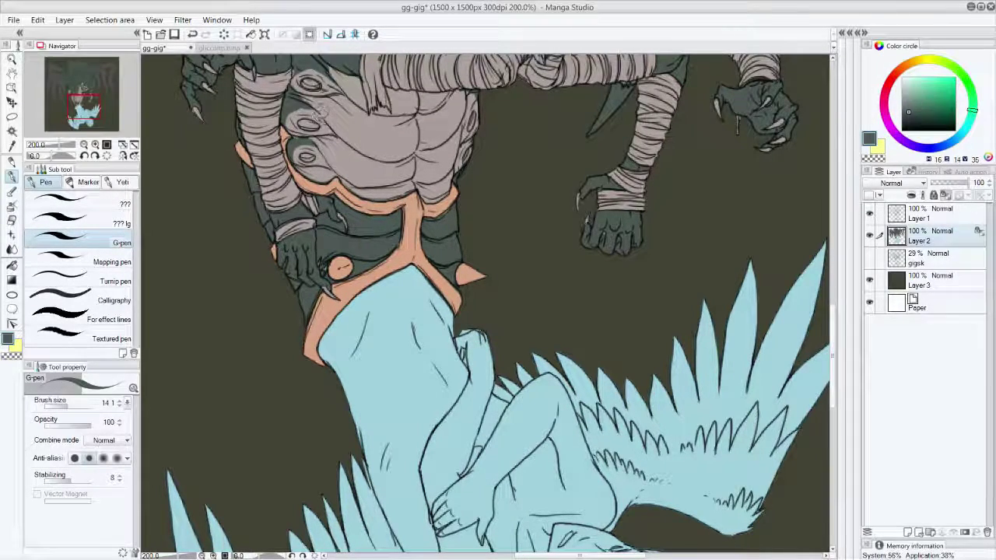
Clean up the edge between the belly and the orange waist trim with colours sampled from the painting.
drag(338, 319, 433, 525)
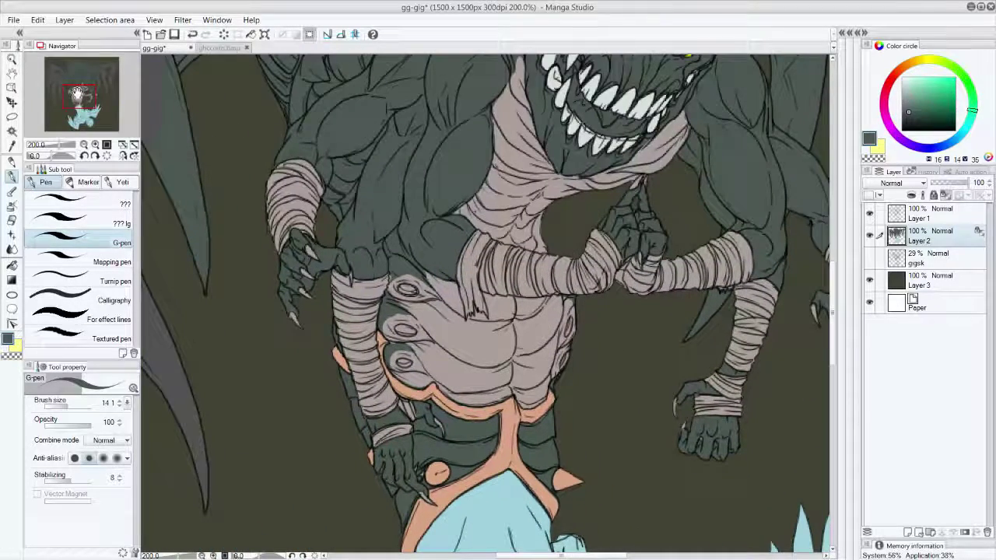
alt+click(454, 368)
alt+click(464, 410)
alt+click(446, 389)
alt+click(451, 393)
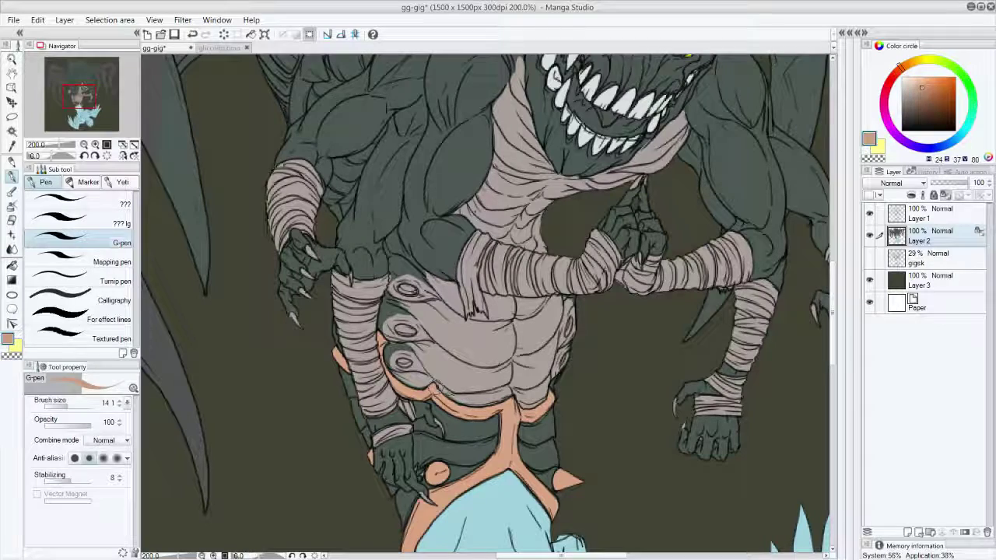
alt+click(459, 398)
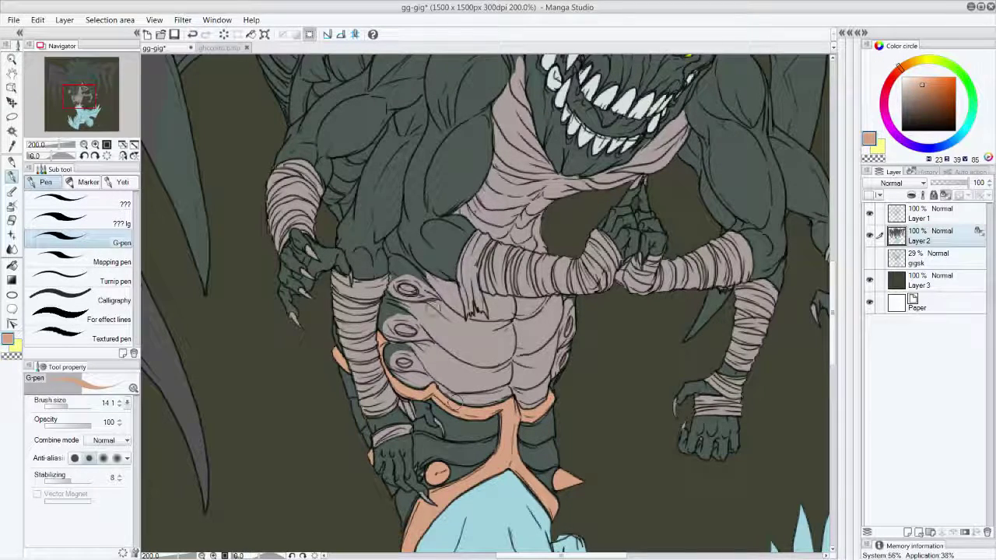
Paint the trim on the segmented body behind the creature's shoulder and wrapped arm salmon orange, and resample dark green for touch-ups.
drag(333, 193, 339, 216)
click(79, 94)
drag(77, 95, 76, 92)
mouse_move(340, 120)
mouse_down()
mouse_move(378, 99)
mouse_move(339, 125)
mouse_move(311, 163)
mouse_move(302, 208)
mouse_move(320, 160)
mouse_move(335, 159)
mouse_move(330, 132)
mouse_move(345, 120)
mouse_move(310, 202)
mouse_up()
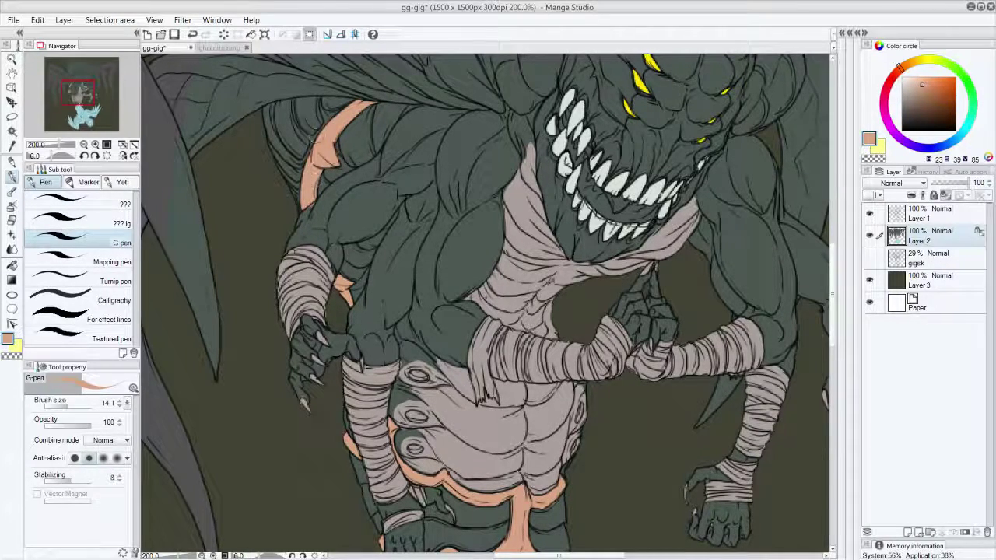
alt+click(348, 196)
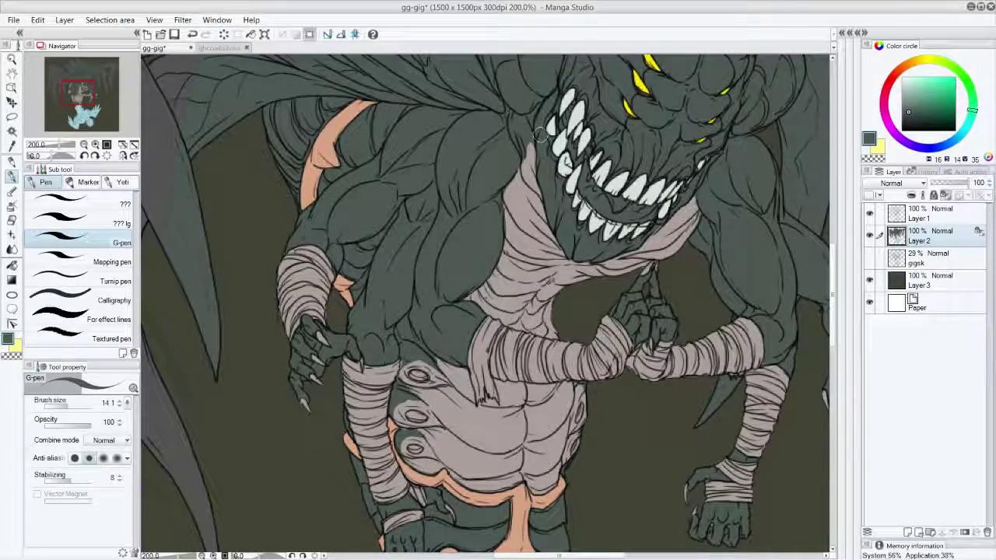
Open the reference image GuiltyGear-GigProfile.jpg from the 00-Crystal's Stuff folder on SDATA1 (E:).
drag(835, 272, 834, 242)
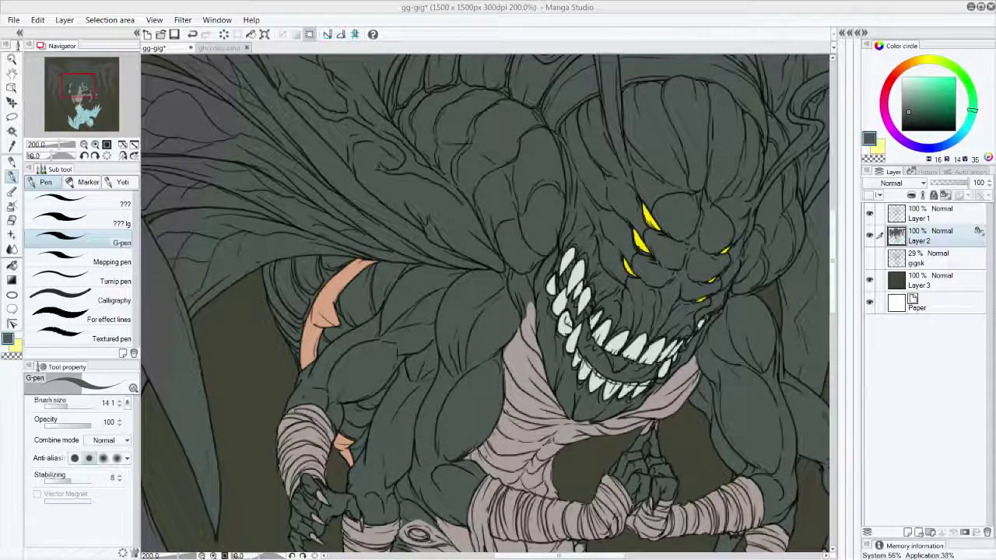
click(162, 36)
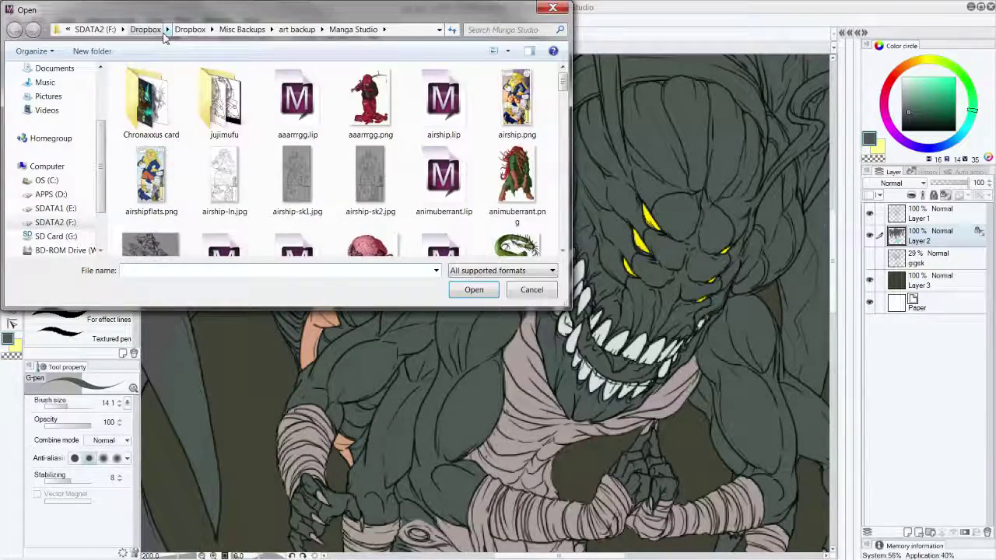
click(69, 208)
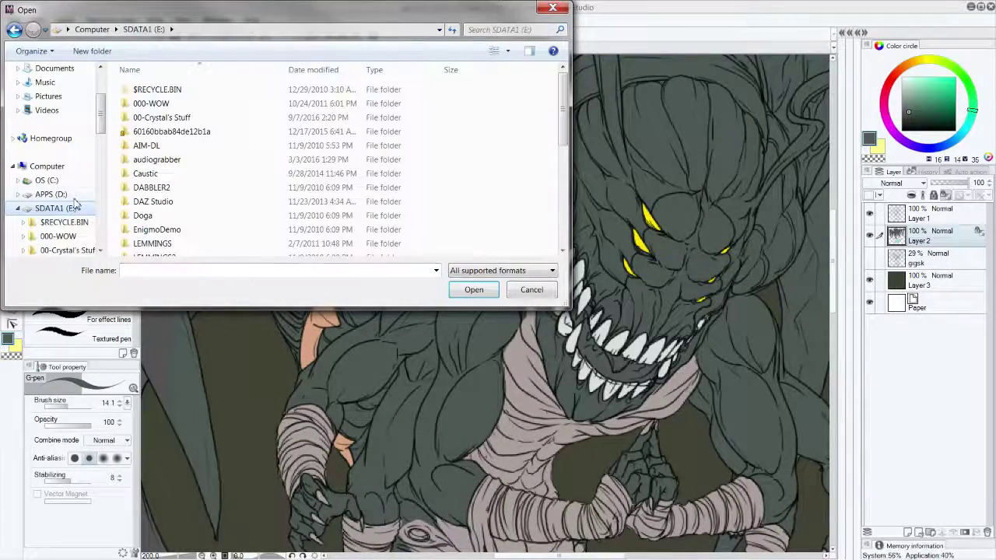
double_click(185, 119)
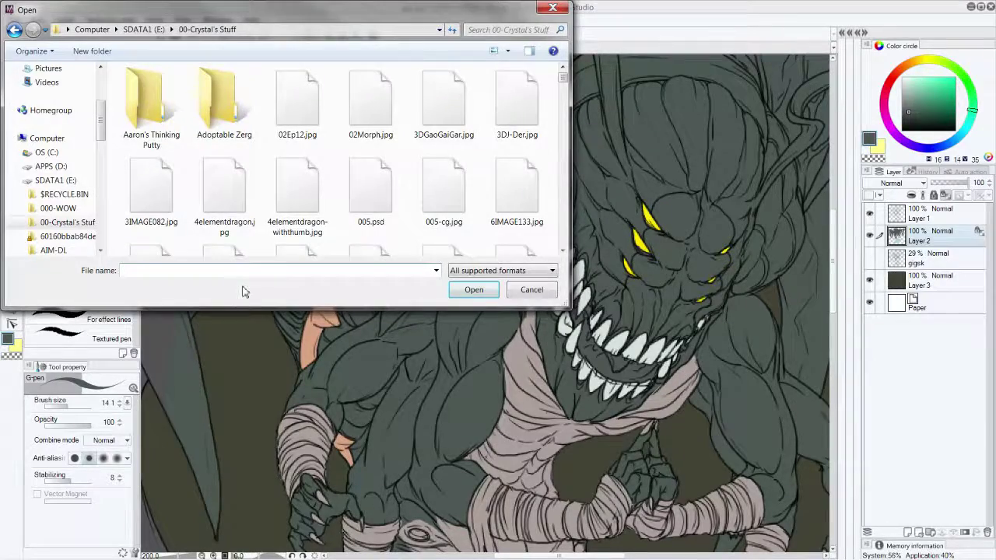
text(guil)
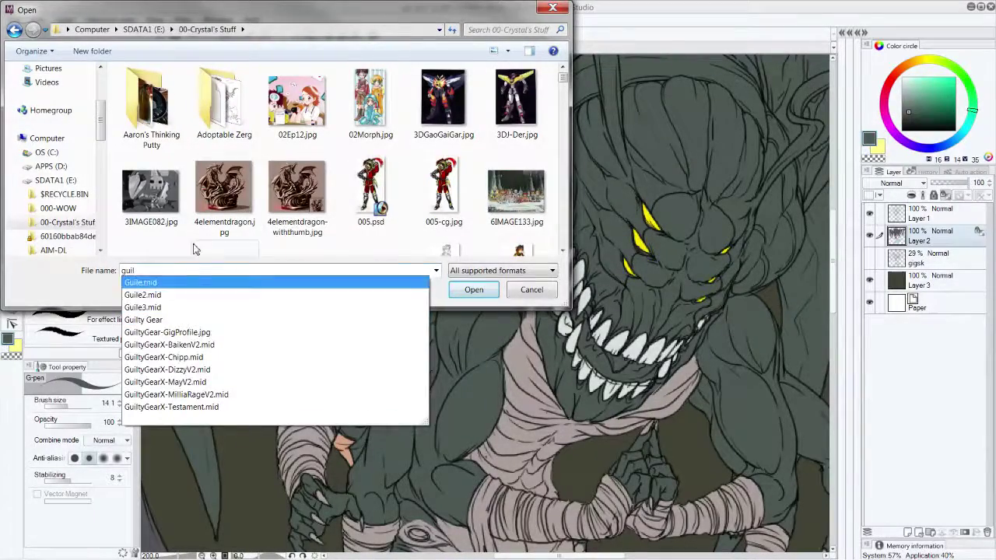
click(225, 405)
click(473, 288)
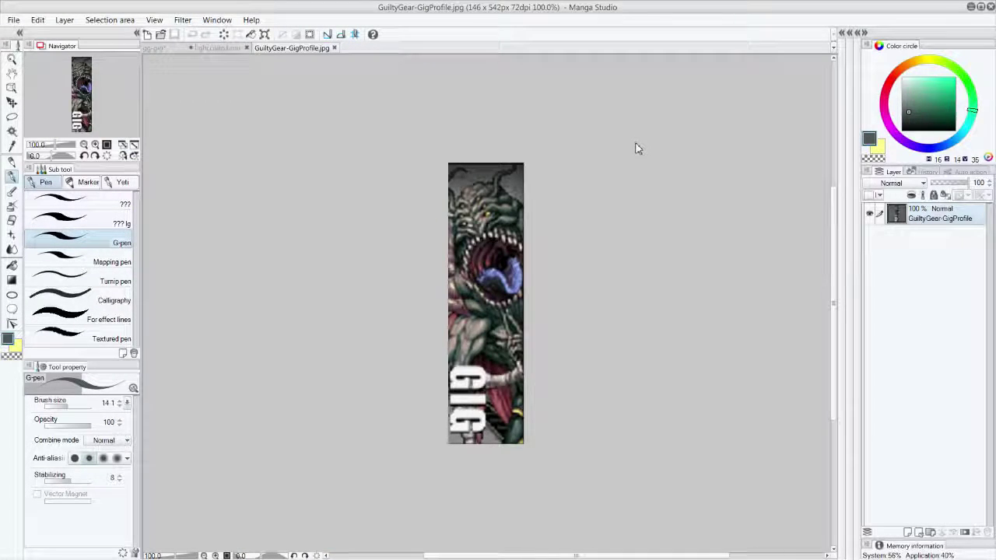
Sample the tongue's blue from GuiltyGear-GigProfile.jpg and paint the tongue in the creature's mouth with it in gg-gig.
alt+click(502, 280)
alt+click(507, 279)
alt+click(506, 278)
alt+click(502, 268)
alt+click(500, 267)
alt+click(496, 270)
alt+click(497, 268)
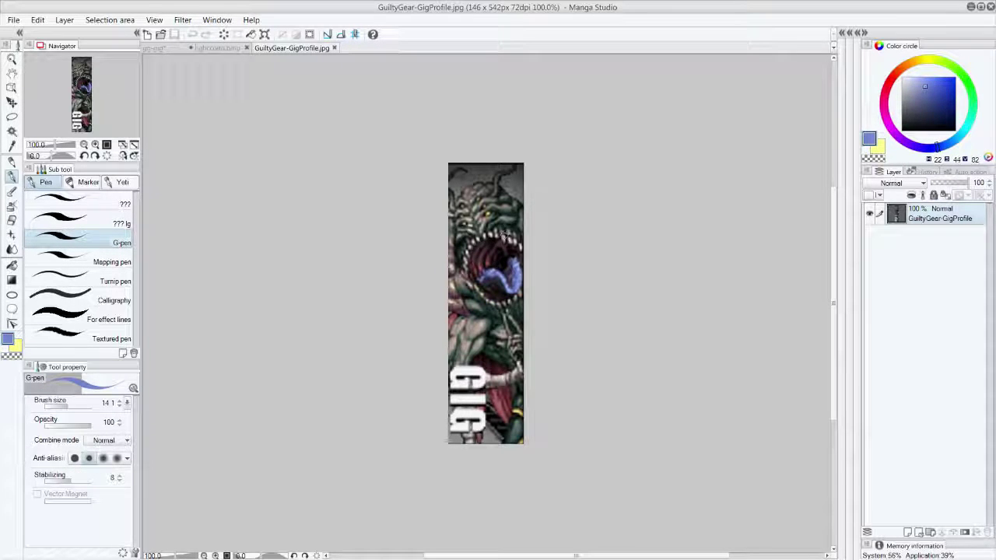
click(224, 48)
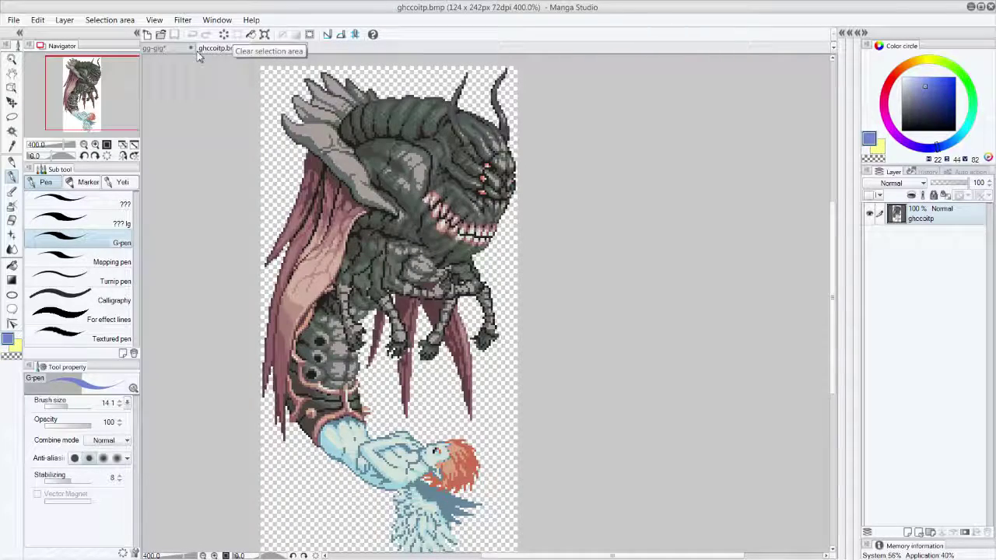
click(173, 49)
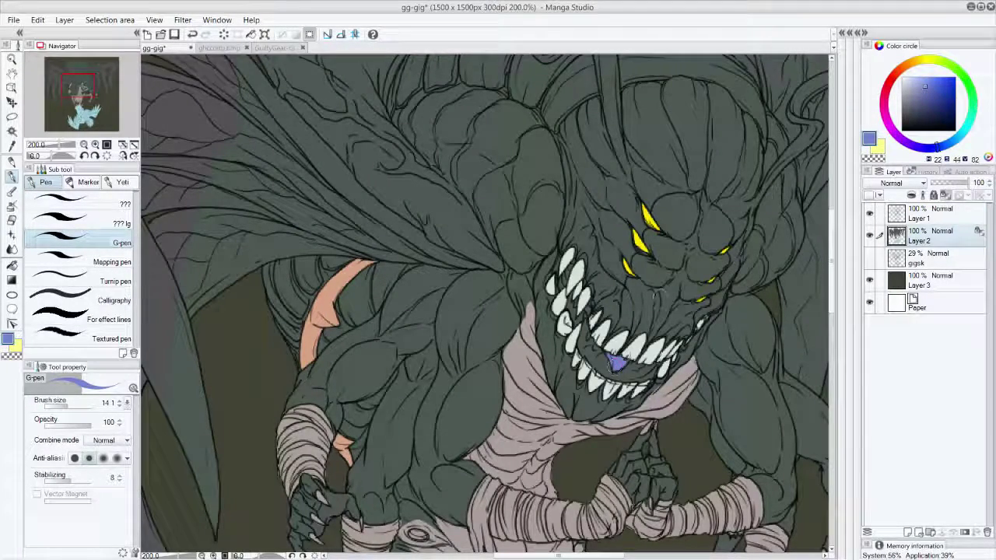
Sample the dark maroon of the mouth interior from GuiltyGear-GigProfile.jpg and return to gg-gig.
click(278, 49)
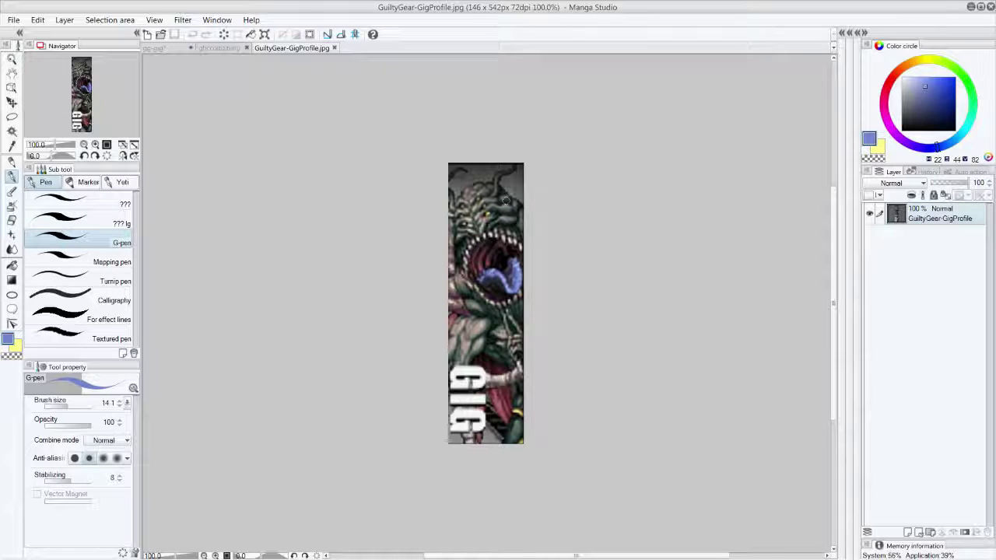
alt+click(486, 260)
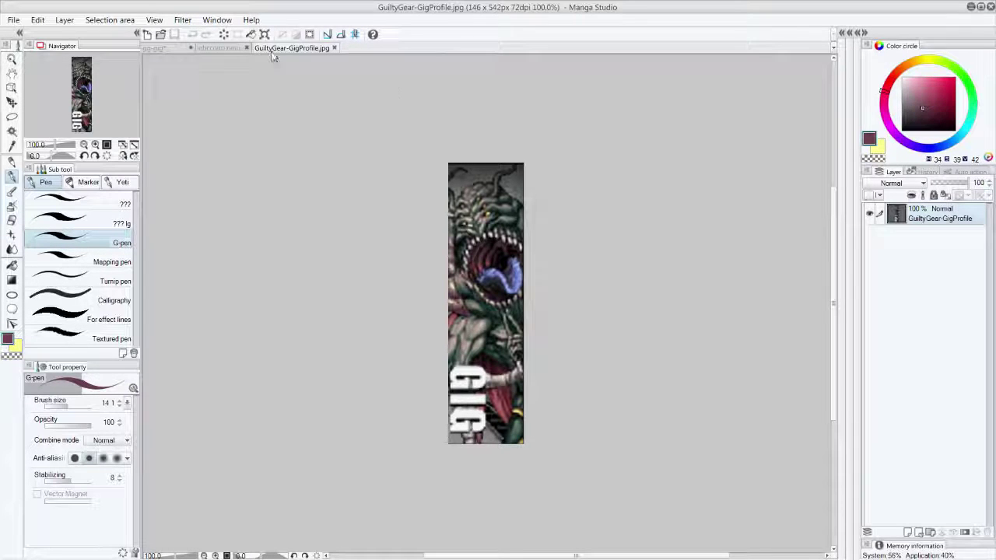
click(176, 46)
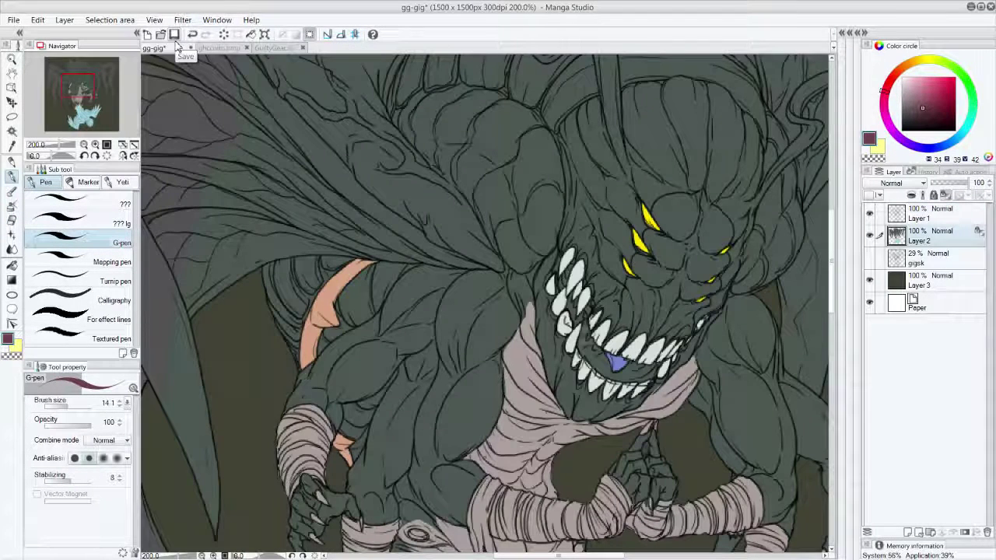
Paint the mouth interior between the creature's upper and lower teeth dark maroon, from the jaw corner to the front.
mouse_move(584, 338)
mouse_down()
mouse_move(585, 321)
mouse_move(603, 361)
mouse_move(584, 354)
mouse_move(562, 282)
mouse_up()
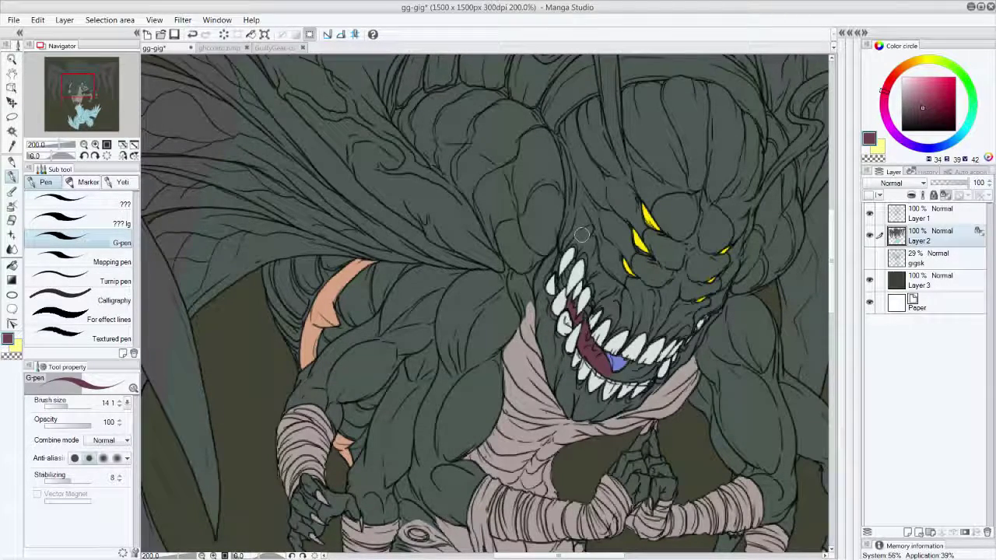
mouse_move(565, 278)
mouse_down()
mouse_move(569, 263)
mouse_move(557, 268)
mouse_move(559, 258)
mouse_up()
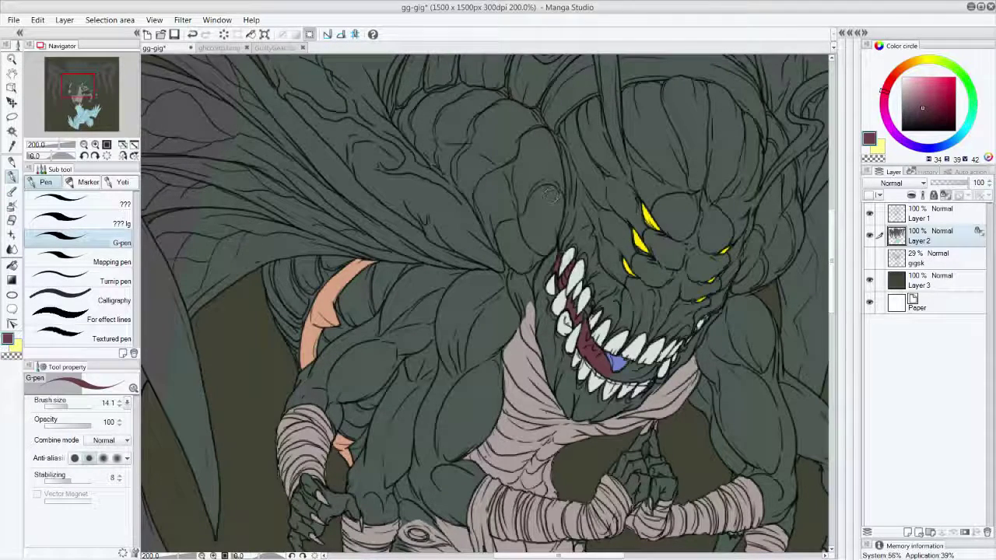
alt+click(560, 259)
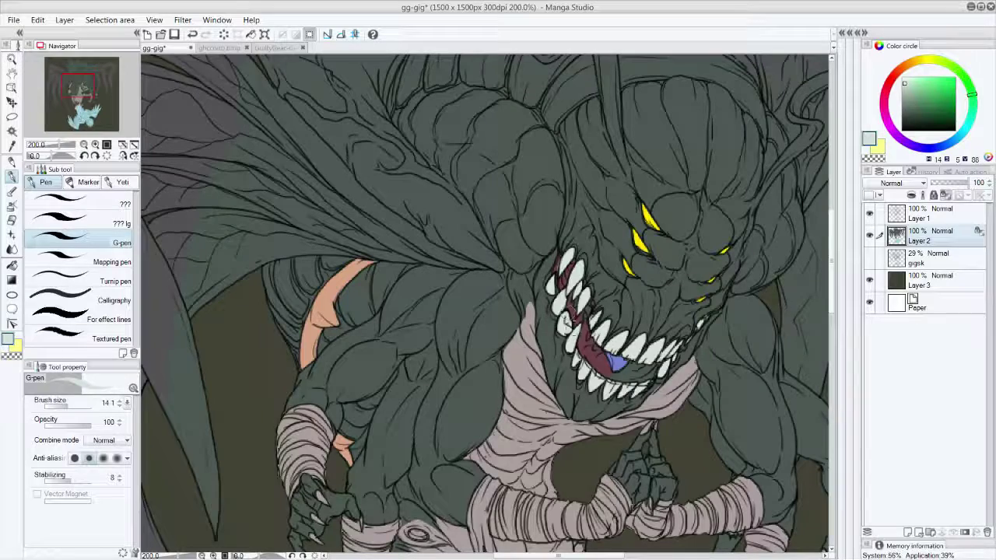
alt+click(575, 302)
alt+click(574, 296)
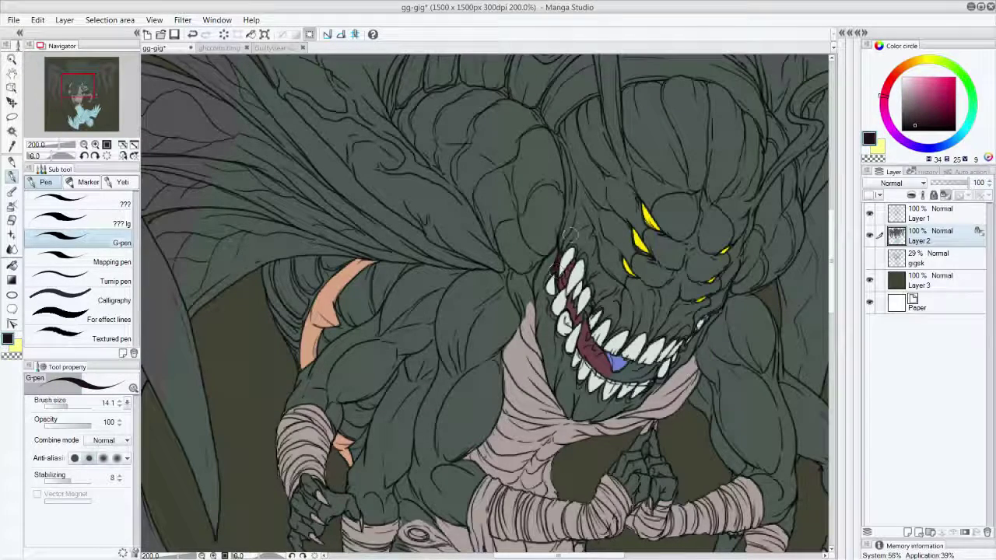
alt+click(555, 269)
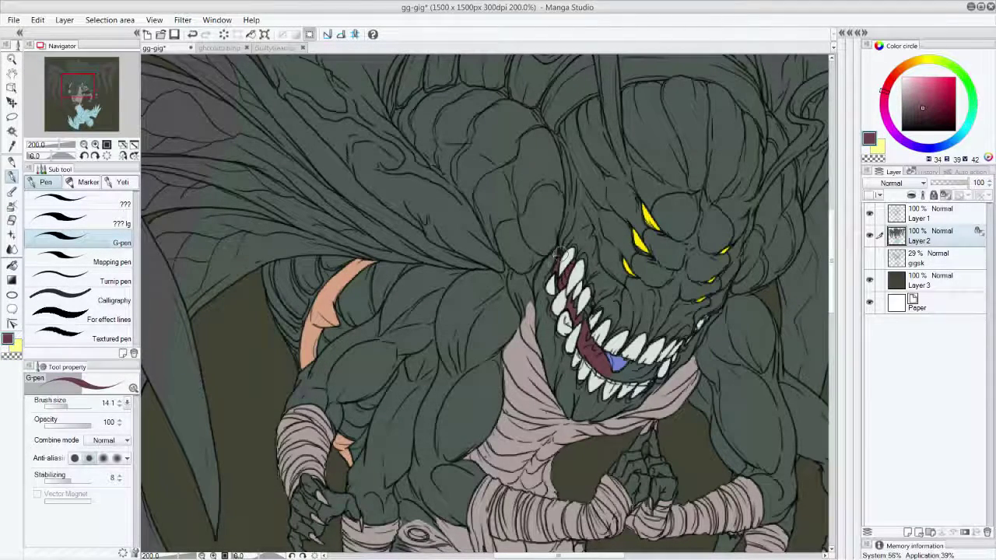
mouse_move(634, 369)
mouse_down()
mouse_move(652, 375)
mouse_move(619, 375)
mouse_up()
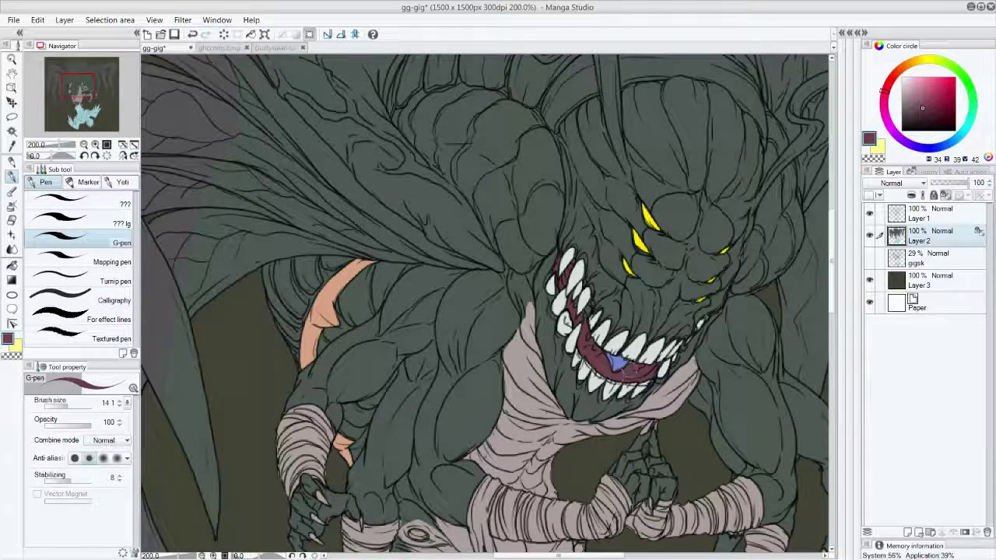
Resample the tongue's blue, extend the tongue back between the teeth toward the jaw corner, and pick up the maroon again.
alt+click(615, 361)
drag(614, 360, 622, 363)
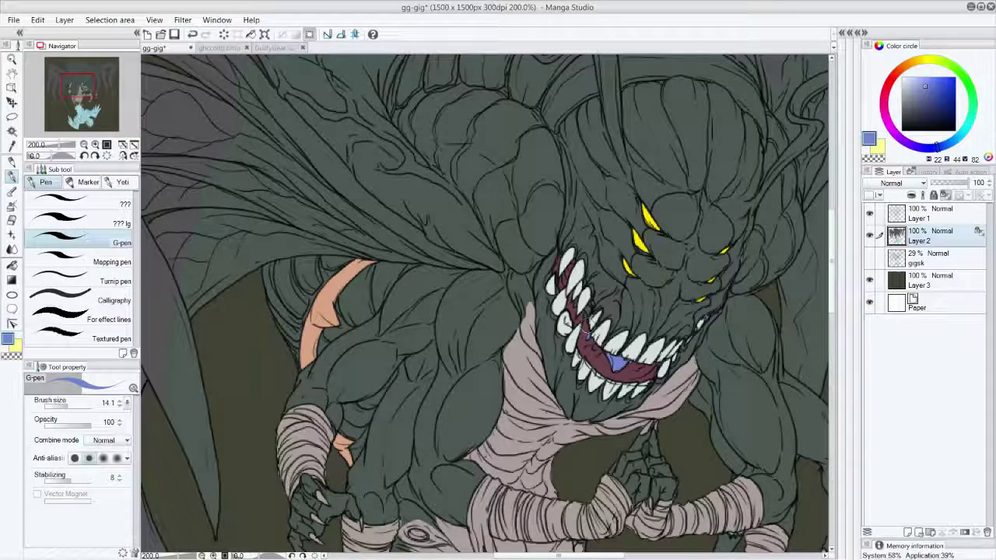
mouse_move(589, 324)
mouse_down()
mouse_move(587, 335)
mouse_move(582, 299)
mouse_up()
alt+click(584, 299)
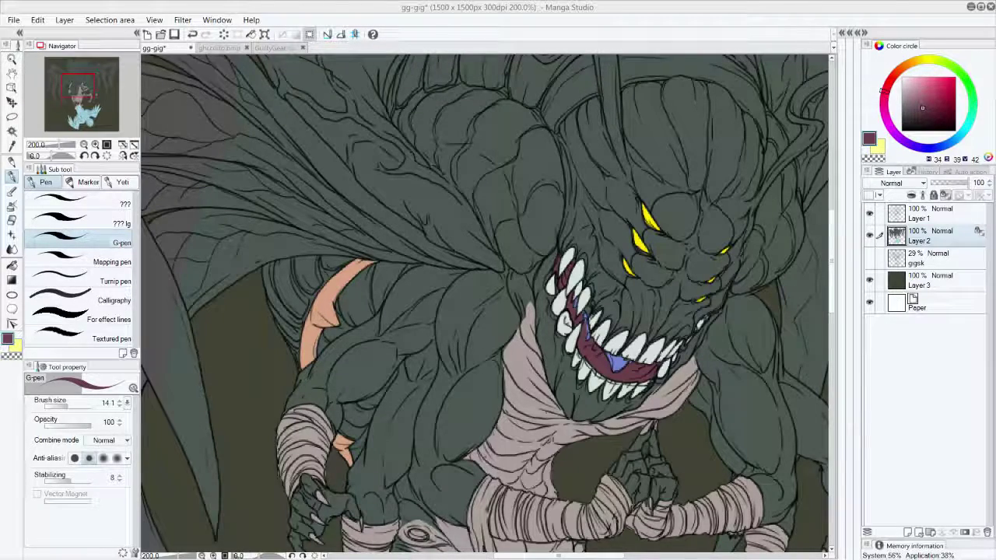
Sample the red-orange of the hanging figure's hair from ghccoitp.bmp and return to gg-gig.
scroll(833, 286, up, 5)
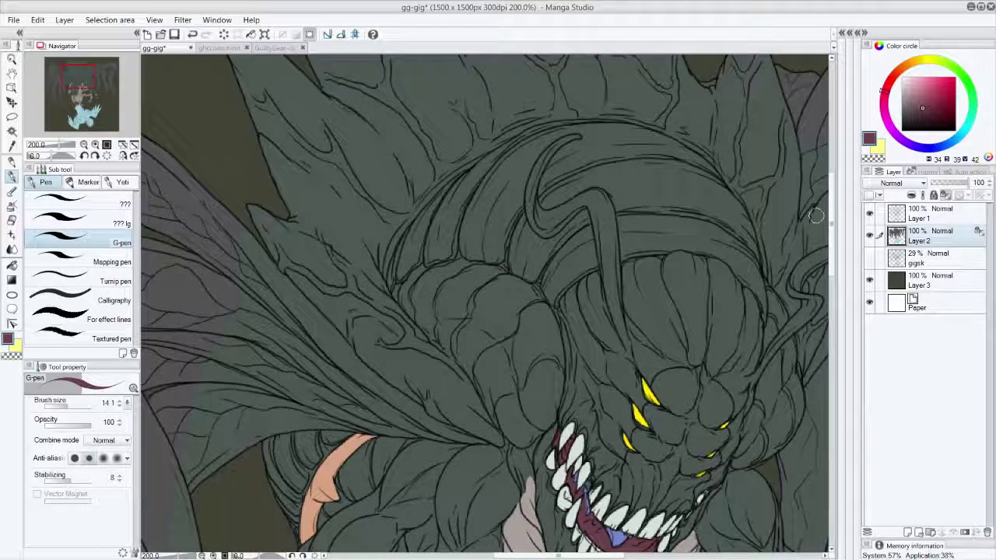
click(279, 48)
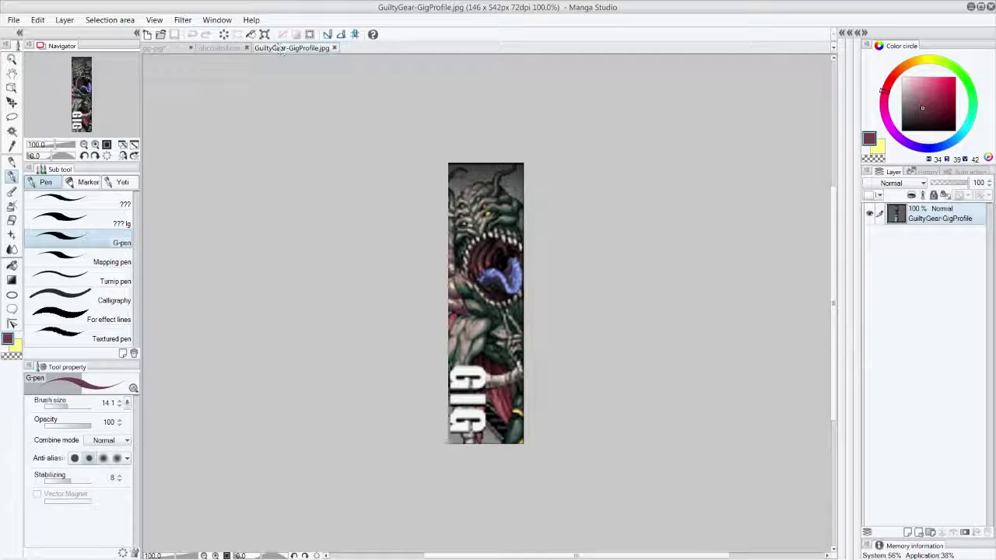
click(220, 47)
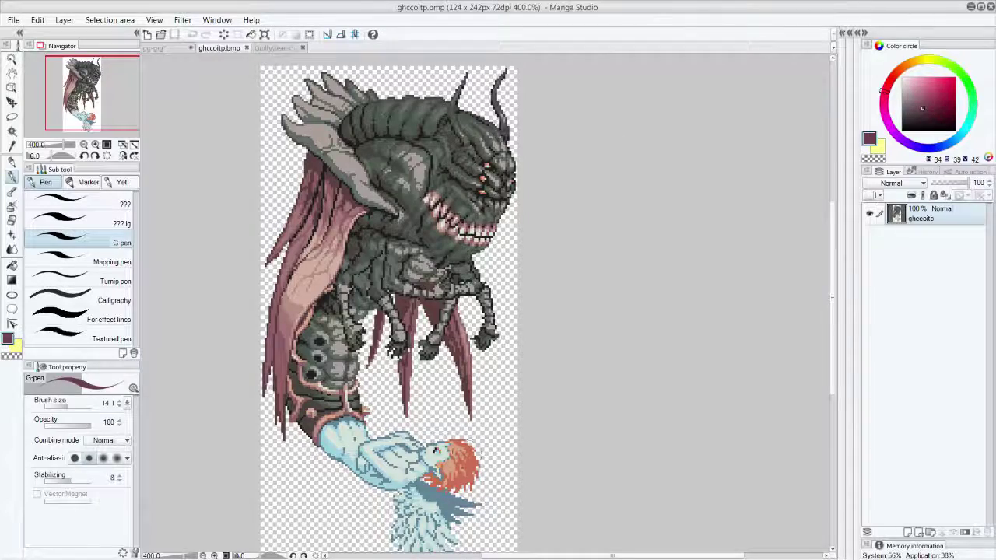
alt+click(479, 458)
click(184, 47)
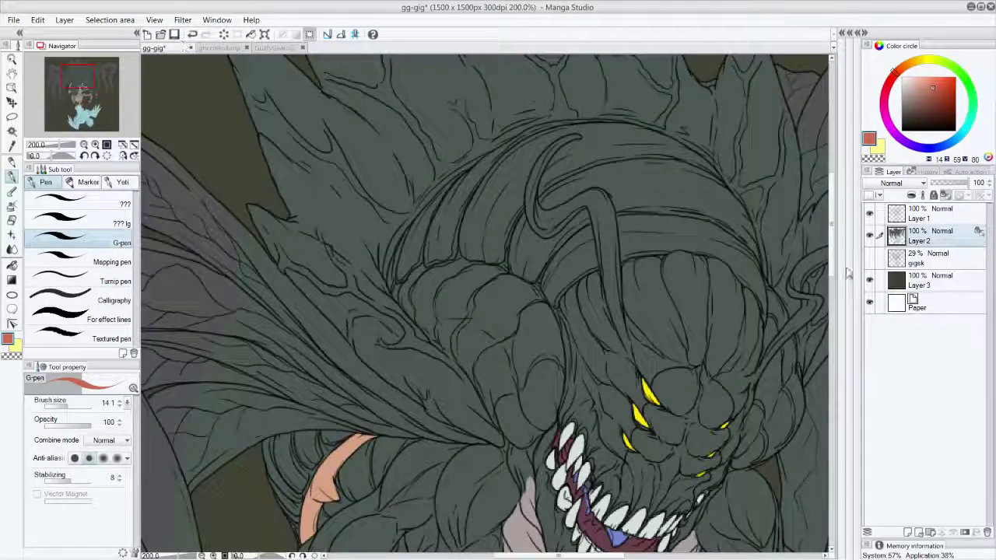
Paint the winged figure's hair red-orange, filling the fringe, the locks around the ear and all strands to their tips.
drag(831, 274, 832, 456)
mouse_move(758, 366)
mouse_down()
mouse_move(756, 358)
mouse_move(770, 381)
mouse_move(763, 342)
mouse_move(798, 347)
mouse_up()
mouse_move(723, 330)
mouse_down()
mouse_move(743, 360)
mouse_move(758, 358)
mouse_move(744, 336)
mouse_move(785, 348)
mouse_move(734, 355)
mouse_move(722, 388)
mouse_up()
drag(648, 357, 667, 446)
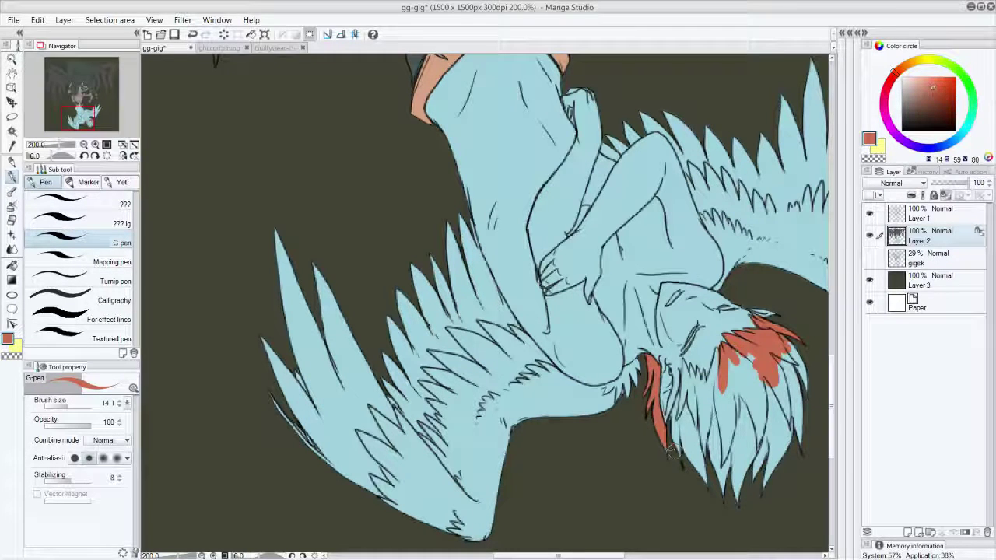
mouse_move(678, 357)
mouse_down()
mouse_move(688, 385)
mouse_move(674, 436)
mouse_up()
mouse_move(669, 395)
mouse_down()
mouse_move(678, 460)
mouse_move(681, 416)
mouse_move(704, 484)
mouse_up()
drag(700, 424, 709, 474)
drag(688, 365, 696, 409)
drag(697, 368, 699, 403)
drag(700, 368, 709, 404)
mouse_move(711, 347)
mouse_down()
mouse_move(721, 377)
mouse_move(722, 359)
mouse_move(710, 464)
mouse_up()
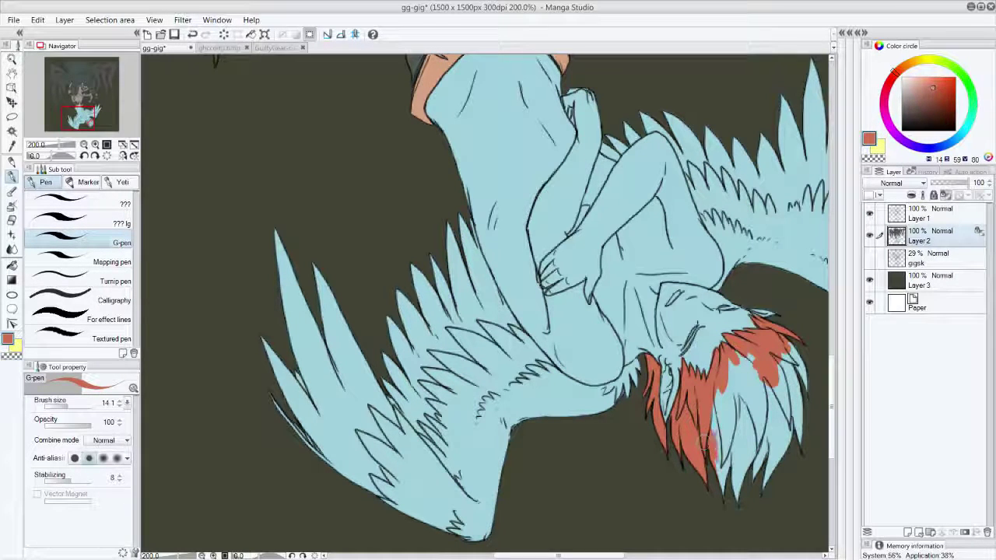
drag(712, 415, 723, 498)
mouse_move(734, 444)
mouse_down()
mouse_move(746, 483)
mouse_move(759, 490)
mouse_up()
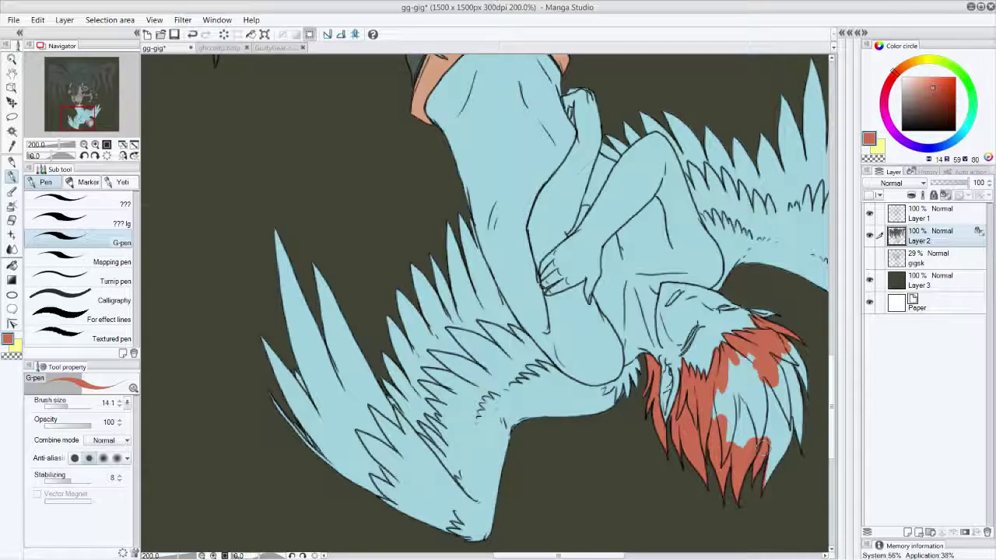
drag(764, 433, 774, 480)
drag(780, 403, 785, 474)
mouse_move(797, 408)
mouse_down()
mouse_move(805, 449)
mouse_move(802, 438)
mouse_up()
mouse_move(787, 342)
mouse_down()
mouse_move(810, 408)
mouse_move(783, 424)
mouse_up()
drag(778, 386, 751, 435)
drag(717, 391, 722, 424)
mouse_move(733, 352)
mouse_down()
mouse_move(716, 420)
mouse_move(747, 446)
mouse_up()
drag(760, 379, 754, 444)
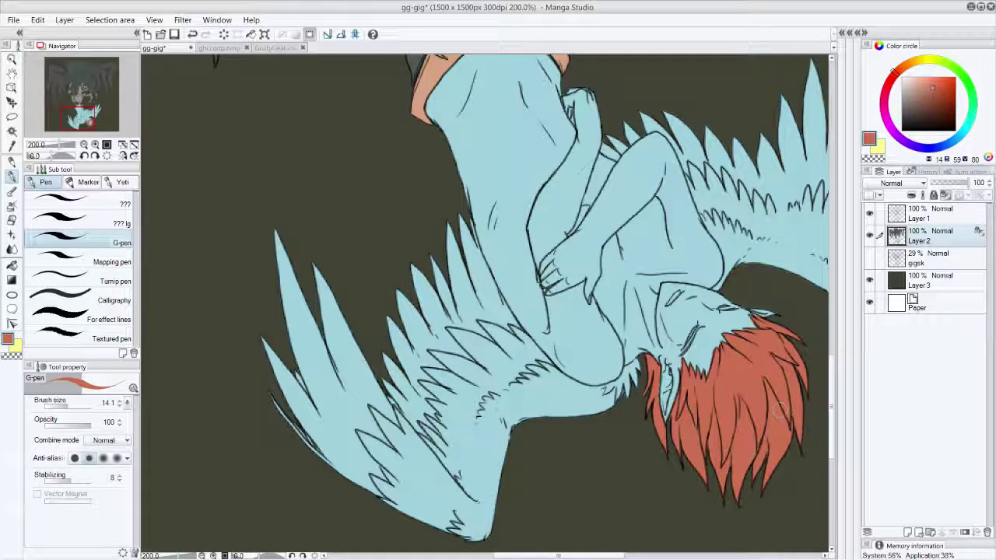
Clean up the hairline between the figure's forehead and fringe, alternating sampled light blue and red-orange.
alt+click(706, 355)
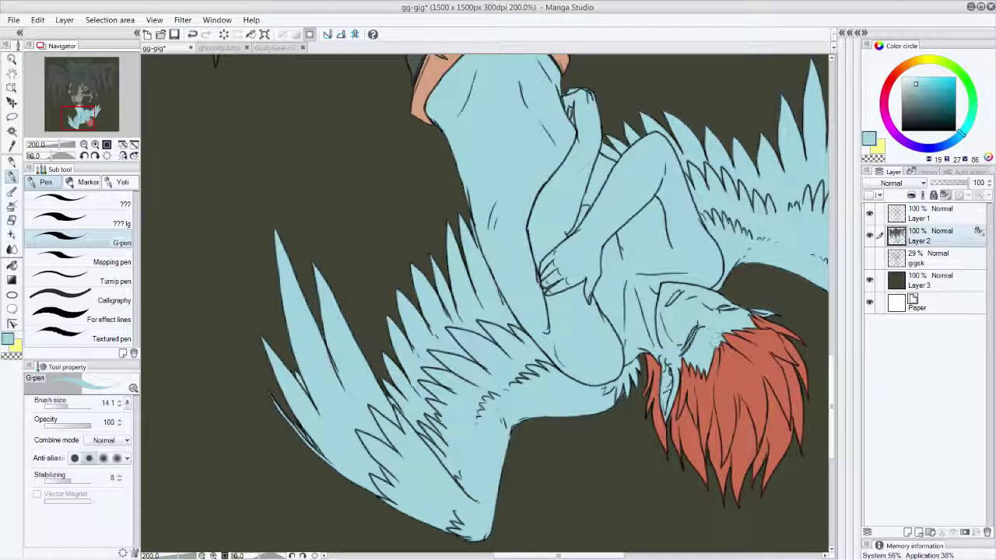
alt+click(738, 347)
drag(732, 347, 714, 359)
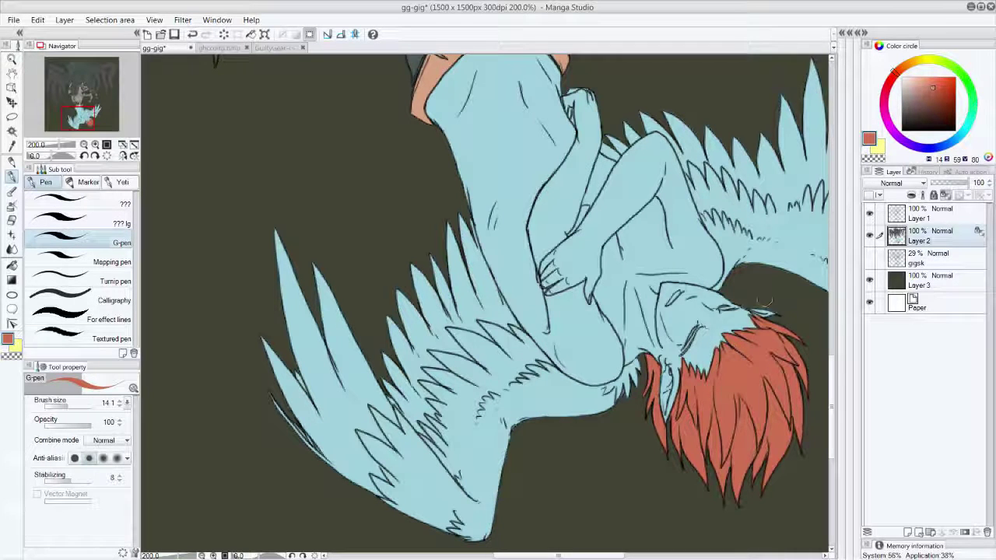
drag(757, 316, 753, 316)
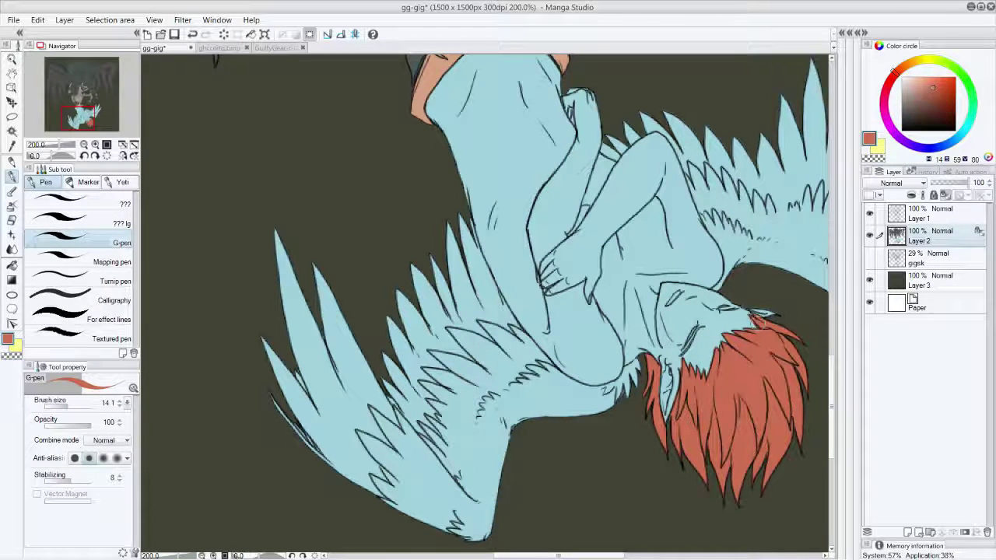
alt+click(742, 325)
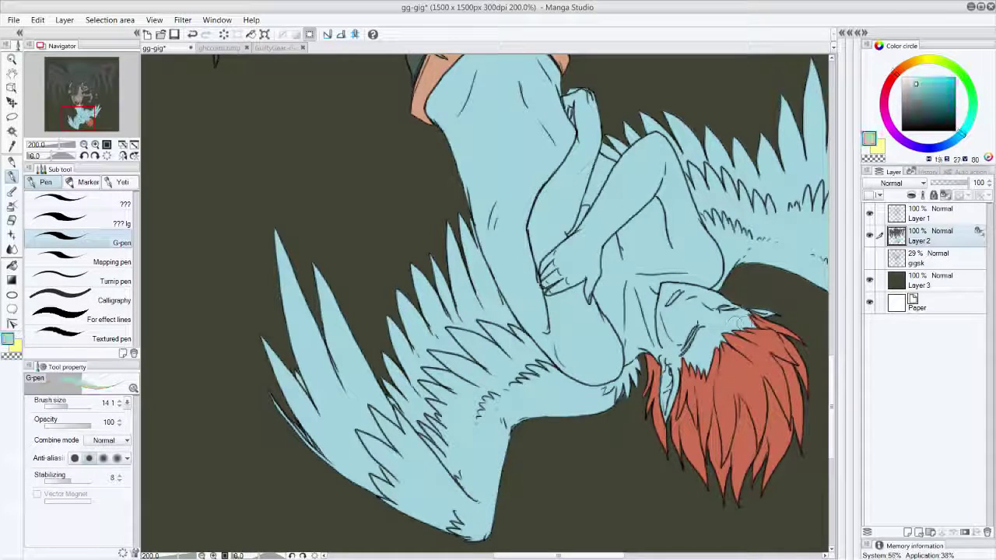
alt+click(749, 330)
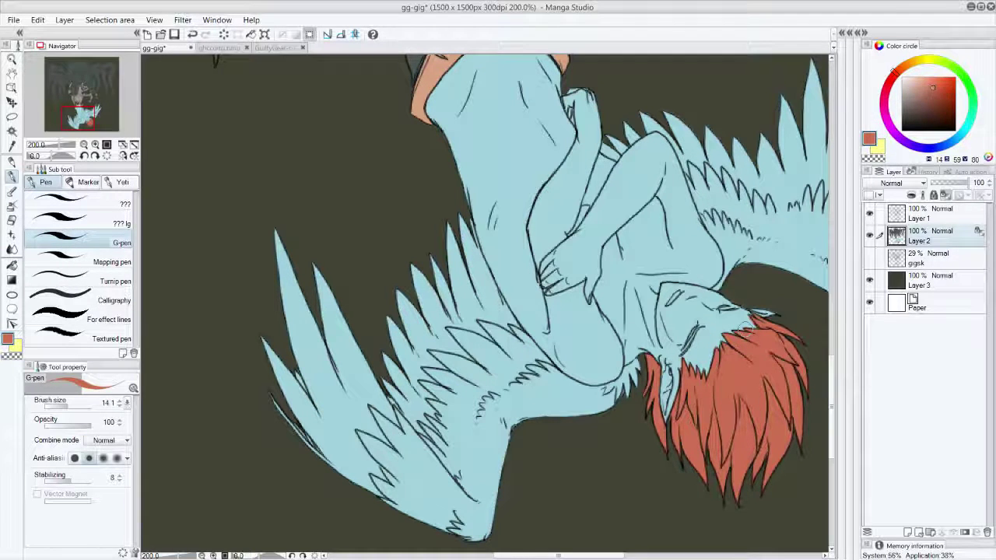
alt+click(742, 323)
alt+click(746, 330)
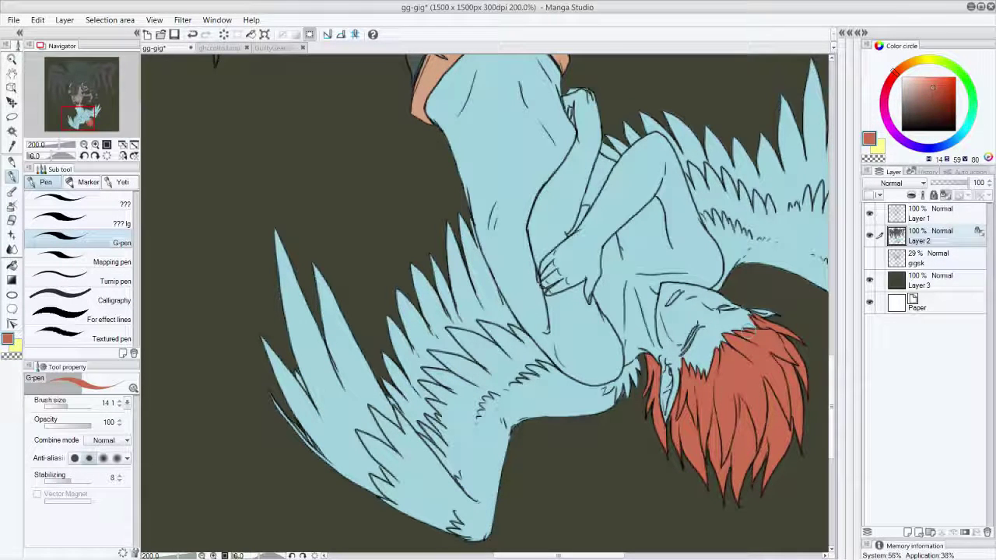
Sample the skin's light blue and touch up the figure's face around the upper eye.
alt+click(674, 310)
alt+click(679, 362)
drag(721, 313, 730, 309)
alt+click(731, 308)
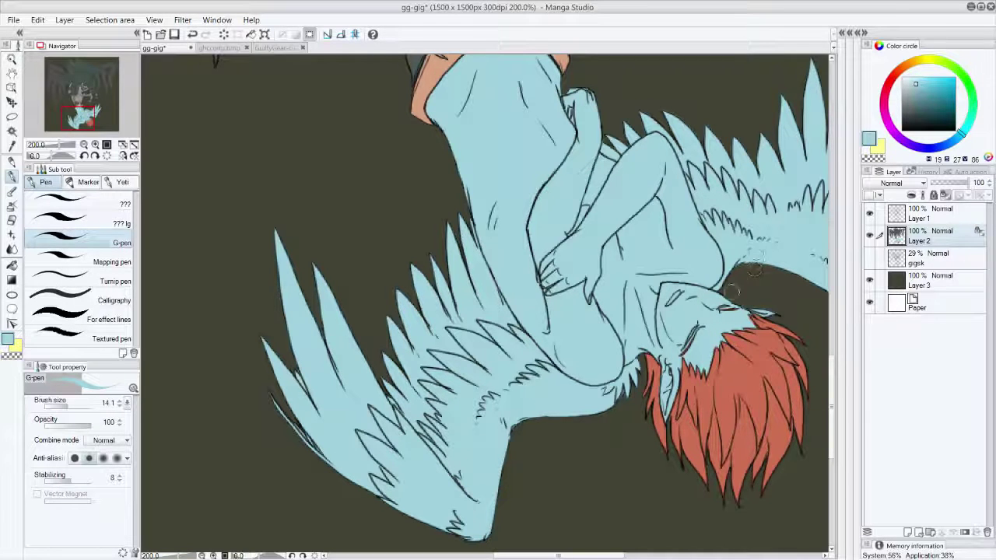
drag(720, 311, 735, 306)
Sample the pale off-white of the winged figure from ghccoitp.bmp and return to gg-gig.
mouse_move(87, 123)
mouse_down()
mouse_move(85, 109)
mouse_move(87, 119)
mouse_up()
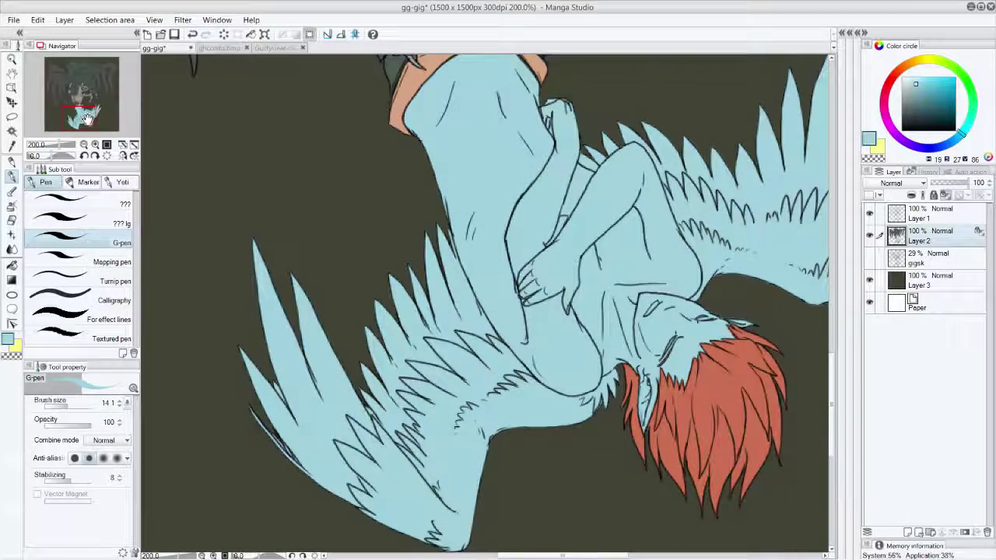
click(285, 48)
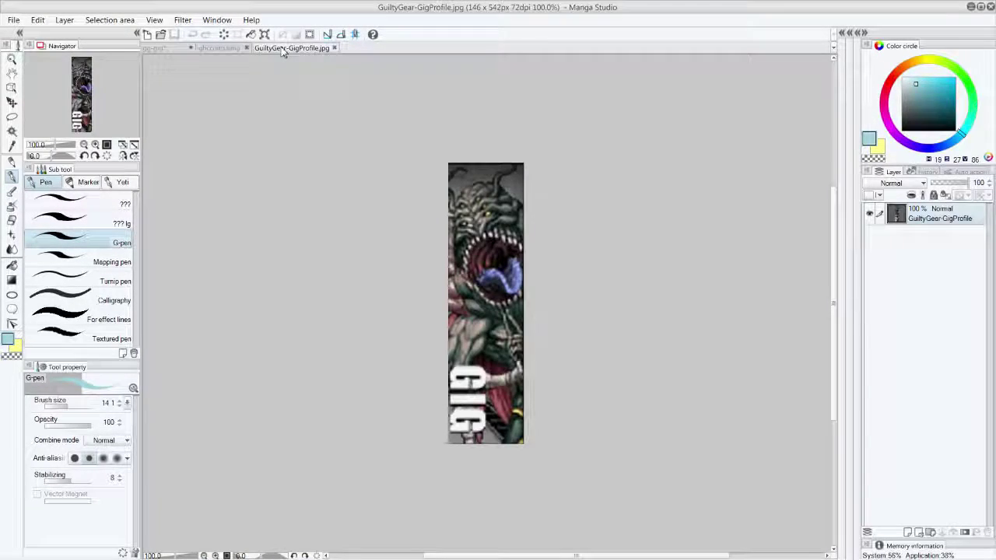
click(222, 48)
alt+click(405, 470)
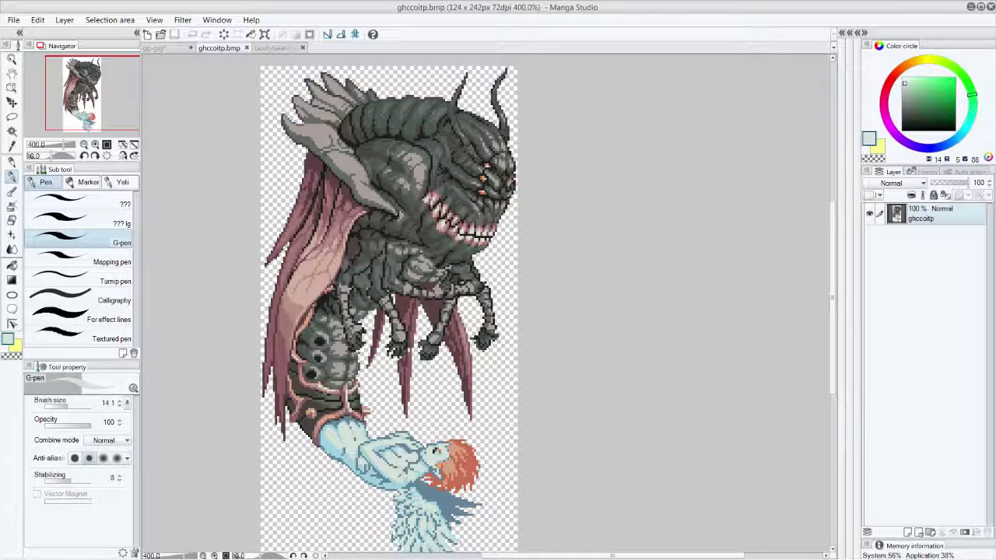
click(165, 48)
Paint pale off-white along the inner edge of the wing behind the figure's bent arm and shoulder.
mouse_move(589, 157)
mouse_down()
mouse_move(580, 164)
mouse_move(648, 123)
mouse_up()
mouse_move(658, 175)
mouse_down()
mouse_move(653, 142)
mouse_move(666, 155)
mouse_move(658, 160)
mouse_up()
drag(684, 213, 663, 171)
drag(694, 243, 684, 225)
mouse_move(710, 261)
mouse_down()
mouse_move(690, 233)
mouse_move(698, 241)
mouse_up()
drag(696, 299, 706, 256)
Paint the other wing's inner edge, the feathers by the neck and the first long feathers beside the body pale off-white.
drag(616, 389, 609, 371)
mouse_move(612, 406)
mouse_down()
mouse_move(599, 389)
mouse_move(596, 412)
mouse_move(585, 412)
mouse_up()
drag(438, 228, 430, 211)
drag(468, 271, 435, 221)
drag(466, 289, 451, 261)
drag(476, 316, 452, 274)
drag(482, 322, 459, 279)
drag(495, 343, 465, 300)
drag(515, 372, 501, 347)
drag(541, 392, 513, 350)
mouse_move(565, 407)
mouse_down()
mouse_move(531, 379)
mouse_move(544, 392)
mouse_up()
drag(603, 411, 564, 394)
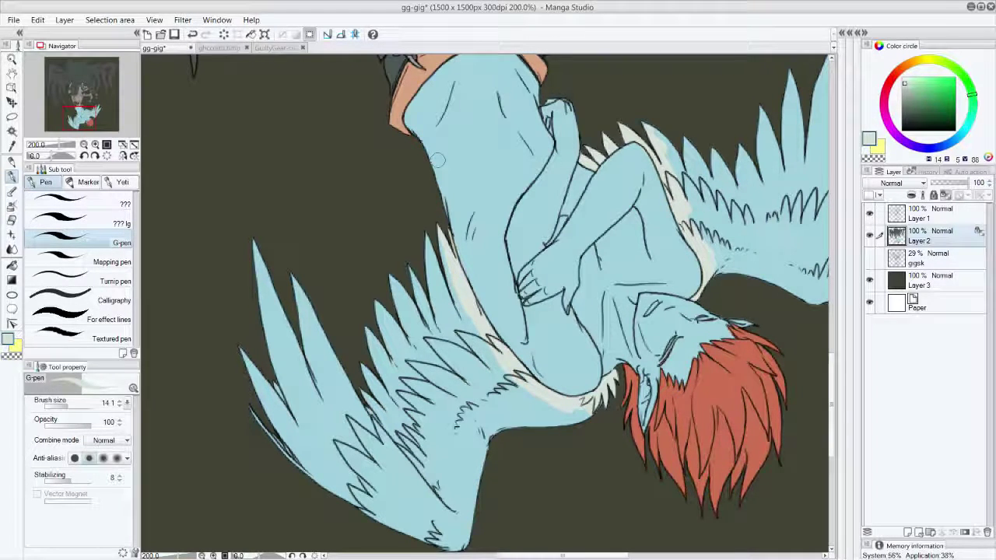
drag(445, 301, 433, 247)
mouse_move(455, 299)
mouse_down()
mouse_move(451, 270)
mouse_move(465, 342)
mouse_move(487, 349)
mouse_move(554, 414)
mouse_move(594, 413)
mouse_move(484, 366)
mouse_up()
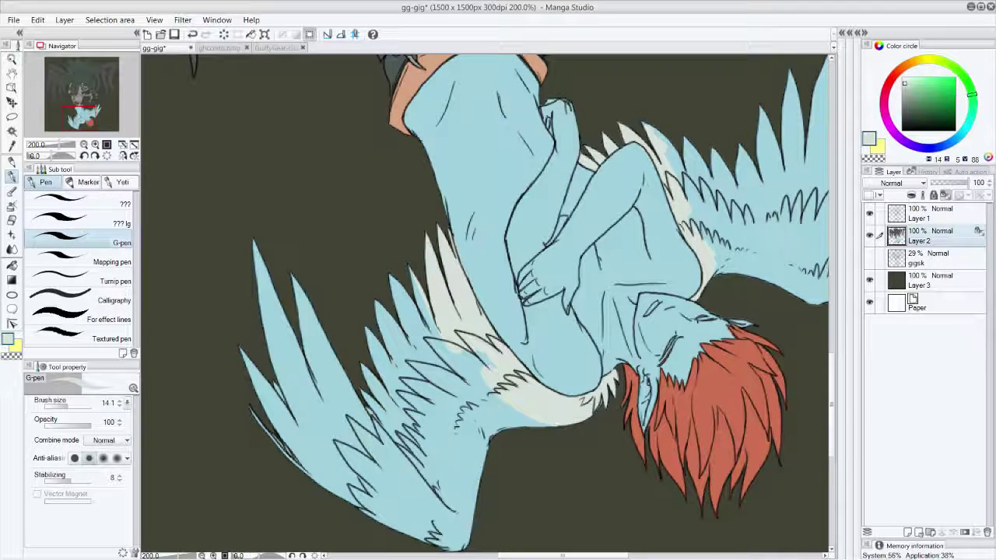
Fill the rest of both wings pale off-white with broad Mapping pen strokes.
click(93, 260)
mouse_move(268, 335)
mouse_down()
mouse_move(282, 400)
mouse_move(440, 493)
mouse_up()
mouse_move(517, 417)
mouse_down()
mouse_move(502, 422)
mouse_move(382, 274)
mouse_move(444, 472)
mouse_up()
drag(95, 115, 106, 109)
mouse_move(498, 361)
mouse_down()
mouse_move(487, 363)
mouse_move(435, 256)
mouse_up()
mouse_move(430, 219)
mouse_down()
mouse_move(467, 257)
mouse_move(536, 288)
mouse_move(568, 436)
mouse_move(655, 268)
mouse_up()
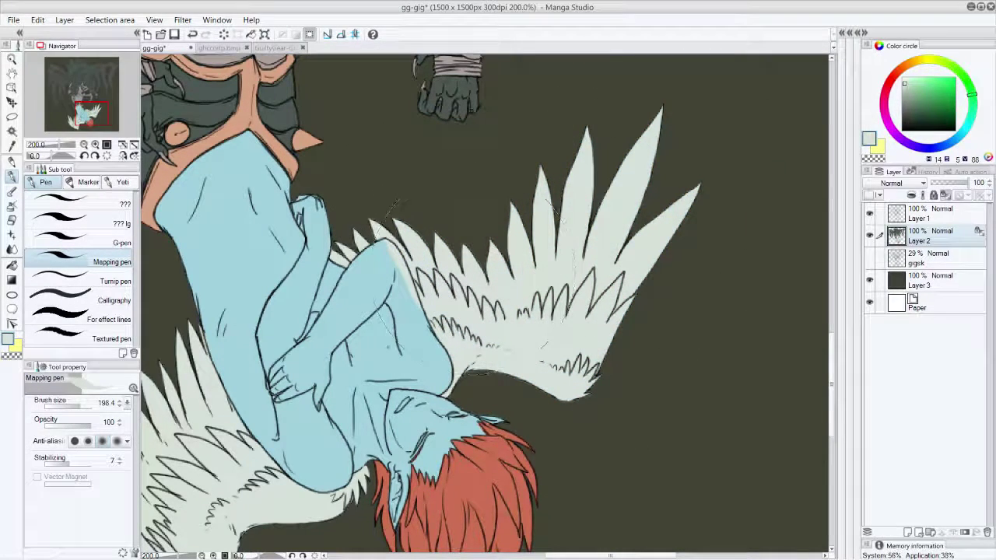
Resample the skin's light blue and repair the edge of the figure's bent arm beside the wing with the G-pen.
alt+click(372, 291)
click(77, 242)
mouse_move(372, 238)
mouse_down()
mouse_move(397, 261)
mouse_move(416, 308)
mouse_up()
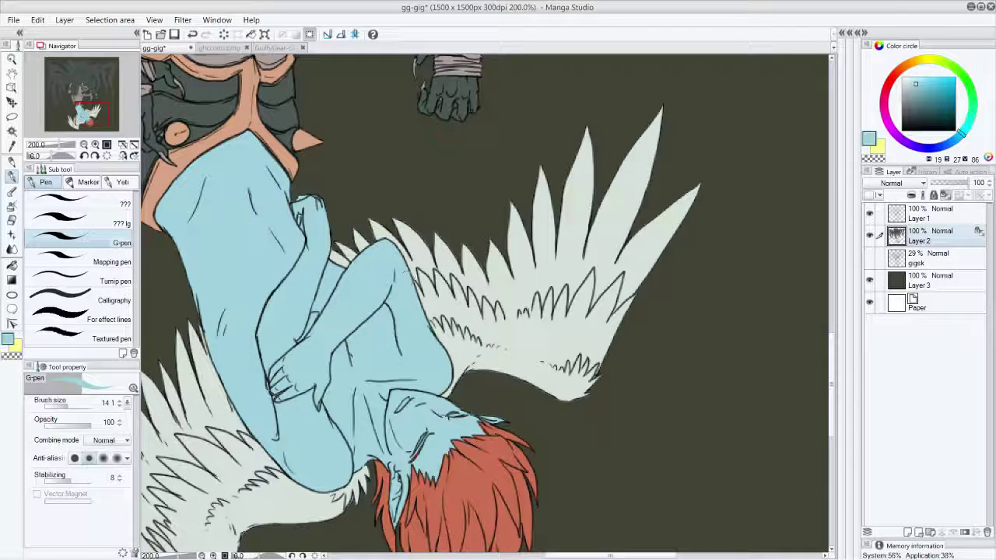
Close GuiltyGear-GigProfile.jpg, sample the slate blue of the wing's shadow from ghccoitp.bmp and return to the waist area in gg-gig.
click(285, 49)
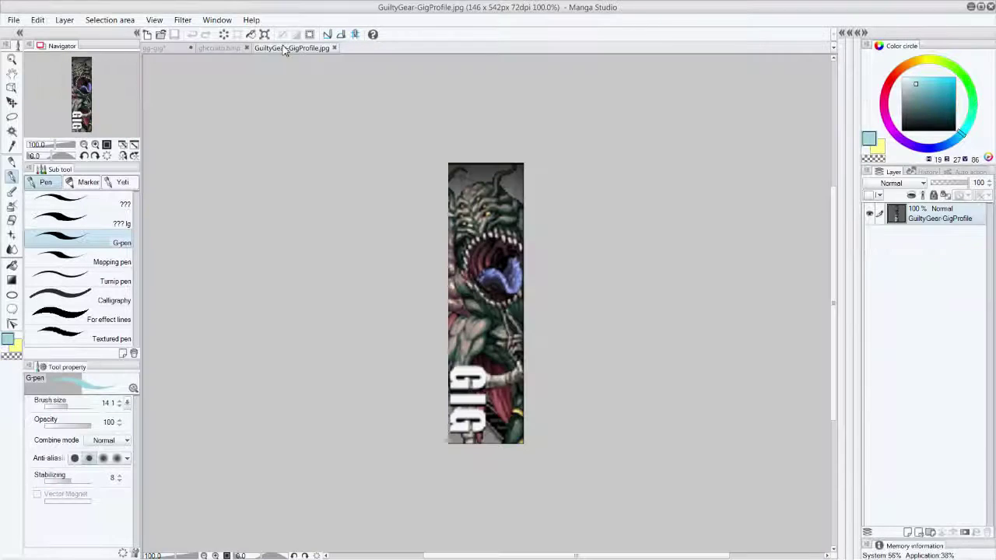
click(335, 49)
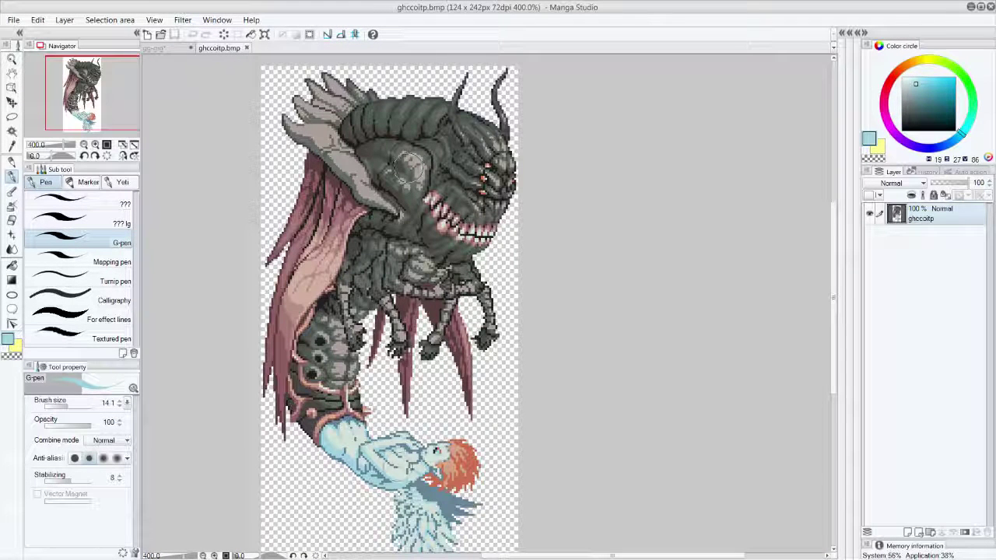
alt+click(409, 468)
alt+click(459, 469)
alt+click(446, 500)
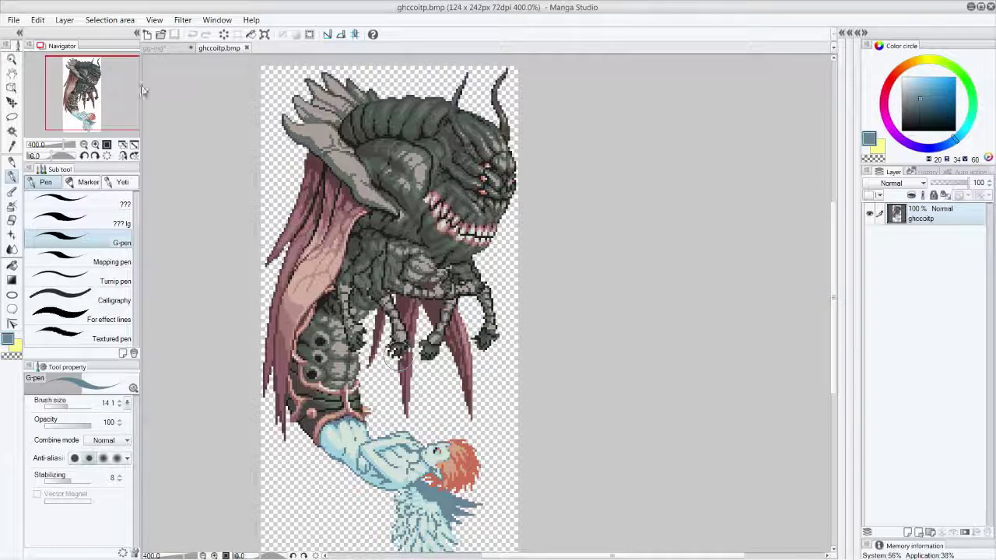
click(156, 48)
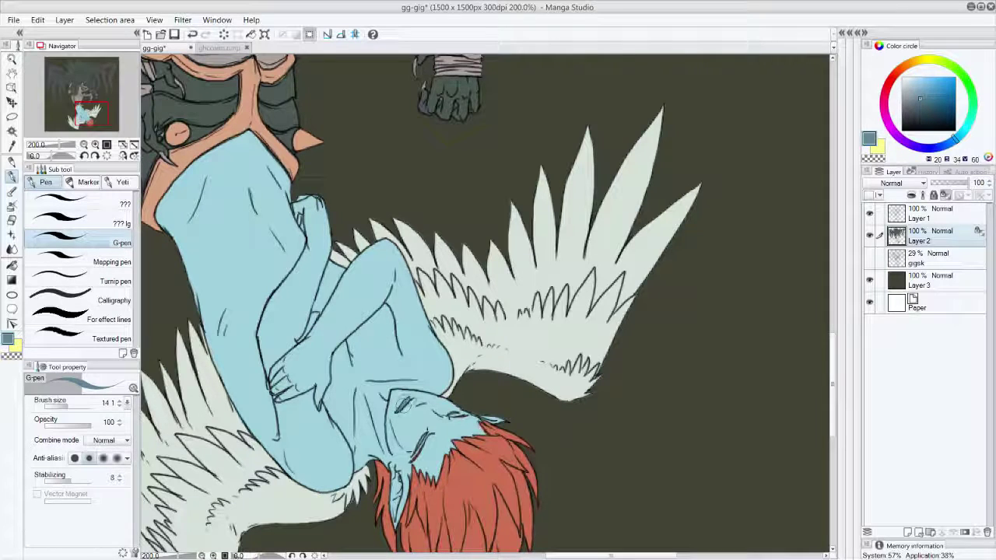
drag(92, 114, 81, 105)
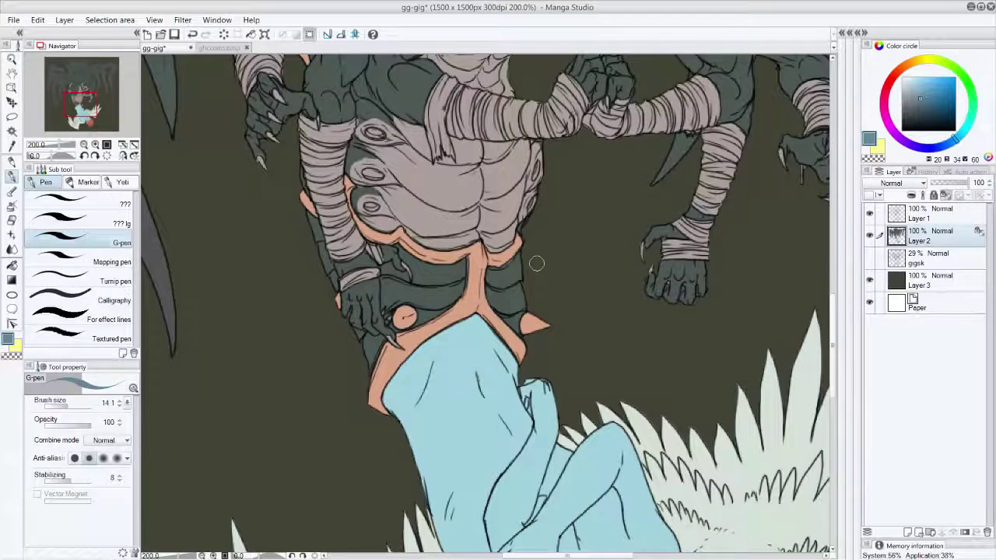
Mix a muted green from the creature's body colour and paint the waist plates beside the orange spike with the G-pen.
alt+click(502, 294)
drag(971, 115, 972, 93)
click(913, 115)
mouse_move(503, 292)
mouse_down()
mouse_move(511, 263)
mouse_move(494, 288)
mouse_move(493, 275)
mouse_move(512, 269)
mouse_move(521, 279)
mouse_move(525, 325)
mouse_move(512, 293)
mouse_up()
click(924, 107)
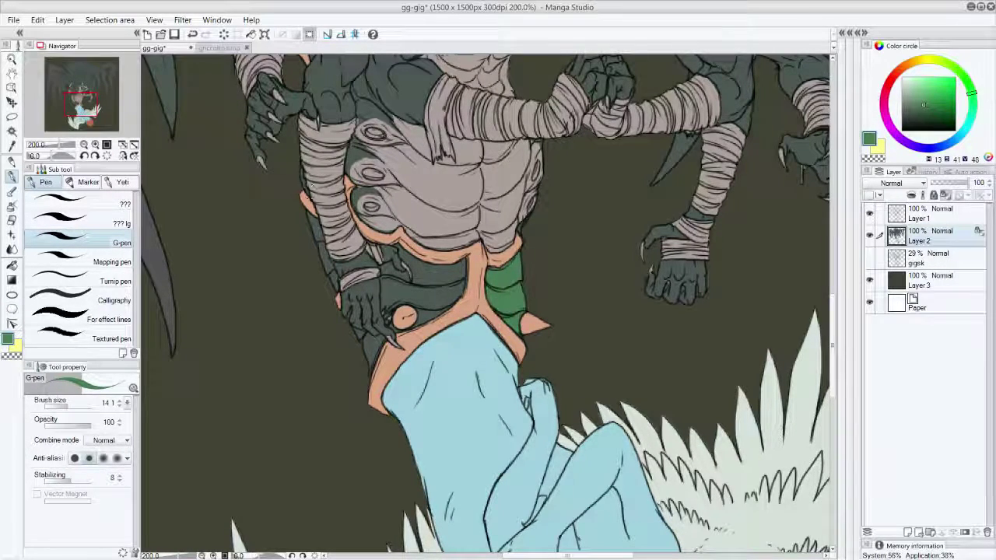
Paint the narrow plates behind the wrapped arm green and recolour the plates beside the spike a darker green.
drag(296, 157, 337, 299)
click(924, 115)
mouse_move(492, 289)
mouse_down()
mouse_move(492, 277)
mouse_move(516, 263)
mouse_move(511, 331)
mouse_move(494, 282)
mouse_move(515, 322)
mouse_move(537, 283)
mouse_up()
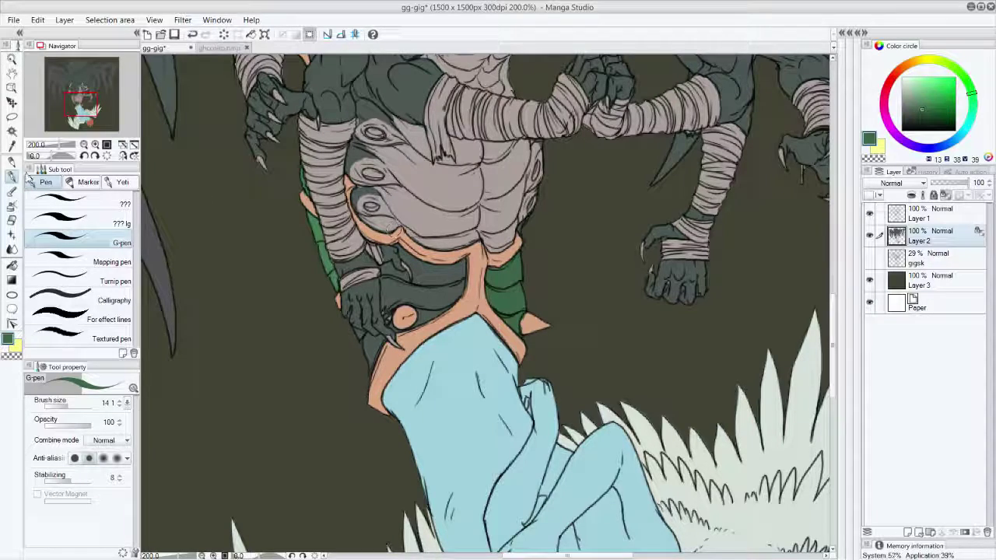
Fill the remaining grey waist plates between the orange trim and the clawed hand with the dark green.
click(11, 265)
click(434, 271)
click(439, 293)
click(398, 268)
click(429, 312)
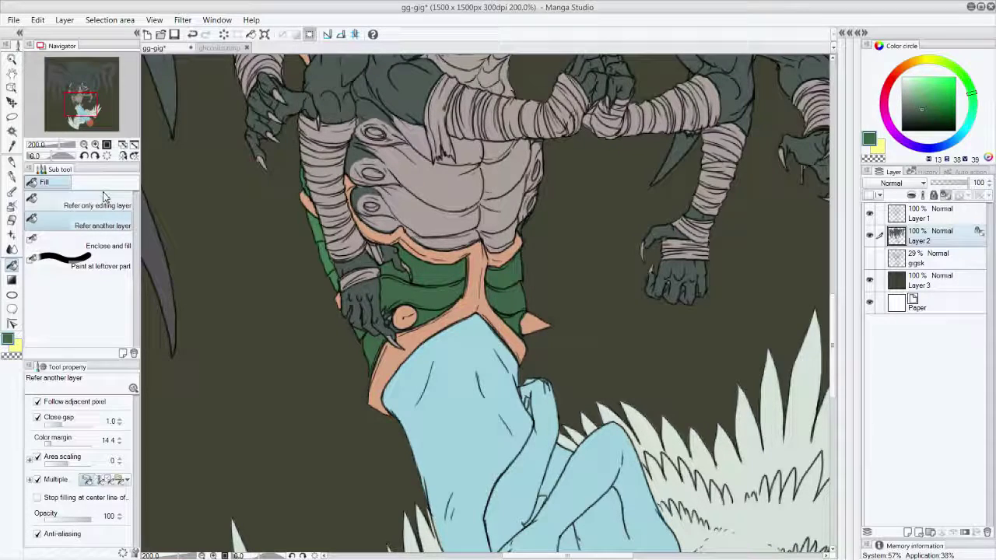
Paint the ribbed back segments beside the orange trim, under the wing membrane, dark green with the G-pen.
click(17, 159)
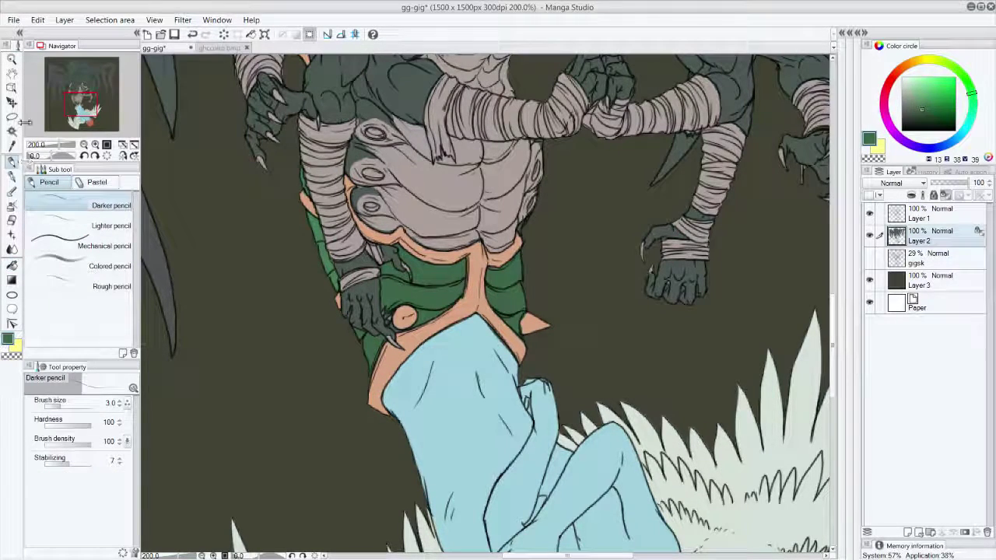
click(11, 175)
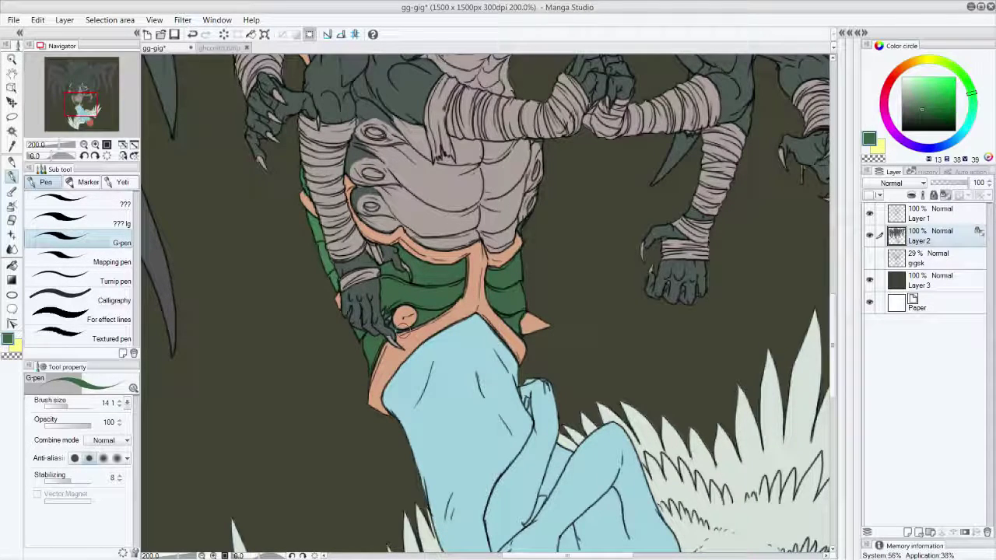
alt+click(403, 318)
alt+click(444, 265)
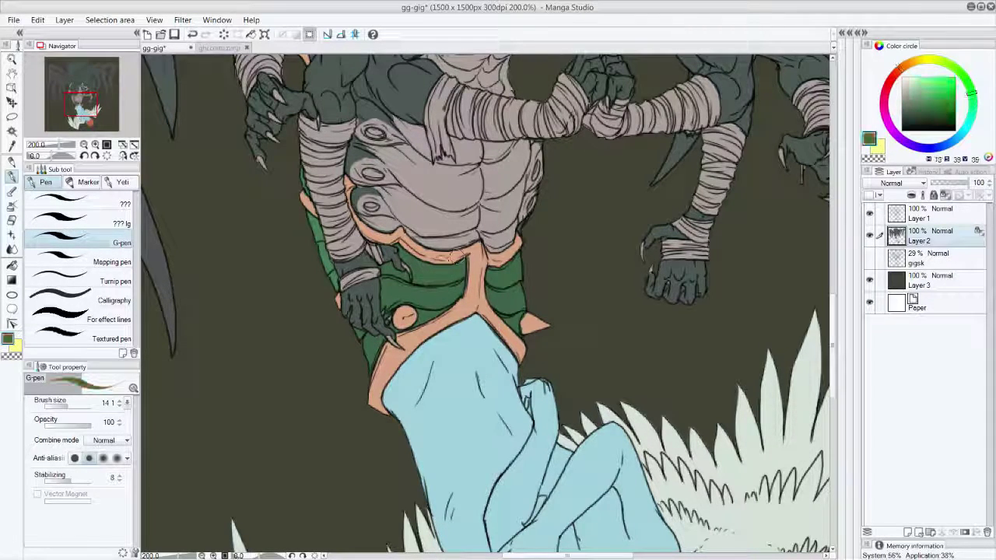
drag(87, 109, 77, 91)
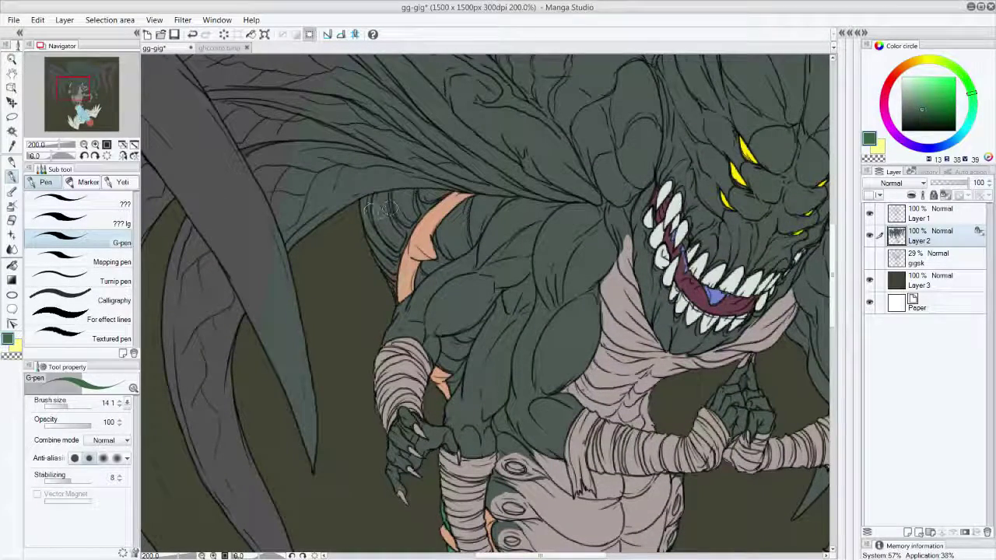
mouse_move(364, 201)
mouse_down()
mouse_move(371, 240)
mouse_move(393, 255)
mouse_move(385, 260)
mouse_move(393, 289)
mouse_up()
mouse_move(426, 198)
mouse_down()
mouse_move(437, 192)
mouse_move(421, 195)
mouse_move(412, 218)
mouse_move(396, 199)
mouse_move(411, 189)
mouse_up()
mouse_move(405, 226)
mouse_down()
mouse_move(384, 221)
mouse_move(385, 204)
mouse_move(406, 187)
mouse_up()
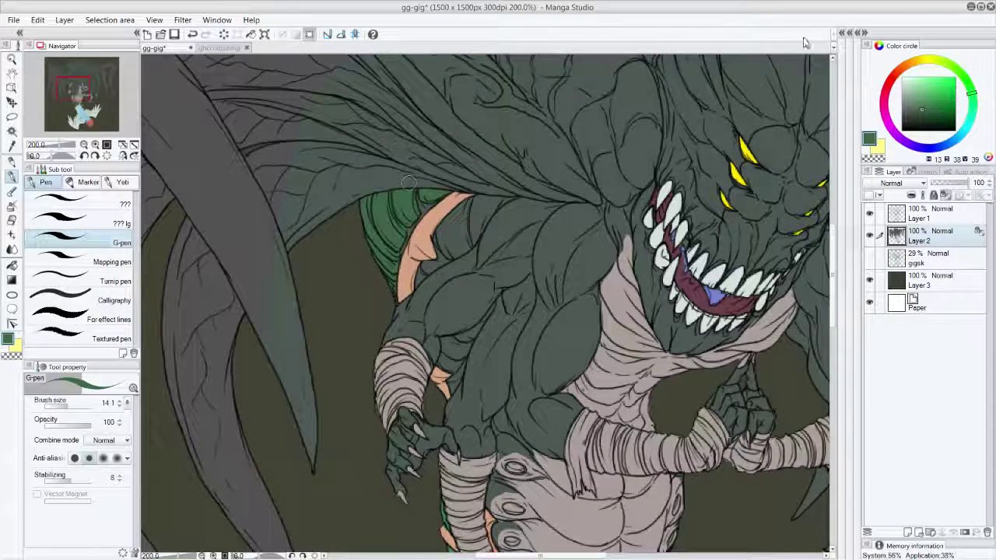
Colour the ridged plates over the crown of the creature's head dark green, leaving the antenna grey, and return to the G-pen.
drag(83, 94, 90, 88)
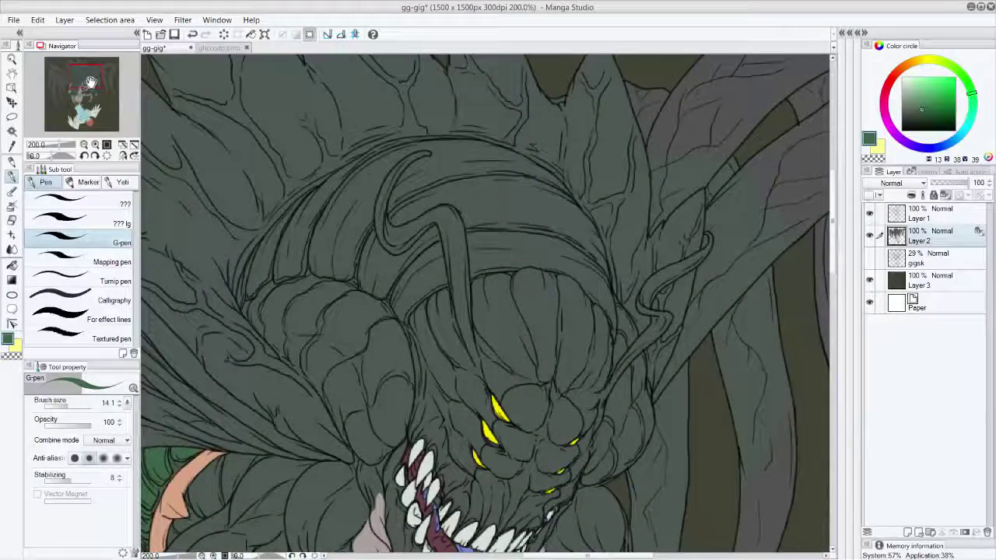
mouse_move(235, 291)
mouse_down()
mouse_move(247, 305)
mouse_move(241, 296)
mouse_move(259, 256)
mouse_move(294, 210)
mouse_up()
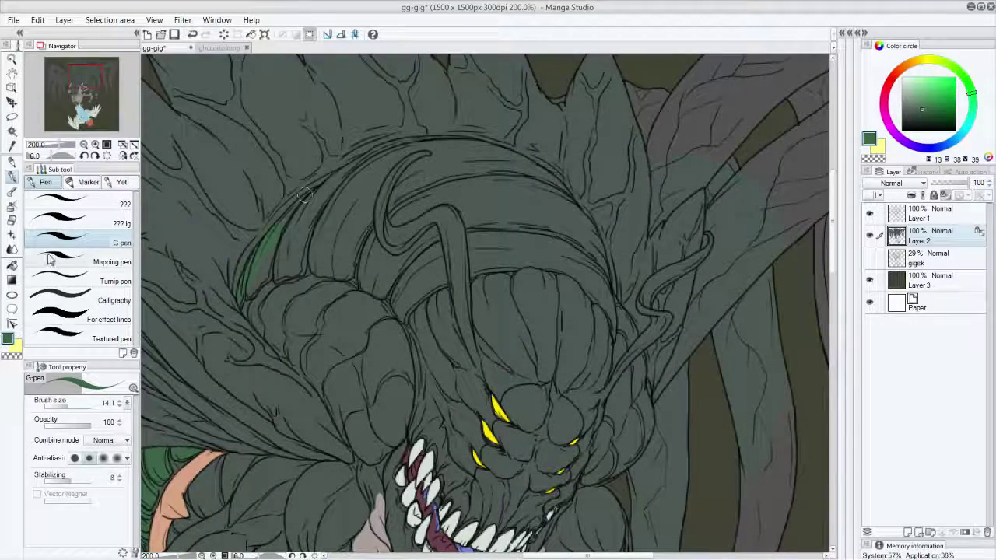
click(12, 266)
click(542, 249)
click(523, 210)
click(460, 149)
click(385, 276)
click(439, 254)
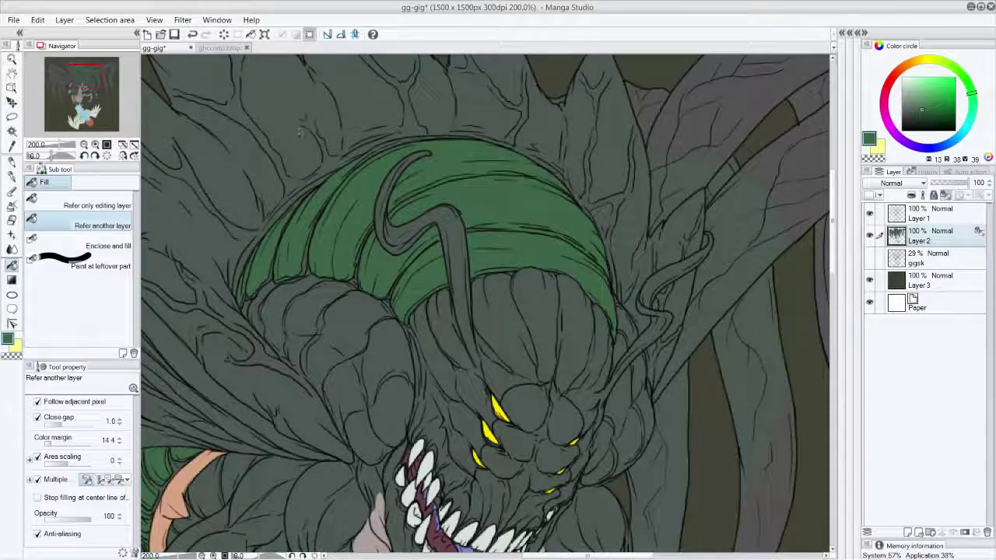
key(p)
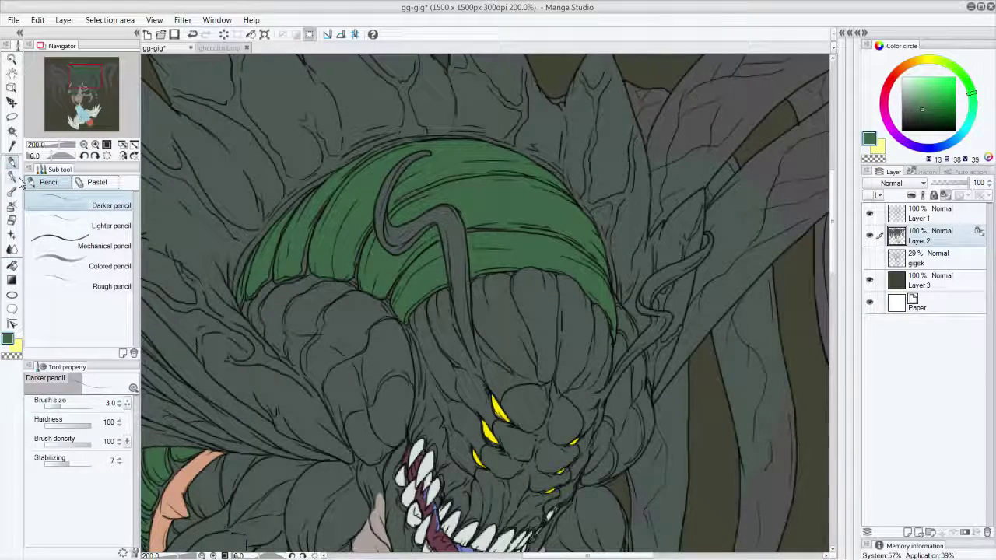
key(p)
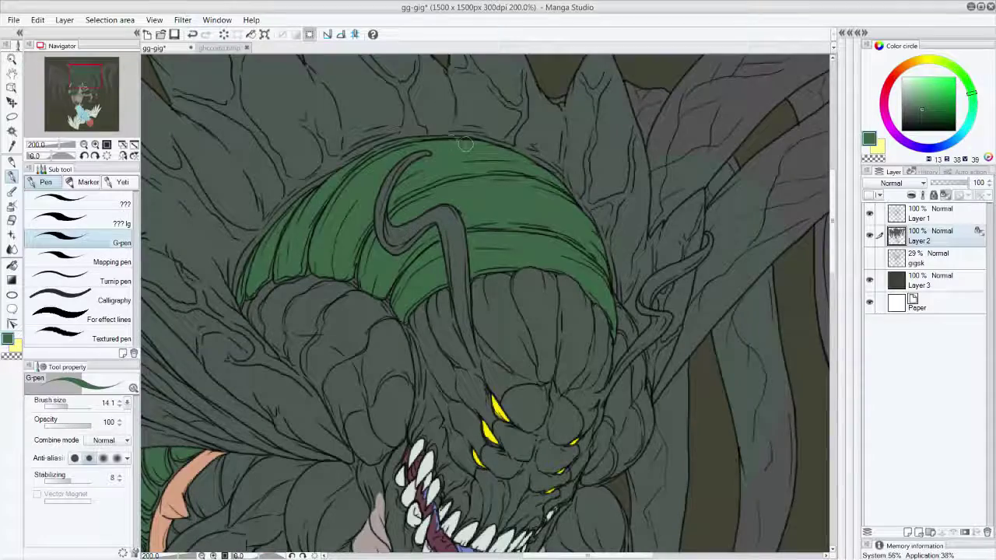
Sample the dusky pink of the creature's gums from ghccoitp.bmp and return to the mouth area in gg-gig.
drag(832, 269, 832, 307)
scroll(832, 311, down, 3)
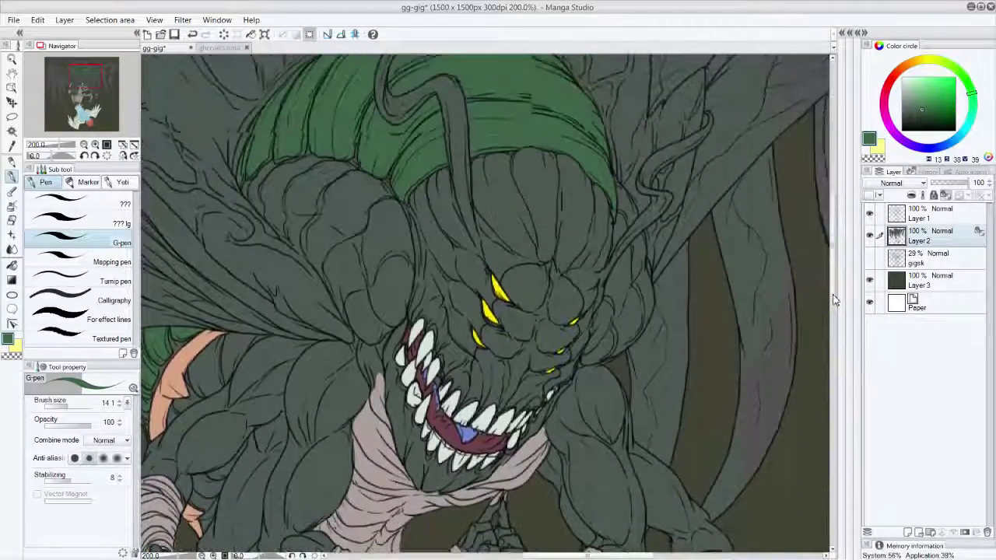
scroll(831, 325, down, 2)
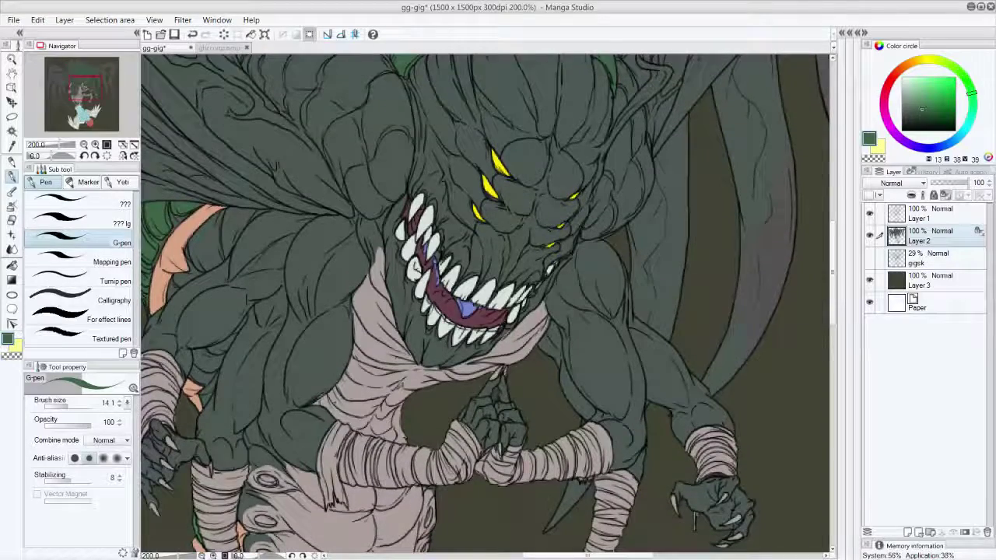
click(217, 48)
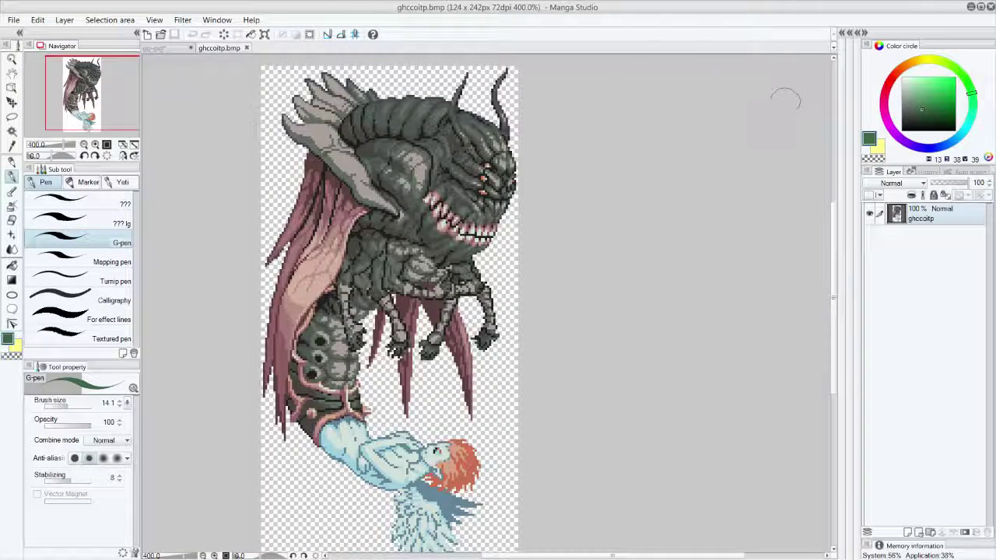
alt+click(467, 216)
alt+click(442, 225)
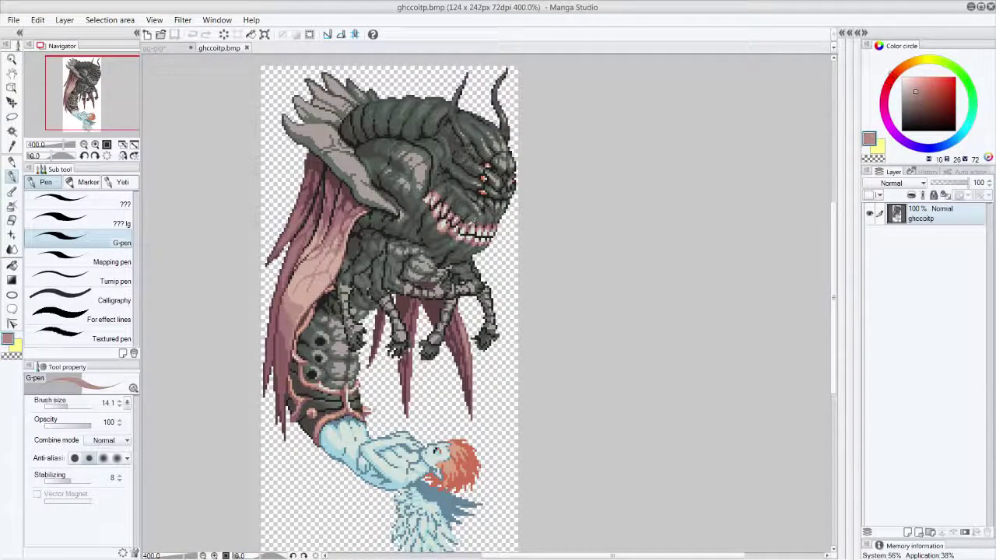
click(176, 49)
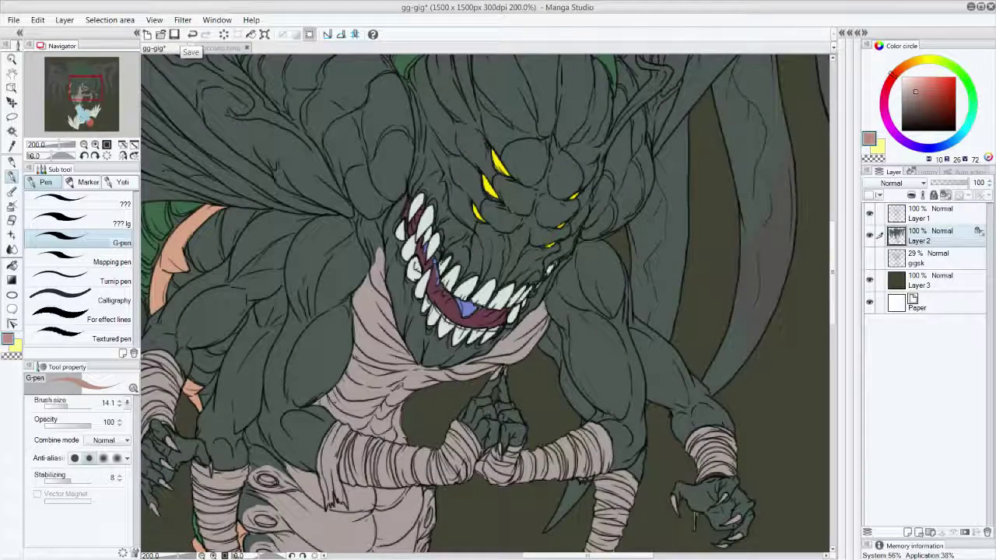
Fill the large teeth at the near corner of the creature's mouth with the dusky gum pink and return to the G-pen.
alt+click(424, 195)
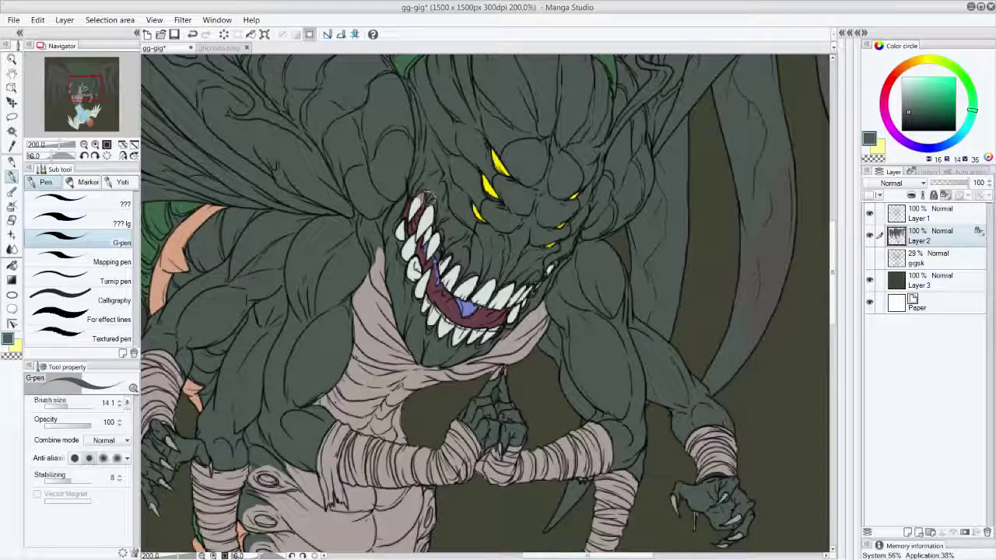
alt+click(420, 196)
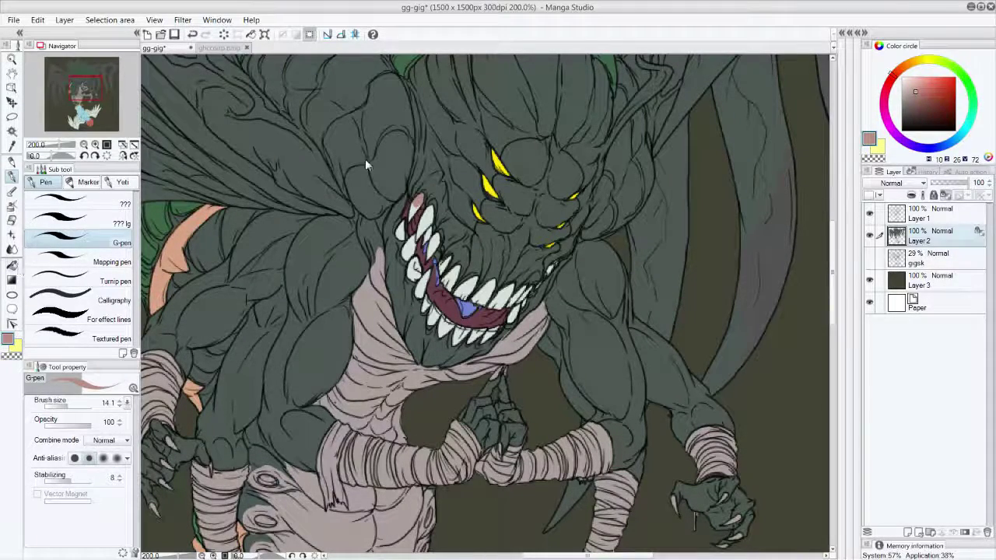
key(g)
click(431, 243)
click(409, 249)
click(400, 230)
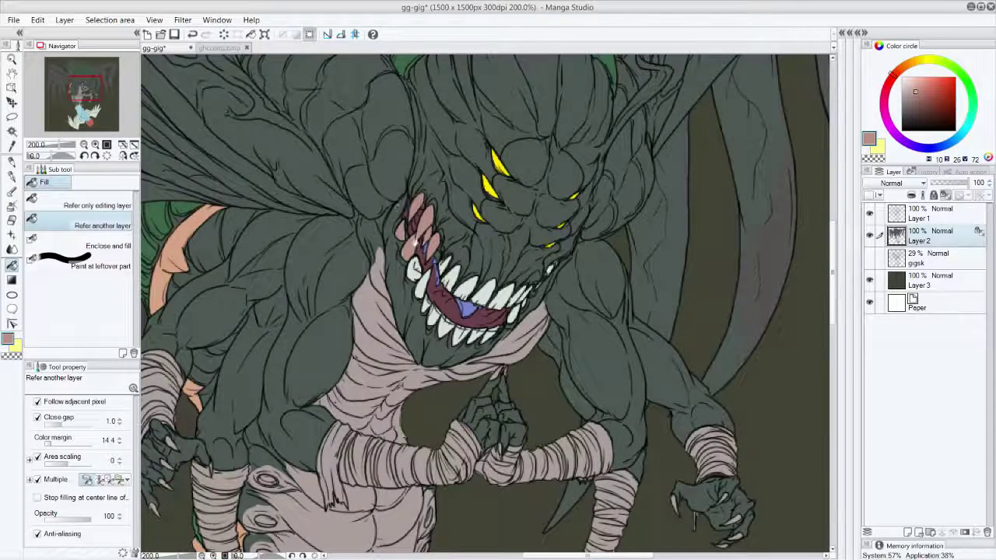
click(423, 245)
click(13, 161)
click(12, 176)
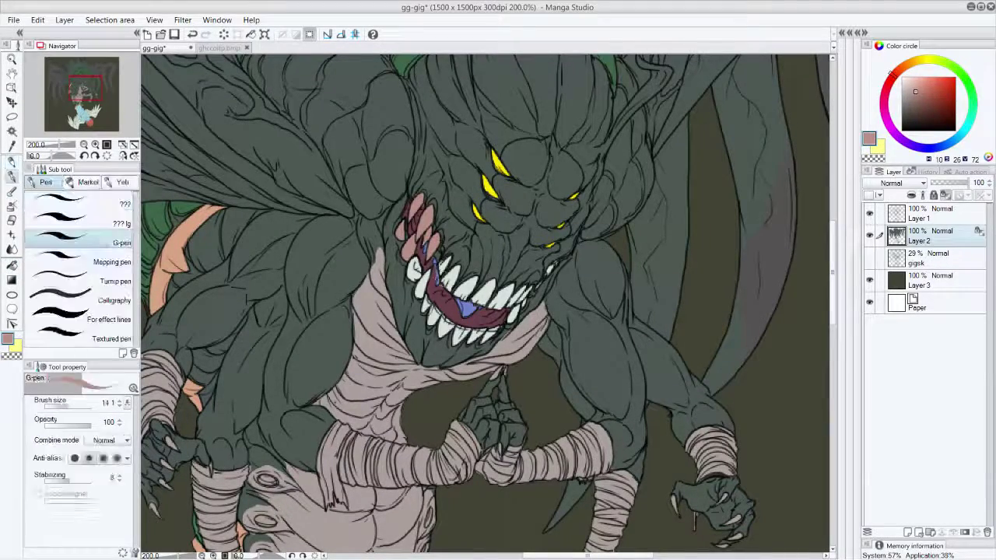
Repaint the tips of the near-corner teeth pale off-white, keeping pink at the roots, and touch up their edges.
mouse_move(420, 235)
mouse_down()
mouse_move(414, 216)
mouse_move(416, 204)
mouse_move(401, 235)
mouse_up()
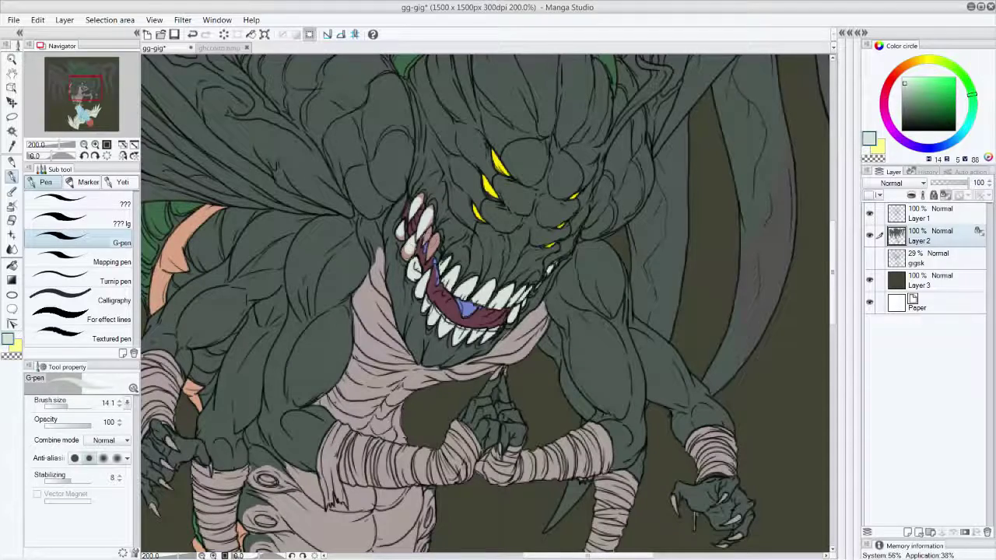
key(ctrl+z)
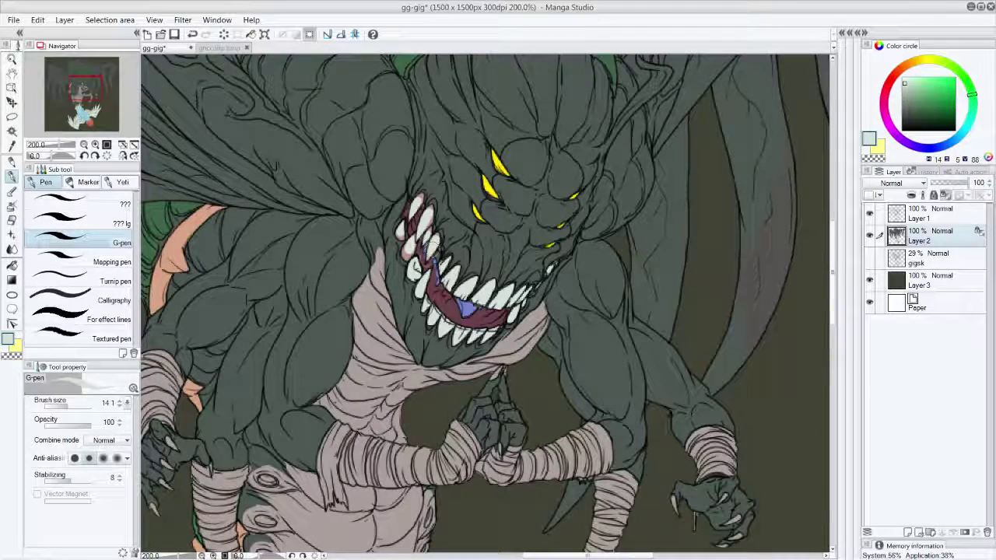
key(ctrl+z)
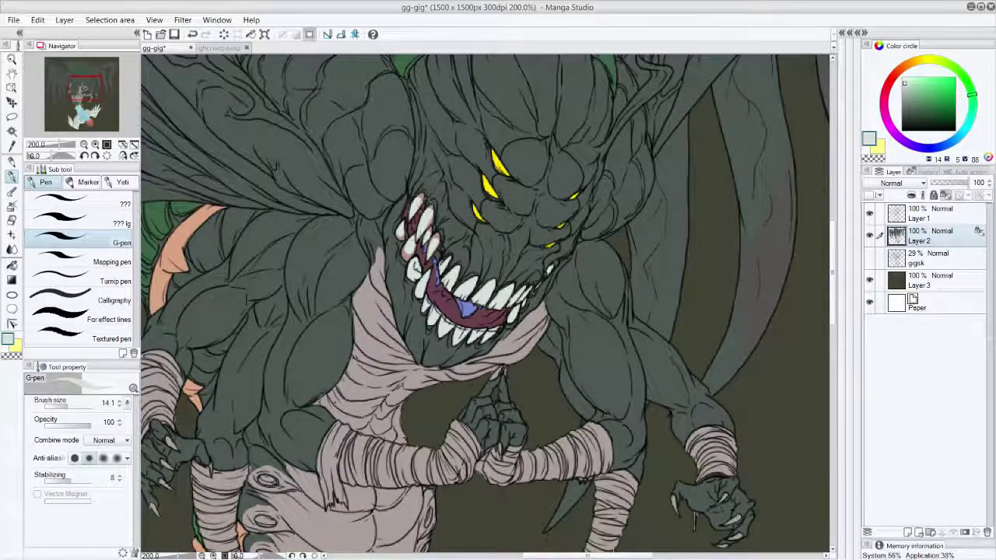
alt+click(410, 250)
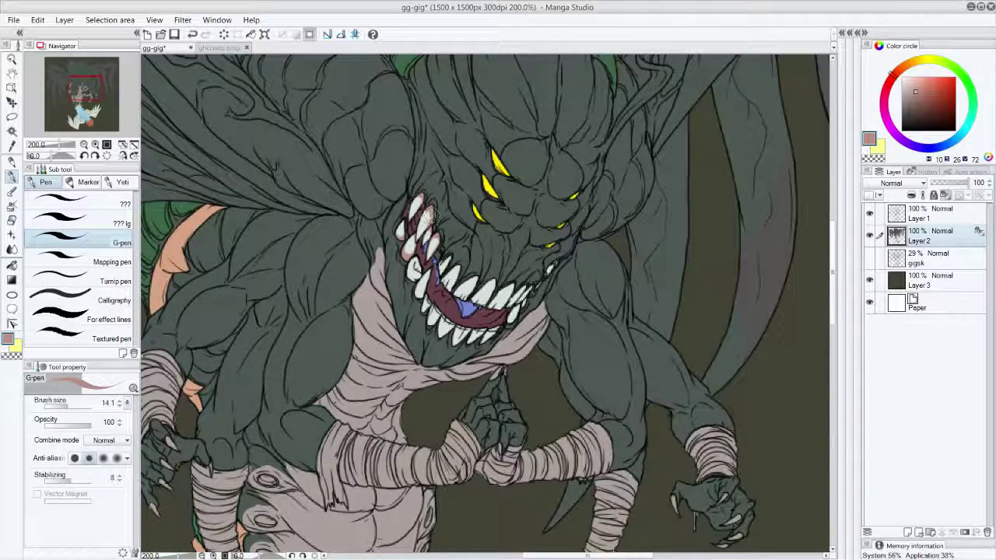
alt+click(444, 206)
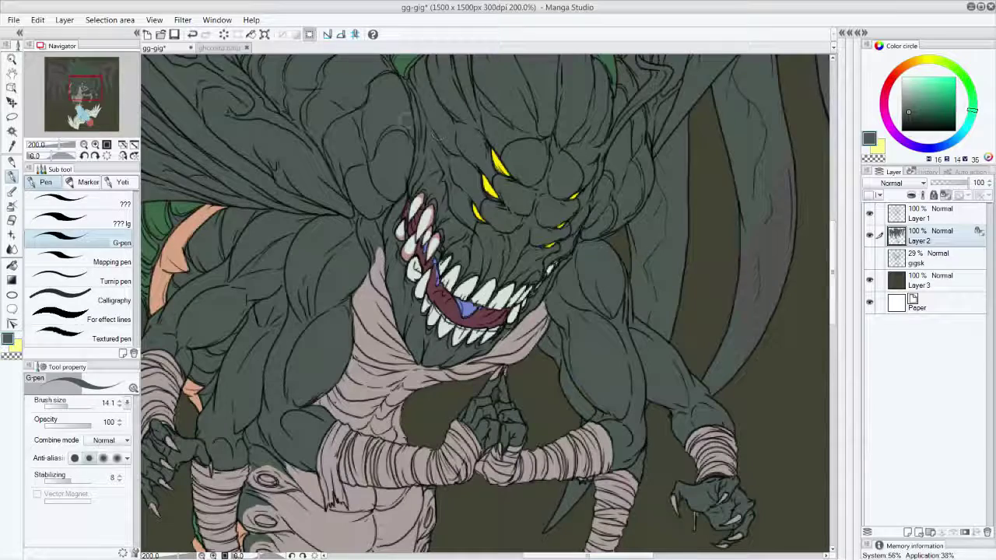
alt+click(406, 257)
Fill the next near-corner teeth and the rest of the upper row with the dusky gum pink.
click(12, 161)
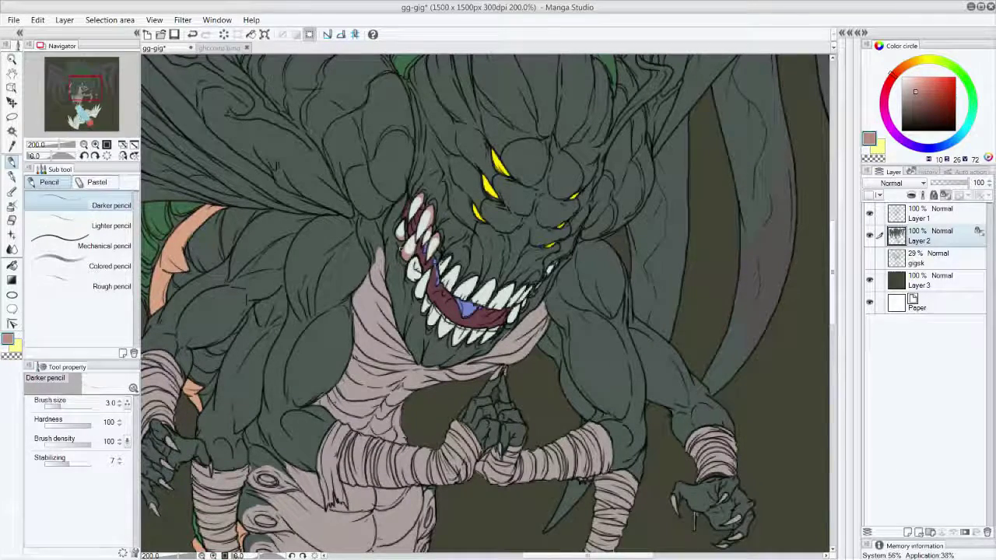
click(12, 266)
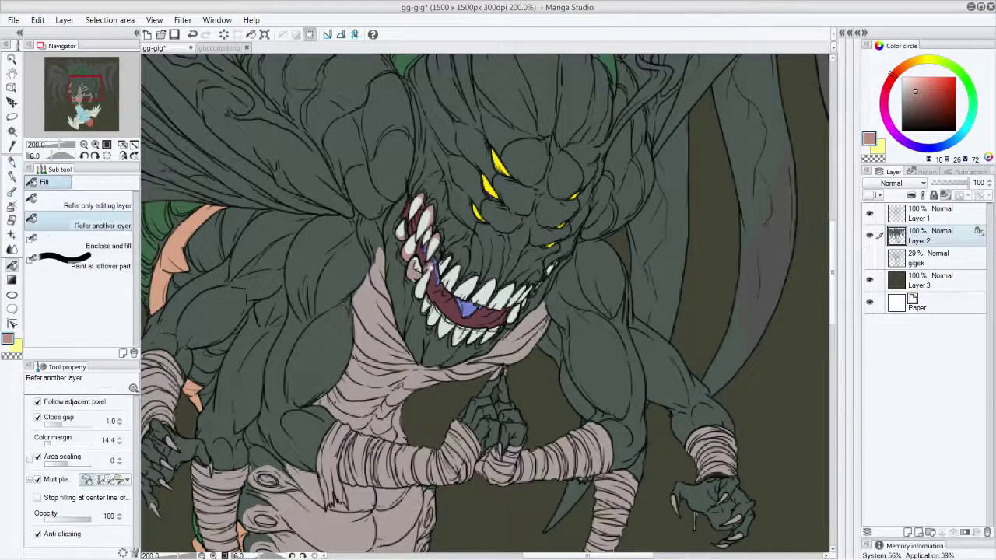
click(423, 268)
click(428, 262)
click(418, 284)
click(454, 273)
click(468, 284)
click(485, 289)
click(502, 295)
click(515, 298)
click(524, 294)
click(530, 291)
click(551, 268)
Fill the lower row of teeth with the dusky gum pink.
click(514, 315)
click(491, 334)
click(483, 336)
click(474, 337)
click(456, 333)
click(446, 325)
click(434, 314)
click(428, 306)
click(428, 305)
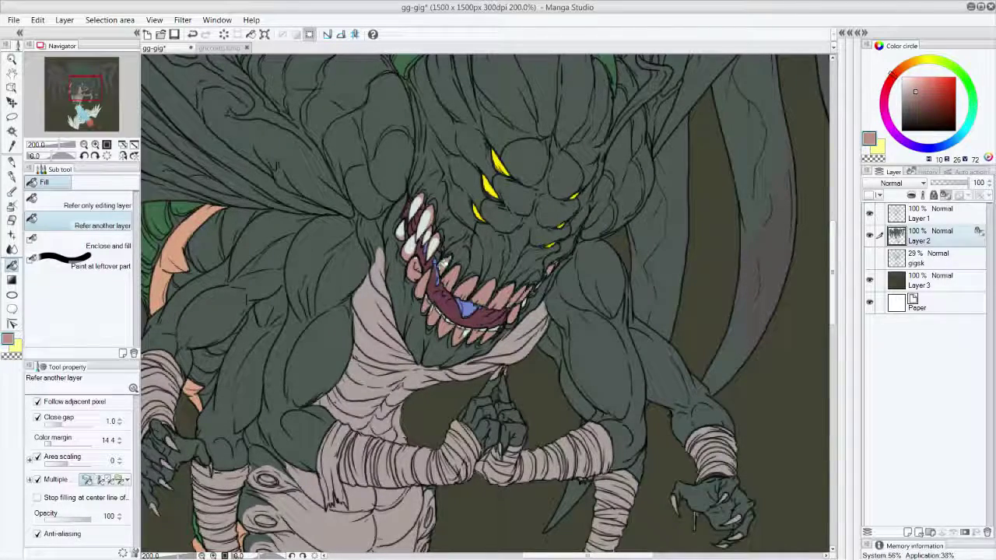
Set the G-pen size to 6.5 and paint the near lower teeth pale off-white, leaving pink gums at their roots.
click(12, 162)
click(11, 176)
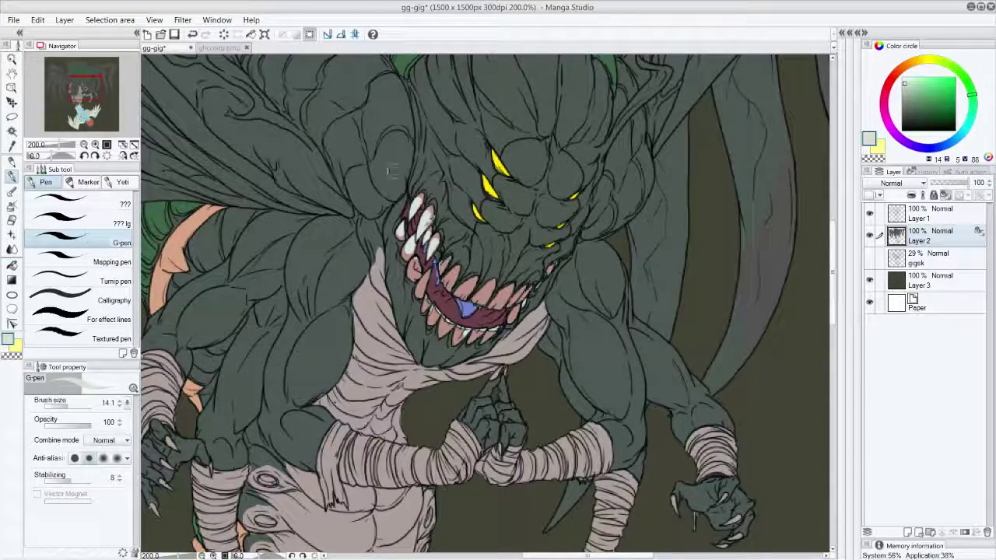
drag(70, 406, 63, 405)
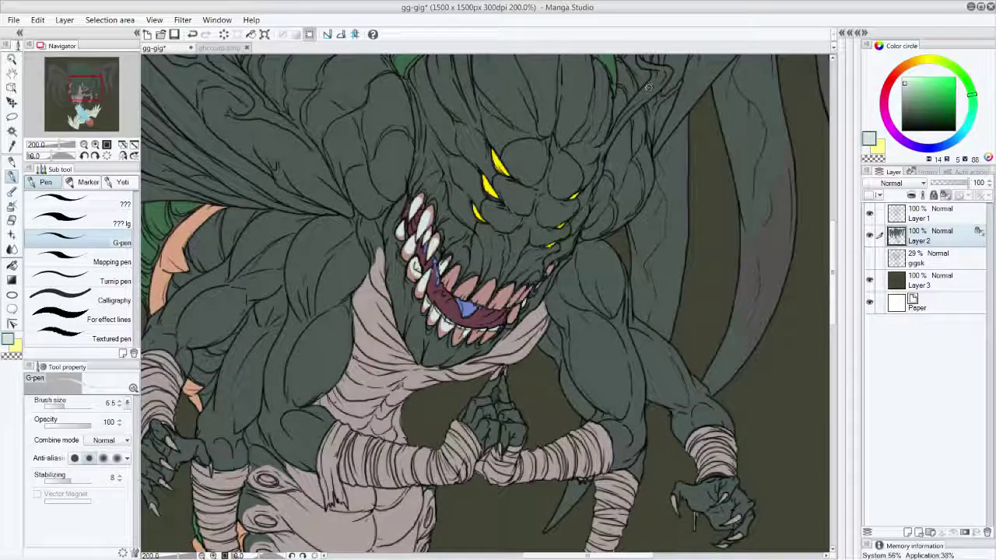
Touch up the small tooth at the far corner of the mouth with sampled gum pink and body grey-green, and resample the teeth's off-white.
alt+click(458, 269)
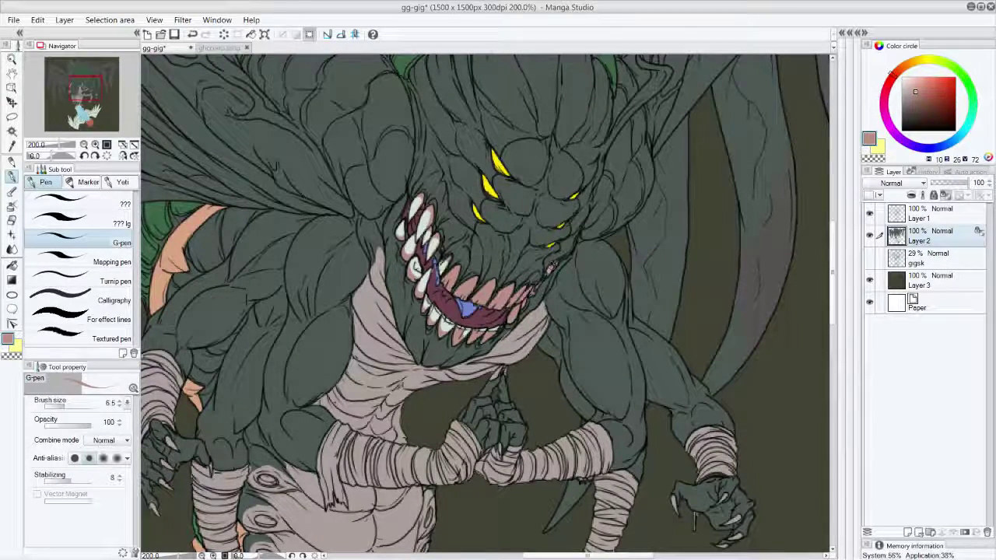
alt+click(554, 247)
alt+click(560, 251)
drag(559, 263, 551, 267)
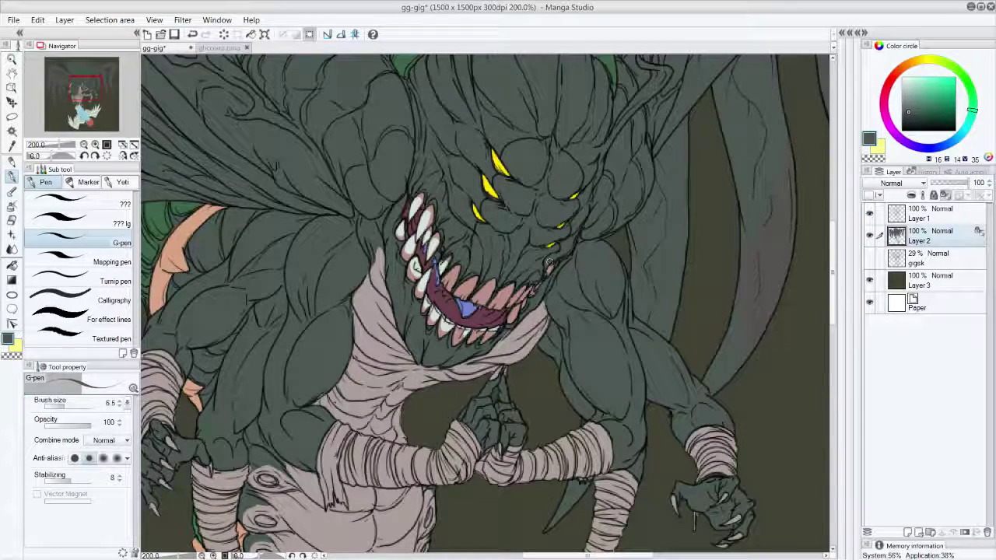
alt+click(427, 246)
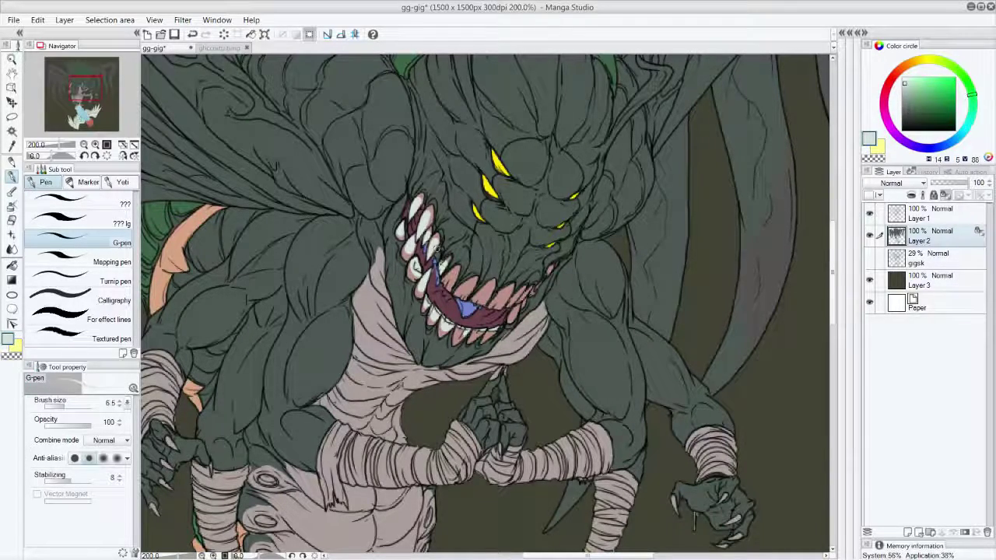
Finish painting the upper row of teeth pale off-white and sample the grey-pink of the chest.
mouse_move(444, 272)
mouse_down()
mouse_move(448, 288)
mouse_move(454, 278)
mouse_move(451, 289)
mouse_move(479, 302)
mouse_move(530, 291)
mouse_move(490, 335)
mouse_move(459, 339)
mouse_move(459, 321)
mouse_up()
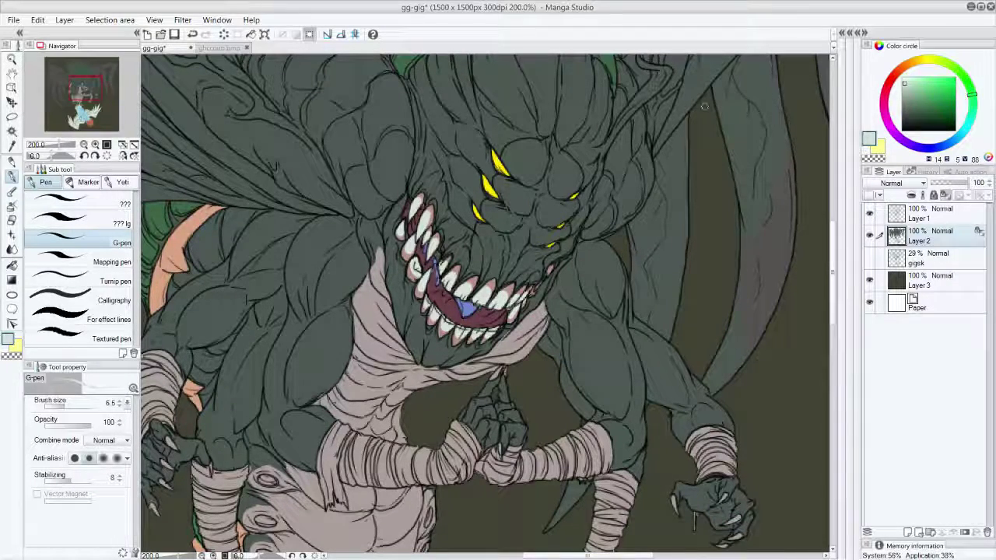
alt+click(372, 309)
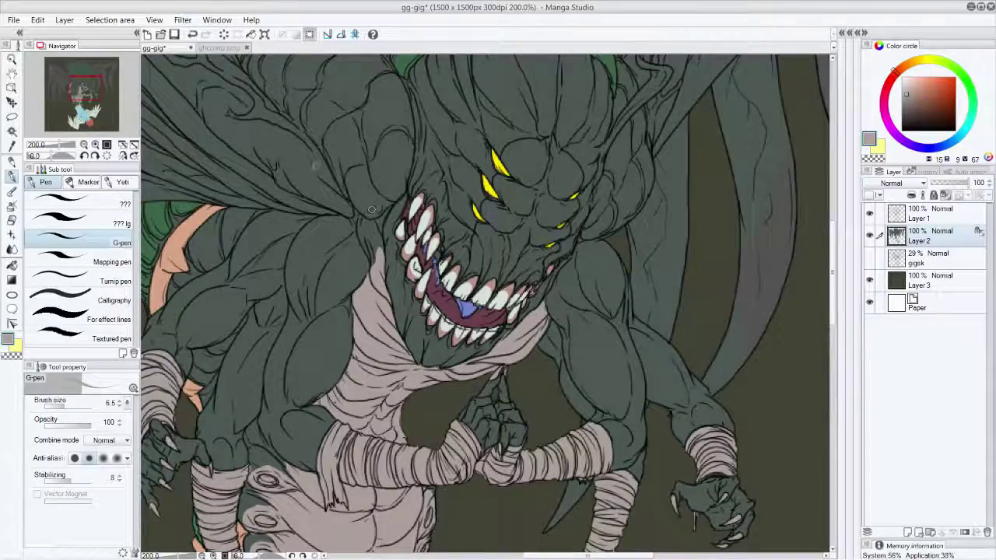
Sample the crest's warm grey from the ghccoitp.bmp reference and fill the spiked crest behind the creature's head with it.
drag(84, 92, 83, 79)
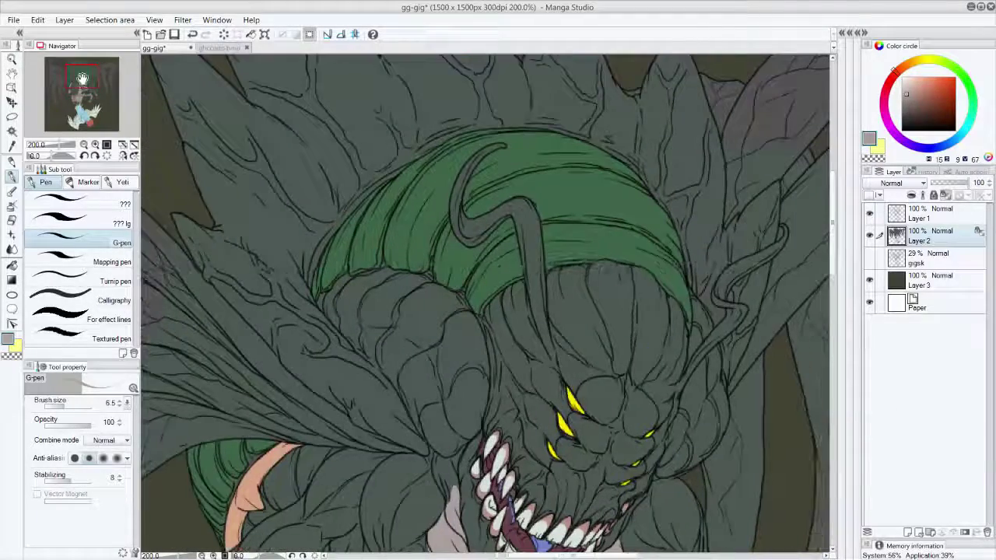
click(219, 48)
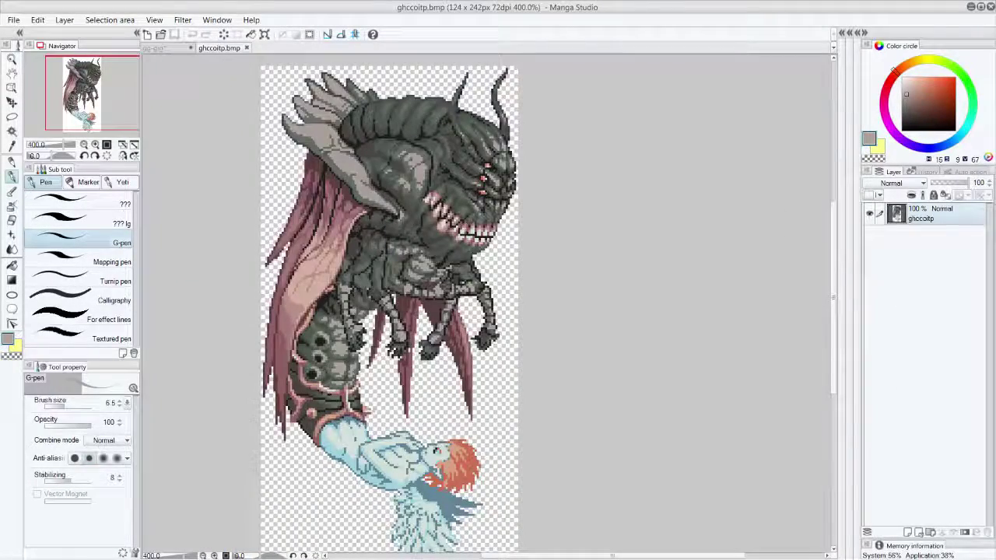
right_click(292, 320)
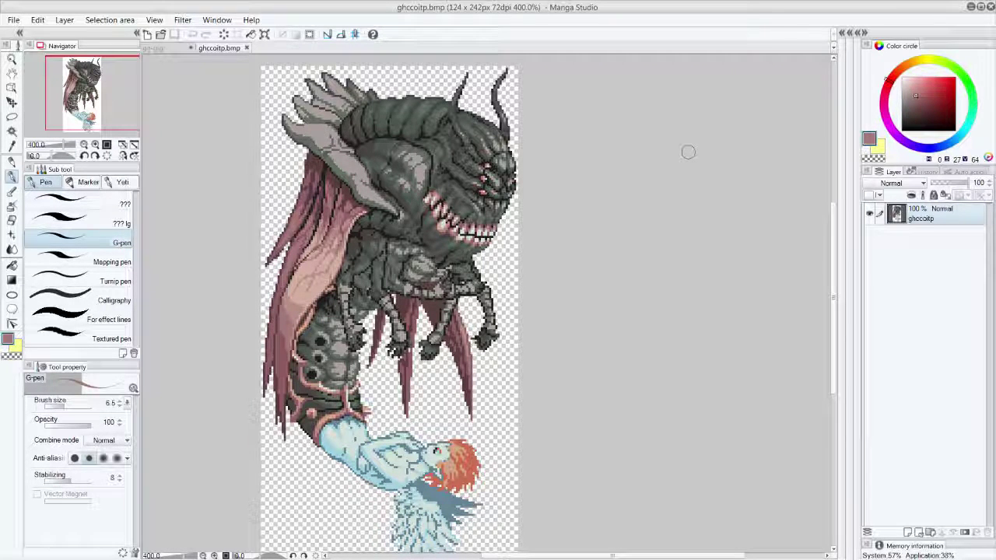
alt+click(350, 157)
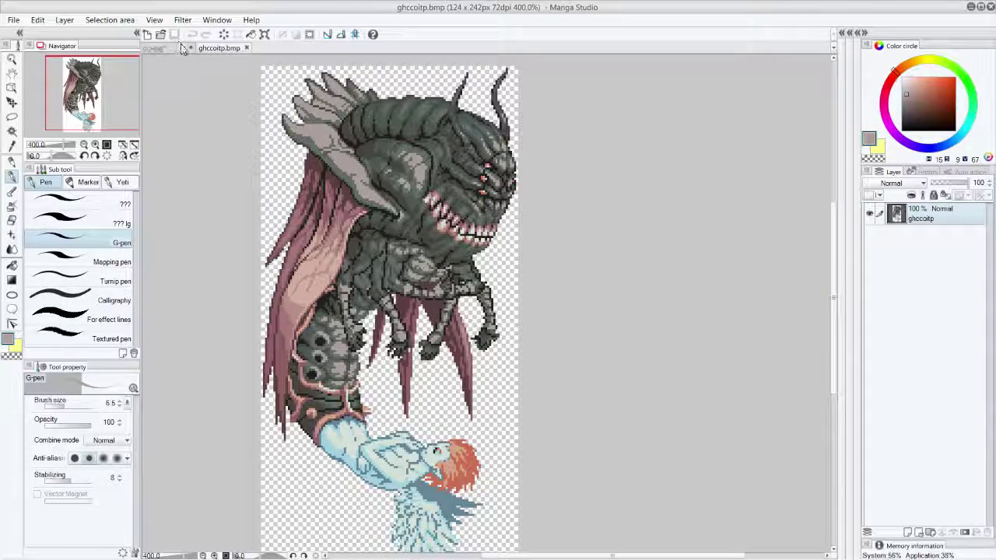
click(166, 49)
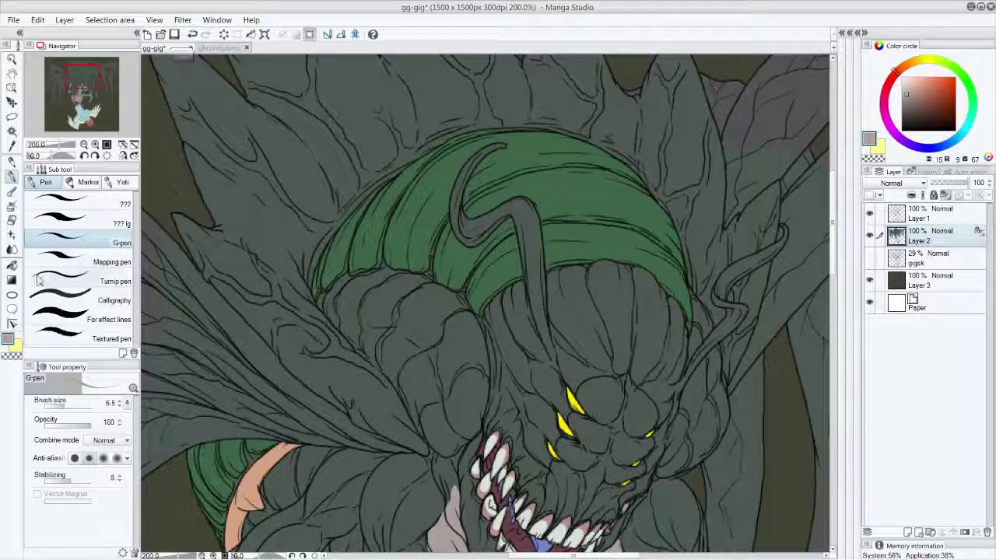
key(g)
click(275, 300)
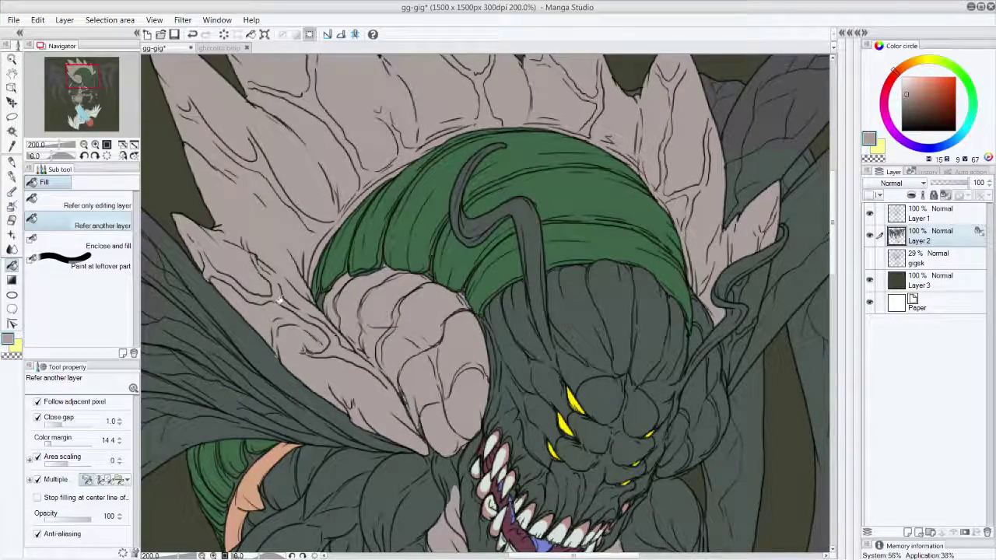
scroll(835, 284, down, 2)
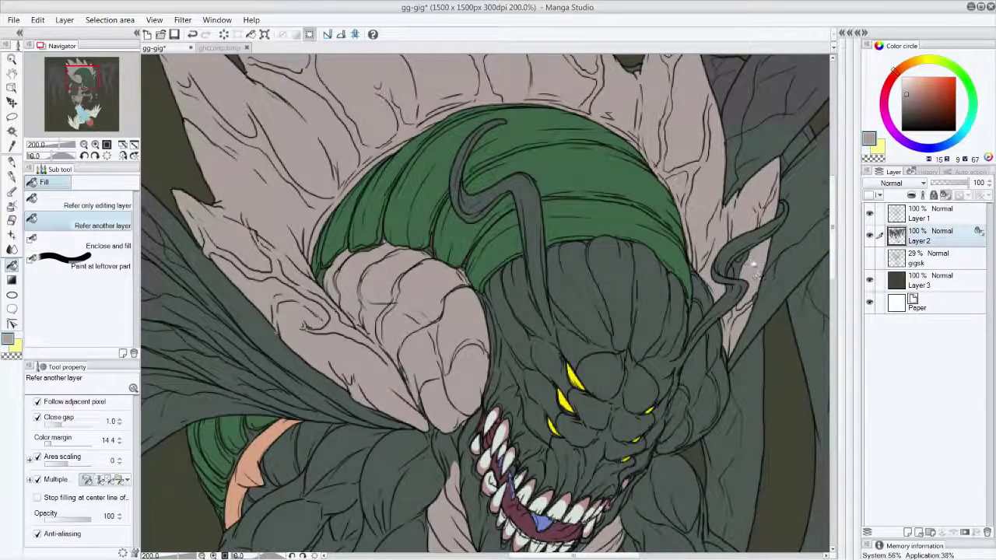
click(734, 269)
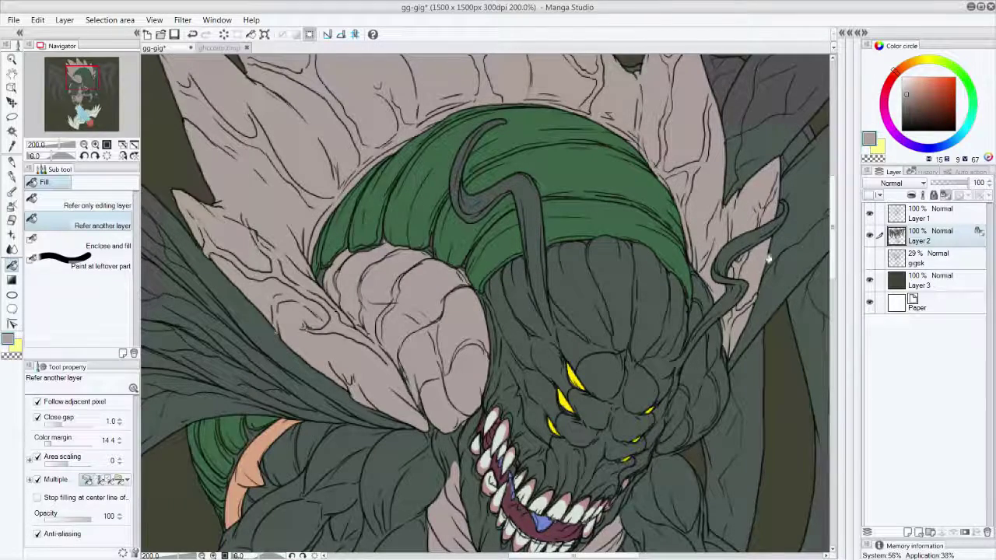
Sample the body's dark grey-green and paint it with the G-pen along the shoulder lobe's edge beside the crest.
scroll(831, 242, up, 5)
drag(831, 242, 830, 242)
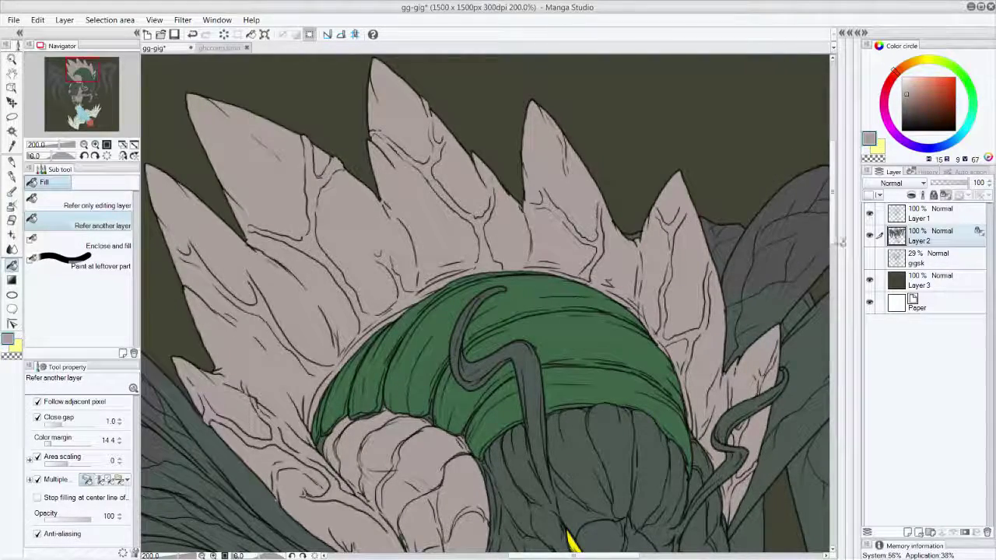
scroll(834, 249, down, 1)
drag(834, 255, 835, 292)
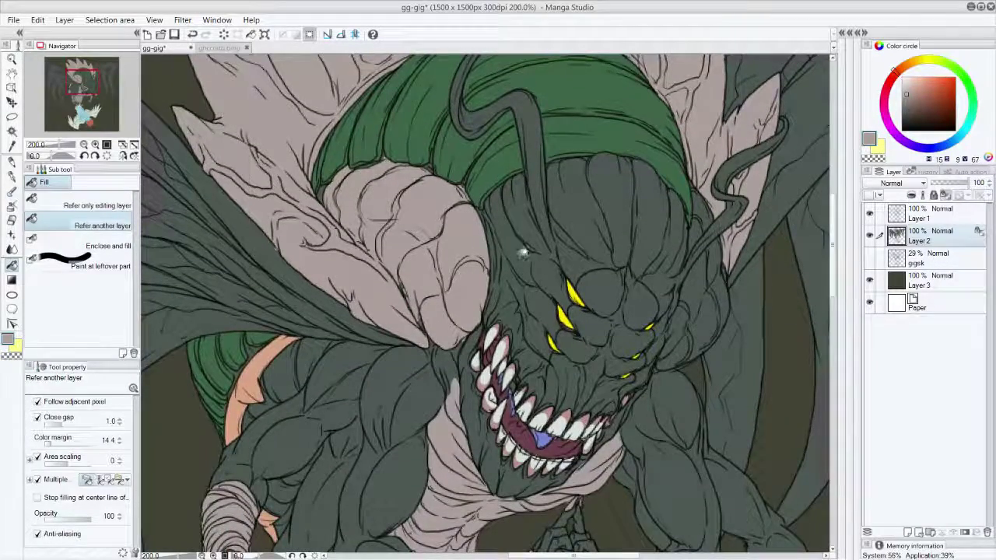
alt+click(523, 251)
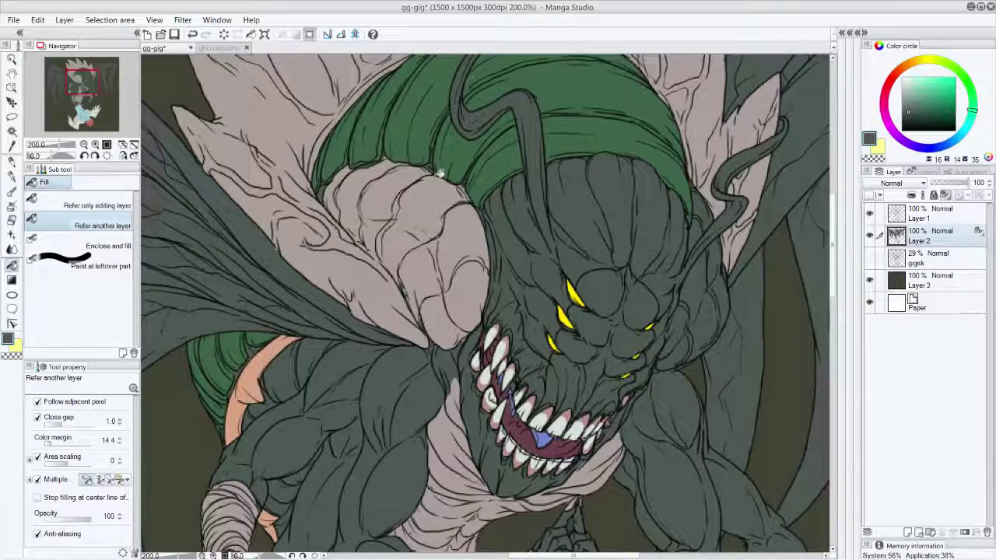
click(13, 191)
click(12, 175)
mouse_move(406, 291)
mouse_down()
mouse_move(328, 200)
mouse_move(330, 217)
mouse_move(302, 225)
mouse_up()
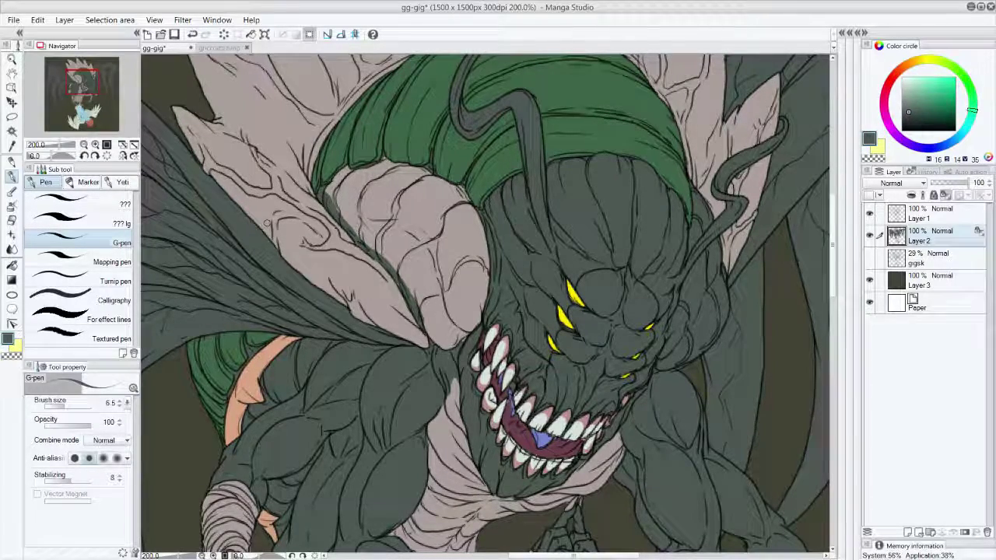
alt+click(407, 294)
mouse_move(408, 296)
mouse_down()
mouse_move(396, 280)
mouse_move(408, 296)
mouse_up()
alt+click(410, 355)
drag(382, 255, 364, 240)
Paint the shoulder lobe's upper edge and the edge beside the head in the dark grey-green.
mouse_move(380, 173)
mouse_down()
mouse_move(389, 152)
mouse_move(418, 165)
mouse_up()
mouse_move(348, 170)
mouse_down()
mouse_move(329, 191)
mouse_move(337, 179)
mouse_up()
drag(443, 185, 483, 232)
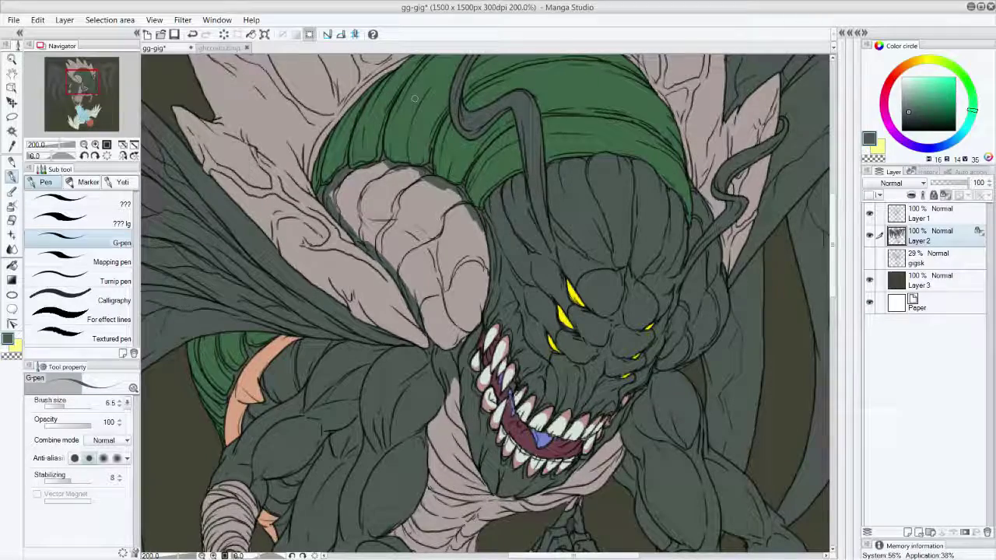
Set the G-pen size to 14.1 and paint the rest of the shoulder lobe in the body's dark grey-green.
drag(65, 407, 67, 407)
mouse_move(438, 321)
mouse_down()
mouse_move(433, 328)
mouse_move(448, 336)
mouse_move(467, 327)
mouse_move(483, 277)
mouse_move(391, 256)
mouse_move(353, 224)
mouse_move(341, 176)
mouse_move(387, 165)
mouse_move(420, 176)
mouse_move(412, 194)
mouse_move(375, 210)
mouse_move(382, 221)
mouse_move(359, 199)
mouse_up()
mouse_move(390, 239)
mouse_down()
mouse_move(411, 263)
mouse_move(427, 250)
mouse_up()
mouse_move(426, 209)
mouse_down()
mouse_move(417, 233)
mouse_move(436, 204)
mouse_move(458, 201)
mouse_up()
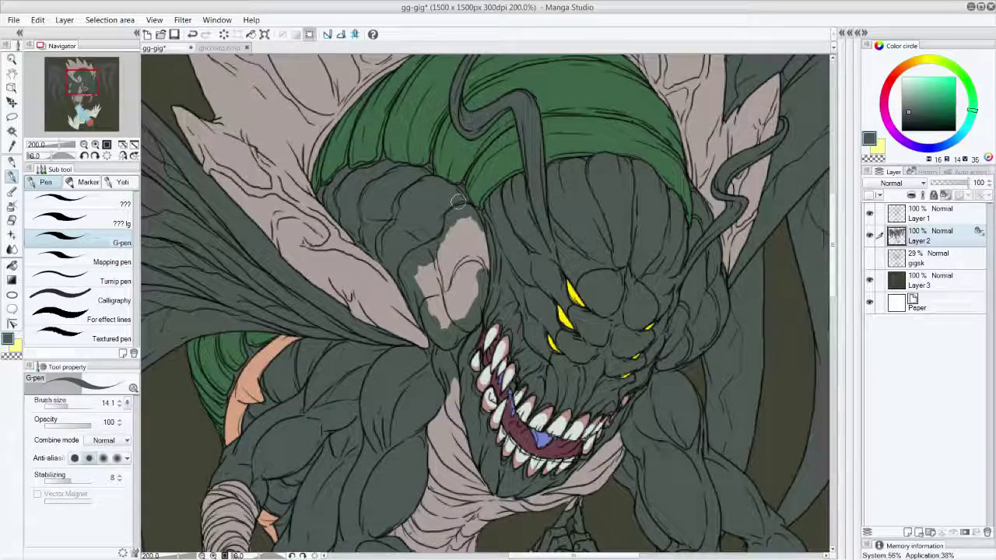
mouse_move(466, 239)
mouse_down()
mouse_move(468, 310)
mouse_move(457, 305)
mouse_move(438, 319)
mouse_move(415, 270)
mouse_move(423, 304)
mouse_move(431, 263)
mouse_move(452, 266)
mouse_move(454, 280)
mouse_move(461, 243)
mouse_up()
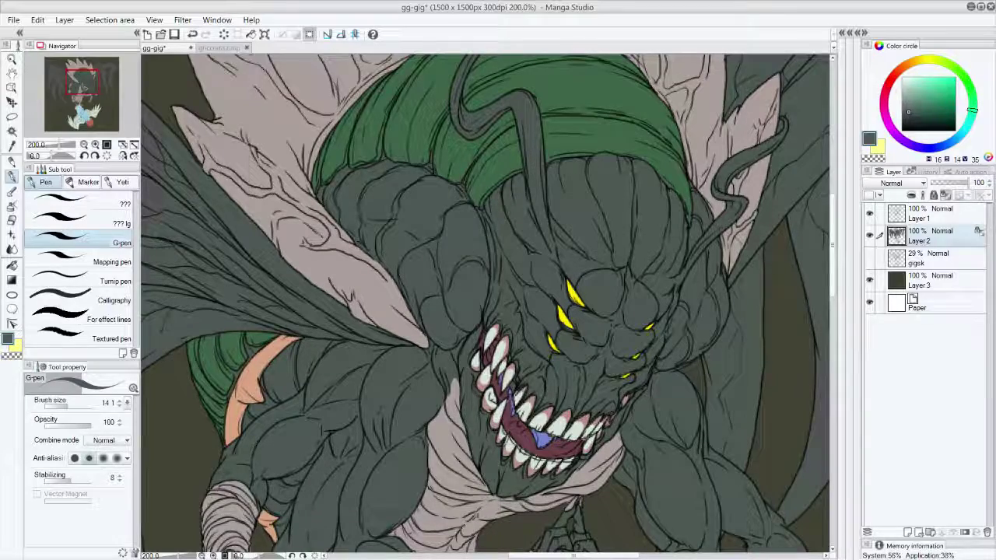
alt+click(715, 273)
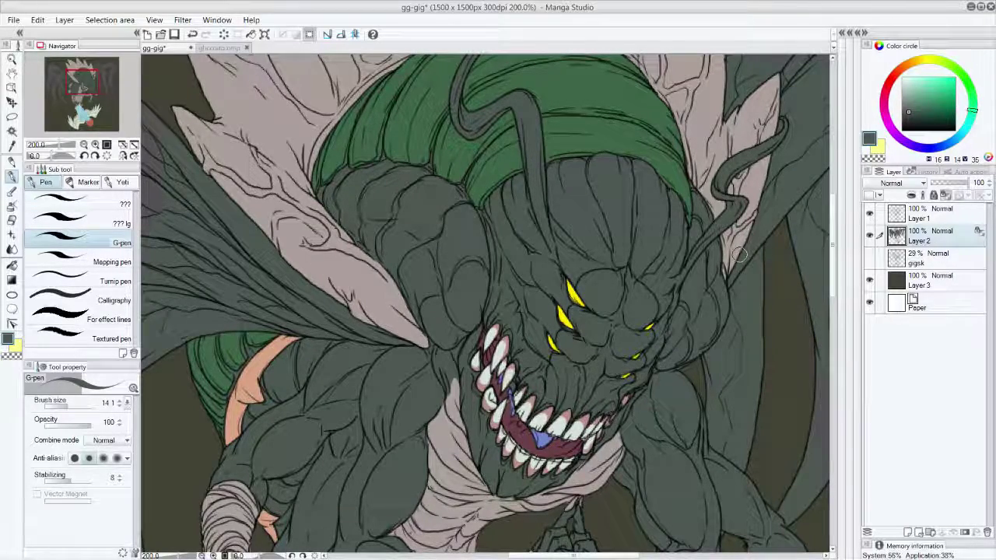
Pick a near-black grey-green, paint the oval holes on both sides of the abdomen, and resample the body's grey-green.
drag(77, 92, 74, 104)
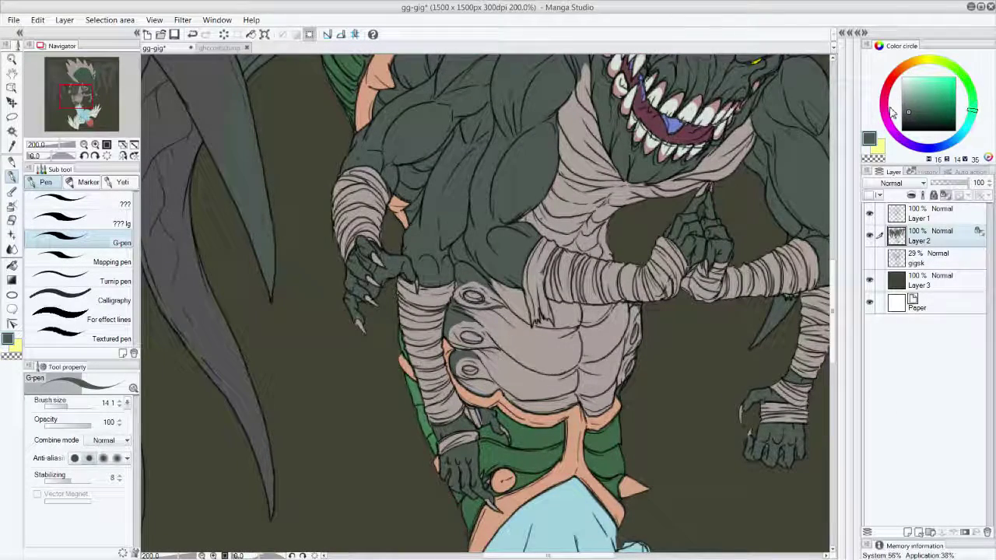
click(903, 121)
mouse_move(476, 300)
mouse_down()
mouse_move(467, 295)
mouse_move(478, 299)
mouse_up()
mouse_move(632, 342)
mouse_down()
mouse_move(637, 318)
mouse_move(627, 376)
mouse_move(630, 366)
mouse_up()
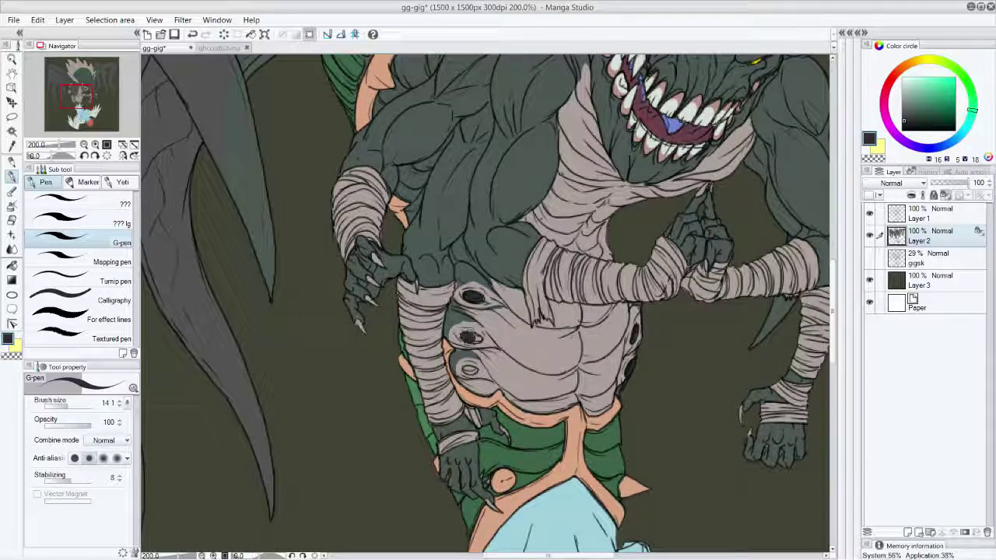
drag(467, 366, 471, 372)
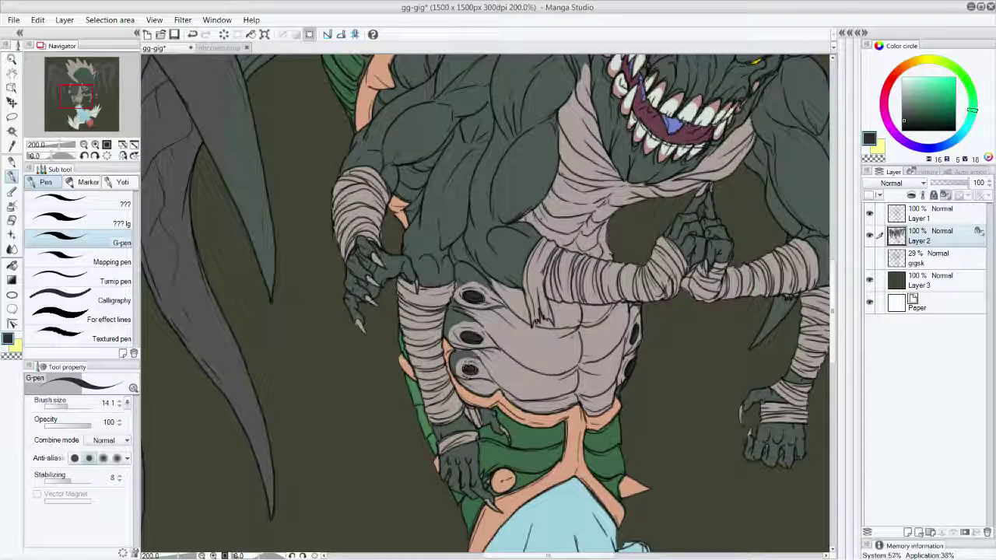
alt+click(459, 363)
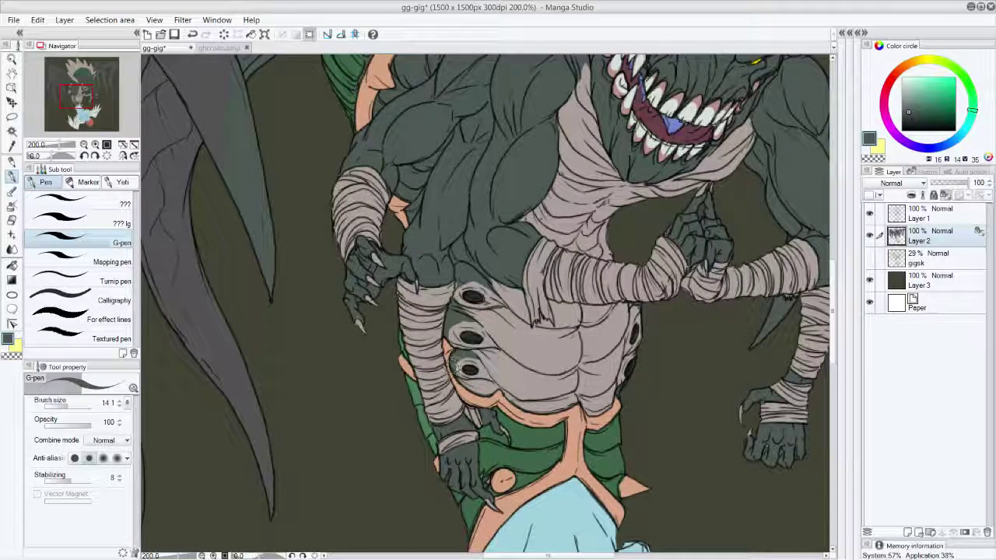
Sample the dusky red of the wing membrane from the ghccoitp.bmp reference and return to the gg-gig drawing.
scroll(836, 376, down, 3)
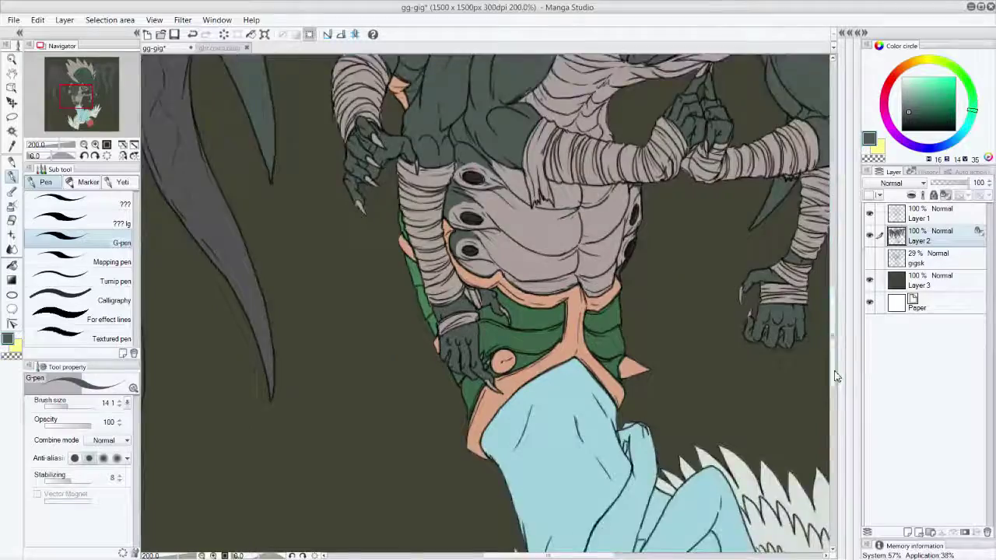
scroll(836, 377, down, 10)
scroll(836, 342, up, 13)
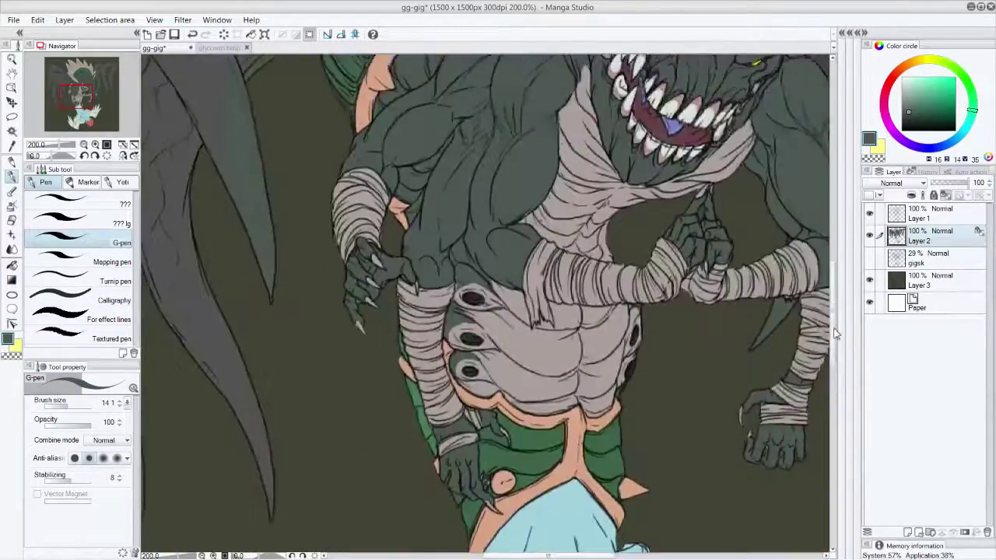
scroll(835, 333, up, 8)
scroll(835, 279, down, 1)
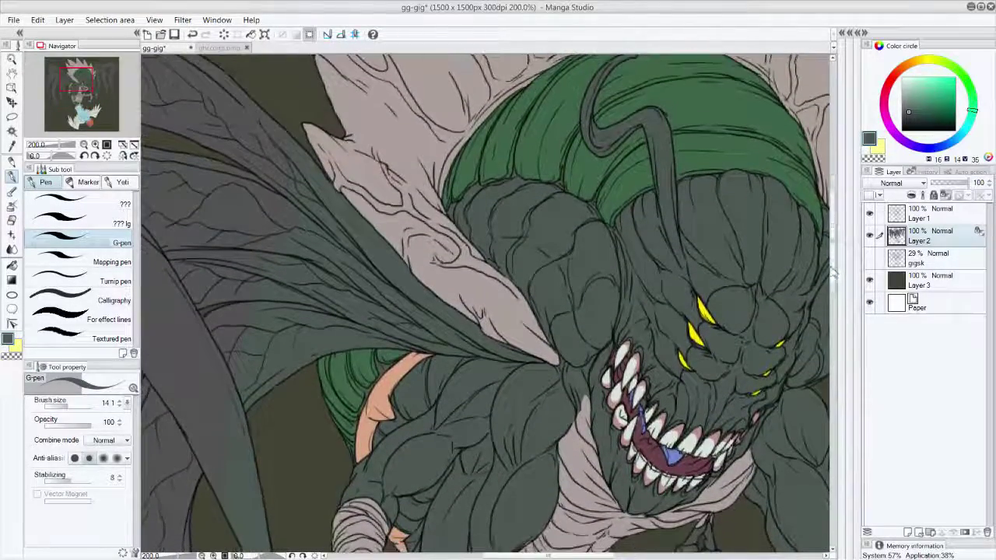
click(226, 47)
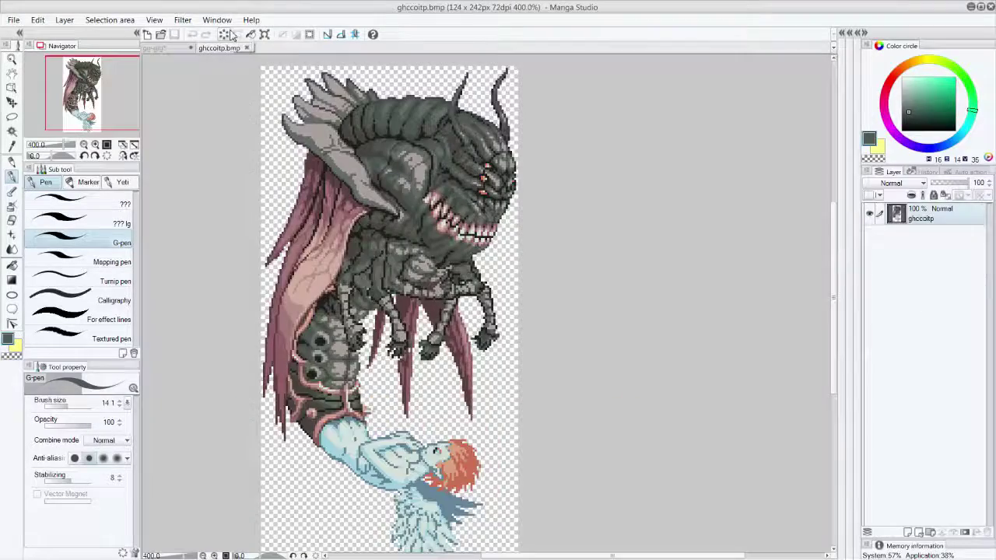
right_click(294, 319)
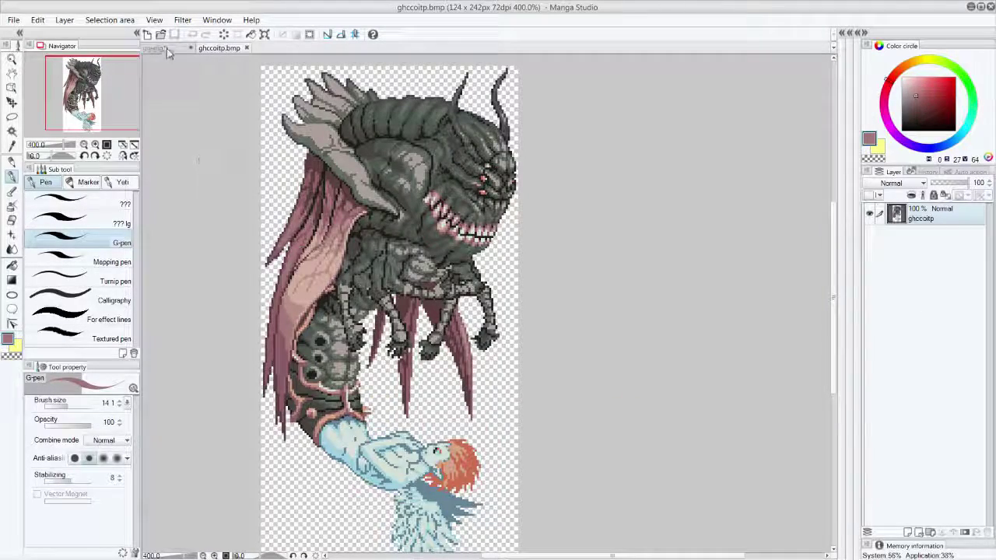
click(165, 49)
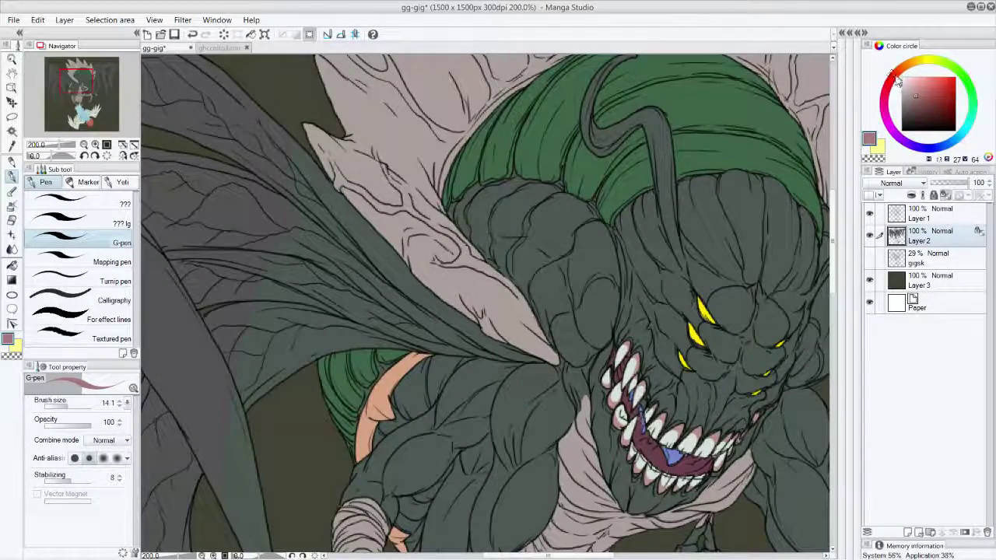
Shift the wing red to saturation 56 and value 63, and paint a test patch on the wing beside the crest.
mouse_move(916, 98)
mouse_down()
mouse_move(933, 99)
mouse_move(925, 94)
mouse_up()
drag(386, 277, 420, 304)
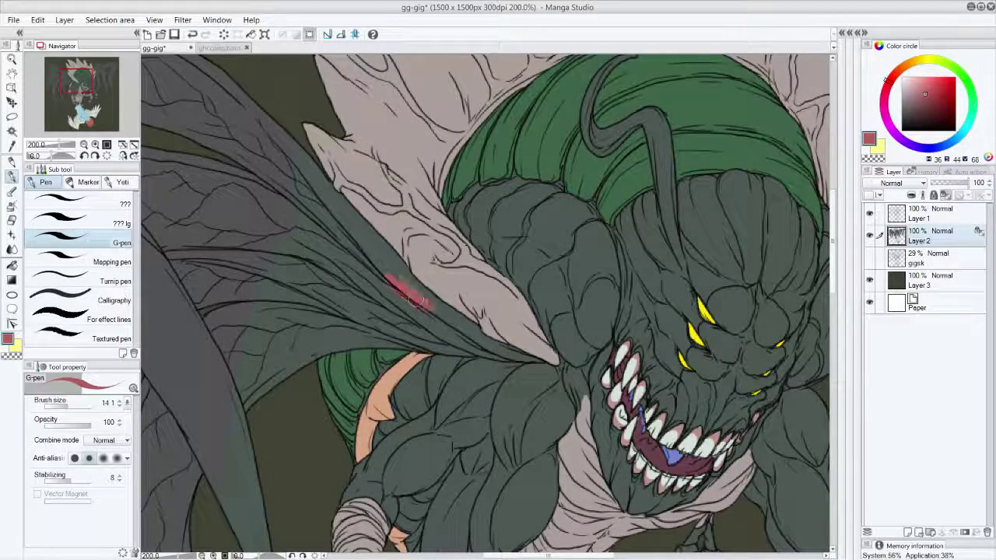
click(931, 97)
mouse_move(381, 274)
mouse_down()
mouse_move(424, 307)
mouse_move(366, 263)
mouse_move(389, 280)
mouse_up()
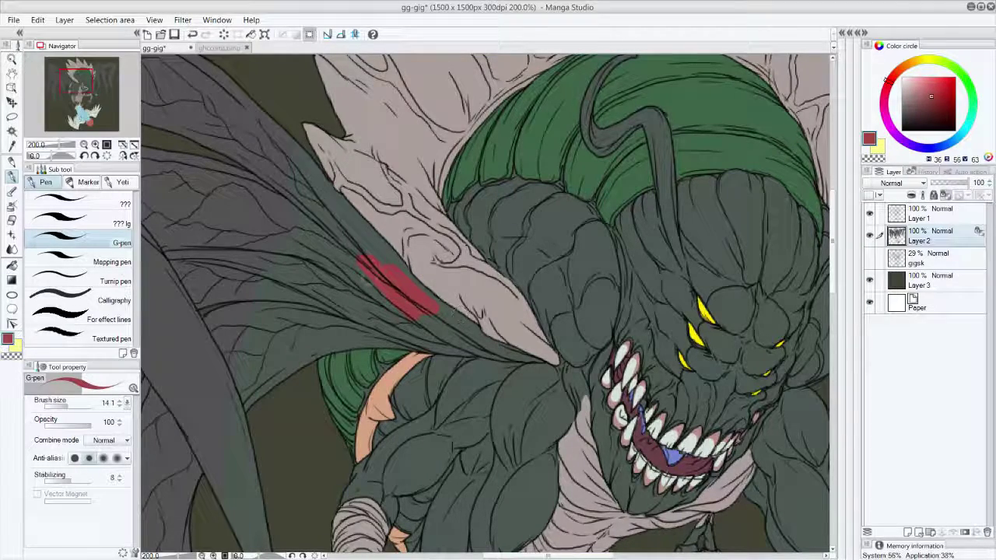
Fill the membrane sections and the long hanging strip of the wing beside the crest's lower spike with the red.
click(11, 265)
click(471, 321)
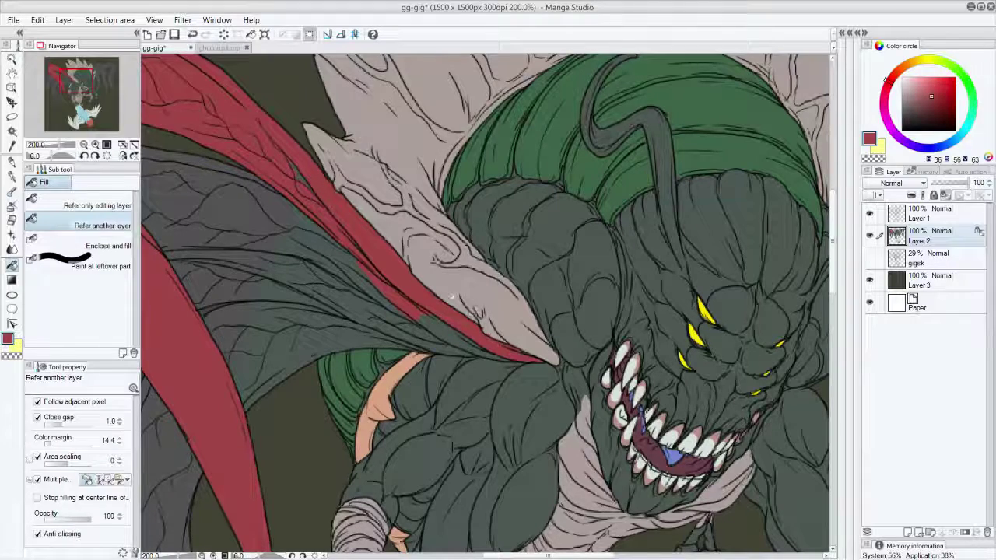
click(420, 328)
click(352, 322)
click(247, 201)
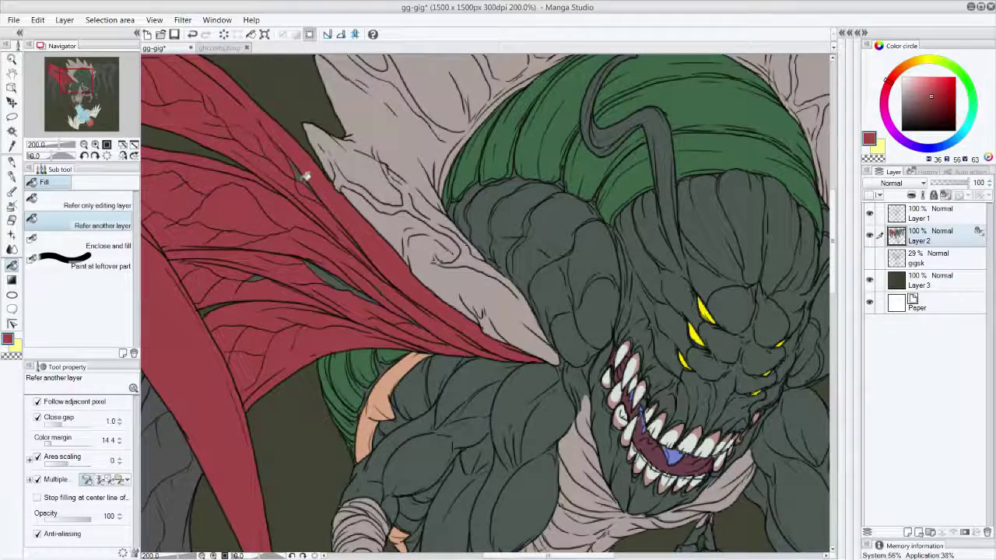
Fill the opposite wing's membranes, its hanging strips and the small gaps behind the crest with the same red.
drag(67, 87, 96, 77)
click(525, 160)
click(562, 234)
click(580, 303)
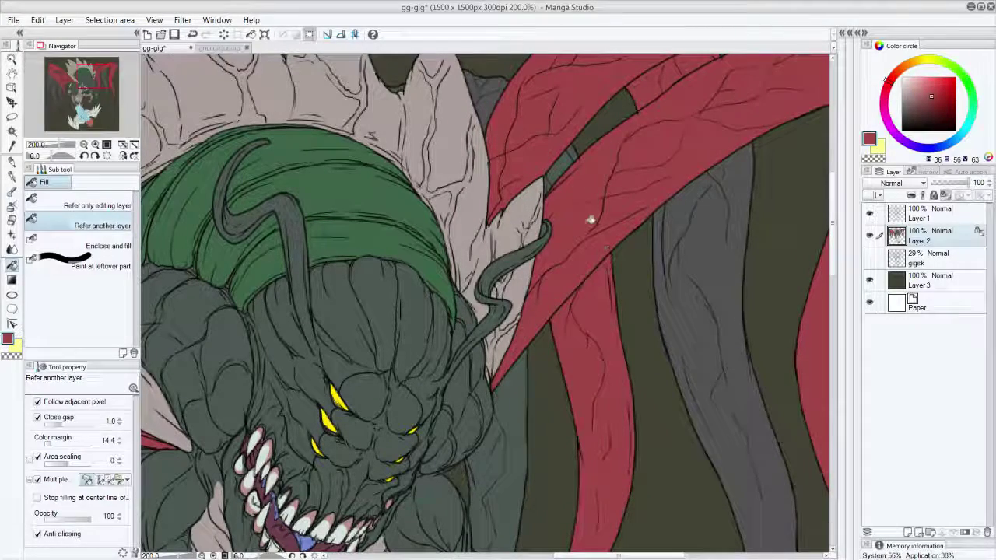
click(484, 87)
click(403, 87)
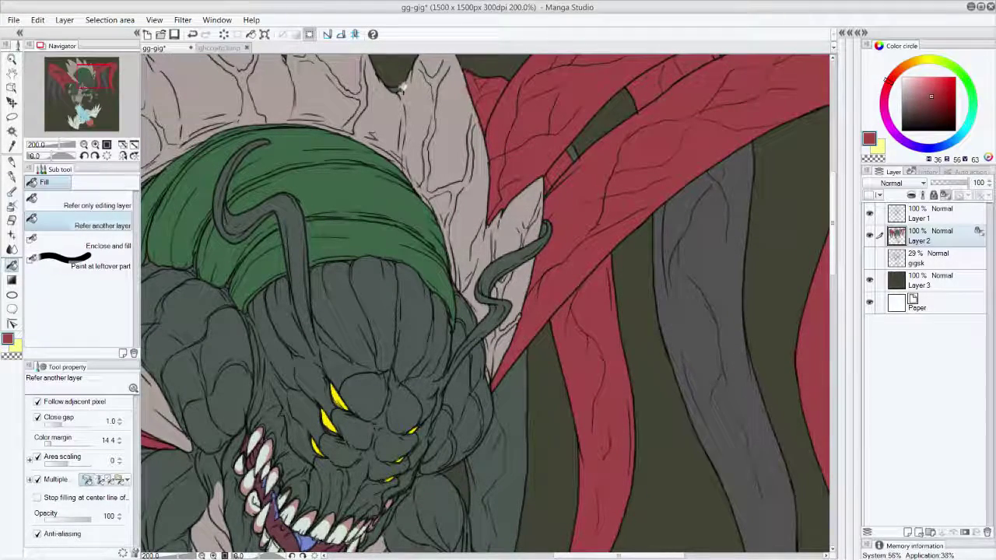
click(734, 233)
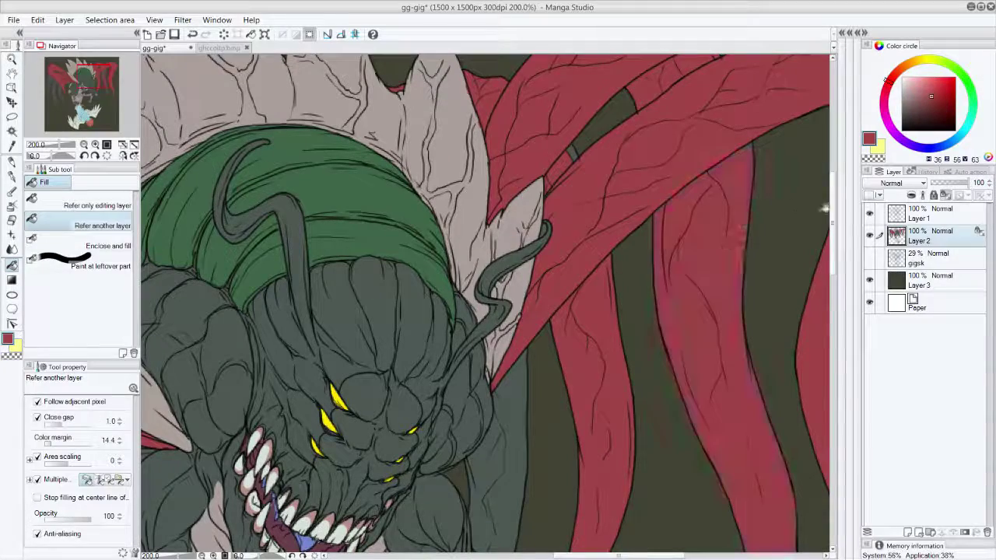
scroll(833, 307, down, 2)
click(511, 182)
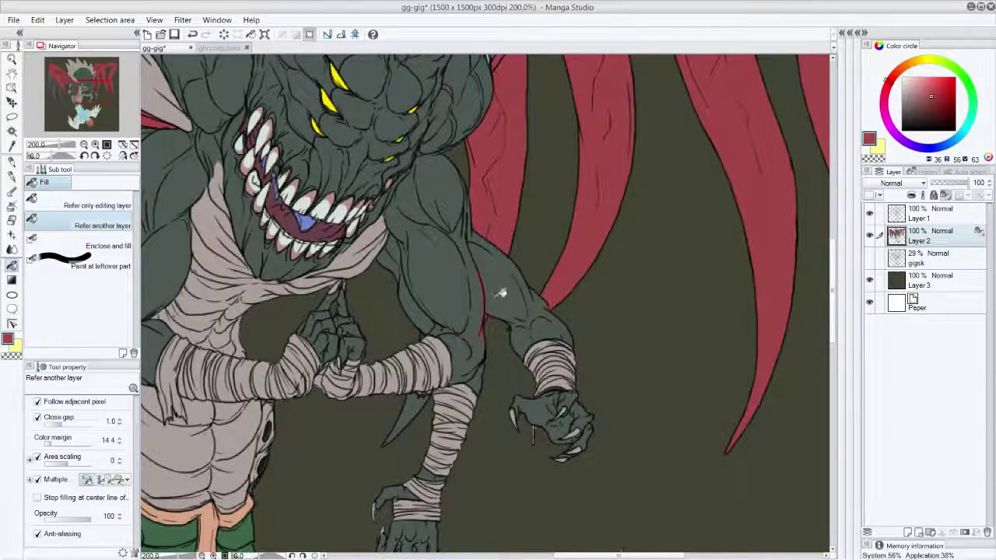
key(ctrl+z)
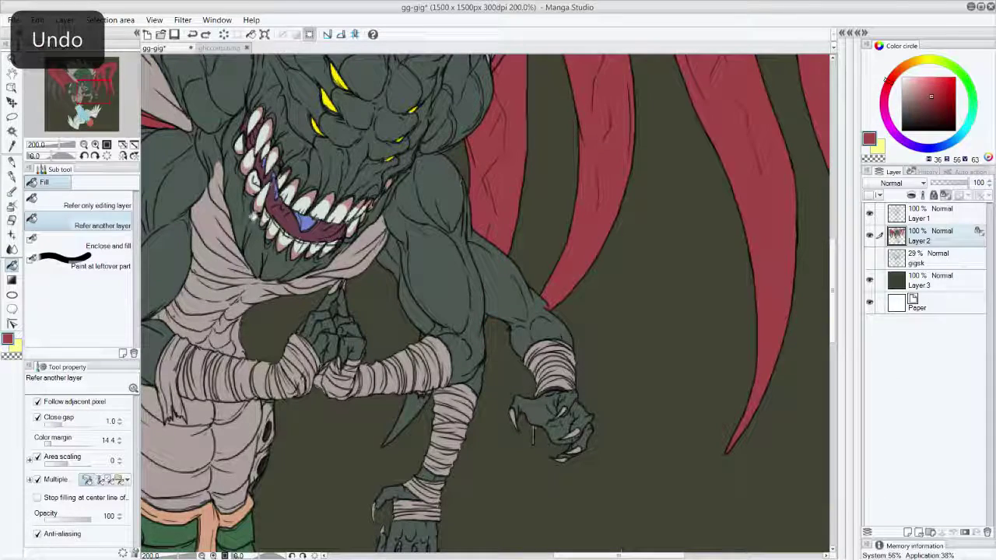
Paint the small slivers of wing showing beside the elbow and above the bandaged forearm red with the G-pen.
click(11, 177)
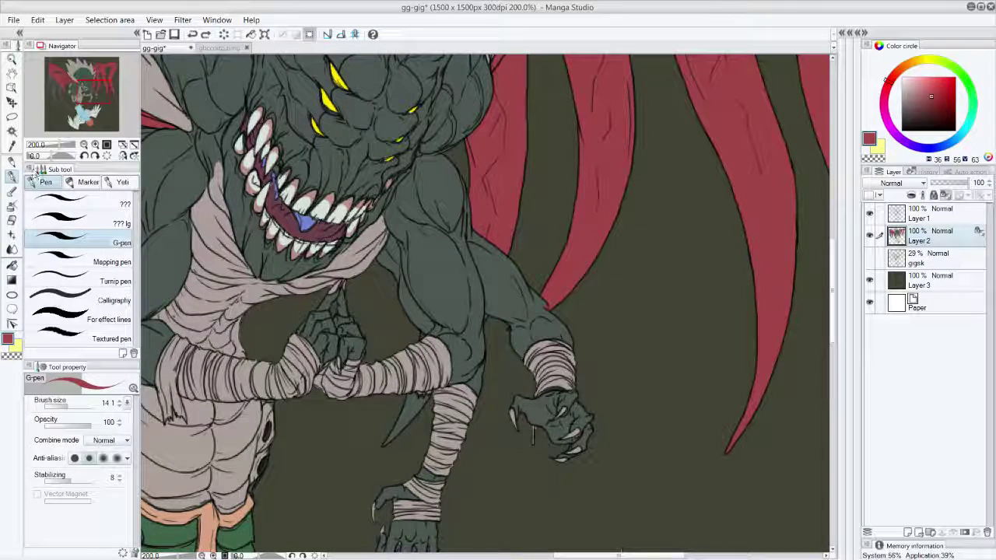
drag(496, 319, 488, 318)
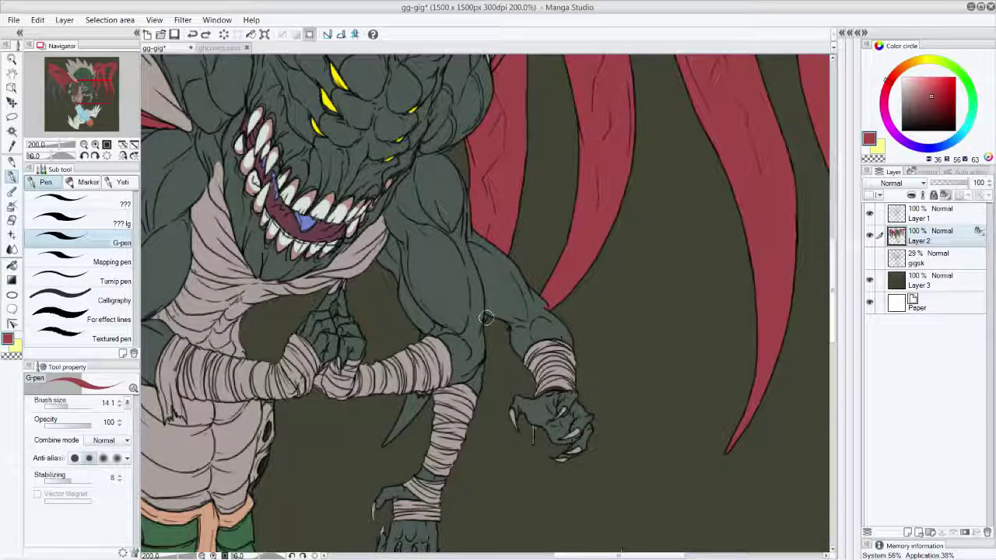
alt+click(435, 341)
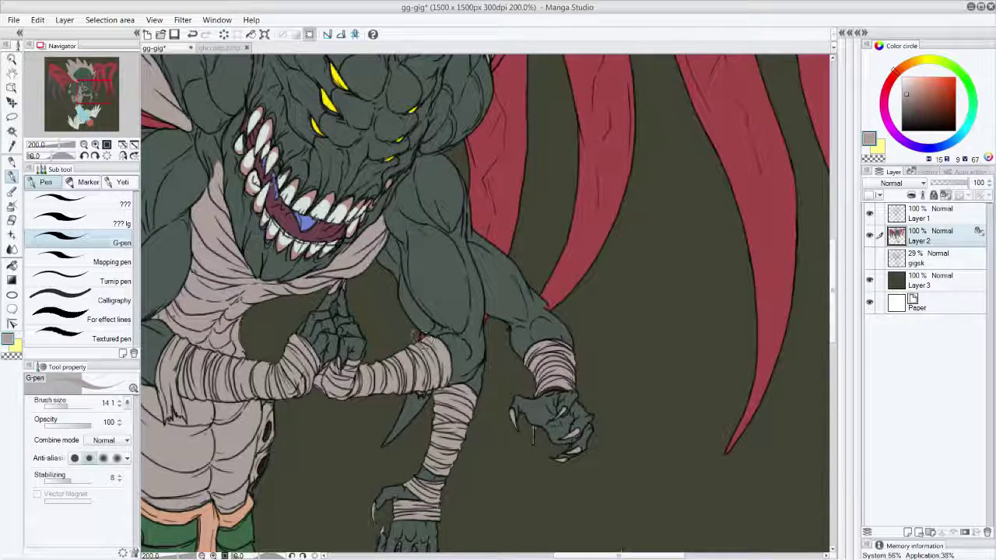
alt+click(414, 333)
Resample the wing red and paint the membrane tip hanging below the bandaged forearm with a 12.7 brush size.
alt+click(497, 213)
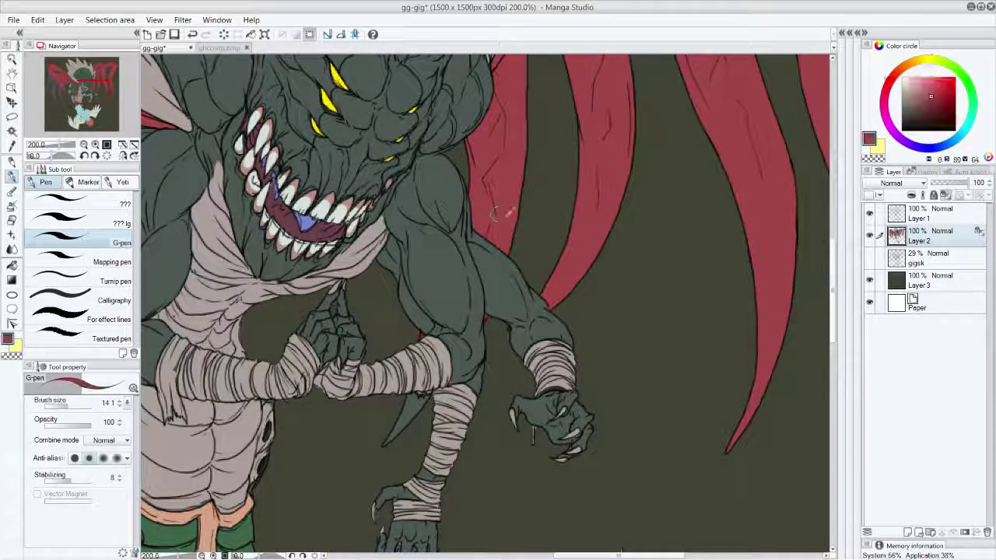
mouse_move(78, 406)
mouse_down()
mouse_move(67, 407)
mouse_move(74, 408)
mouse_up()
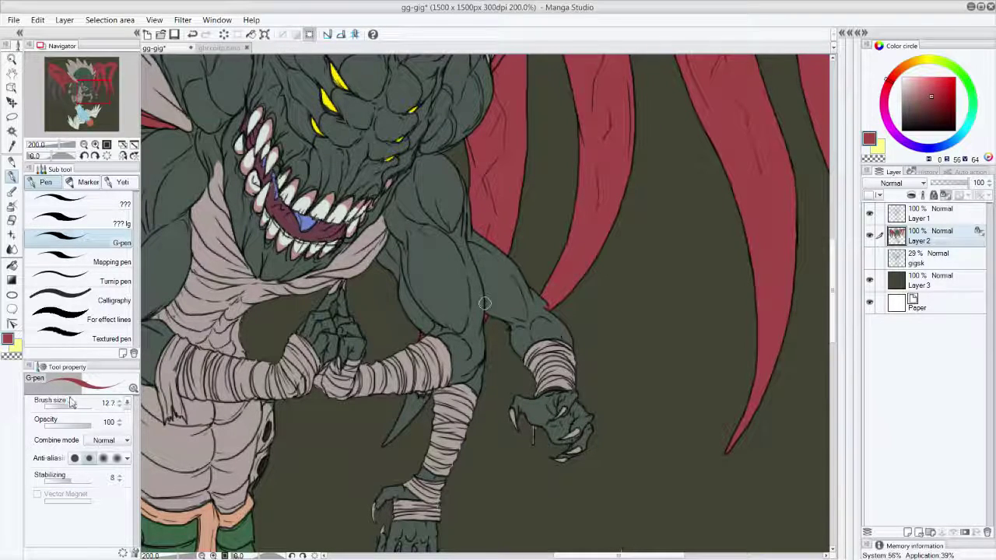
mouse_move(412, 397)
mouse_down()
mouse_move(420, 400)
mouse_move(381, 443)
mouse_up()
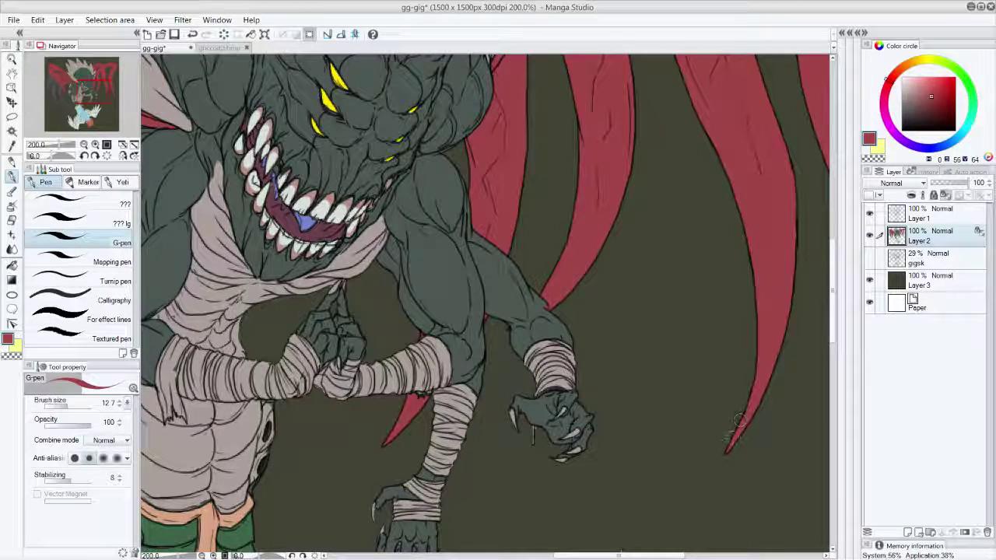
alt+click(547, 321)
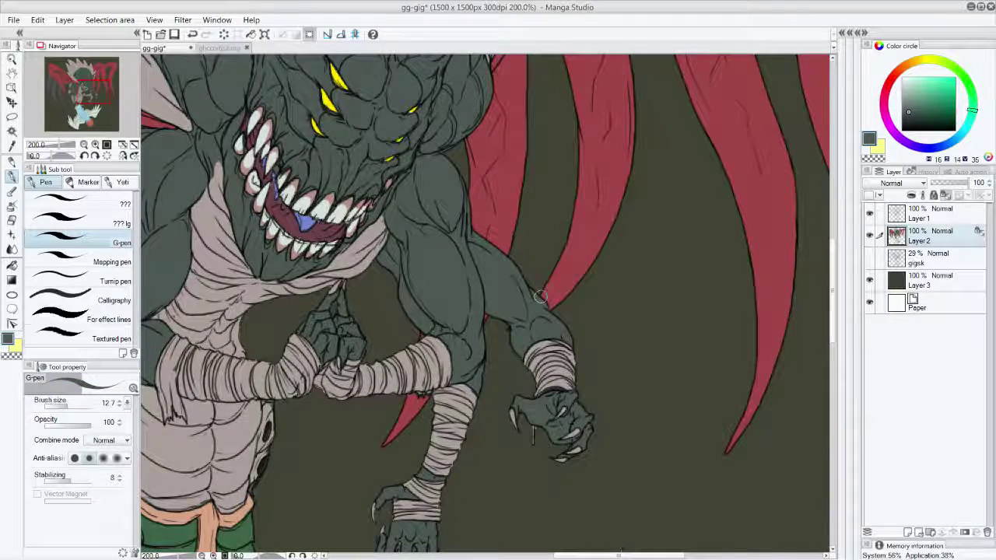
Paint the sampled wing red inside the tendril's curled tip and over the unfilled slit between the wing folds beside the crest.
scroll(539, 295, up, 5)
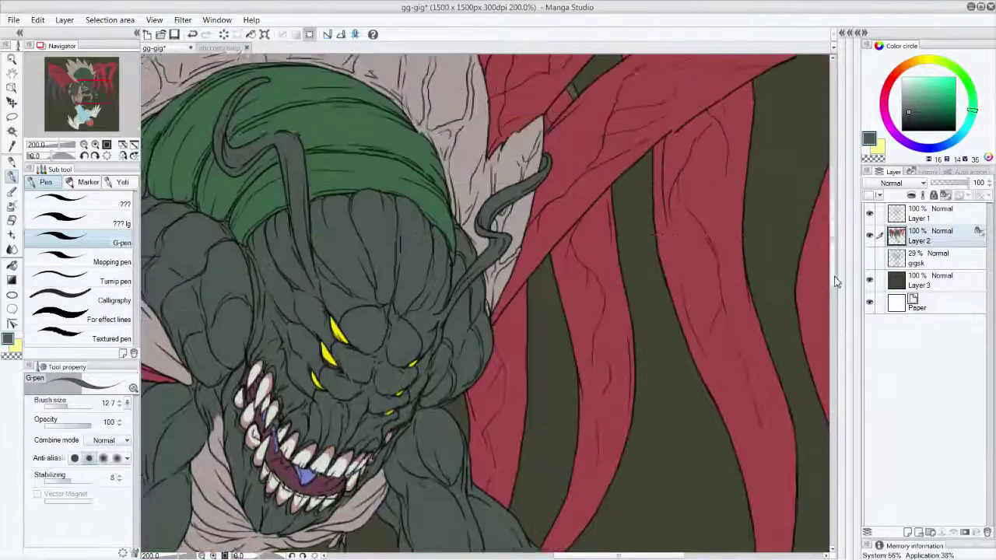
alt+click(545, 168)
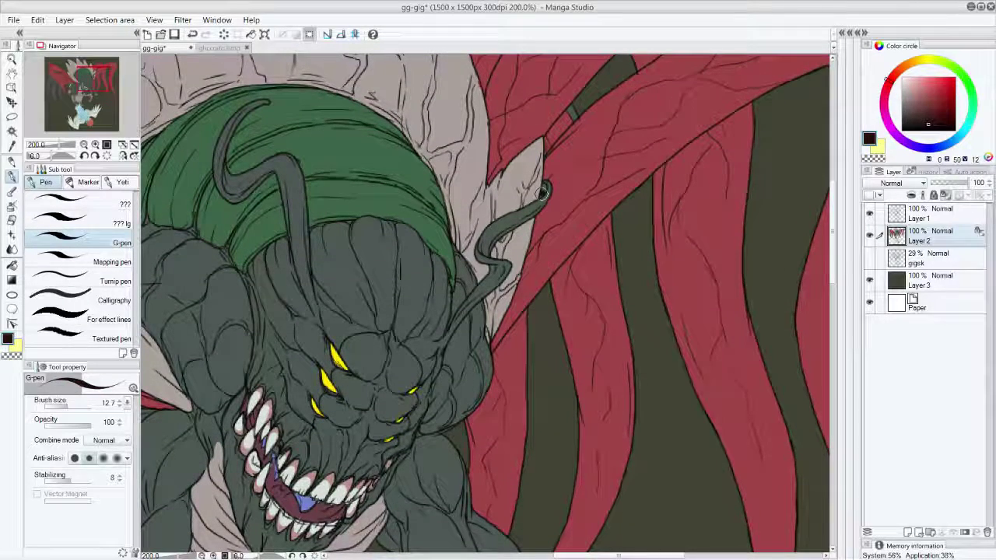
alt+click(553, 175)
drag(545, 185, 544, 190)
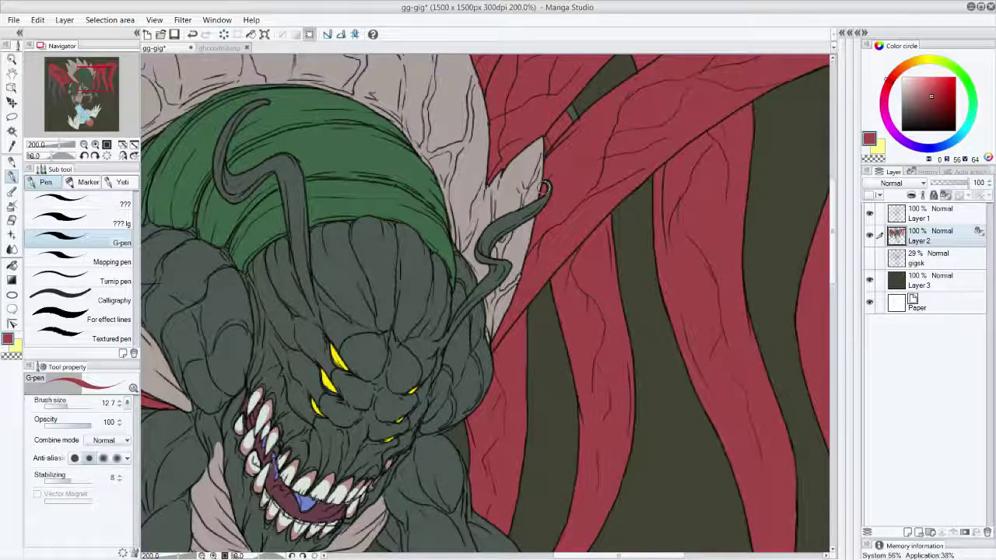
alt+click(573, 114)
mouse_move(573, 115)
mouse_down()
mouse_move(570, 144)
mouse_move(575, 115)
mouse_up()
alt+click(589, 127)
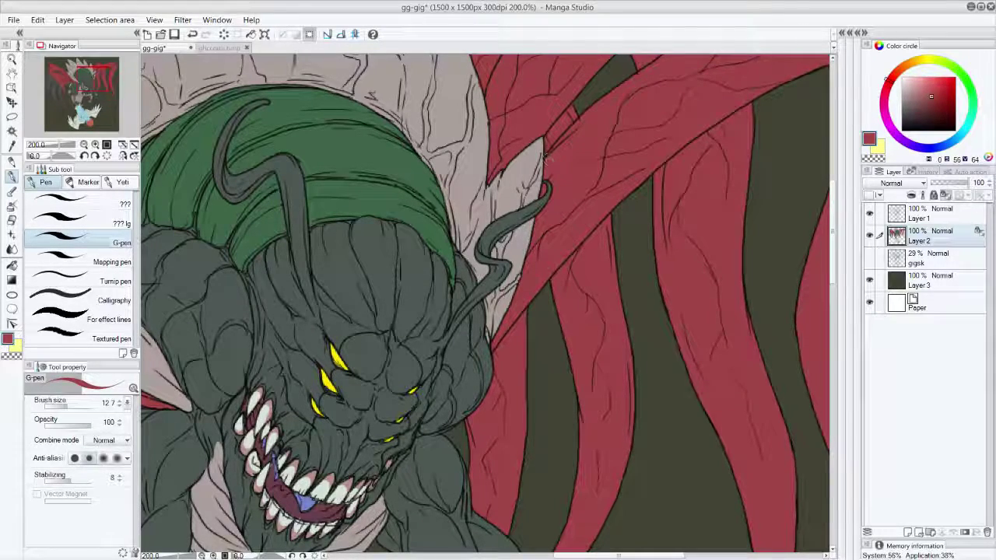
Sample the crest's grey-beige and touch up the edge of the tall crest spike bordering the red wing.
drag(537, 137, 546, 281)
alt+click(474, 327)
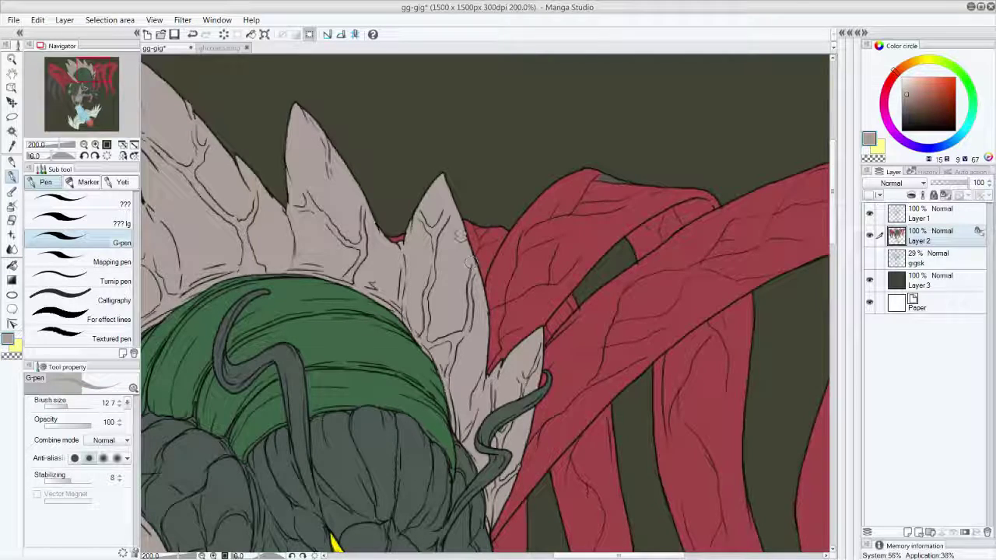
drag(461, 235, 467, 251)
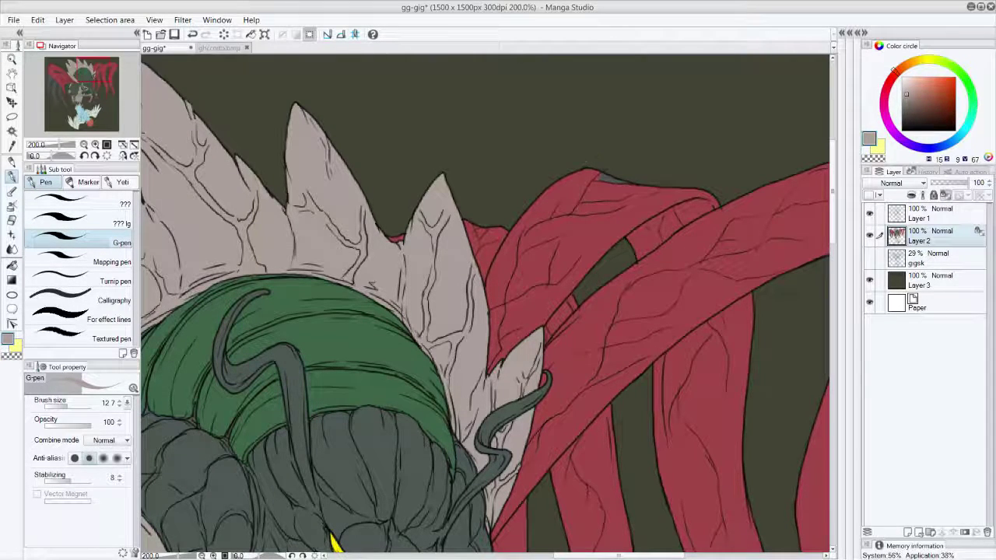
Cover the grey patch on the right wing's upper edge with its sampled red on Layer 2.
alt+click(619, 181)
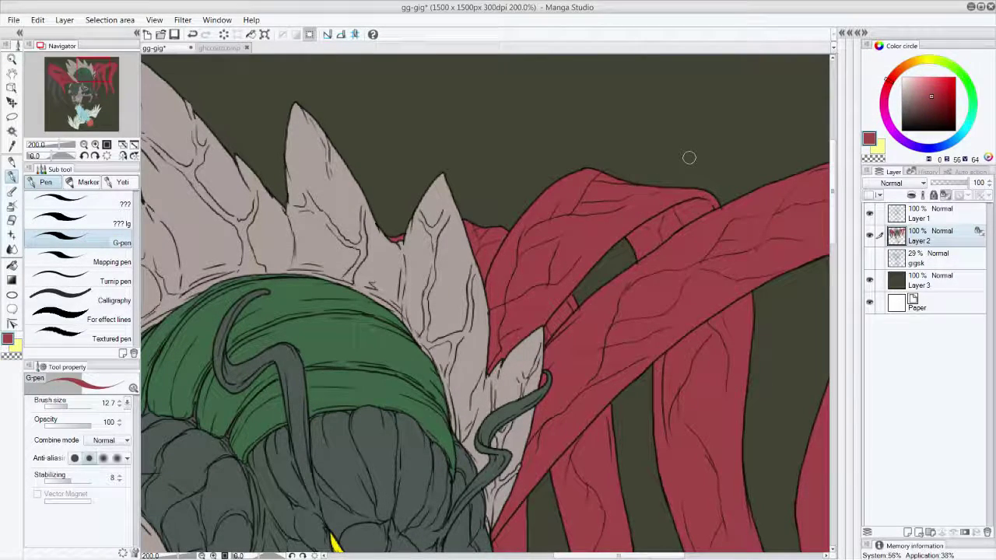
drag(100, 75, 108, 77)
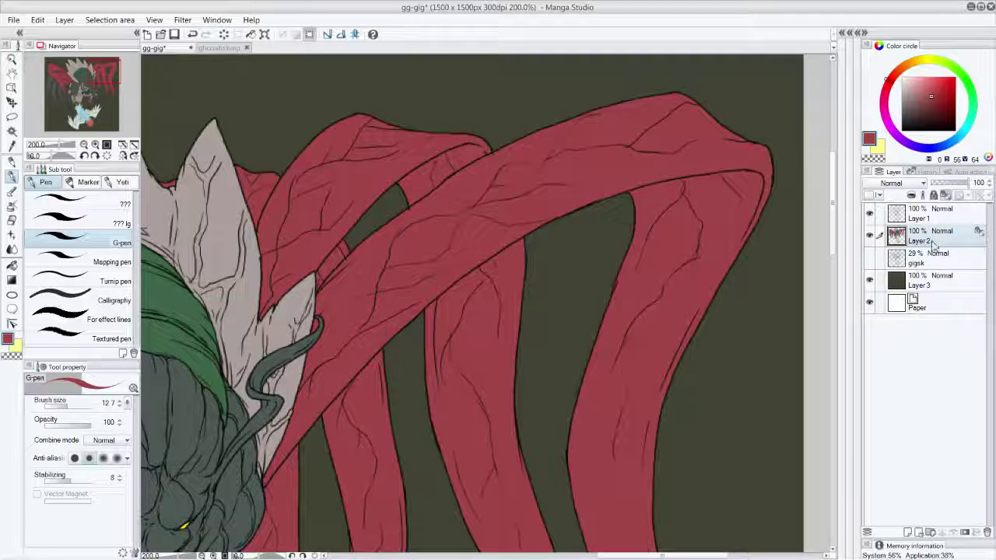
click(930, 214)
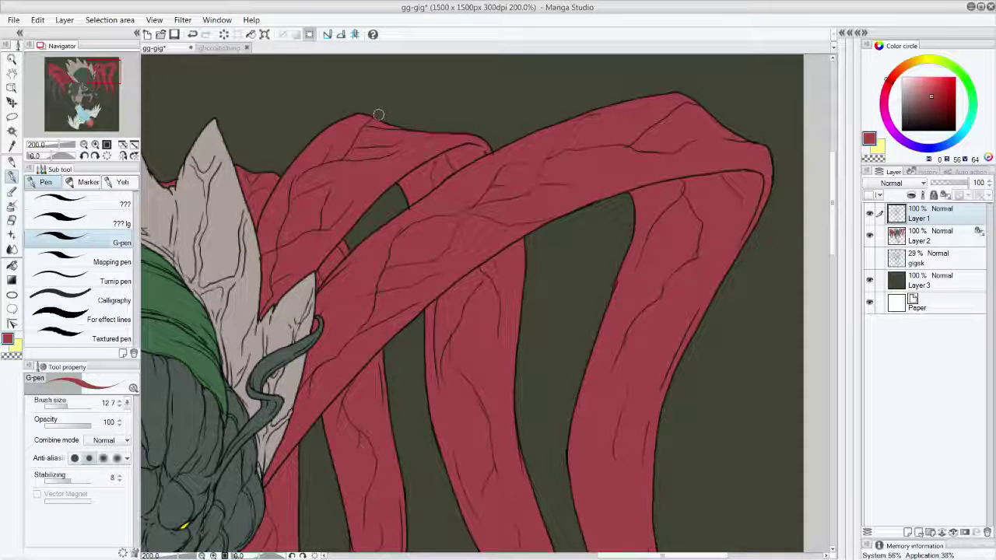
click(933, 239)
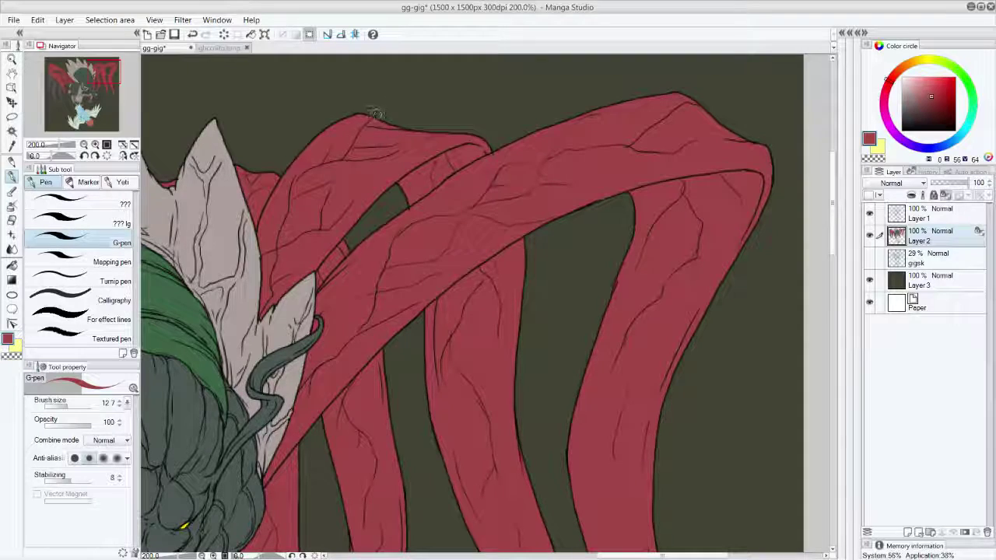
mouse_move(835, 243)
mouse_down()
mouse_move(835, 343)
mouse_move(837, 228)
mouse_up()
Touch up the lower end of the long bone spike beside the left wing with its sampled grey-beige.
drag(105, 80, 74, 92)
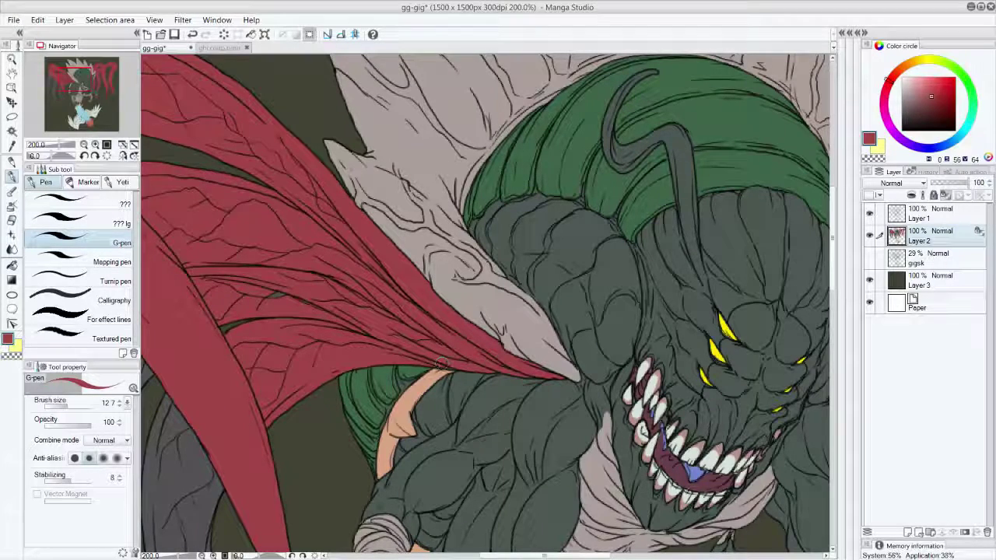
alt+click(506, 340)
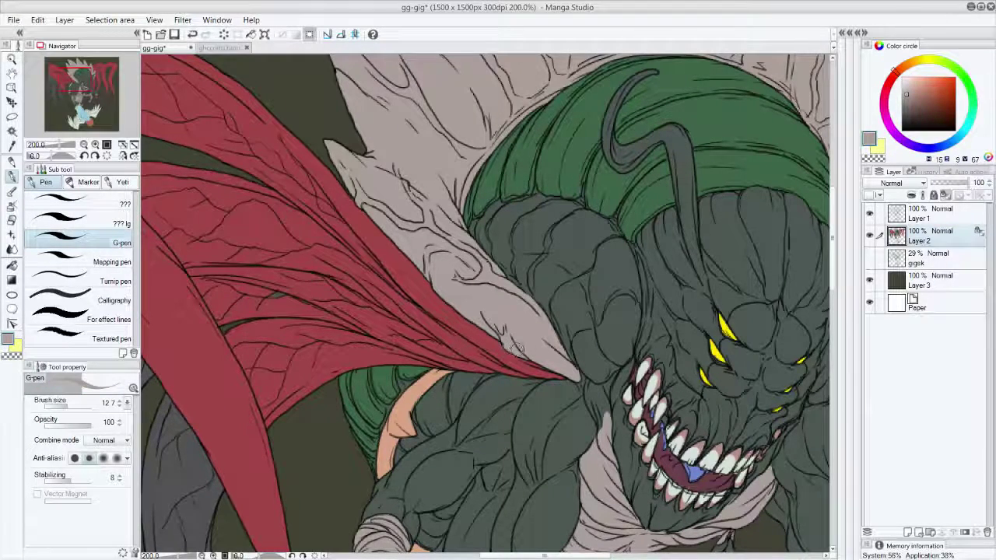
alt+click(502, 350)
alt+click(501, 338)
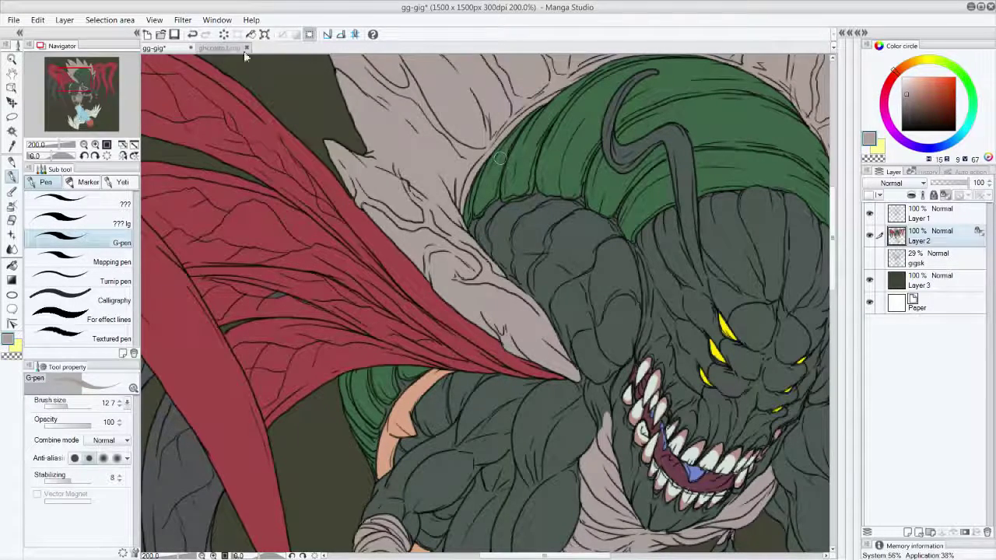
Check the ghccoitp.bmp reference, return to gg-gig, and cover the small off-color patch in the left wing with sampled red.
click(221, 48)
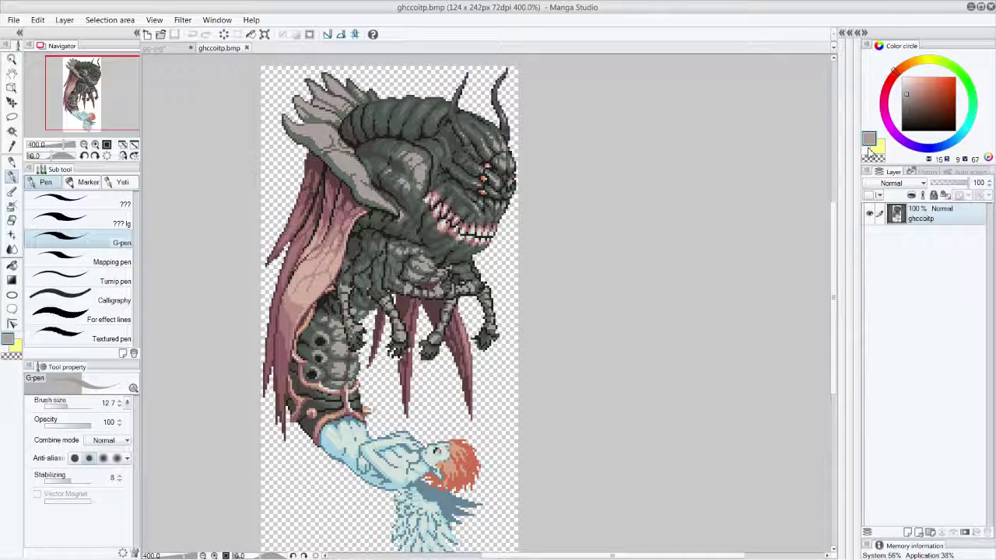
click(176, 48)
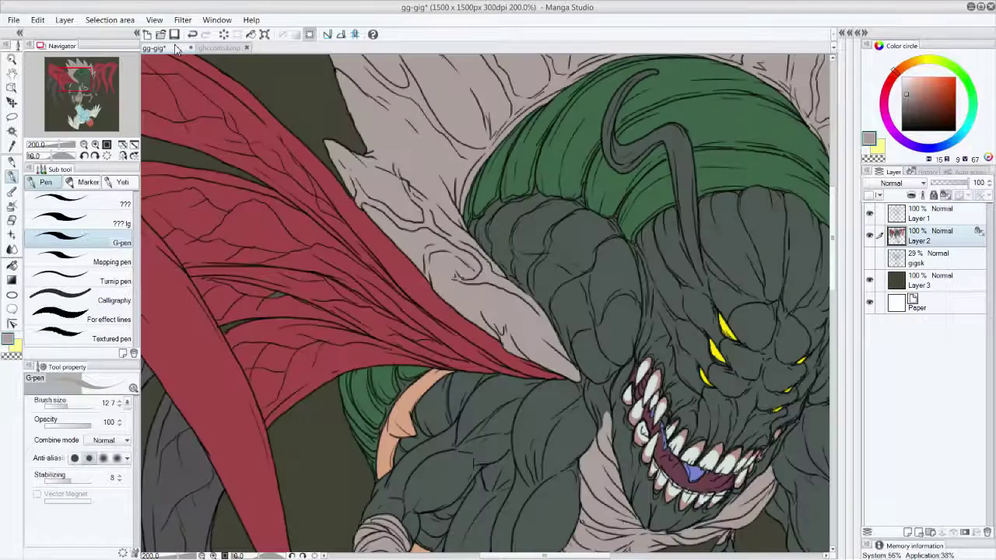
alt+click(270, 287)
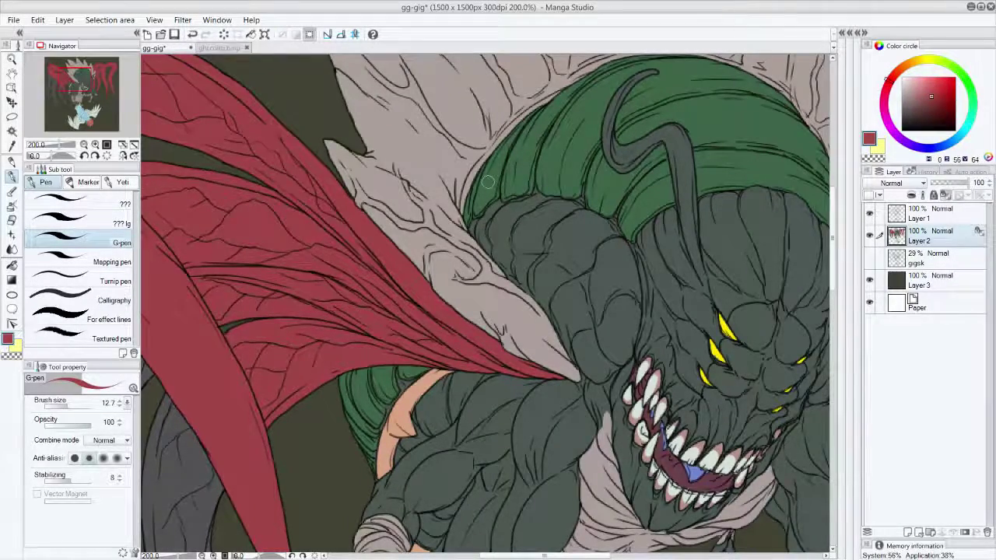
Recolor the dark grey tentacles below the left wing red using a large Mapping pen on Layer 2.
scroll(488, 186, down, 1)
scroll(488, 187, down, 1)
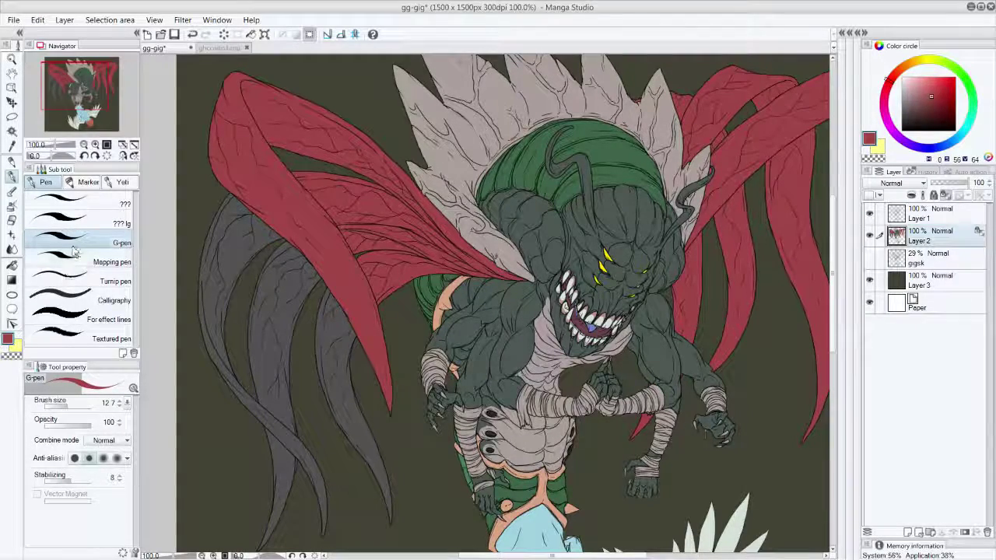
click(109, 262)
mouse_move(233, 179)
mouse_down()
mouse_move(218, 312)
mouse_move(326, 366)
mouse_move(350, 432)
mouse_move(354, 493)
mouse_move(281, 519)
mouse_move(263, 429)
mouse_up()
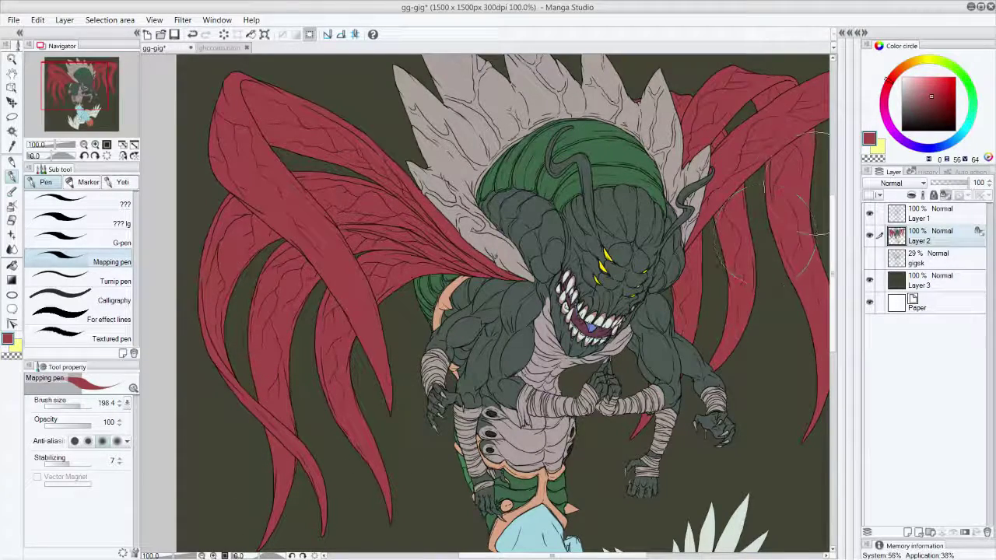
Hide the dark background on Layer 3 and inspect the coloring against the white paper.
mouse_move(834, 312)
mouse_down()
mouse_move(838, 412)
mouse_move(833, 294)
mouse_up()
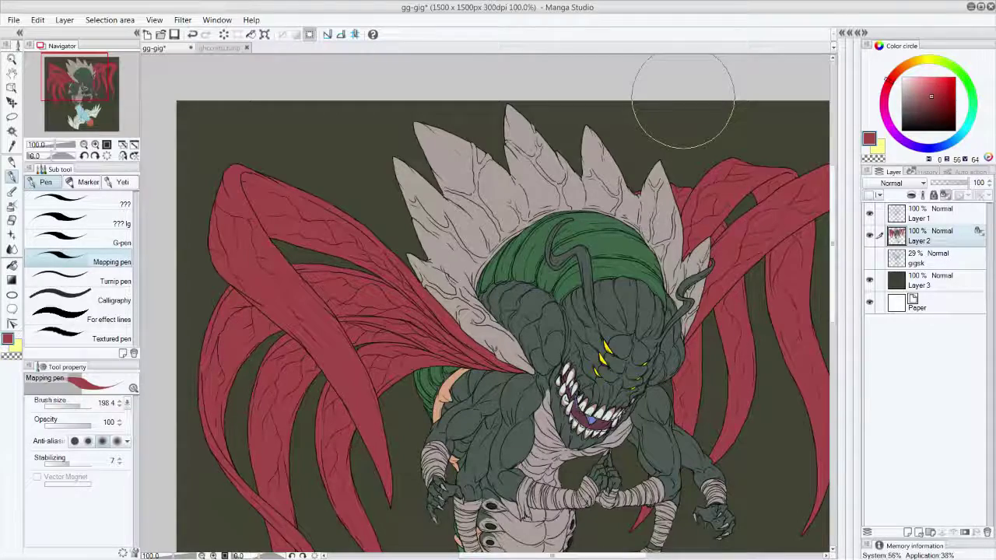
click(869, 279)
scroll(843, 307, down, 5)
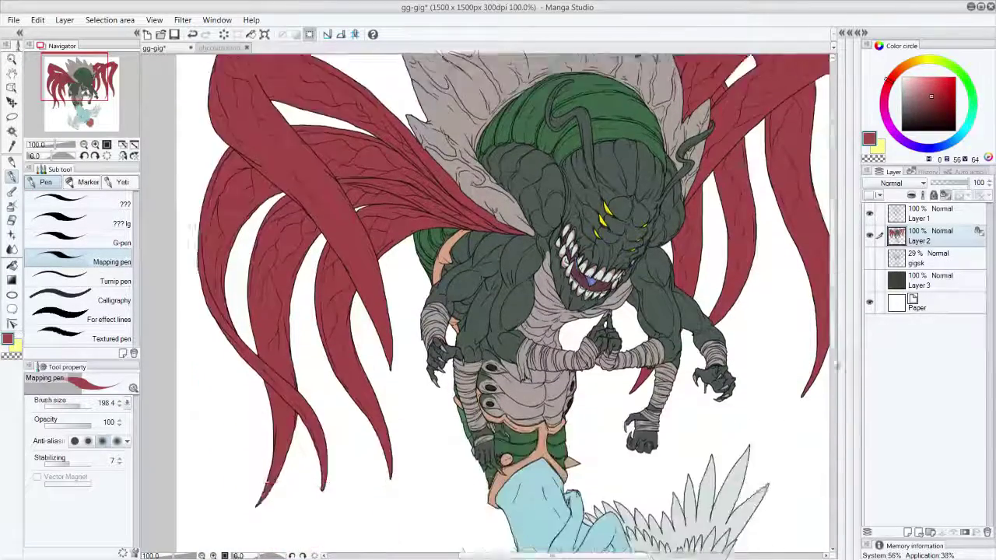
scroll(838, 335, up, 4)
scroll(838, 333, up, 3)
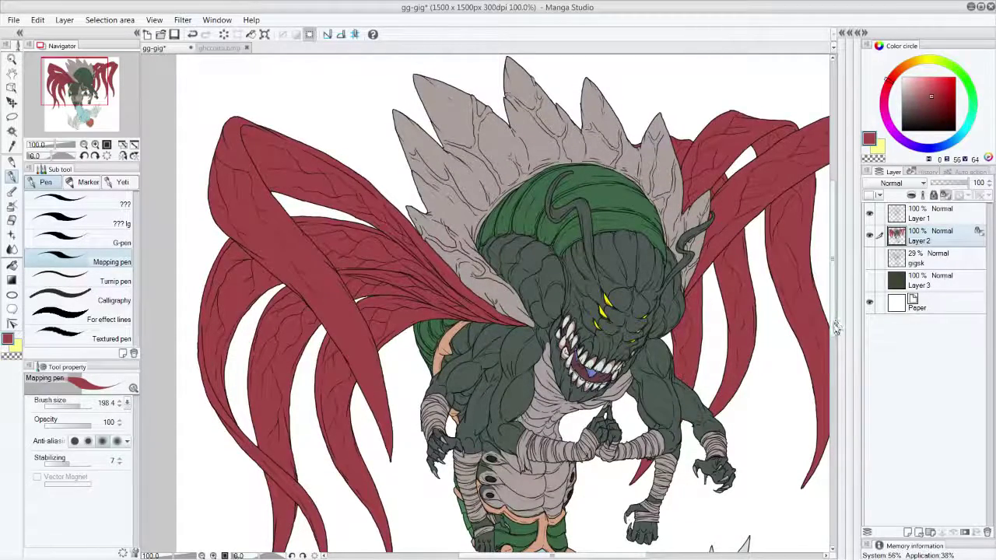
scroll(838, 327, up, 2)
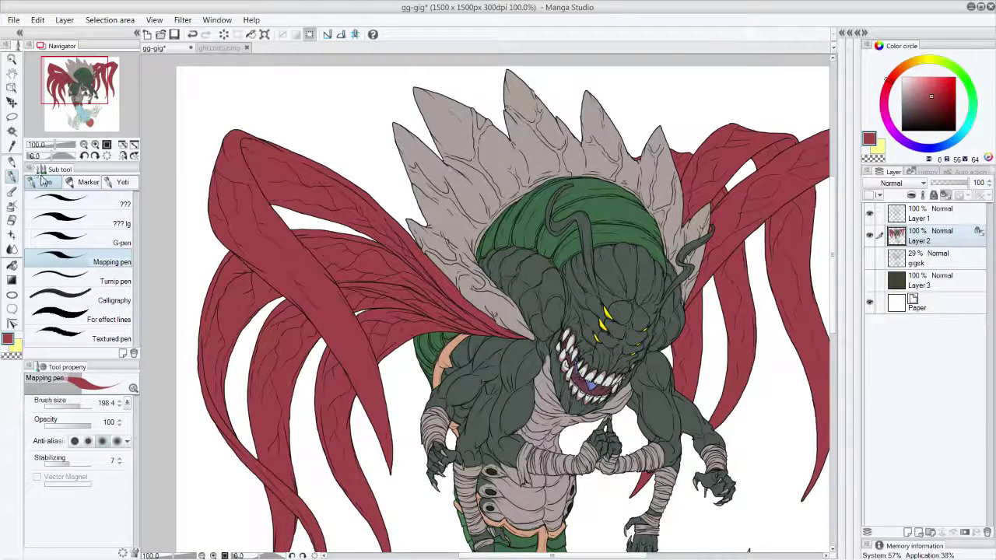
Make Layer 1 active, undo the last stroke, and set the Darker pencil to black.
click(942, 214)
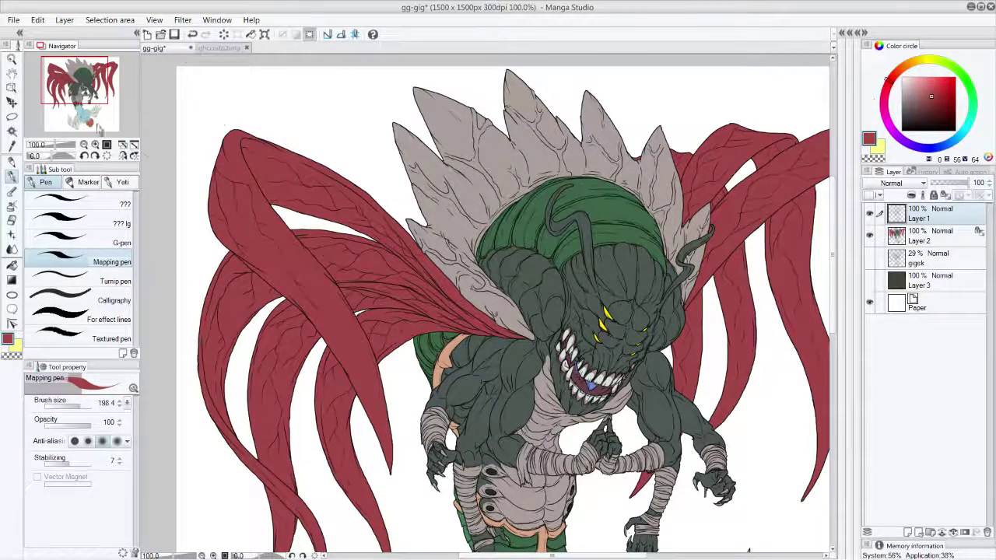
click(12, 161)
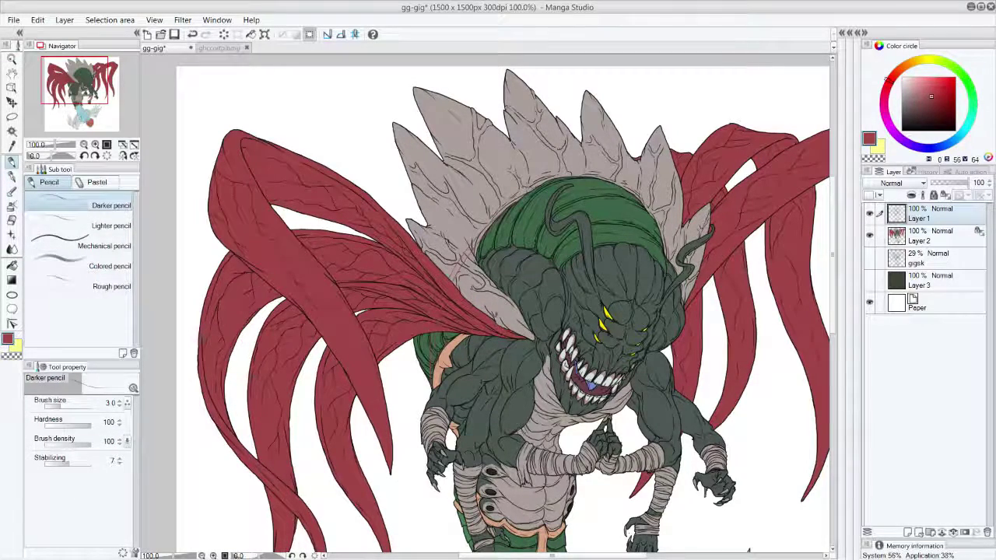
key(ctrl+z)
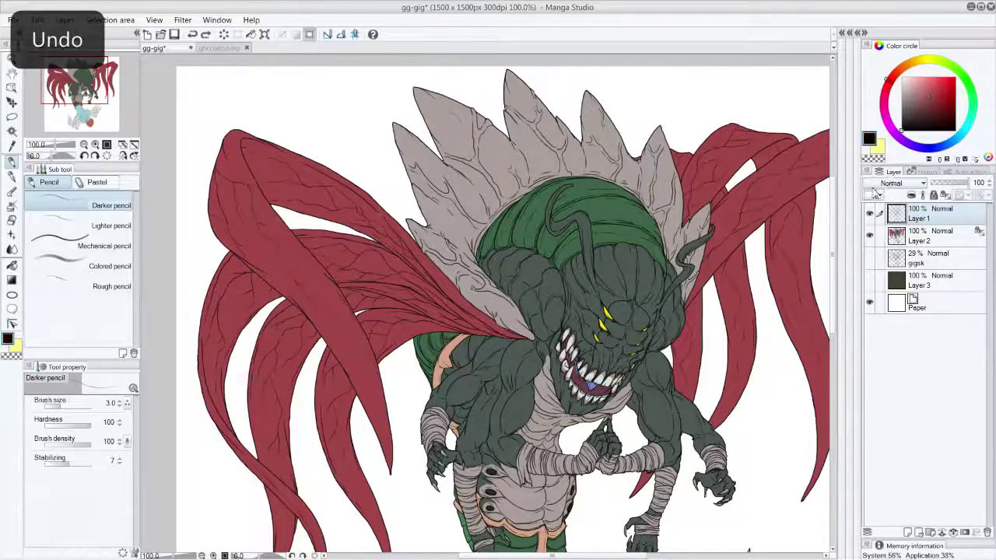
Hide Layer 2, erase the outer outline of the ribbed section beneath the left wing, and redraw it closer to the body on Layer 1.
key(ctrl+plus)
key(ctrl+plus)
key(ctrl+plus)
key(ctrl+plus)
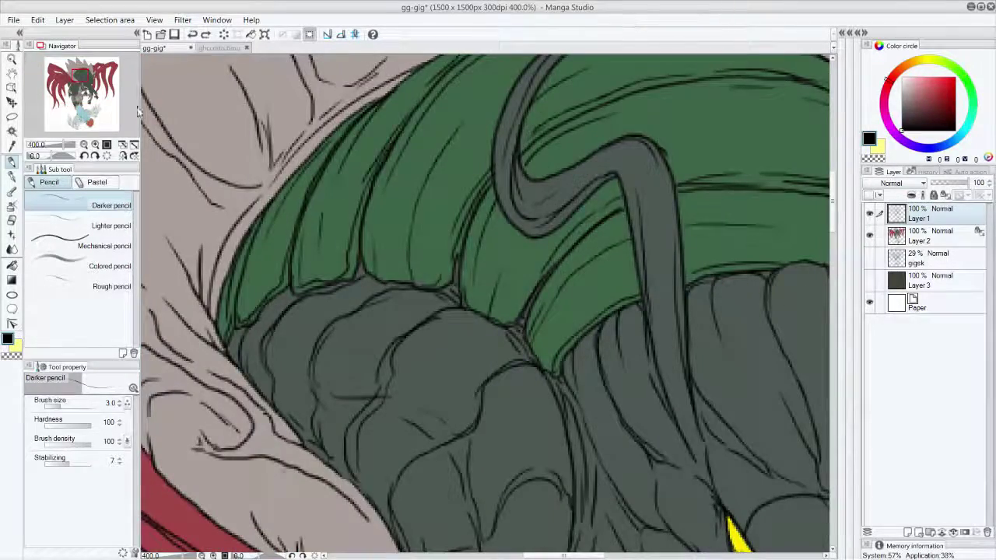
mouse_move(81, 79)
mouse_down()
mouse_move(75, 99)
mouse_move(75, 84)
mouse_up()
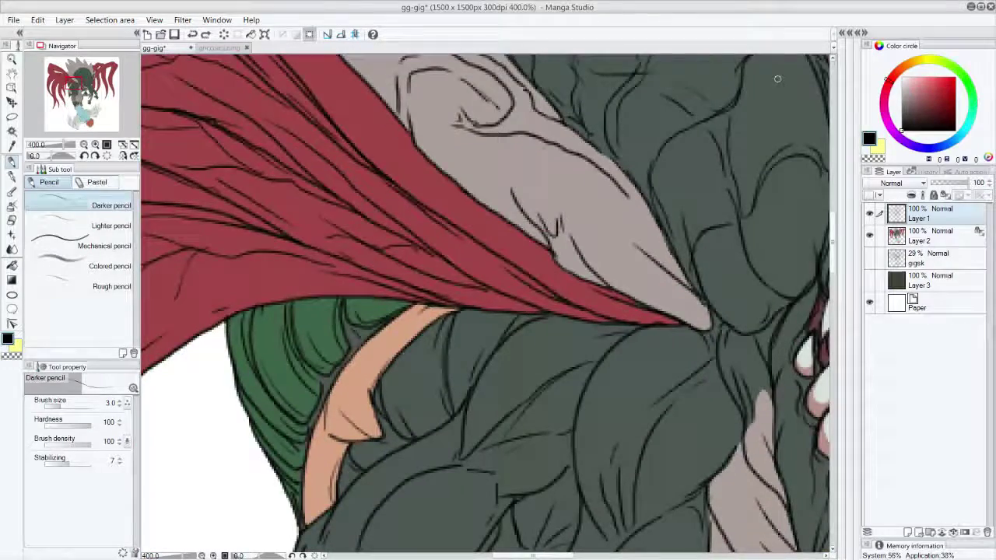
scroll(777, 78, down, 2)
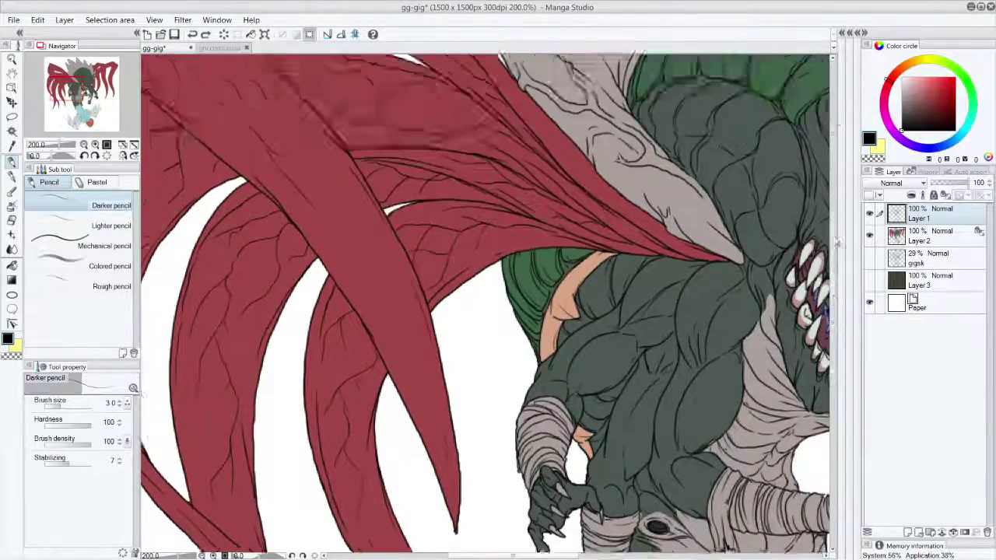
drag(837, 242, 837, 221)
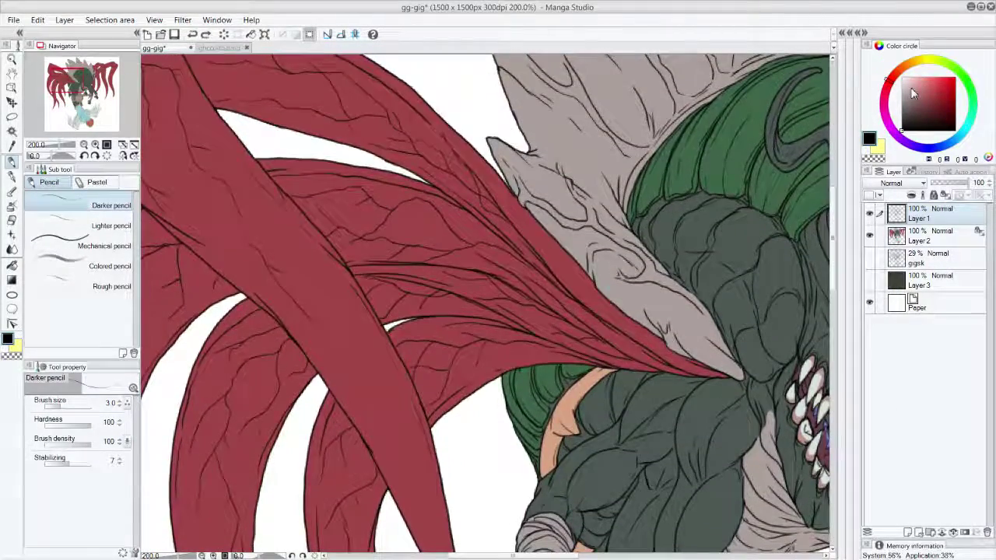
click(870, 235)
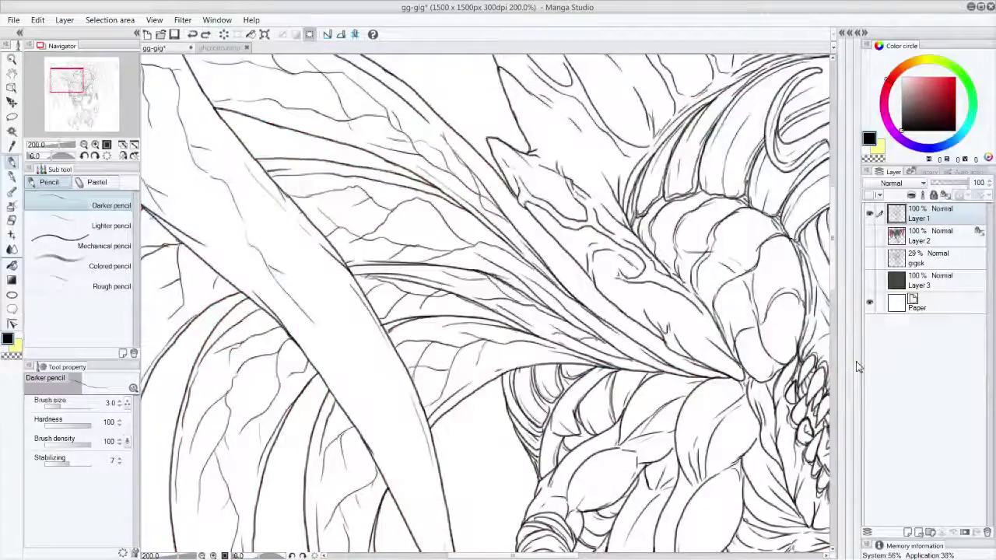
mouse_move(508, 379)
mouse_down()
mouse_move(502, 407)
mouse_move(516, 398)
mouse_move(517, 446)
mouse_move(524, 405)
mouse_move(523, 452)
mouse_move(531, 369)
mouse_up()
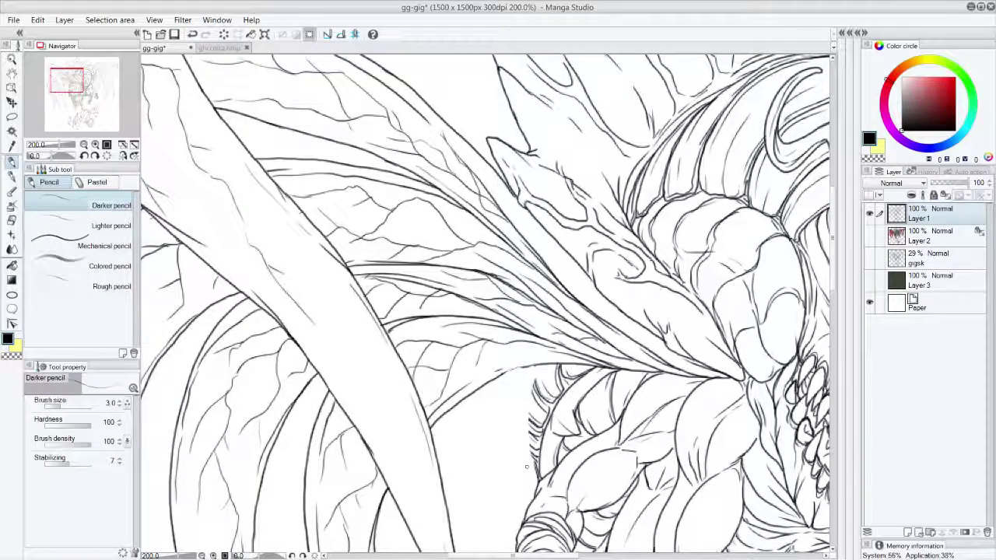
drag(499, 377, 517, 369)
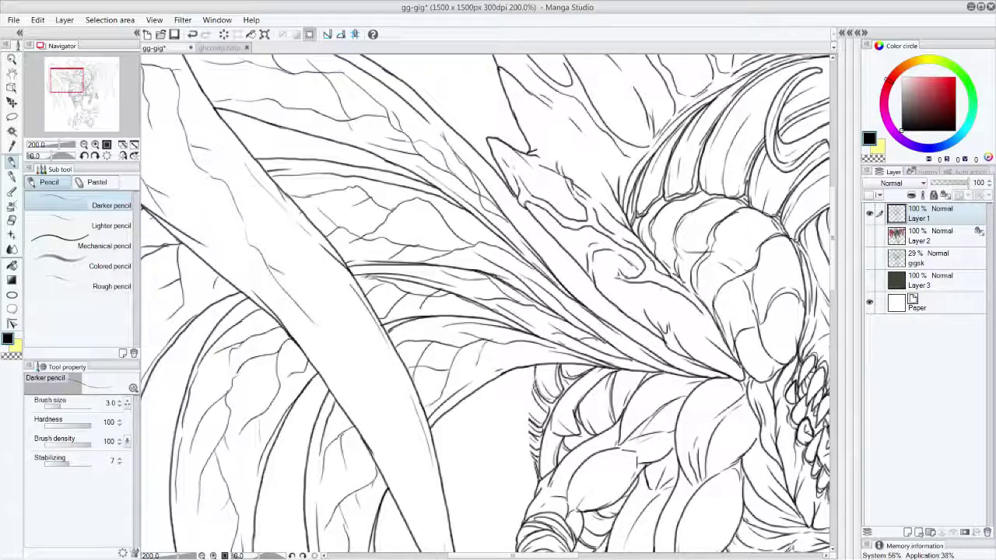
mouse_move(530, 383)
mouse_down()
mouse_move(537, 460)
mouse_move(538, 447)
mouse_up()
drag(536, 375, 530, 394)
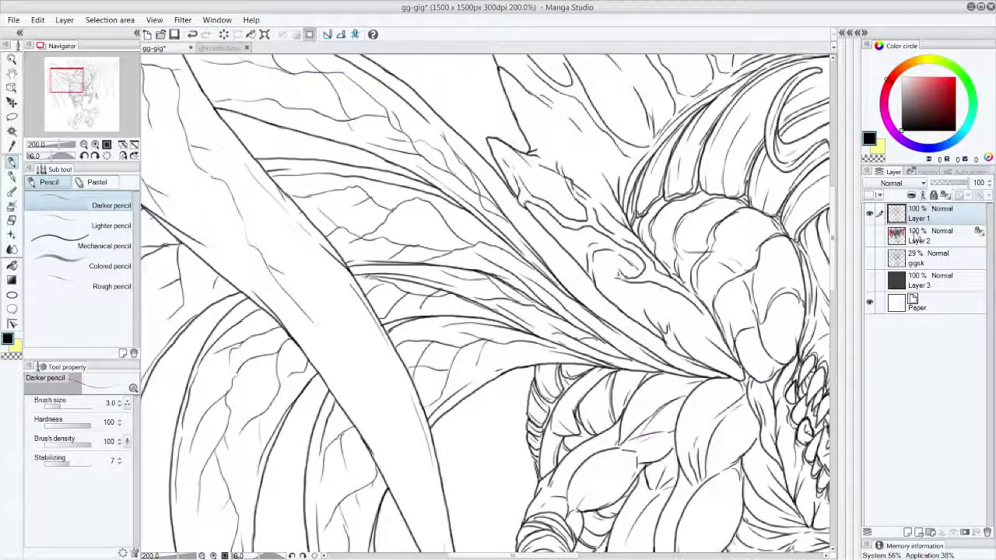
Show Layer 2 again and erase its green color lying outside the redrawn outline beneath the left wing.
click(869, 234)
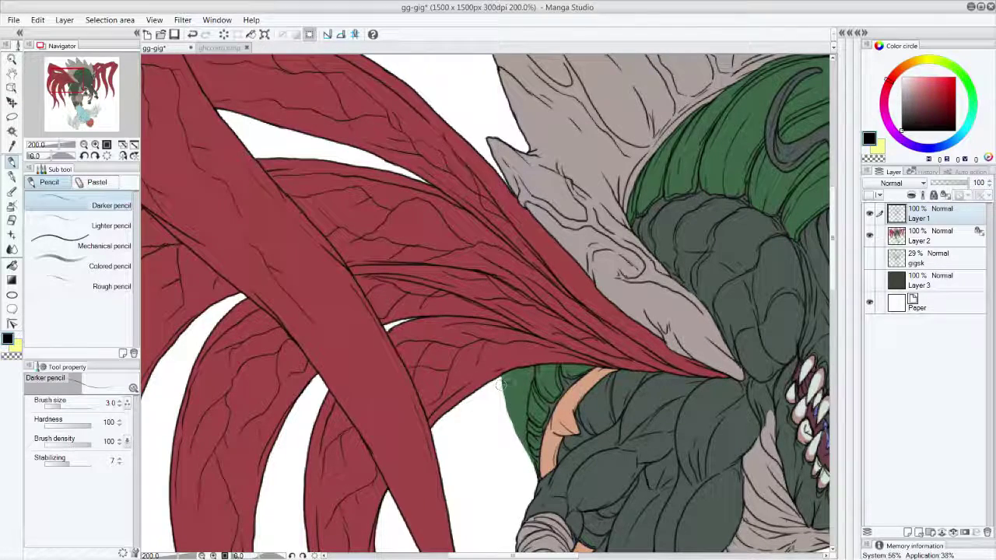
click(926, 241)
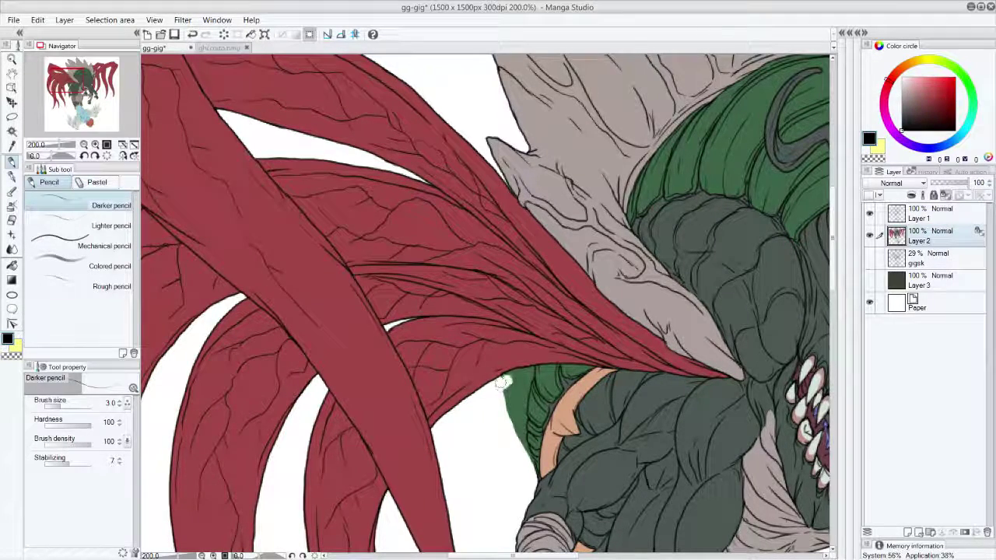
mouse_move(530, 373)
mouse_down()
mouse_move(520, 441)
mouse_move(532, 464)
mouse_up()
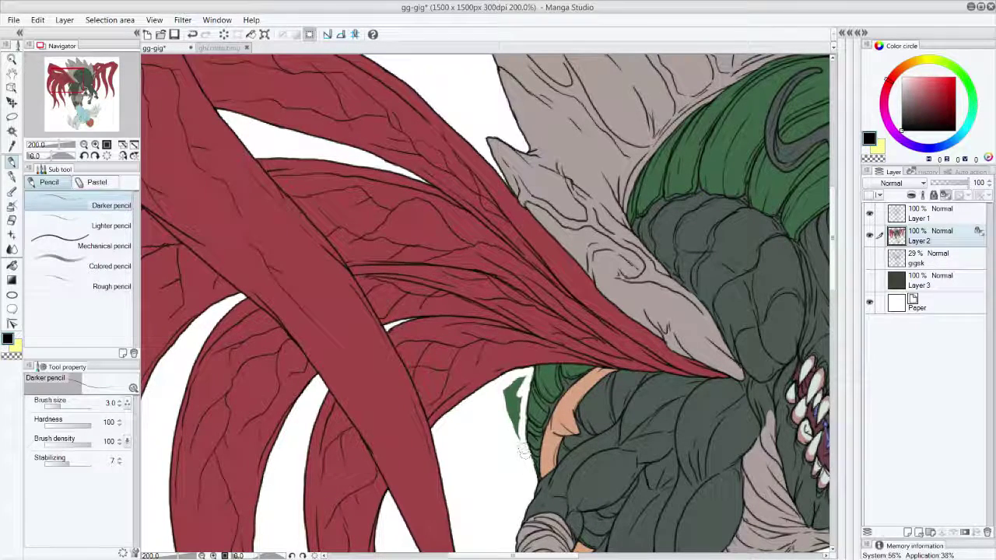
drag(522, 430, 517, 431)
drag(518, 387, 513, 436)
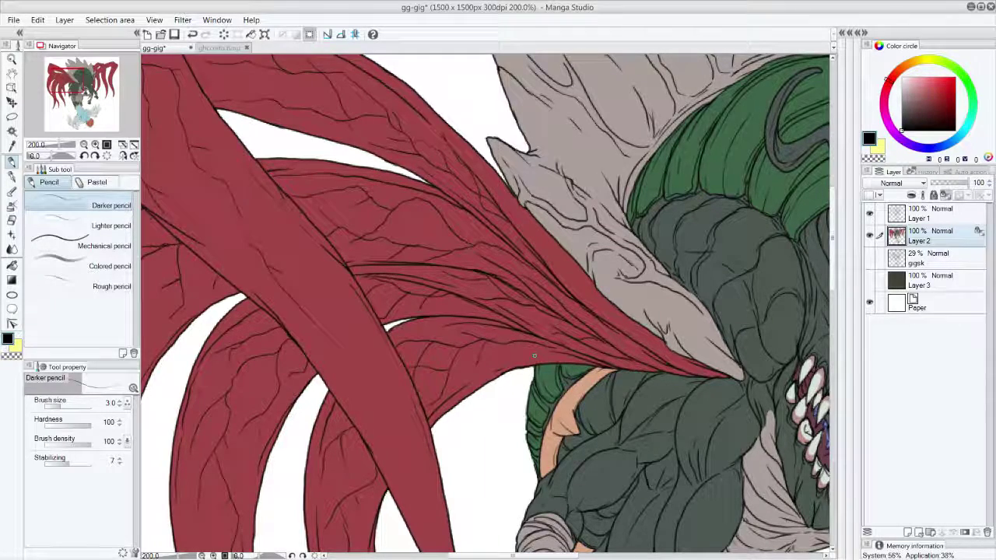
Check the reference image and duplicate Layer 2.
scroll(806, 135, down, 2)
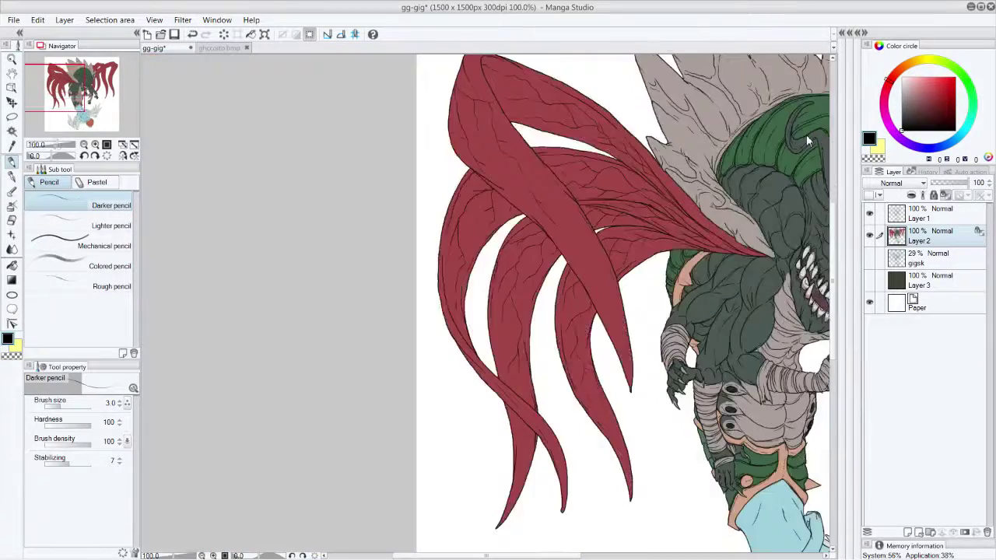
drag(65, 96, 89, 90)
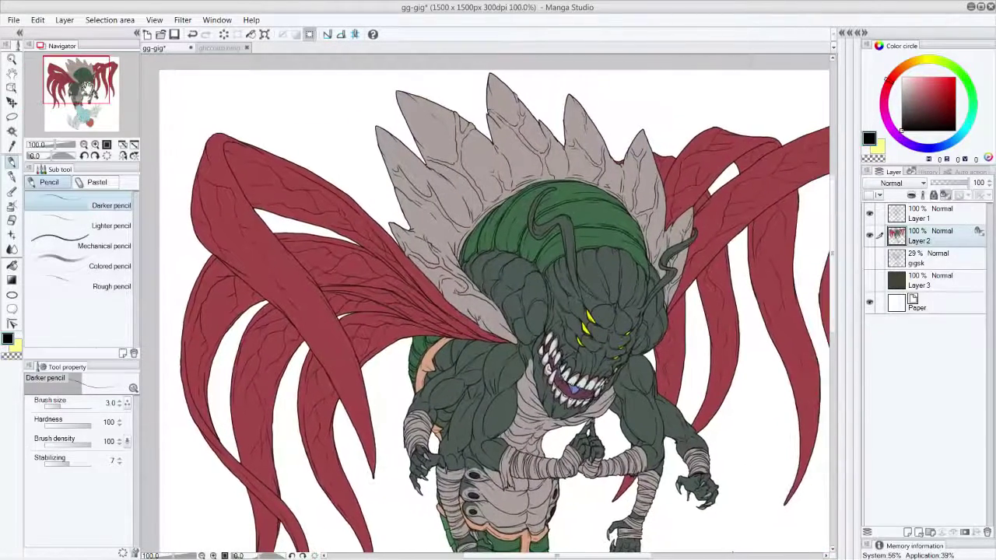
click(221, 48)
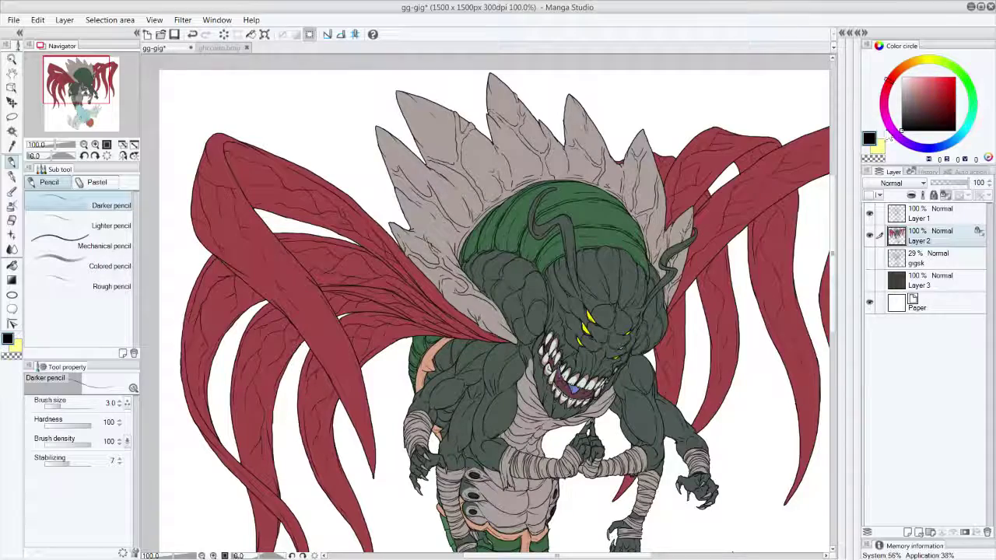
right_click(922, 233)
click(921, 304)
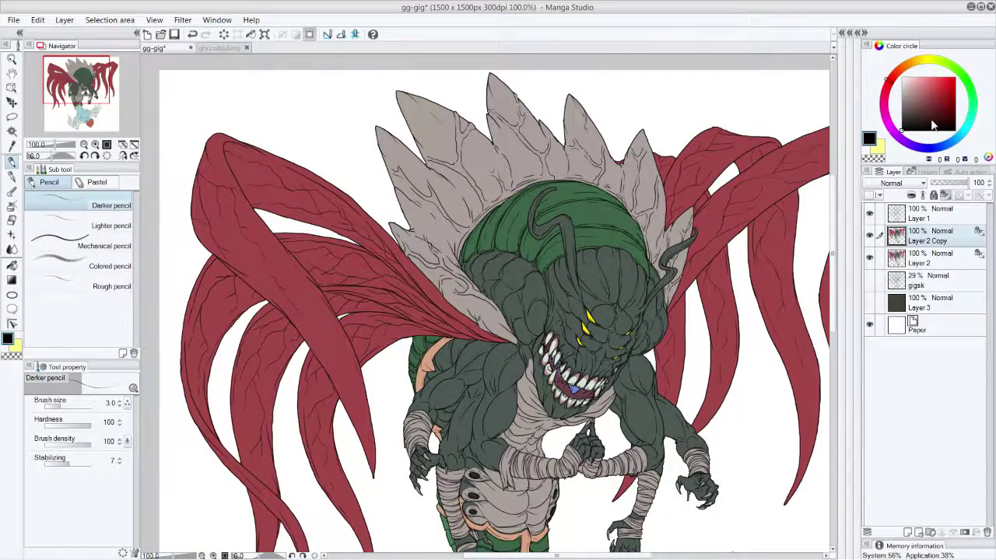
Set the blending mode of Layer 2 Copy to Multiply.
click(914, 183)
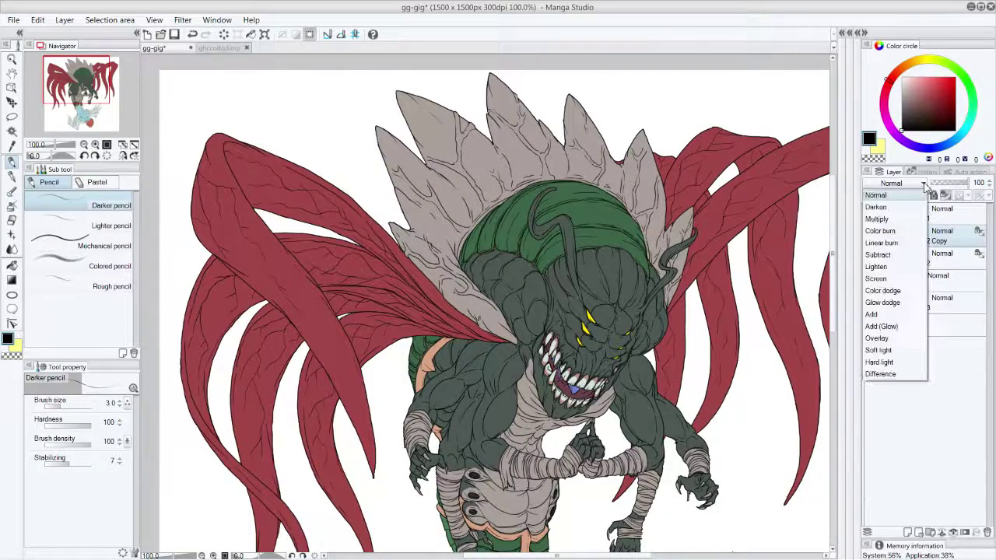
click(887, 219)
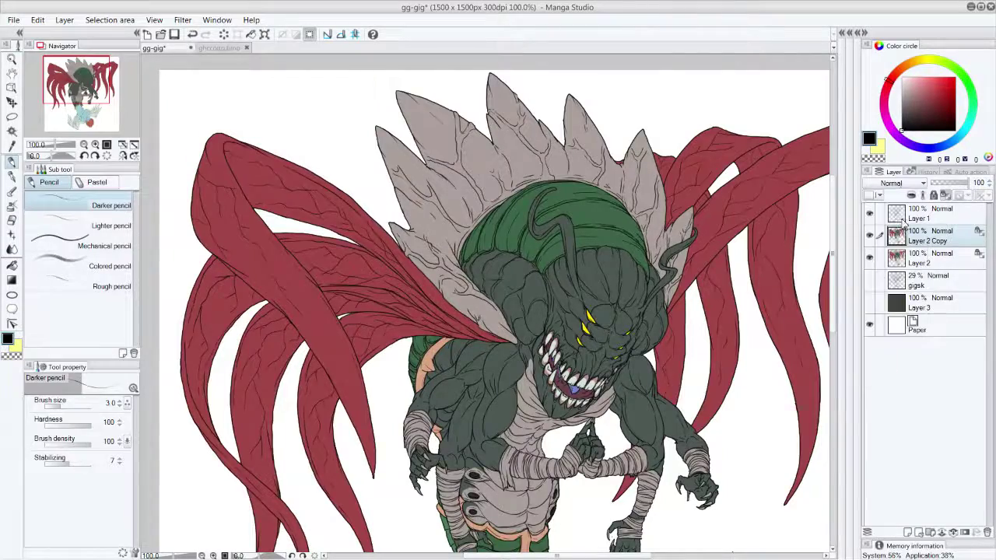
drag(834, 216, 834, 253)
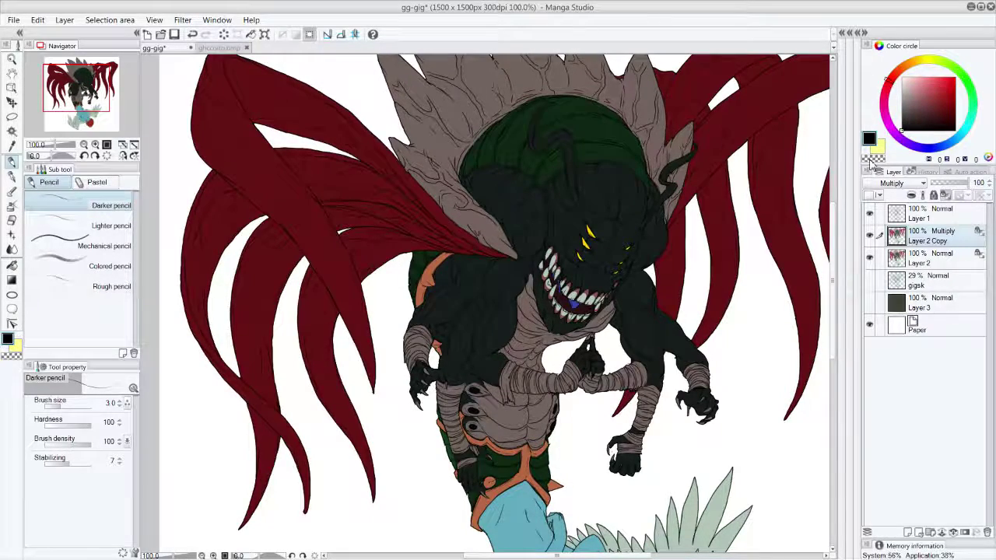
drag(833, 280, 835, 259)
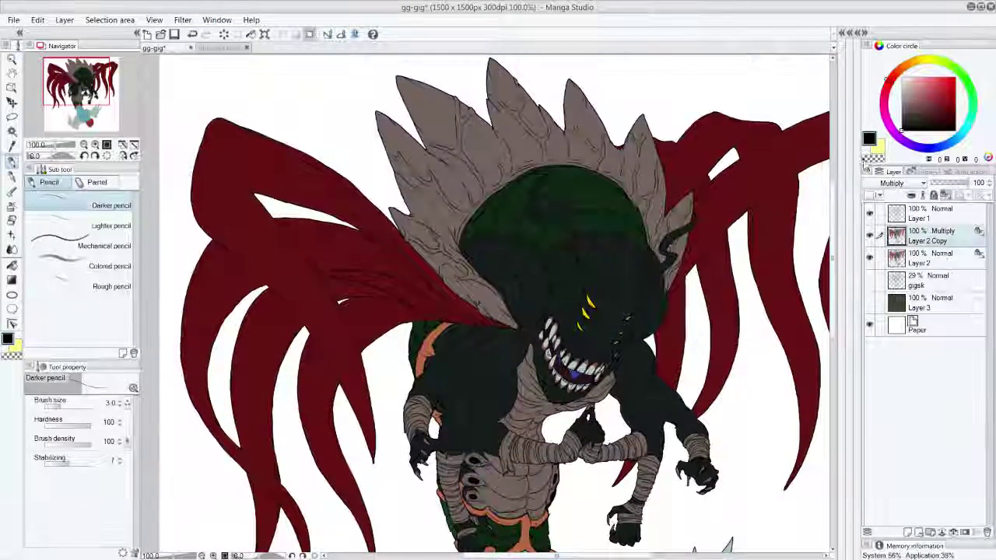
Paint light areas on the monster's left antenna with a white G-pen and reduce Layer 2 Copy's opacity to 74%.
click(12, 176)
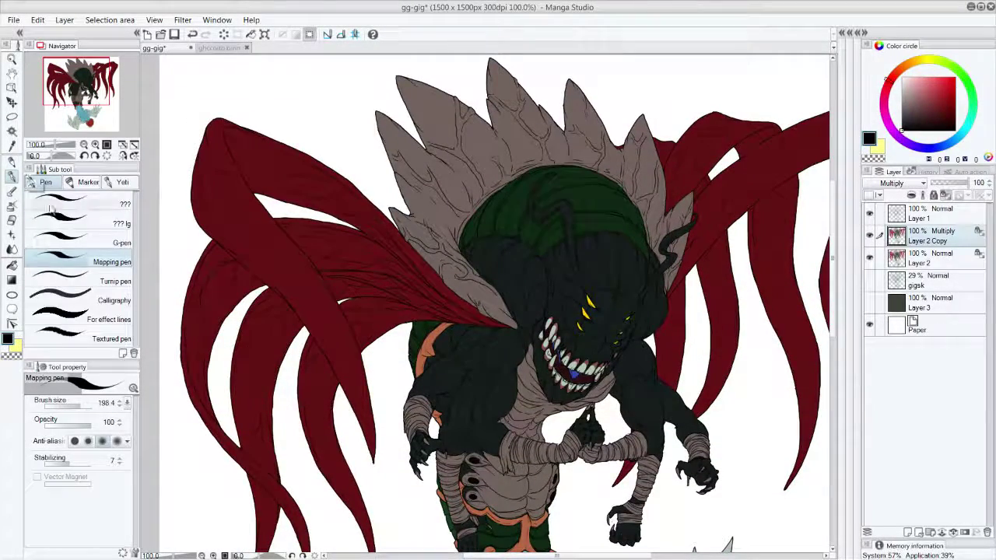
click(78, 243)
click(902, 77)
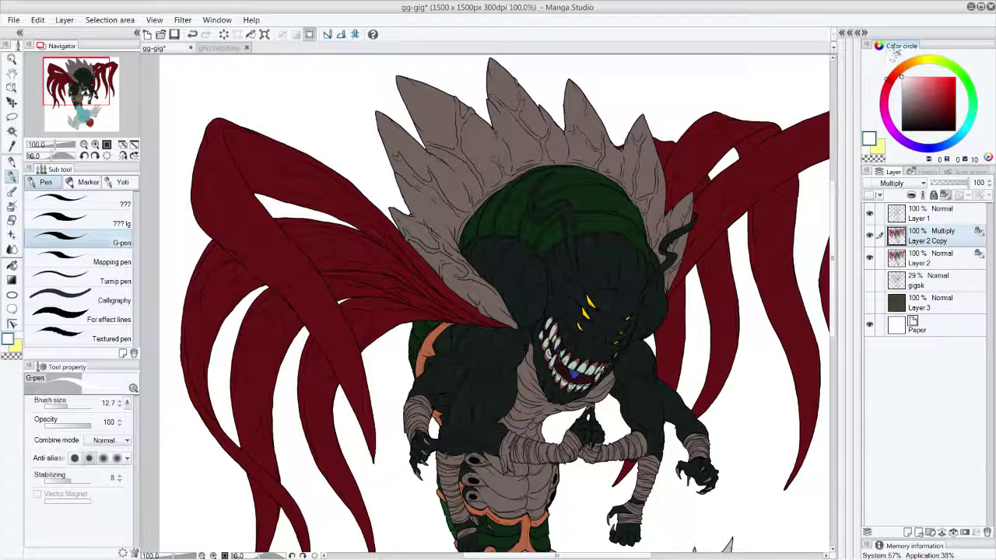
mouse_move(563, 204)
mouse_down()
mouse_move(579, 280)
mouse_move(561, 204)
mouse_move(537, 223)
mouse_move(530, 197)
mouse_move(540, 182)
mouse_up()
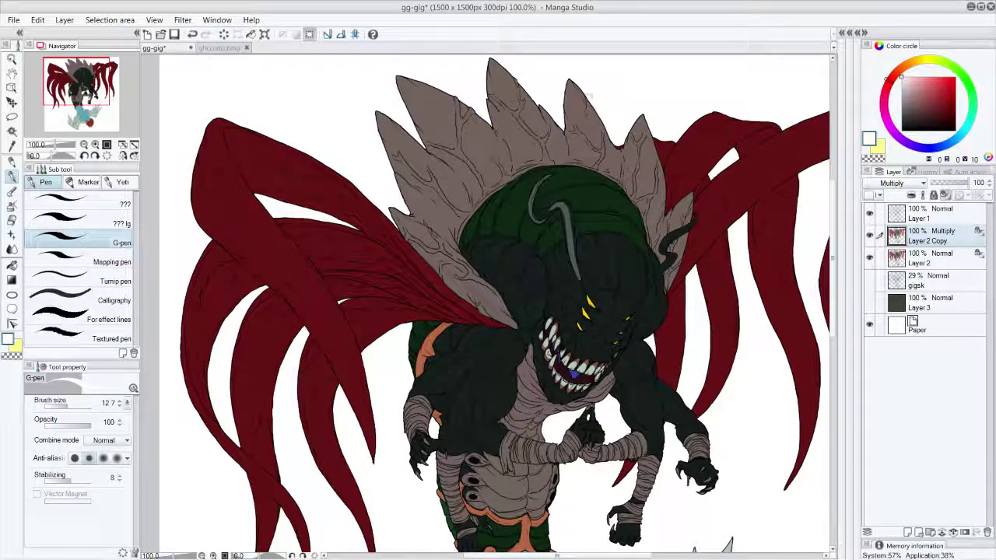
click(959, 183)
drag(958, 184, 962, 183)
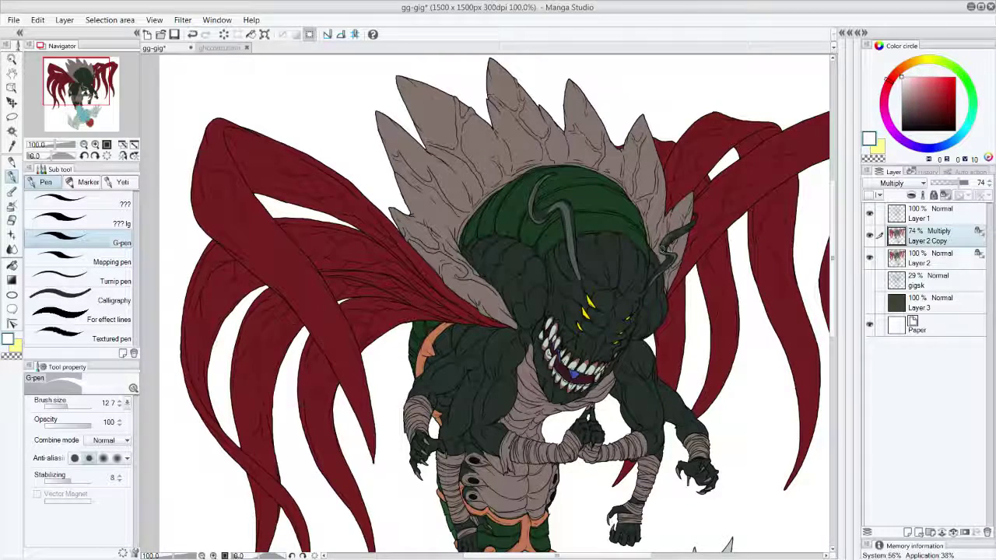
Paint white highlights over the forehead ridges, brow and muzzle of the monster's face on the Multiply layer.
mouse_move(580, 244)
mouse_down()
mouse_move(591, 272)
mouse_move(603, 284)
mouse_move(585, 248)
mouse_move(613, 286)
mouse_move(605, 243)
mouse_move(615, 292)
mouse_up()
mouse_move(623, 238)
mouse_down()
mouse_move(622, 291)
mouse_move(603, 307)
mouse_up()
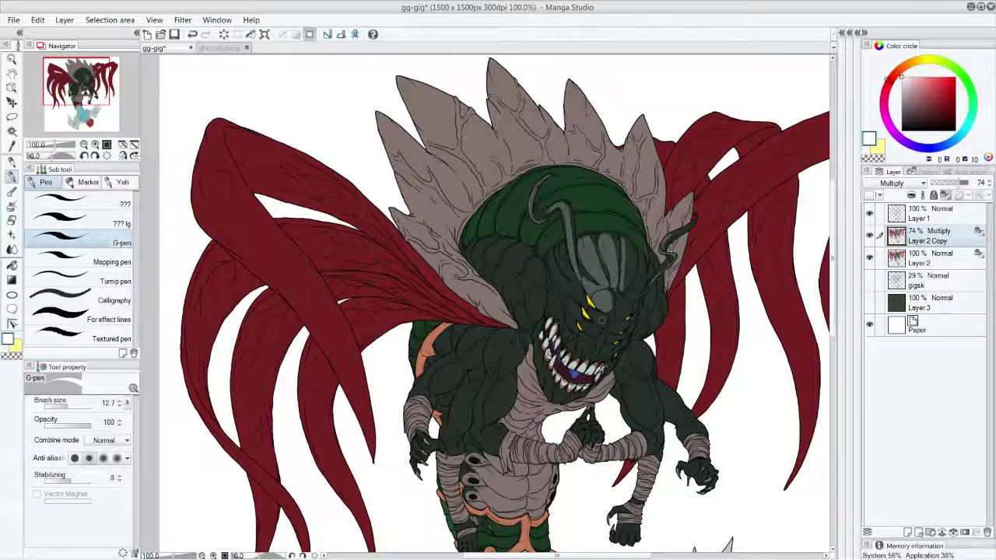
mouse_move(601, 313)
mouse_down()
mouse_move(597, 321)
mouse_move(573, 288)
mouse_move(558, 251)
mouse_up()
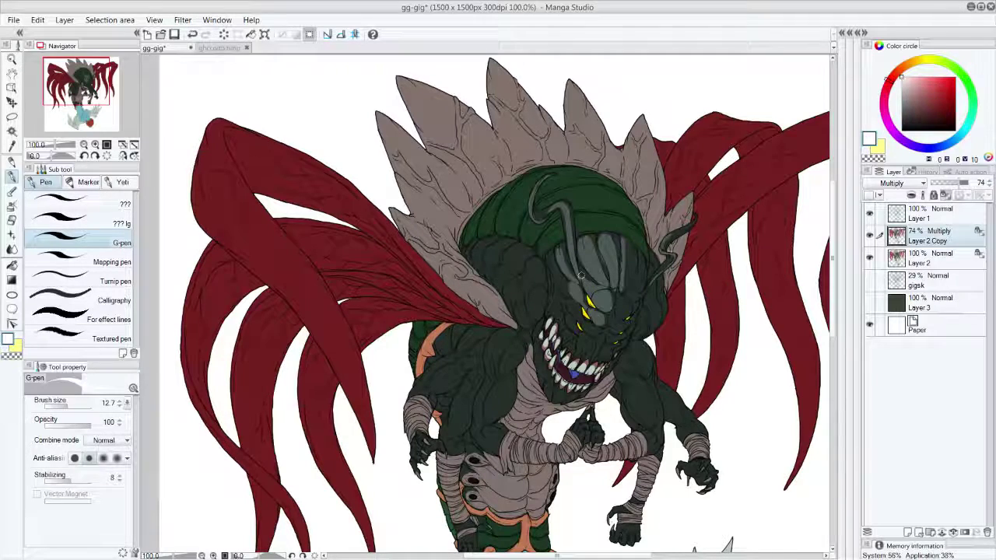
mouse_move(621, 306)
mouse_down()
mouse_move(612, 337)
mouse_move(635, 299)
mouse_move(610, 313)
mouse_up()
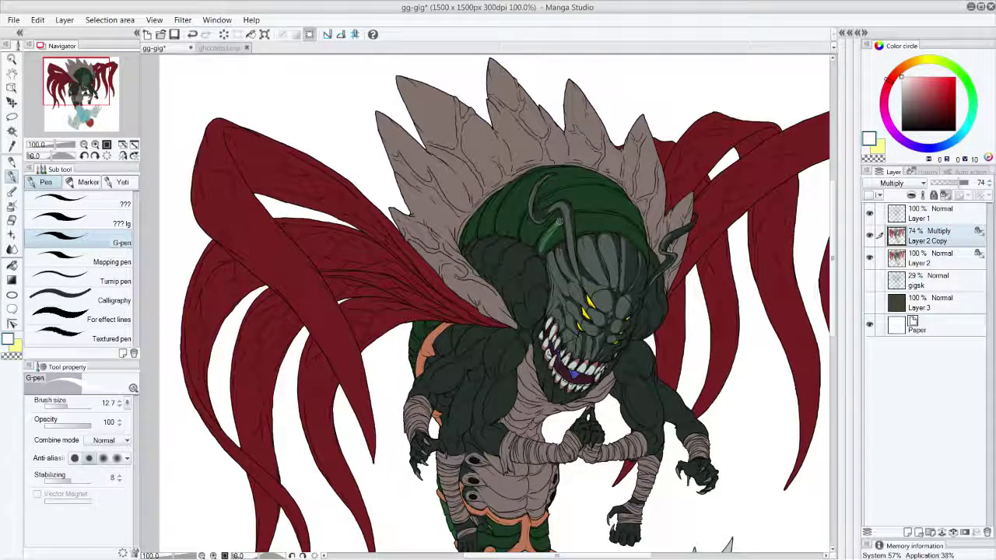
Paint white highlights along the lower band and upper folds of the green head covering, around the left antenna.
mouse_move(546, 241)
mouse_down()
mouse_move(603, 228)
mouse_move(579, 220)
mouse_move(603, 225)
mouse_up()
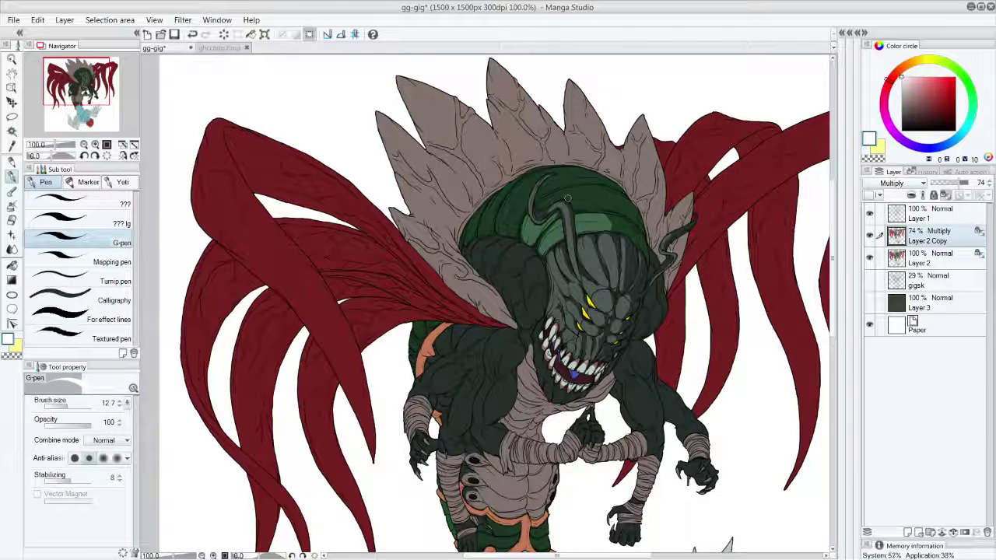
alt+click(578, 225)
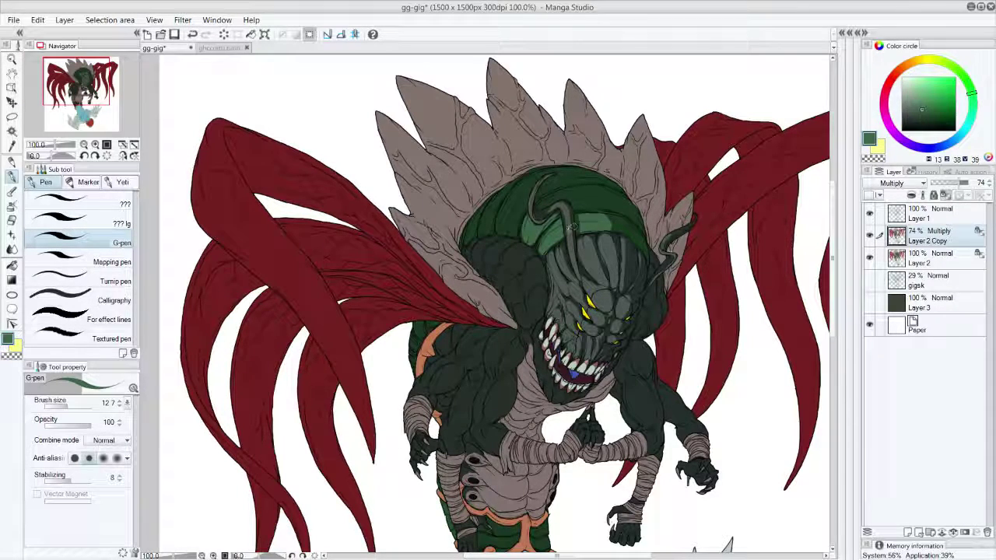
alt+click(698, 89)
drag(558, 193, 597, 204)
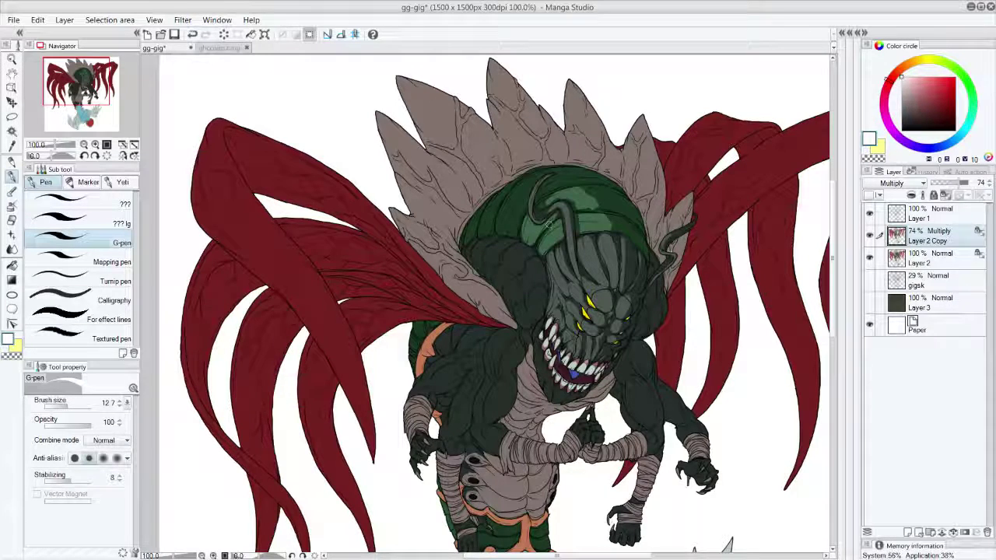
drag(563, 201, 543, 205)
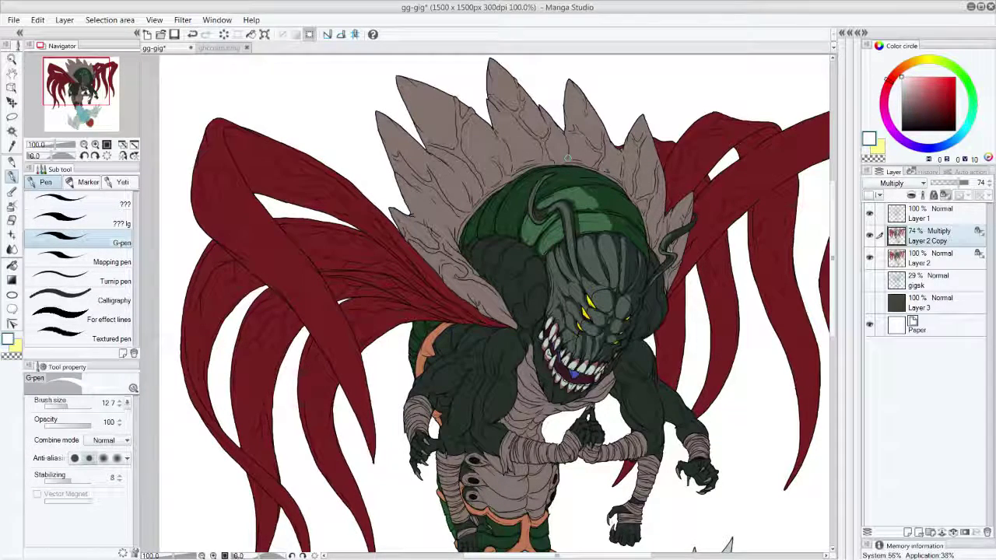
Highlight the dark lumpy mass left of the face, refine it with its sampled dark gray, and lighten the left green head folds in white.
mouse_move(502, 263)
mouse_down()
mouse_move(522, 279)
mouse_move(534, 312)
mouse_move(531, 271)
mouse_move(493, 250)
mouse_move(532, 296)
mouse_move(511, 254)
mouse_move(490, 259)
mouse_move(499, 249)
mouse_move(523, 255)
mouse_move(537, 280)
mouse_move(536, 271)
mouse_move(511, 287)
mouse_move(523, 321)
mouse_move(500, 275)
mouse_move(517, 306)
mouse_up()
mouse_move(493, 274)
mouse_down()
mouse_move(479, 263)
mouse_move(481, 246)
mouse_move(468, 257)
mouse_up()
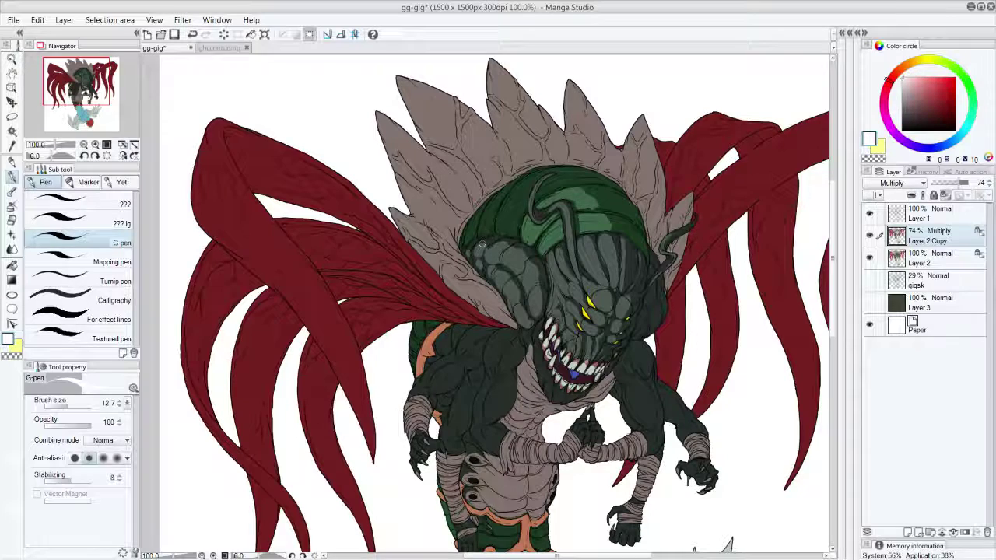
alt+click(528, 269)
mouse_move(526, 257)
mouse_down()
mouse_move(519, 276)
mouse_move(492, 250)
mouse_up()
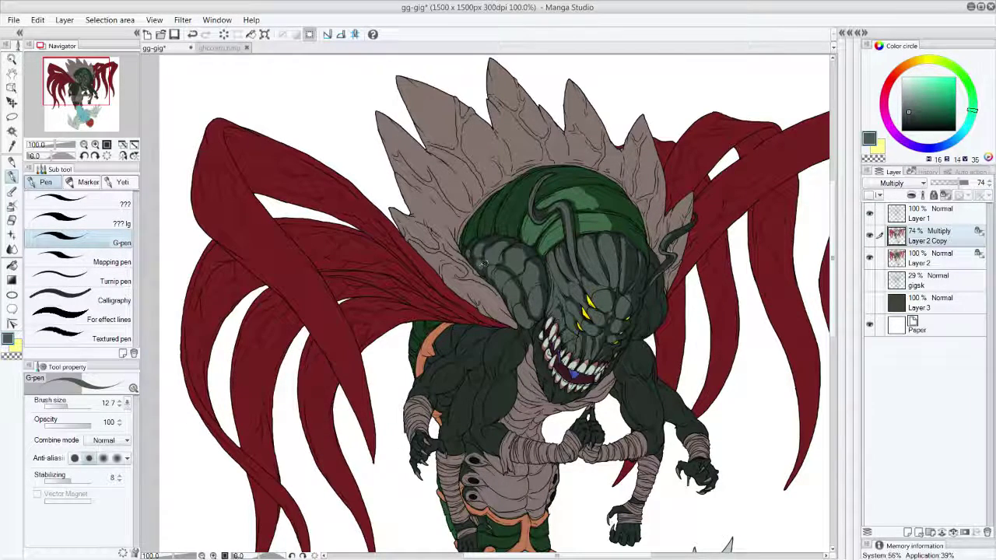
drag(545, 286, 529, 294)
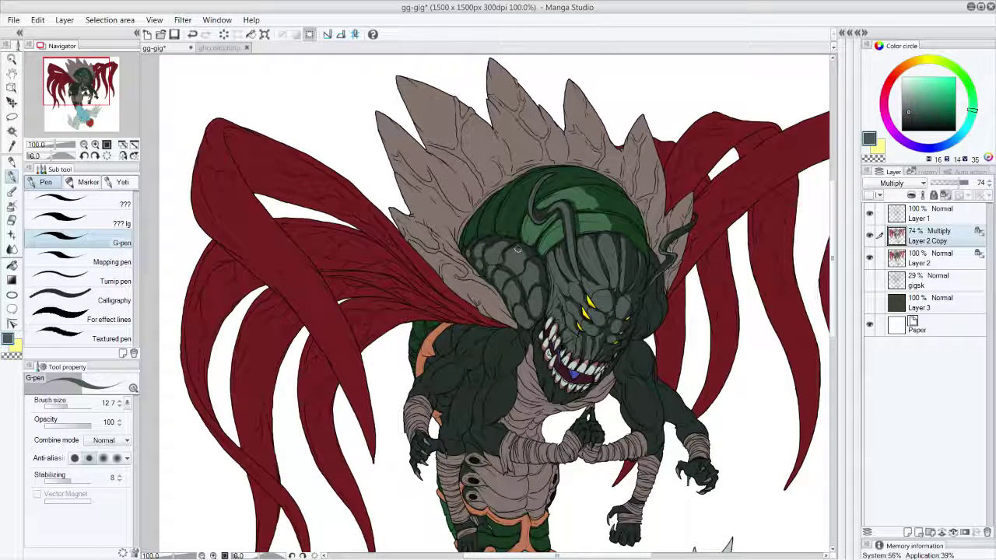
alt+click(674, 87)
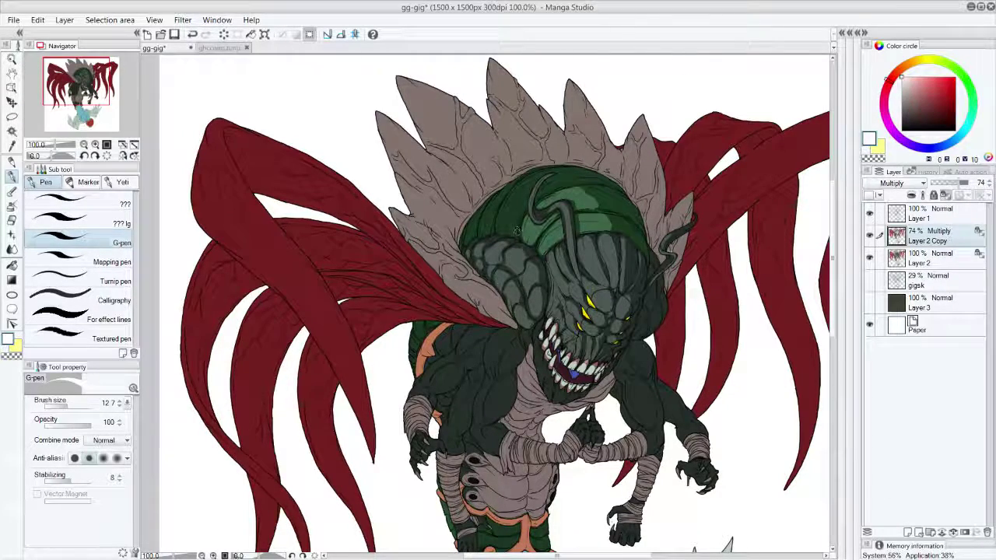
mouse_move(500, 234)
mouse_down()
mouse_move(521, 188)
mouse_move(521, 207)
mouse_move(546, 168)
mouse_move(539, 197)
mouse_move(552, 189)
mouse_move(542, 188)
mouse_move(544, 175)
mouse_move(553, 181)
mouse_move(527, 220)
mouse_up()
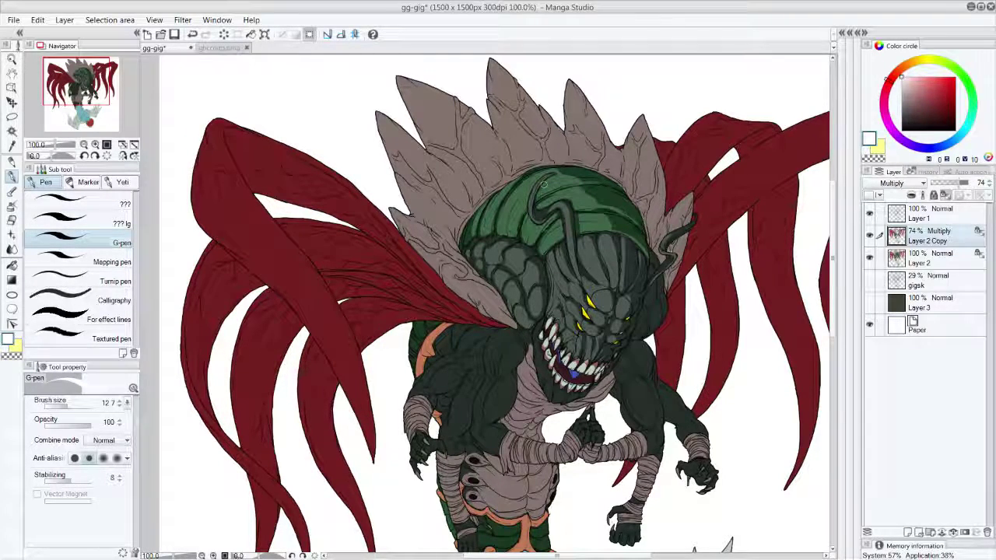
Paint white highlights on both front shoulders, undo the last stroke, and paint back shadow on the right shoulder with the sampled dark gray.
mouse_move(488, 372)
mouse_down()
mouse_move(508, 331)
mouse_move(492, 375)
mouse_move(508, 335)
mouse_move(506, 367)
mouse_move(515, 348)
mouse_move(510, 334)
mouse_move(499, 372)
mouse_up()
drag(506, 335, 491, 372)
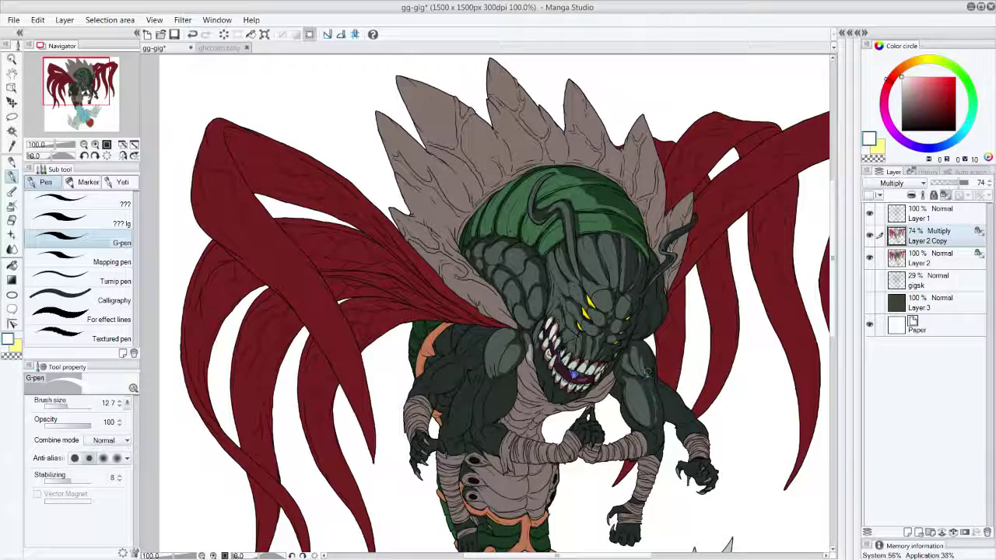
key(ctrl+z)
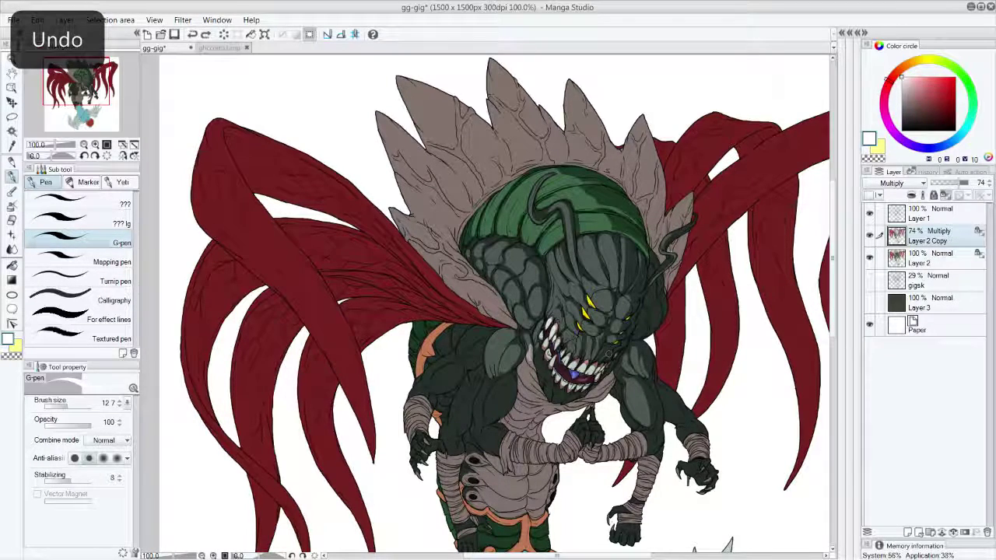
alt+click(627, 380)
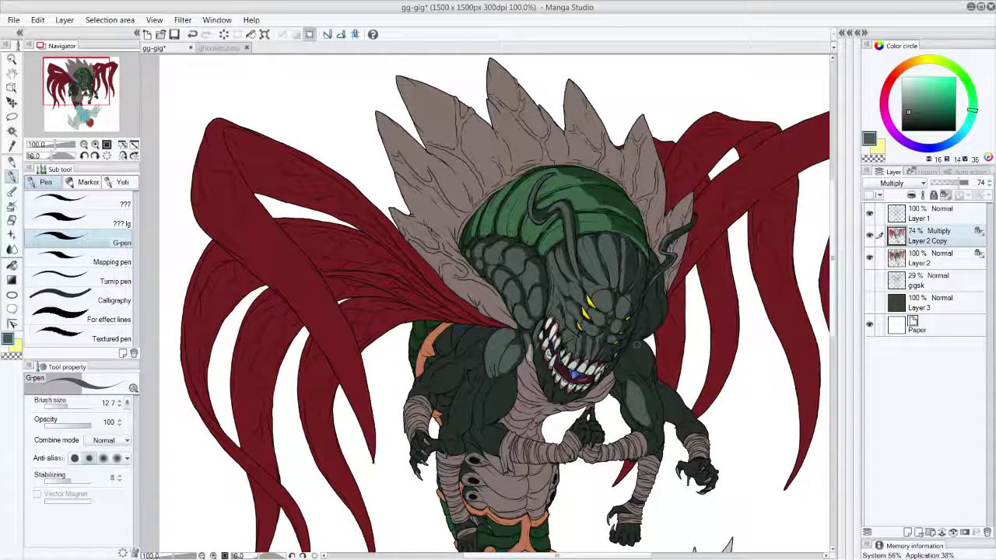
Paint white highlights on the muscles of the right arms, the left front arm, and the hands and wrist wrappings.
alt+click(682, 496)
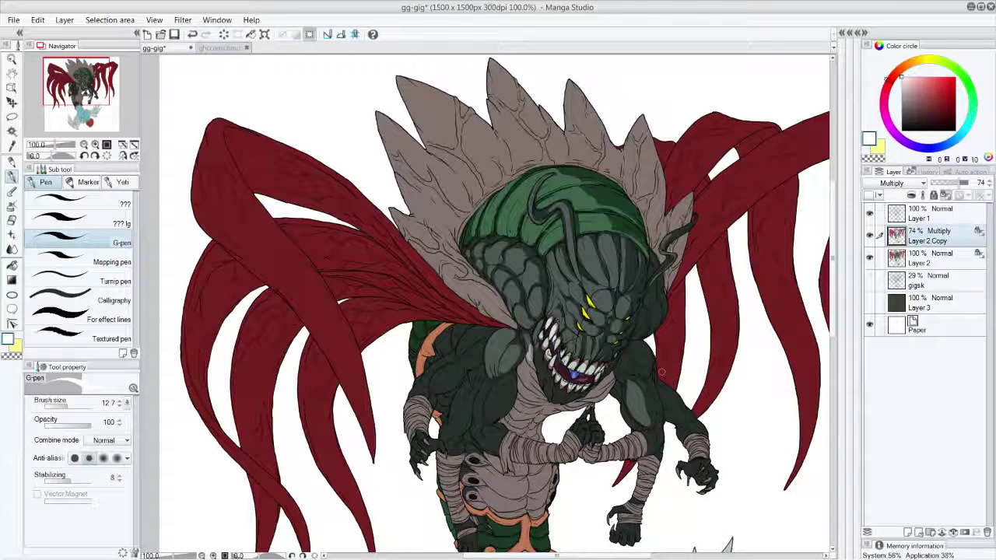
mouse_move(685, 440)
mouse_down()
mouse_move(699, 438)
mouse_move(693, 458)
mouse_move(708, 461)
mouse_move(712, 493)
mouse_move(690, 476)
mouse_up()
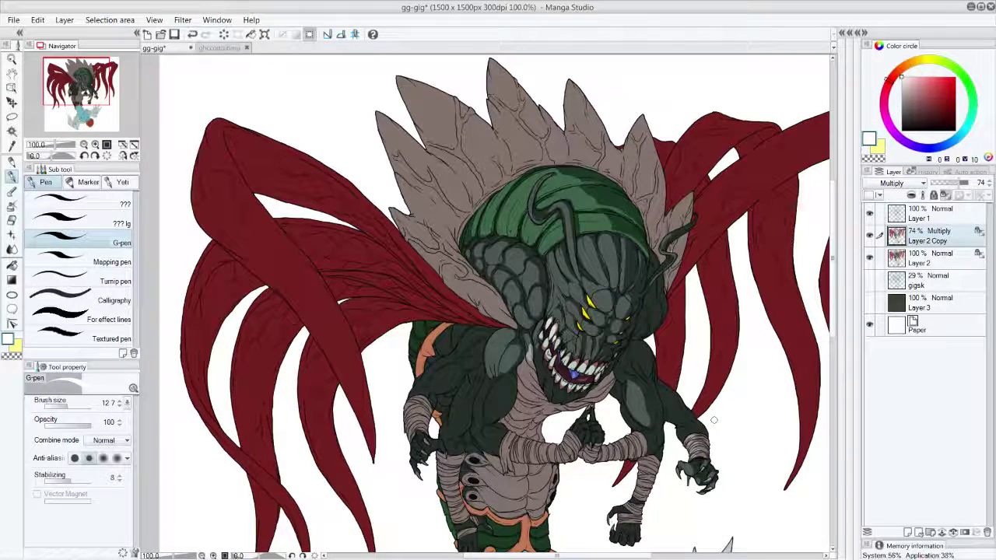
drag(613, 447, 651, 433)
drag(638, 392, 645, 420)
mouse_move(632, 377)
mouse_down()
mouse_move(626, 362)
mouse_move(638, 352)
mouse_move(648, 367)
mouse_move(640, 352)
mouse_move(652, 421)
mouse_up()
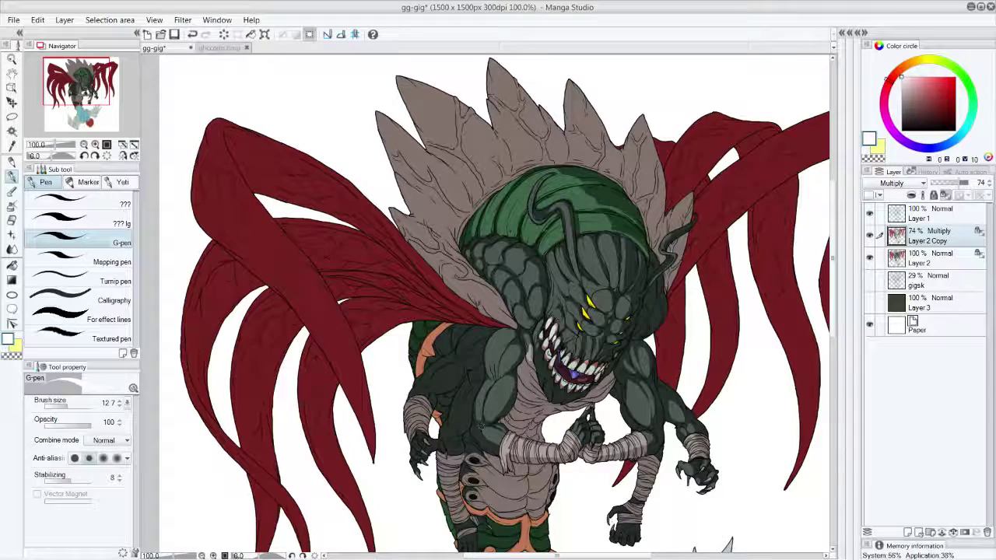
Paint white highlights on the chest wrappings below the jaw and on the rear left arm's muscles.
alt+click(490, 377)
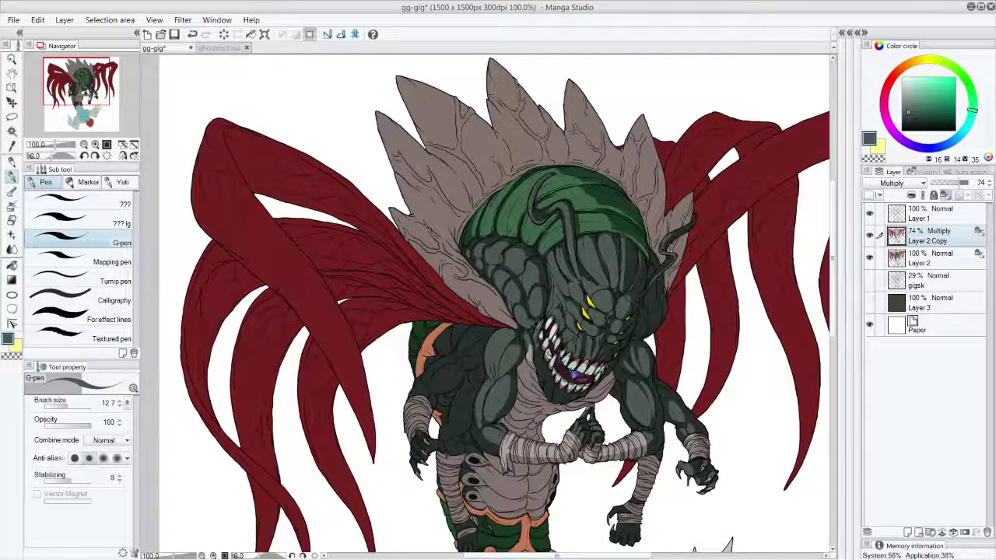
alt+click(740, 400)
mouse_move(526, 369)
mouse_down()
mouse_move(537, 390)
mouse_move(516, 418)
mouse_up()
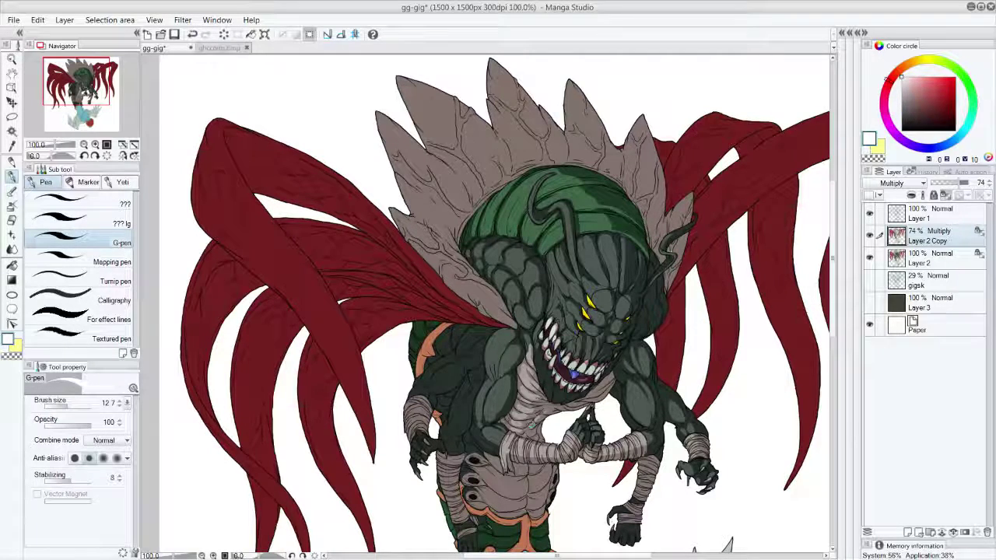
drag(568, 408, 604, 384)
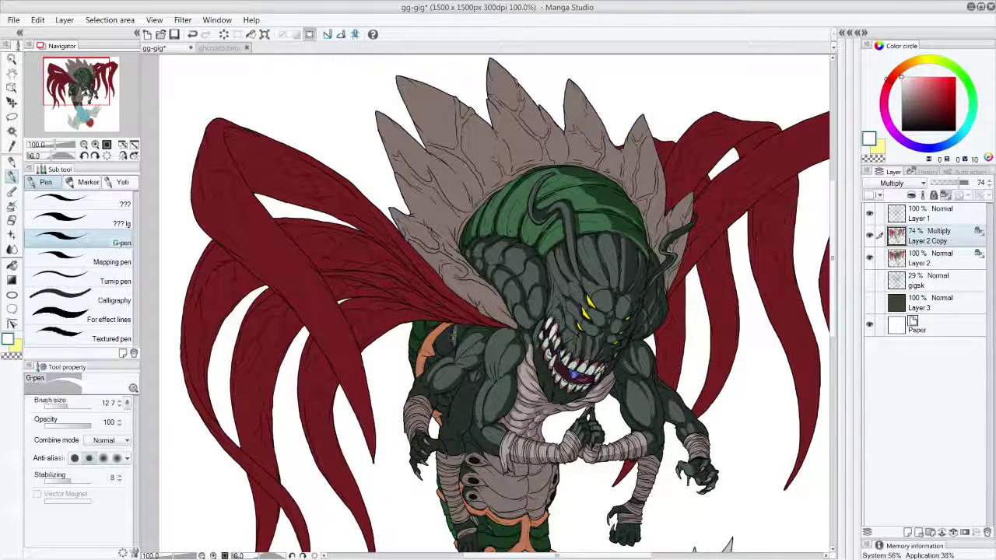
Highlight the orange trim and ribbed green section beneath the left wing, and touch up the torso's side with sampled dark gray.
mouse_move(425, 347)
mouse_down()
mouse_move(446, 324)
mouse_move(418, 372)
mouse_up()
mouse_move(418, 327)
mouse_down()
mouse_move(416, 339)
mouse_move(429, 321)
mouse_move(411, 347)
mouse_up()
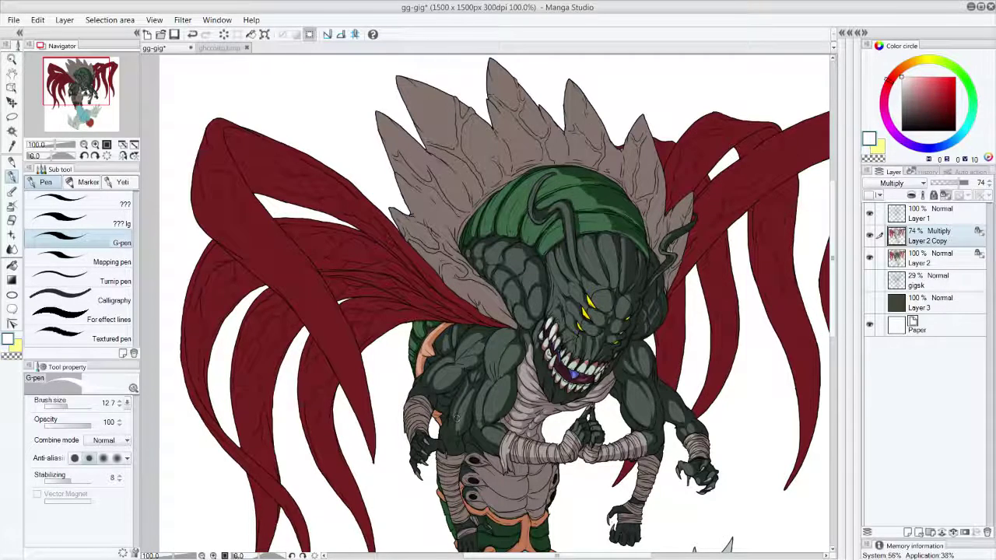
alt+click(458, 420)
mouse_move(453, 402)
mouse_down()
mouse_move(456, 433)
mouse_move(470, 405)
mouse_up()
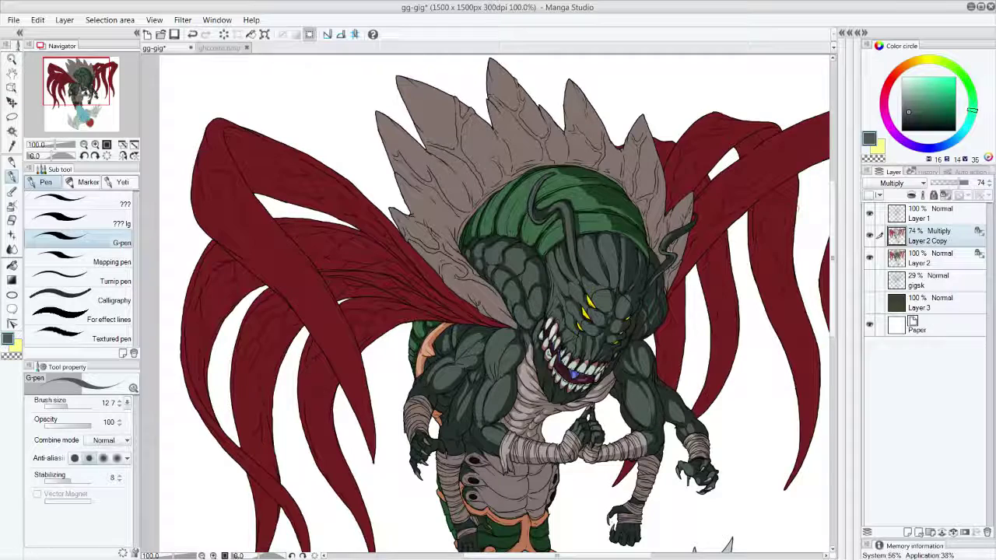
alt+click(754, 388)
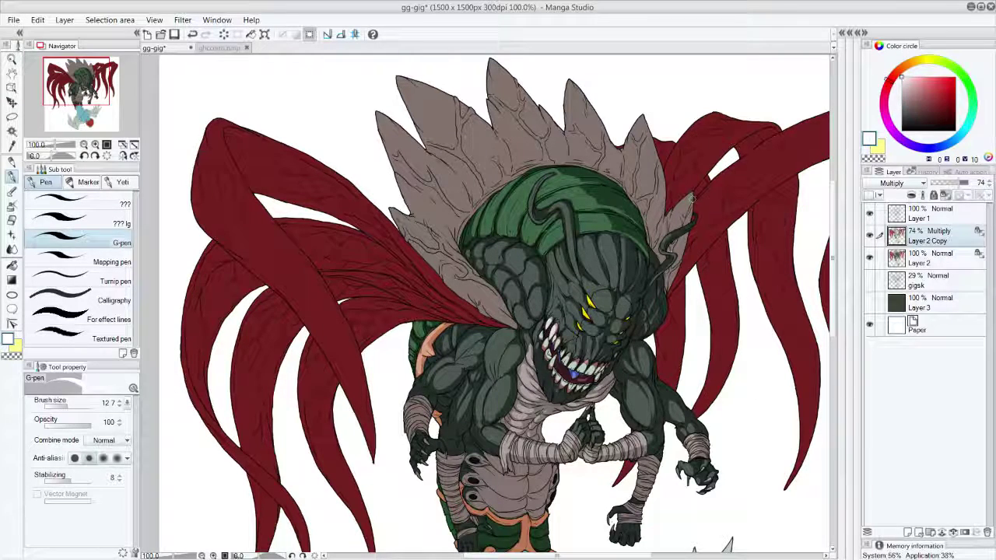
mouse_move(546, 381)
mouse_down()
mouse_move(548, 358)
mouse_move(538, 360)
mouse_up()
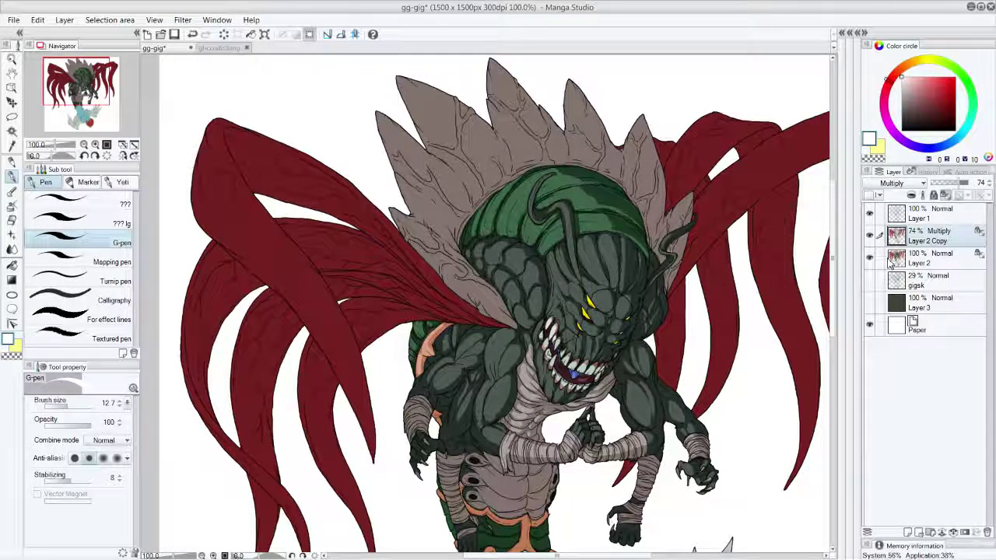
Paint white highlights on the two lower-left back spikes, undoing and repainting the stroke on the upper one.
drag(390, 208, 409, 237)
drag(424, 246, 448, 263)
mouse_move(448, 266)
mouse_down()
mouse_move(508, 321)
mouse_move(413, 241)
mouse_move(511, 322)
mouse_up()
mouse_move(447, 260)
mouse_down()
mouse_move(401, 215)
mouse_move(441, 231)
mouse_move(384, 146)
mouse_up()
mouse_move(379, 119)
mouse_down()
mouse_move(393, 166)
mouse_move(434, 215)
mouse_up()
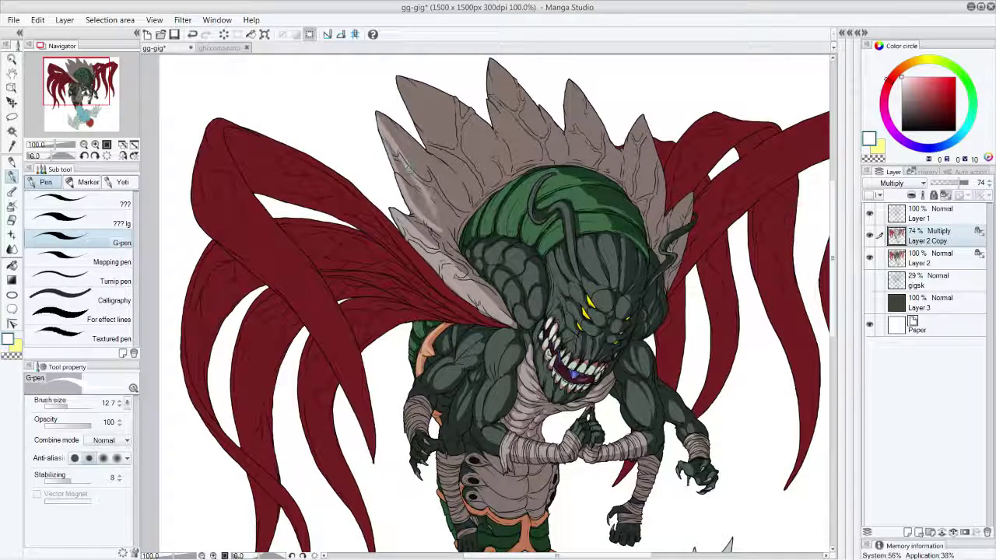
key(ctrl+z)
mouse_move(400, 182)
mouse_down()
mouse_move(441, 229)
mouse_move(414, 208)
mouse_move(450, 258)
mouse_move(487, 285)
mouse_up()
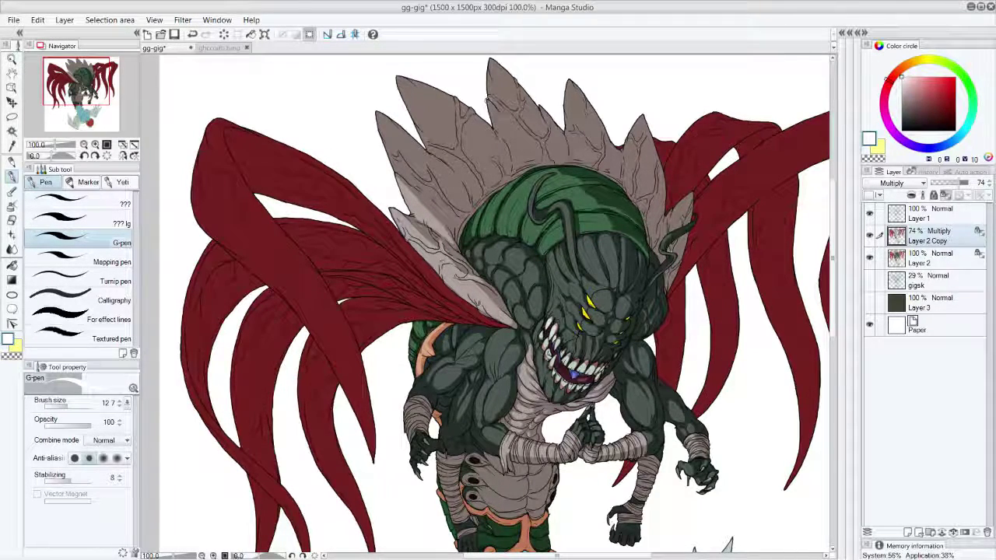
mouse_move(397, 165)
mouse_down()
mouse_move(451, 212)
mouse_move(389, 132)
mouse_move(443, 203)
mouse_move(421, 172)
mouse_move(440, 191)
mouse_up()
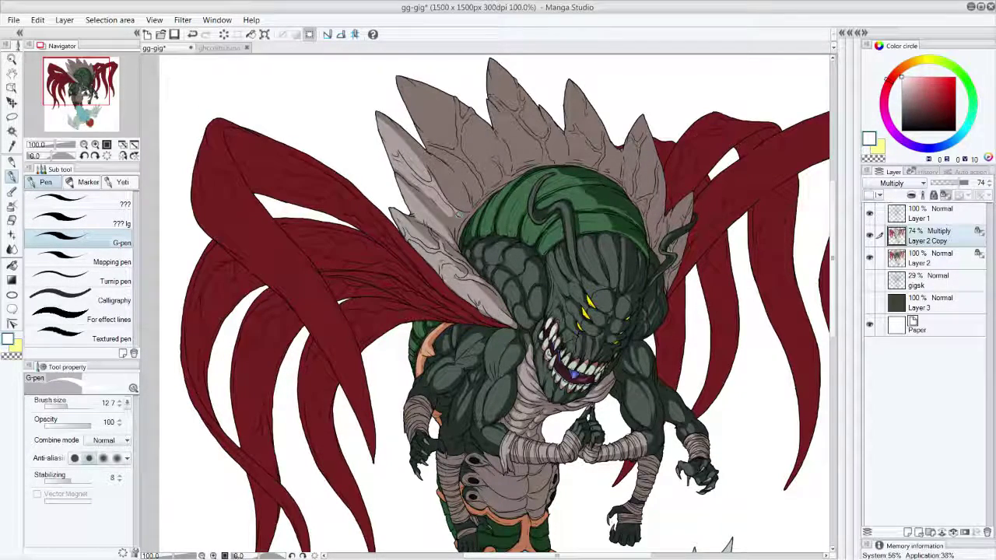
Paint white highlights on the tall spike at the upper left and the central spike behind the head, and save the file.
drag(401, 81, 467, 171)
drag(437, 154, 465, 172)
drag(420, 136, 407, 101)
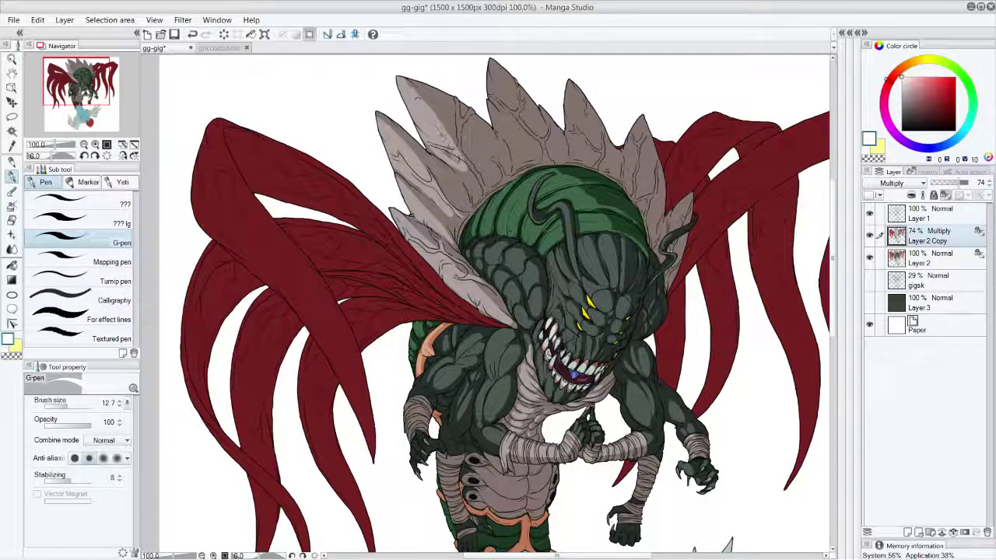
drag(397, 75, 480, 182)
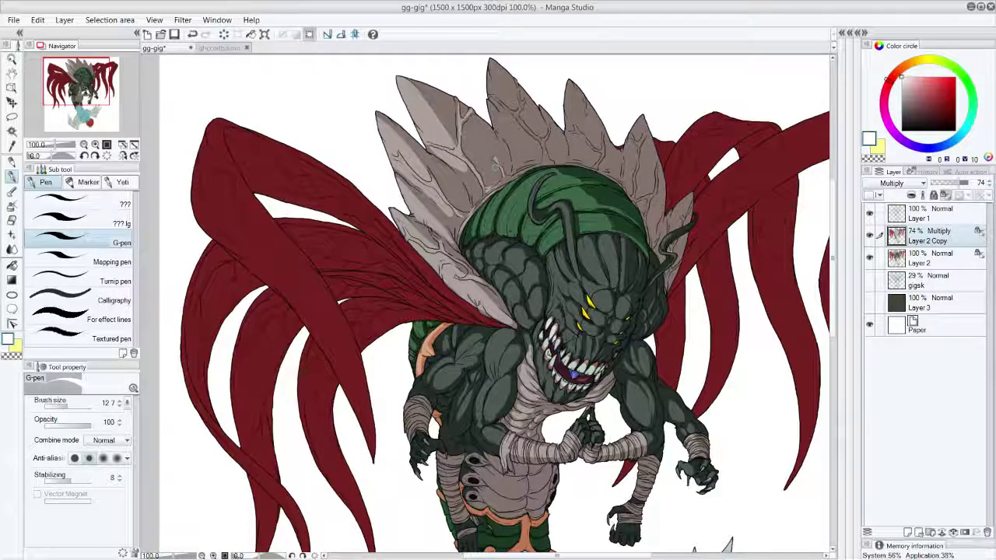
mouse_move(513, 153)
mouse_down()
mouse_move(496, 113)
mouse_move(528, 145)
mouse_move(515, 164)
mouse_move(516, 131)
mouse_move(492, 74)
mouse_up()
drag(525, 161, 546, 161)
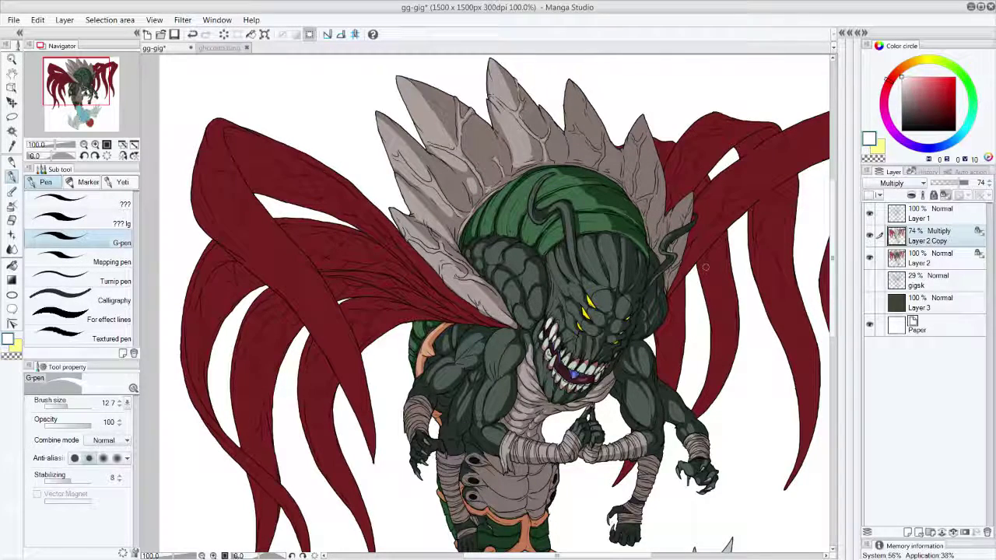
click(177, 35)
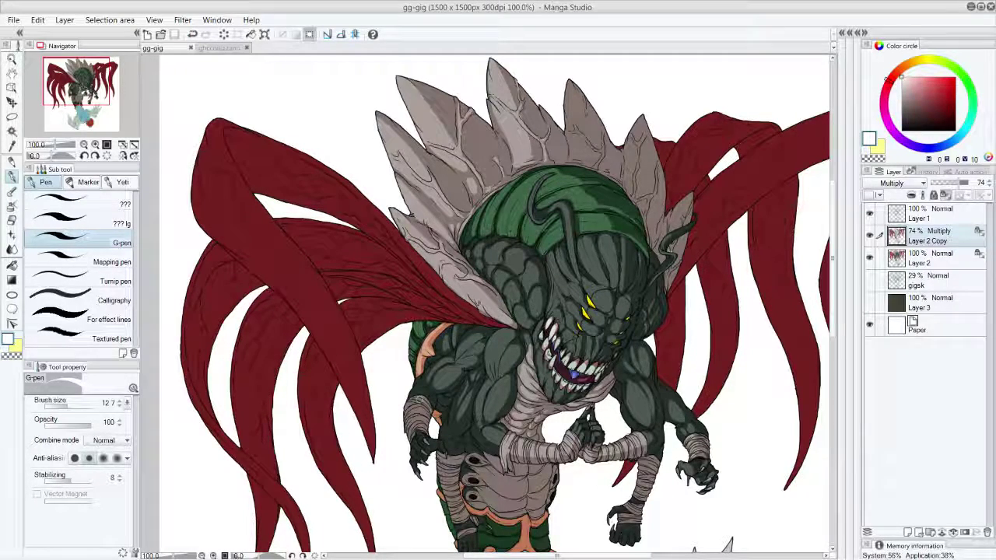
Highlight the remaining right-hand spikes, the left hand, and the lower hand beside the waist in white, undoing one stray stroke.
drag(425, 400, 420, 476)
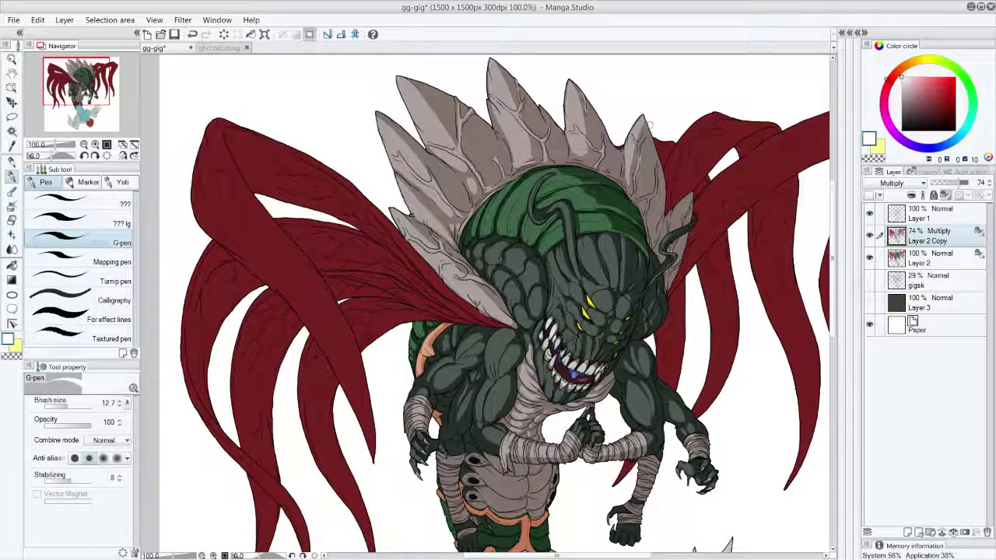
key(ctrl+z)
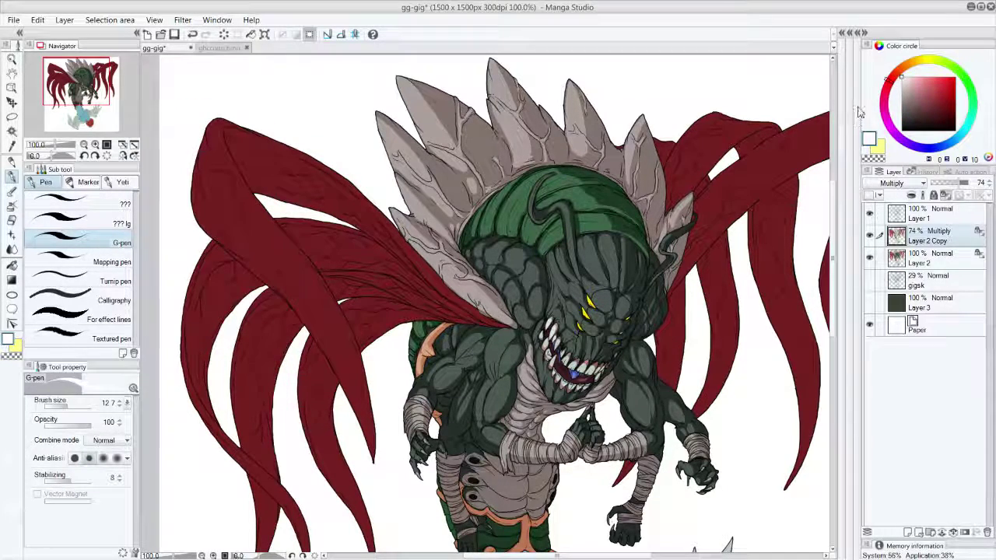
scroll(840, 299, down, 5)
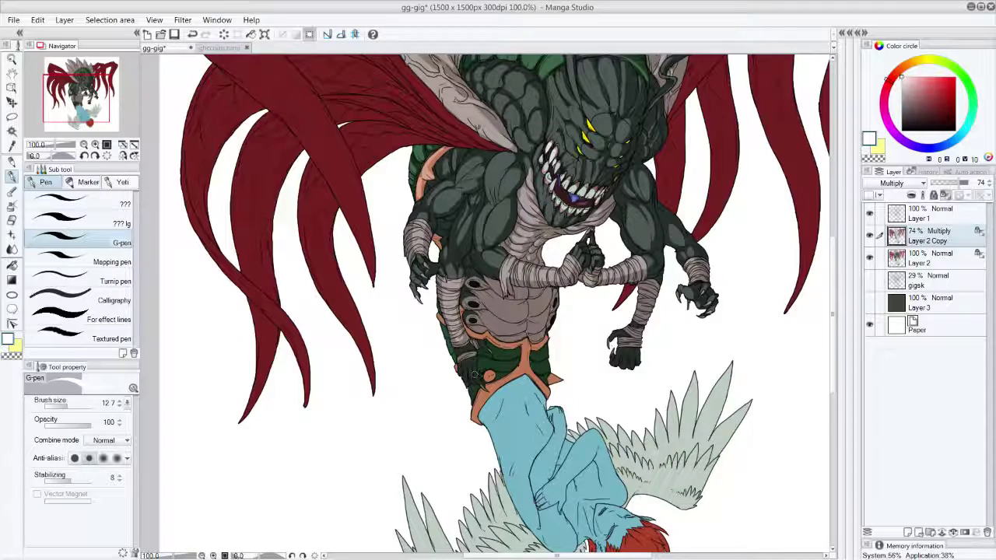
mouse_move(474, 374)
mouse_down()
mouse_move(461, 373)
mouse_move(476, 342)
mouse_move(491, 352)
mouse_up()
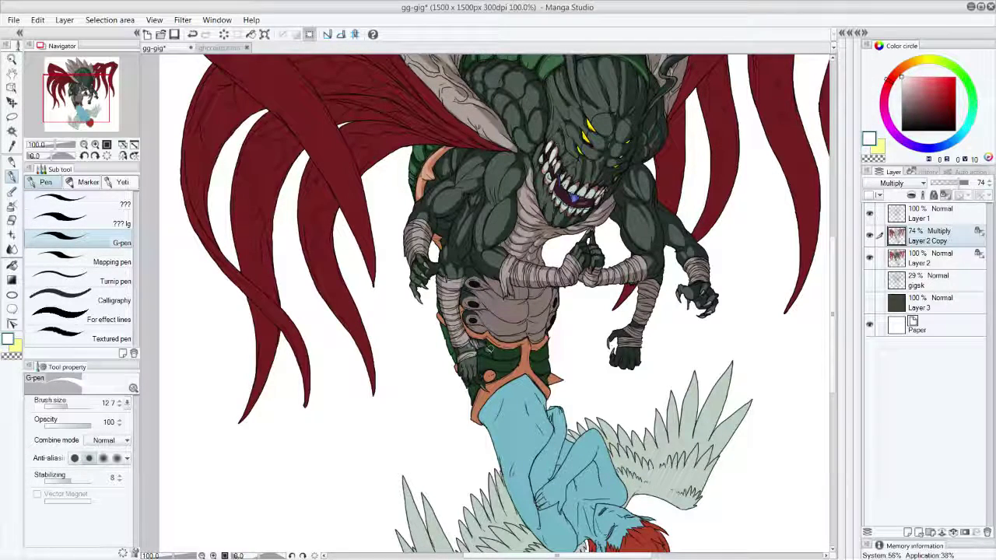
Paint white highlights on the abdomen plates, side openings, orange belt and green waist section, undoing faulty strokes, and save the file.
alt+click(484, 308)
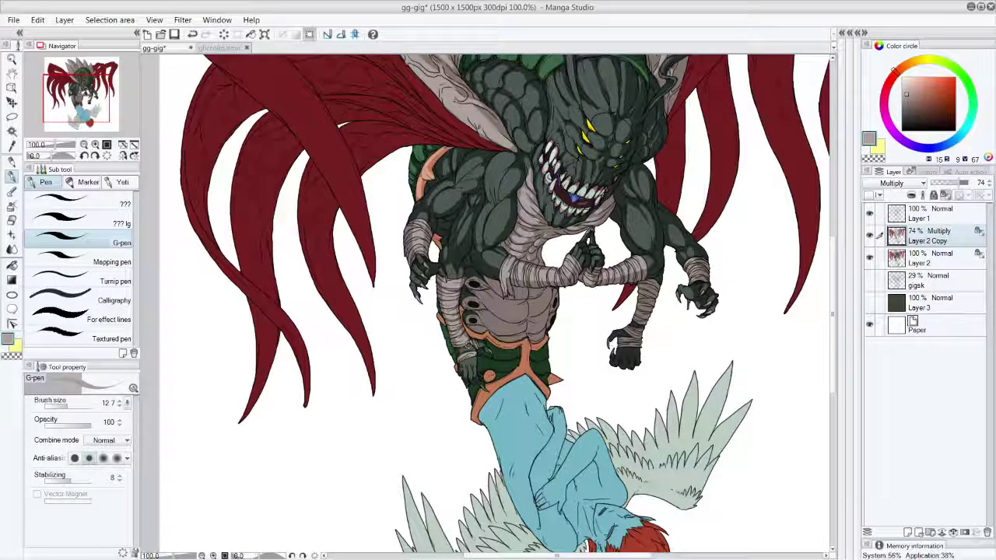
alt+click(427, 389)
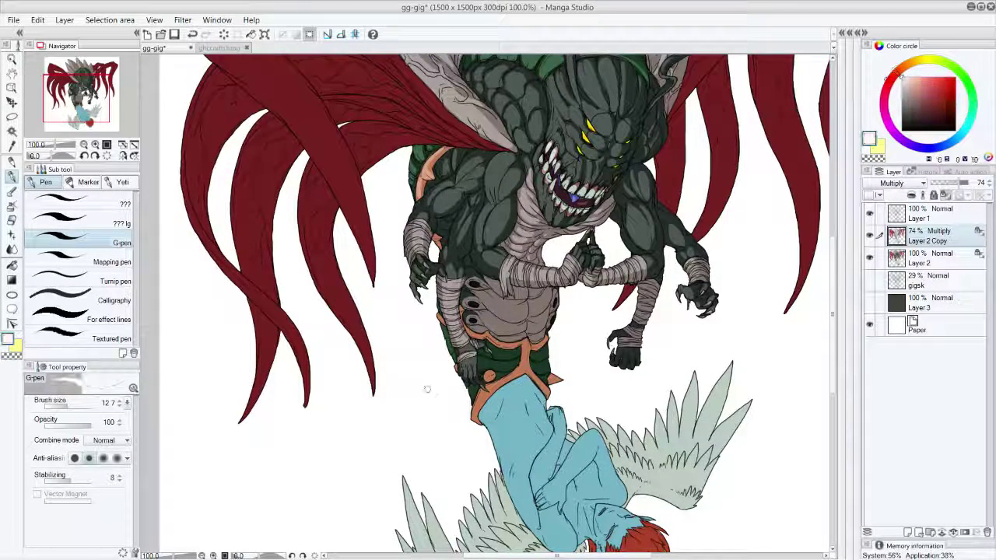
mouse_move(468, 283)
mouse_down()
mouse_move(480, 284)
mouse_move(472, 319)
mouse_up()
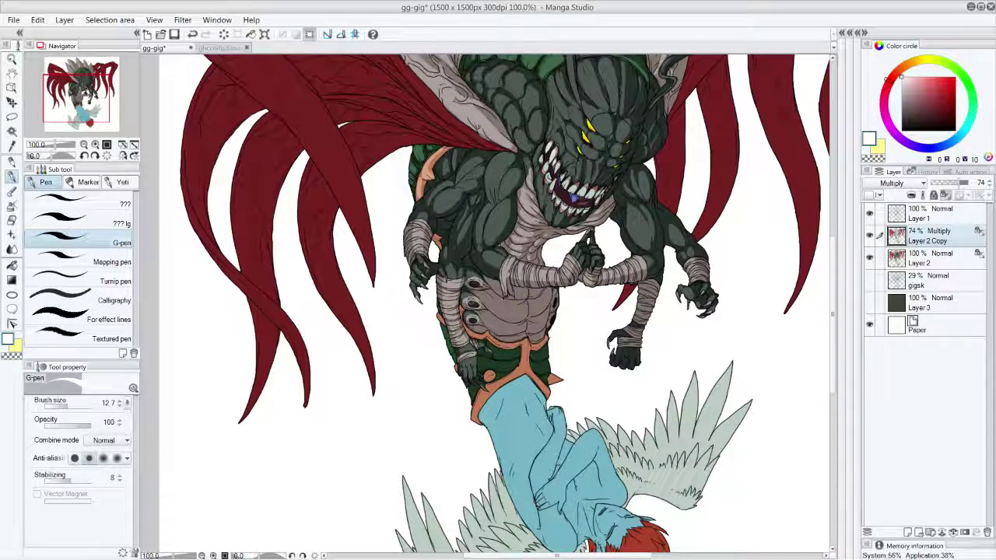
key(ctrl+z)
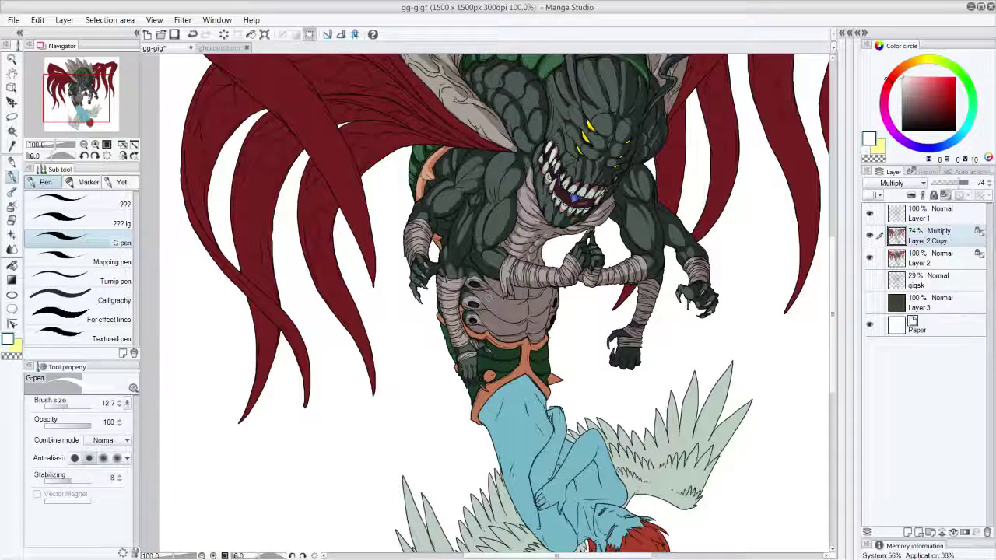
mouse_move(486, 299)
mouse_down()
mouse_move(514, 317)
mouse_move(506, 313)
mouse_up()
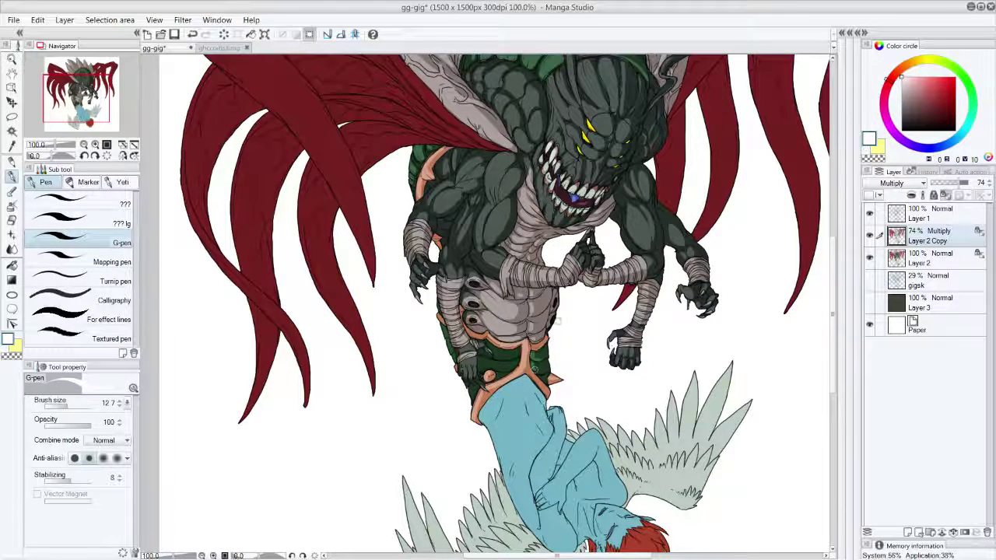
key(ctrl+z)
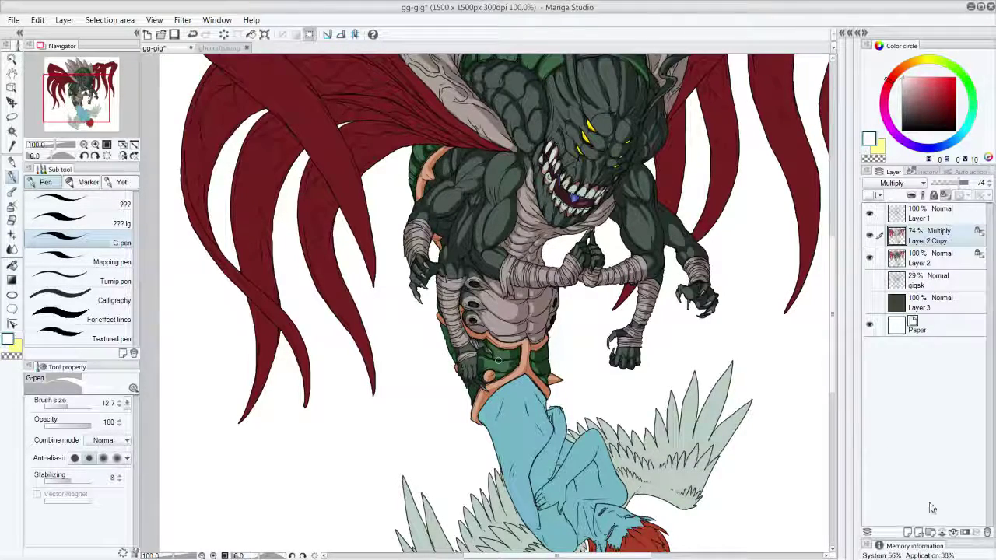
drag(86, 95, 94, 70)
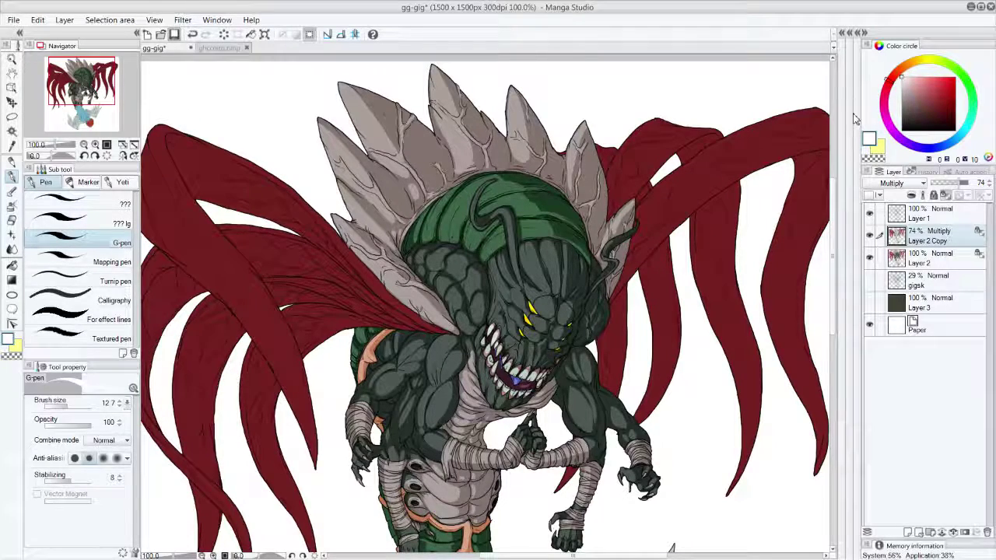
key(ctrl+s)
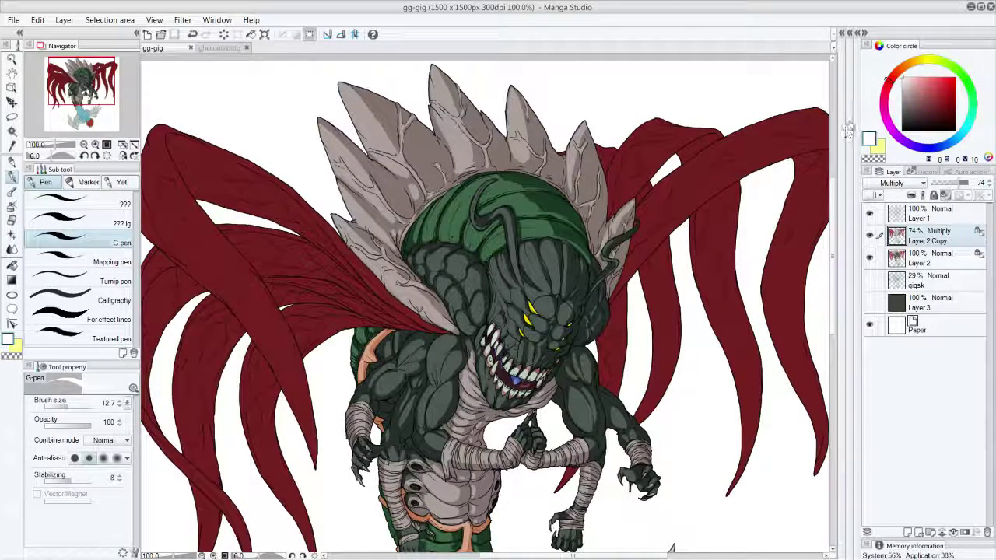
Paint a white highlight along the edge of the outermost tendril of the left wing, down to its curled tip.
key(ctrl+minus)
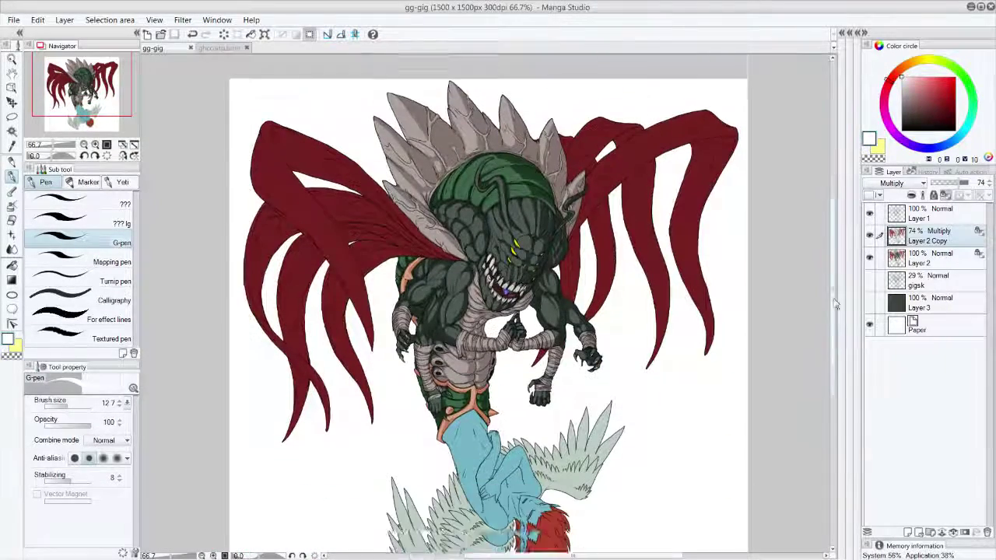
scroll(835, 303, down, 2)
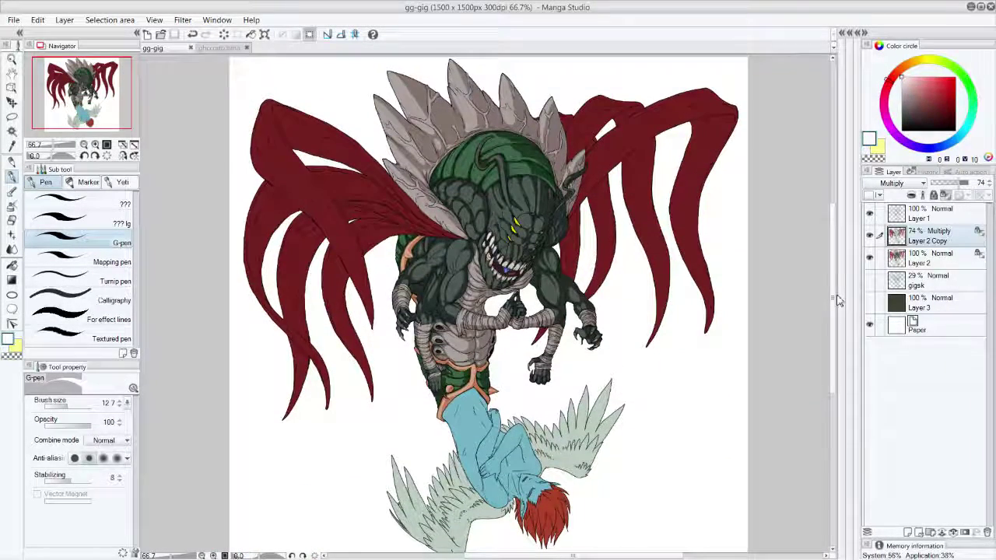
drag(431, 265, 437, 272)
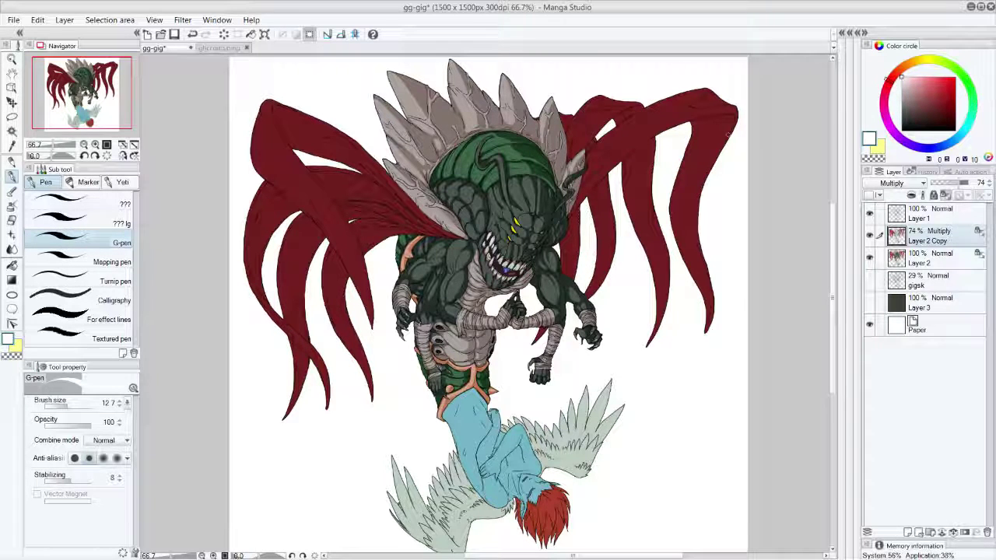
mouse_move(302, 345)
mouse_down()
mouse_move(322, 372)
mouse_move(327, 409)
mouse_move(314, 359)
mouse_move(250, 280)
mouse_move(246, 247)
mouse_move(265, 185)
mouse_up()
drag(266, 312, 296, 337)
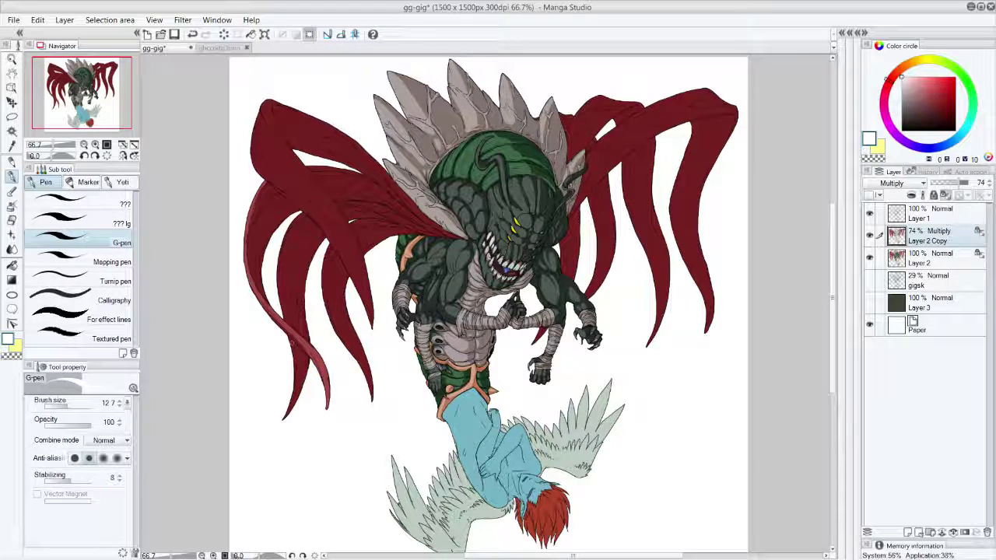
Paint white highlights along the second and third tendrils of the left wing and the tip of its large front tendril.
mouse_move(285, 316)
mouse_down()
mouse_move(282, 270)
mouse_move(302, 222)
mouse_up()
drag(280, 273, 297, 224)
mouse_move(280, 277)
mouse_down()
mouse_move(284, 230)
mouse_move(284, 317)
mouse_up()
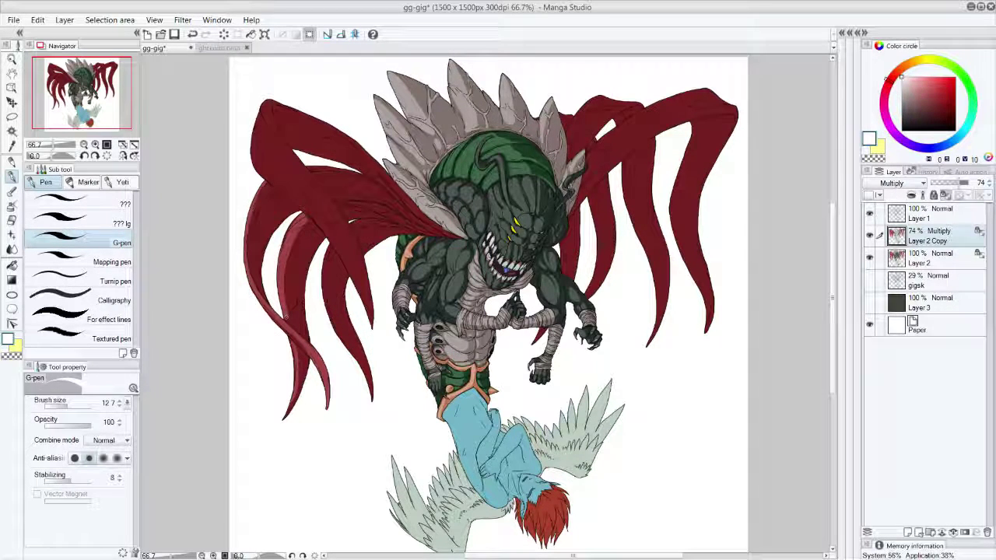
mouse_move(327, 249)
mouse_down()
mouse_move(323, 286)
mouse_move(372, 395)
mouse_up()
drag(344, 340, 362, 372)
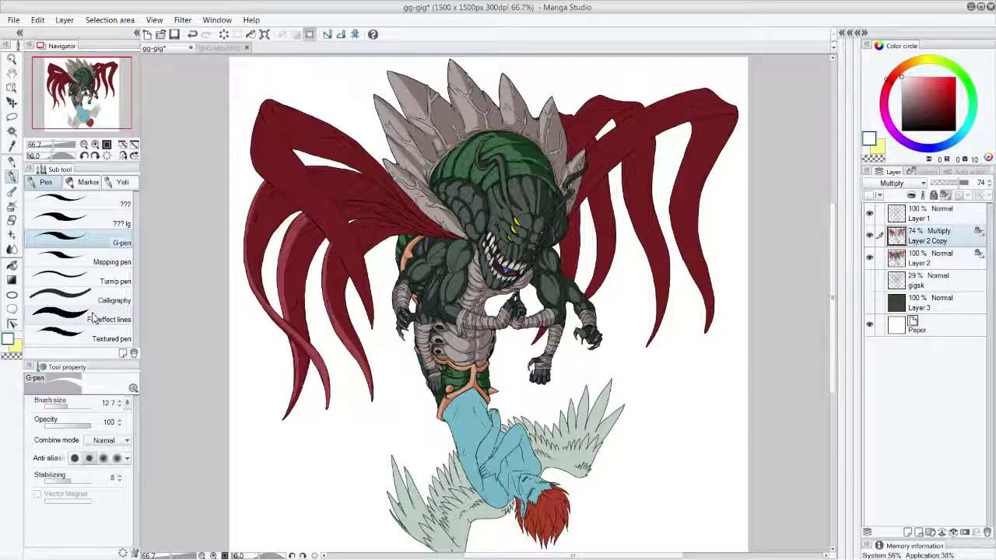
drag(345, 255, 372, 322)
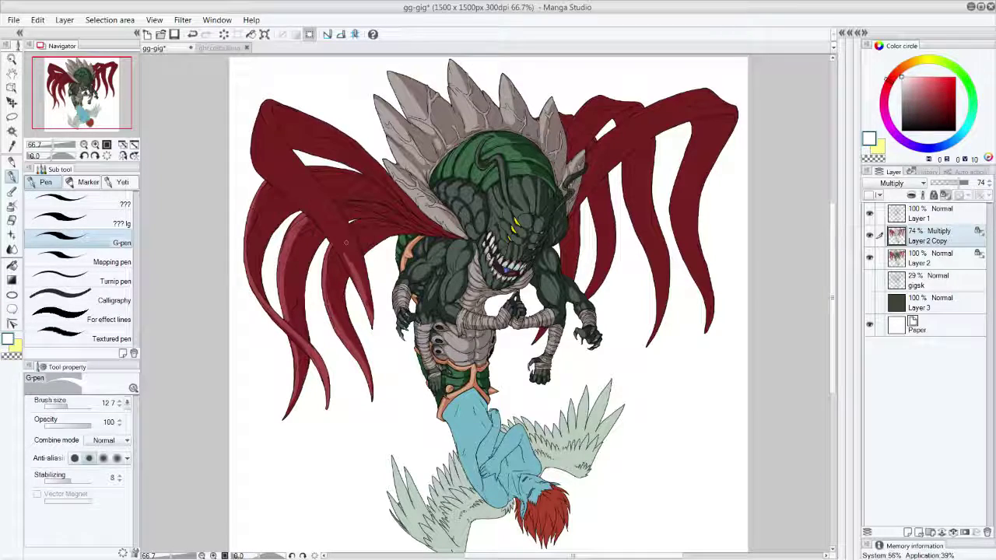
Paint white highlights along the top edge and the converging ribs of the left wing's inner membrane.
scroll(276, 100, up, 1)
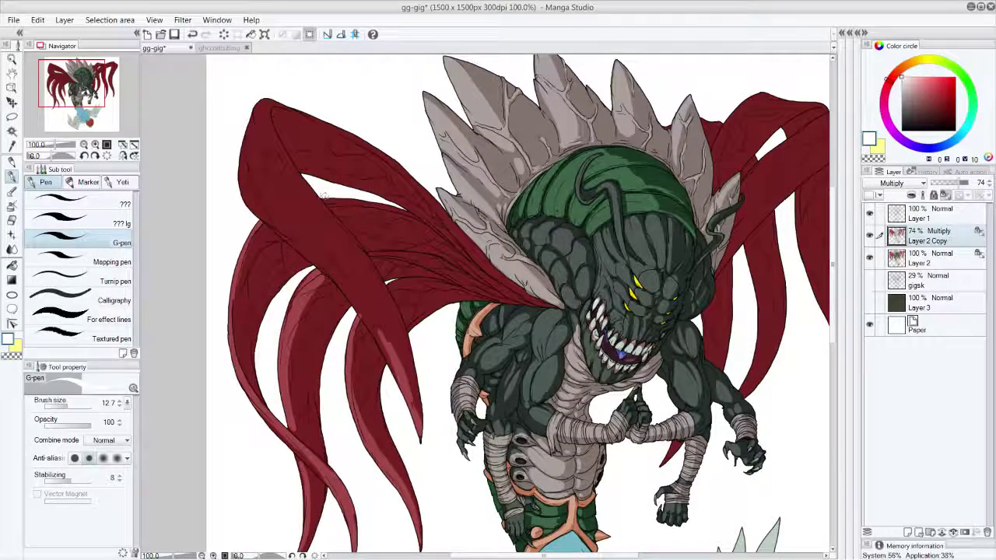
drag(327, 201, 402, 210)
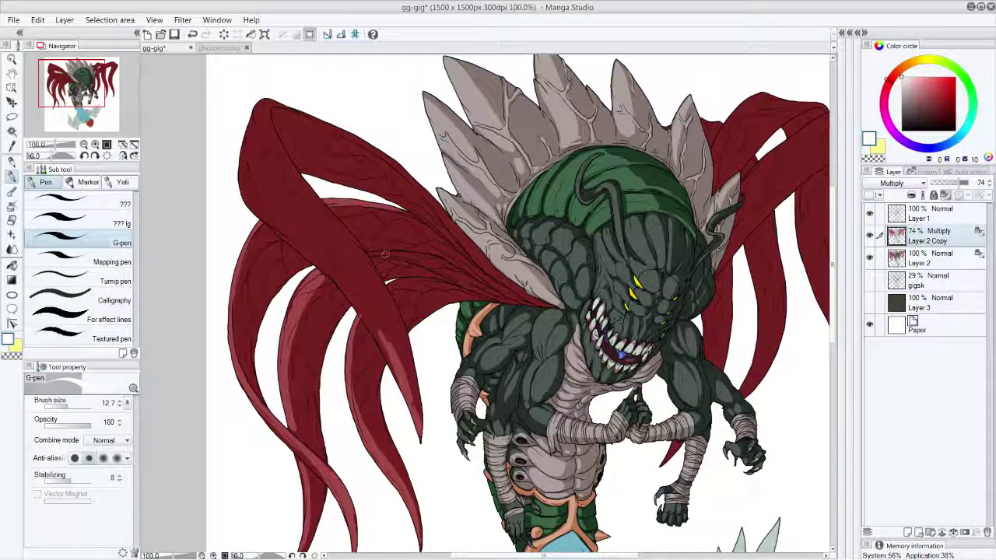
drag(373, 253, 491, 296)
drag(395, 210, 528, 303)
mouse_move(426, 206)
mouse_down()
mouse_move(471, 253)
mouse_move(545, 305)
mouse_up()
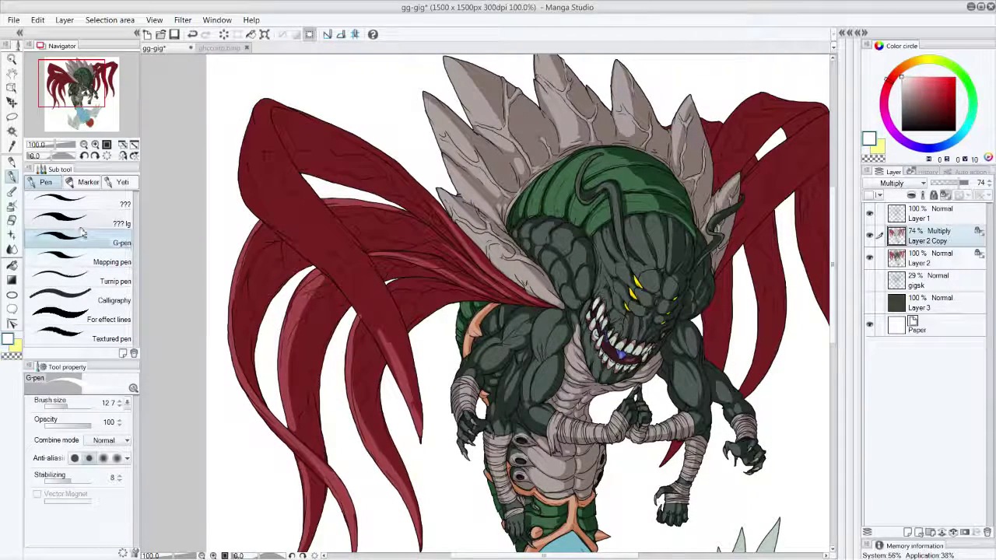
Widen the highlight on the left wing's front tendril, extend it along the outer edge, and refine the second tendril with white and sampled red.
mouse_move(339, 279)
mouse_down()
mouse_move(384, 344)
mouse_move(372, 300)
mouse_move(387, 295)
mouse_move(408, 360)
mouse_move(399, 378)
mouse_move(413, 393)
mouse_move(408, 350)
mouse_up()
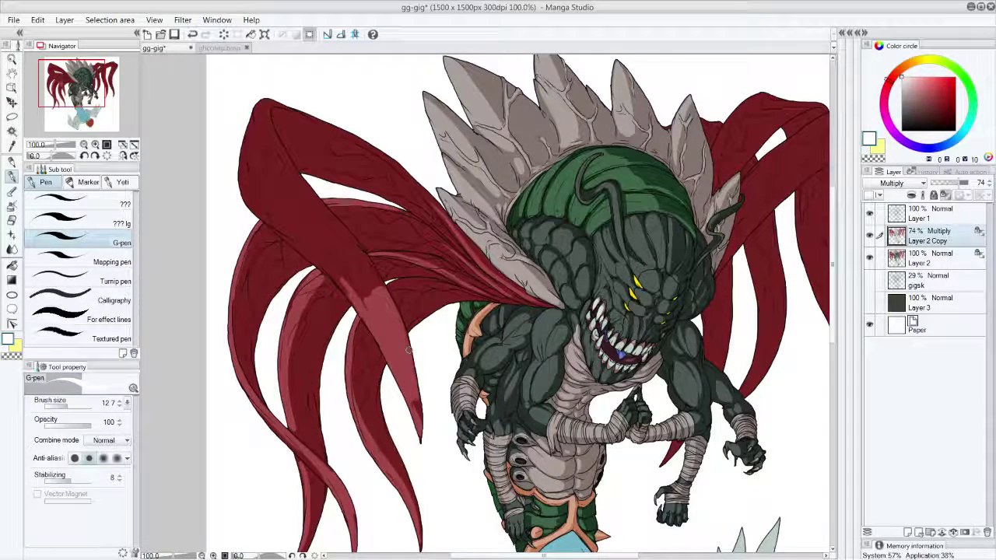
mouse_move(312, 259)
mouse_down()
mouse_move(281, 231)
mouse_move(327, 270)
mouse_up()
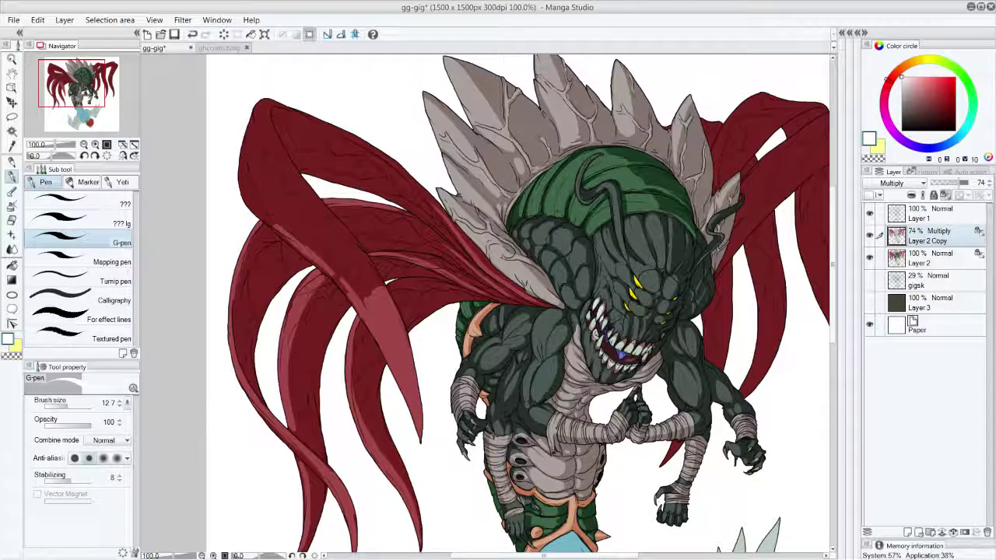
alt+click(322, 292)
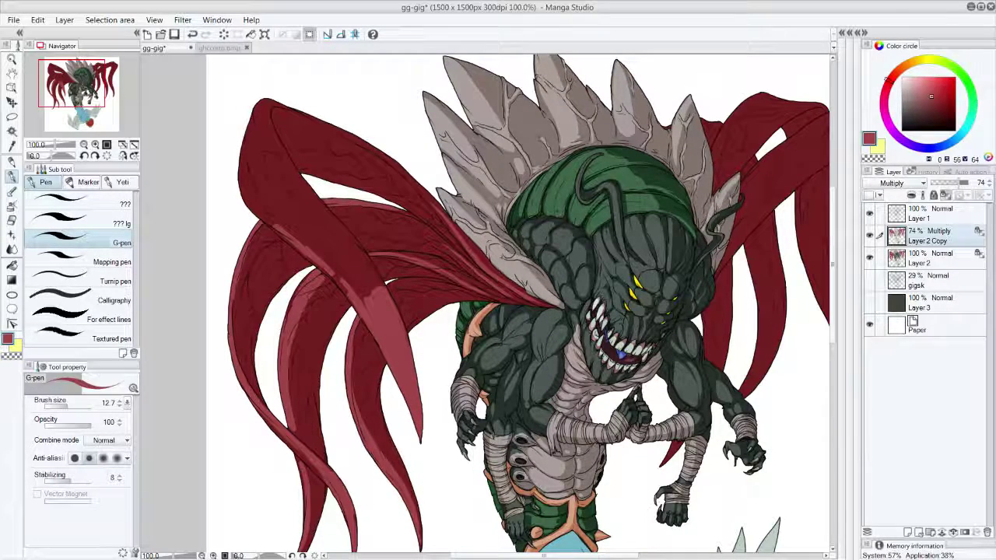
alt+click(291, 297)
mouse_move(319, 270)
mouse_down()
mouse_move(288, 322)
mouse_move(281, 366)
mouse_move(294, 429)
mouse_up()
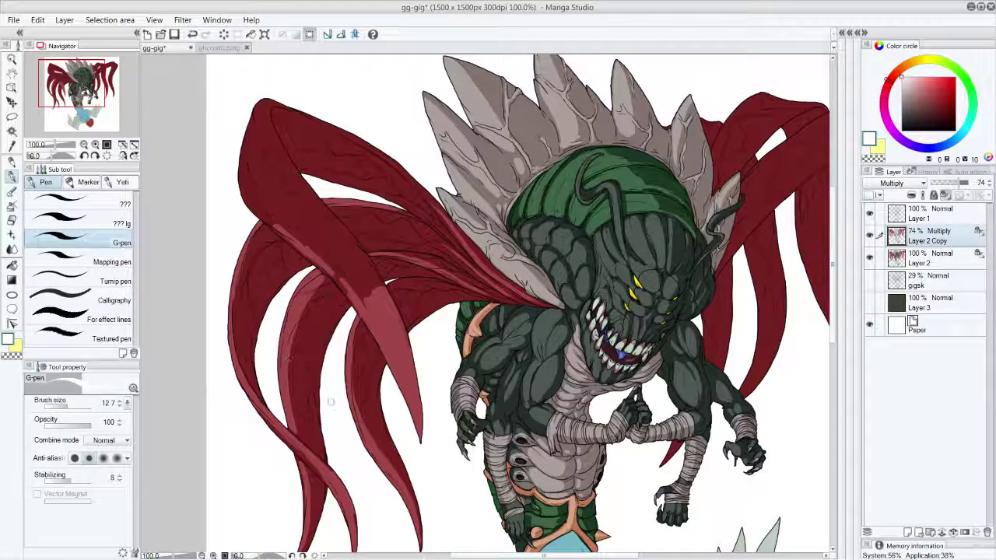
key(c)
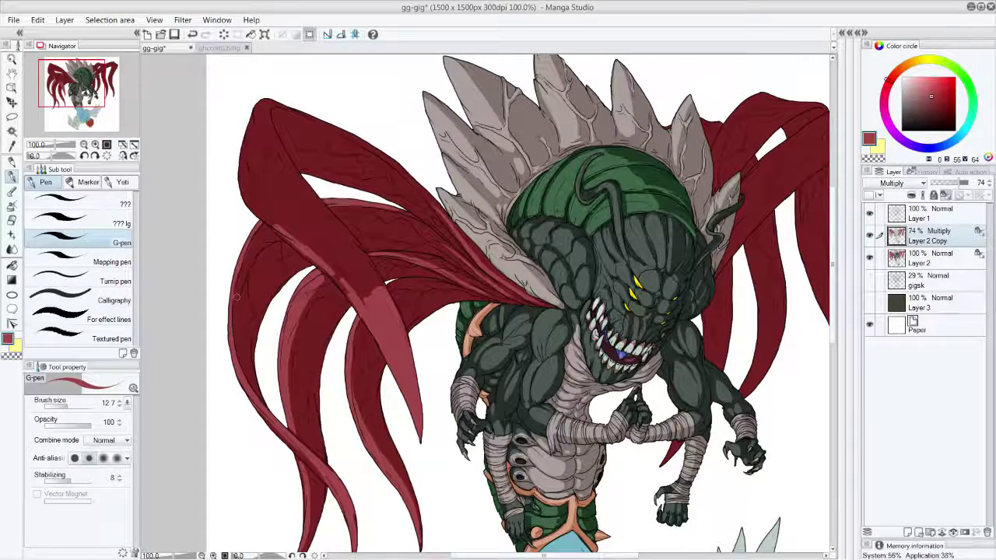
key(c)
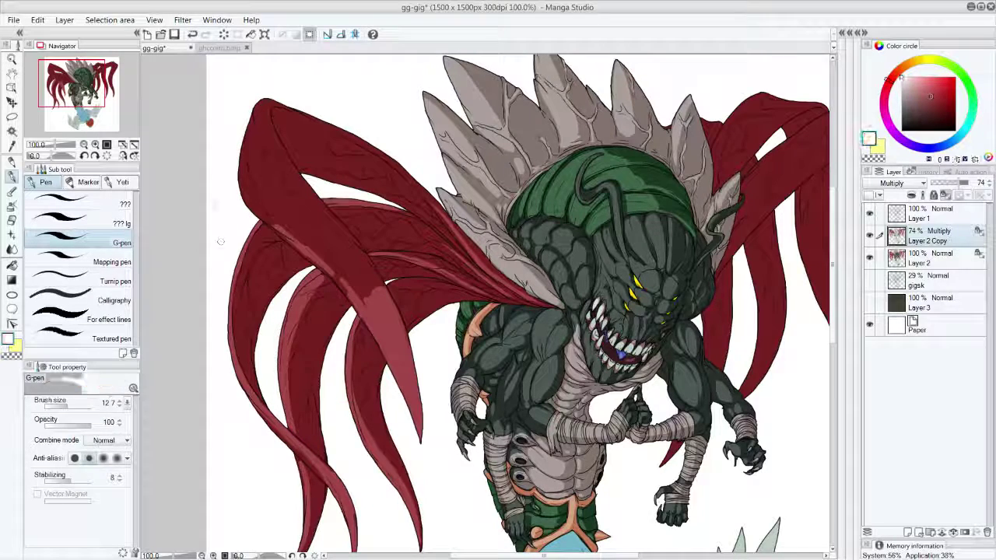
Paint a white highlight along the inner edge of the left wing's large front tendril, touching it up with red.
drag(318, 258, 356, 297)
mouse_move(291, 234)
mouse_down()
mouse_move(304, 245)
mouse_move(252, 205)
mouse_move(239, 177)
mouse_move(338, 221)
mouse_up()
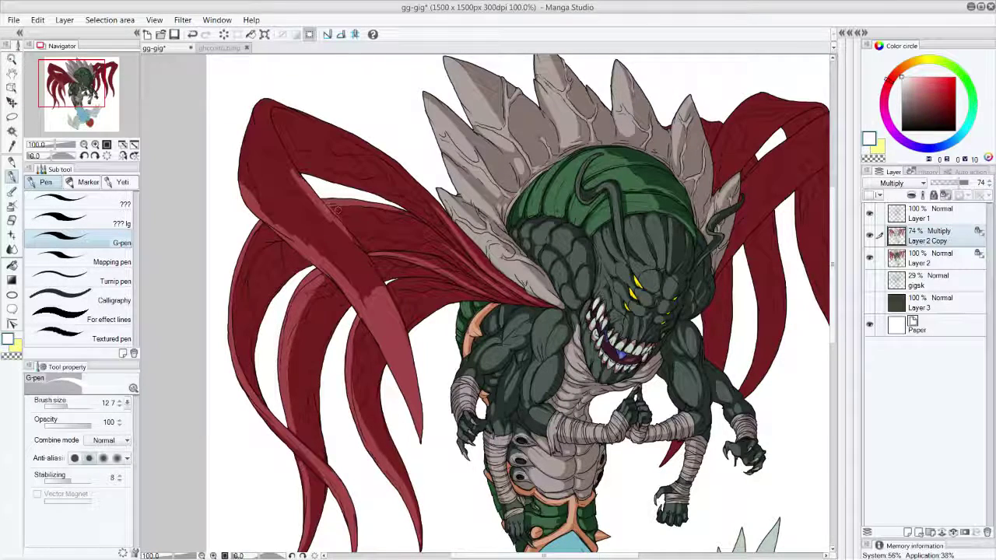
key(c)
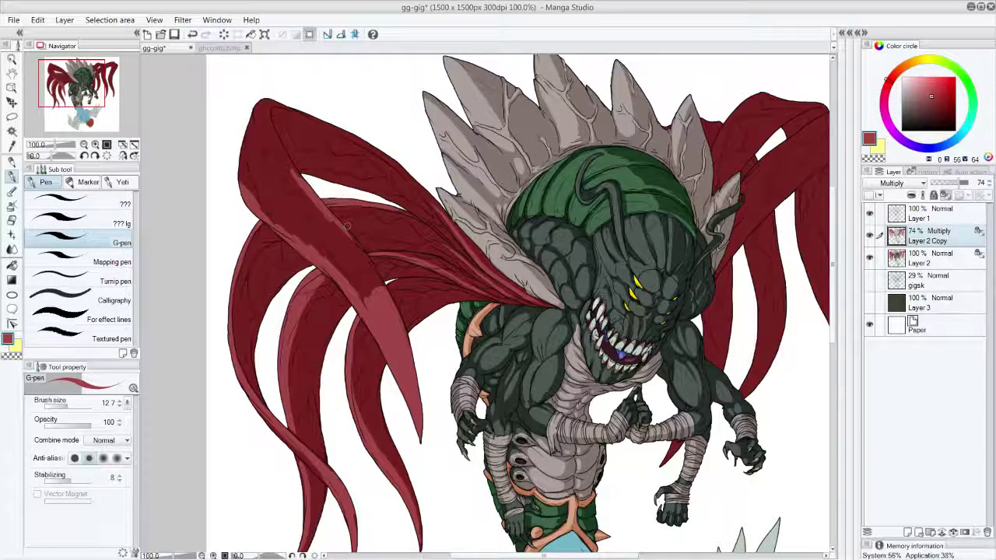
key(c)
drag(347, 236, 382, 291)
Paint white highlights down the left wing's inner membrane to its shoulder joint, undoing and repainting the lower rib stroke.
mouse_move(303, 182)
mouse_down()
mouse_move(261, 107)
mouse_move(319, 110)
mouse_move(304, 117)
mouse_move(387, 156)
mouse_move(514, 288)
mouse_up()
drag(429, 287, 494, 303)
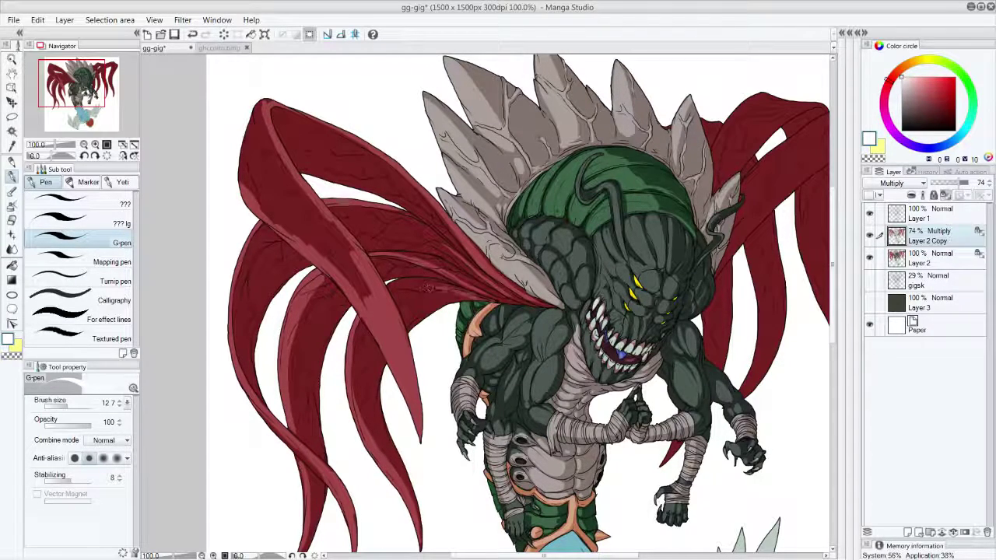
key(ctrl+z)
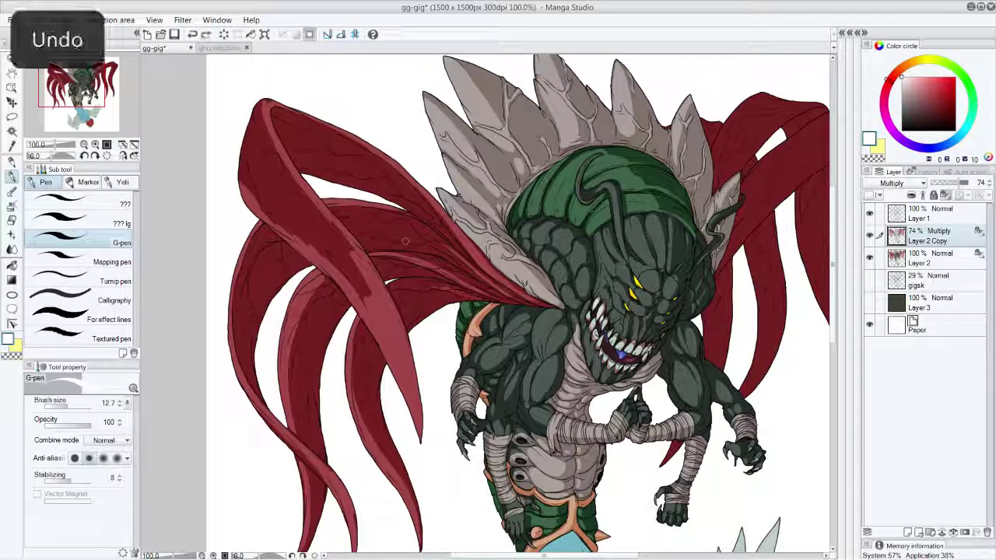
drag(449, 288, 498, 303)
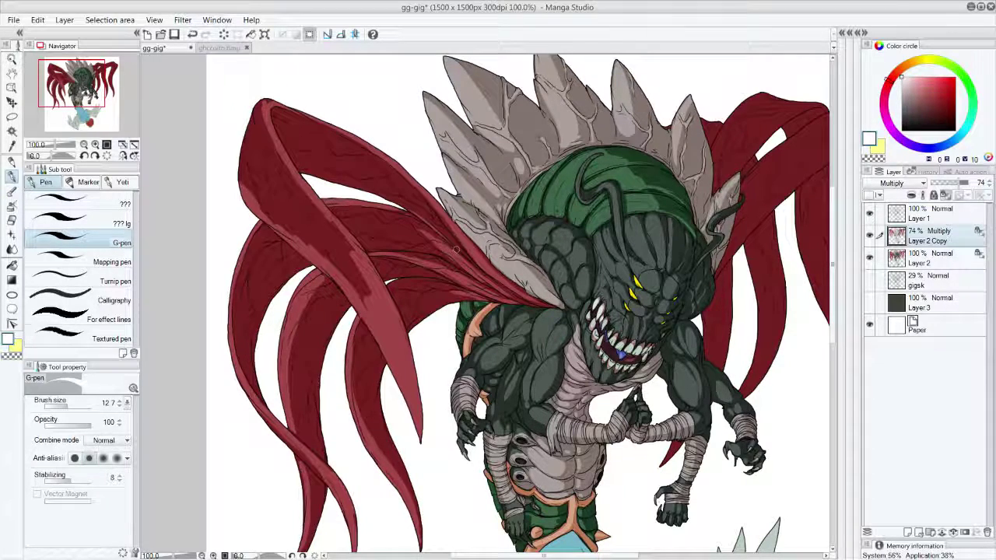
Fill the upper part of the left wing's front tendril with white using the Mapping pen at brush size 102.5.
click(78, 261)
drag(81, 404, 74, 404)
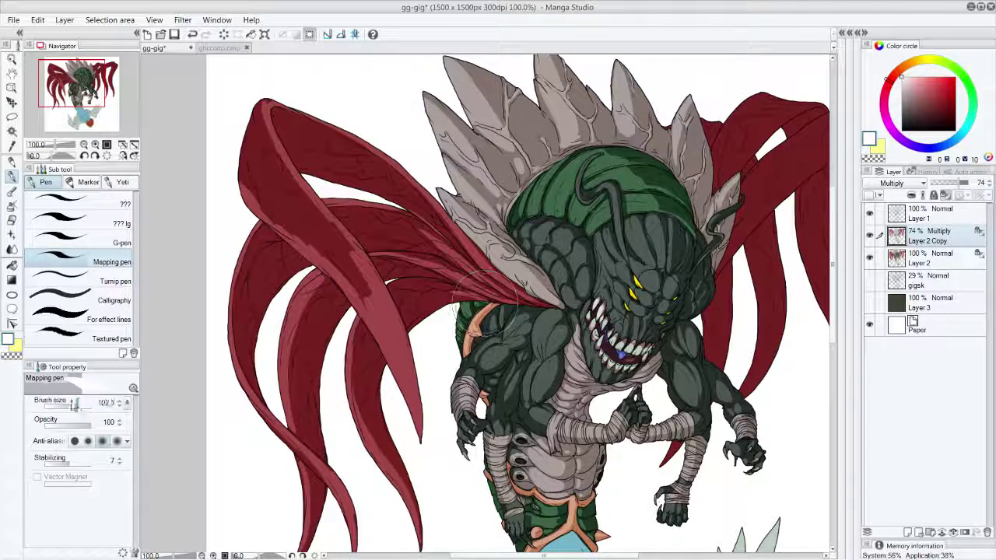
mouse_move(373, 304)
mouse_down()
mouse_move(342, 259)
mouse_move(375, 313)
mouse_move(327, 240)
mouse_move(268, 190)
mouse_move(280, 171)
mouse_move(257, 93)
mouse_move(300, 175)
mouse_up()
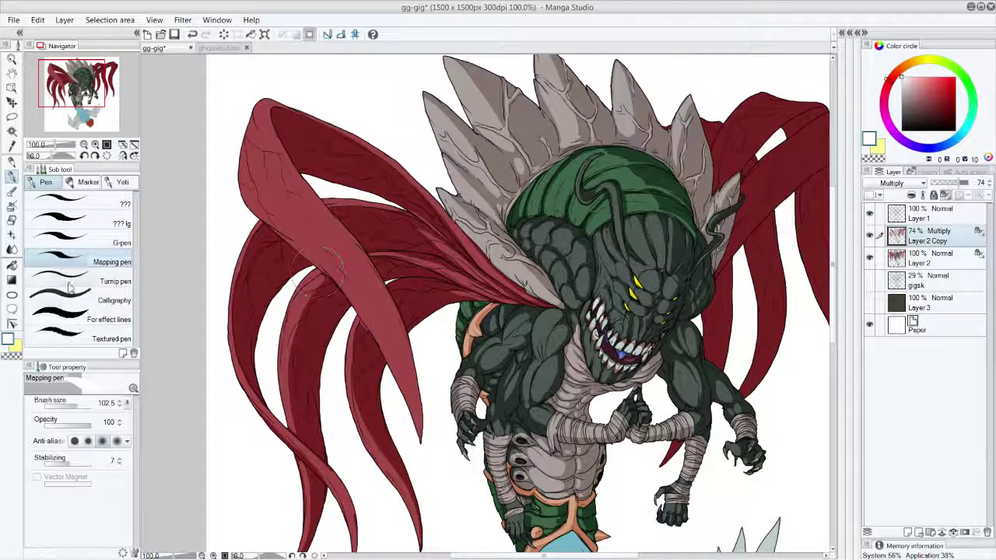
Narrow the highlights on the left wing's two inner hanging tendrils with the G-pen and sampled red.
click(68, 240)
alt+click(357, 291)
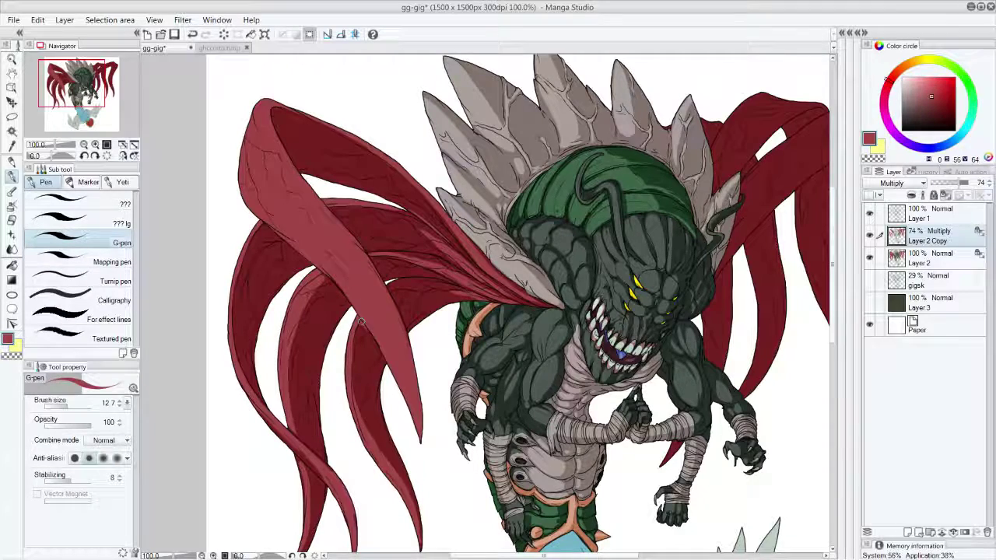
alt+click(285, 286)
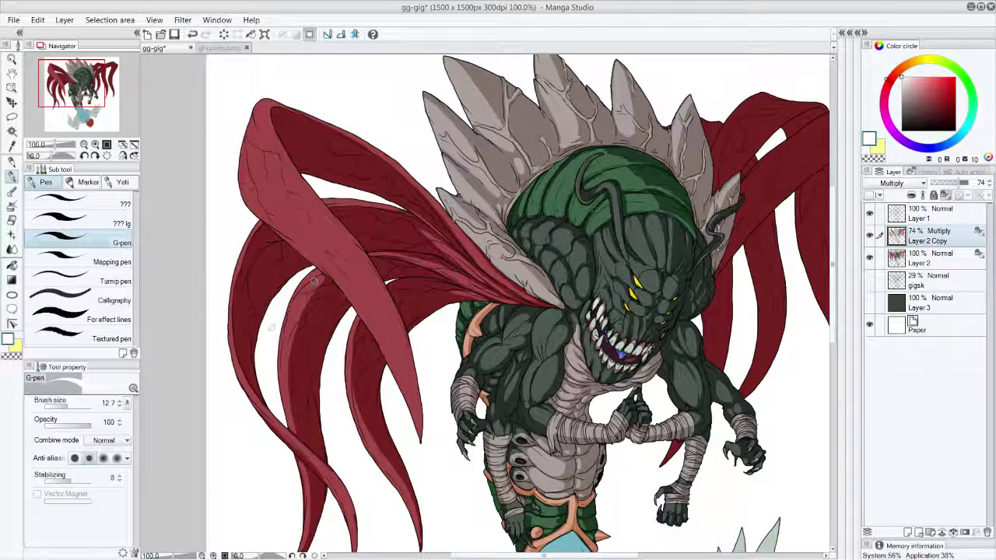
alt+click(301, 298)
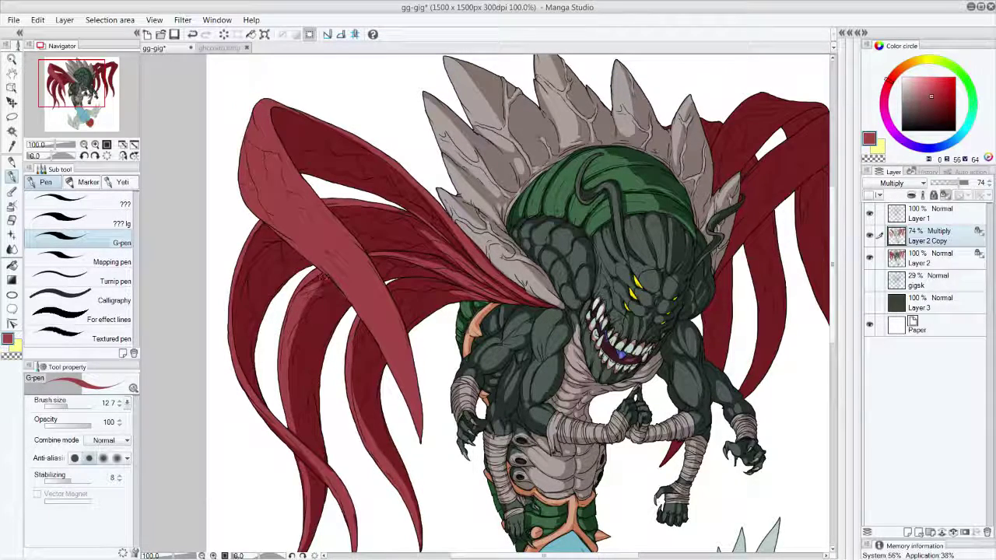
drag(312, 290, 288, 358)
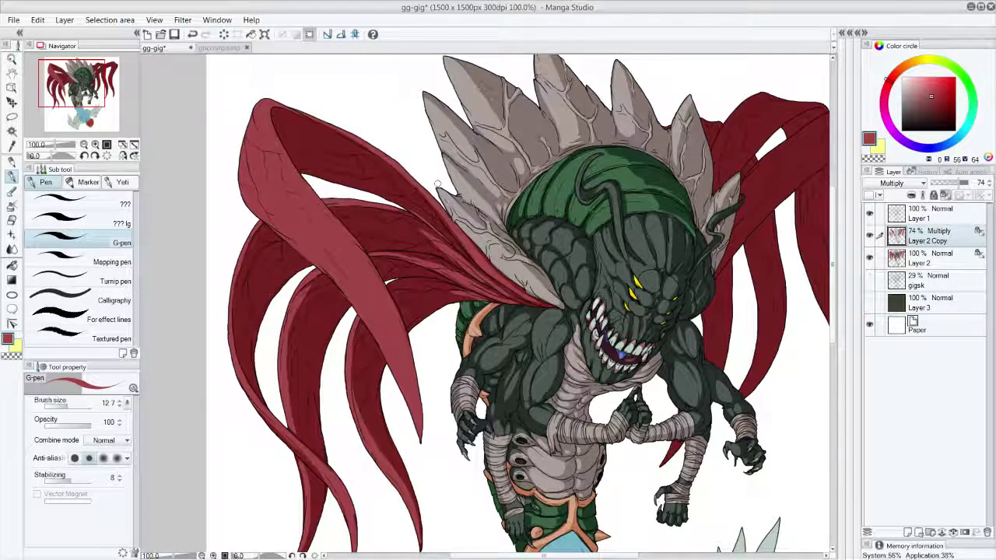
mouse_move(291, 325)
mouse_down()
mouse_move(306, 289)
mouse_move(285, 334)
mouse_move(285, 389)
mouse_move(283, 356)
mouse_move(300, 440)
mouse_up()
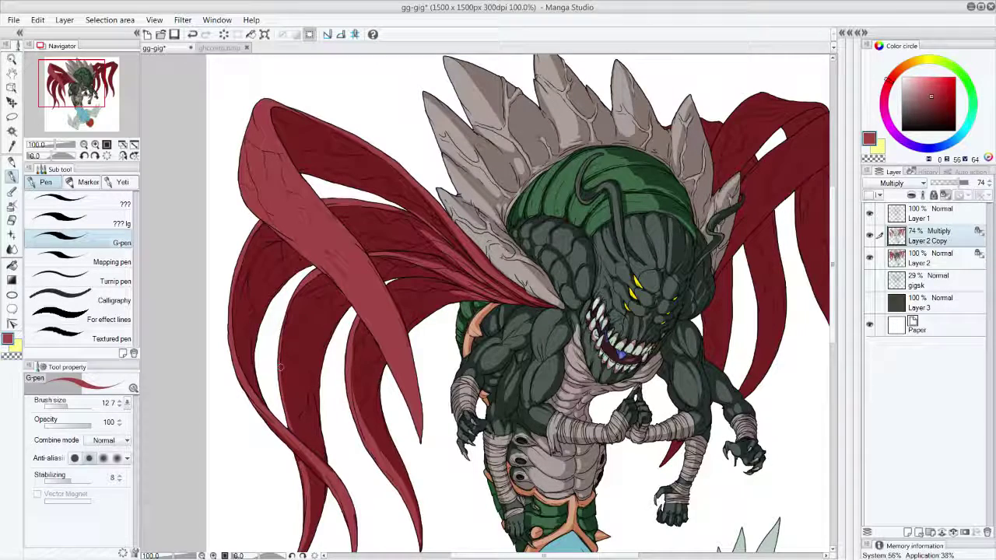
drag(352, 399, 407, 492)
mouse_move(364, 427)
mouse_down()
mouse_move(414, 502)
mouse_move(421, 545)
mouse_up()
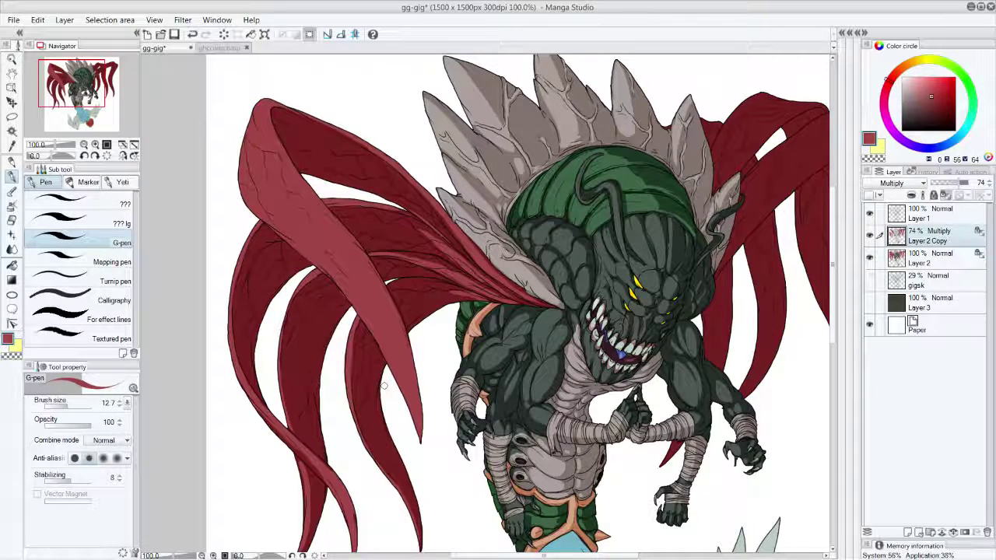
Paint the first white highlights on the two arching upper tendrils of the right wing.
key(c)
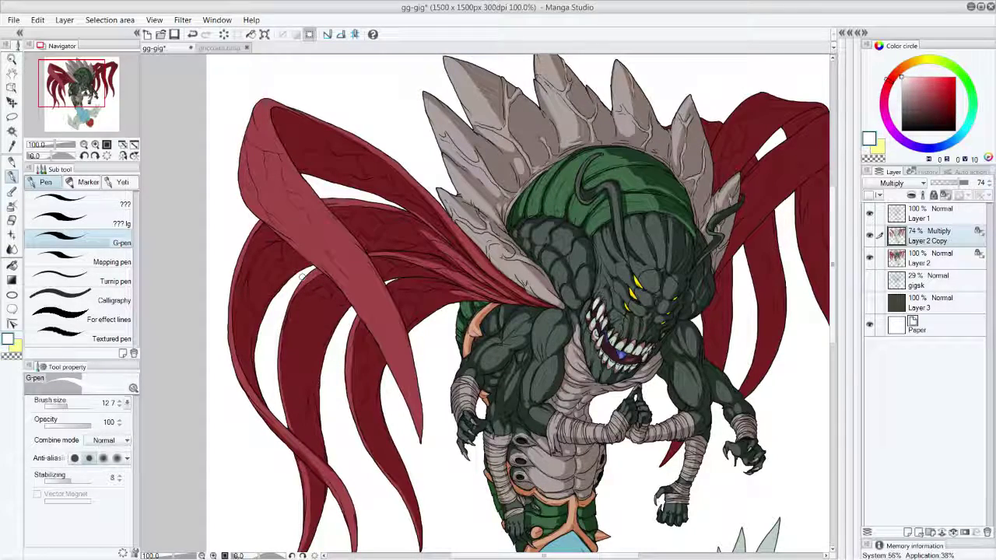
mouse_move(598, 307)
mouse_down()
mouse_move(596, 334)
mouse_move(421, 382)
mouse_move(430, 382)
mouse_up()
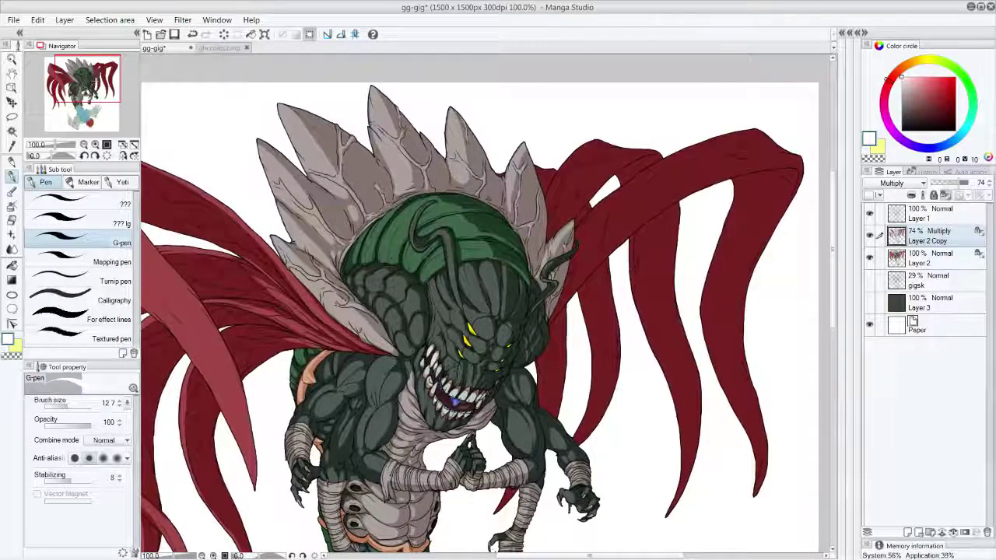
mouse_move(611, 247)
mouse_down()
mouse_move(648, 211)
mouse_move(741, 165)
mouse_up()
mouse_move(603, 256)
mouse_down()
mouse_move(642, 179)
mouse_move(673, 154)
mouse_up()
mouse_move(582, 200)
mouse_down()
mouse_move(643, 147)
mouse_move(587, 189)
mouse_move(556, 177)
mouse_up()
mouse_move(602, 136)
mouse_down()
mouse_move(573, 159)
mouse_move(587, 171)
mouse_move(594, 145)
mouse_move(603, 177)
mouse_move(631, 149)
mouse_move(609, 143)
mouse_move(591, 185)
mouse_up()
drag(666, 158, 635, 181)
drag(706, 141, 658, 171)
mouse_move(748, 133)
mouse_down()
mouse_move(680, 160)
mouse_move(722, 157)
mouse_up()
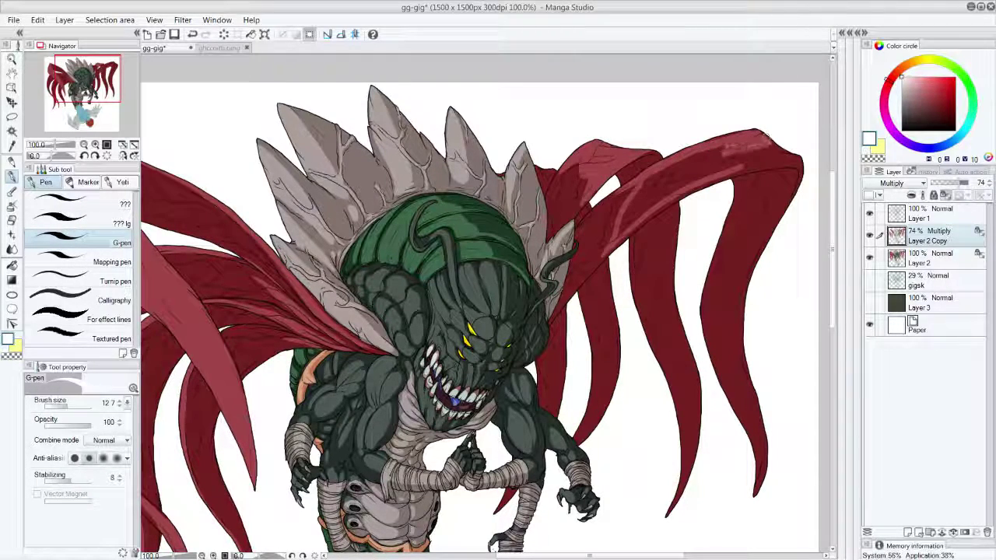
Fill the broad white highlight on the right wing's large upper tendril, from its base to the outer bend.
drag(780, 134, 720, 167)
drag(783, 153, 699, 180)
drag(683, 194, 622, 235)
drag(639, 201, 616, 237)
drag(646, 180, 633, 218)
mouse_move(689, 157)
mouse_down()
mouse_move(652, 204)
mouse_move(660, 197)
mouse_up()
drag(720, 161, 687, 185)
drag(731, 151, 697, 158)
Paint thin white highlights down the edges of the right wing's hanging tendrils, from the outermost to the innermost tip.
drag(721, 246, 732, 186)
mouse_move(718, 257)
mouse_down()
mouse_move(703, 305)
mouse_move(708, 354)
mouse_move(740, 417)
mouse_up()
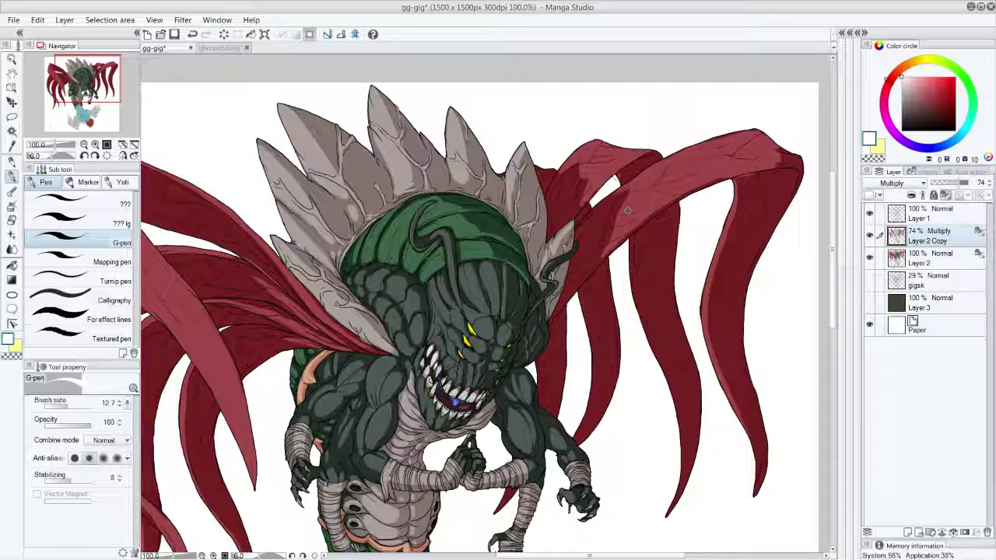
drag(631, 238, 636, 307)
mouse_move(631, 269)
mouse_down()
mouse_move(643, 333)
mouse_move(682, 420)
mouse_move(672, 508)
mouse_up()
mouse_move(579, 288)
mouse_down()
mouse_move(591, 353)
mouse_move(590, 422)
mouse_move(576, 439)
mouse_up()
drag(536, 361, 539, 399)
drag(507, 489, 494, 512)
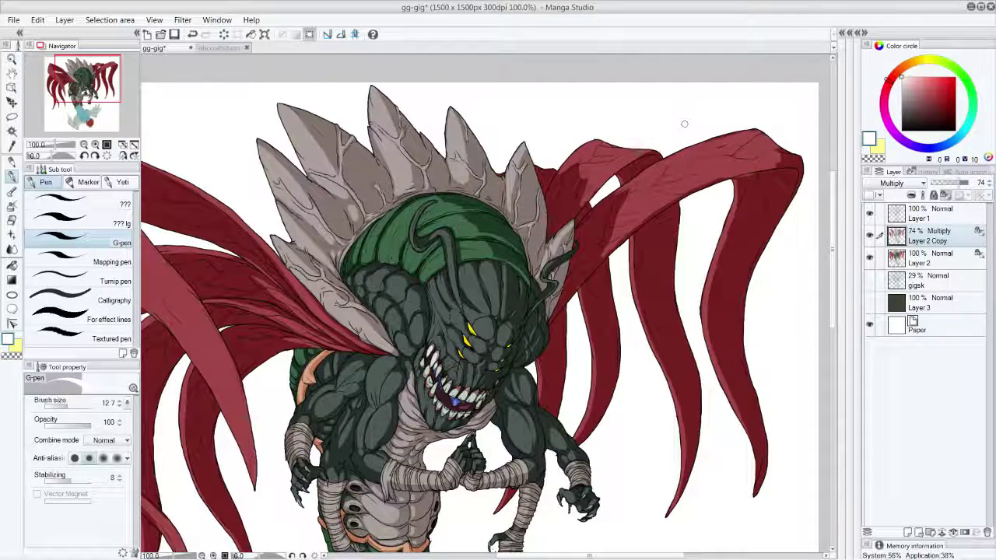
Extend the highlight along the lower edge of the right wing's large tendril and shade its outer bend with sampled red.
drag(630, 237, 729, 179)
drag(776, 137, 785, 164)
alt+click(743, 181)
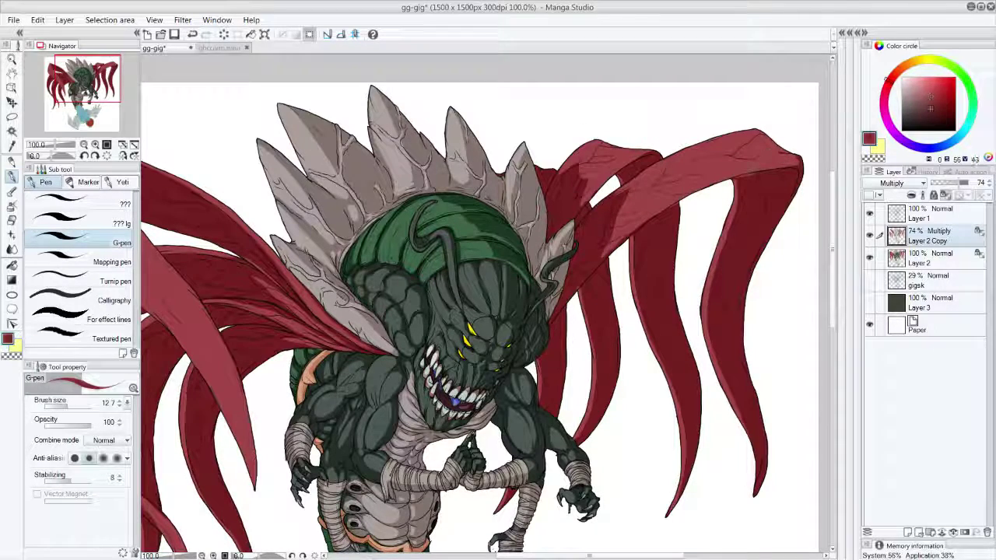
alt+click(770, 171)
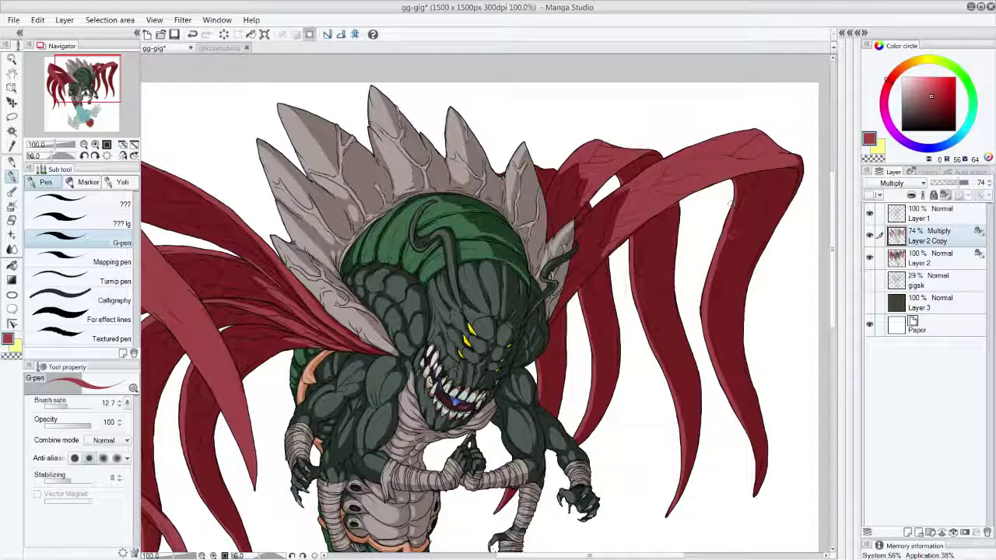
mouse_move(732, 133)
mouse_down()
mouse_move(780, 149)
mouse_move(753, 129)
mouse_up()
drag(793, 154, 784, 173)
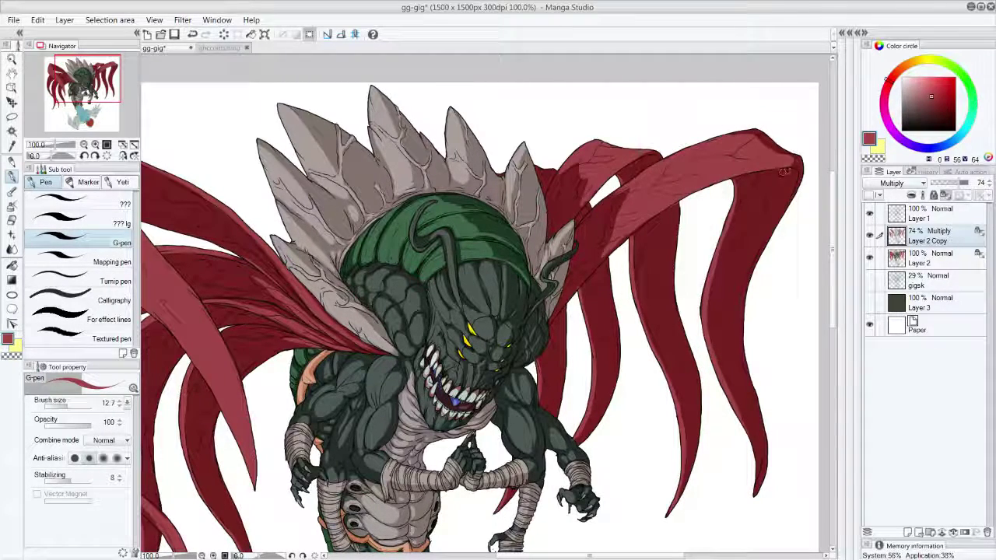
drag(764, 136, 758, 131)
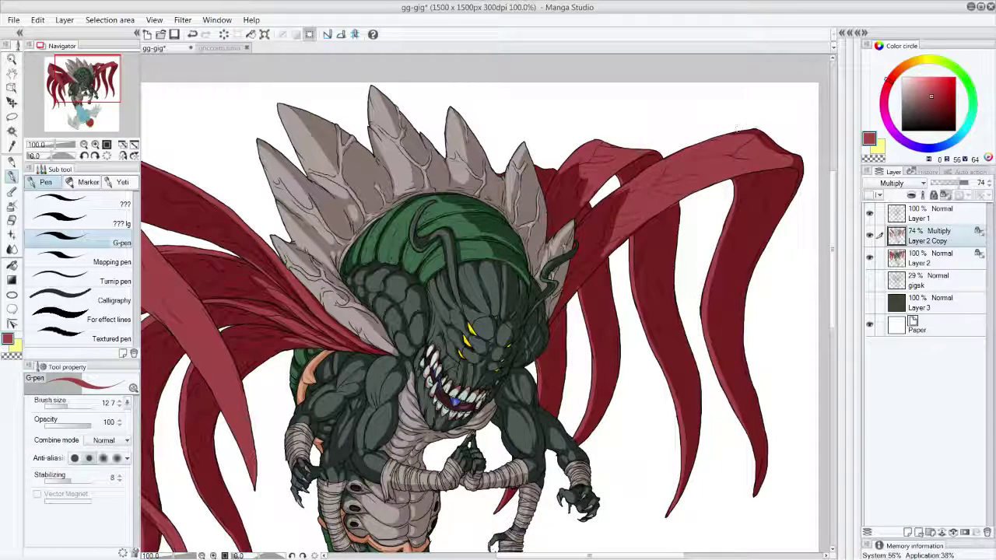
Trim the highlights with red on the right wing's second upper tendril and at the base of the large tendril.
mouse_move(660, 154)
mouse_down()
mouse_move(592, 139)
mouse_move(648, 155)
mouse_move(609, 146)
mouse_move(589, 84)
mouse_move(560, 178)
mouse_up()
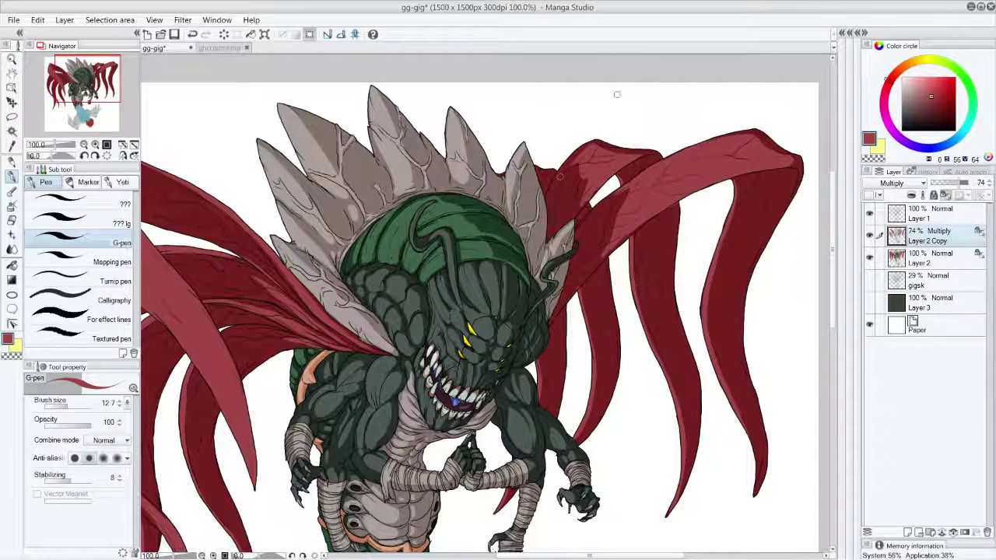
key(c)
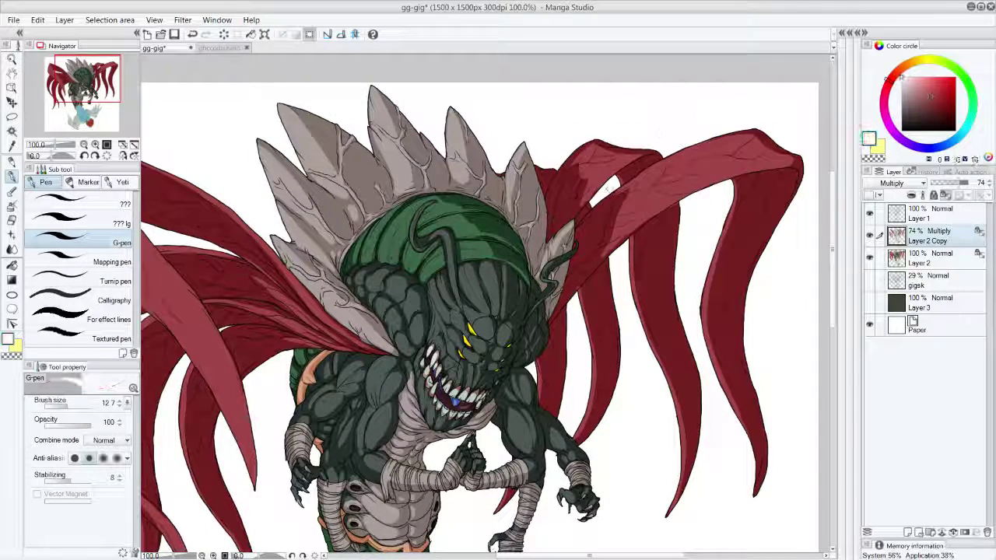
key(c)
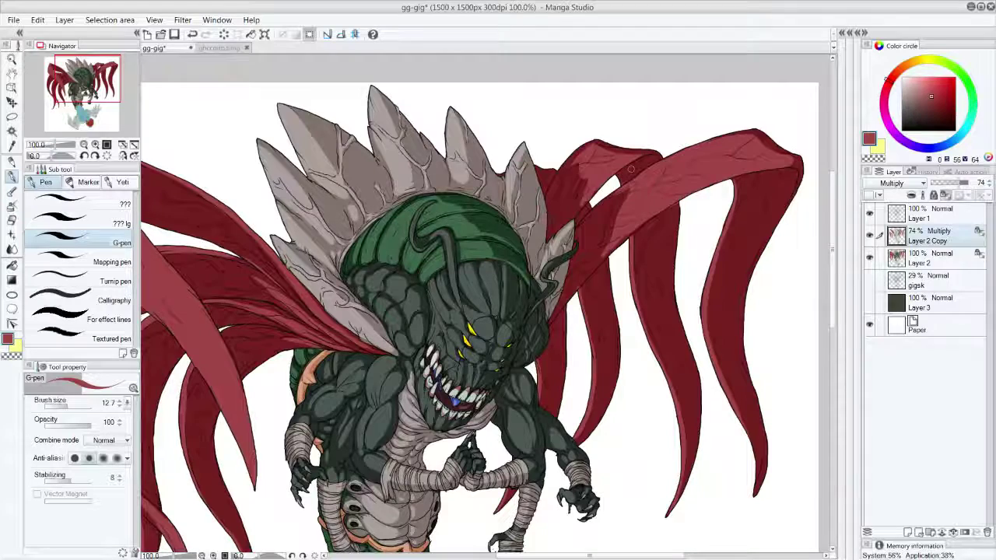
mouse_move(593, 181)
mouse_down()
mouse_move(581, 209)
mouse_move(651, 156)
mouse_up()
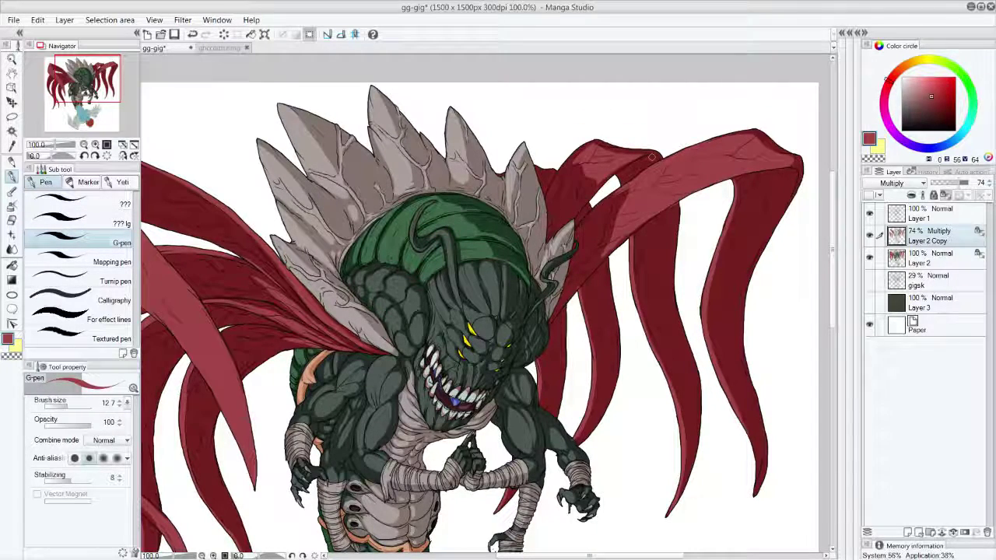
mouse_move(613, 197)
mouse_down()
mouse_move(631, 181)
mouse_move(604, 250)
mouse_move(632, 199)
mouse_up()
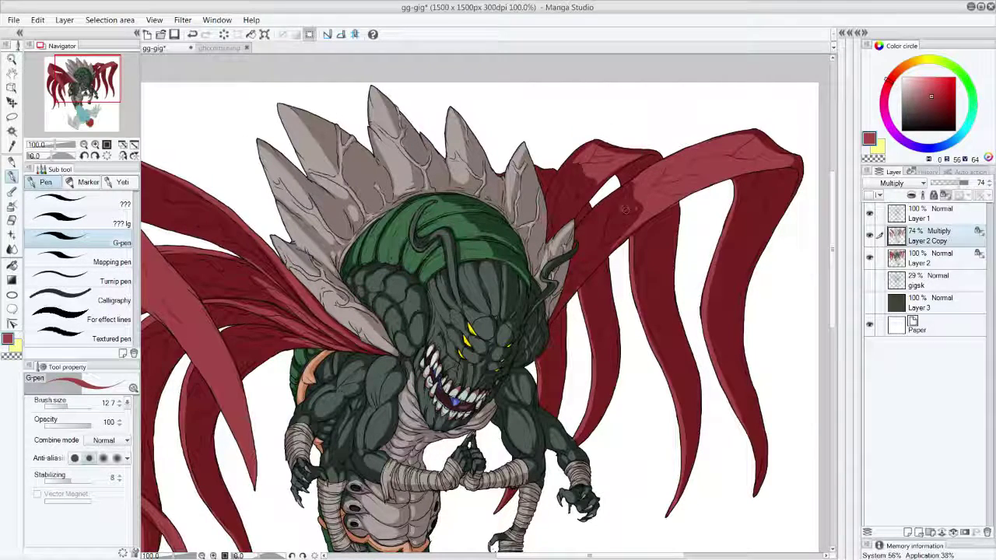
mouse_move(620, 250)
mouse_down()
mouse_move(635, 182)
mouse_move(638, 221)
mouse_move(644, 215)
mouse_move(631, 220)
mouse_move(641, 202)
mouse_move(624, 183)
mouse_move(636, 224)
mouse_move(627, 189)
mouse_up()
Paint thin white highlights along the edges of the two upper tendrils near the base of the right wing.
alt+click(695, 105)
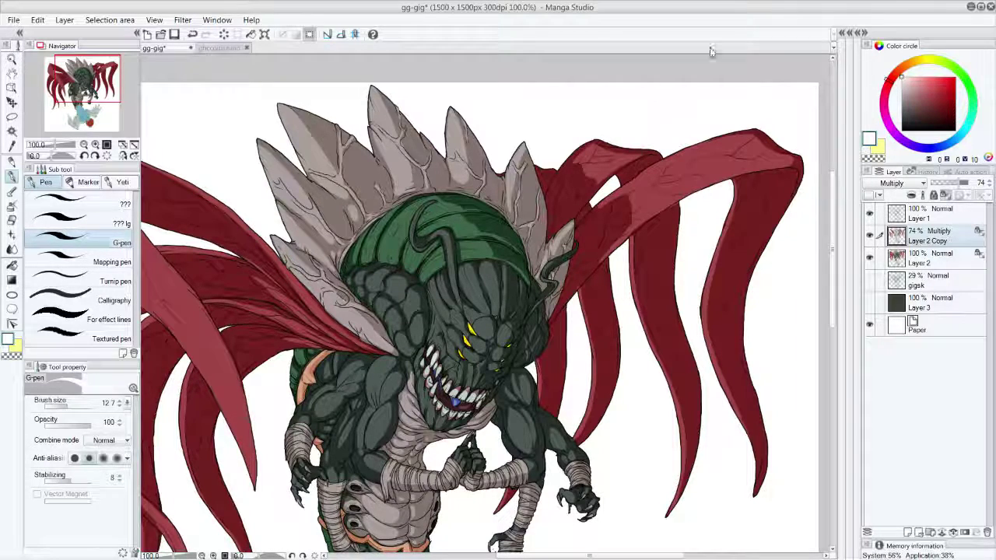
drag(575, 223, 622, 171)
drag(561, 303, 650, 220)
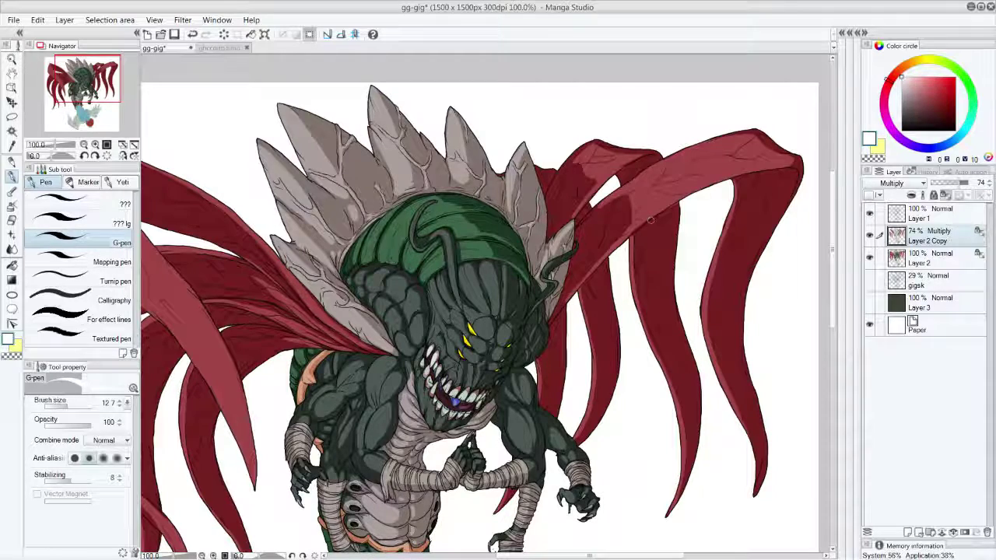
Refine the light and shadow boundary on the right wing's two upper tendrils with sampled red and white.
alt+click(613, 191)
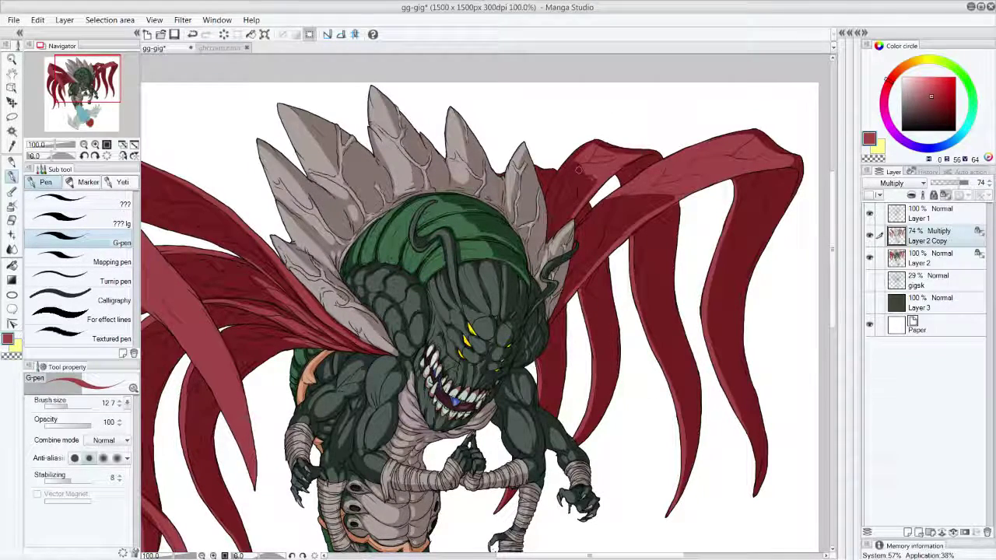
alt+click(572, 139)
drag(593, 144, 570, 164)
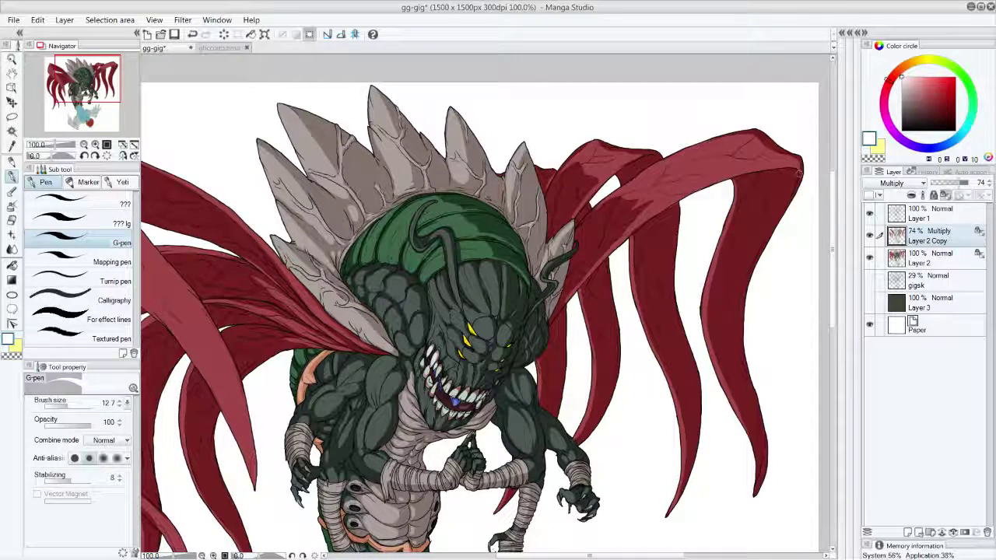
Try a white highlight patch across the middle of the right wing's outermost tendril and cover it with sampled red.
mouse_move(711, 302)
mouse_down()
mouse_move(712, 323)
mouse_move(735, 304)
mouse_move(734, 327)
mouse_move(732, 313)
mouse_move(714, 336)
mouse_move(736, 297)
mouse_up()
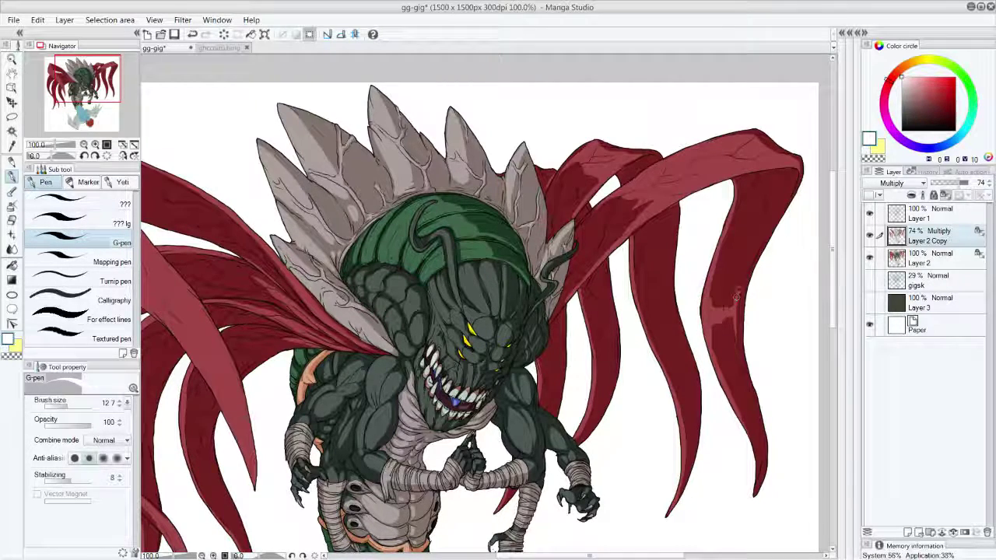
alt+click(720, 234)
mouse_move(717, 298)
mouse_down()
mouse_move(714, 327)
mouse_move(717, 282)
mouse_move(724, 322)
mouse_move(737, 289)
mouse_up()
drag(733, 335, 738, 341)
drag(730, 307, 736, 311)
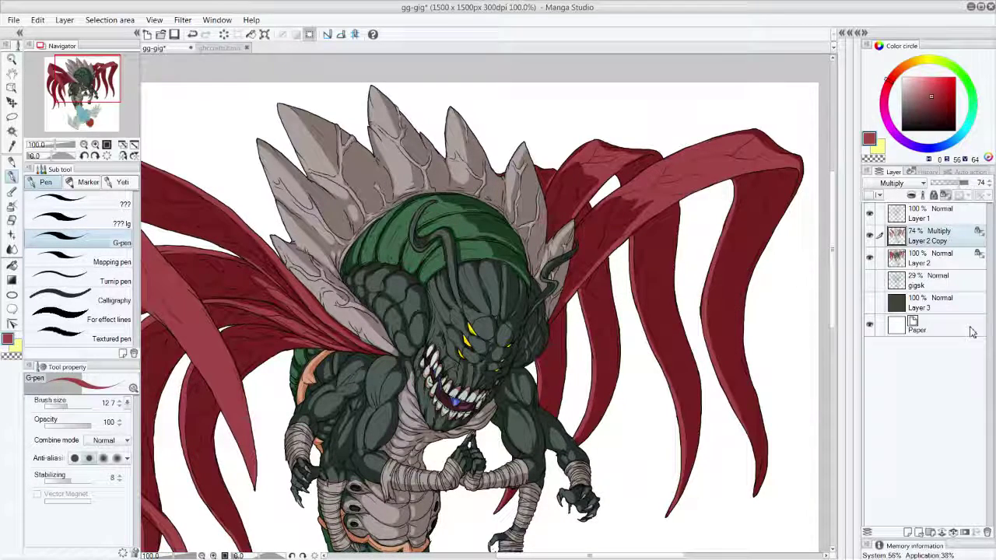
Shade the top edge of the large upper tendril near its outer bend with red and switch back to white.
mouse_move(702, 132)
mouse_down()
mouse_move(797, 167)
mouse_move(749, 137)
mouse_move(771, 154)
mouse_up()
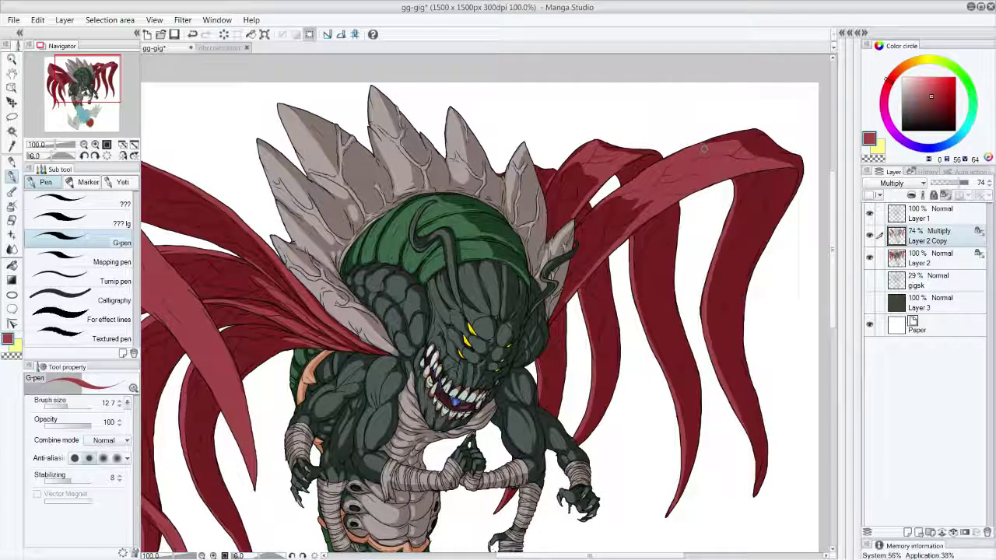
key(c)
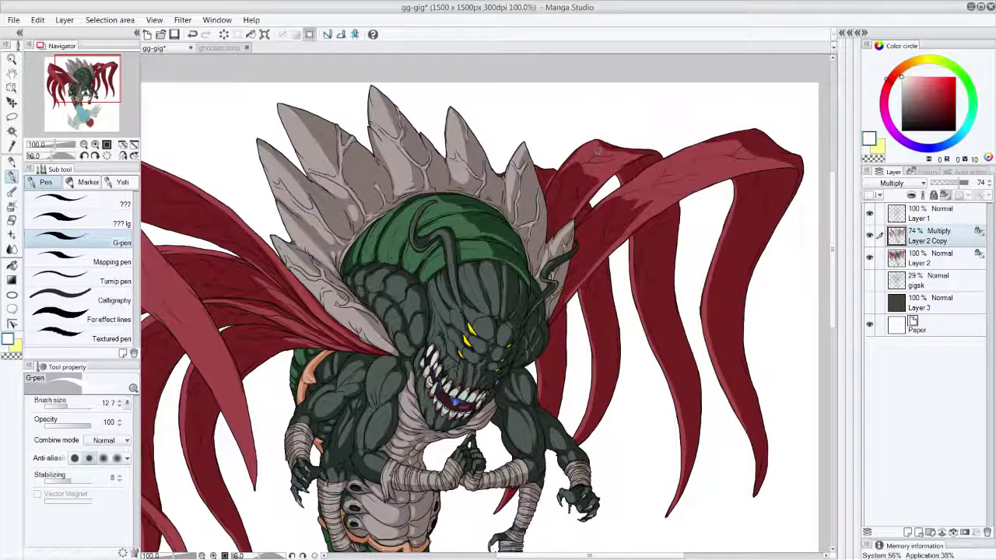
Extend and smooth the red shading where the right wing's two upper tendrils overlap, and touch up the large tendril's top edge.
key(c)
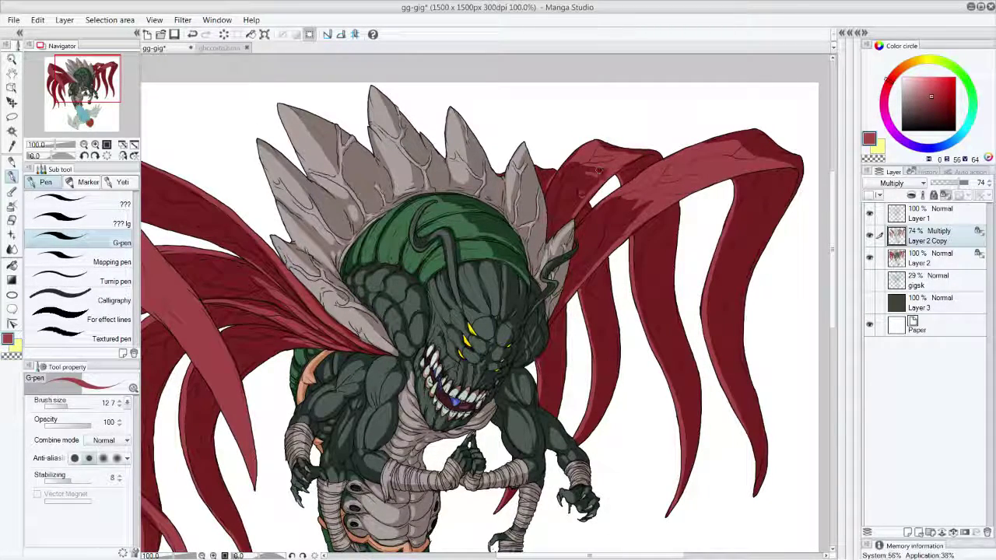
drag(574, 214, 589, 192)
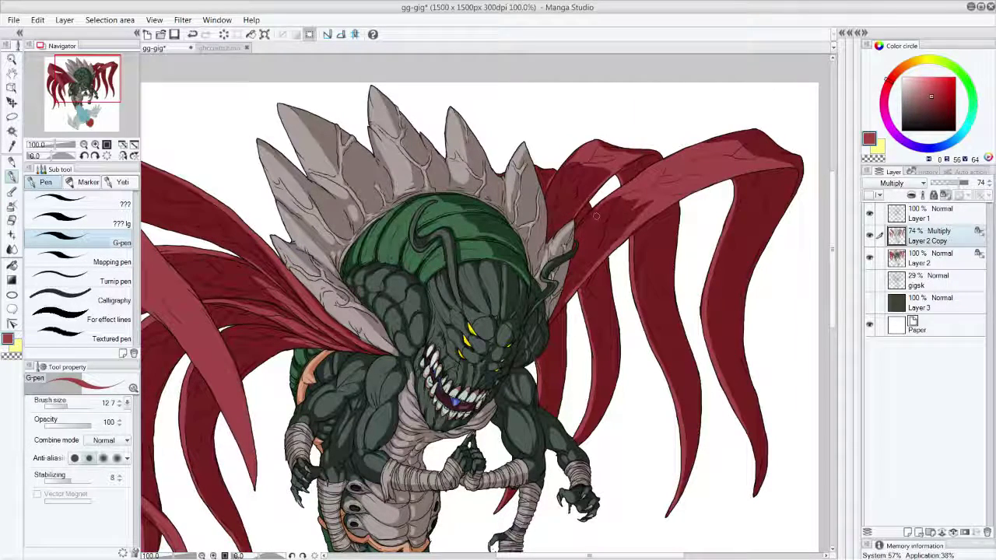
mouse_move(658, 195)
mouse_down()
mouse_move(634, 221)
mouse_move(633, 210)
mouse_move(565, 306)
mouse_up()
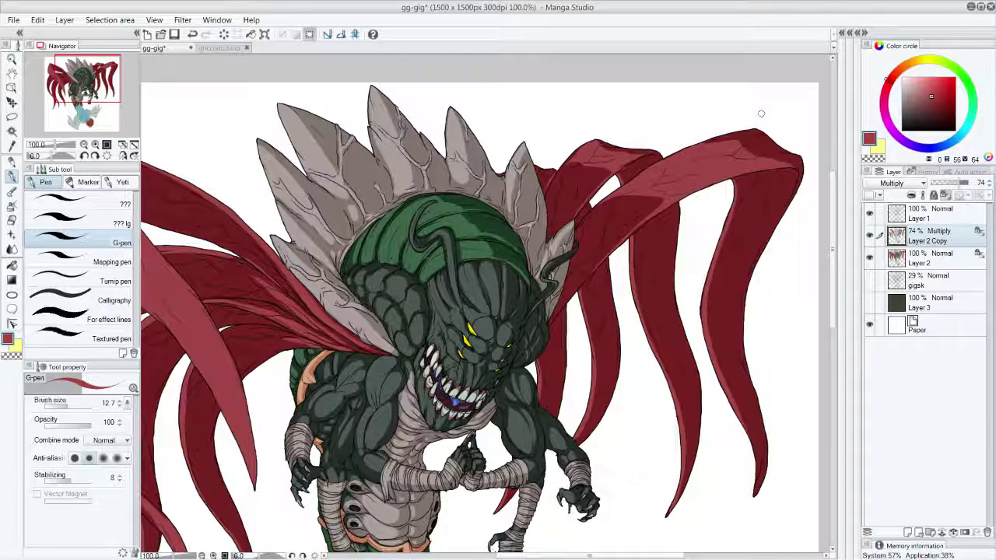
mouse_move(724, 138)
mouse_down()
mouse_move(761, 153)
mouse_move(725, 140)
mouse_up()
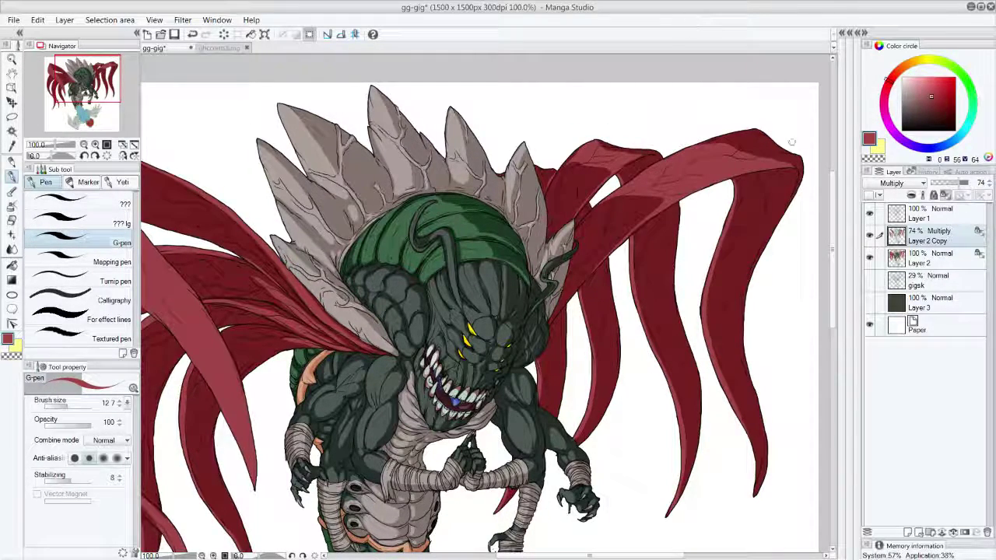
Refine the shadow at the outer bend of the right wing's large upper tendril with sampled dark and lighter red.
alt+click(778, 171)
drag(776, 165, 799, 166)
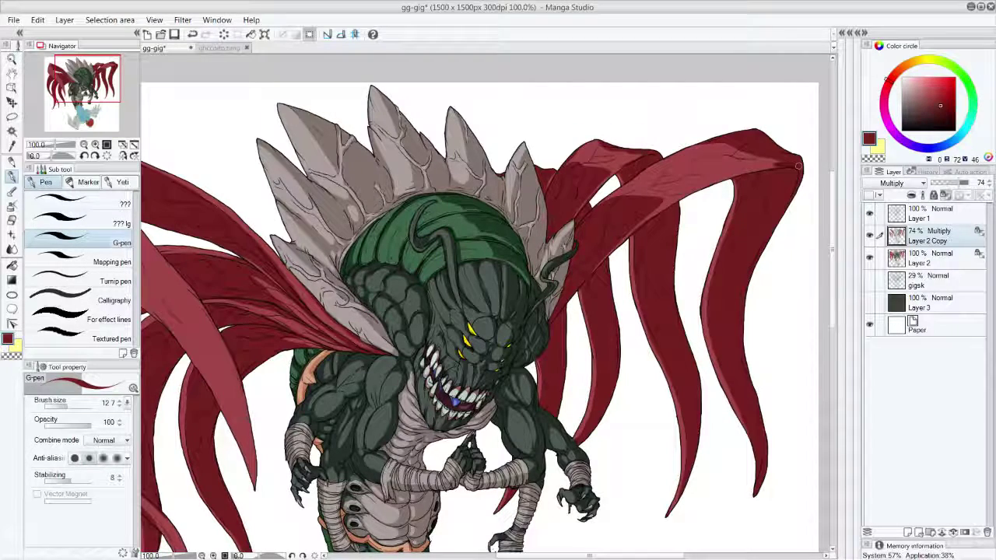
alt+click(799, 166)
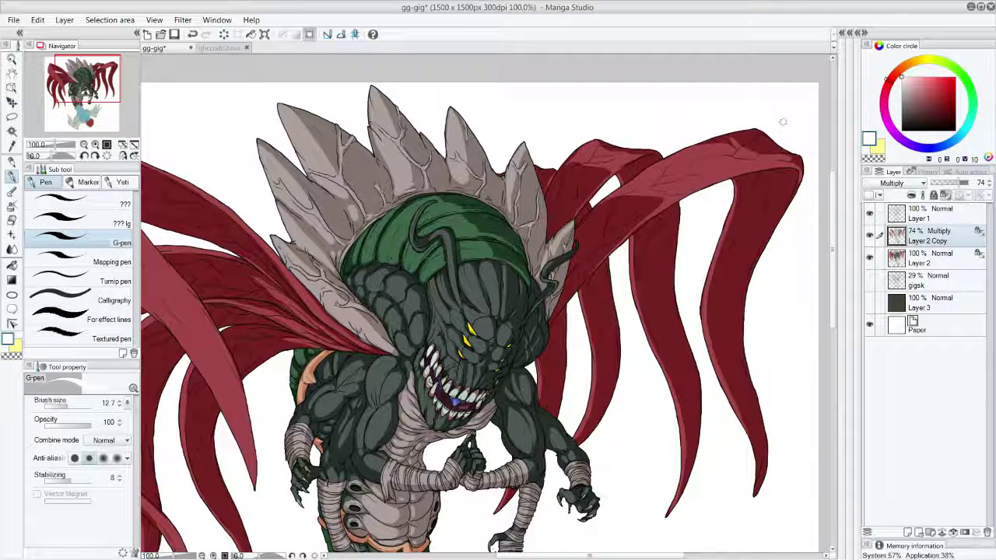
alt+click(746, 147)
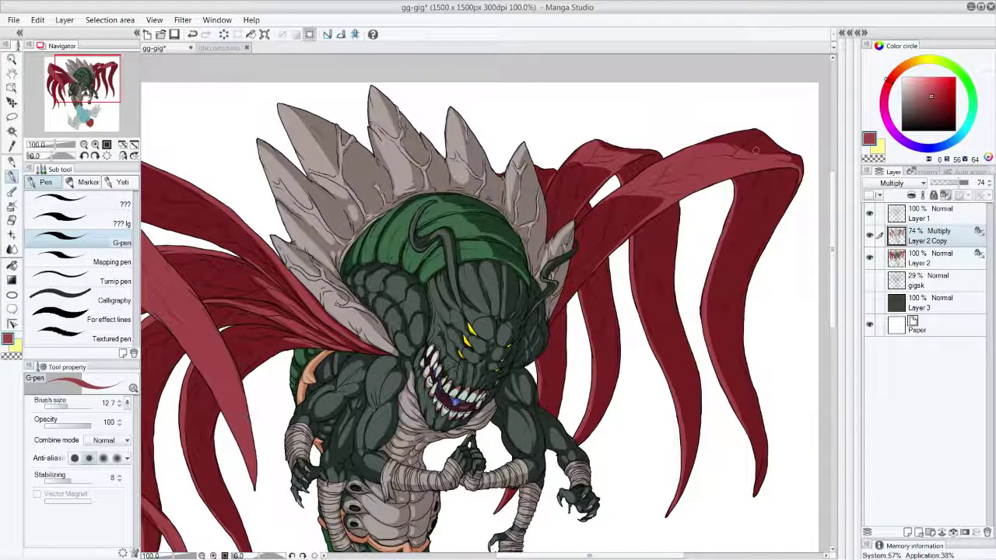
mouse_move(758, 153)
mouse_down()
mouse_move(795, 173)
mouse_move(799, 165)
mouse_up()
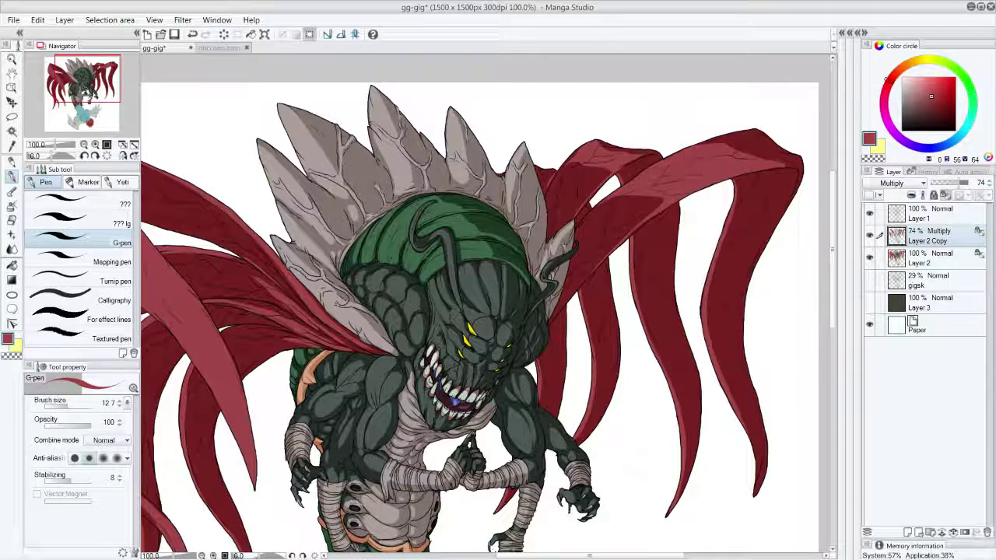
Check the ghccoitp.bmp reference sprite and try painting thin branching red veins along the right wing's two upper tendrils.
click(218, 47)
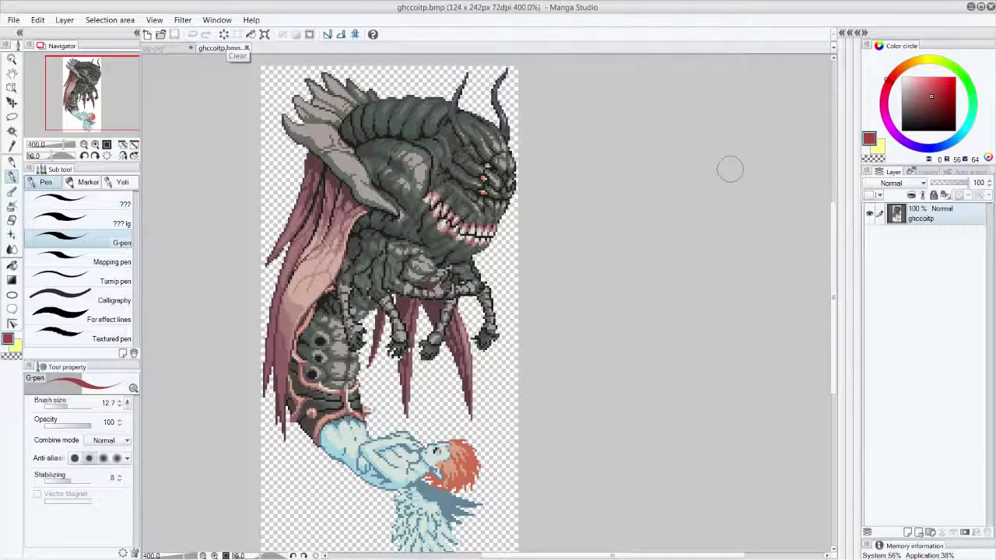
click(177, 48)
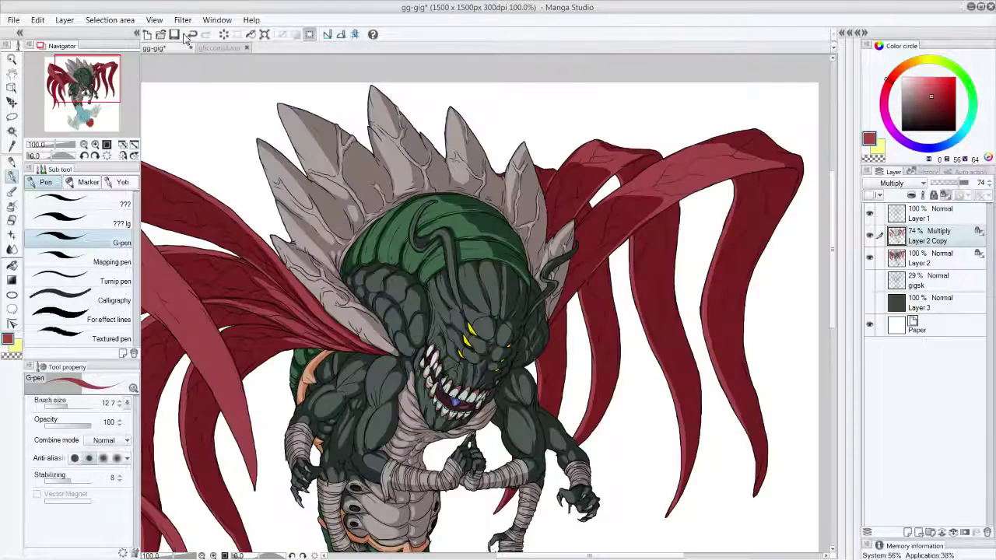
alt+click(635, 160)
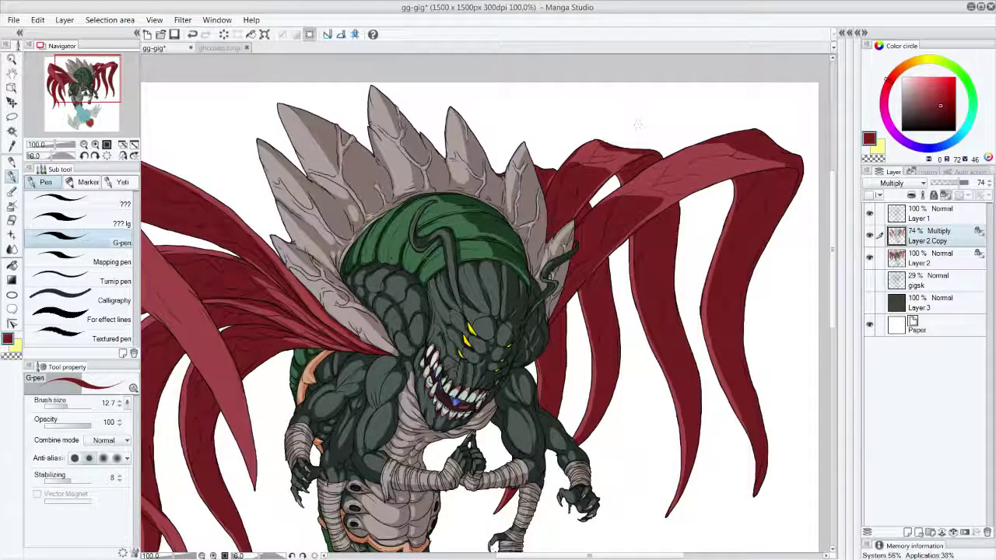
drag(623, 194, 650, 188)
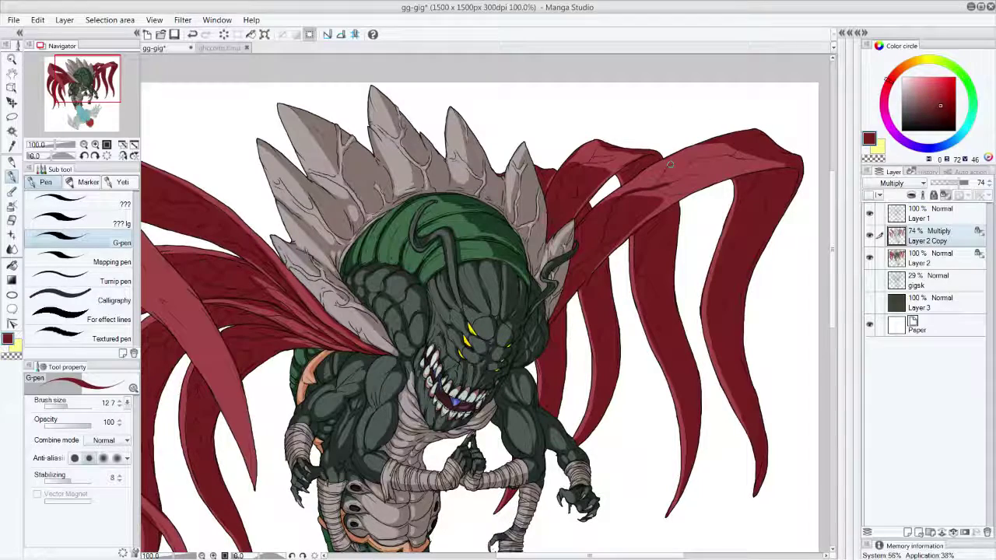
key(ctrl+z)
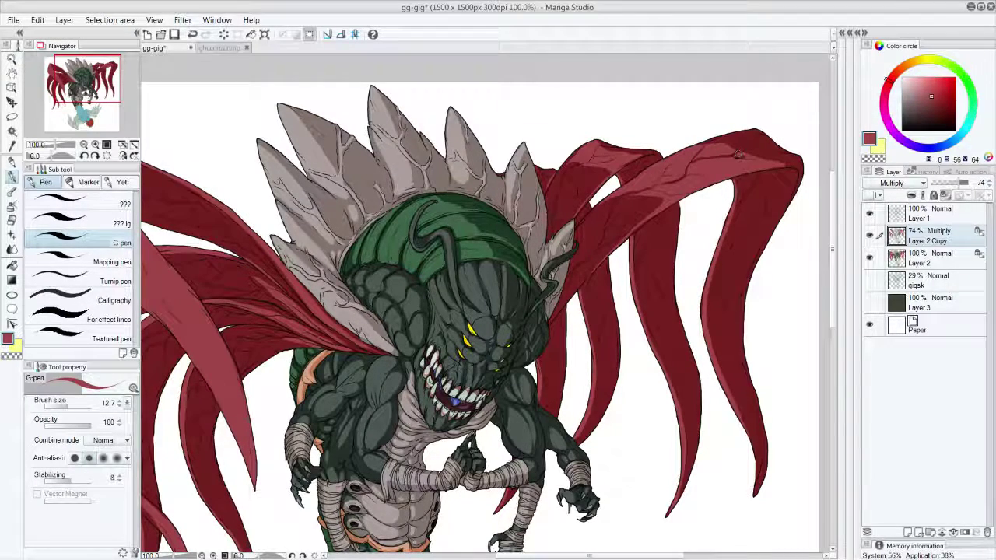
drag(650, 186, 688, 162)
mouse_move(651, 191)
mouse_down()
mouse_move(689, 192)
mouse_move(681, 176)
mouse_move(646, 197)
mouse_move(661, 206)
mouse_up()
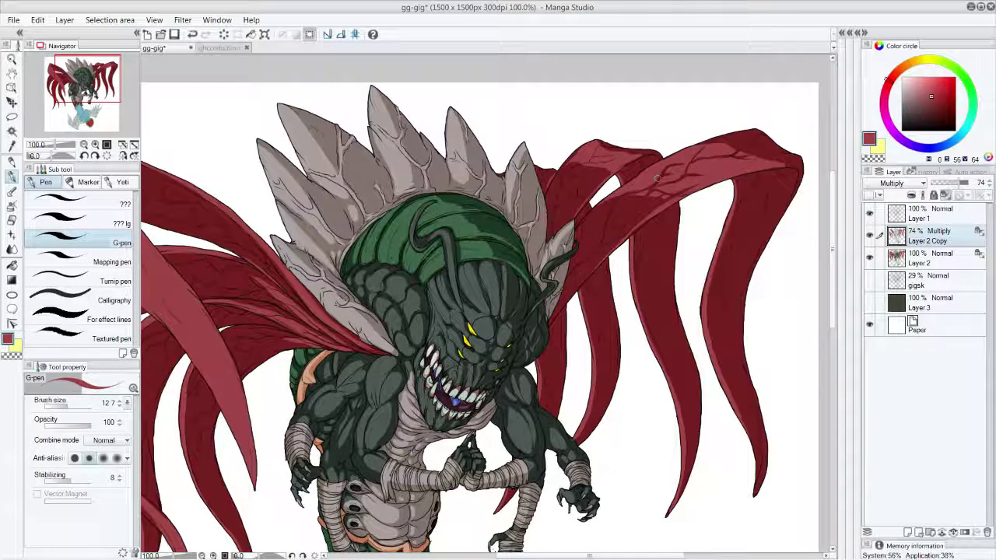
mouse_move(767, 159)
mouse_down()
mouse_move(730, 170)
mouse_move(686, 154)
mouse_up()
drag(606, 144, 574, 170)
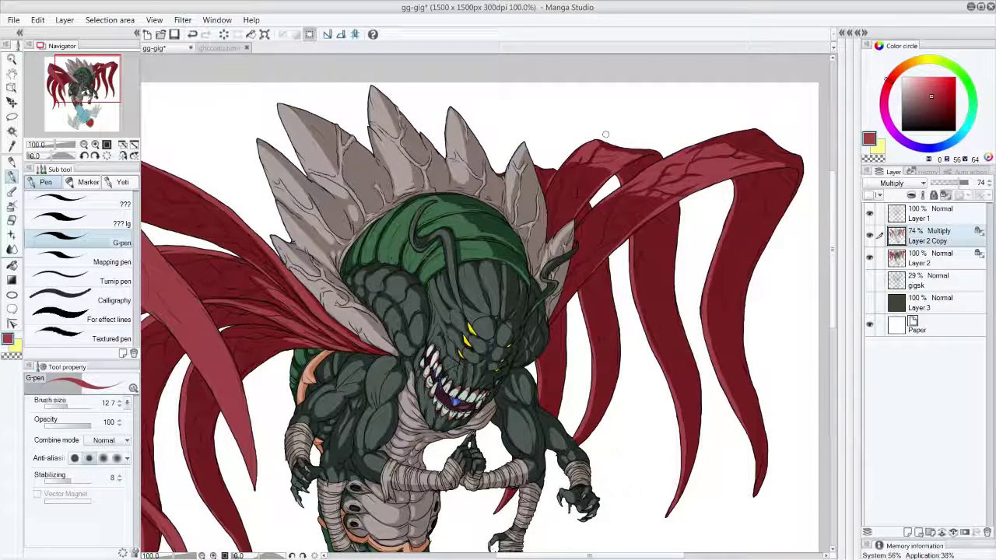
Undo the vein strokes on the right wing's upper tendrils.
key(ctrl+z)
key(ctrl+z)
key(ctrl+z)
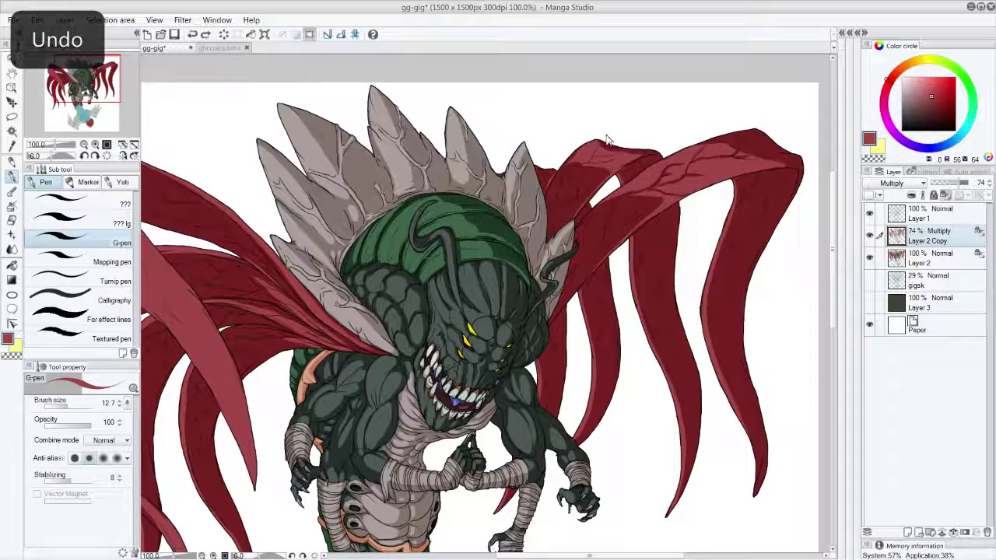
key(ctrl+z)
key(ctrl+z)
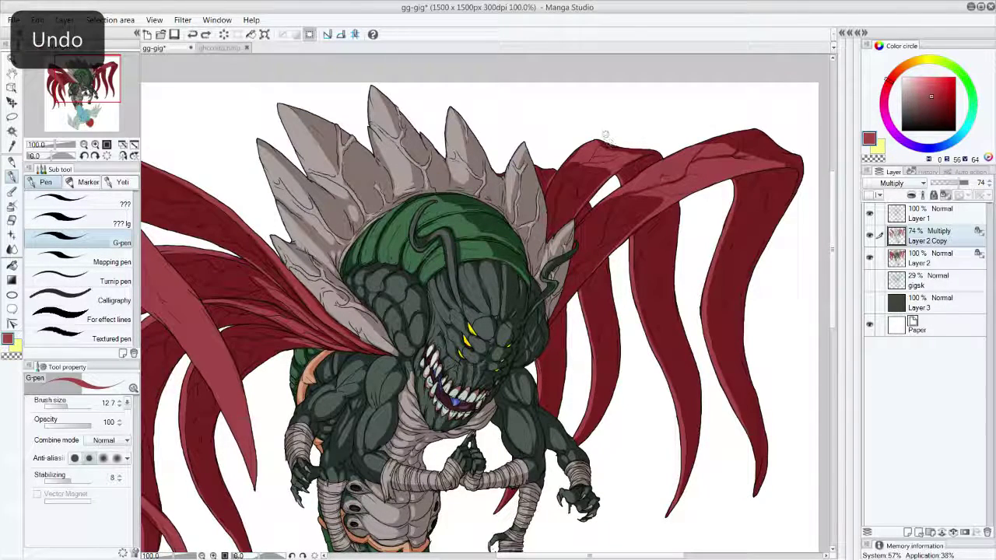
key(ctrl+z)
key(ctrl+z)
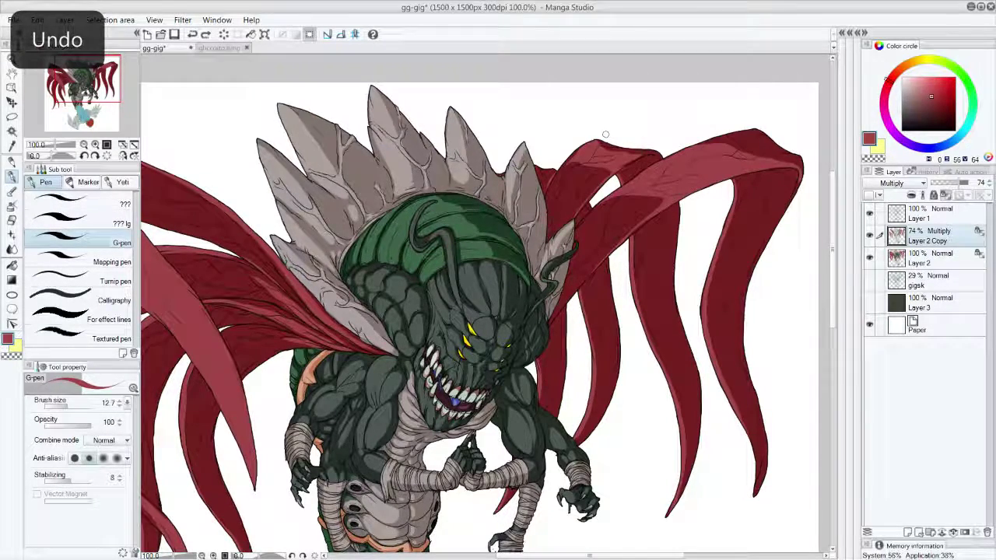
key(alt)
key(shift)
key(ctrl+z)
key(ctrl+z)
key(ctrl+z)
key(ctrl+z)
key(ctrl+z)
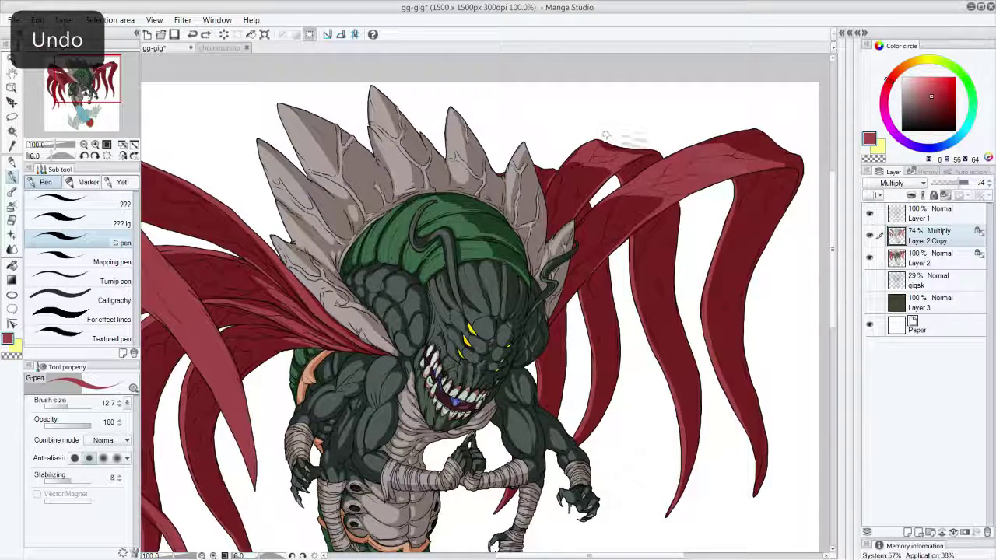
key(ctrl+z)
key(shift)
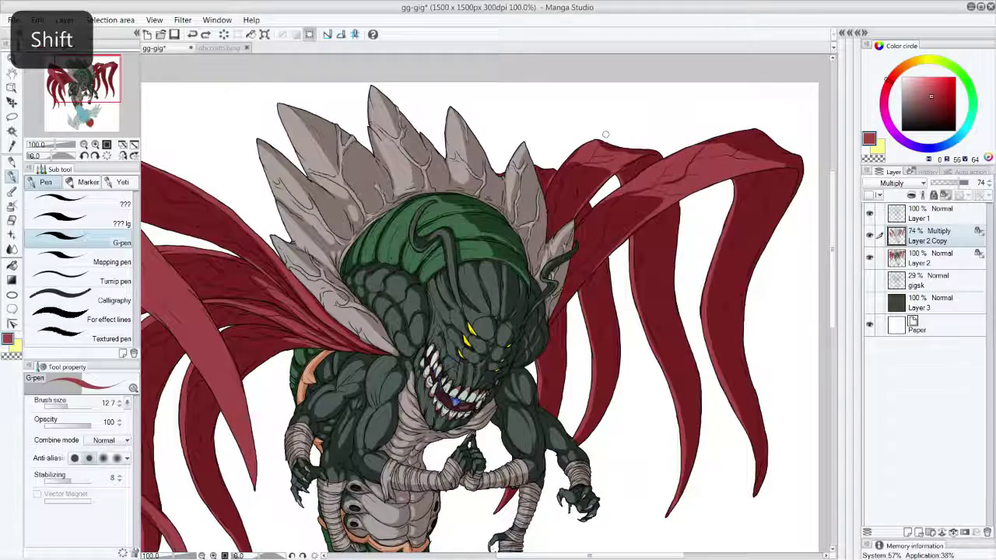
key(ctrl+z)
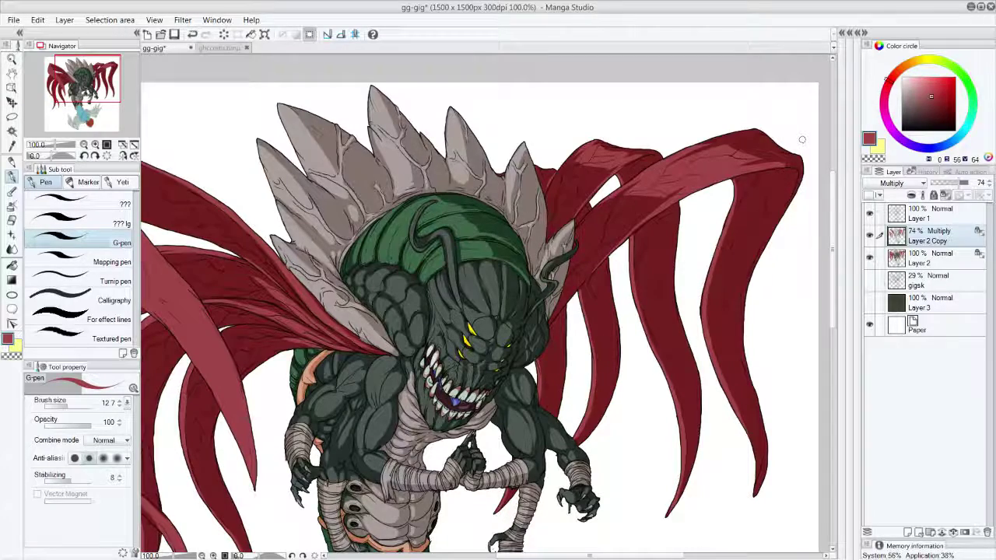
Touch up the left wing's upper bend and the edges of its outermost hanging tendril with red, and save the illustration.
click(70, 84)
drag(278, 104, 290, 127)
drag(259, 160, 286, 197)
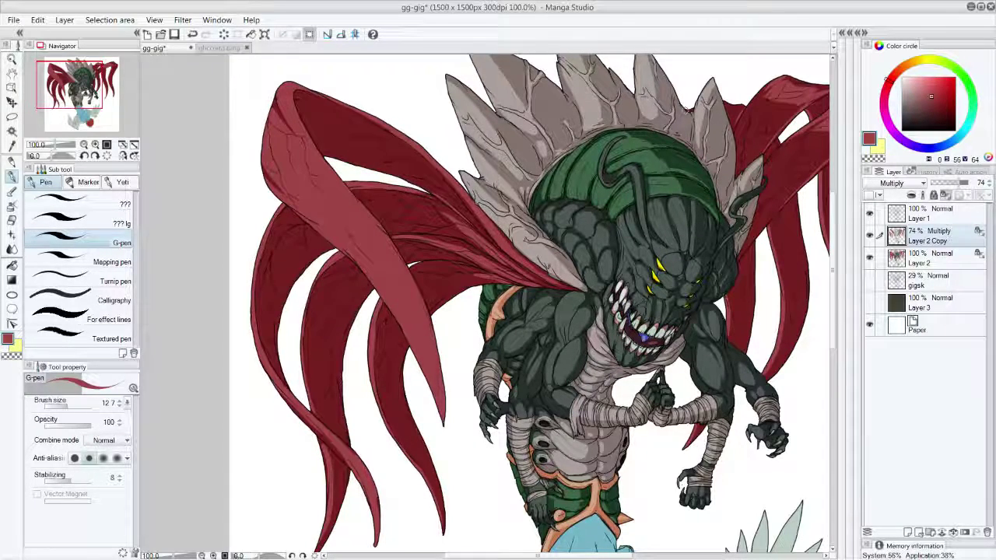
drag(274, 388, 299, 409)
mouse_move(331, 444)
mouse_down()
mouse_move(358, 480)
mouse_move(369, 520)
mouse_up()
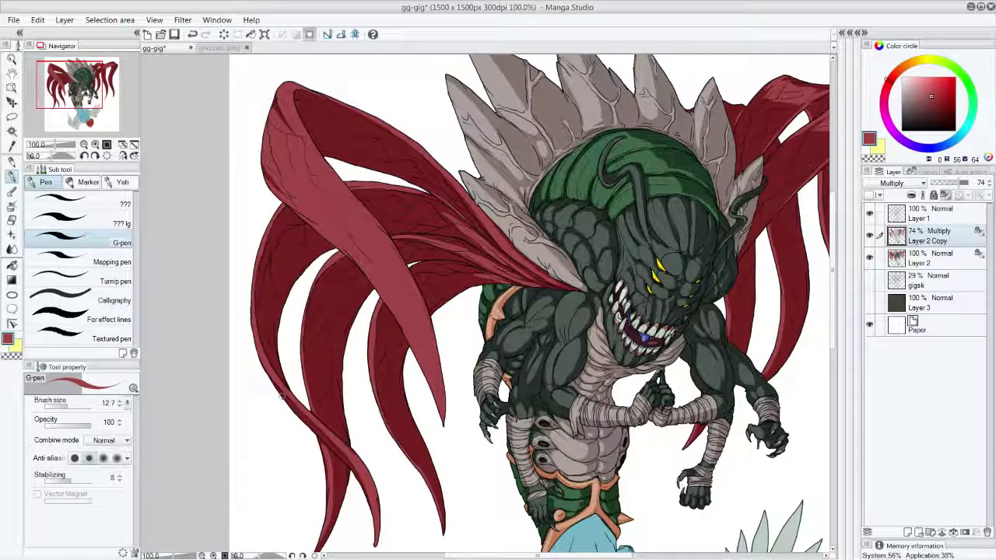
click(178, 37)
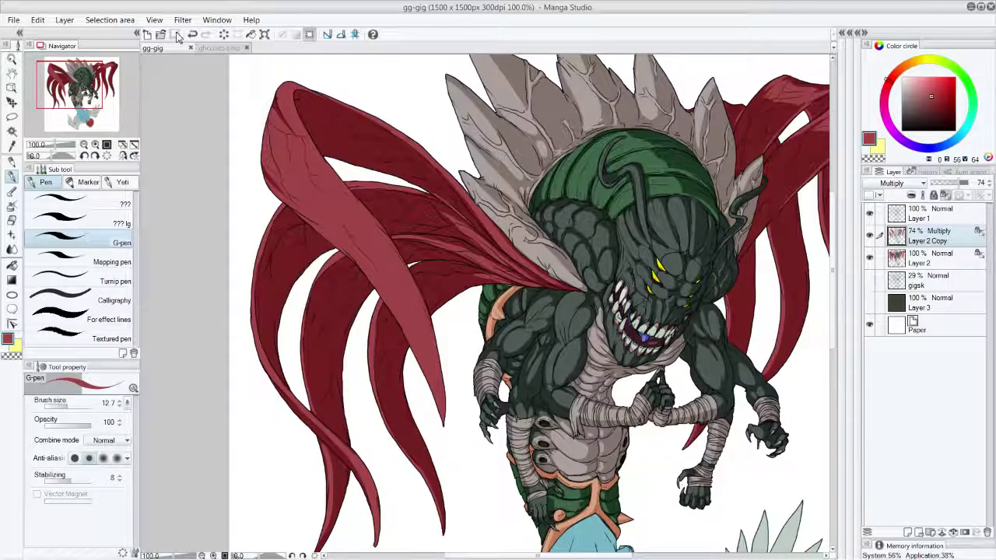
Sample the bandage color and shade the wrapping at the elbow of the raised front arm.
alt+click(586, 397)
drag(578, 398, 585, 414)
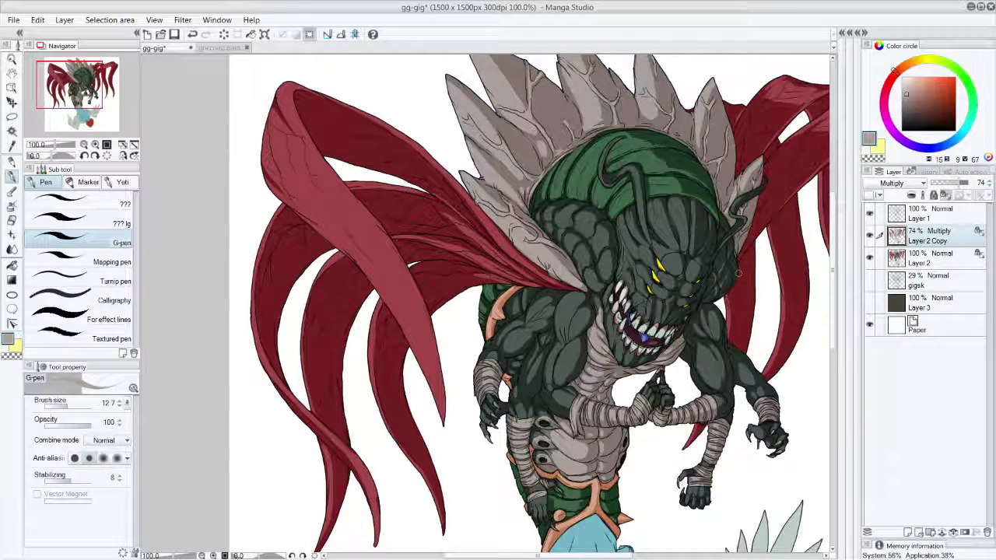
Sample the dark grey-green from the ghccoitp.bmp sprite's skin, add a layer above Layer 2 Copy, and undo the last scale highlight stroke.
click(220, 47)
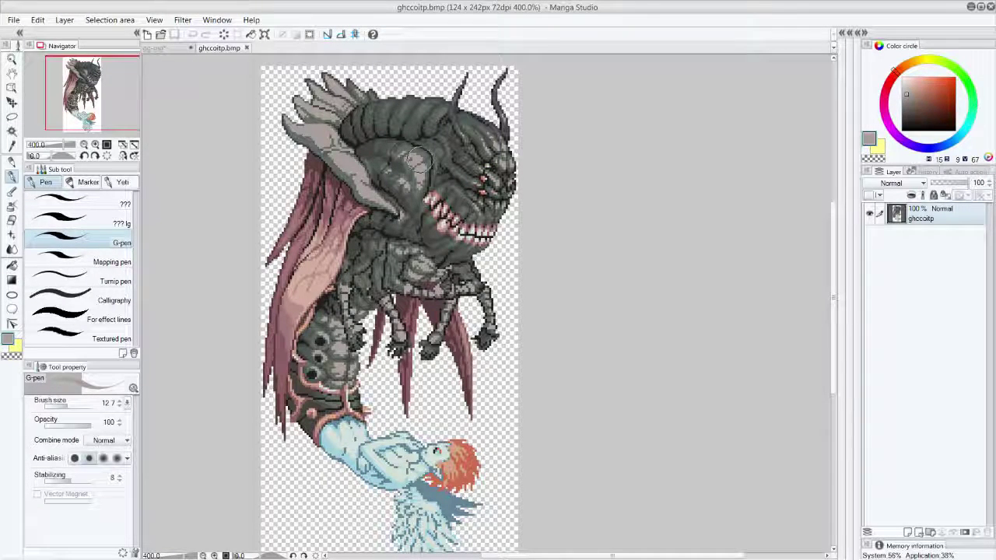
right_click(448, 180)
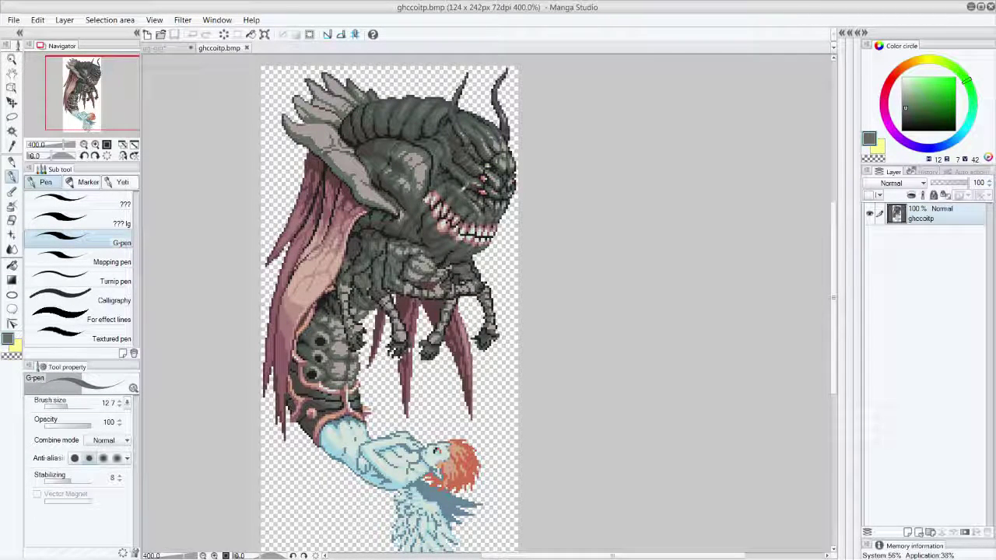
click(176, 47)
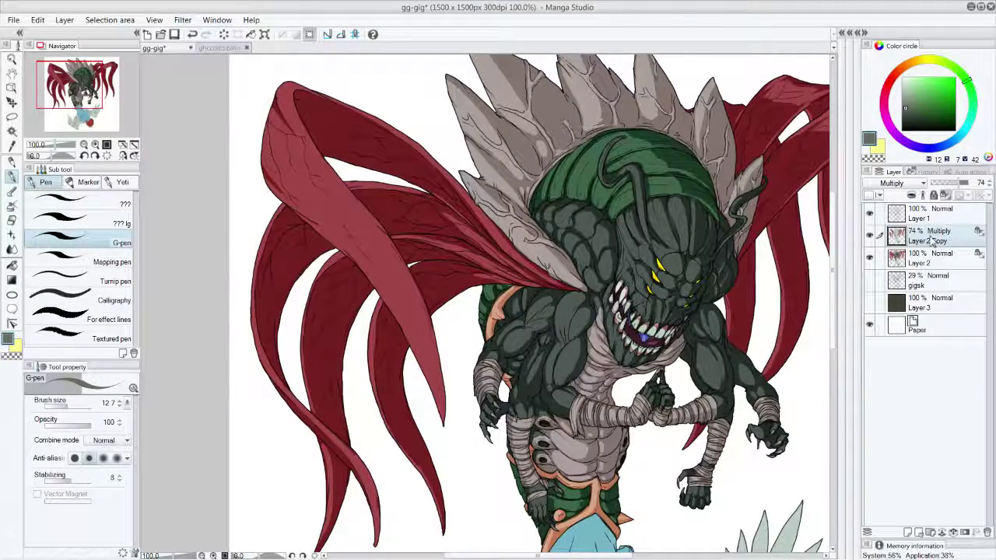
click(908, 532)
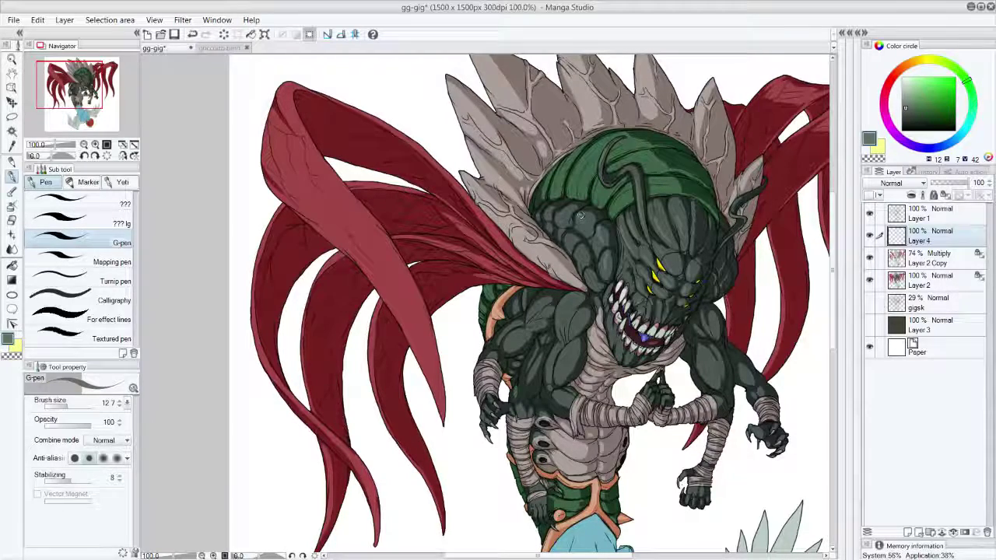
key(ctrl+z)
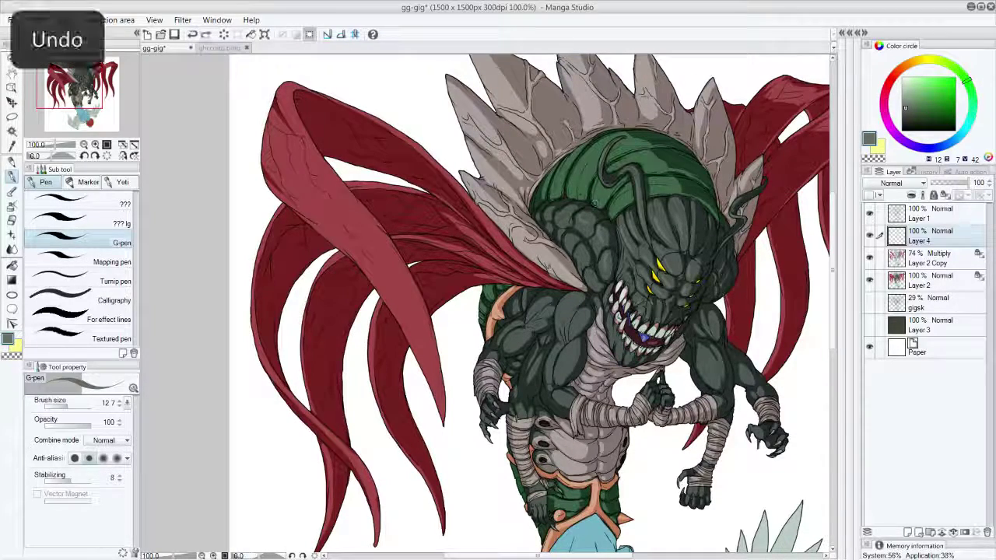
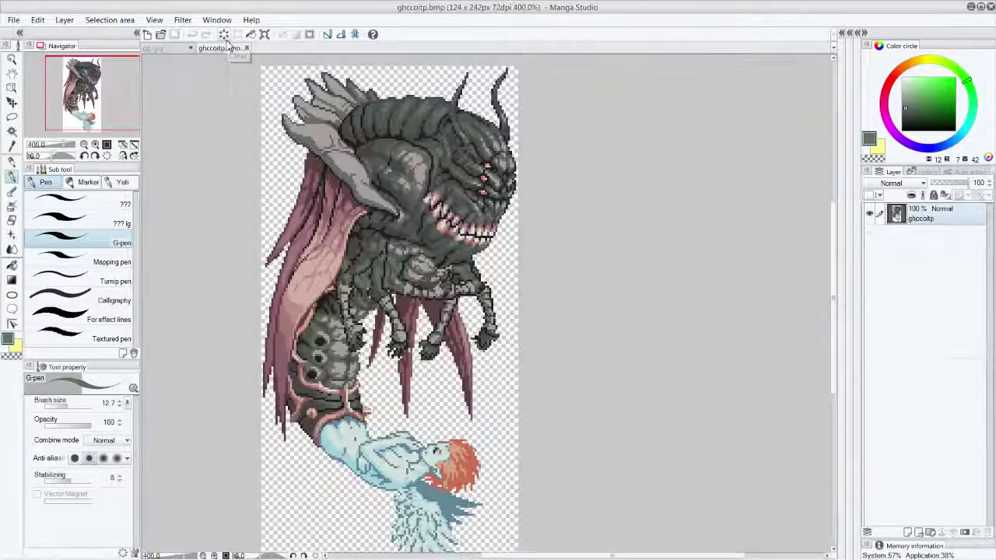
Sample the warm light grey from the ghccoitp.bmp sprite and shift its hue to 46 for the illustration.
click(220, 48)
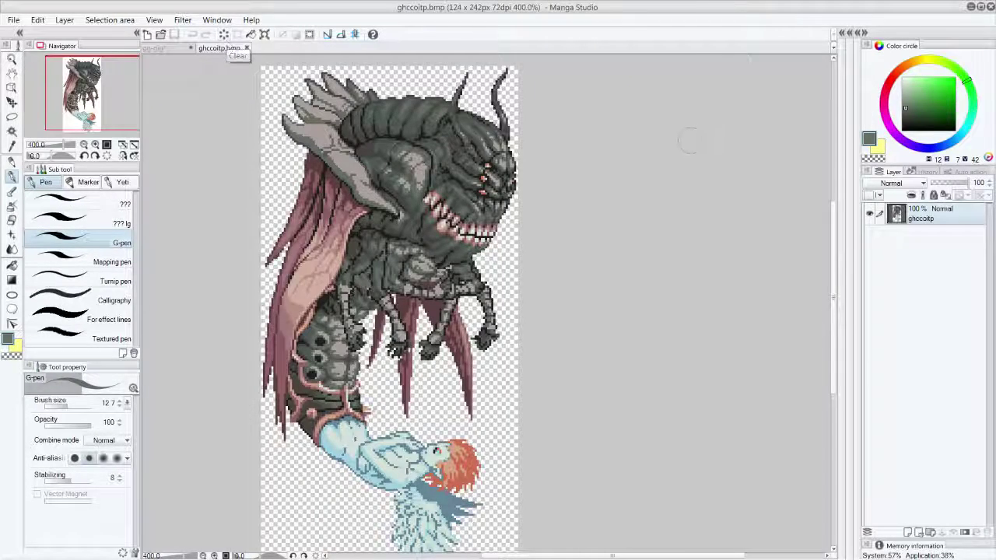
alt+click(429, 263)
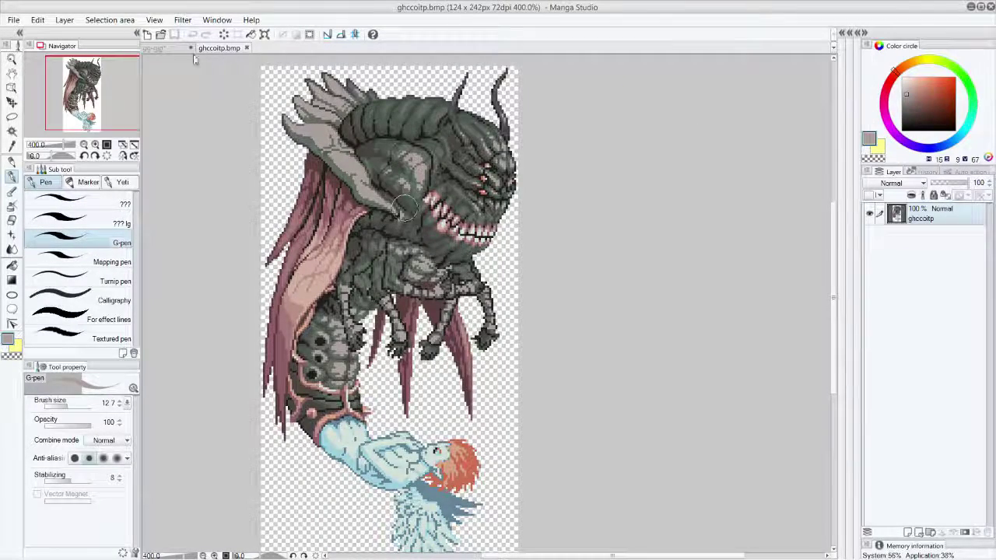
click(175, 47)
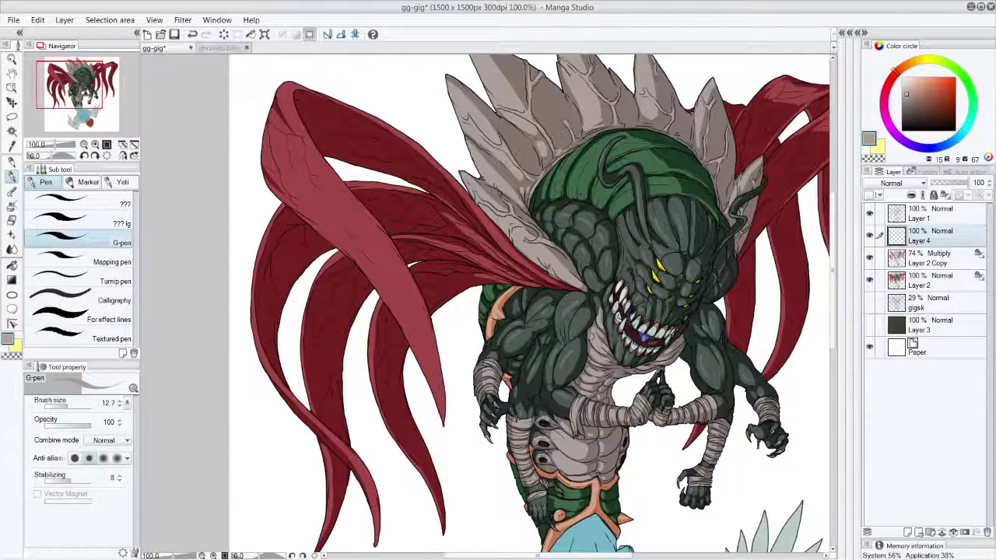
click(915, 60)
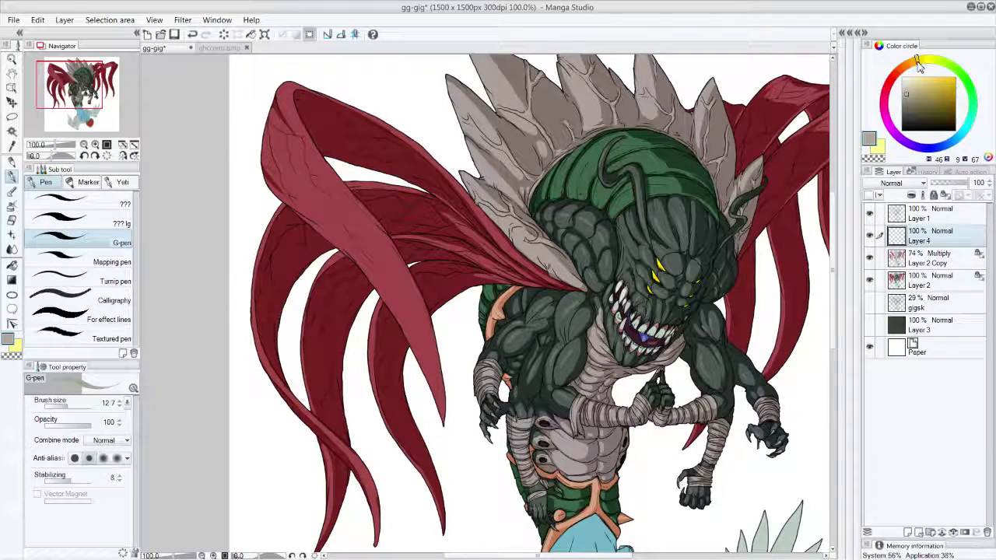
drag(907, 96, 909, 86)
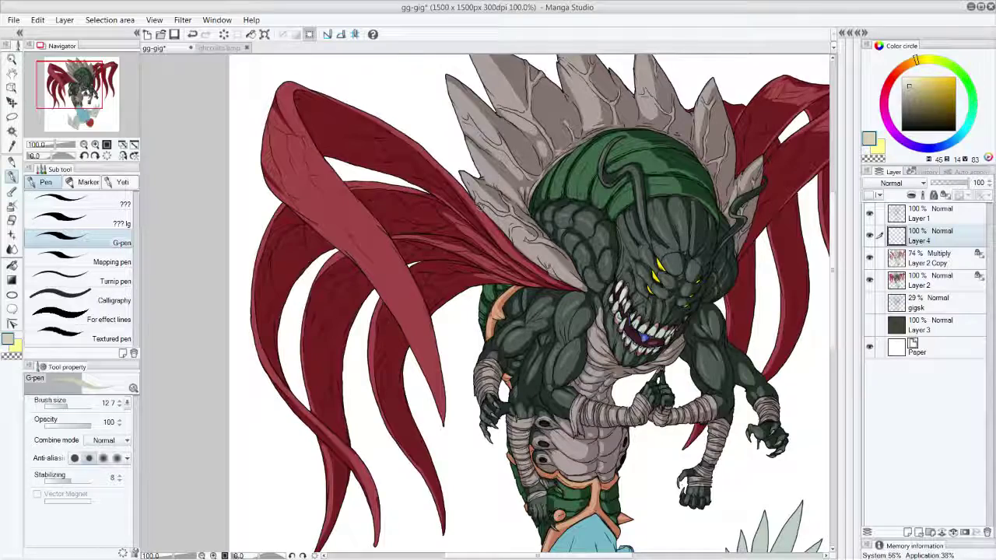
key(ctrl+z)
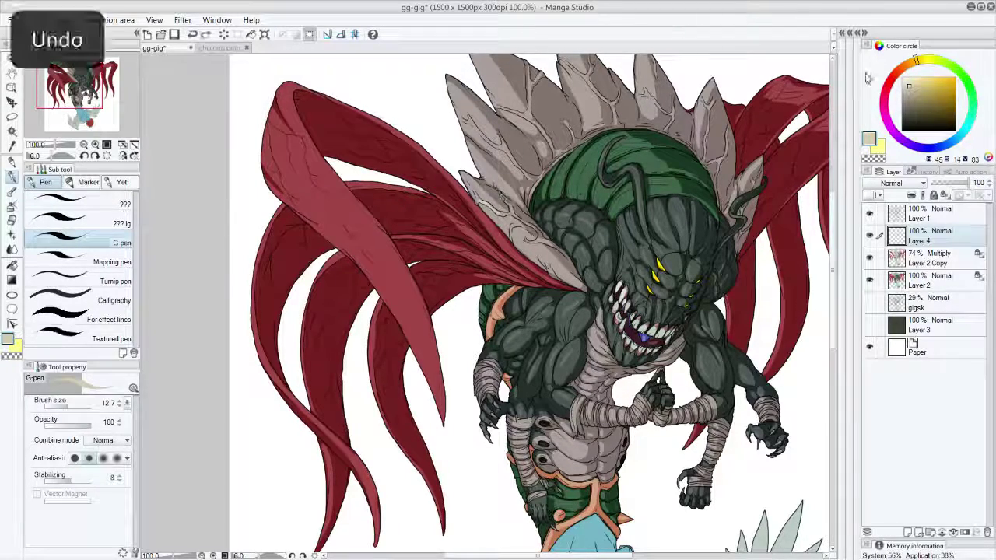
click(937, 60)
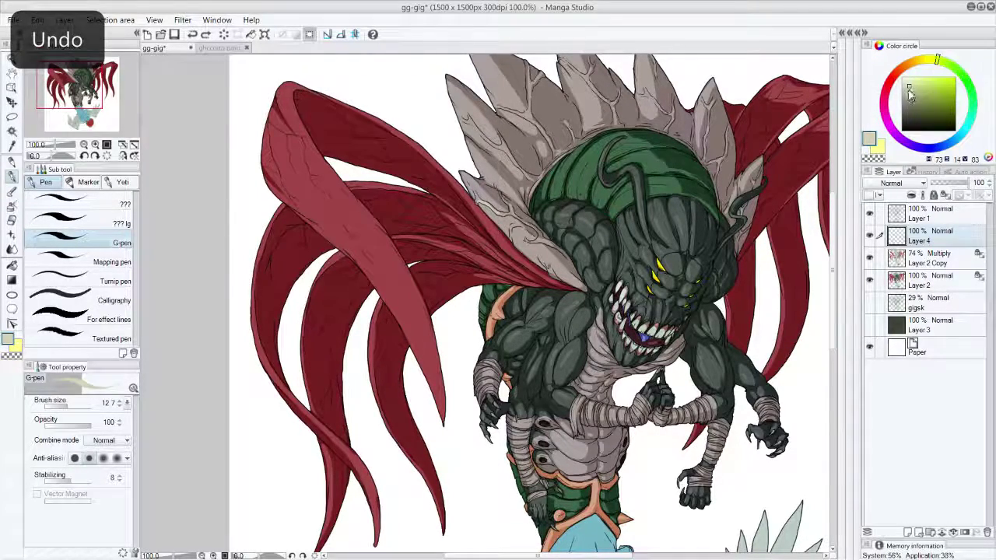
click(908, 84)
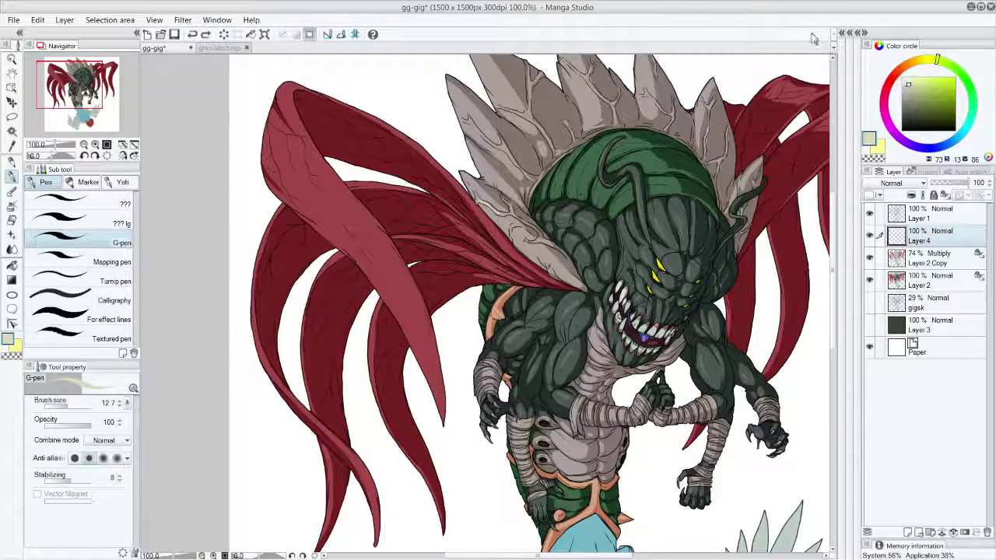
key(ctrl+z)
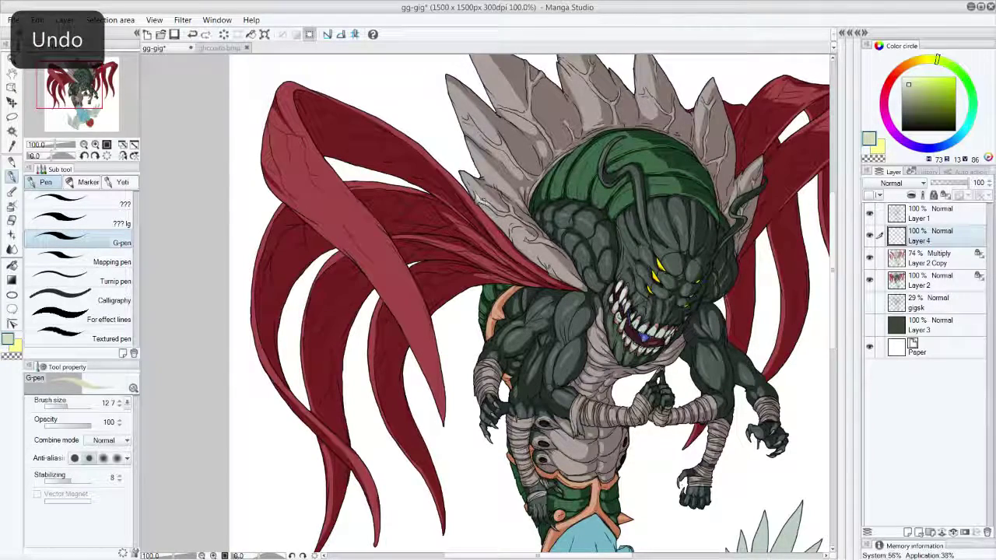
click(906, 91)
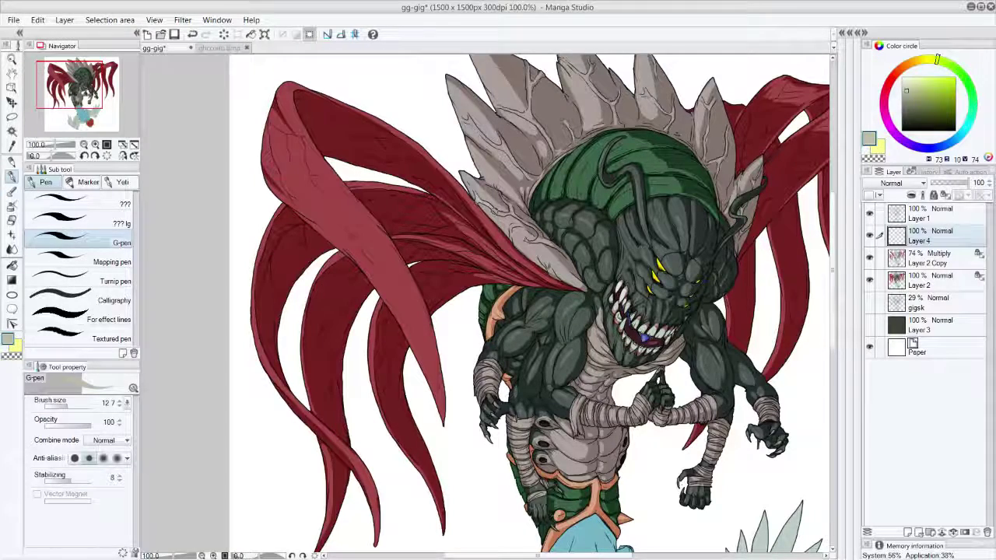
key(ctrl+z)
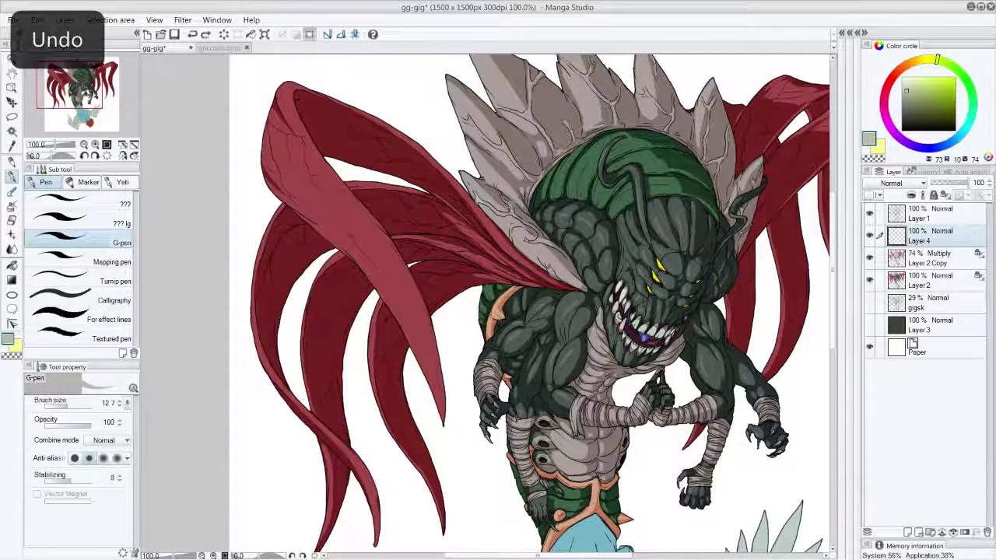
Sample the spike grey, lighten it to saturation 8 and brightness 82, and paint highlights on the lower back spikes beside the left wing.
alt+click(511, 222)
click(906, 87)
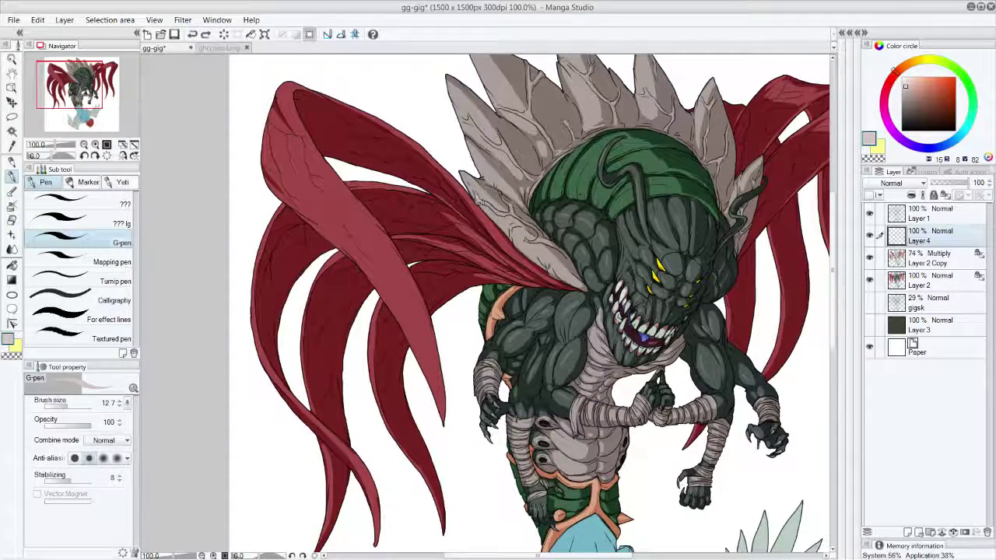
drag(478, 202, 553, 273)
drag(531, 239, 554, 248)
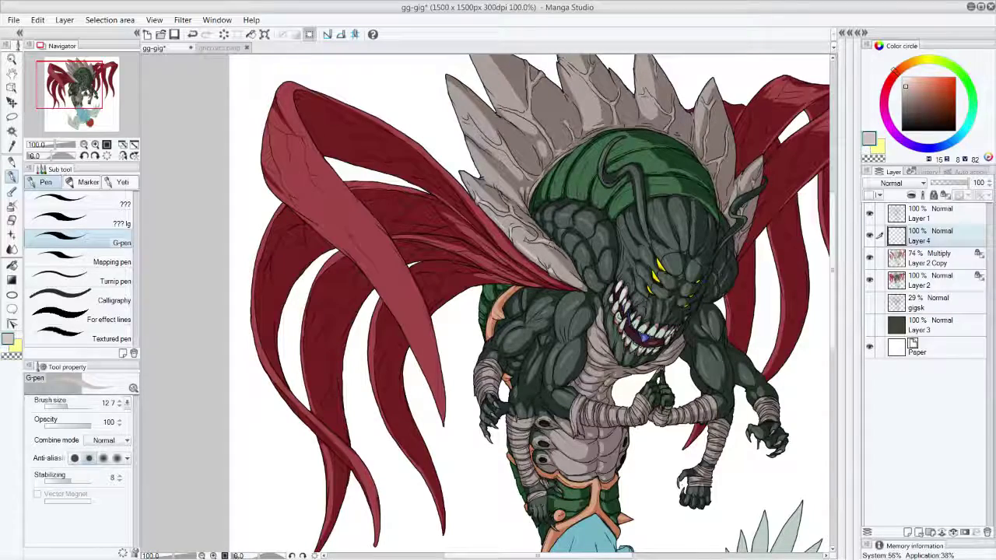
drag(478, 203, 495, 219)
drag(476, 157, 493, 180)
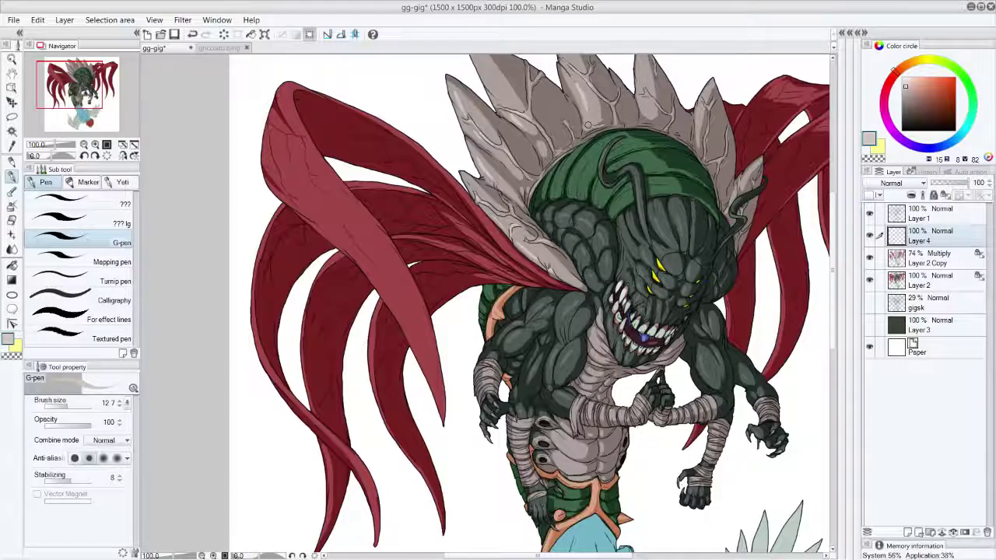
Continue the light grey highlights on the tall back spikes and the belly segments, and undo the last stray stroke.
drag(832, 284, 832, 253)
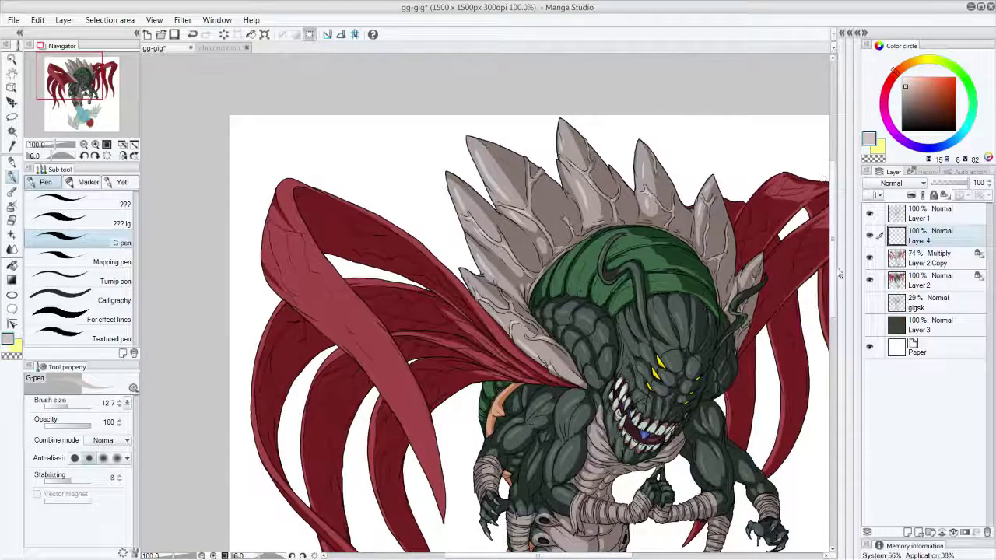
scroll(561, 146, down, 1)
scroll(529, 303, down, 5)
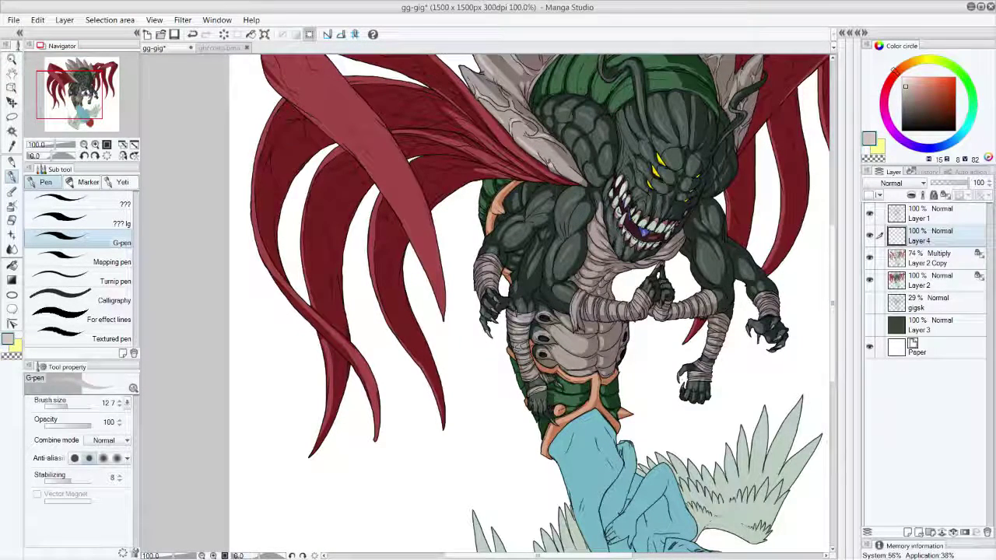
key(ctrl+z)
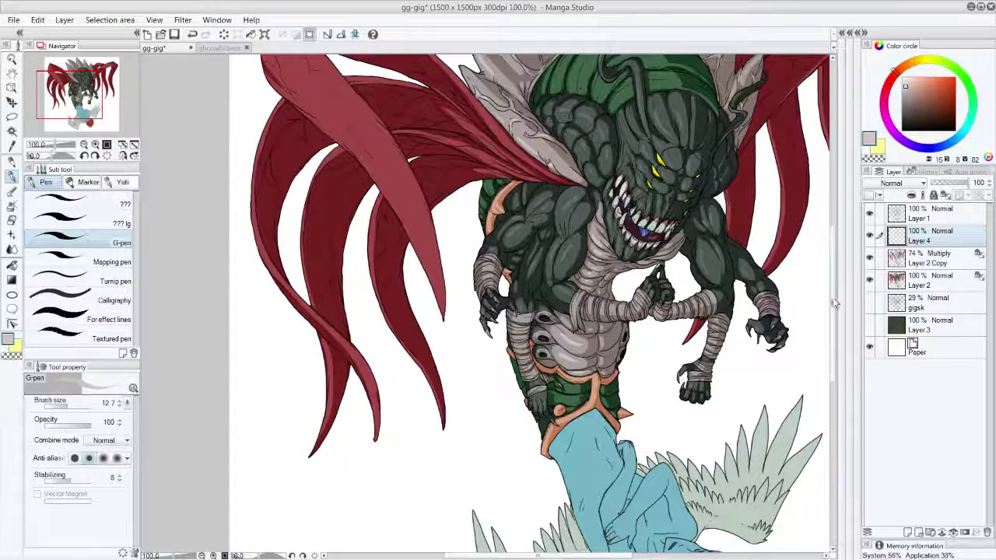
Sample the grey-green from the ghccoitp.bmp sprite's head and brighten it to saturation 29 and brightness 63 for the illustration.
scroll(842, 246, up, 3)
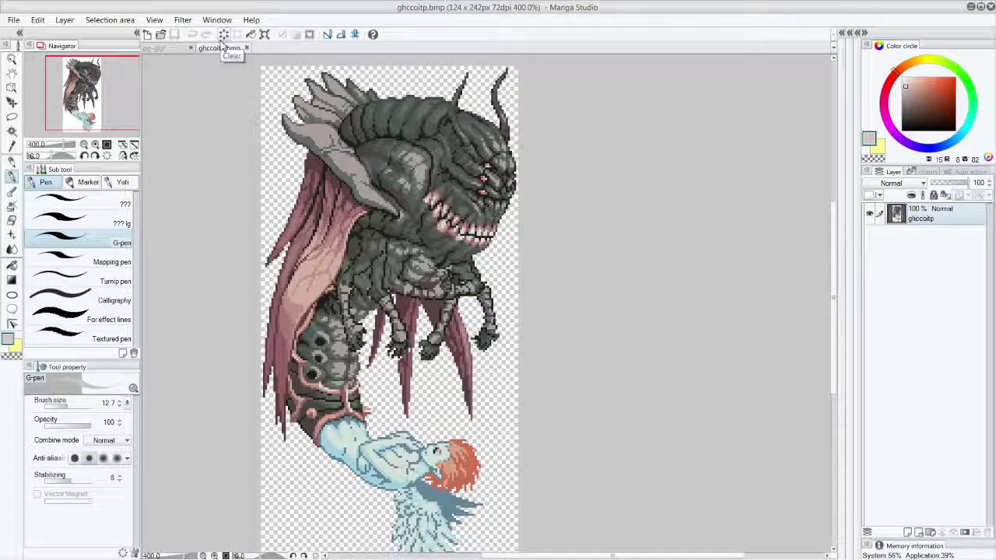
click(220, 48)
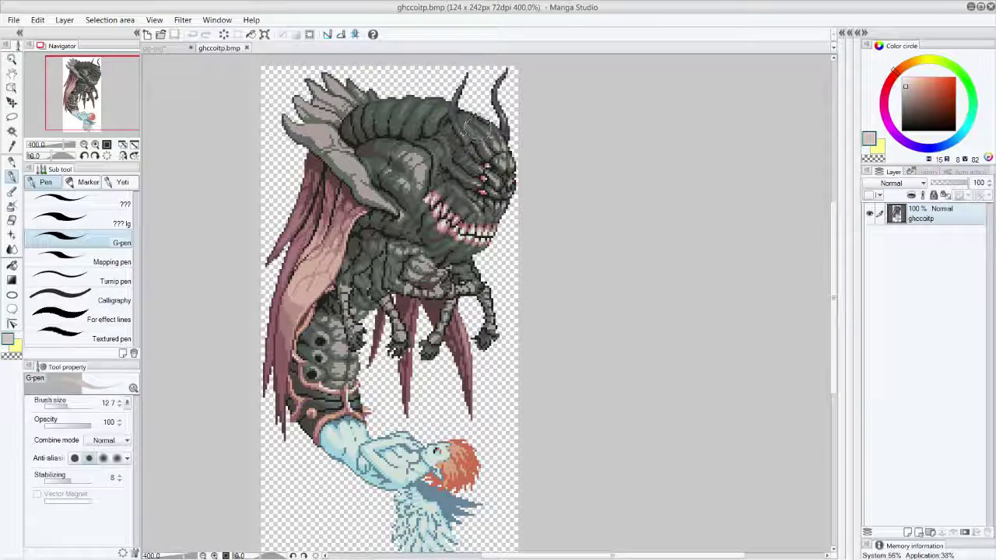
alt+click(434, 118)
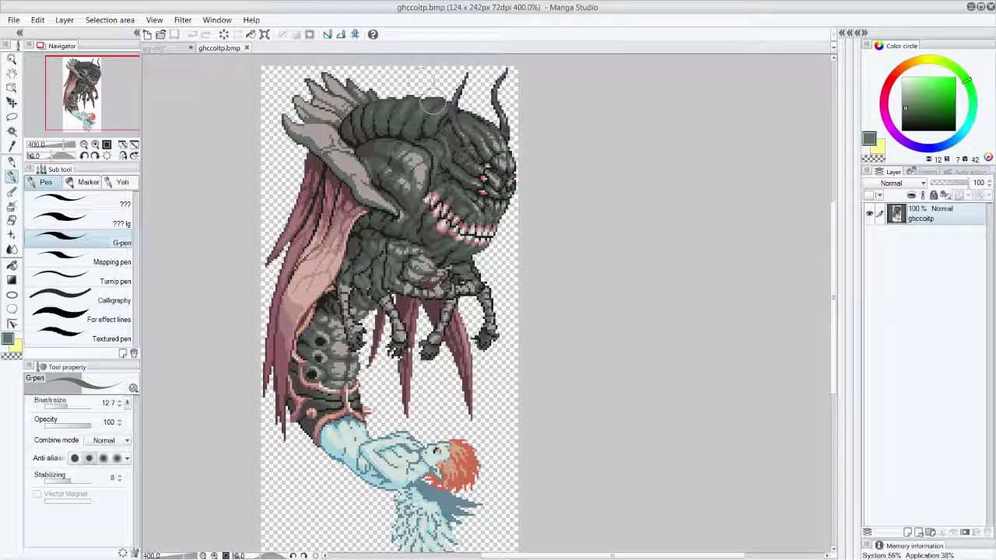
click(170, 47)
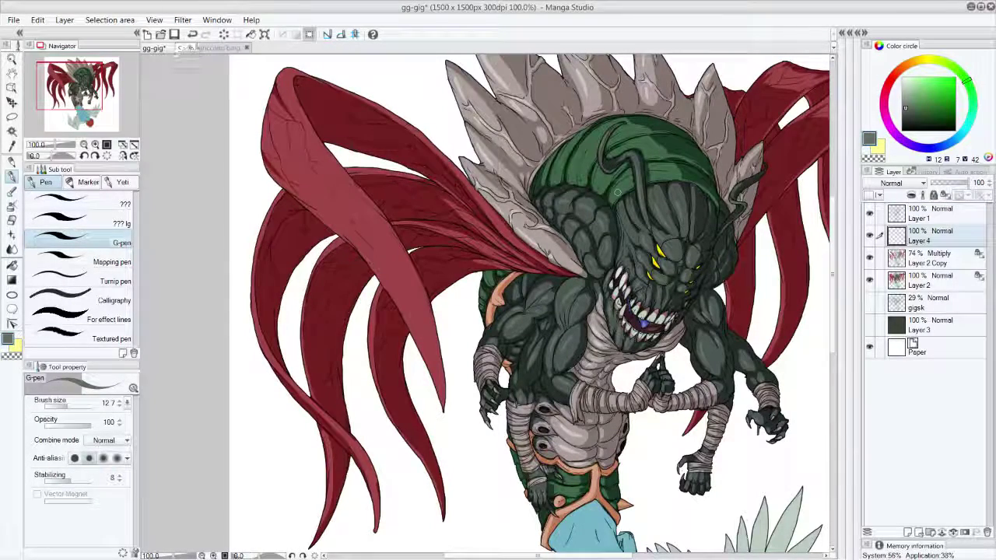
key(ctrl+z)
drag(910, 107, 917, 93)
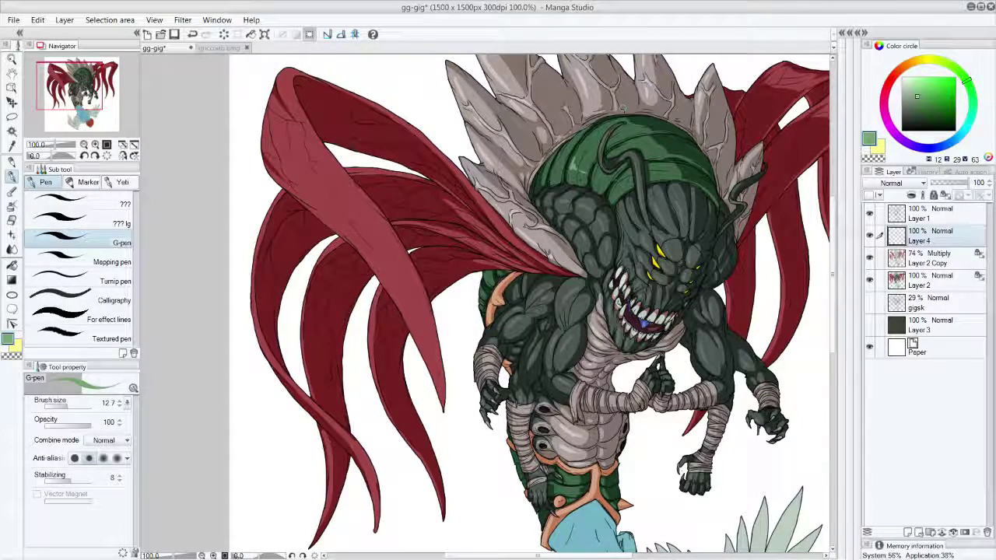
Paint light green highlights on the head's green shell and the lower body plates, undoing the unwanted strokes.
key(ctrl+z)
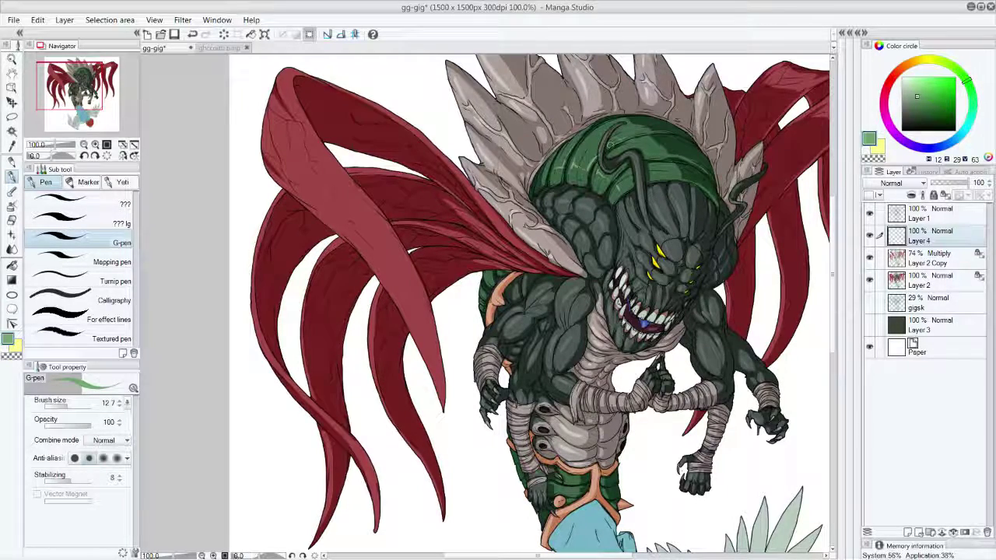
key(ctrl+z)
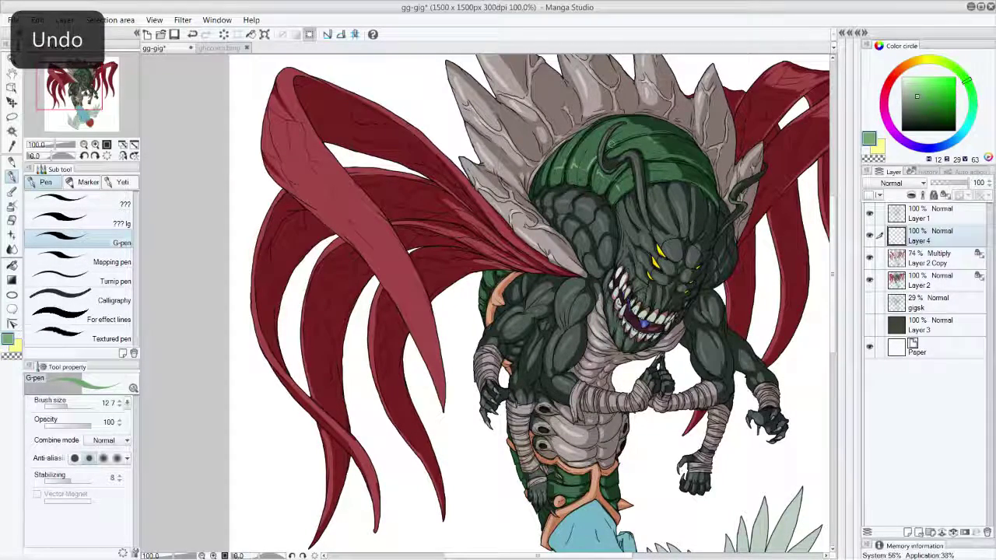
key(ctrl+z)
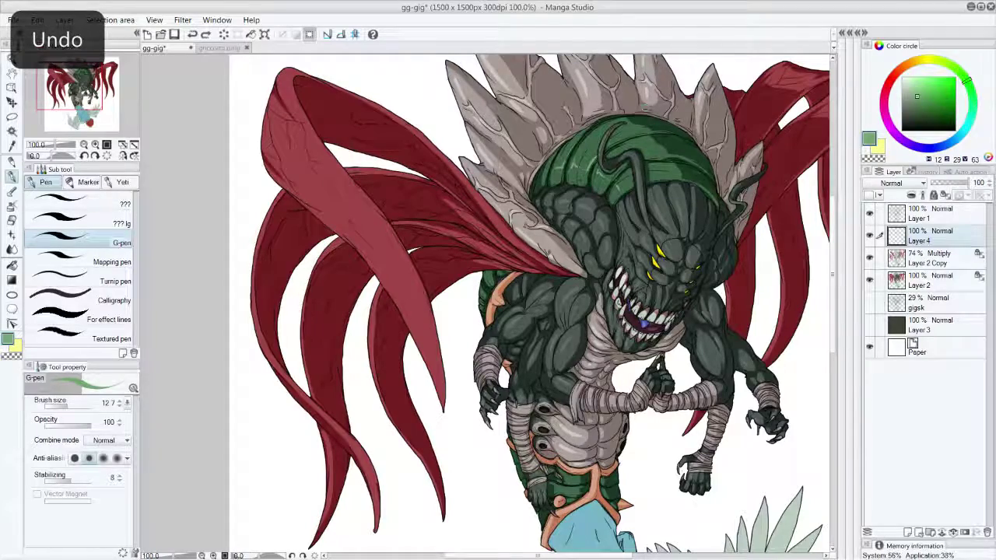
key(ctrl+z)
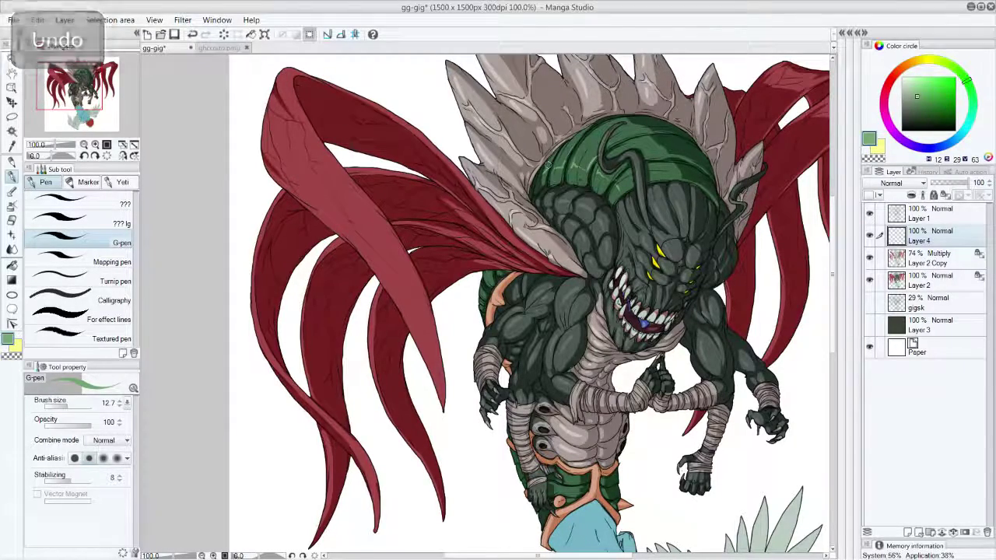
scroll(832, 263, down, 3)
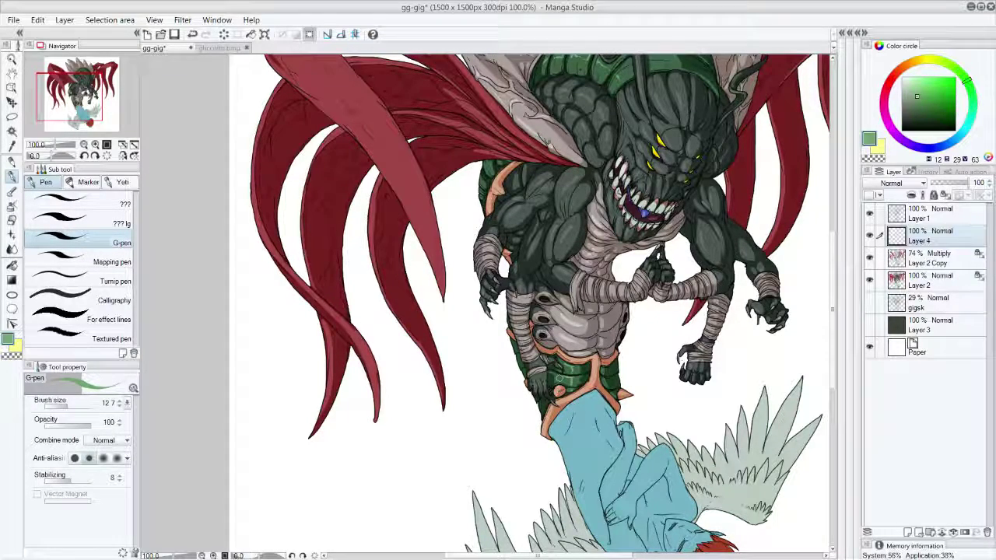
Mix a pale yellow with hue 61 and saturation 31, highlight the monster's eyes, and save the illustration.
drag(833, 292, 839, 263)
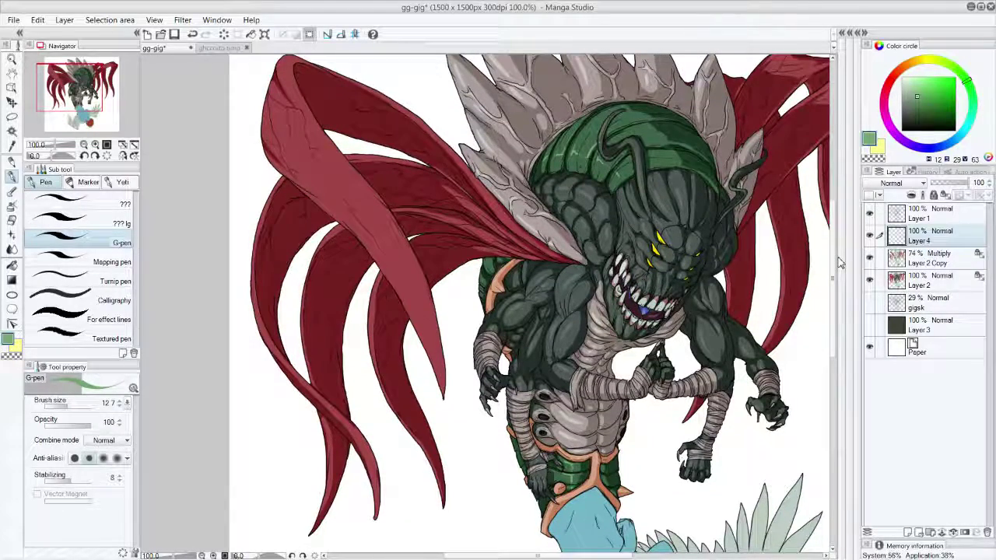
click(926, 62)
mouse_move(927, 86)
mouse_down()
mouse_move(937, 79)
mouse_move(918, 76)
mouse_up()
drag(657, 236, 659, 254)
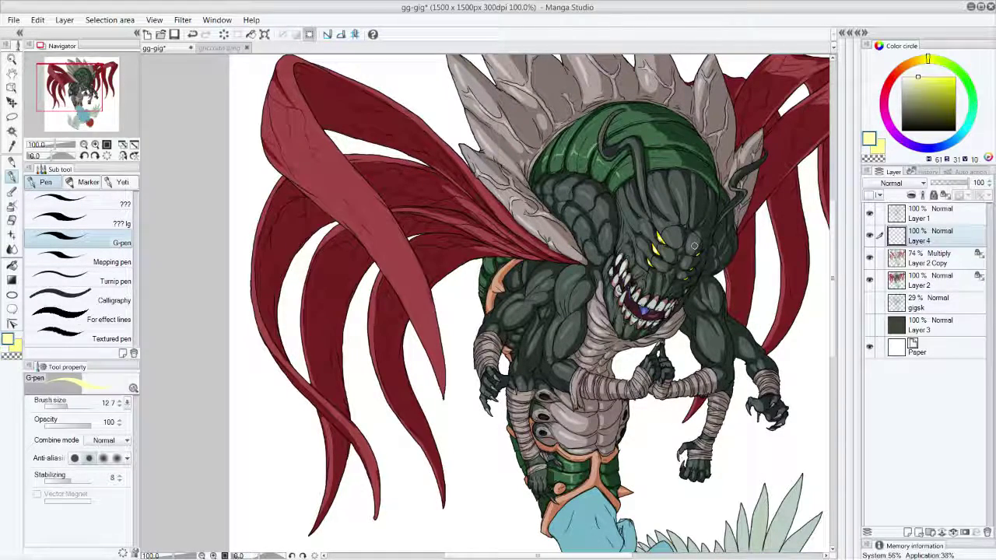
key(ctrl+s)
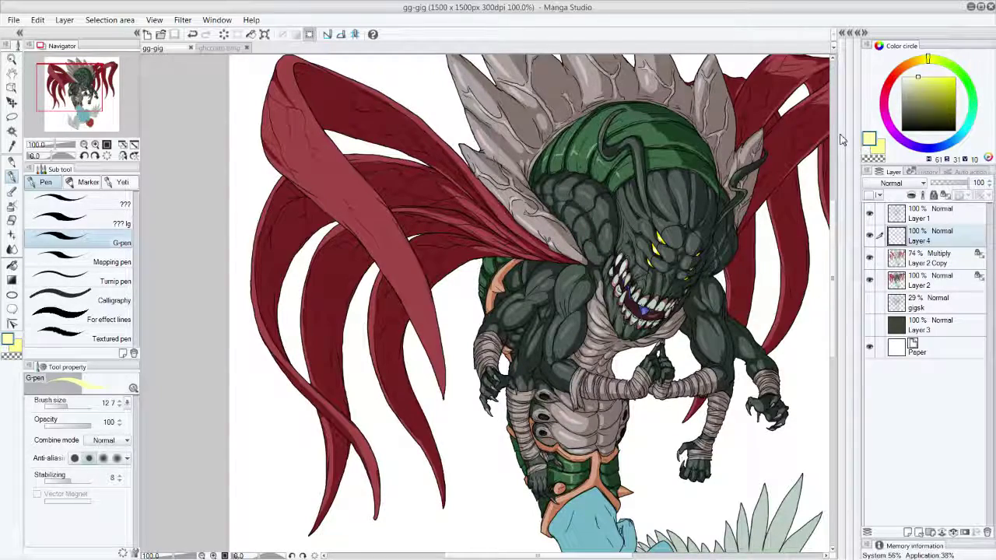
Sample the dull pink from the ghccoitp.bmp sprite's wing membrane and return to the gg-gig illustration.
mouse_move(831, 307)
mouse_down()
mouse_move(835, 282)
mouse_move(832, 304)
mouse_up()
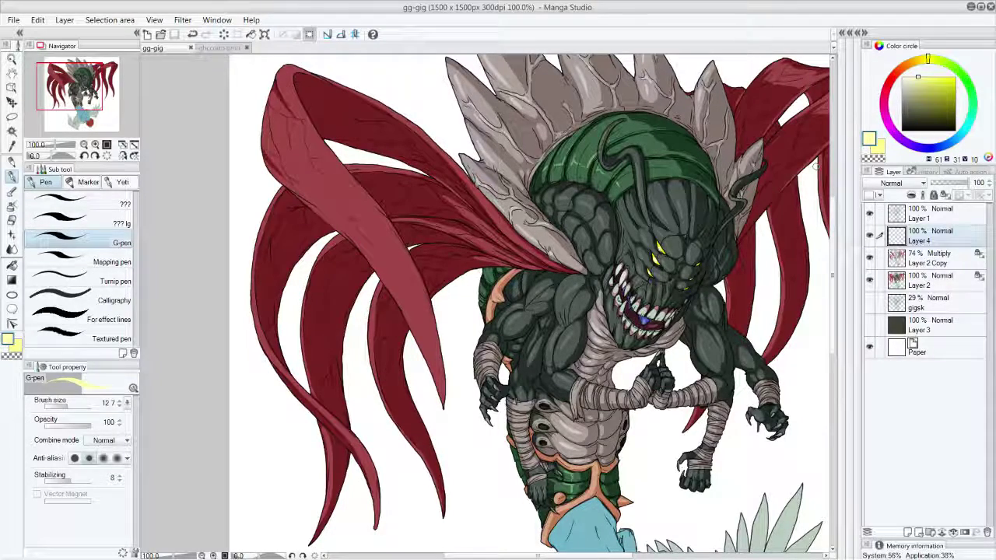
click(228, 47)
alt+click(302, 269)
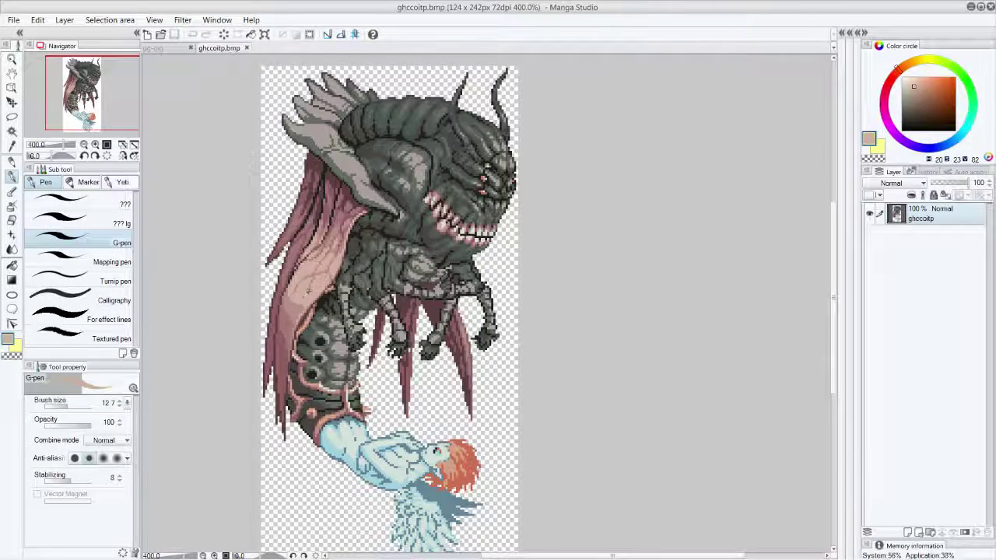
alt+click(299, 300)
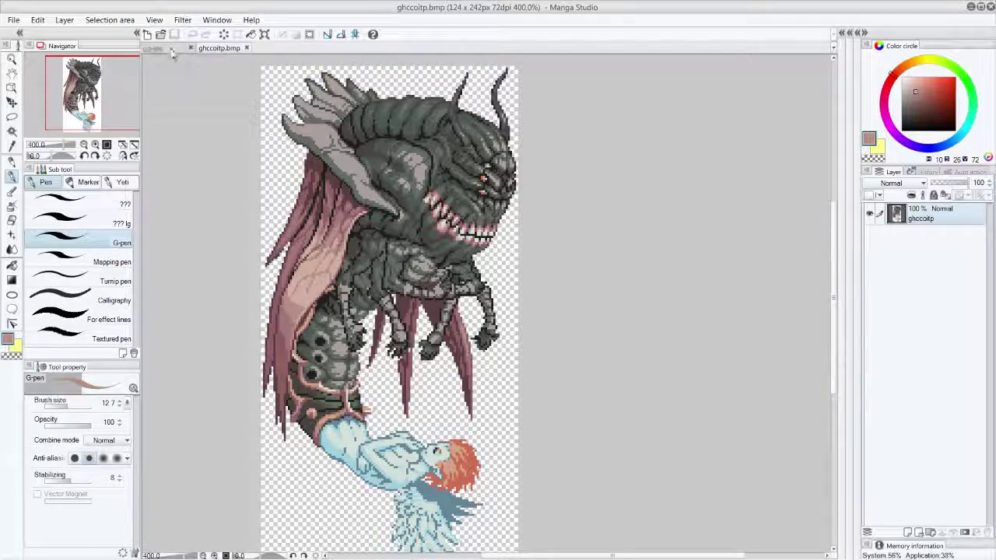
click(153, 47)
Paint a dull pink highlight along the front fold of the left wing's upper bend, redoing the strokes that miss.
drag(301, 121, 356, 184)
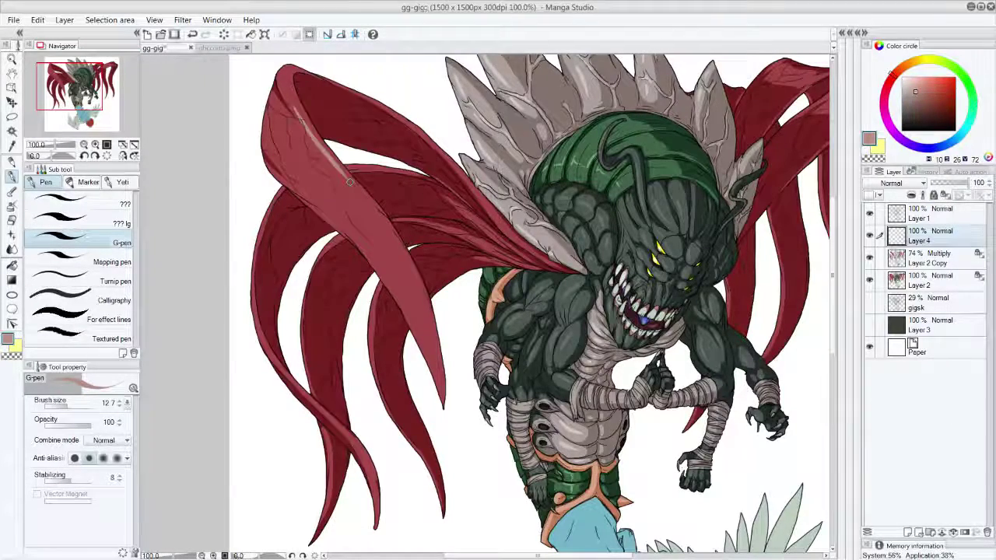
key(ctrl+z)
drag(291, 100, 346, 183)
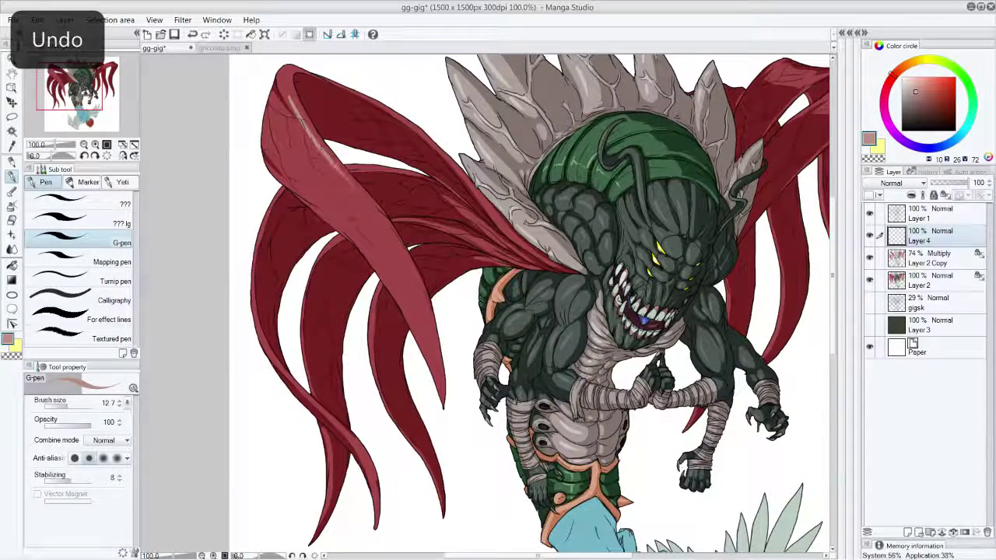
key(ctrl+z)
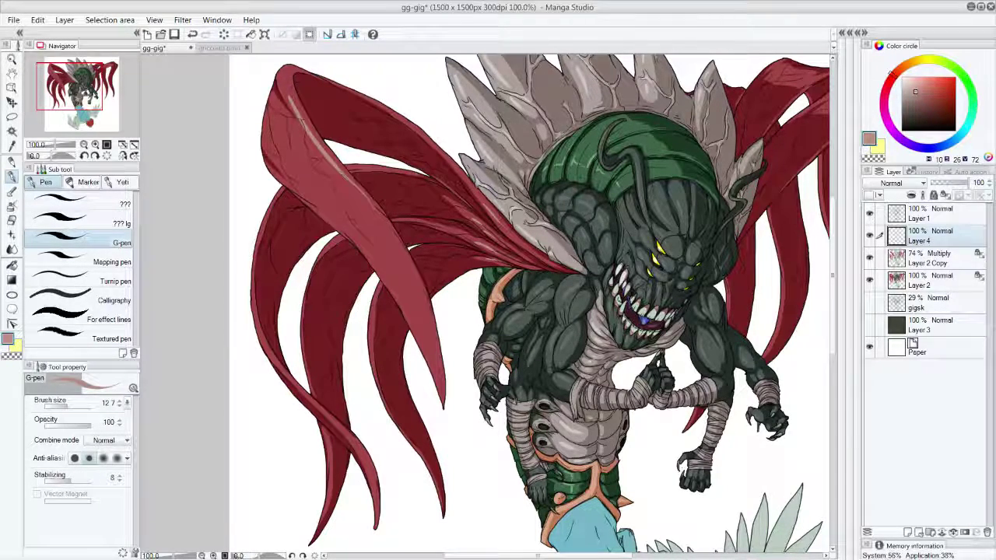
Add dull pink highlights along the left wing's front membrane veins and its outermost hanging tendril, undoing unwanted strokes.
drag(333, 166, 357, 227)
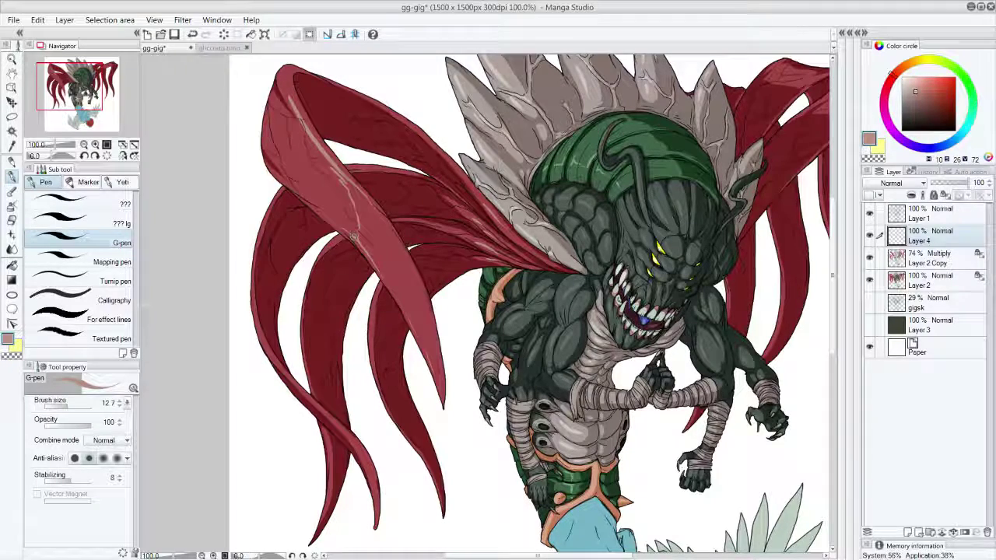
key(ctrl+z)
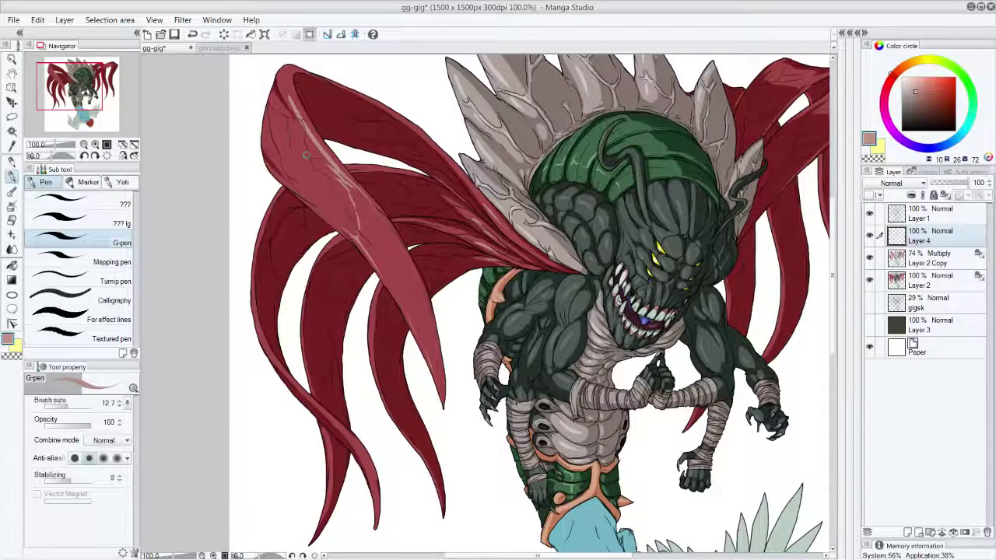
drag(256, 321, 307, 396)
key(ctrl+z)
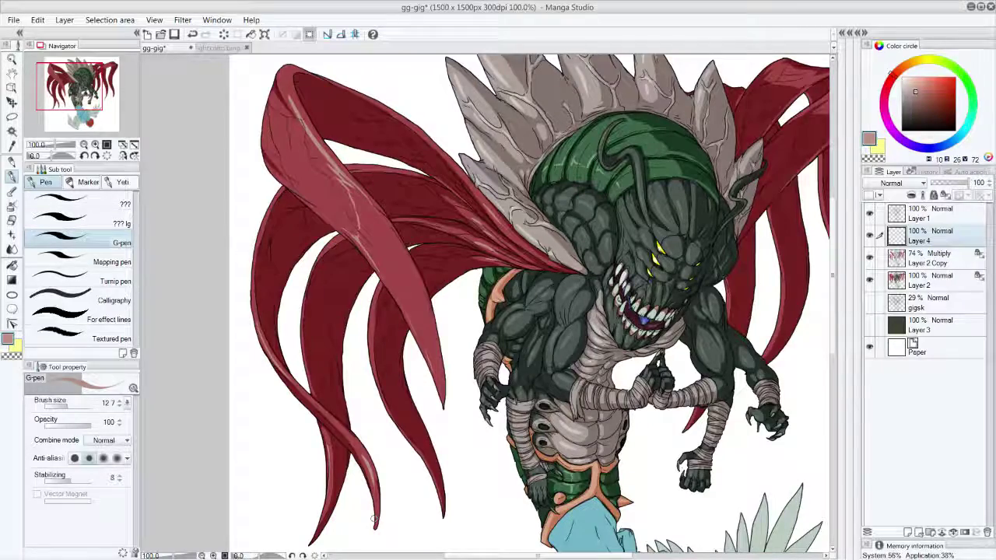
Add dull pink highlights to the bends and upper hanging tendrils of the monster's right wing, and save the illustration.
drag(614, 264, 395, 334)
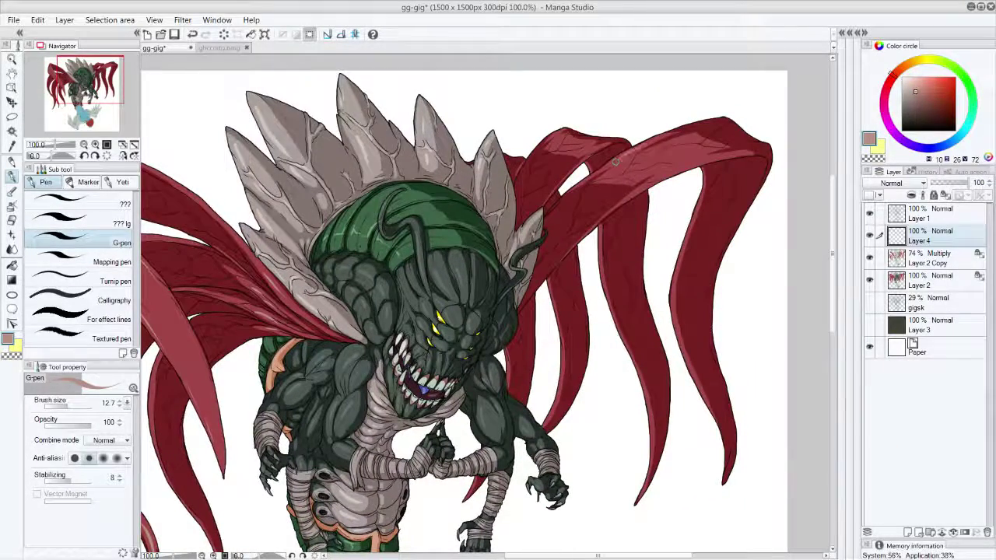
drag(667, 164, 700, 164)
drag(561, 140, 579, 145)
drag(674, 273, 676, 322)
drag(601, 272, 606, 305)
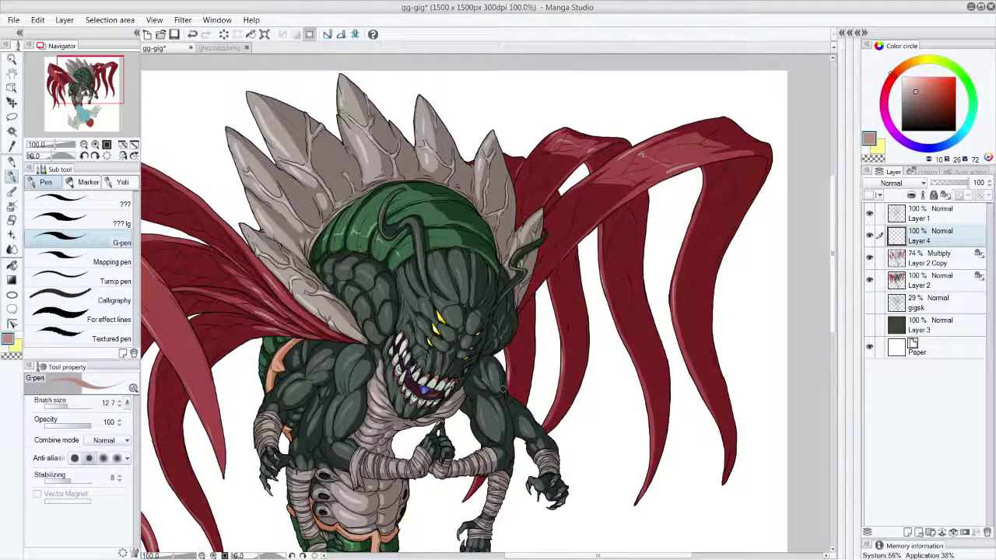
drag(102, 76, 104, 107)
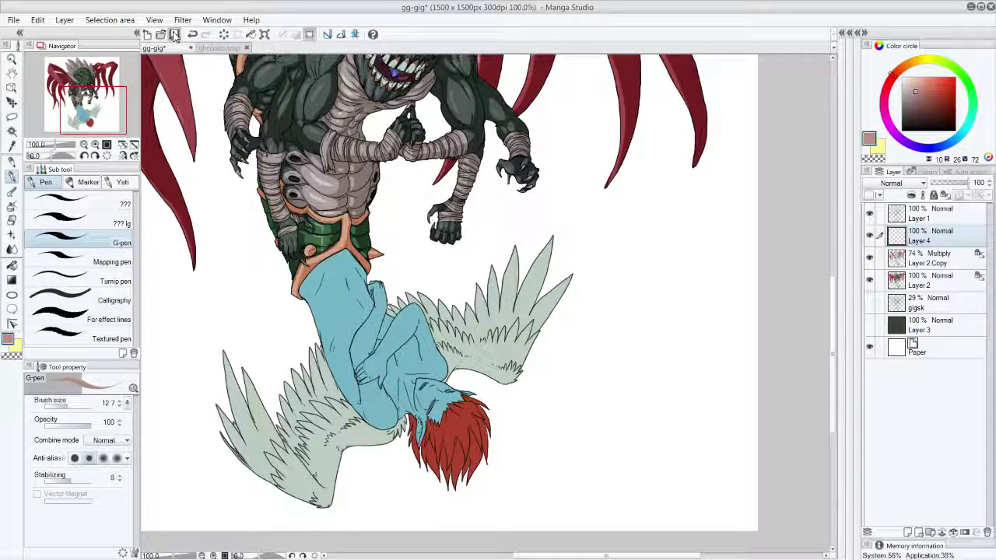
click(175, 36)
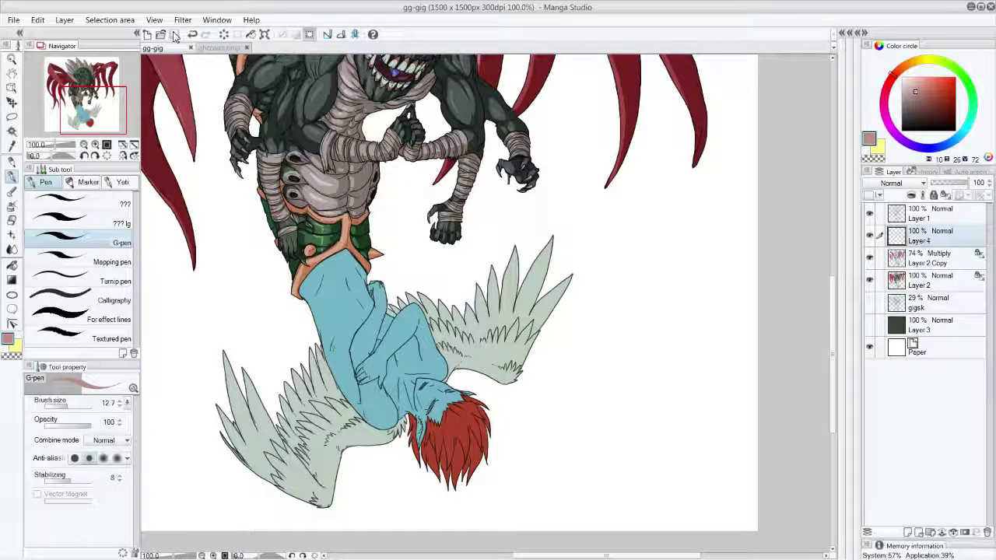
drag(834, 342, 832, 278)
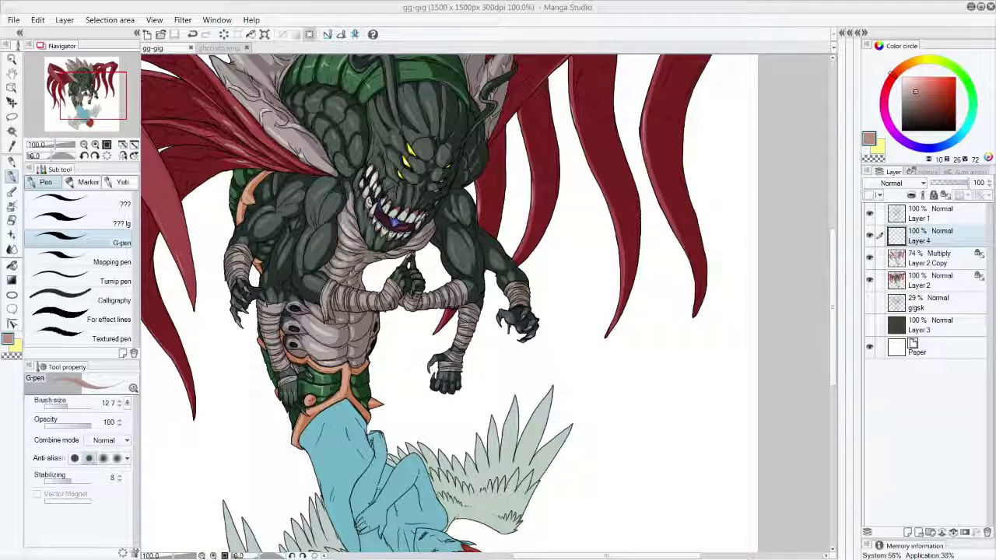
drag(91, 97, 71, 84)
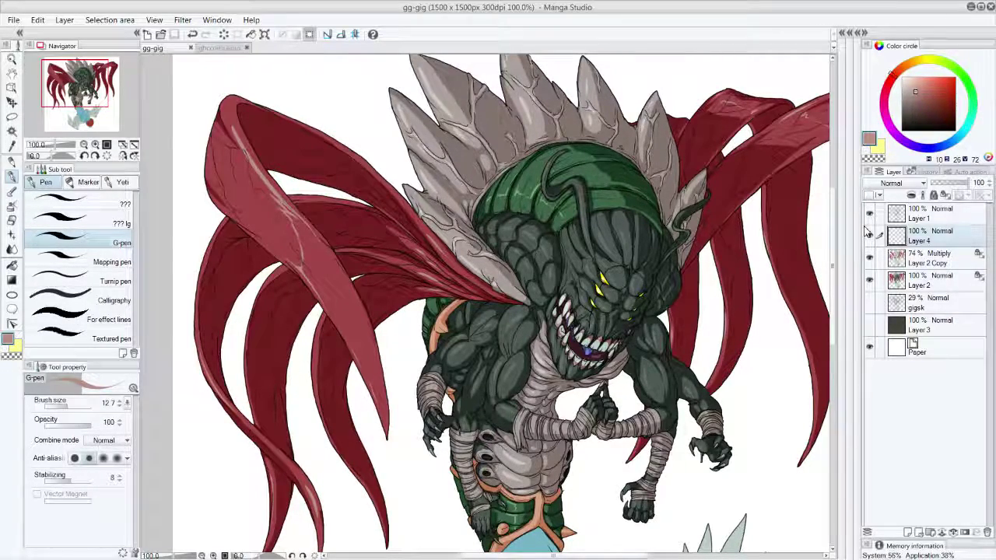
click(98, 91)
drag(97, 91, 99, 82)
Rotate the canvas view by 180 degrees to turn the blue winged figure upright.
click(14, 20)
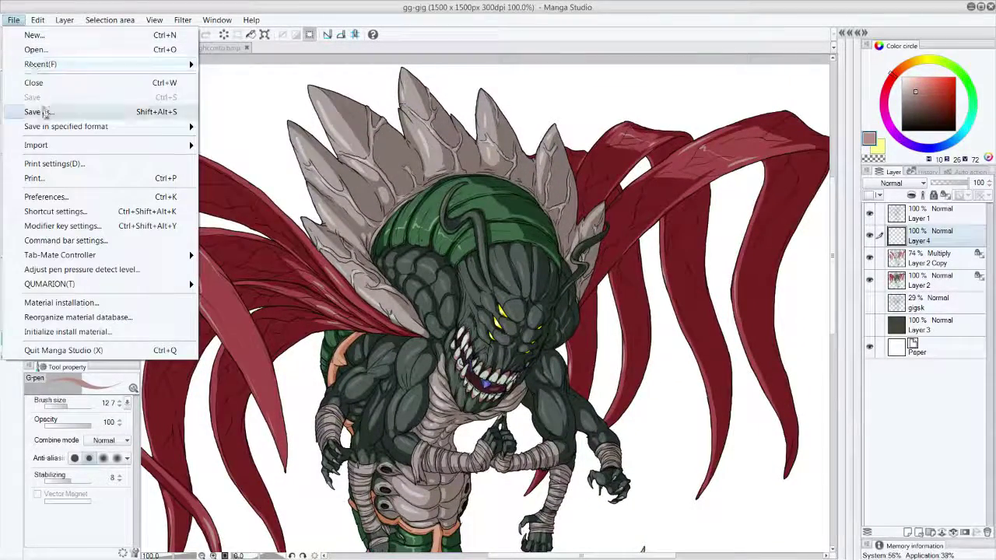
click(179, 21)
mouse_move(160, 21)
mouse_move(187, 35)
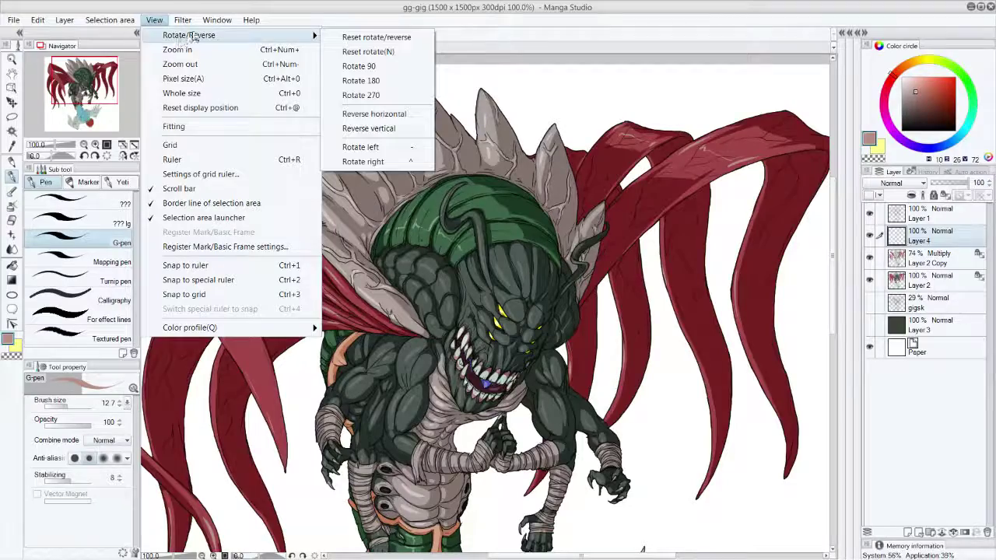
click(389, 83)
drag(832, 301, 829, 225)
scroll(829, 224, up, 3)
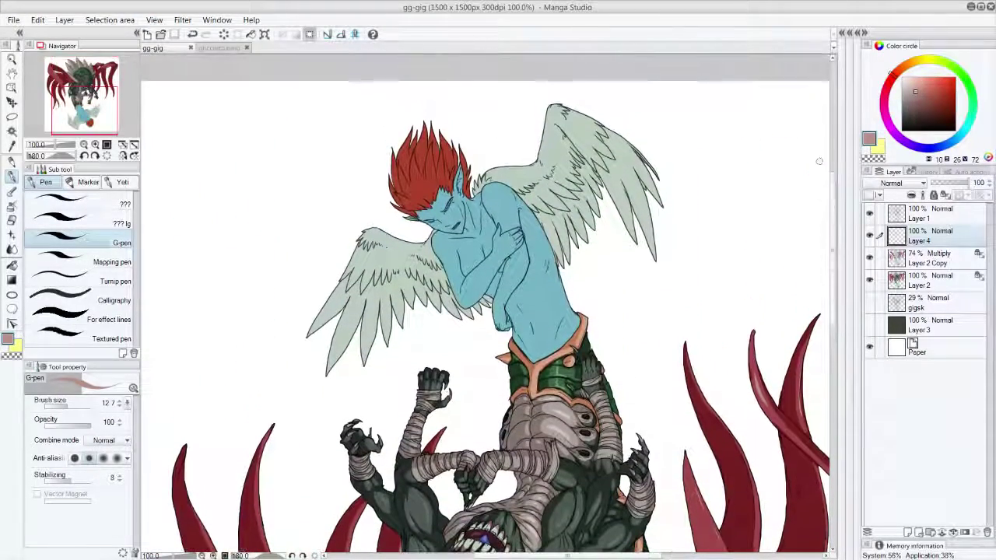
On Layer 2 Copy, paint white highlights along the blue figure's folded forearms, undoing a first trial stroke in the hair.
click(901, 76)
drag(431, 176, 427, 146)
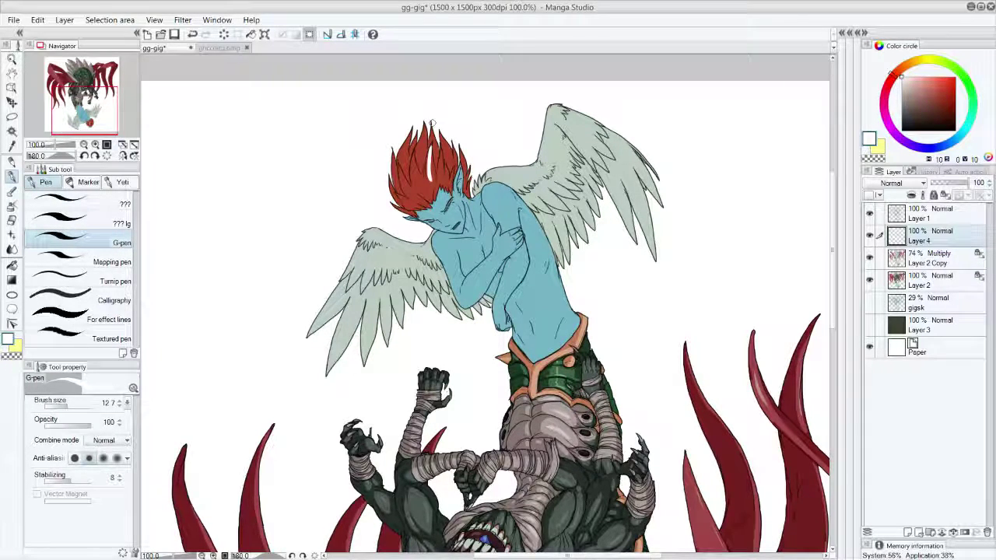
key(ctrl+z)
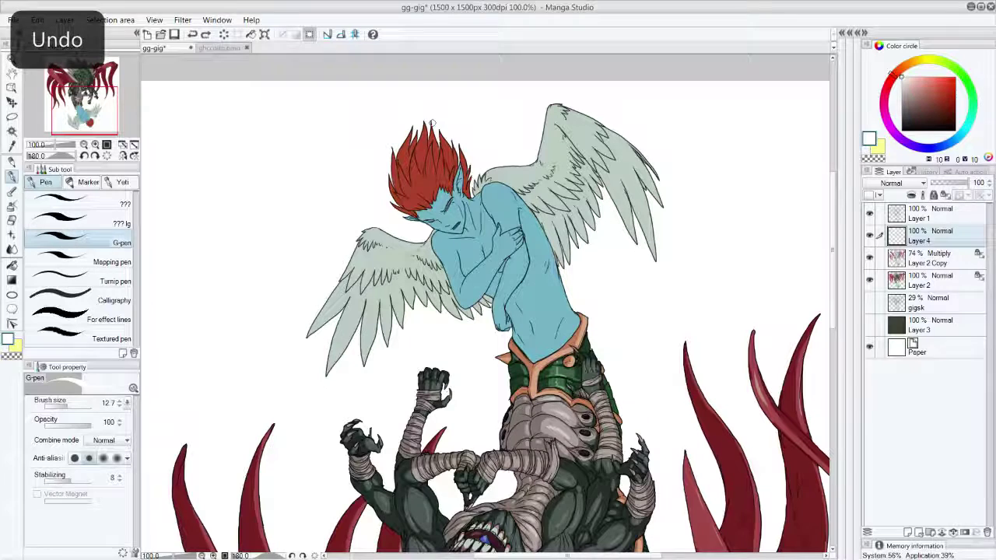
click(939, 263)
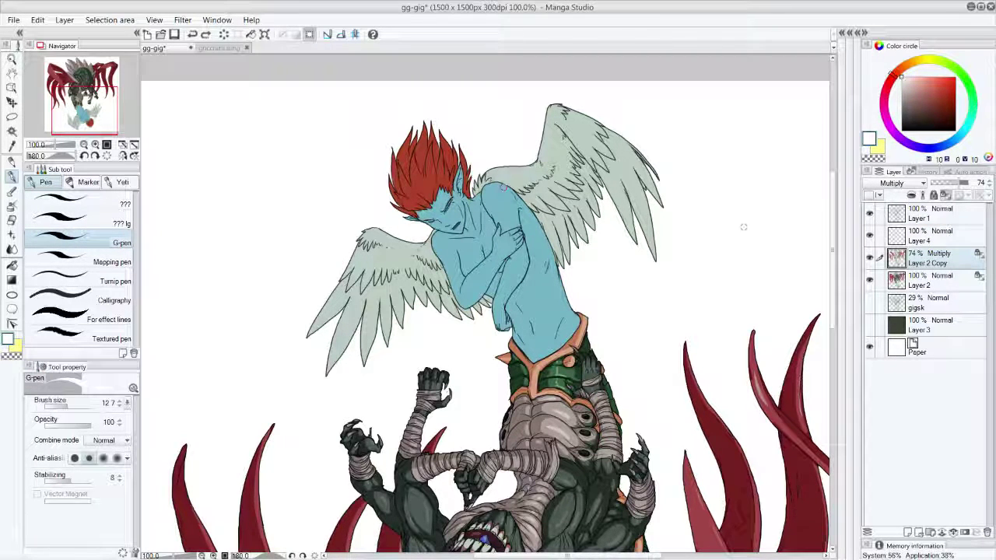
mouse_move(502, 303)
mouse_down()
mouse_move(518, 263)
mouse_move(504, 326)
mouse_up()
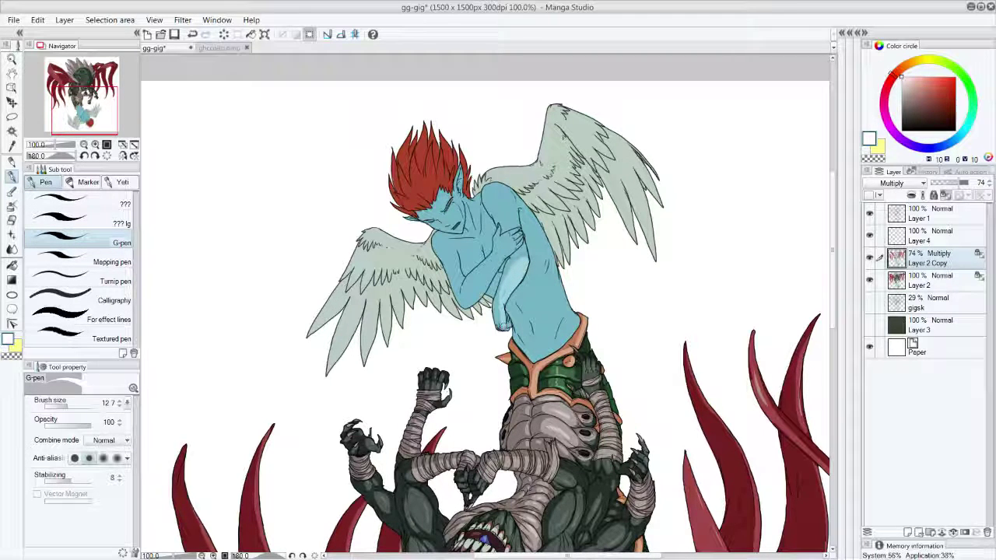
drag(498, 264, 476, 294)
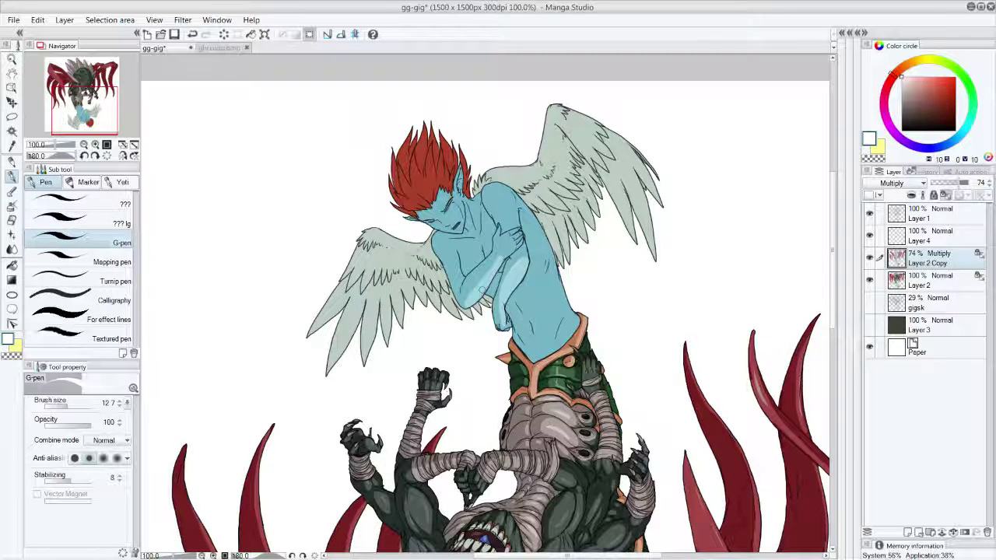
drag(499, 260, 520, 242)
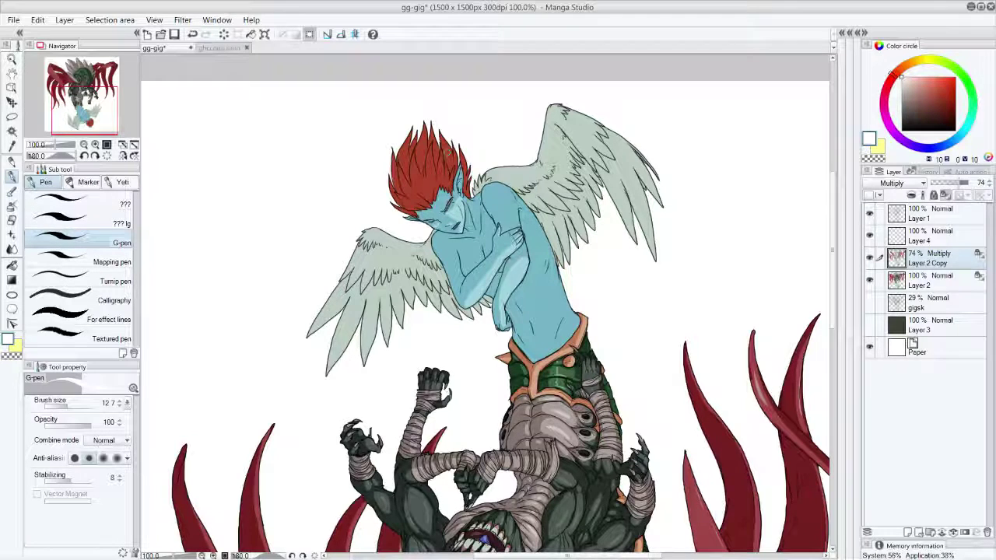
Refine the highlights on the blue figure's arms and face, alternating between the sampled light blue skin color and white.
alt+click(460, 211)
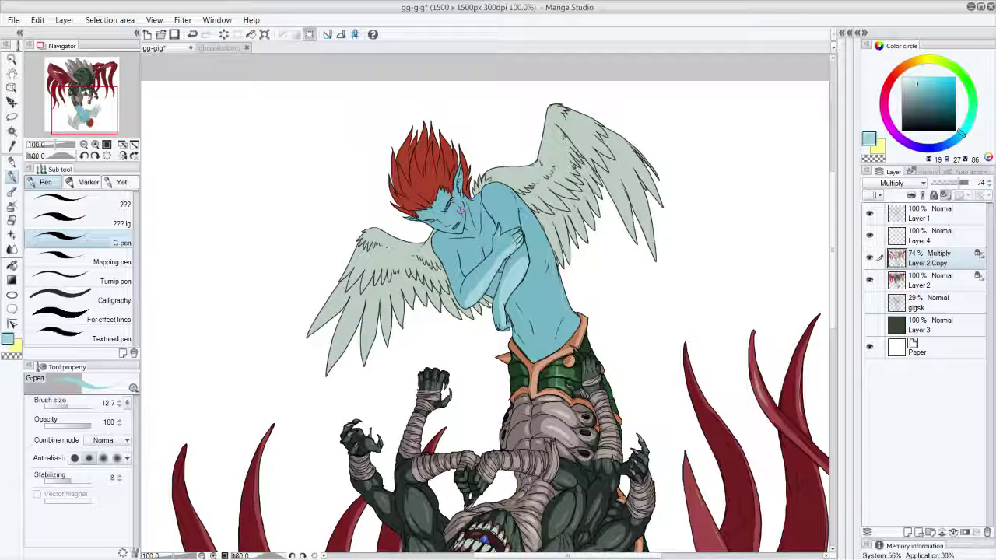
mouse_move(506, 269)
mouse_down()
mouse_move(505, 302)
mouse_move(504, 283)
mouse_up()
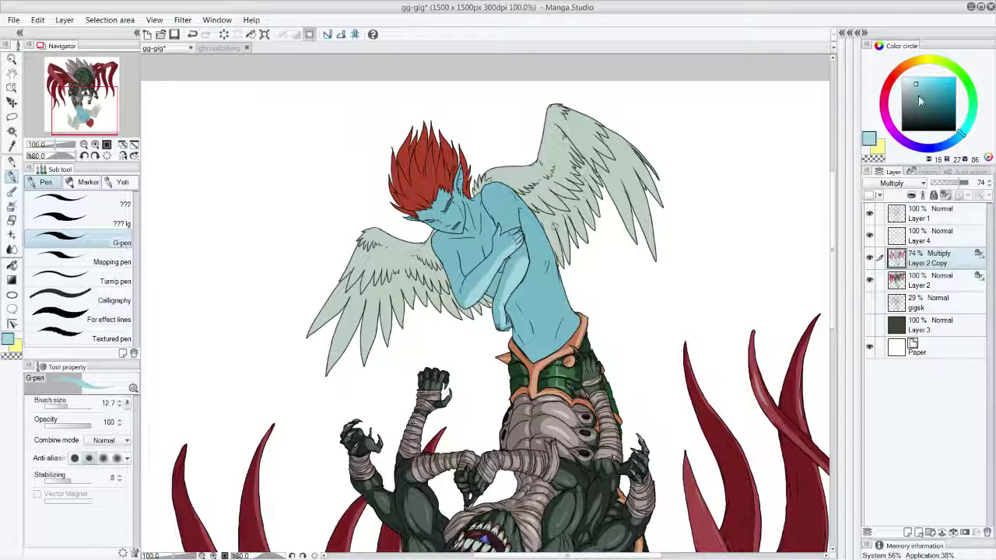
click(901, 76)
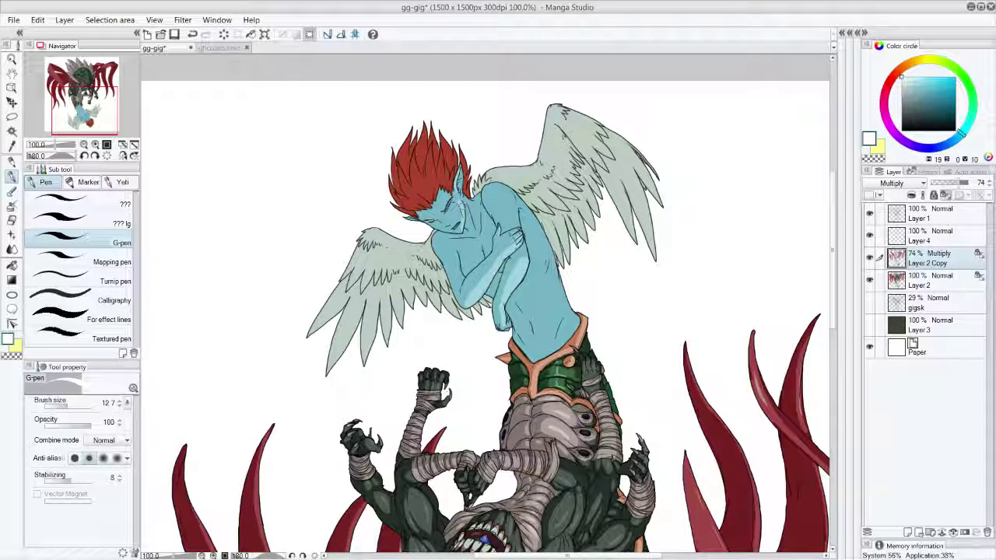
alt+click(455, 221)
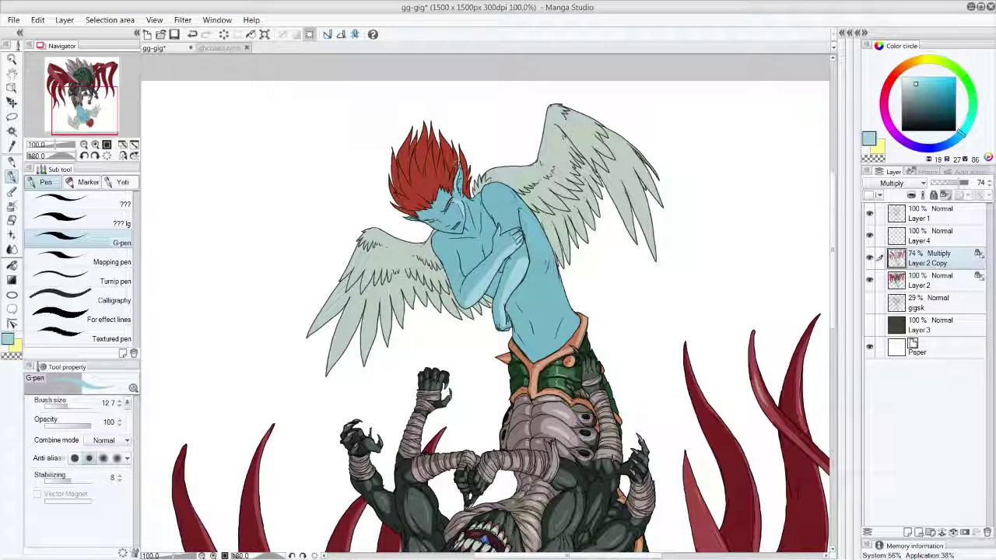
drag(912, 87, 879, 45)
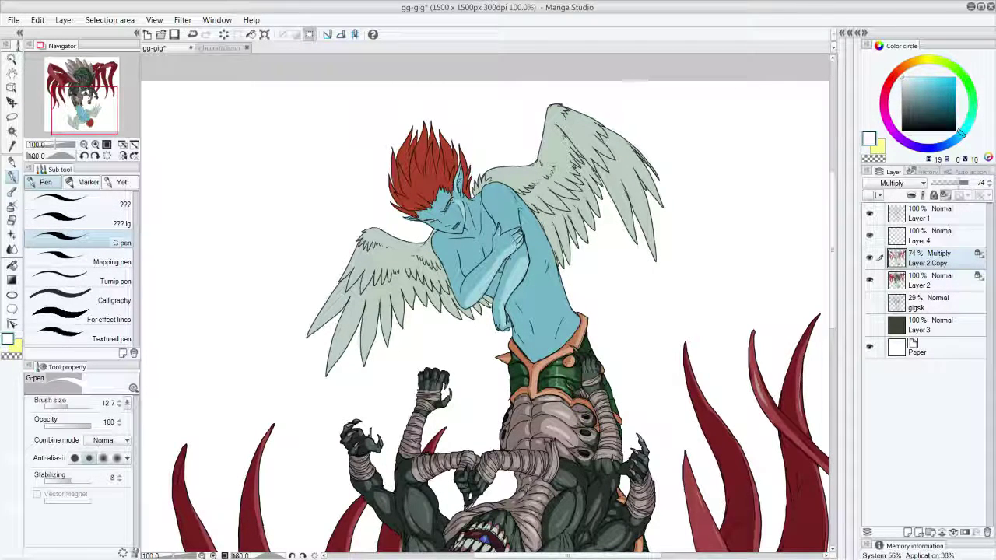
Paint white highlights on the small feathers beside the blue figure's back and through the strands of the red hair.
drag(538, 213, 566, 265)
mouse_move(549, 221)
mouse_down()
mouse_move(565, 261)
mouse_move(593, 223)
mouse_up()
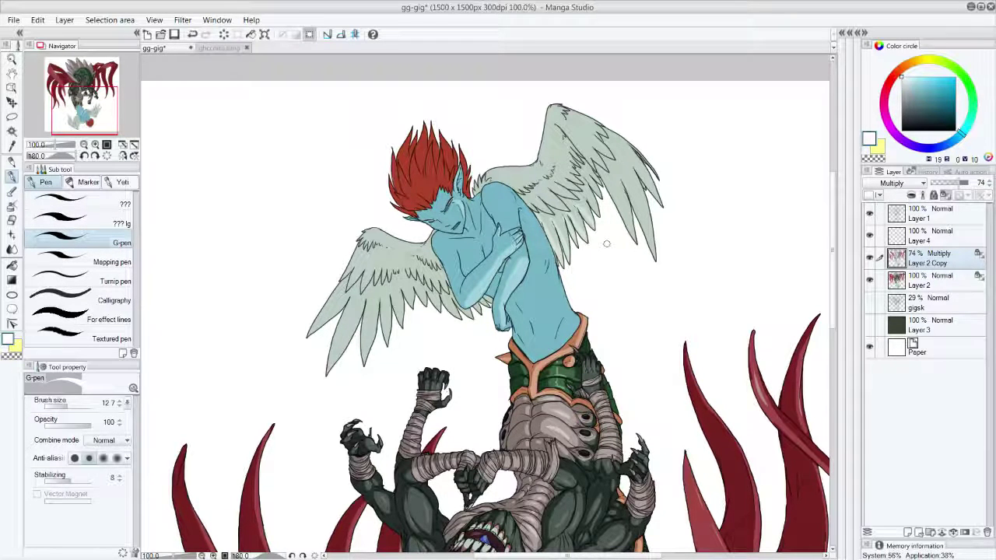
mouse_move(431, 197)
mouse_down()
mouse_move(427, 169)
mouse_move(465, 176)
mouse_move(418, 179)
mouse_move(413, 162)
mouse_up()
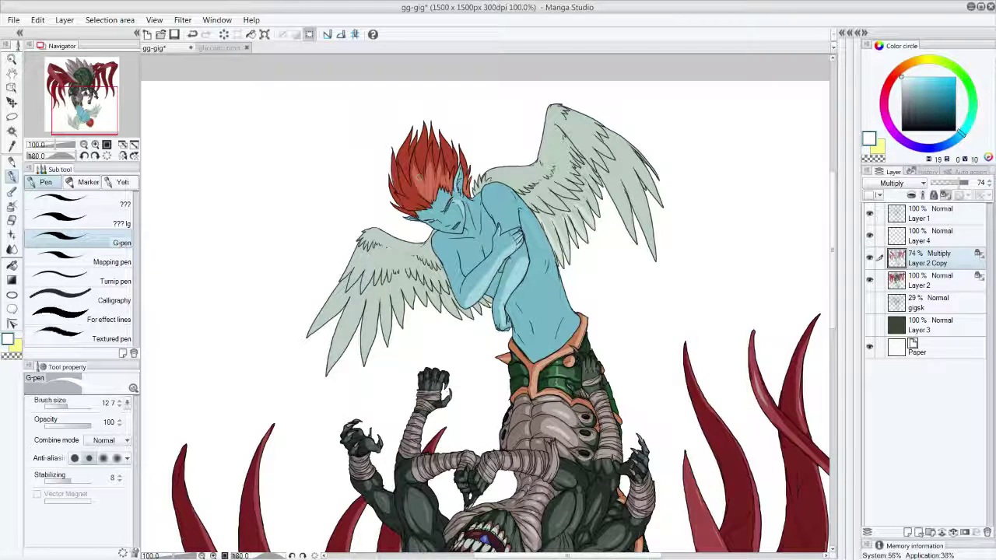
drag(428, 208, 412, 174)
drag(421, 214, 401, 194)
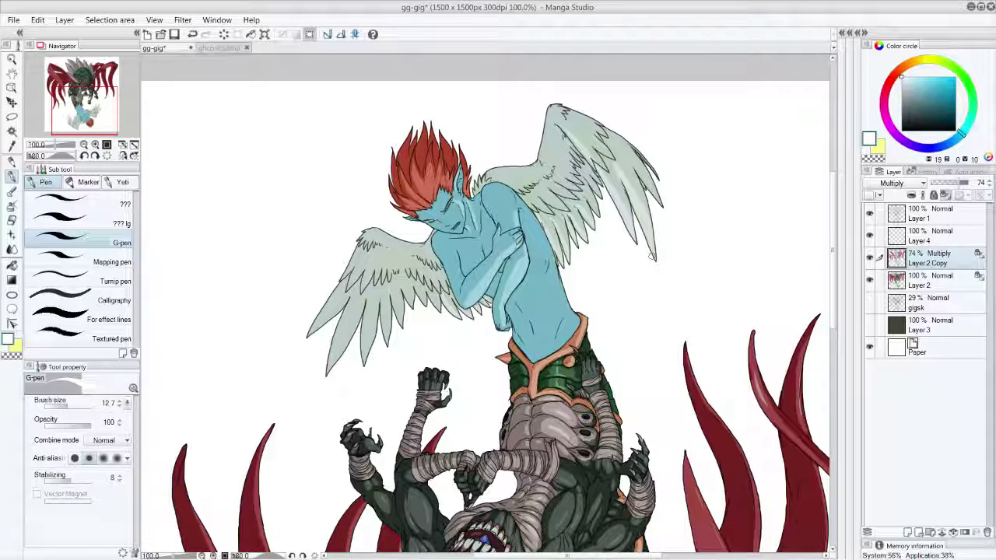
Undo the last stroke and paint over the feather highlights beside the back with the wing's sampled pale grey-green.
key(ctrl+z)
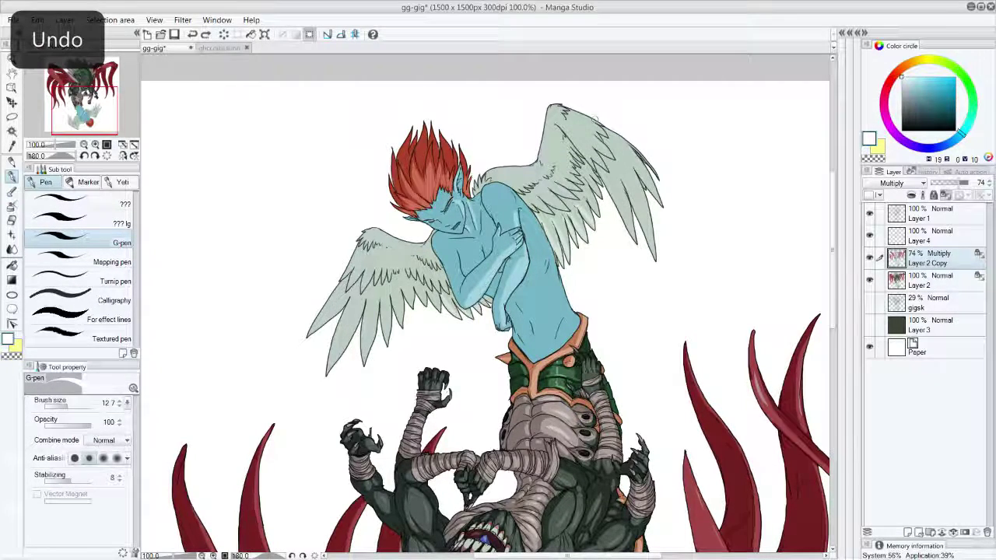
alt+click(557, 233)
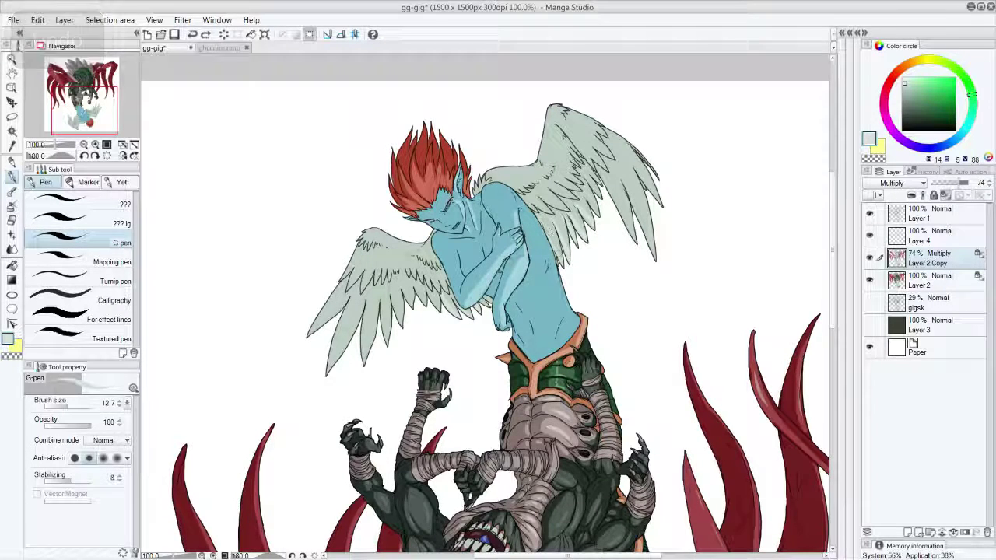
mouse_move(557, 243)
mouse_down()
mouse_move(579, 212)
mouse_move(592, 223)
mouse_up()
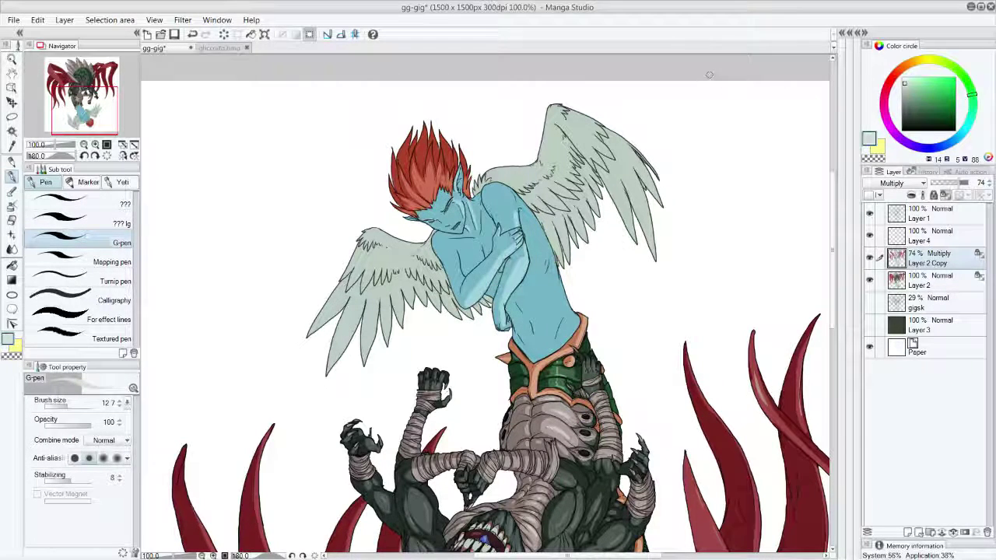
Reset the canvas rotation, pick white and paint highlights across the feathers of both grey-green wings.
click(183, 19)
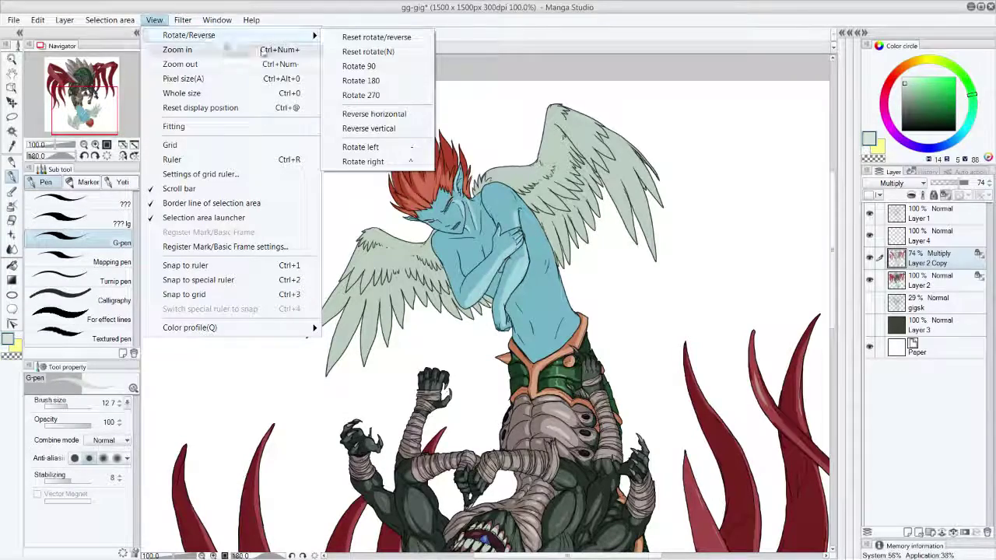
click(369, 52)
drag(831, 331, 837, 308)
scroll(831, 312, down, 3)
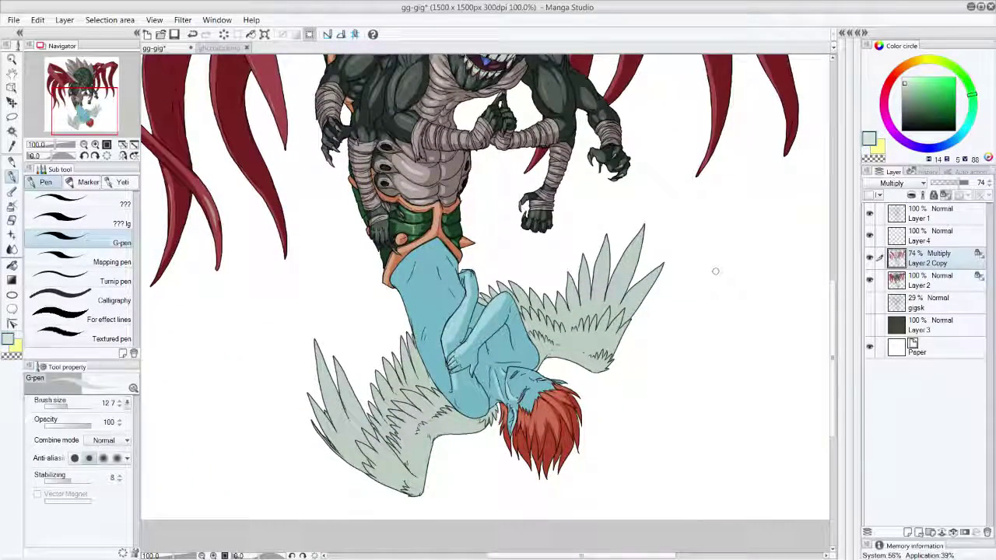
alt+click(331, 202)
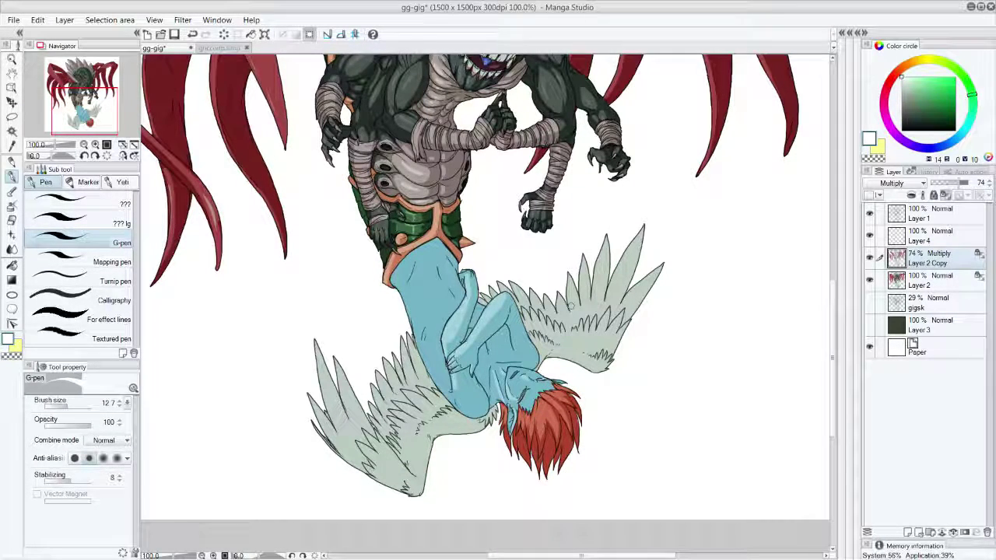
mouse_move(596, 293)
mouse_down()
mouse_move(606, 239)
mouse_move(638, 233)
mouse_move(610, 294)
mouse_up()
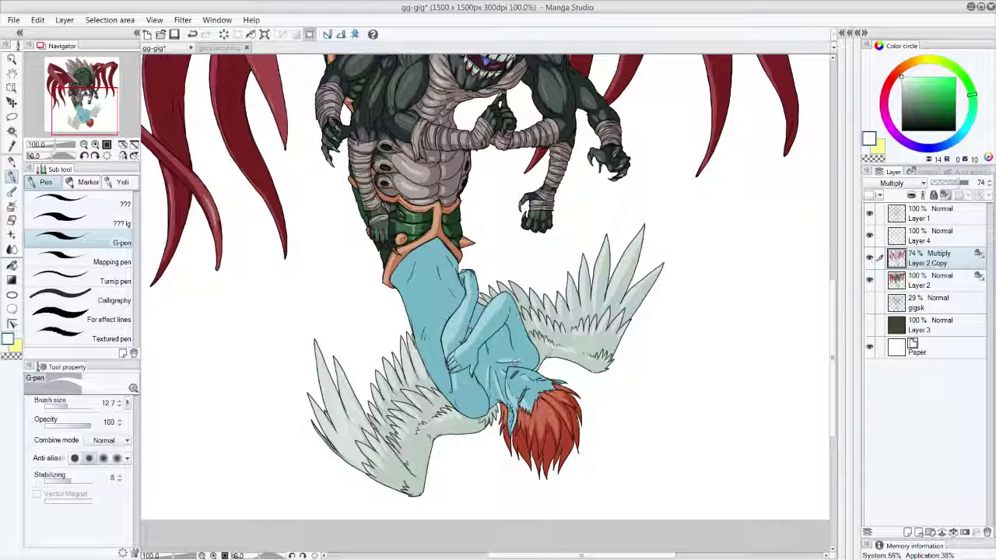
Retouch the hair with its sampled red, and paint white highlights down the blue figure's waist and torso.
alt+click(544, 414)
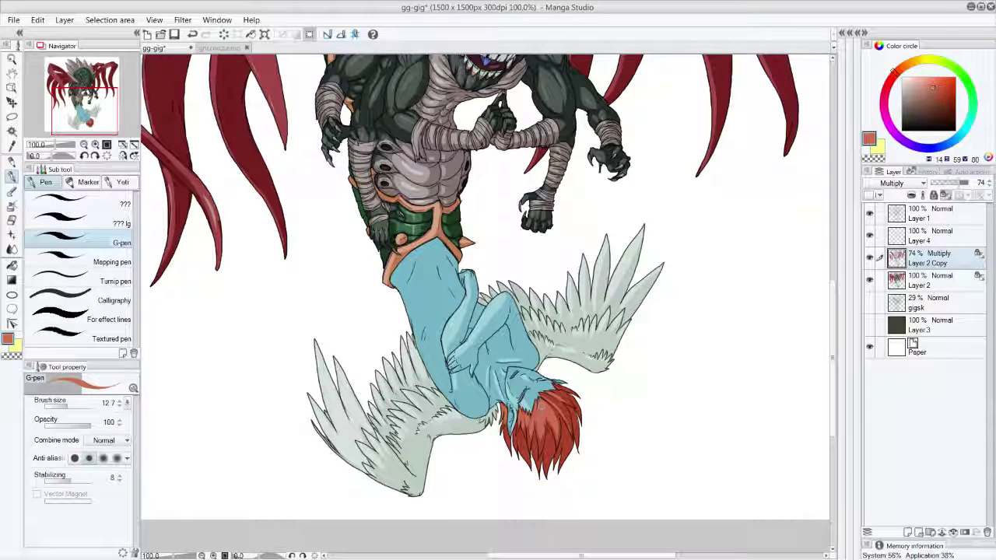
alt+click(624, 407)
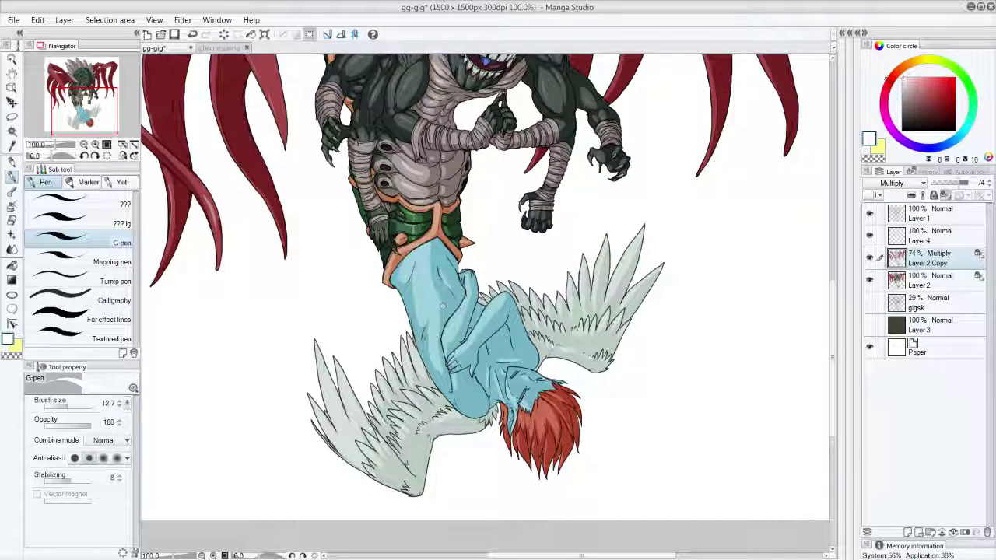
Sample the light blue skin color and paint over the highlights on the figure's waist and upper torso.
alt+click(431, 256)
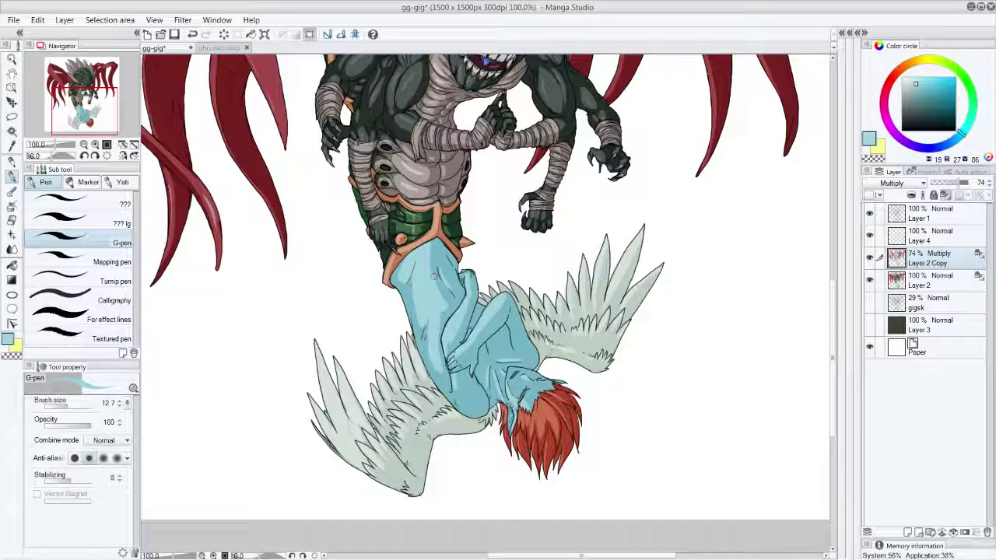
drag(433, 273, 444, 312)
mouse_move(432, 268)
mouse_down()
mouse_move(433, 287)
mouse_move(399, 285)
mouse_up()
mouse_move(425, 248)
mouse_down()
mouse_move(404, 279)
mouse_move(418, 327)
mouse_up()
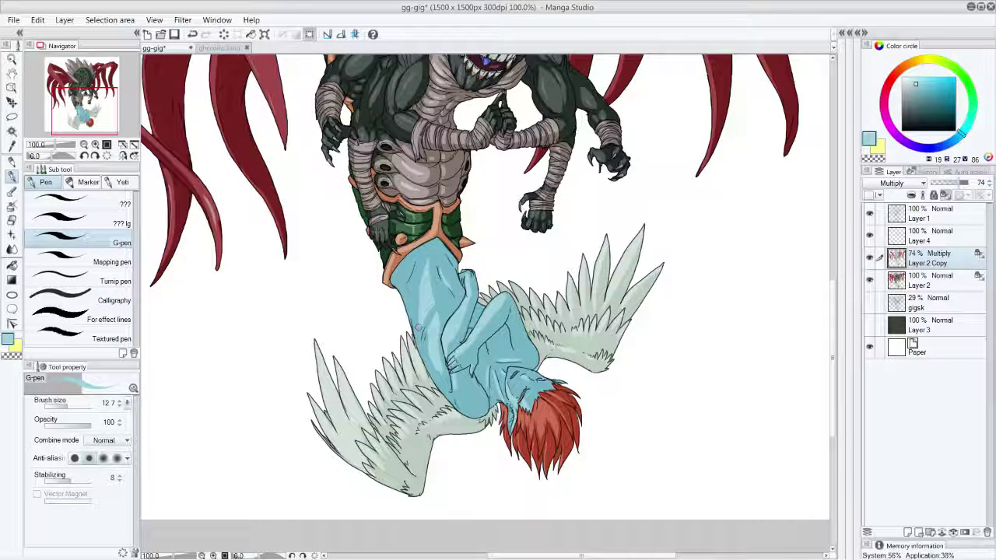
mouse_move(432, 259)
mouse_down()
mouse_move(419, 324)
mouse_move(429, 333)
mouse_up()
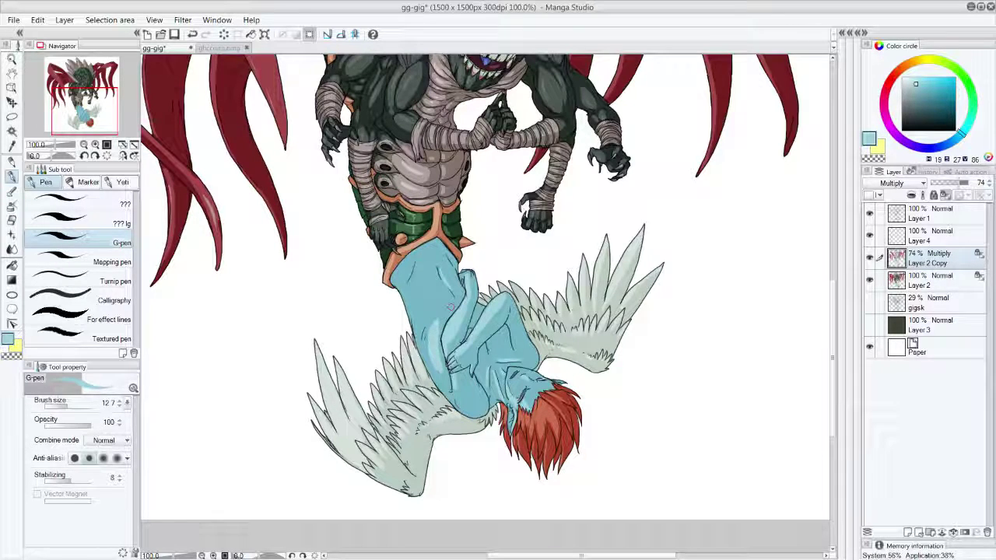
Paint white highlights on the blue figure's waist and retouch their edges with the sampled light blue skin color.
key(x)
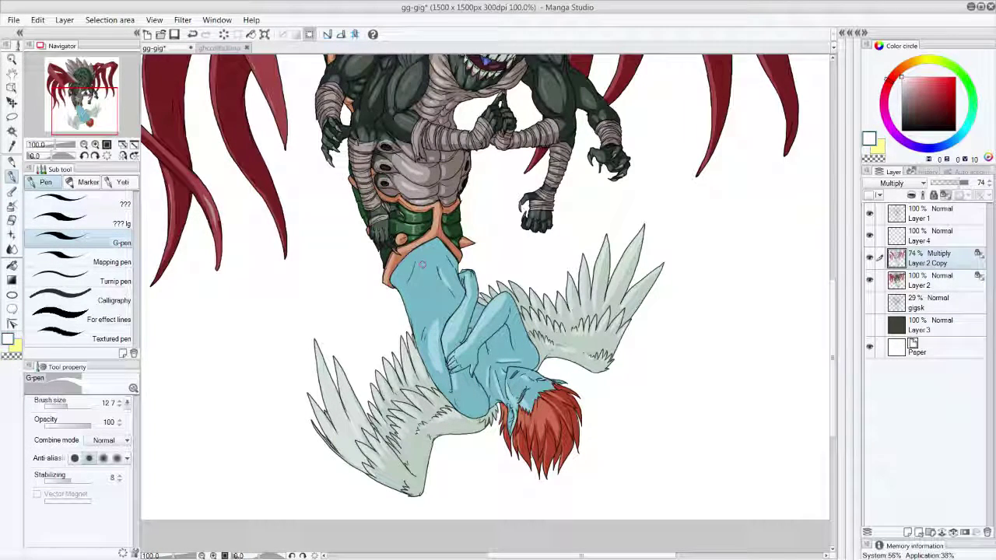
mouse_move(424, 263)
mouse_down()
mouse_move(430, 310)
mouse_move(420, 305)
mouse_move(416, 275)
mouse_move(439, 309)
mouse_up()
mouse_move(418, 259)
mouse_down()
mouse_move(401, 278)
mouse_move(407, 291)
mouse_up()
alt+click(418, 264)
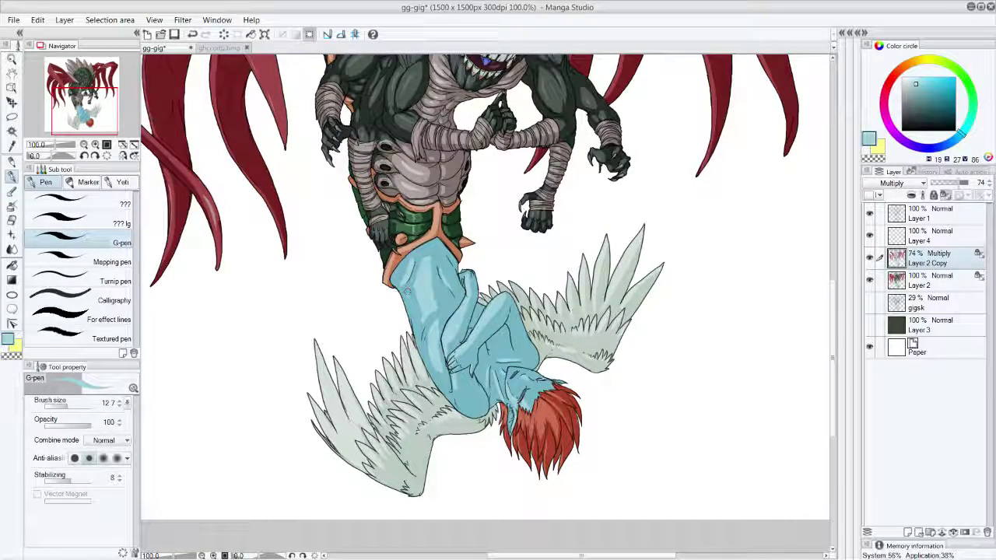
mouse_move(424, 258)
mouse_down()
mouse_move(414, 277)
mouse_move(431, 317)
mouse_up()
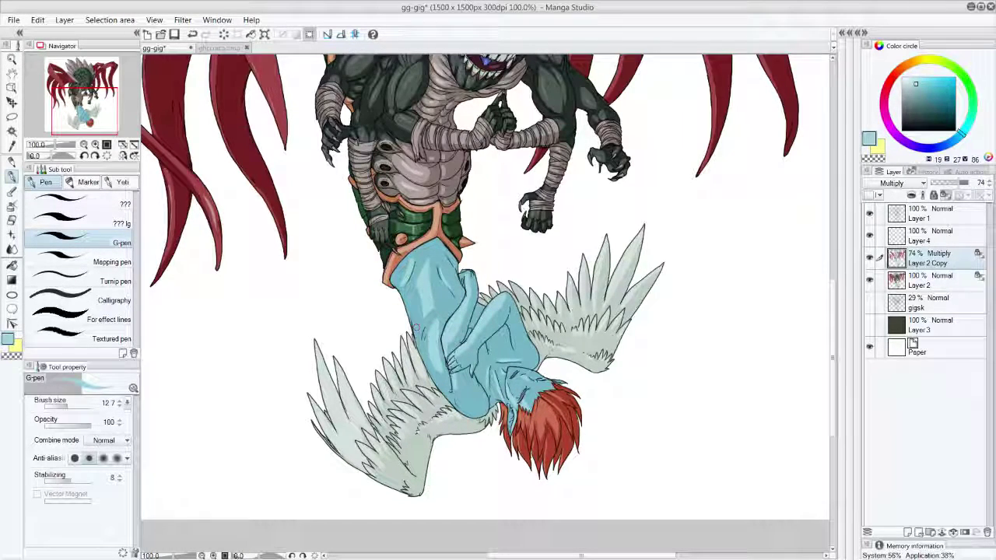
Sample white, extend the highlights down the blue figure's waist and side, and trim them with the sampled light blue.
alt+click(390, 318)
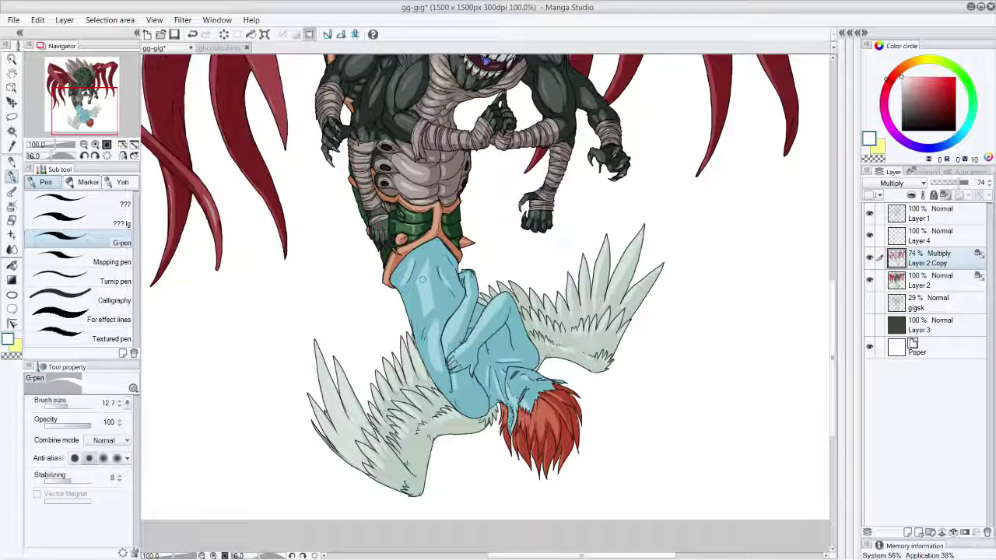
mouse_move(430, 263)
mouse_down()
mouse_move(442, 326)
mouse_move(428, 347)
mouse_up()
drag(421, 270, 429, 248)
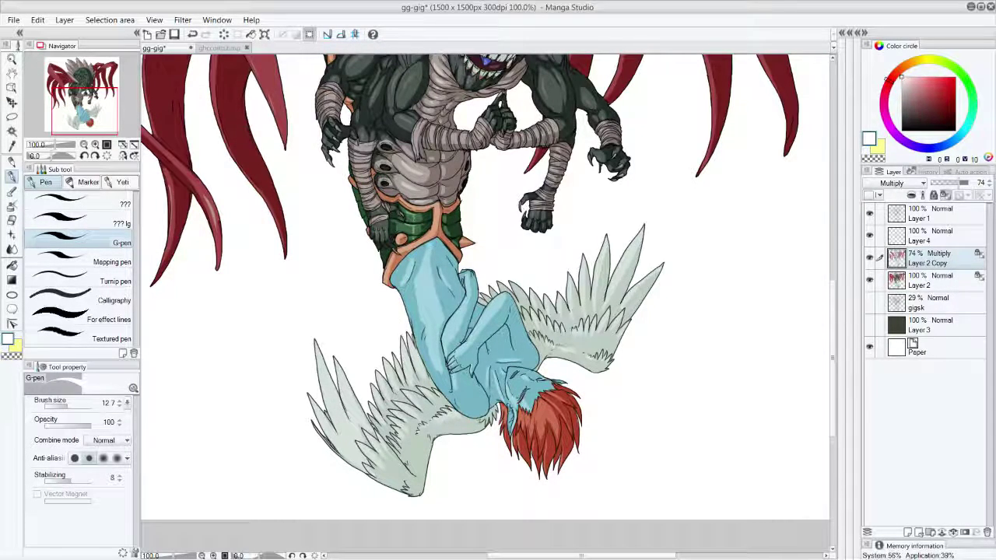
drag(420, 314, 445, 377)
drag(441, 322, 445, 355)
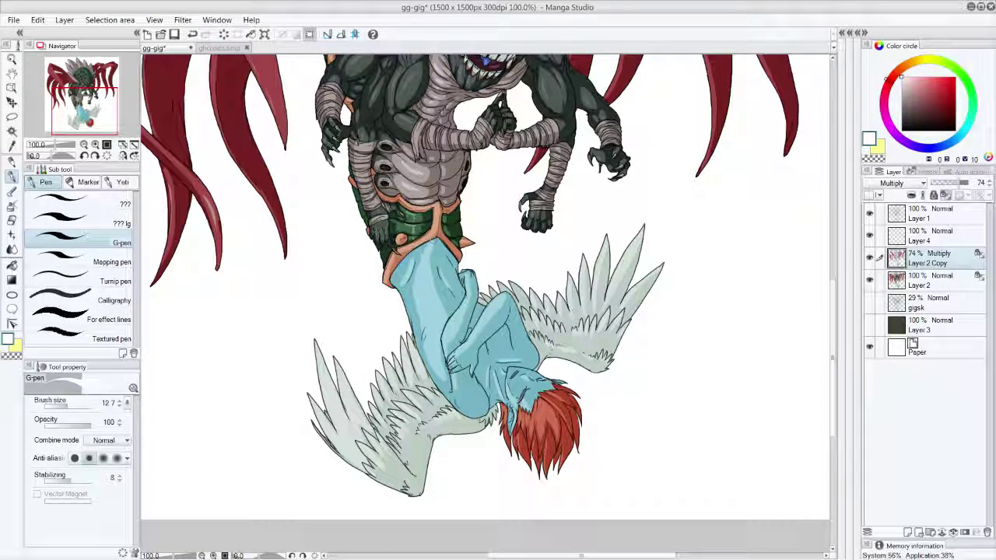
alt+click(419, 289)
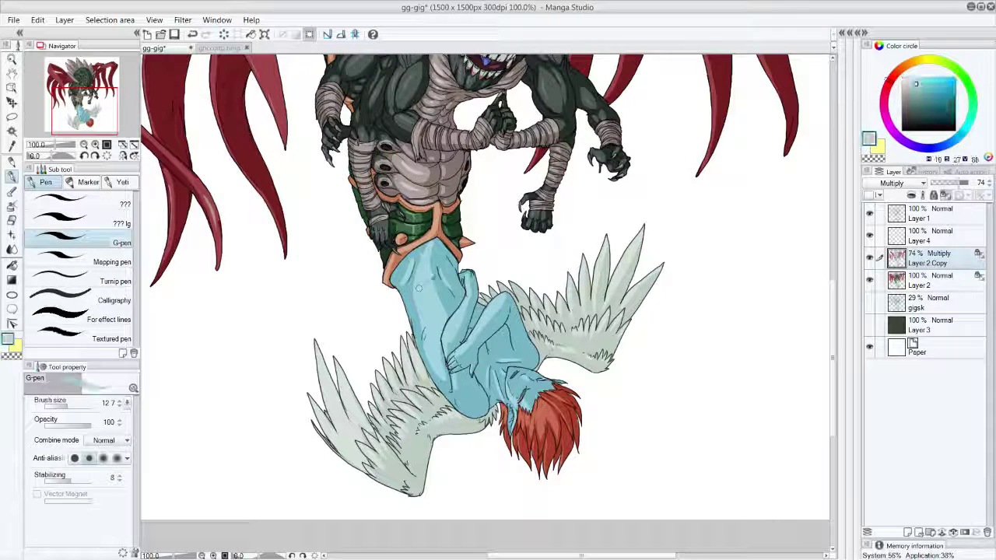
drag(426, 239, 414, 287)
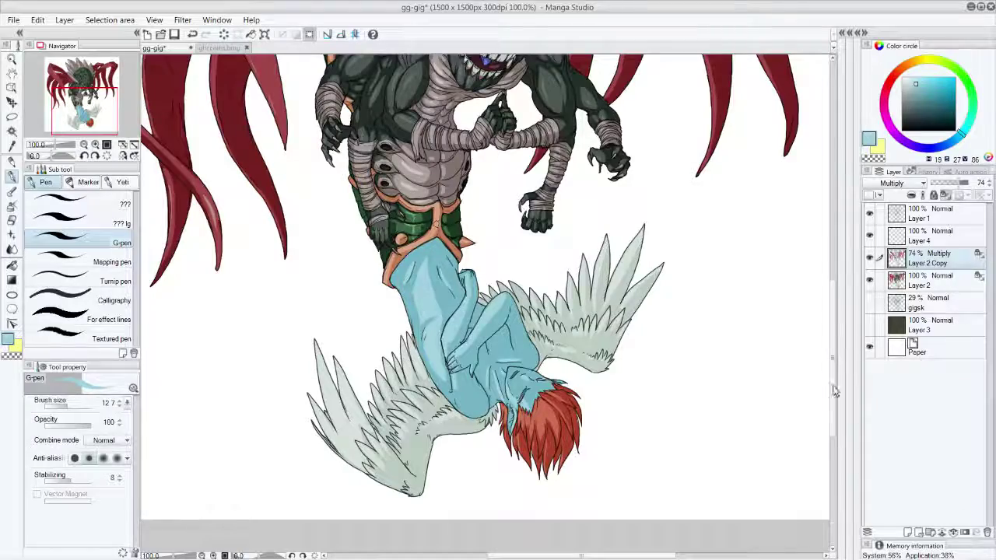
Sample white from the canvas background and undo the last stroke.
scroll(486, 303, up, 3)
drag(835, 371, 836, 378)
scroll(835, 379, down, 2)
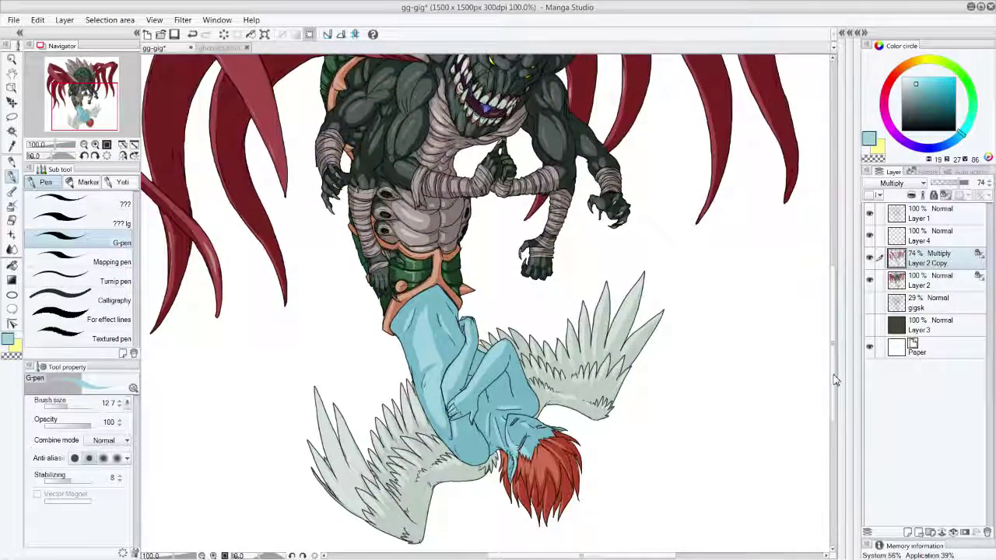
alt+click(492, 268)
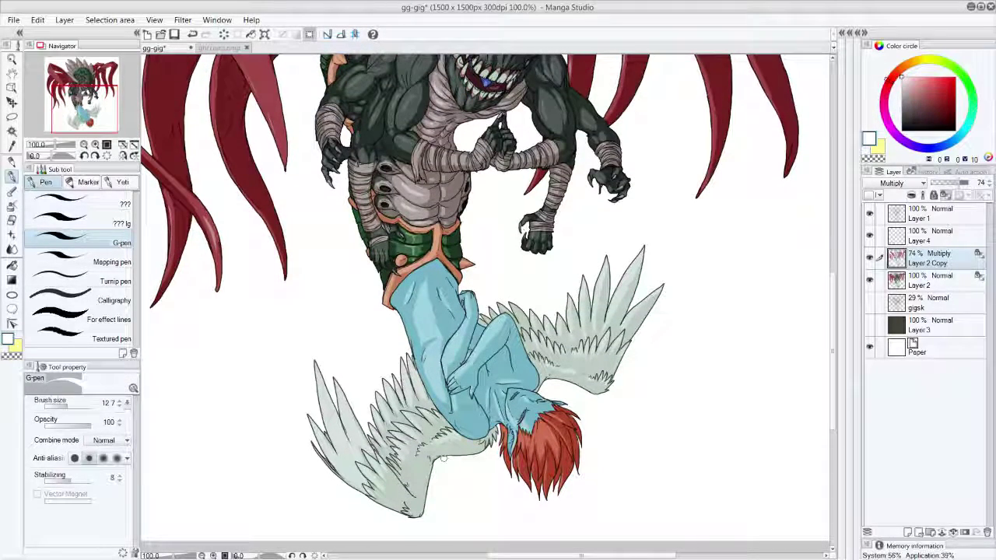
key(ctrl+z)
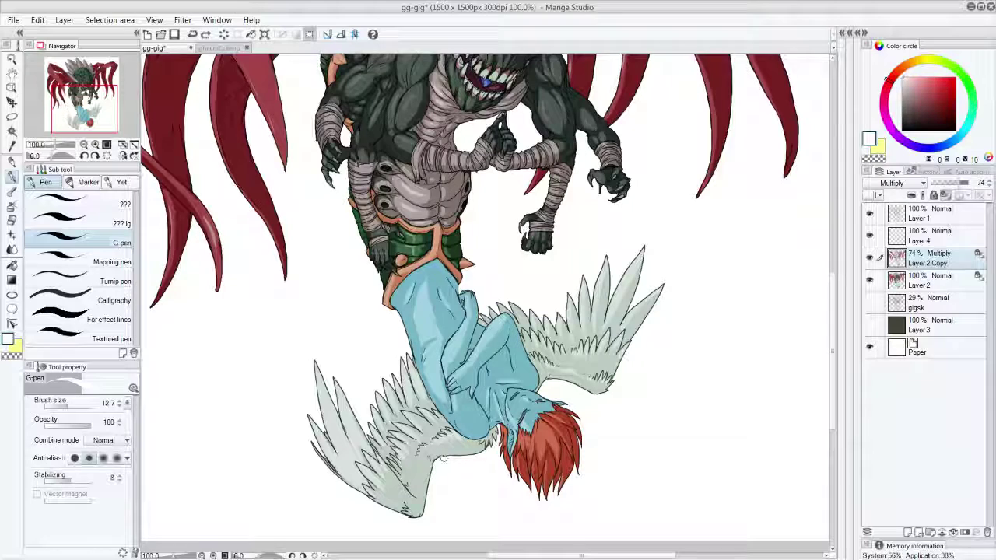
Sample the belt's orange, shift it to a light tan-orange, and paint hair highlights on Layer 4, undoing unwanted strokes.
alt+click(394, 295)
alt+click(405, 279)
click(910, 68)
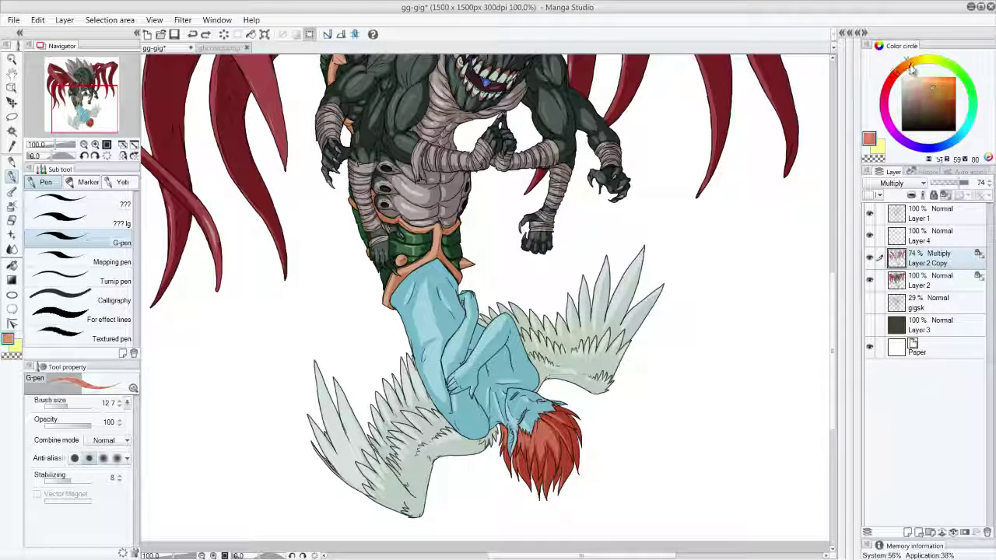
click(927, 84)
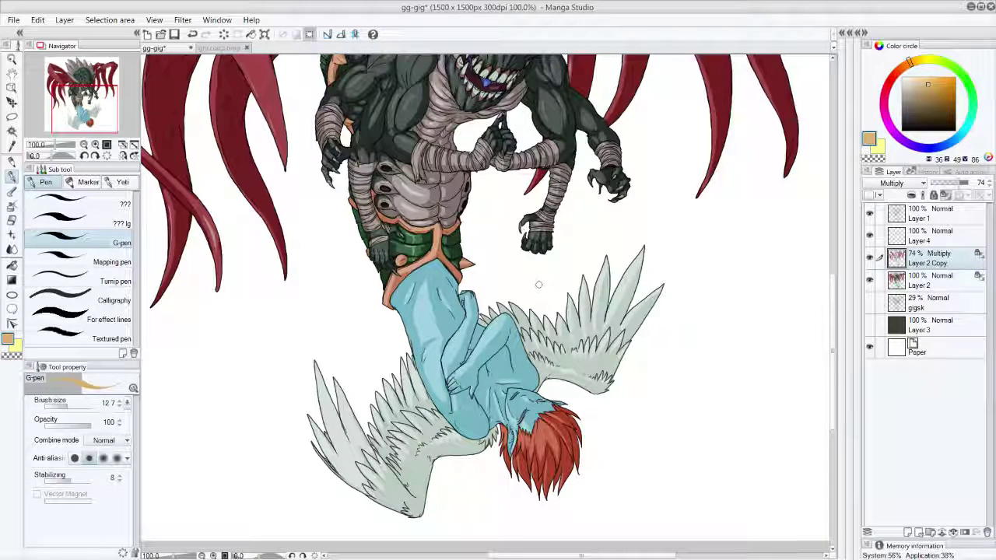
key(ctrl+z)
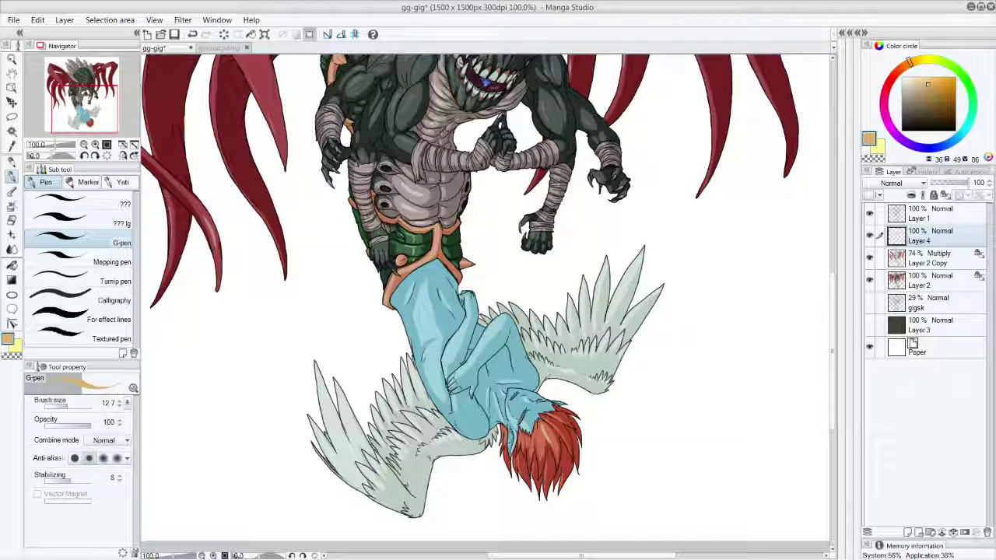
key(ctrl+z)
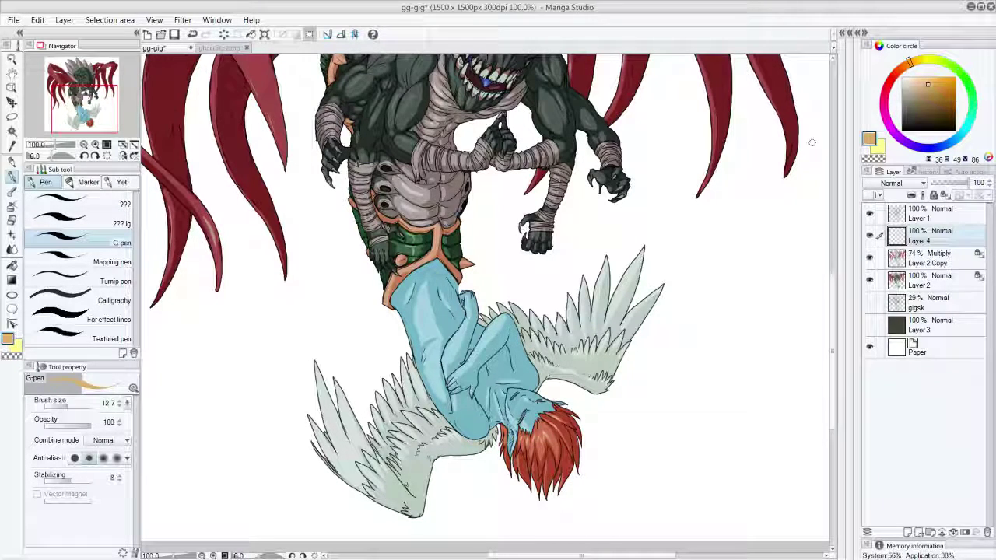
Sample pale grey-green from the reference image ghccoitp.bmp, paint highlights on the blue figure's waist in gg-gig, and undo the last stroke.
alt+click(467, 332)
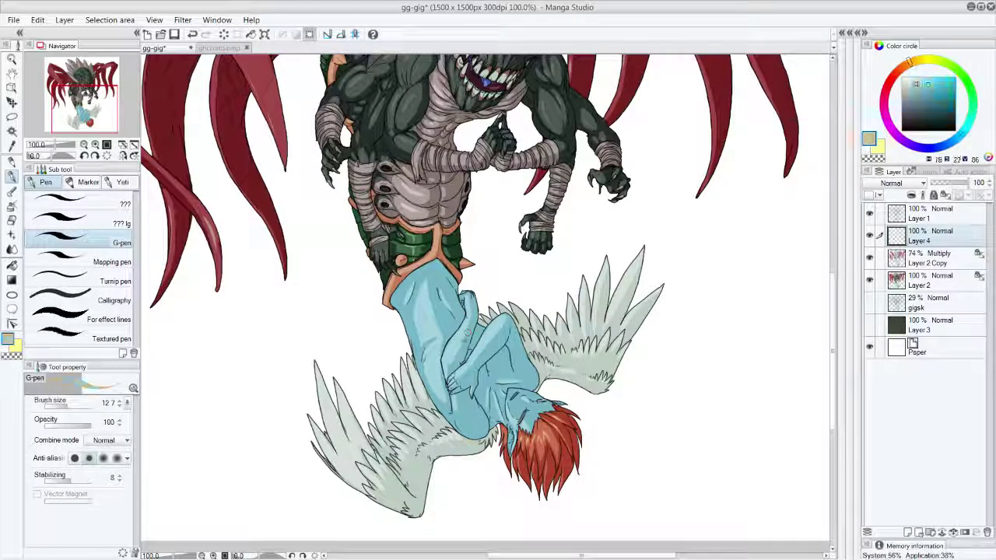
click(221, 47)
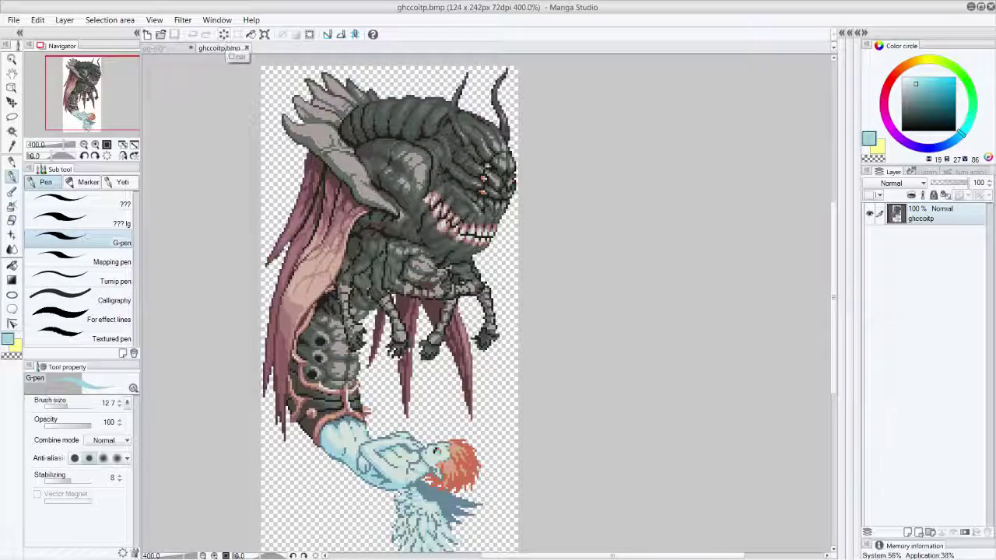
alt+click(403, 457)
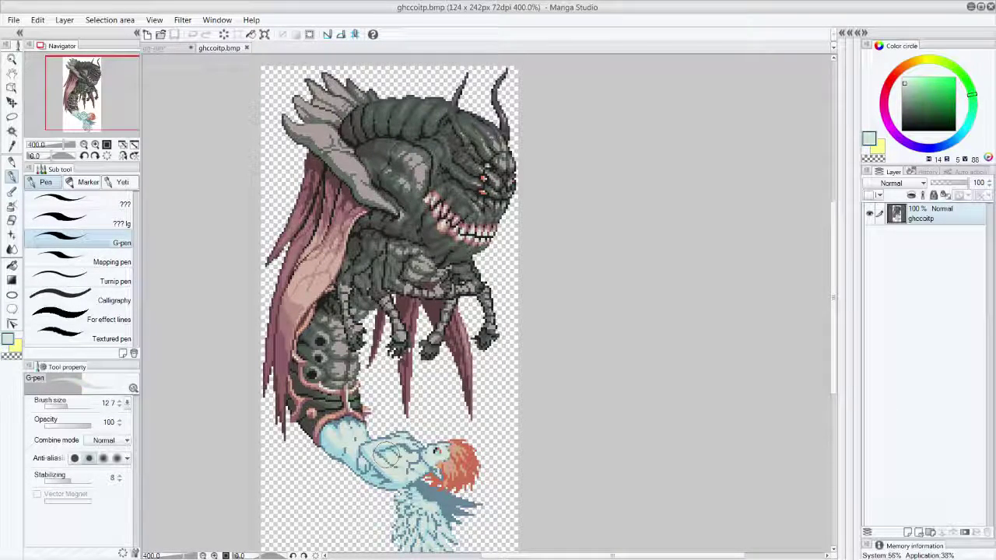
click(175, 48)
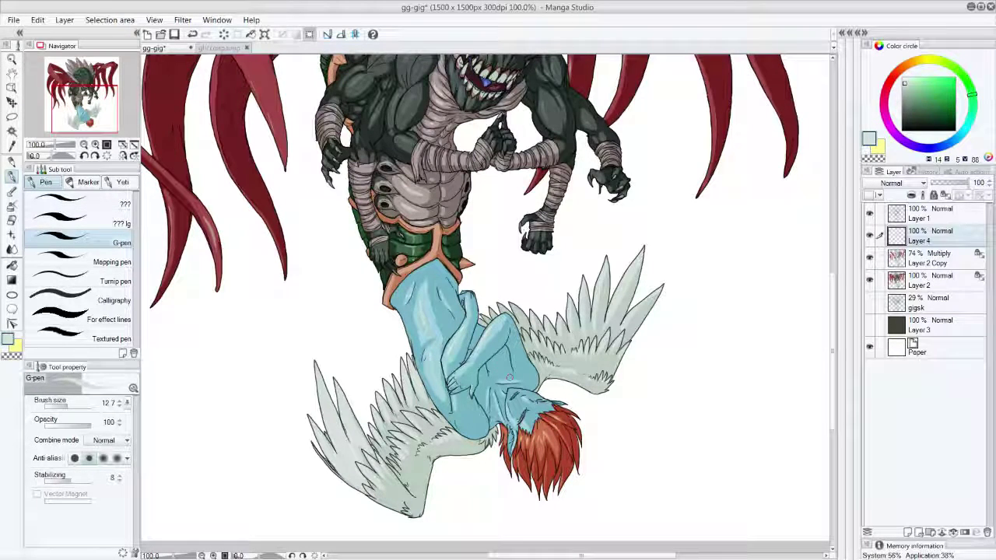
key(ctrl+z)
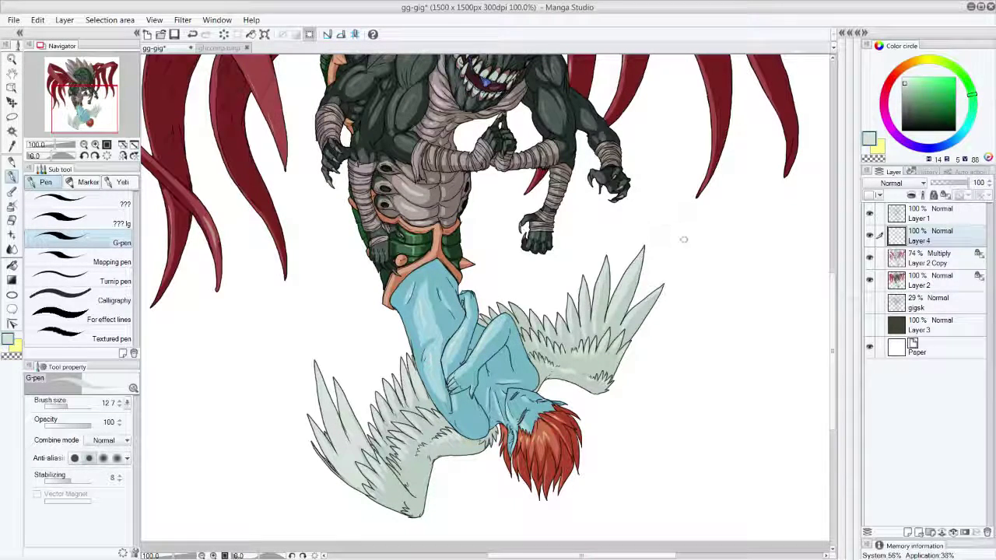
Paint pale grey-green highlights along the blue figure's arms and undo the last stroke near the shoulder.
scroll(682, 256, up, 1)
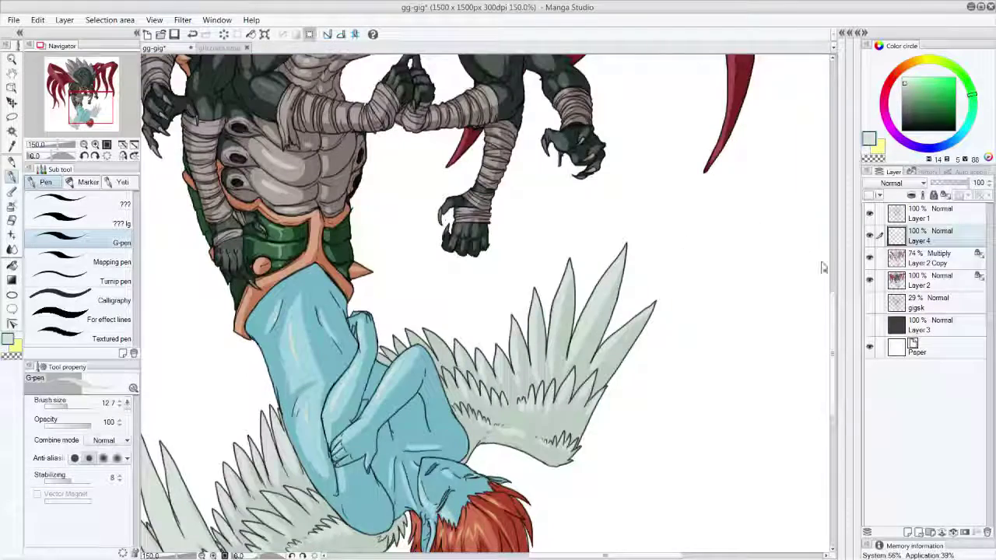
drag(833, 307, 834, 378)
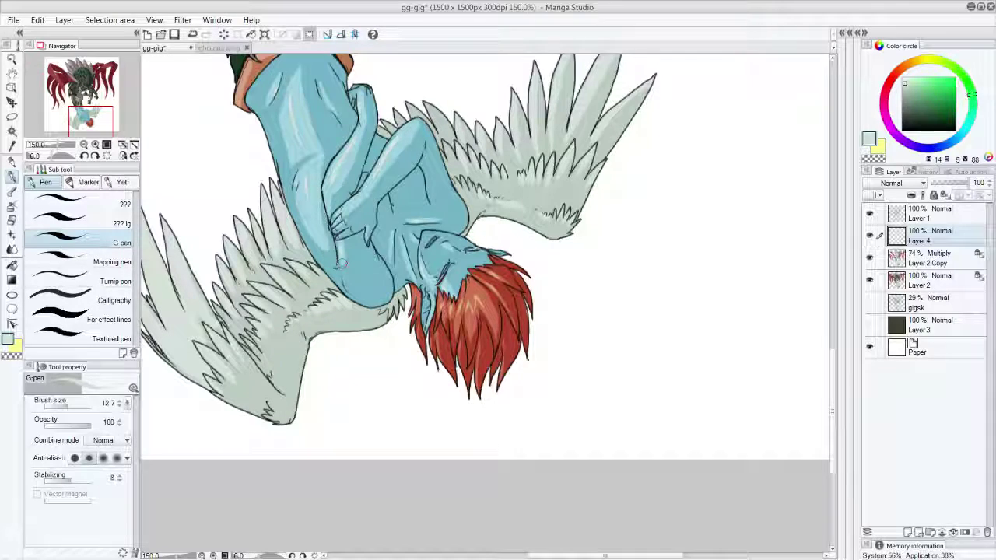
key(ctrl+z)
Choose dark grey and the Darker pencil at size 3.0, and sample white from the canvas background.
click(902, 114)
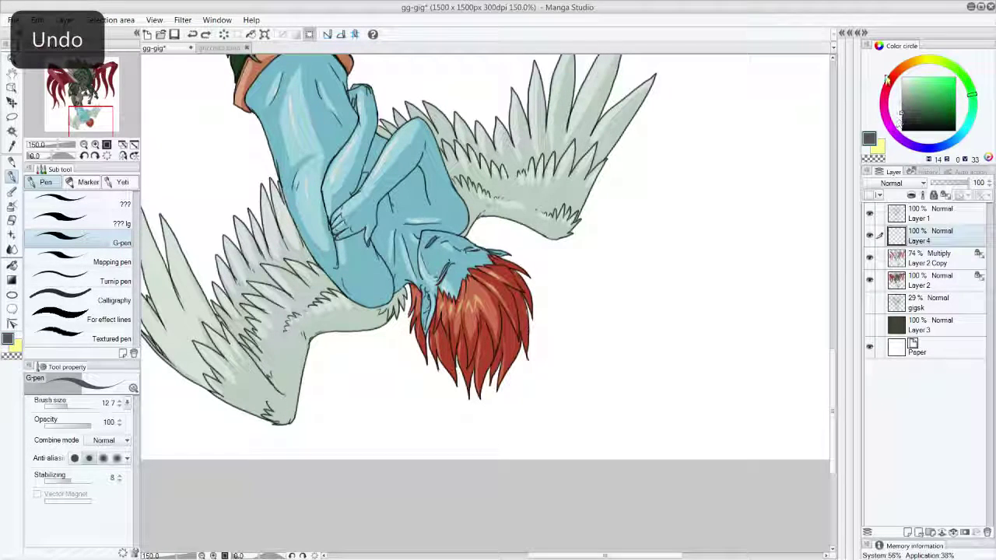
click(12, 162)
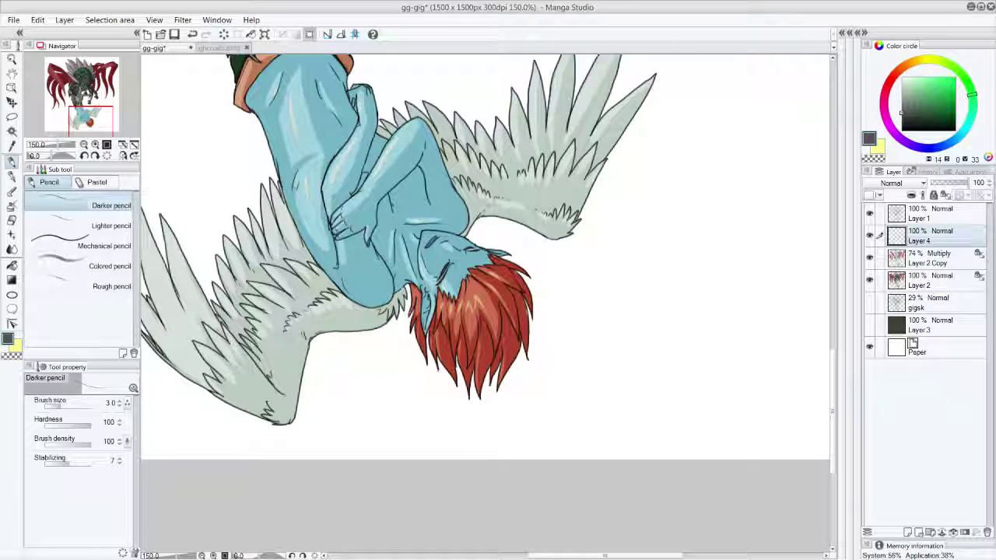
alt+click(638, 252)
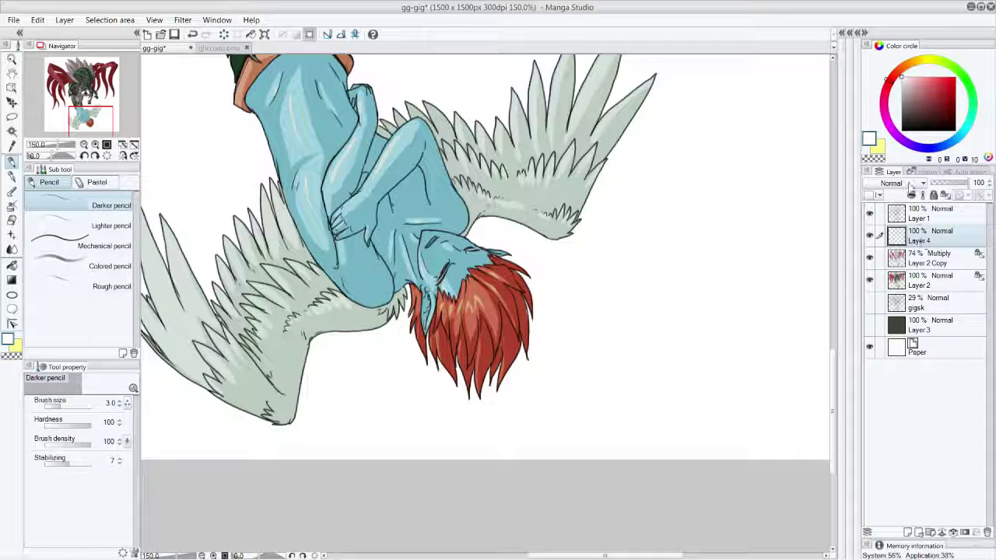
Try painting white G-pen highlights on the long outer wing feathers, and undo both strokes.
scroll(720, 71, down, 1)
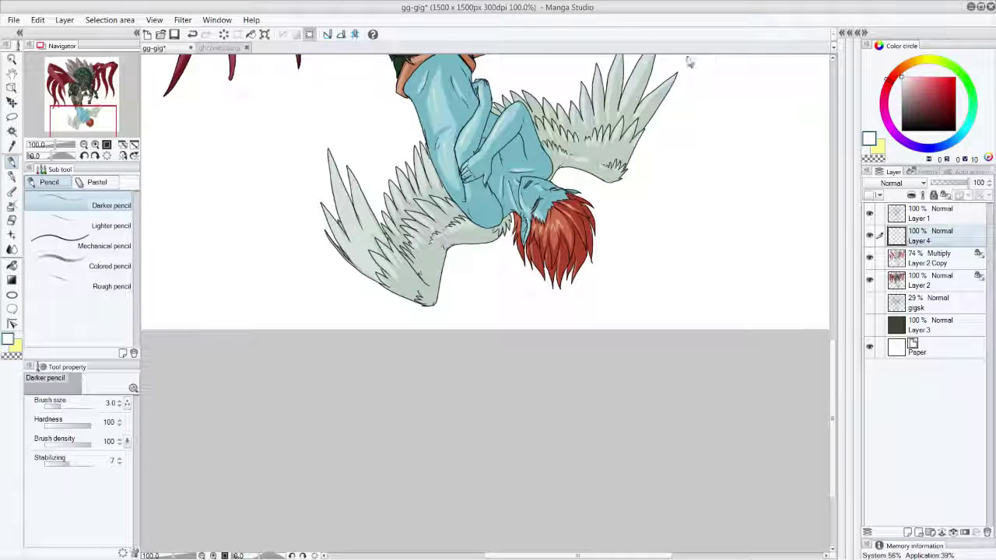
scroll(600, 58, up, 1)
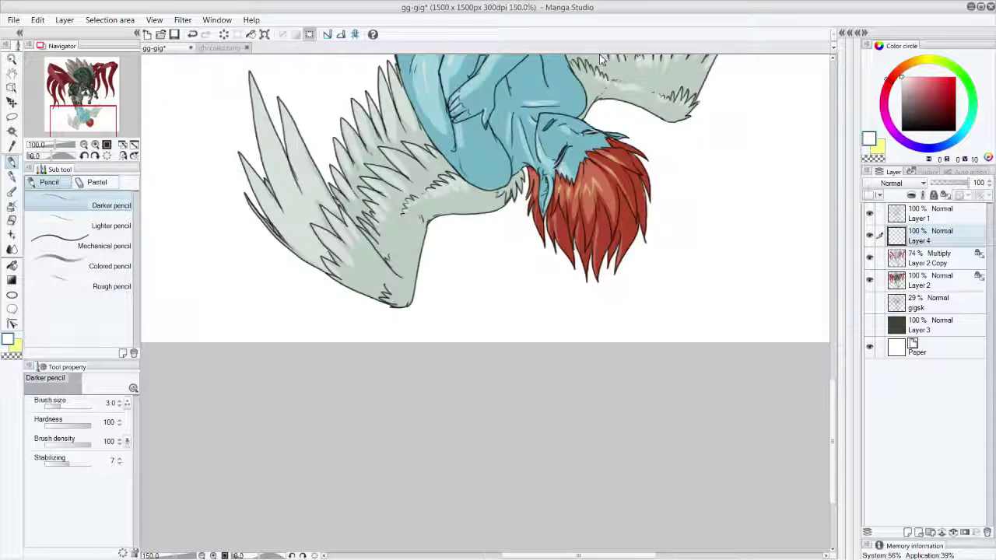
click(13, 176)
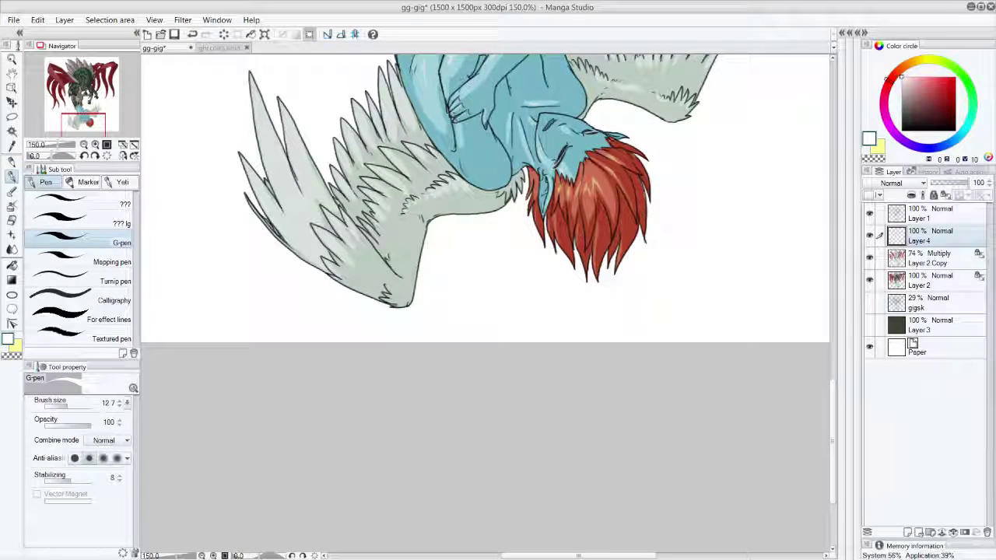
drag(285, 107, 308, 191)
drag(253, 99, 286, 208)
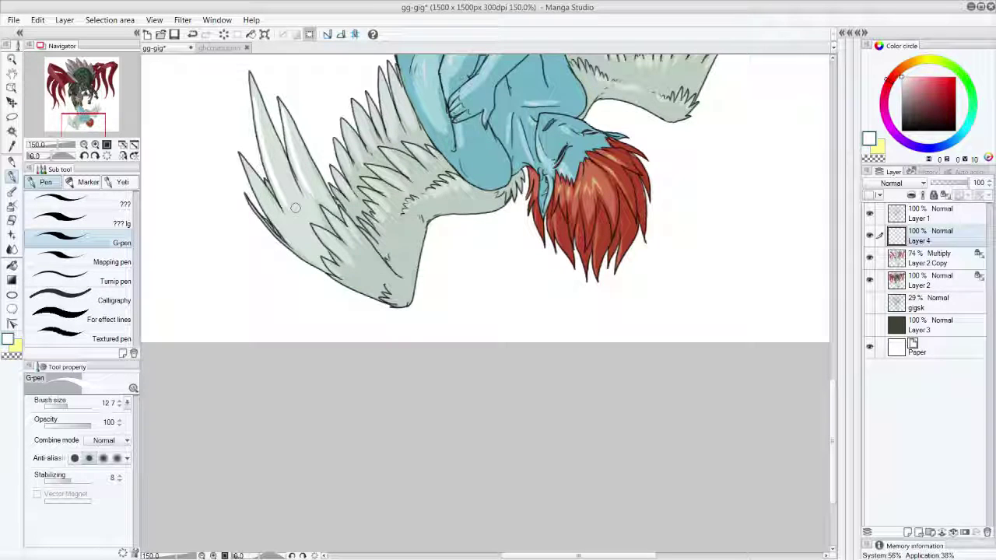
key(ctrl+z)
key(ctrl+z)
Duplicate Layer 2, place the copy above the Multiply layer, and set the copy's blending mode to Add (Glow).
drag(834, 400, 835, 351)
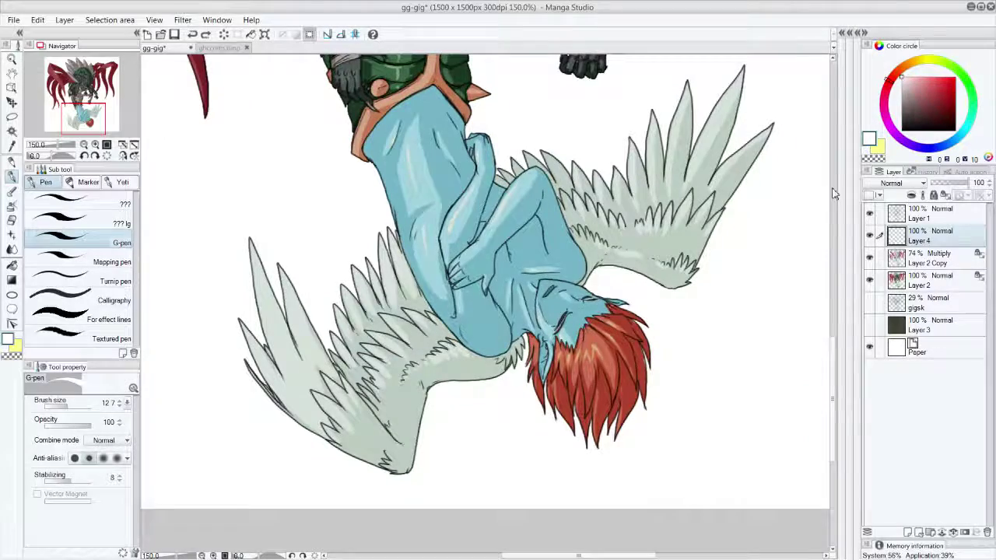
key(ctrl+minus)
key(ctrl+minus)
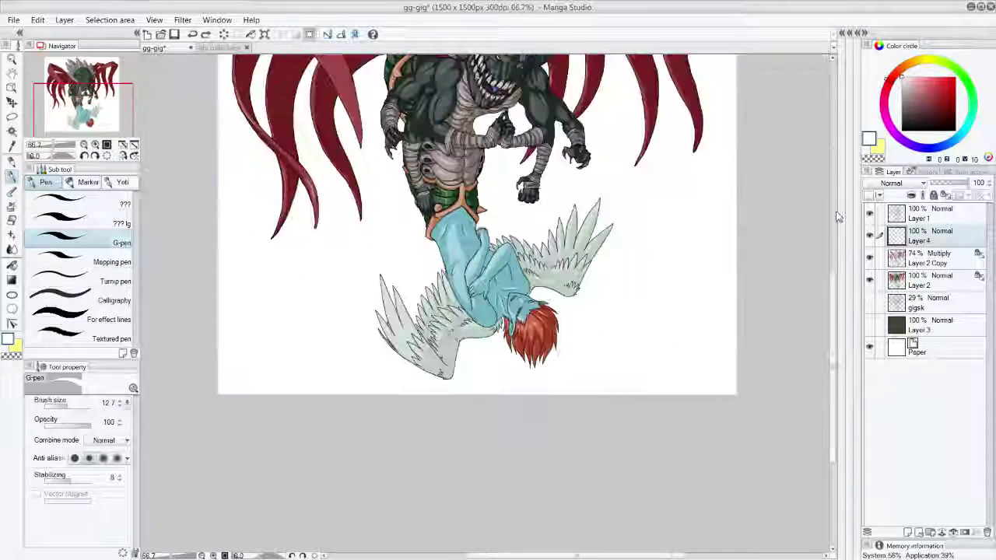
mouse_move(833, 339)
mouse_down()
mouse_move(837, 279)
mouse_move(833, 334)
mouse_up()
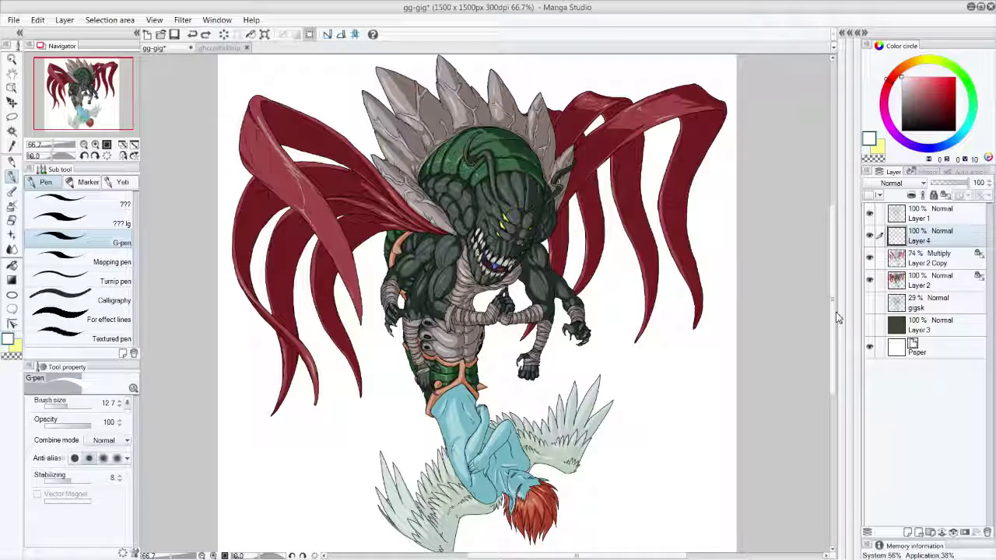
right_click(918, 278)
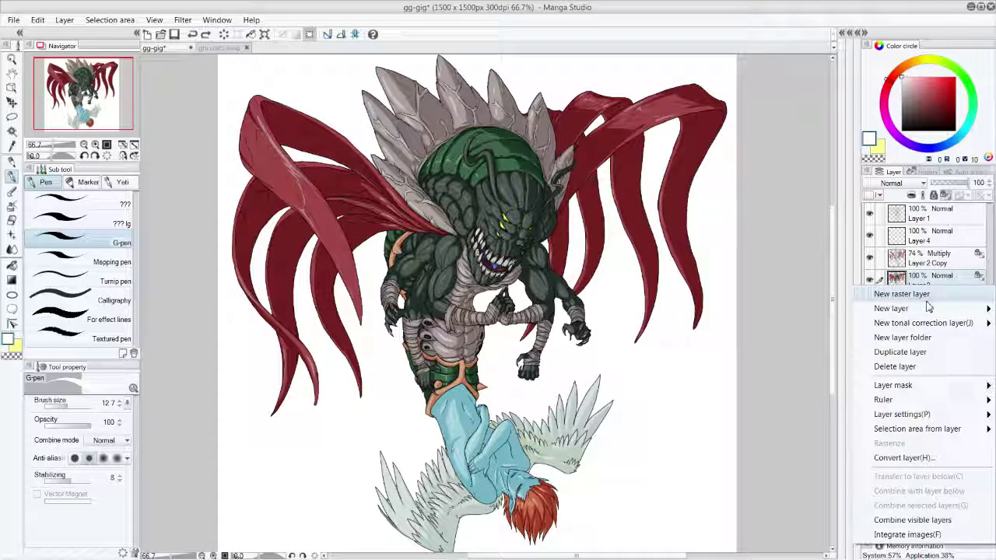
click(918, 352)
drag(928, 282, 934, 251)
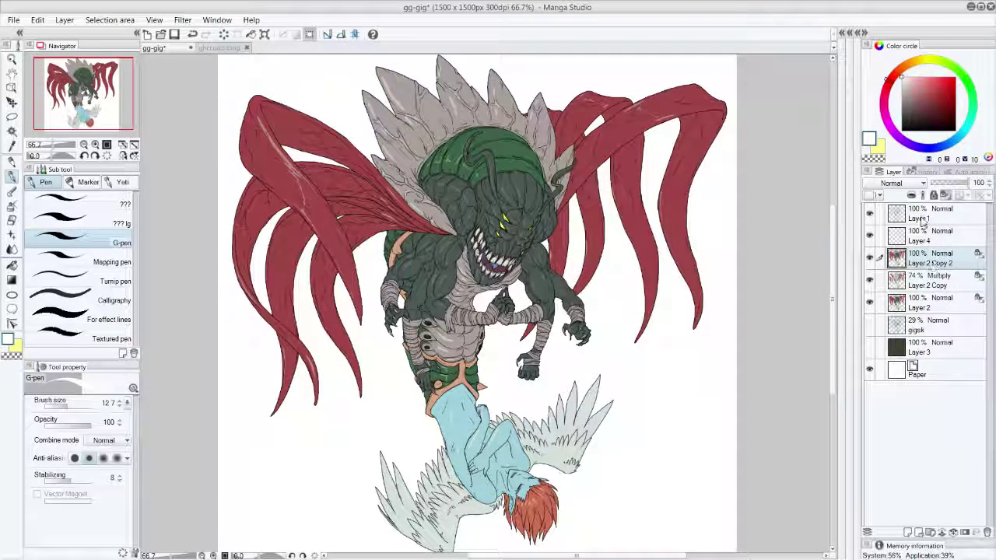
click(922, 183)
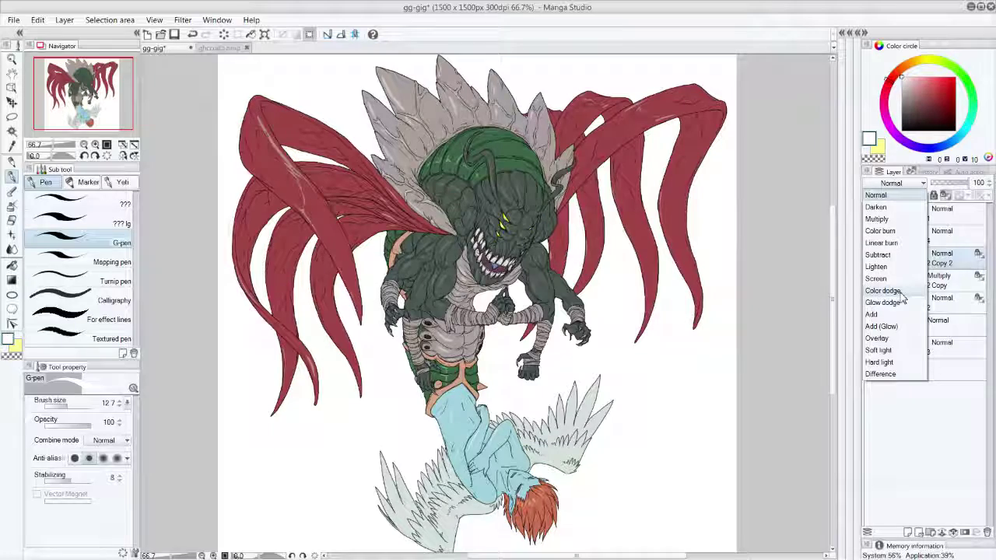
click(901, 329)
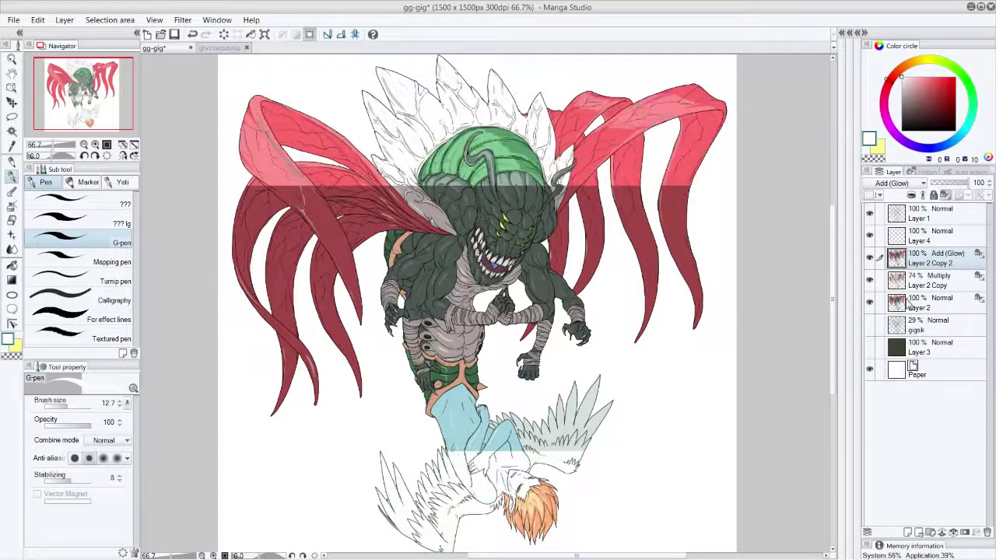
Paint the whole Add (Glow) copy black with the Mapping pen at size 383.9, and move the copy above Layer 4.
click(902, 130)
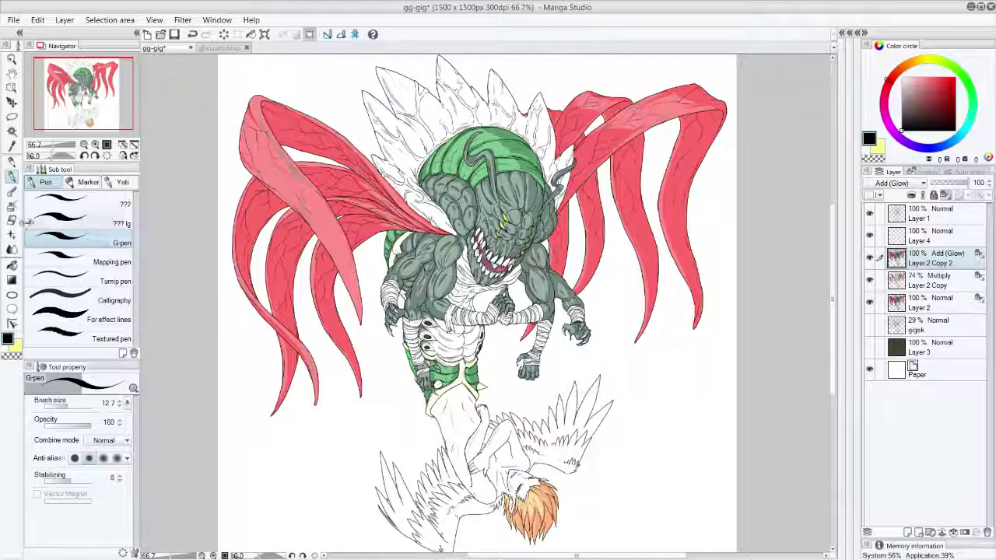
click(64, 262)
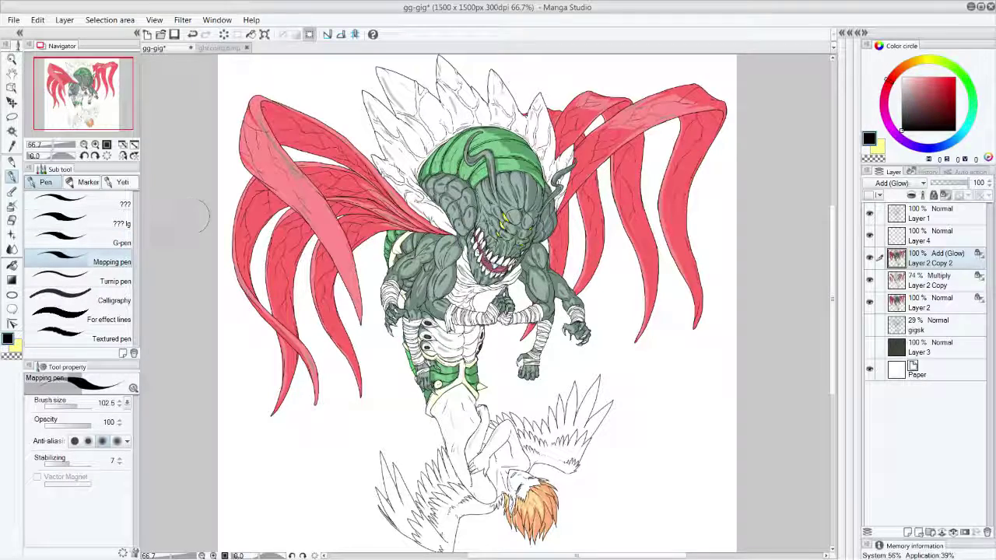
mouse_move(312, 115)
mouse_down()
mouse_move(264, 117)
mouse_move(241, 140)
mouse_move(296, 179)
mouse_move(320, 127)
mouse_move(290, 229)
mouse_move(243, 257)
mouse_move(253, 300)
mouse_up()
drag(932, 265, 937, 232)
mouse_move(339, 134)
mouse_down()
mouse_move(327, 241)
mouse_move(380, 175)
mouse_move(416, 206)
mouse_move(413, 232)
mouse_move(420, 164)
mouse_move(381, 129)
mouse_up()
drag(81, 411, 82, 411)
mouse_move(366, 132)
mouse_down()
mouse_move(475, 89)
mouse_move(712, 129)
mouse_move(677, 226)
mouse_move(673, 328)
mouse_move(630, 405)
mouse_move(561, 490)
mouse_move(389, 475)
mouse_move(401, 467)
mouse_move(509, 486)
mouse_move(515, 519)
mouse_up()
mouse_move(609, 303)
mouse_down()
mouse_move(634, 134)
mouse_move(520, 239)
mouse_move(438, 382)
mouse_move(369, 311)
mouse_move(461, 216)
mouse_move(426, 179)
mouse_move(373, 337)
mouse_move(289, 407)
mouse_move(294, 273)
mouse_up()
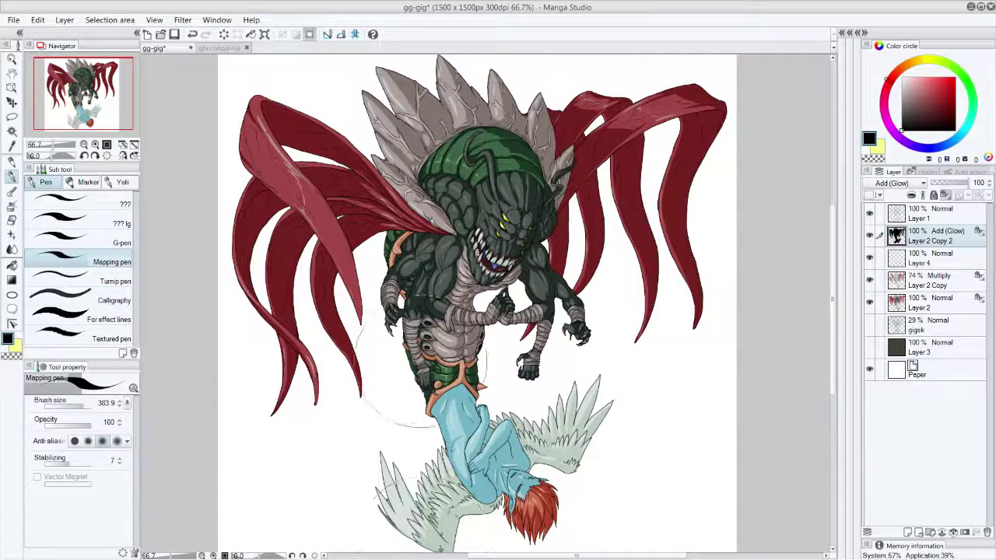
Review the full illustration and save the gg-gig document.
drag(834, 361, 833, 367)
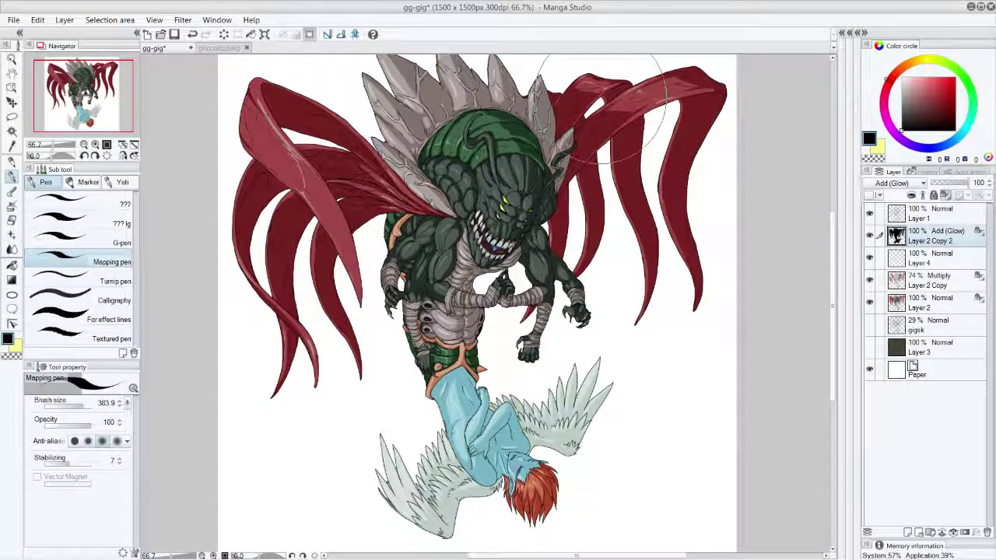
drag(833, 344, 834, 335)
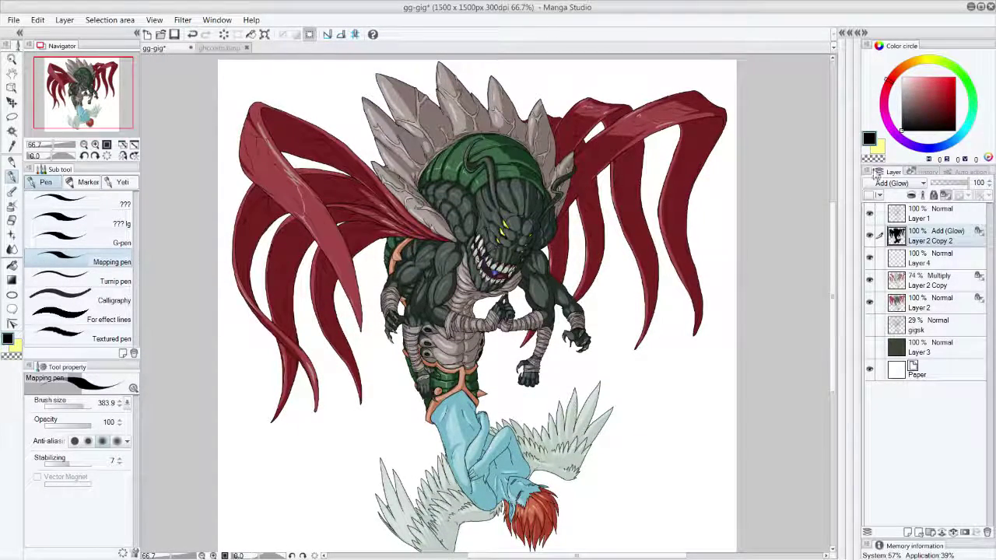
click(174, 33)
Choose a pale pink color and set up the Soft airbrush with Normal combine mode and size 308.
click(921, 92)
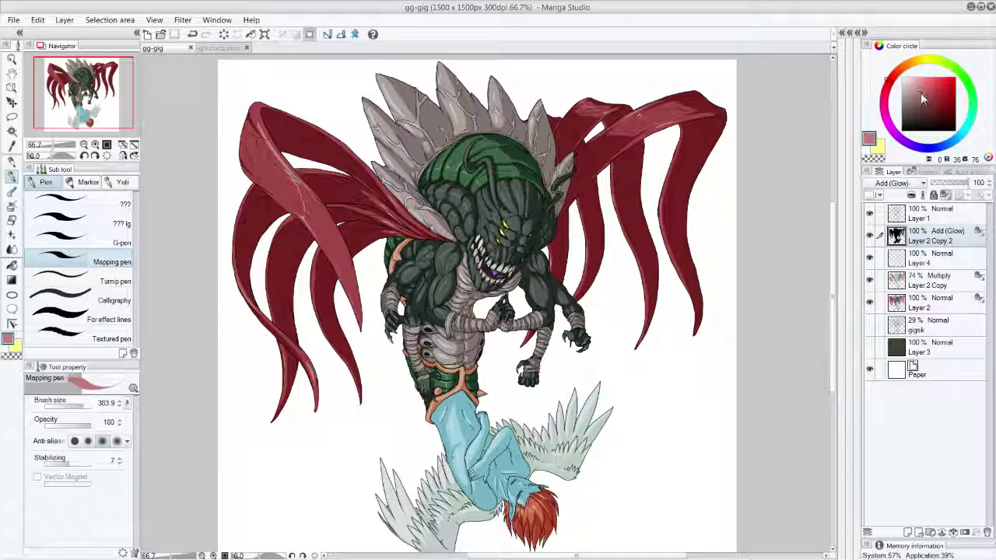
click(915, 84)
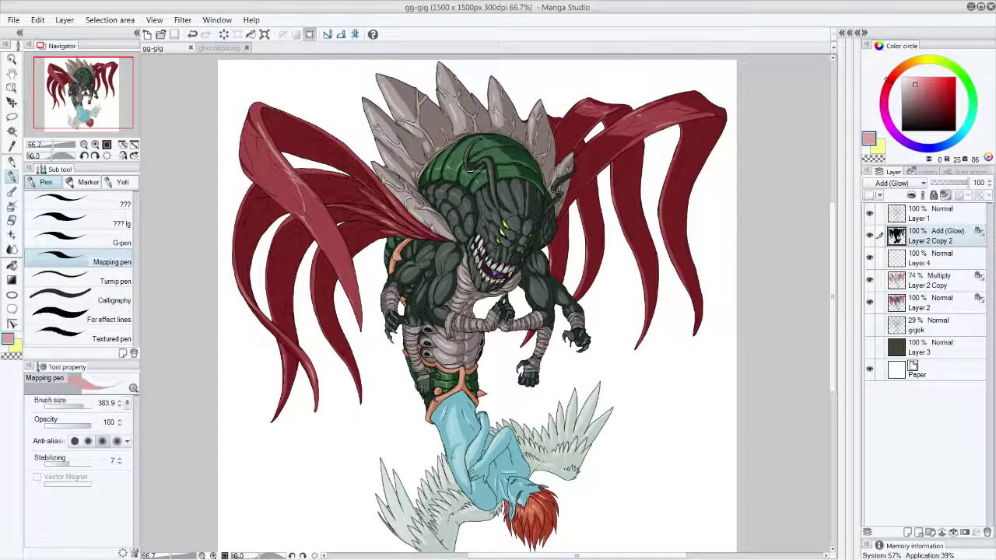
key(b)
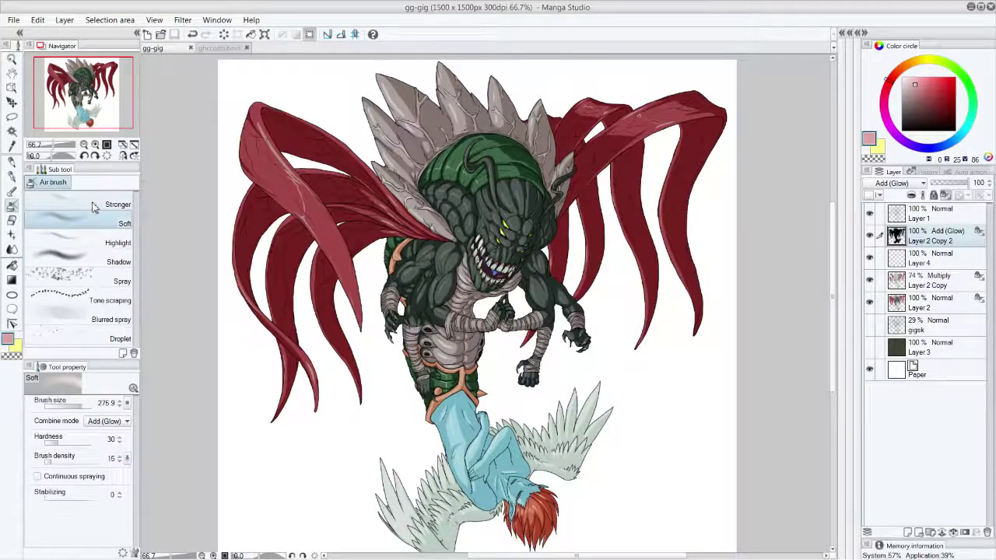
click(127, 421)
click(100, 147)
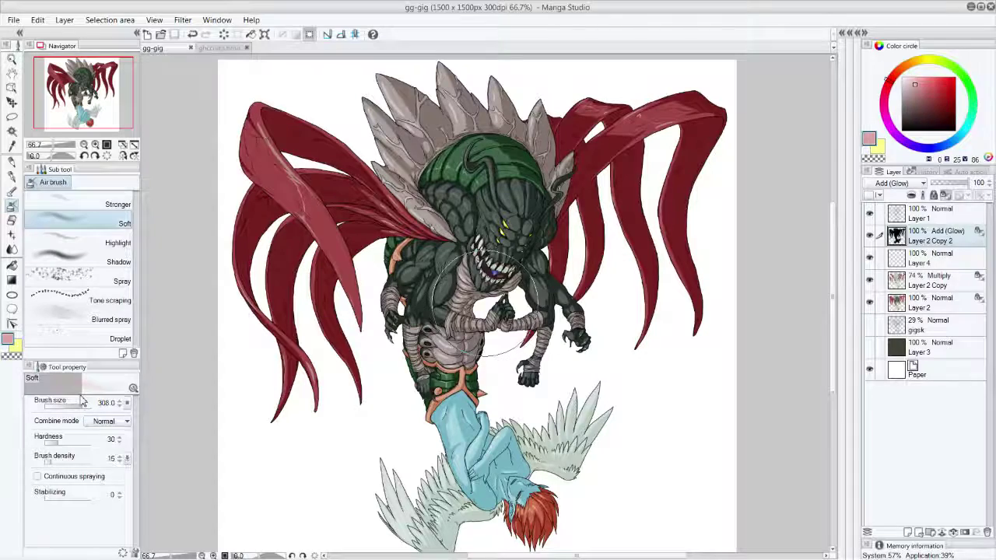
Airbrush a pink glow on the monster's head, left wing and back spines, undoing the unwanted wing strokes.
mouse_move(503, 211)
mouse_down()
mouse_move(484, 192)
mouse_move(498, 190)
mouse_up()
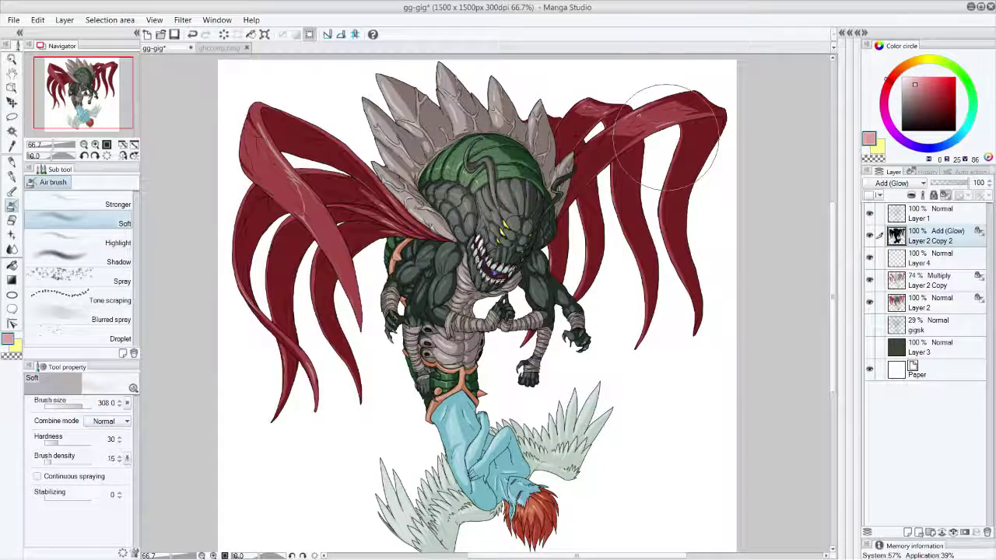
mouse_move(260, 155)
mouse_down()
mouse_move(263, 168)
mouse_move(271, 151)
mouse_up()
mouse_move(428, 109)
mouse_down()
mouse_move(517, 100)
mouse_move(576, 109)
mouse_move(674, 167)
mouse_up()
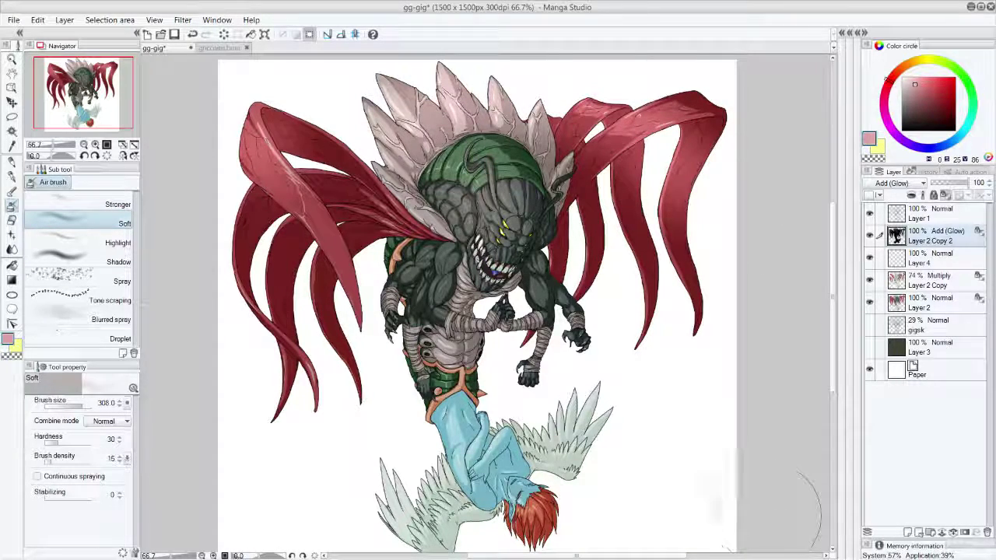
key(ctrl+z)
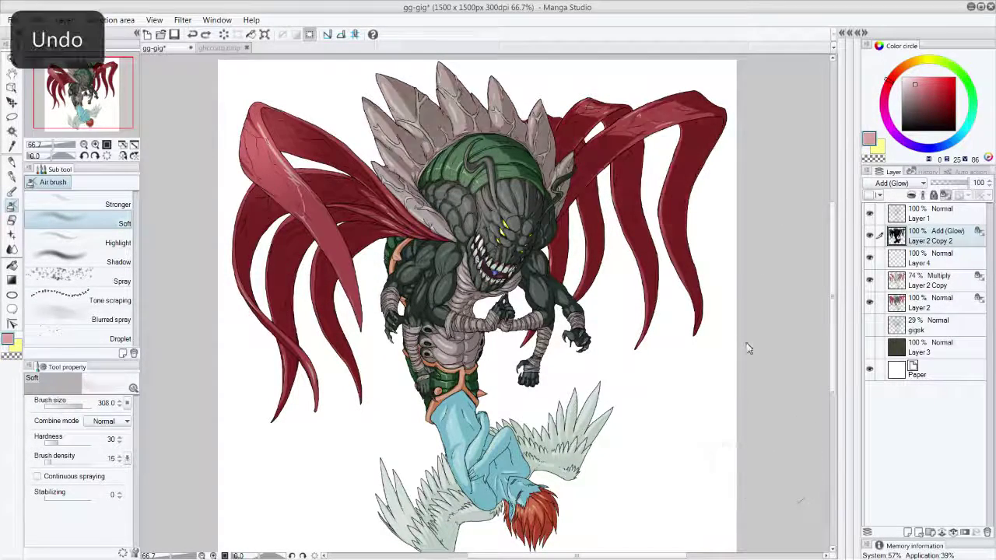
mouse_move(403, 140)
mouse_down()
mouse_move(407, 109)
mouse_move(444, 106)
mouse_up()
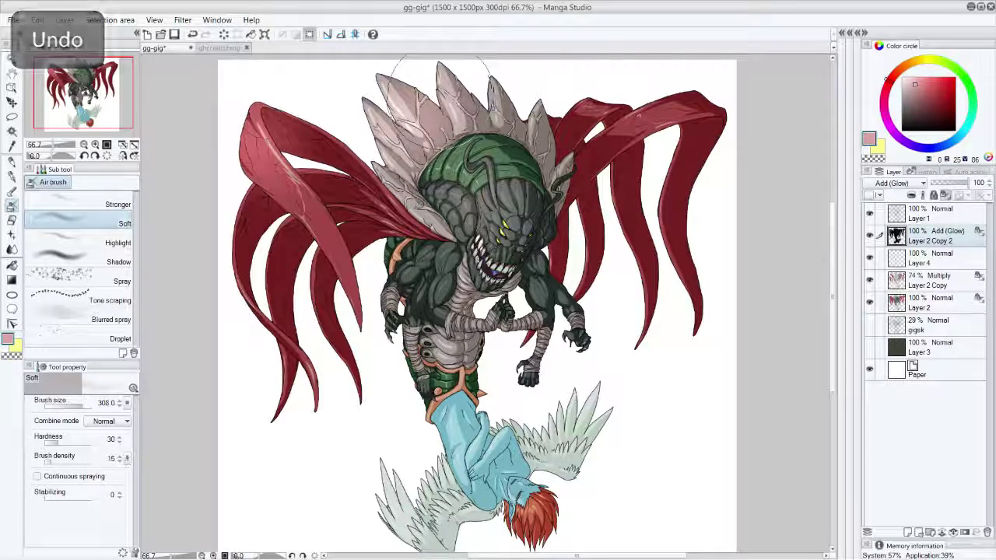
drag(594, 117, 640, 117)
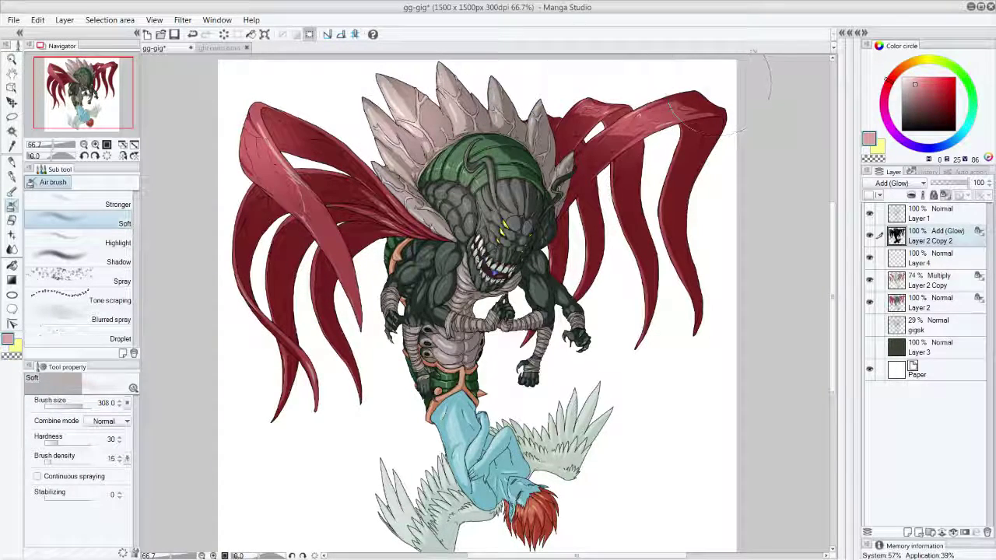
key(ctrl+z)
Try a smaller airbrush glow at size 91.8 along the top of the right red wing, and undo the strokes.
drag(81, 405, 76, 405)
drag(618, 138, 688, 89)
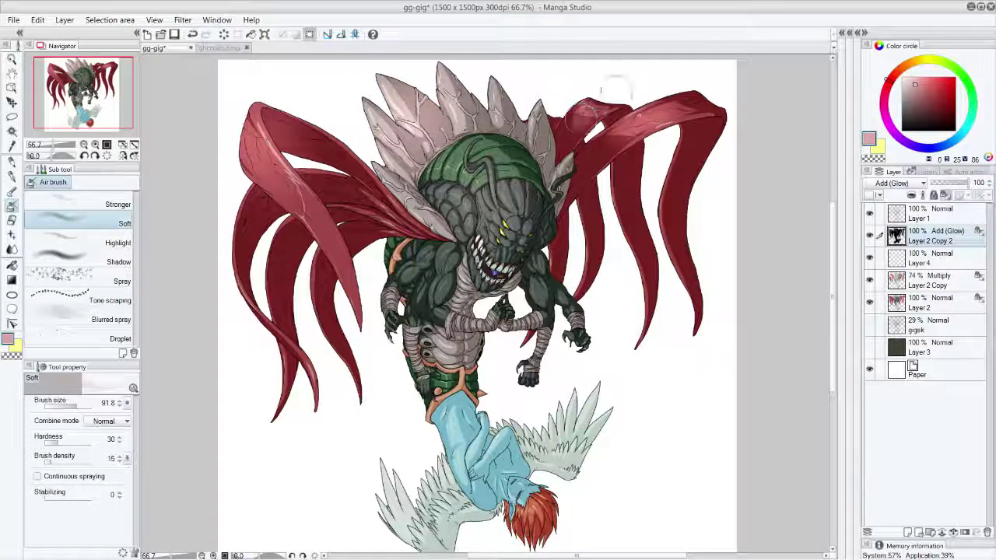
key(ctrl+z)
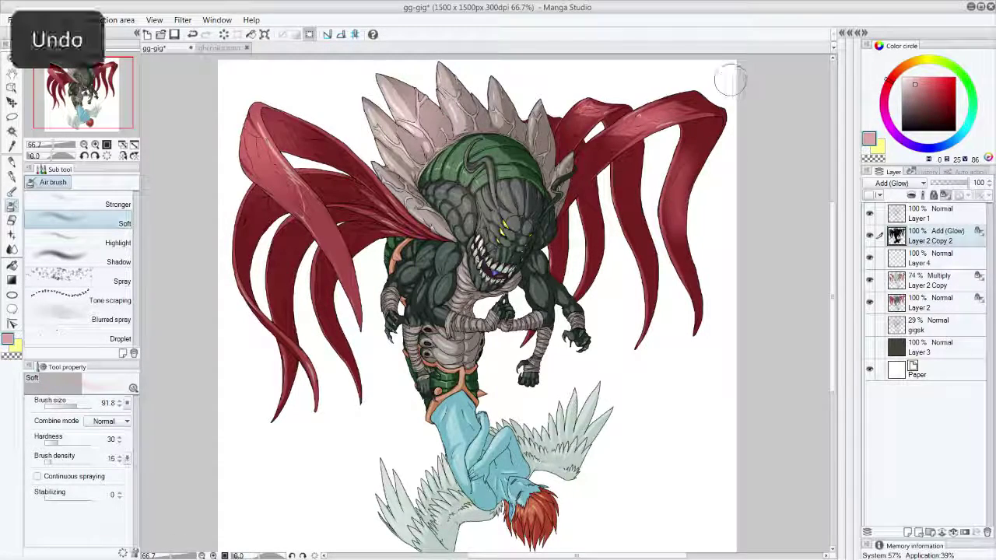
key(ctrl+z)
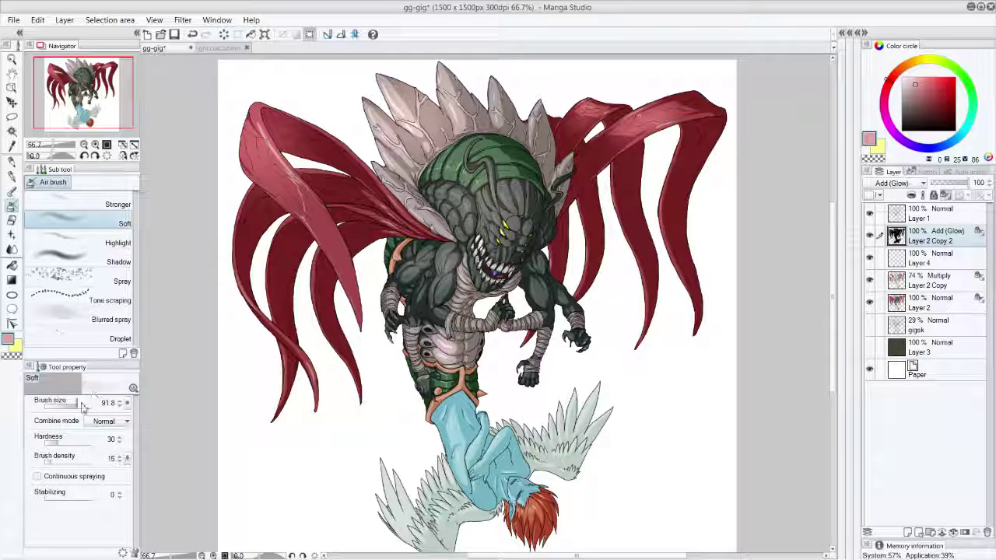
Try an airbrush glow at size 127.7 on the blue figure's torso, and undo the stroke.
drag(68, 403, 80, 401)
drag(453, 418, 458, 448)
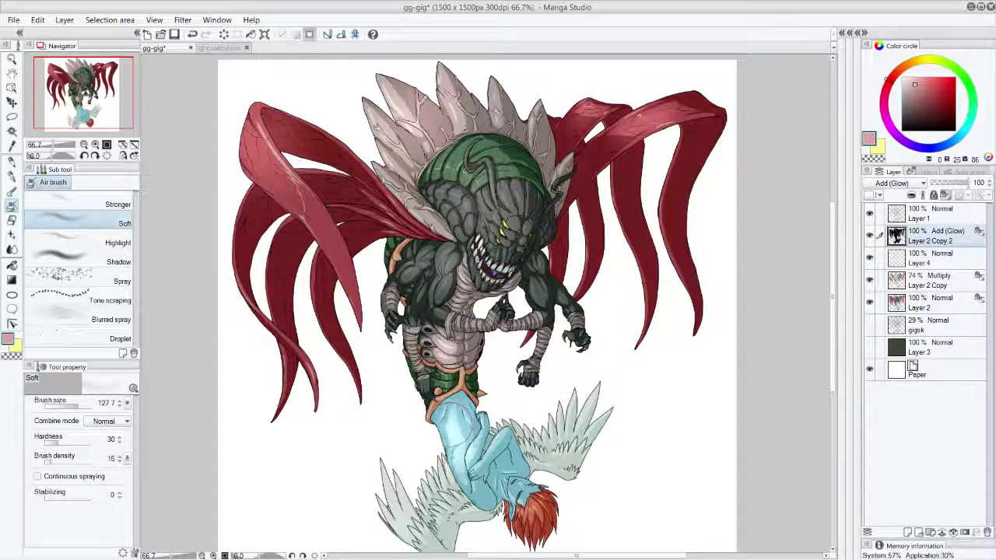
key(ctrl+z)
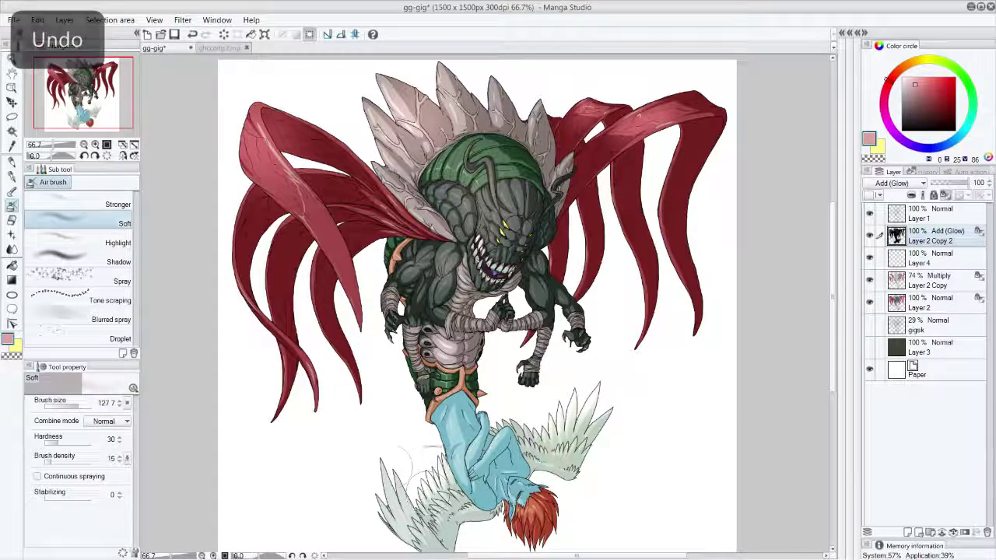
Show the dark background on Layer 3 and enlarge the Soft airbrush to size 221.4.
scroll(816, 315, down, 3)
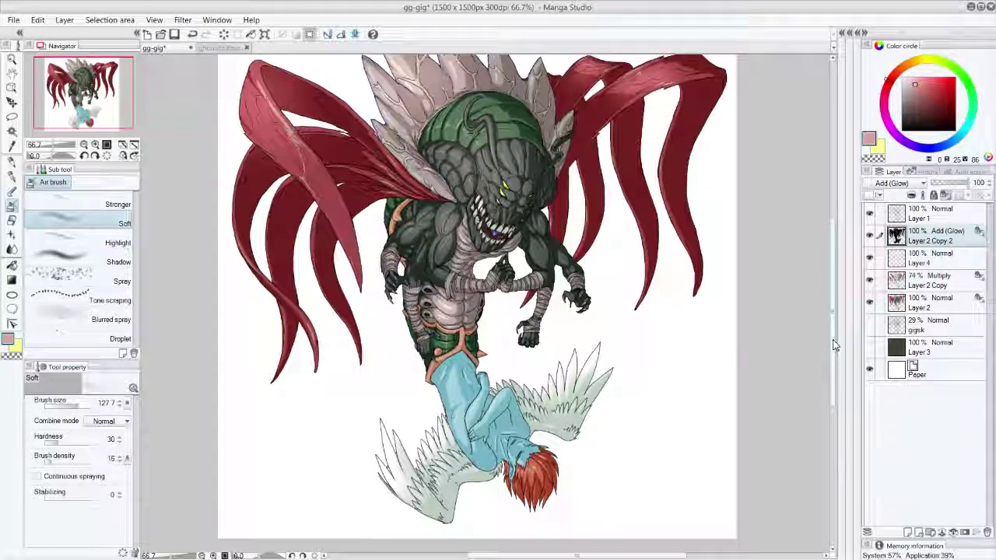
click(870, 347)
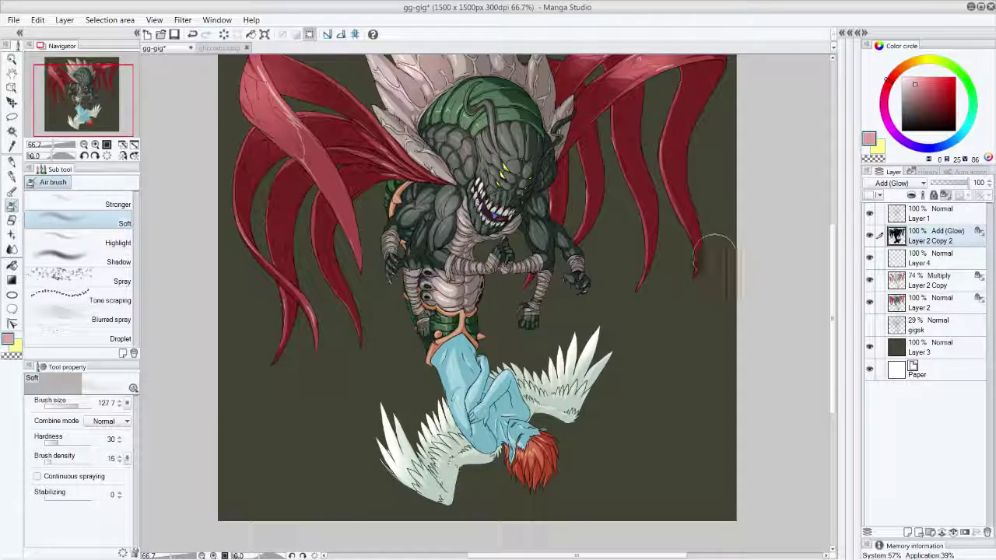
drag(90, 403, 84, 403)
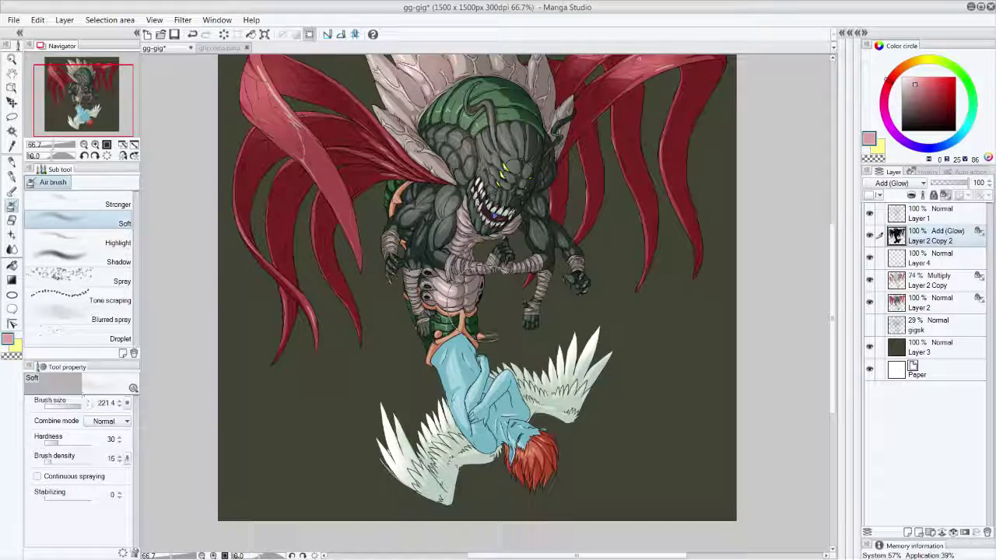
Airbrush a pink glow on the blue figure's waist and the monster's back spines, undoing the stroke over its shoulder.
drag(464, 373, 466, 363)
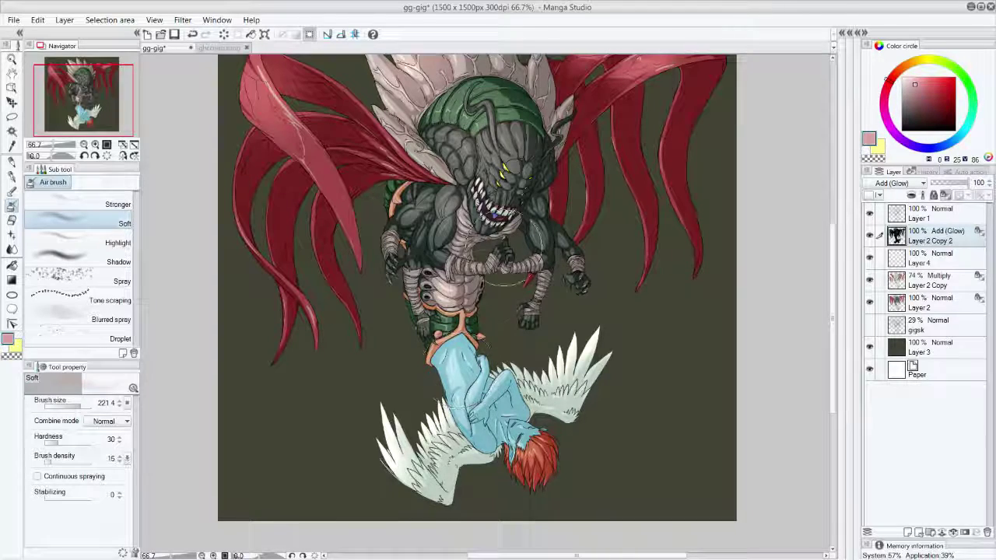
mouse_move(420, 236)
mouse_down()
mouse_move(420, 248)
mouse_move(449, 171)
mouse_up()
key(ctrl+z)
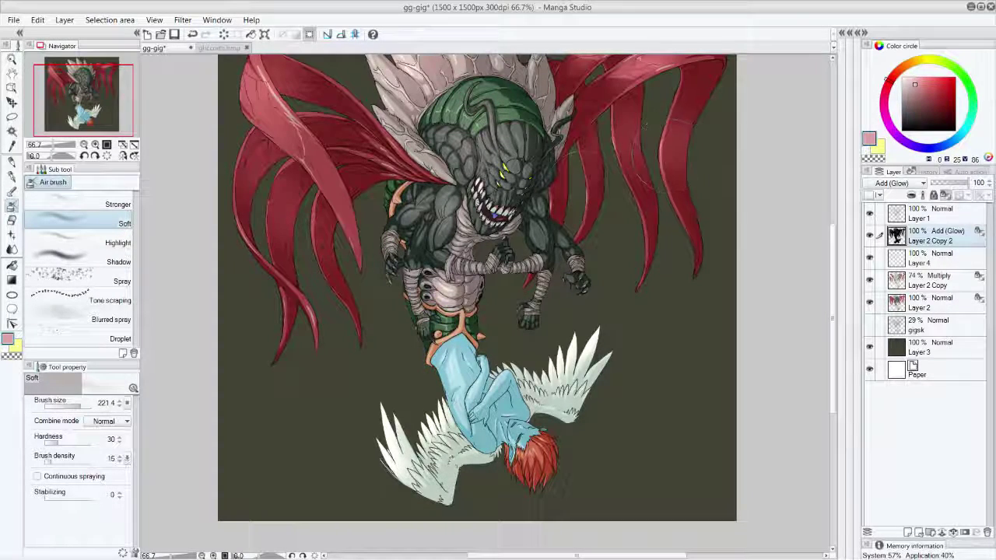
drag(837, 311, 834, 283)
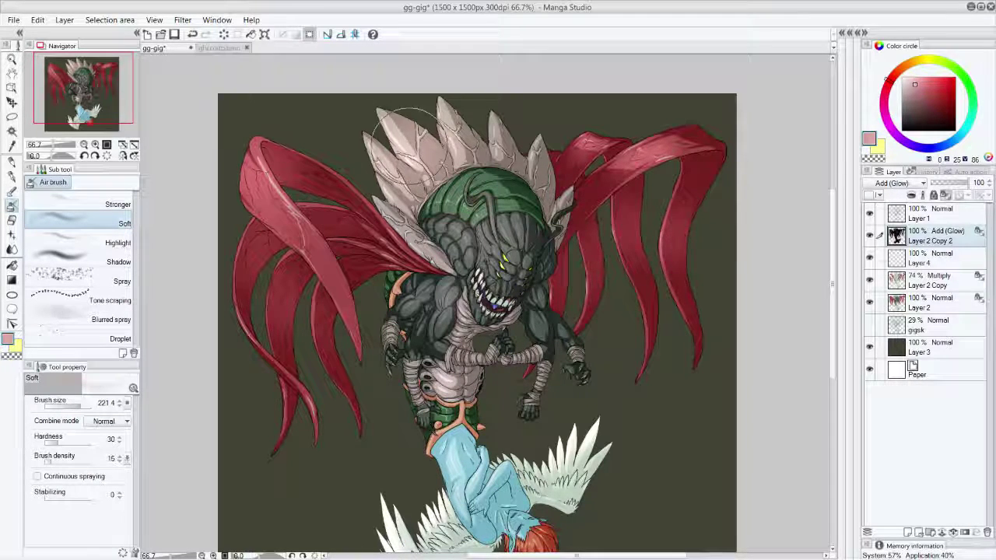
drag(436, 144, 498, 147)
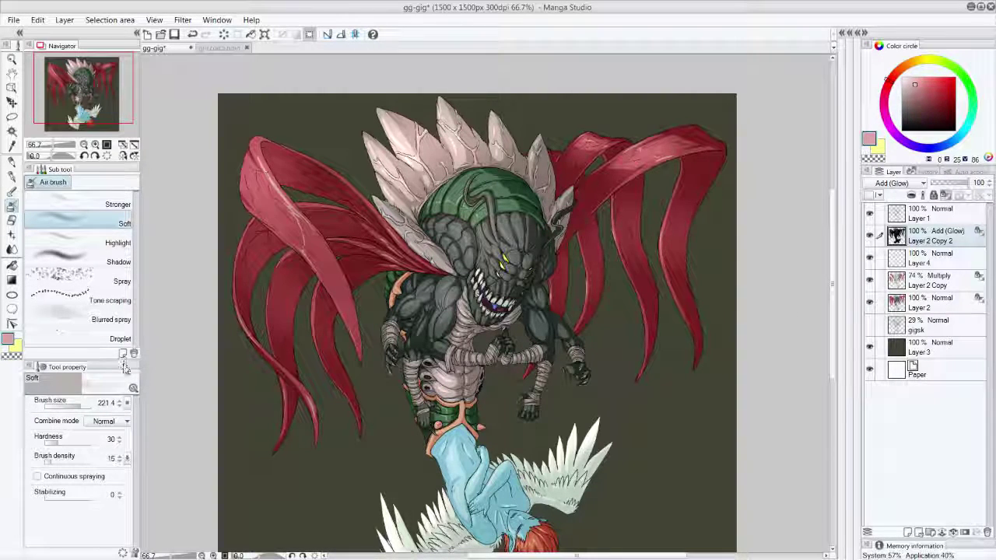
Set the airbrush hardness to 13 and size to 127.7, try a glow on the right wing's hanging strand, and undo it.
drag(58, 442, 47, 443)
drag(75, 412, 85, 406)
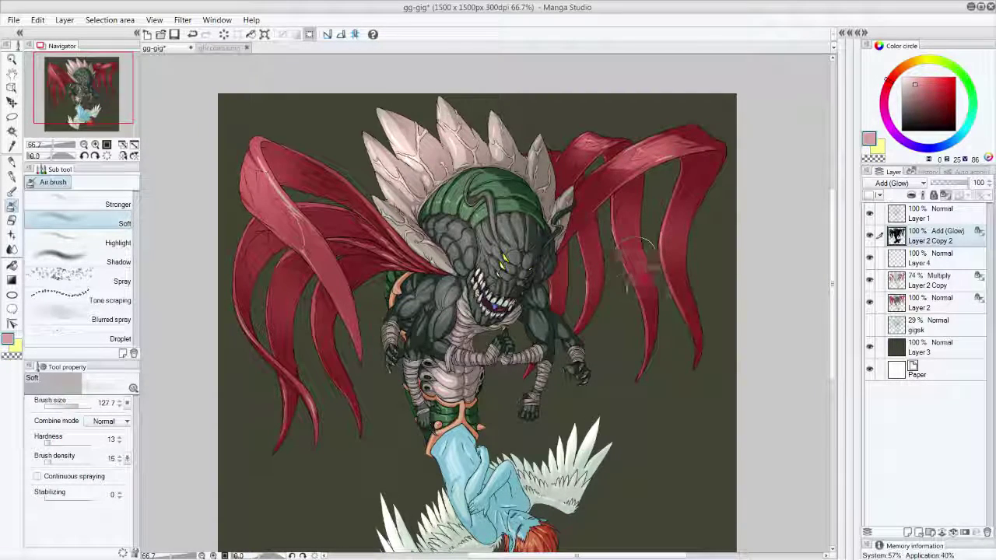
key(ctrl+z)
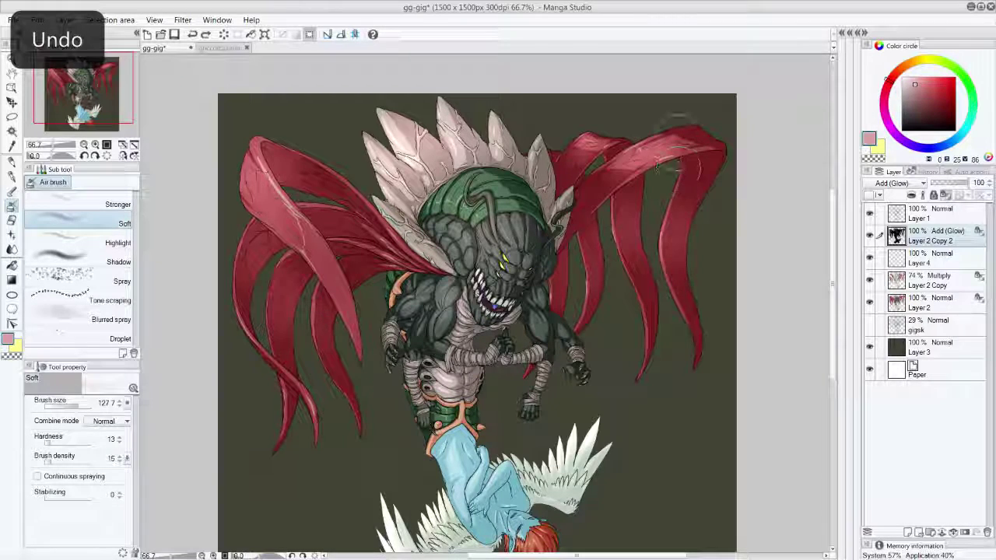
Lower the Soft airbrush hardness to 4, try a glow on the right wing's hanging strands, and undo it.
drag(55, 445, 48, 446)
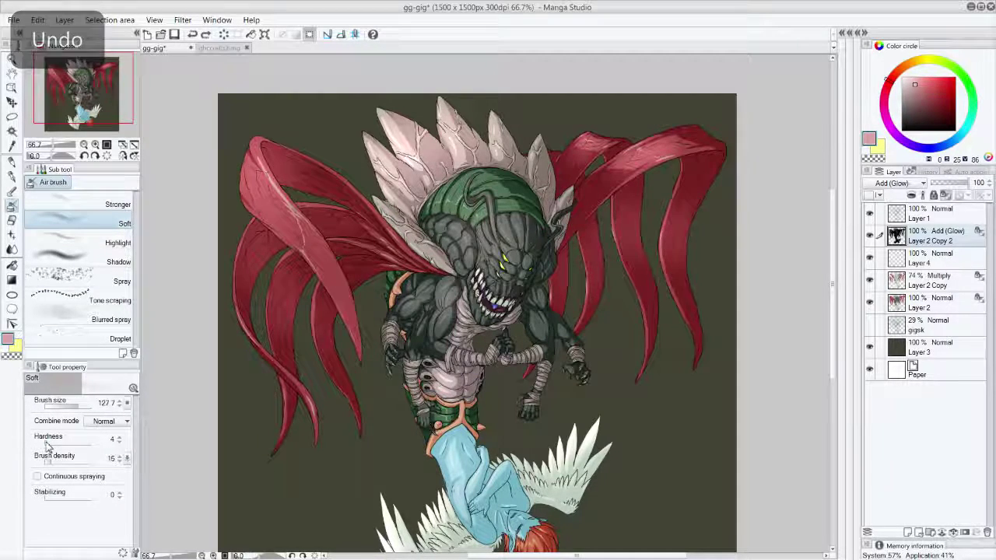
drag(675, 247, 684, 287)
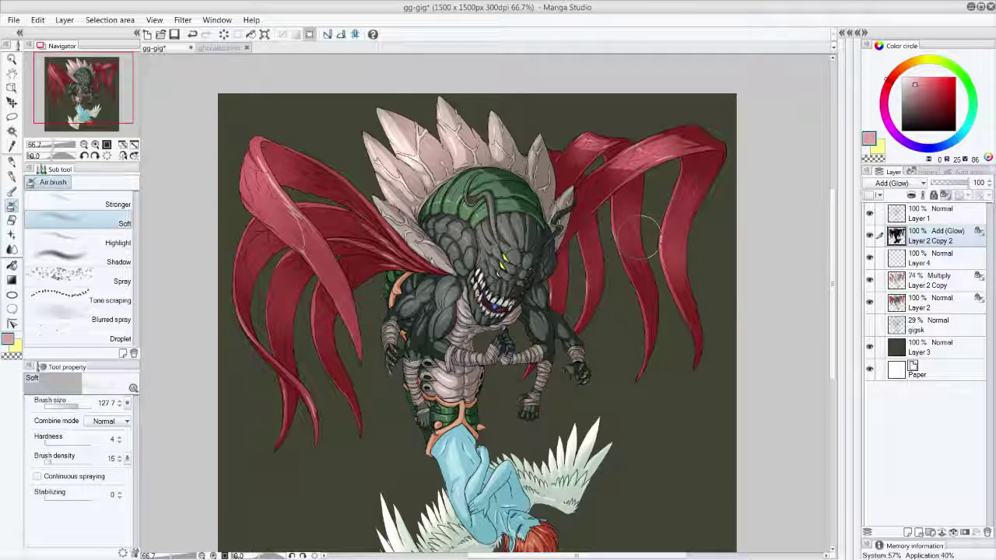
key(ctrl+z)
key(ctrl+z)
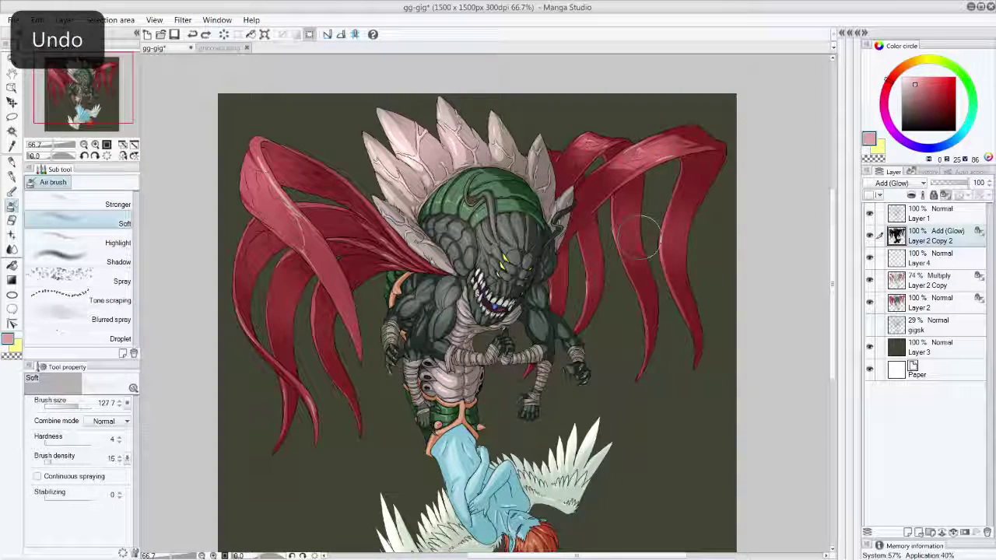
Try a brighter pink airbrush glow on the monster's head and undo the stroke.
click(919, 91)
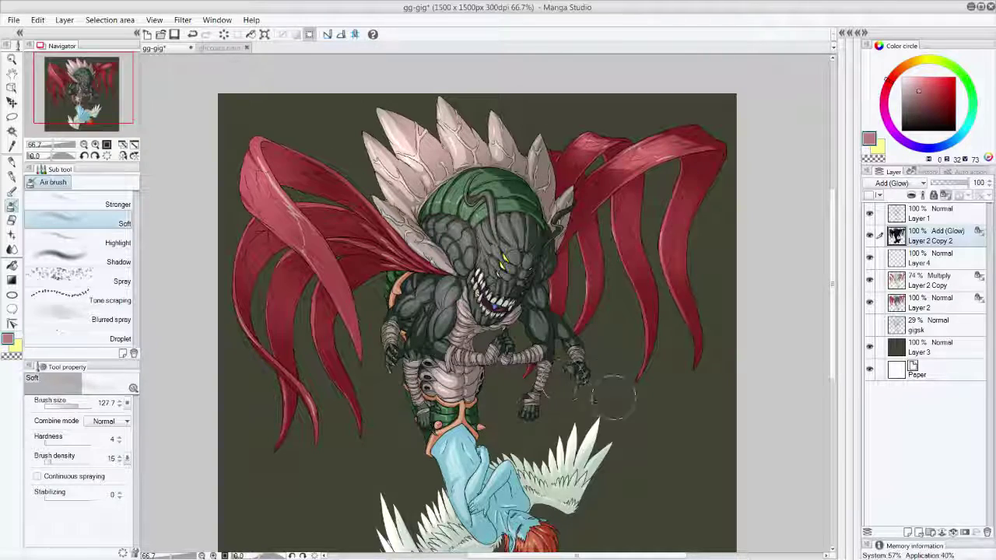
scroll(614, 398, down, 5)
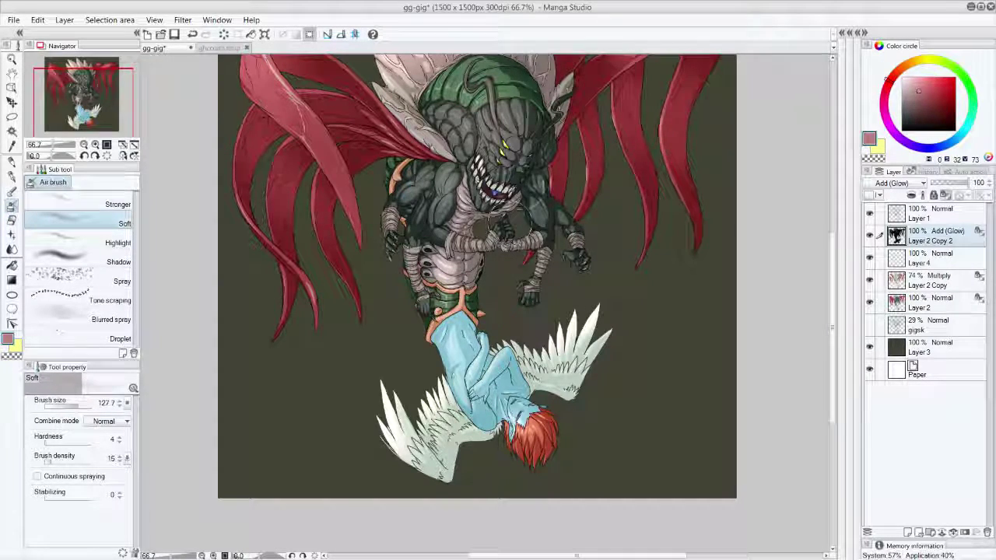
scroll(683, 113, up, 3)
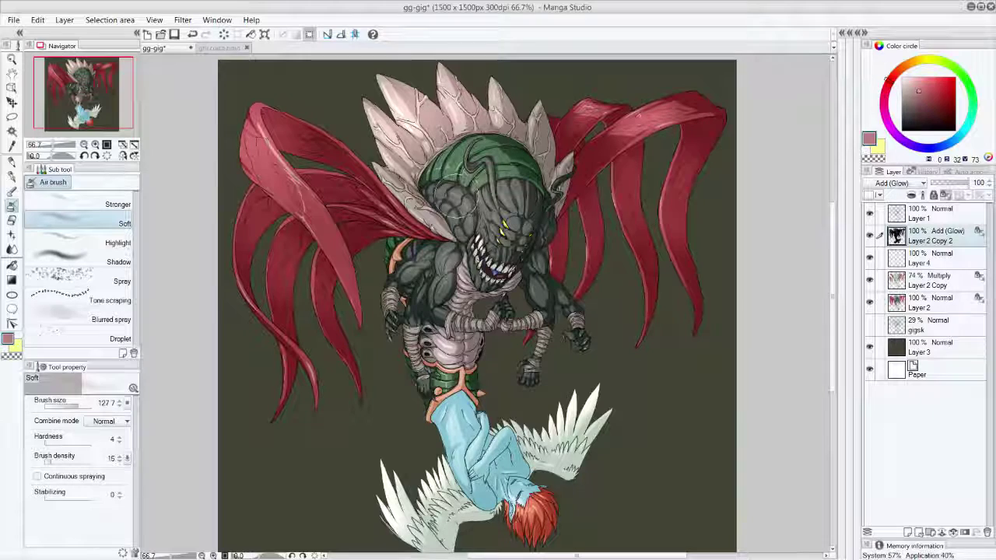
click(920, 82)
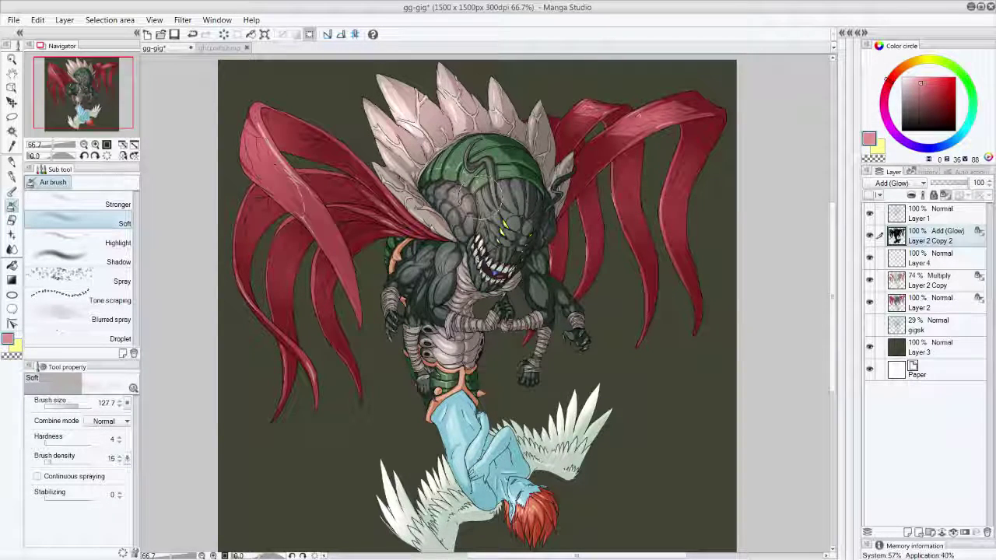
key(ctrl+z)
Airbrush a pale grayish-pink glow on the monster's head and back spines, undoing one spine stroke and reducing the brush size to 66.
drag(913, 93, 905, 87)
mouse_move(476, 222)
mouse_down()
mouse_move(488, 185)
mouse_move(514, 264)
mouse_up()
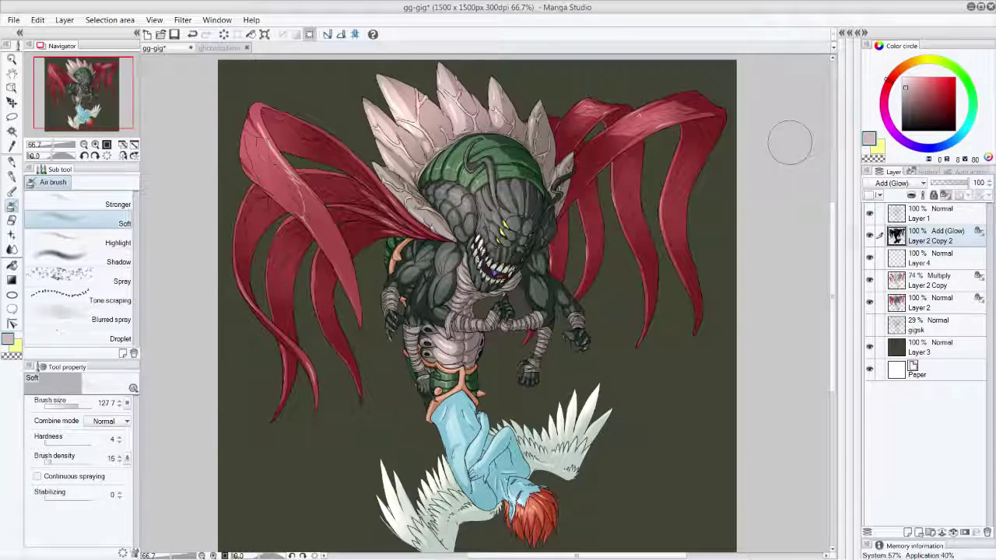
drag(445, 201, 465, 220)
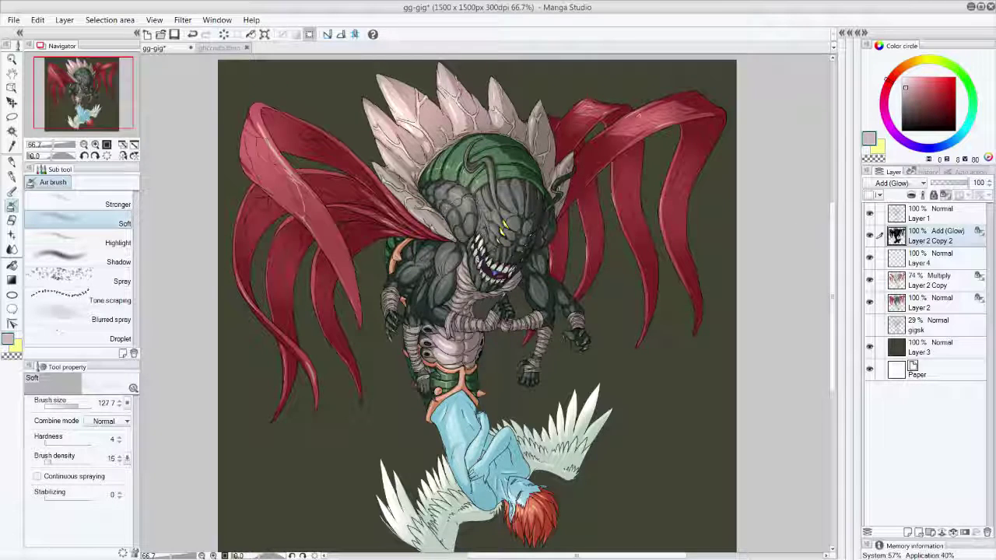
drag(396, 177, 438, 230)
drag(380, 147, 380, 119)
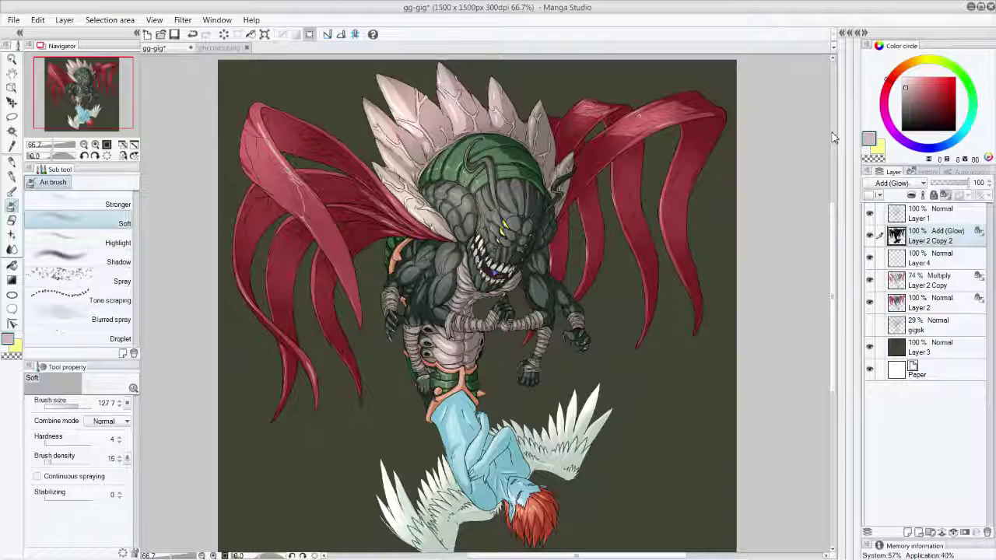
key(ctrl+z)
drag(78, 410, 73, 409)
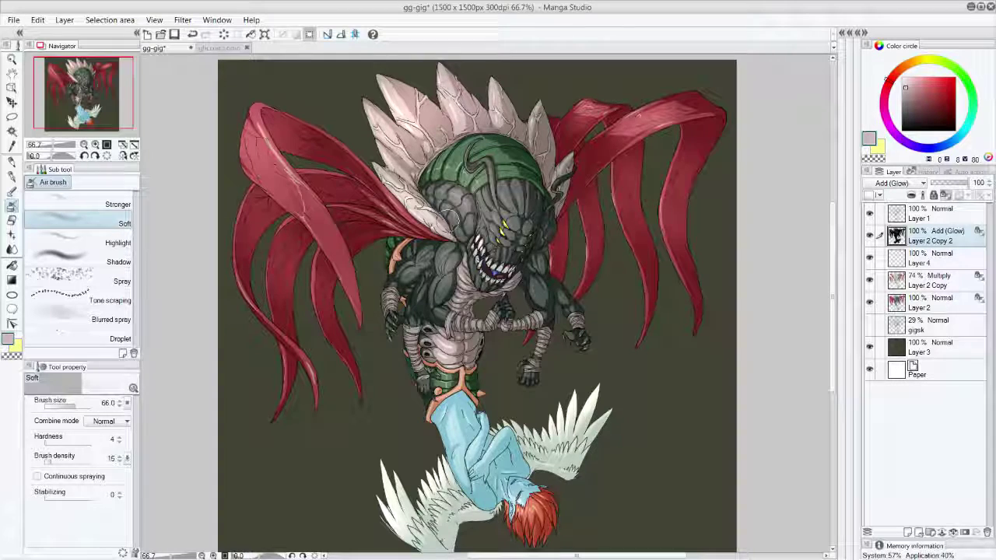
mouse_move(386, 208)
mouse_down()
mouse_move(411, 218)
mouse_move(393, 213)
mouse_move(402, 224)
mouse_up()
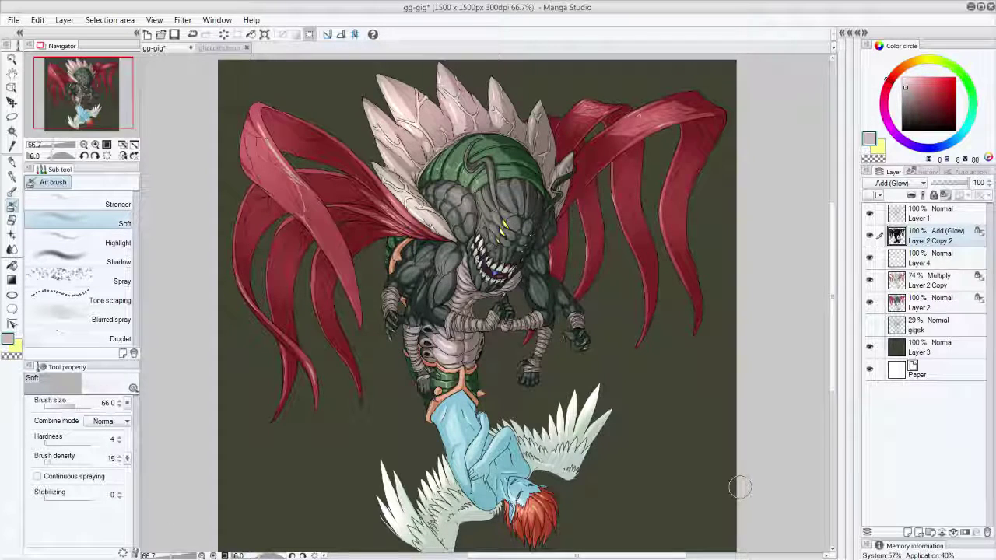
Switch the airbrush color to a medium blue, try a glow on the monster's right side, and undo it.
click(944, 146)
click(945, 100)
click(938, 96)
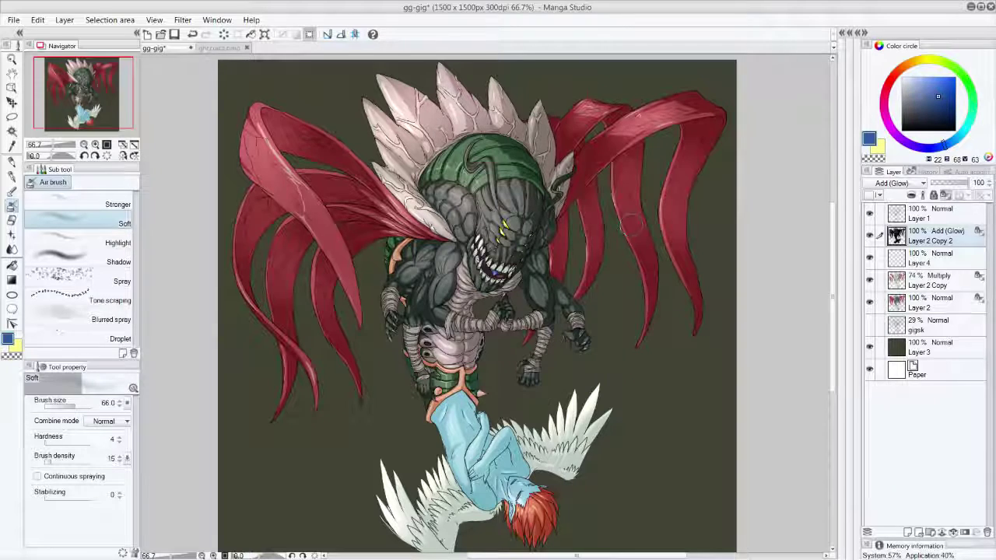
key(ctrl+z)
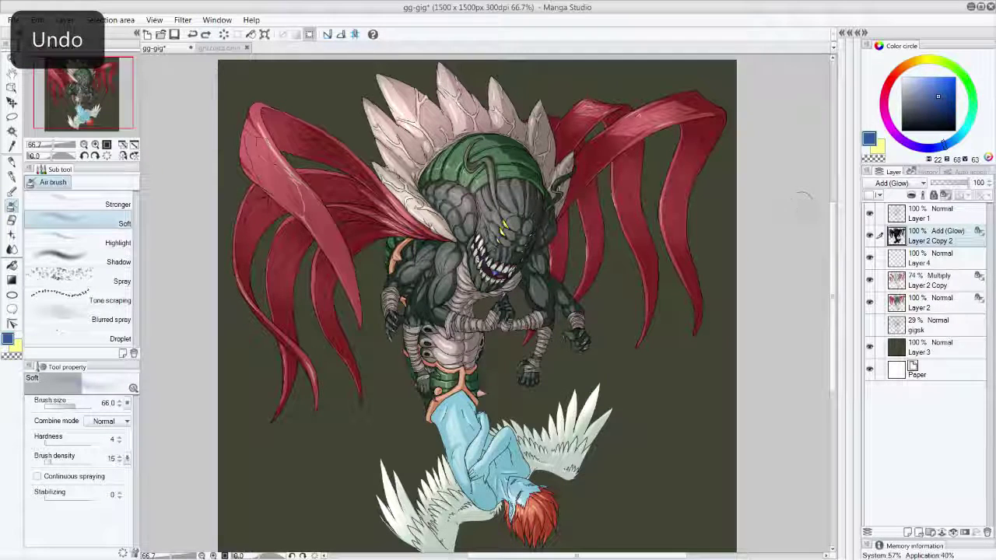
Airbrush a very dark blue glow along the monster's right side and beside its jaw, reducing the brush size to 42.5.
click(938, 120)
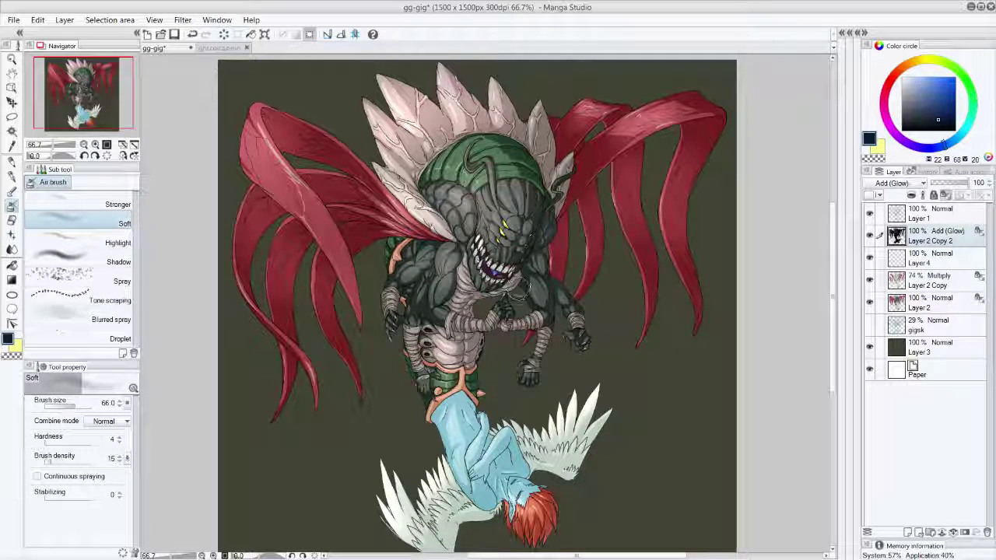
click(73, 406)
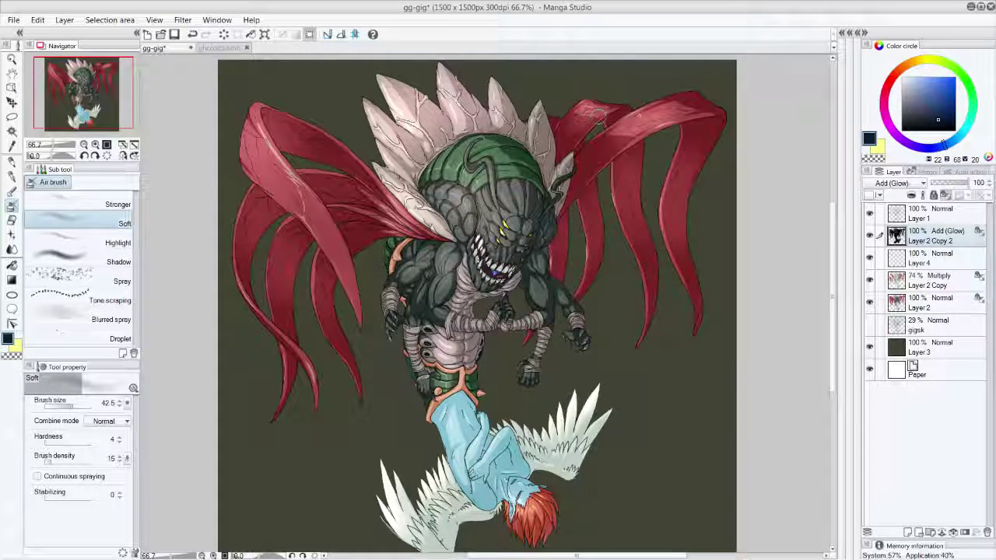
scroll(721, 377, up, 2)
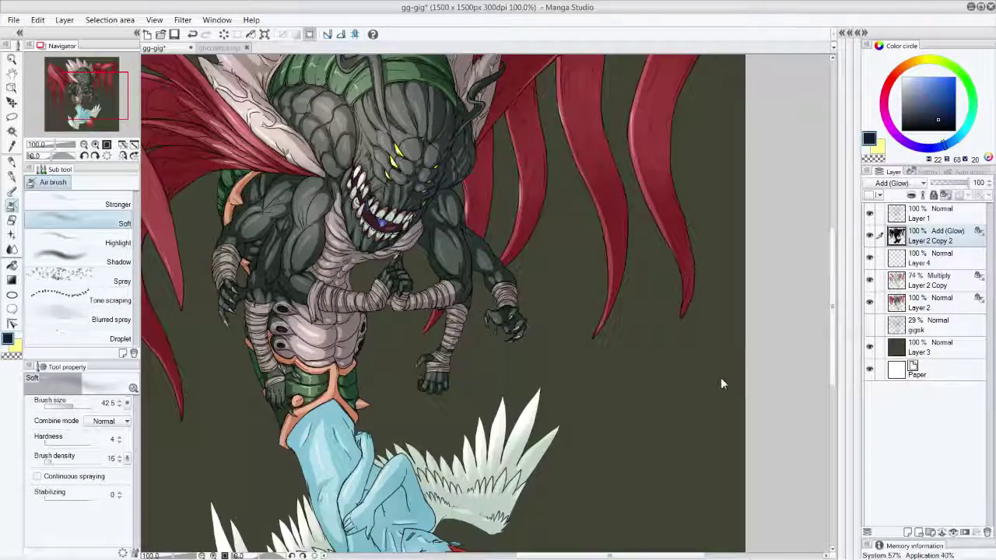
drag(102, 99, 88, 91)
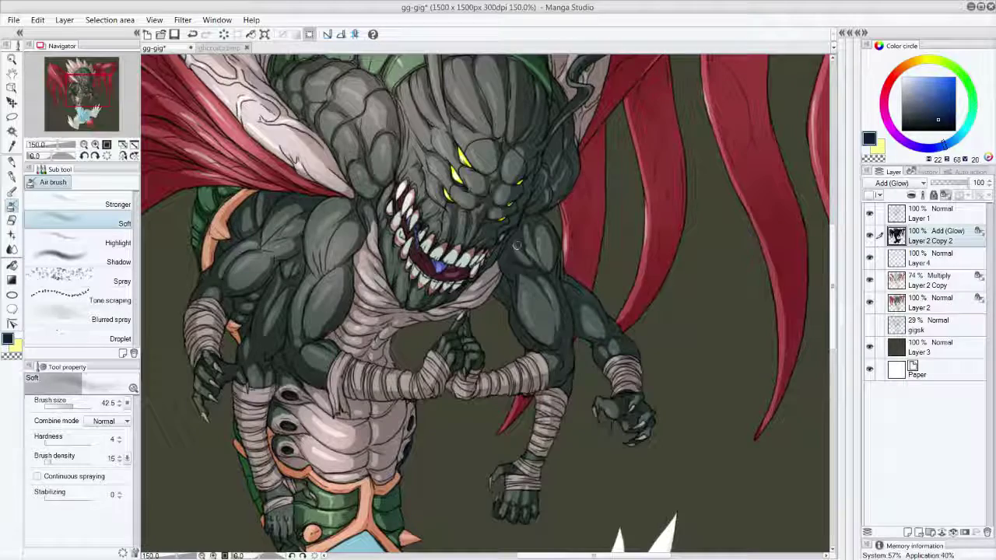
drag(523, 227, 498, 260)
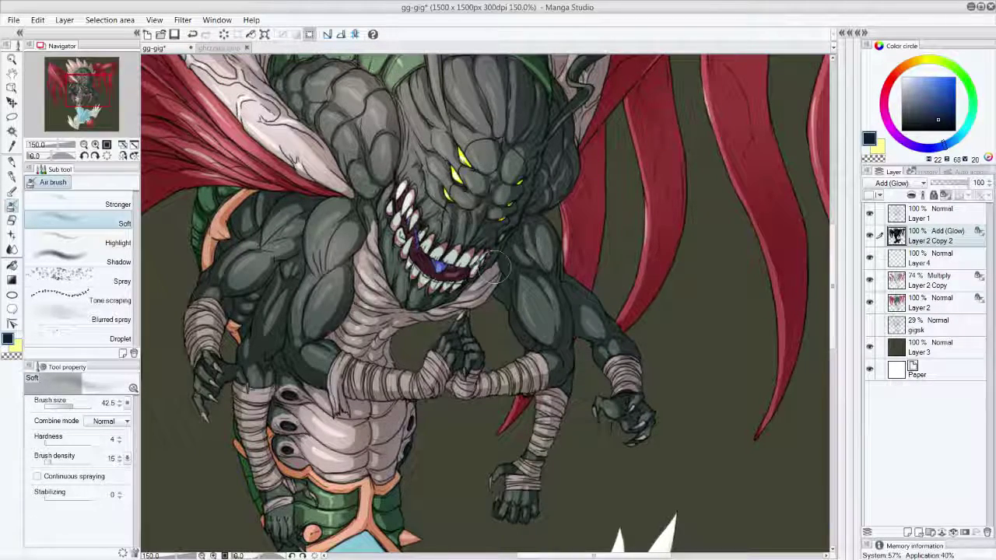
Hide the Add (Glow) layer Layer 2 Copy 2 and make the Multiply layer Layer 2 Copy active.
key(ctrl+minus)
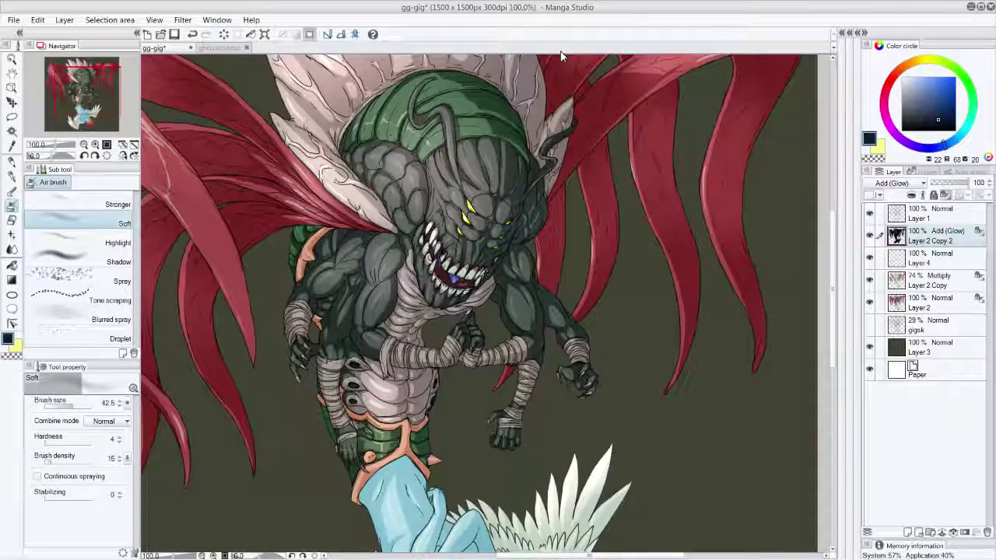
drag(92, 99, 82, 80)
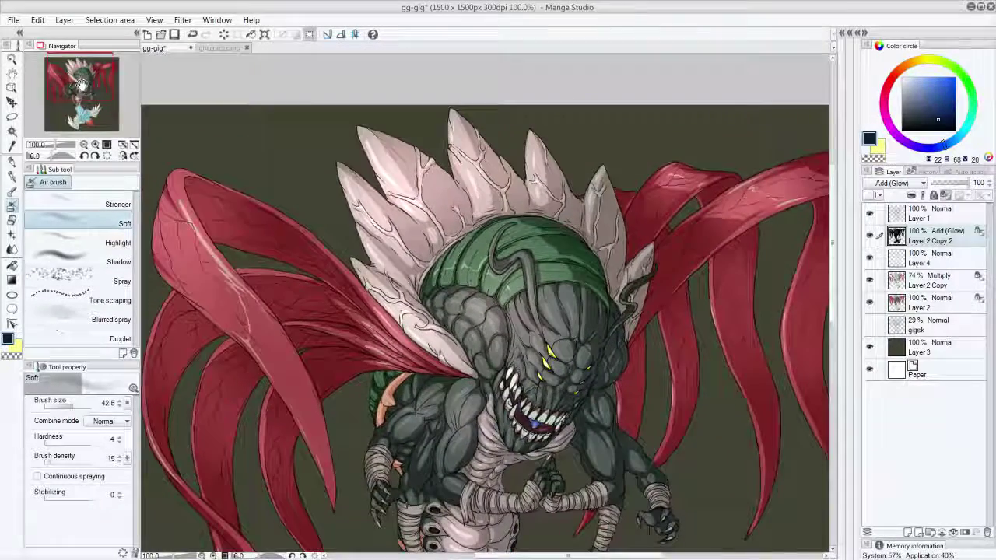
mouse_move(832, 248)
mouse_down()
mouse_move(833, 349)
mouse_move(837, 253)
mouse_move(832, 265)
mouse_up()
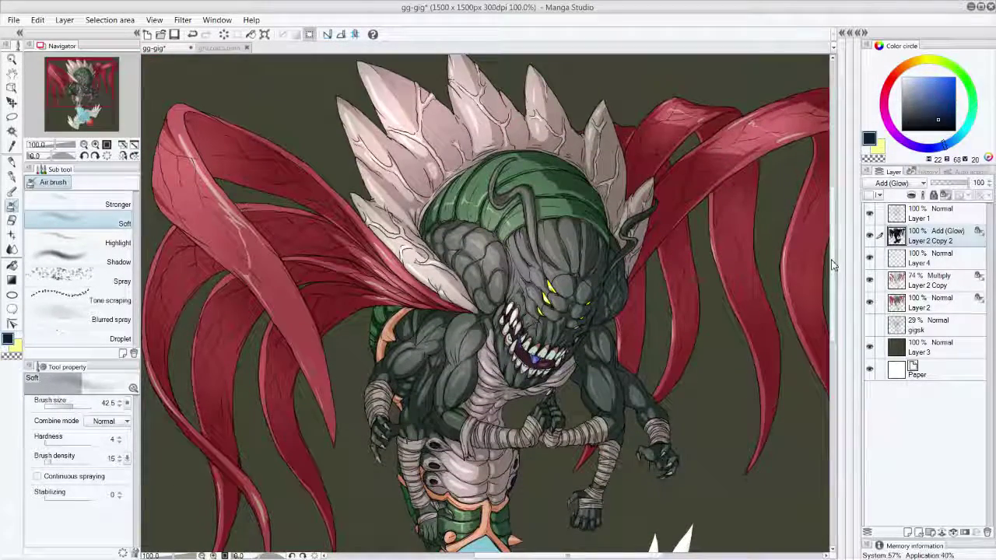
click(870, 235)
click(925, 285)
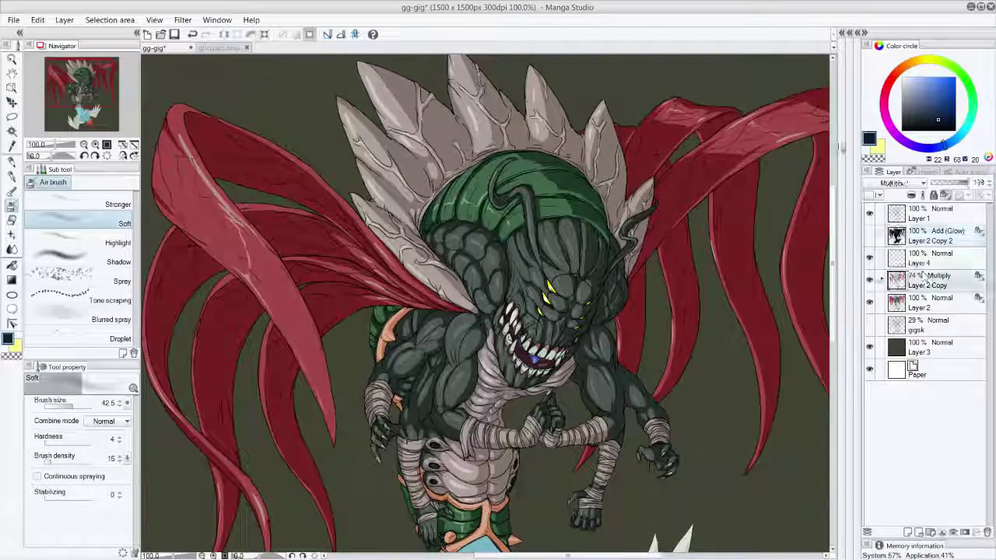
Sample the green of the monster's head shell and switch to the G-pen.
alt+click(528, 161)
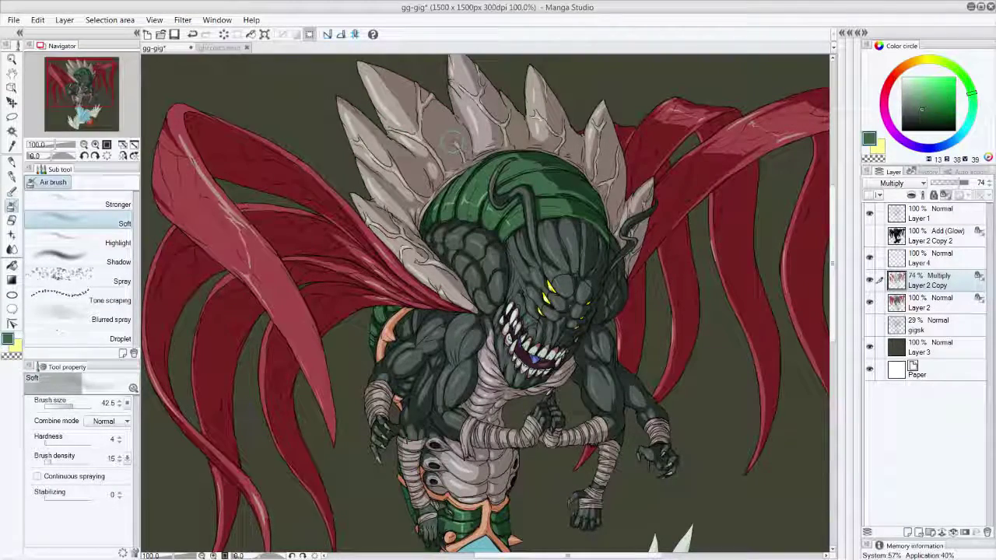
click(11, 176)
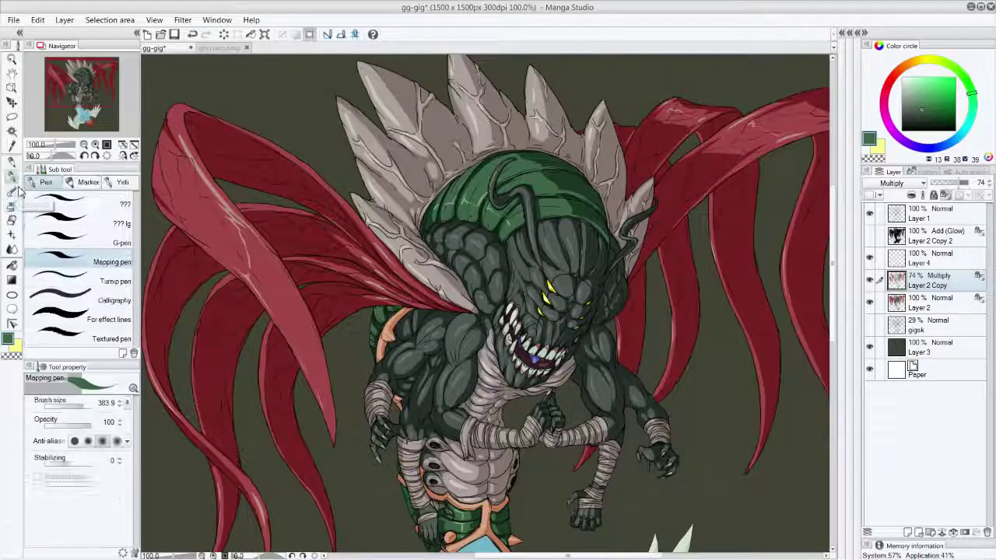
click(81, 241)
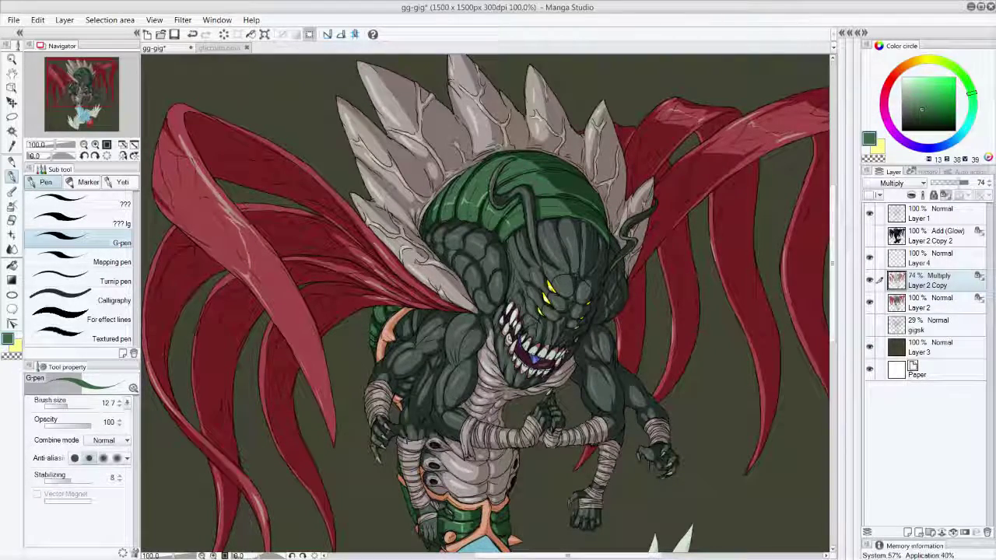
Try a near-white G-pen stroke on the monster's left upper arm, undo it, and sample the arm's dark gray-green shade.
click(903, 76)
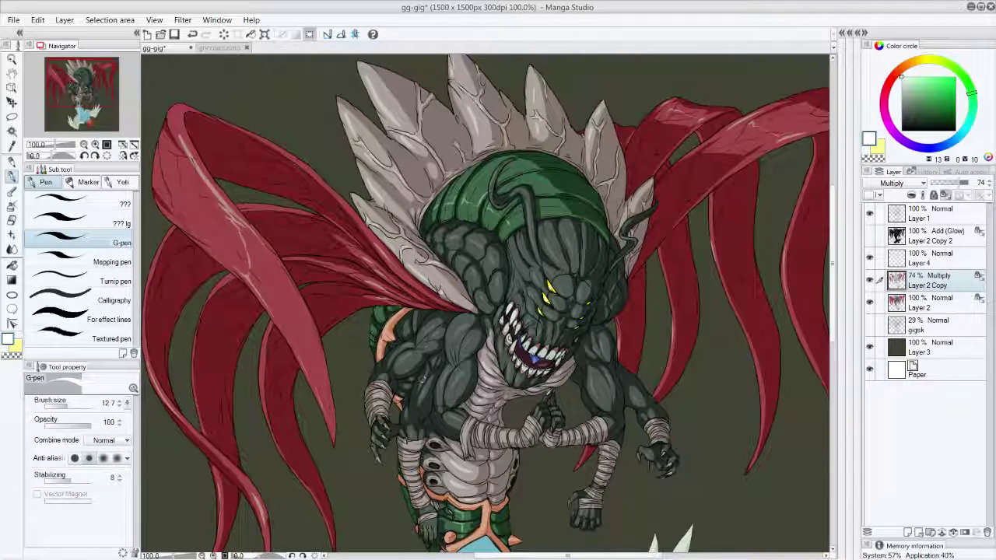
drag(429, 367, 420, 403)
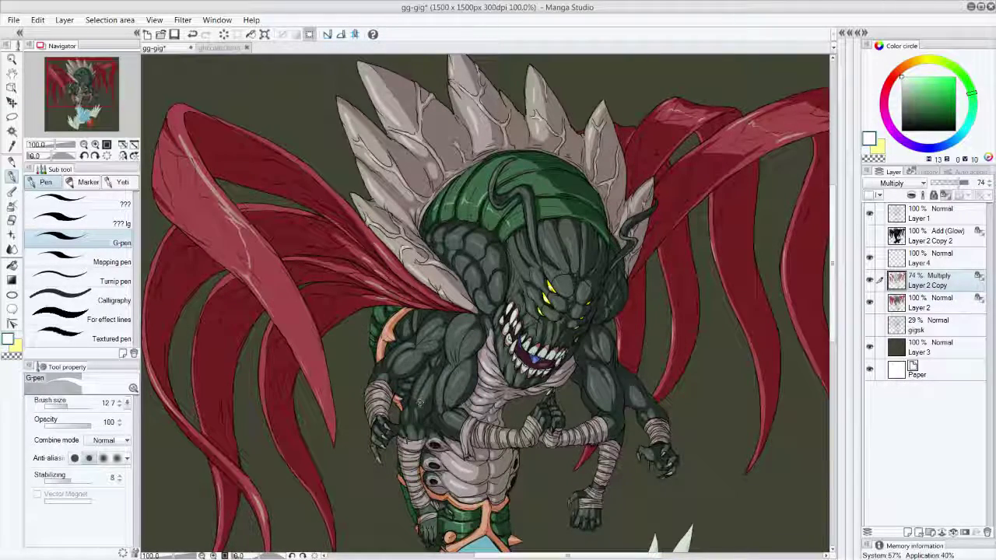
key(ctrl+z)
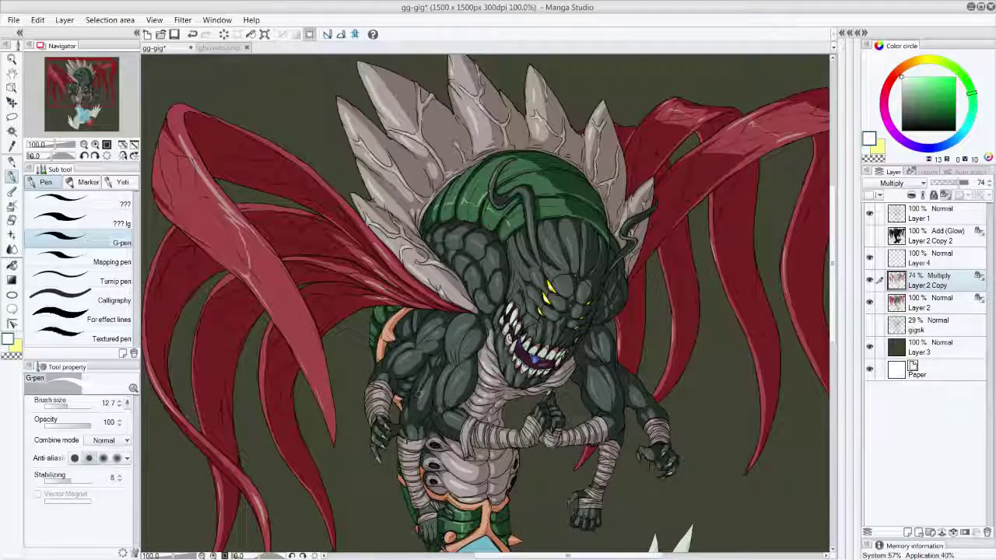
alt+click(420, 403)
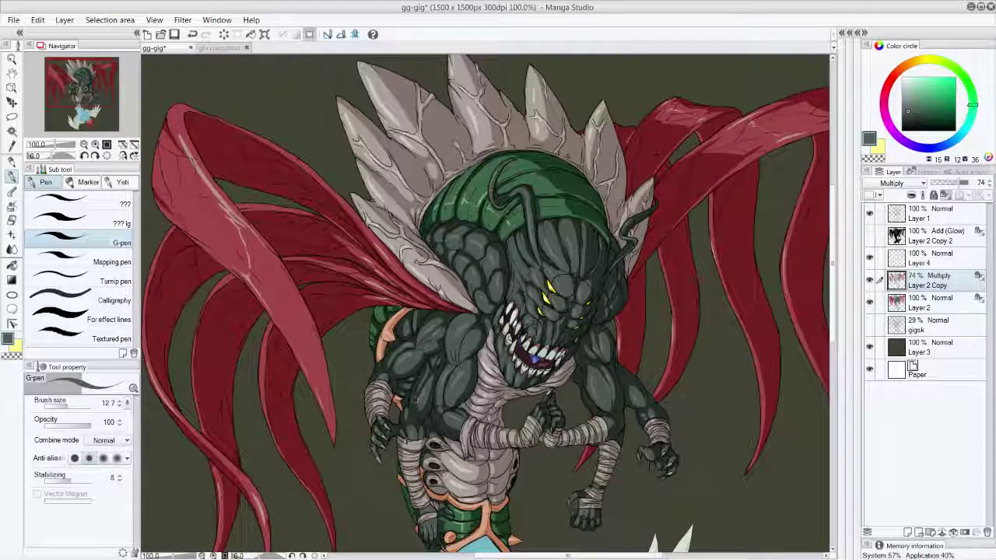
alt+click(421, 387)
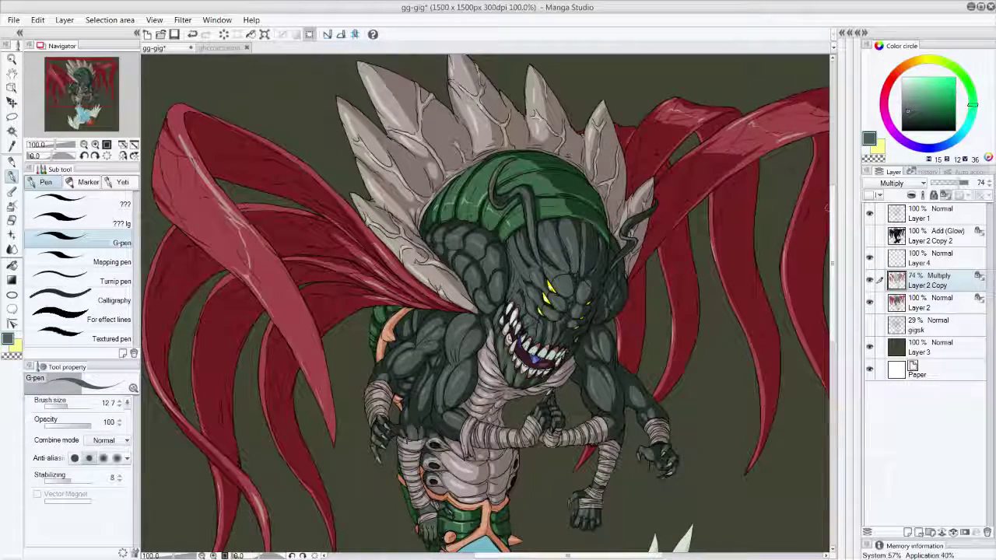
Show the Add (Glow) layer again and hide the Layer 3 background and the Paper layer.
click(870, 233)
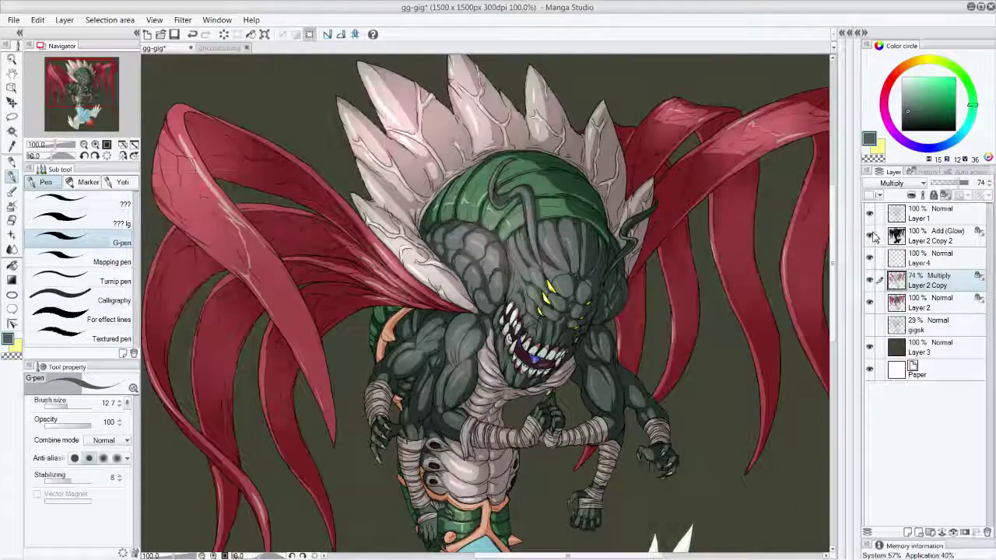
key(ctrl+minus)
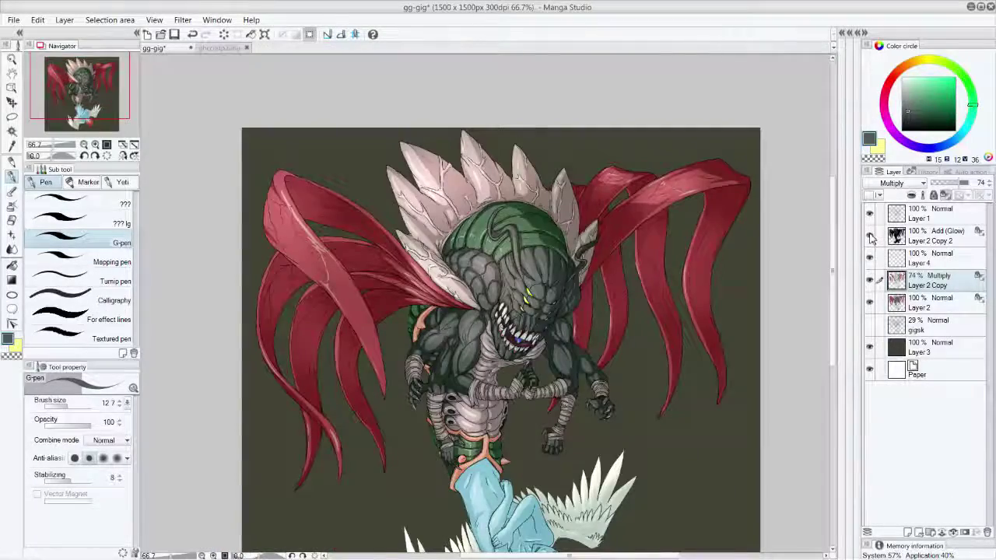
drag(834, 282, 836, 302)
scroll(839, 306, down, 2)
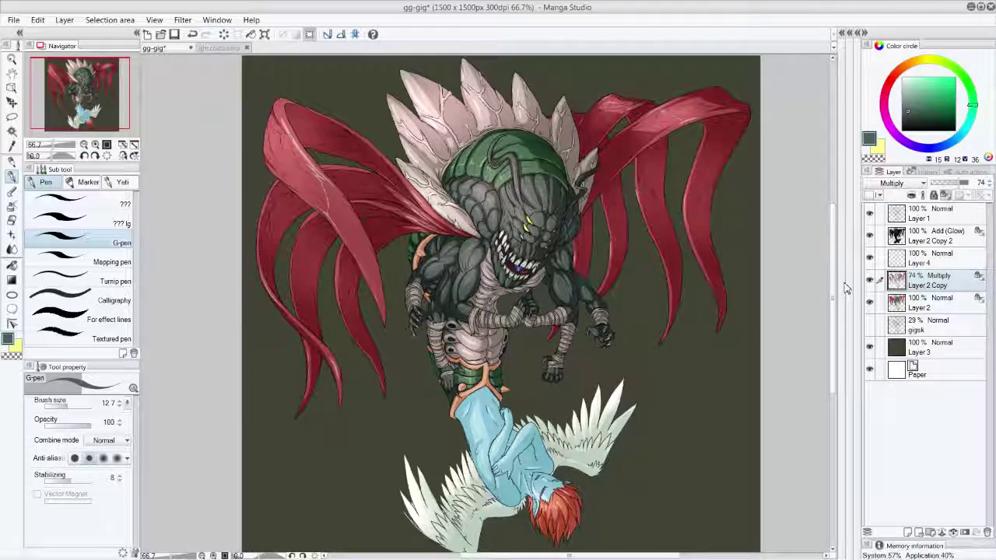
drag(869, 347, 869, 369)
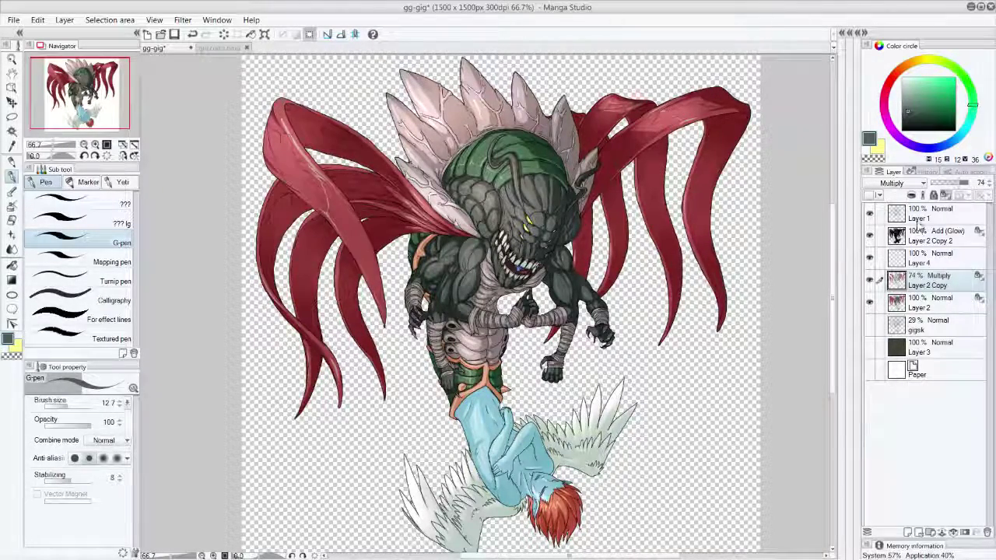
Add a new raster layer above Layer 1 and switch to the Signature 2016 brush.
click(927, 220)
click(907, 532)
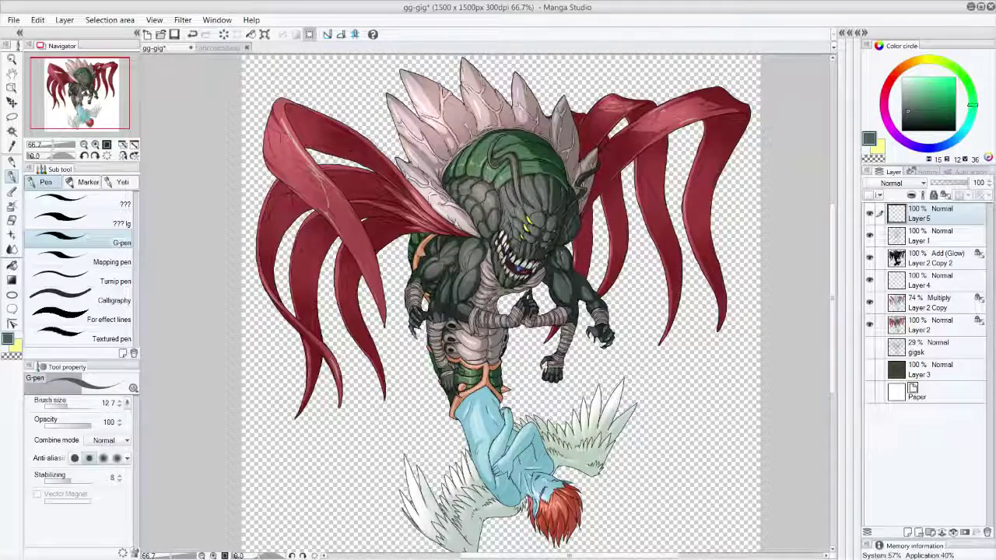
click(12, 192)
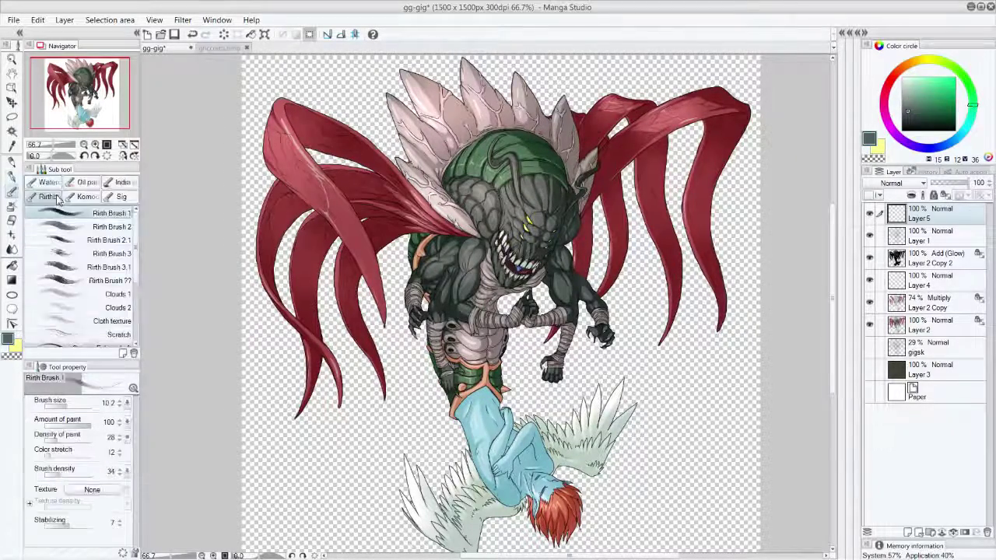
click(119, 197)
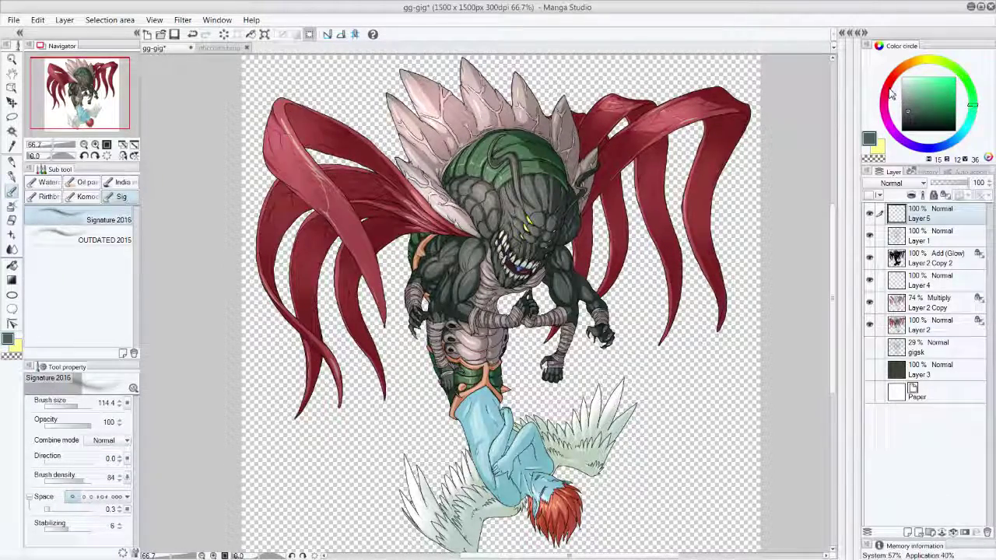
Choose a bright blue and stamp the signature at the lower edge of the blue figure's upper white wing.
click(965, 142)
click(956, 78)
mouse_move(580, 471)
mouse_down()
mouse_move(616, 465)
mouse_move(595, 468)
mouse_up()
key(ctrl+z)
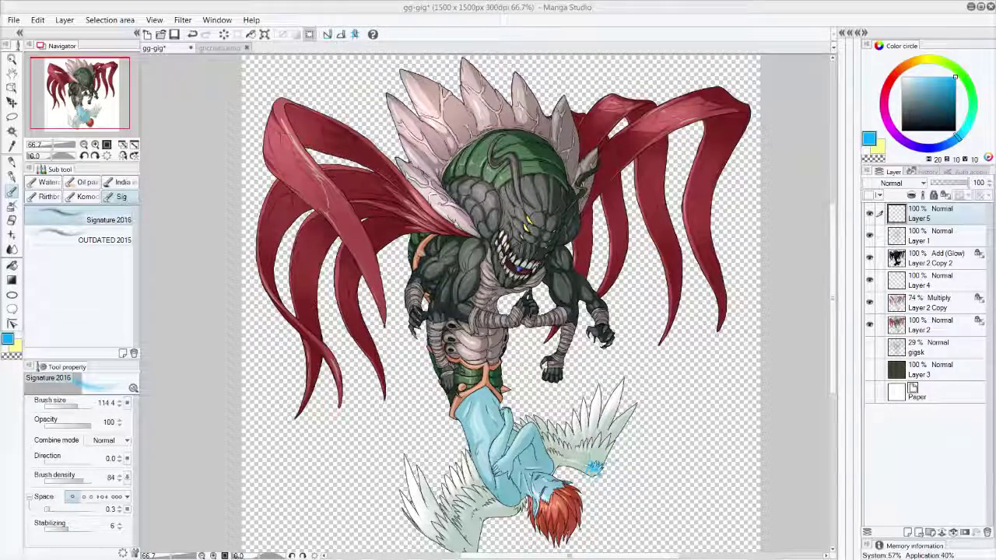
Set the opacity of the Add (Glow) layer Layer 2 Copy 2 to 84%.
click(929, 259)
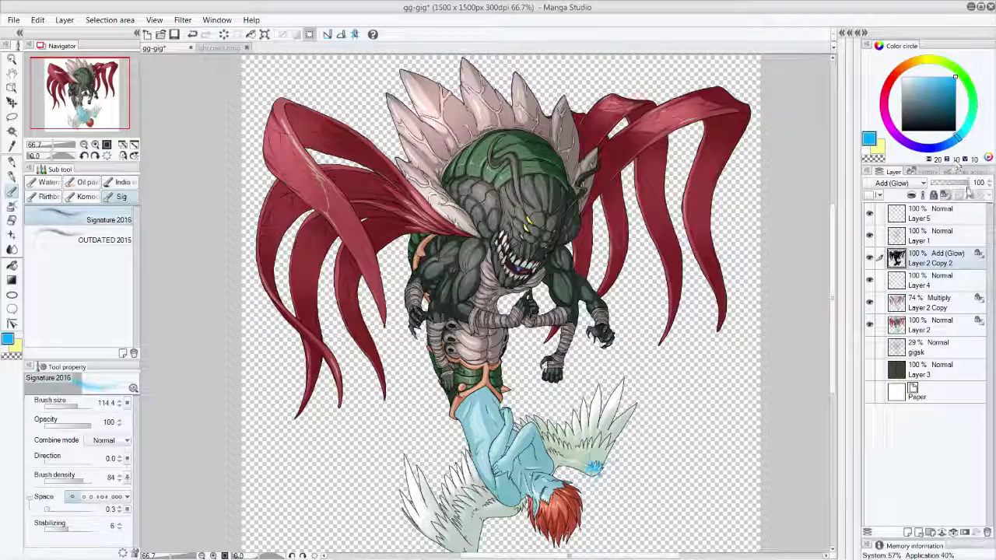
drag(971, 190, 963, 194)
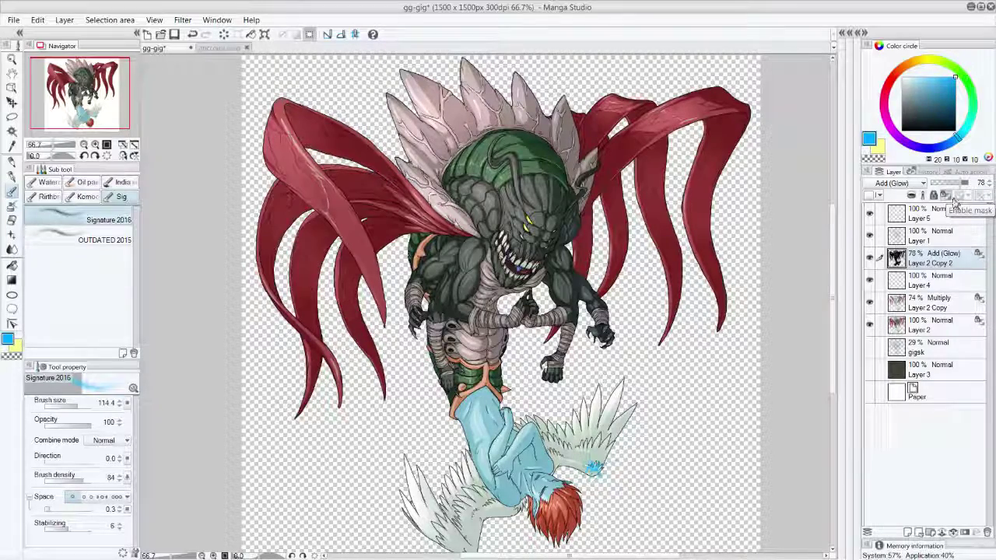
drag(958, 198, 964, 194)
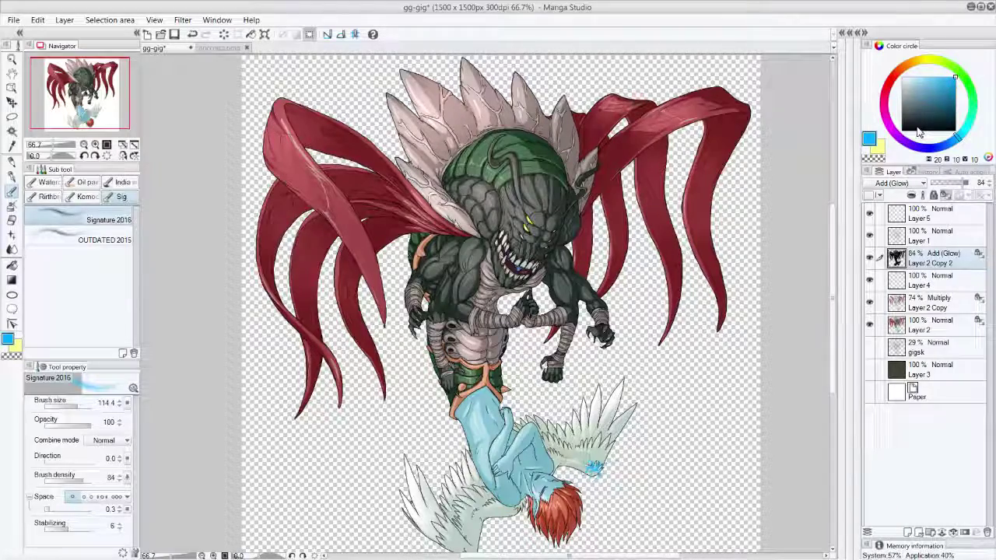
mouse_move(832, 290)
mouse_down()
mouse_move(834, 299)
mouse_move(833, 288)
mouse_up()
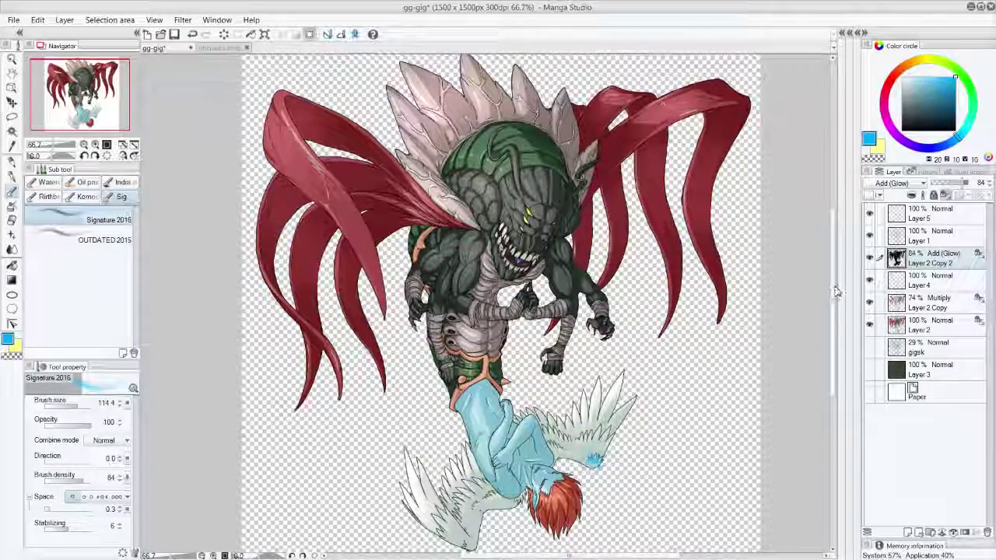